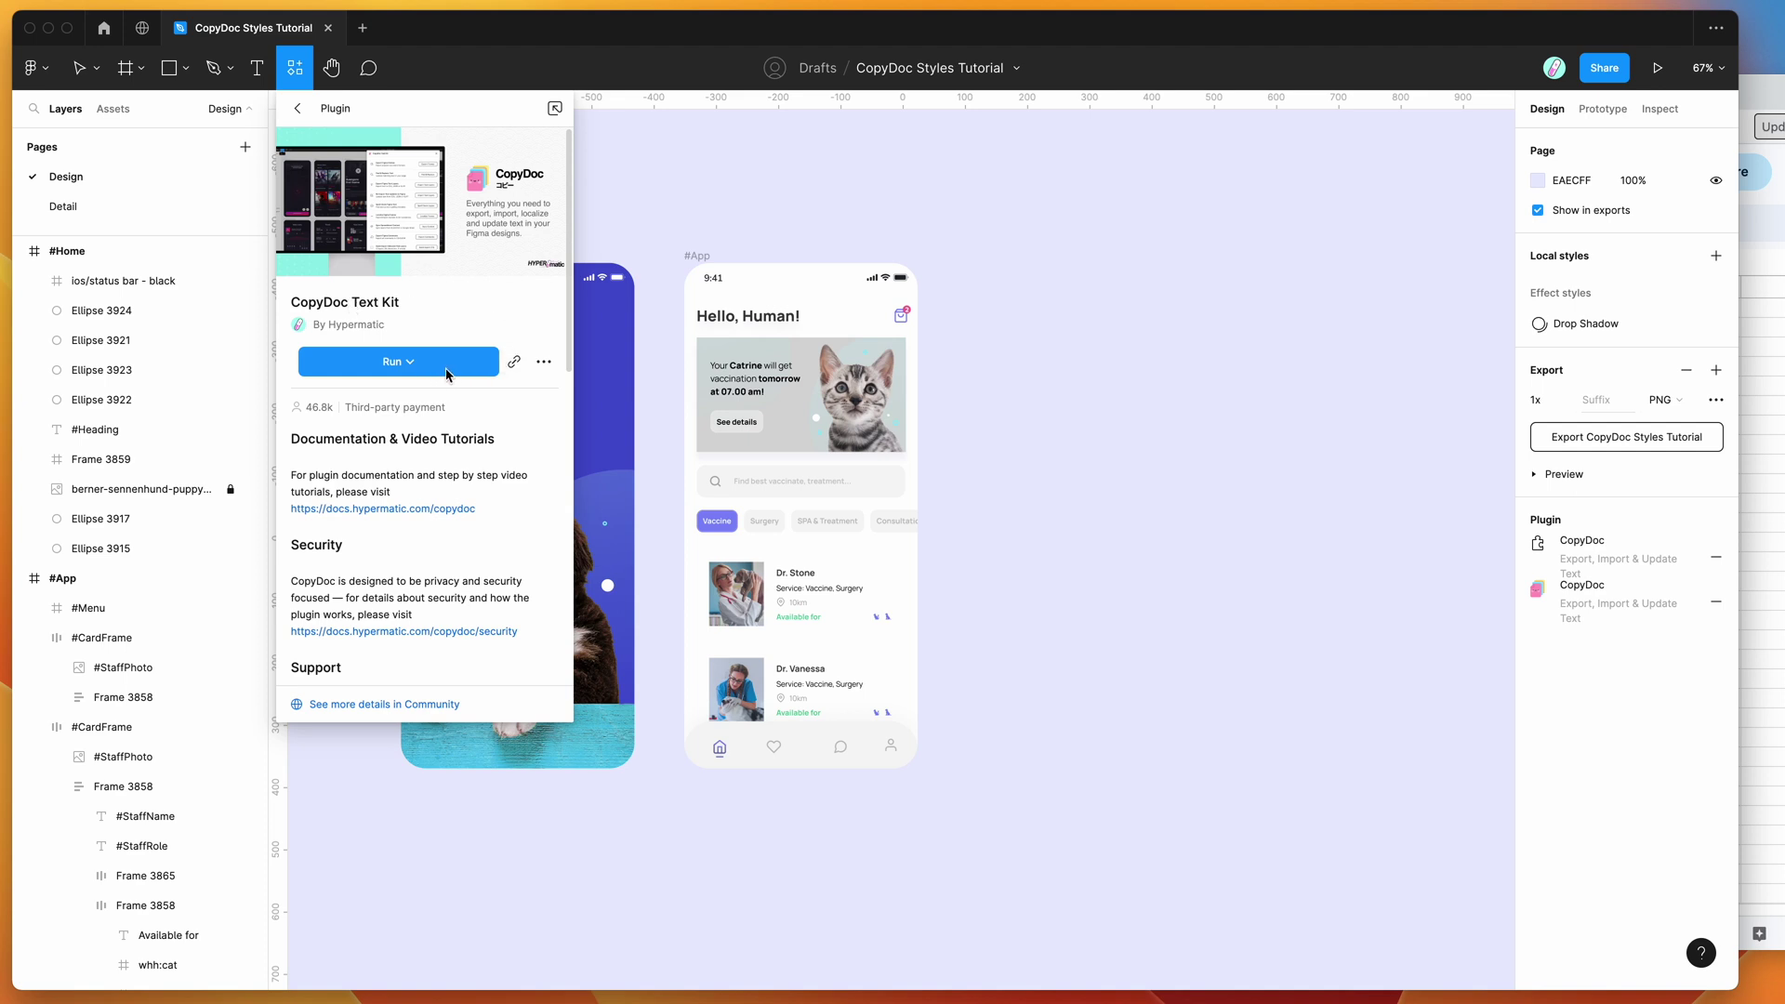
Step: Dismiss the CopyDoc Text Kit options menu without removing it, and close its details page
click(543, 365)
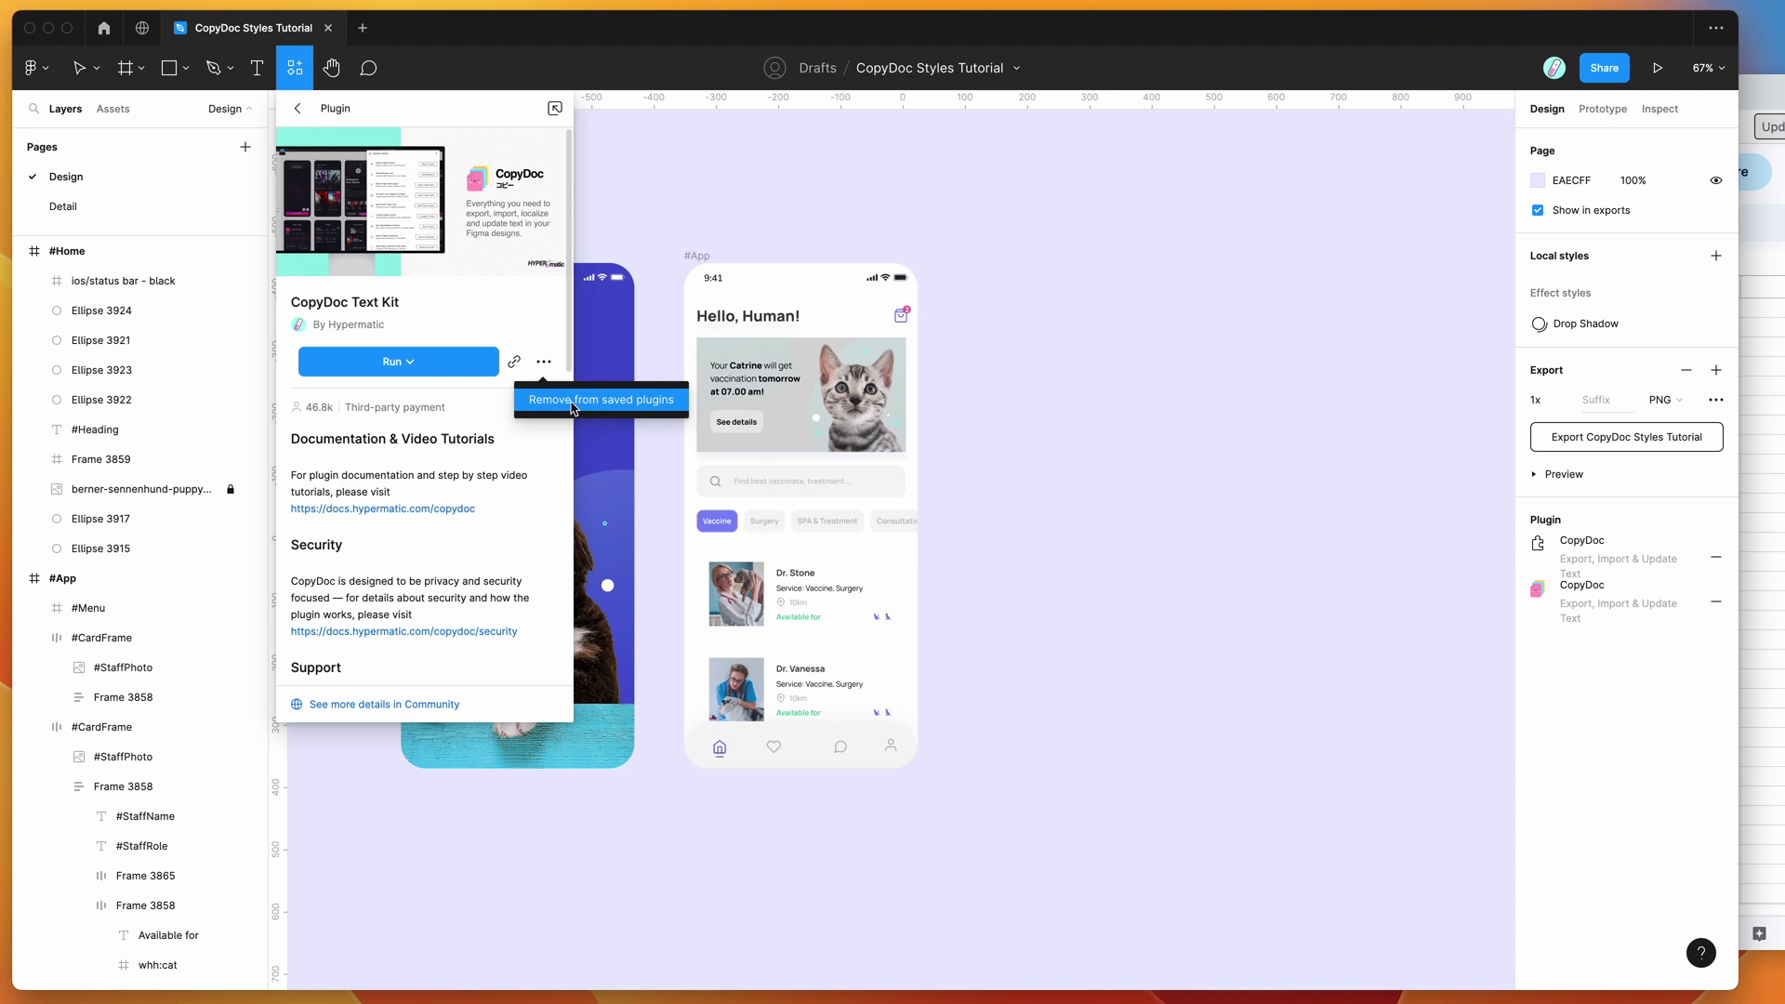
click(518, 307)
click(583, 195)
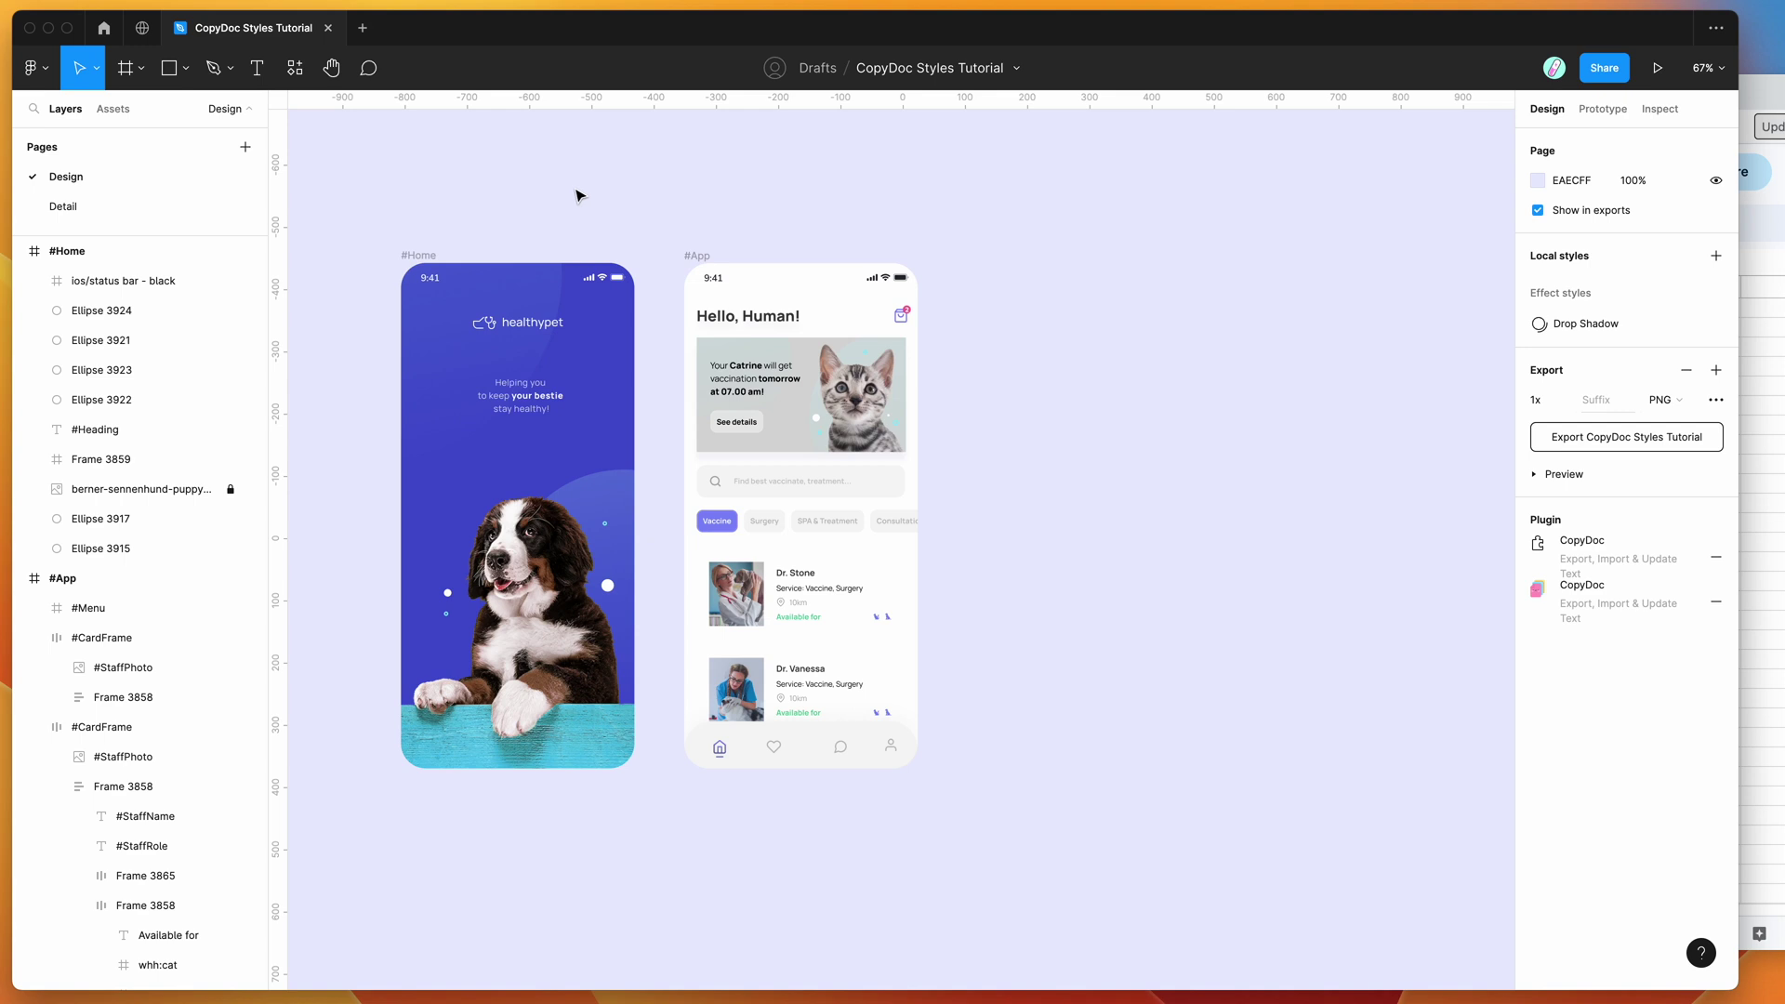
Step: Launch CopyDoc Text Kit from the canvas menu's Plugins > Saved plugins list
right_click(551, 185)
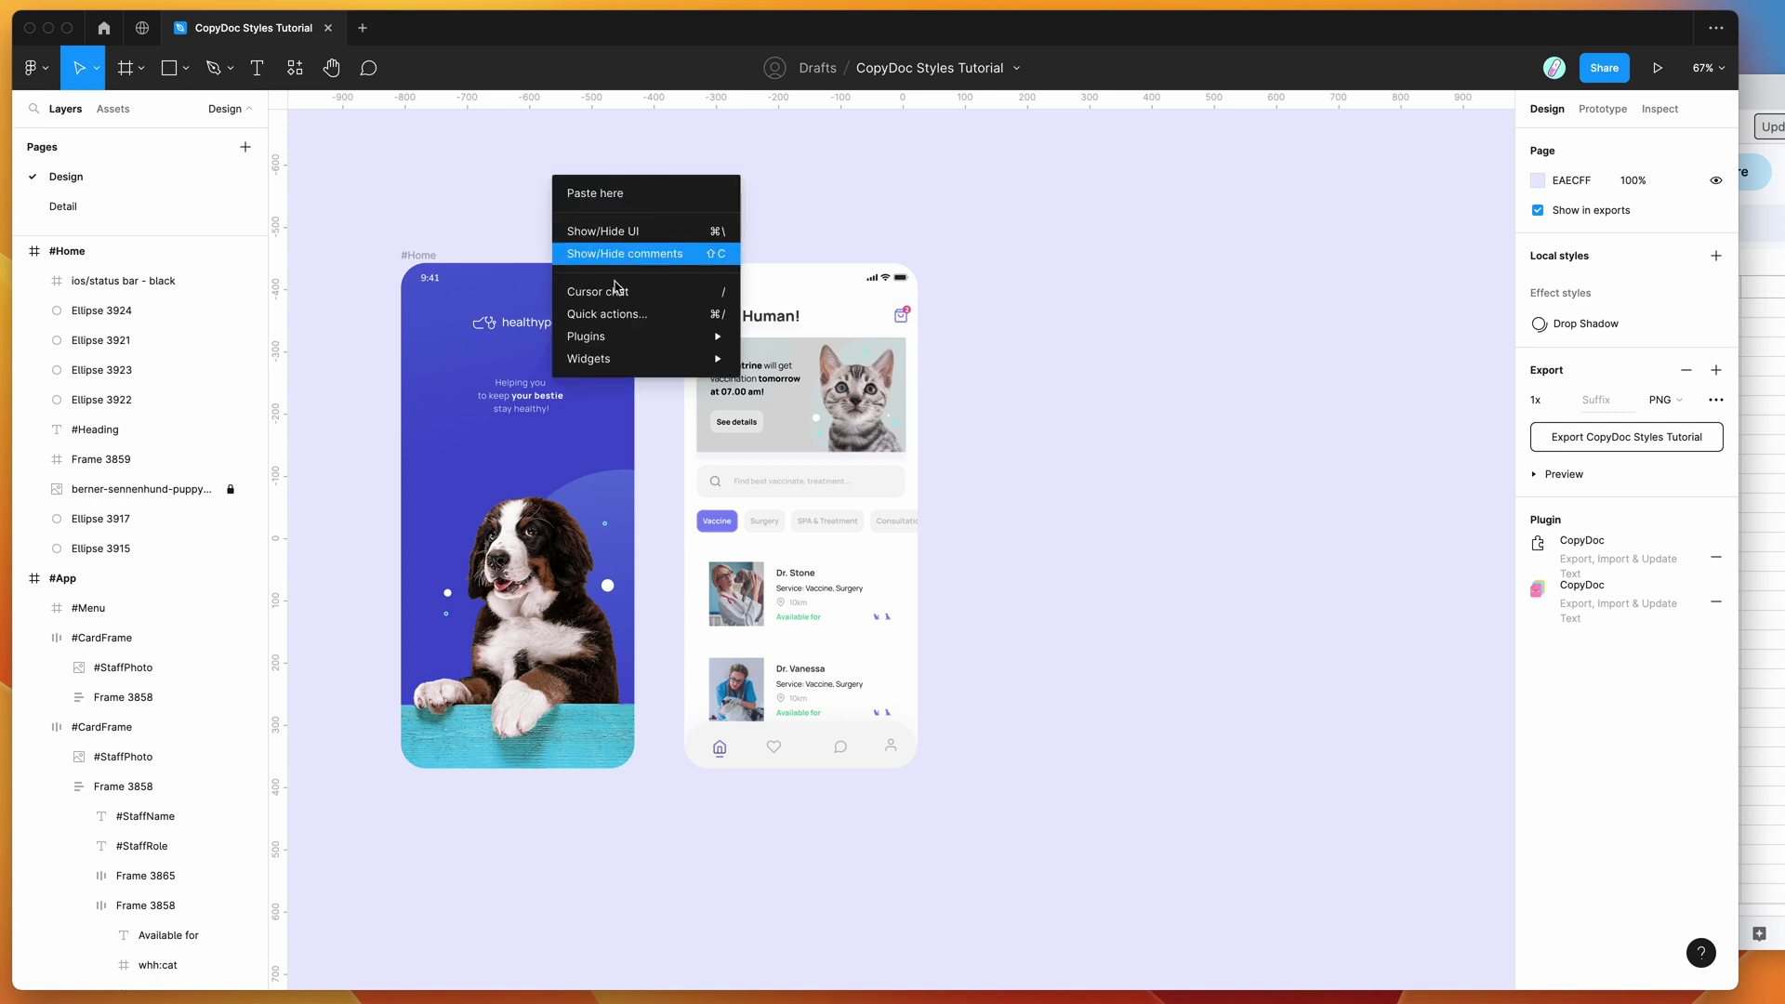
mouse_move(623, 339)
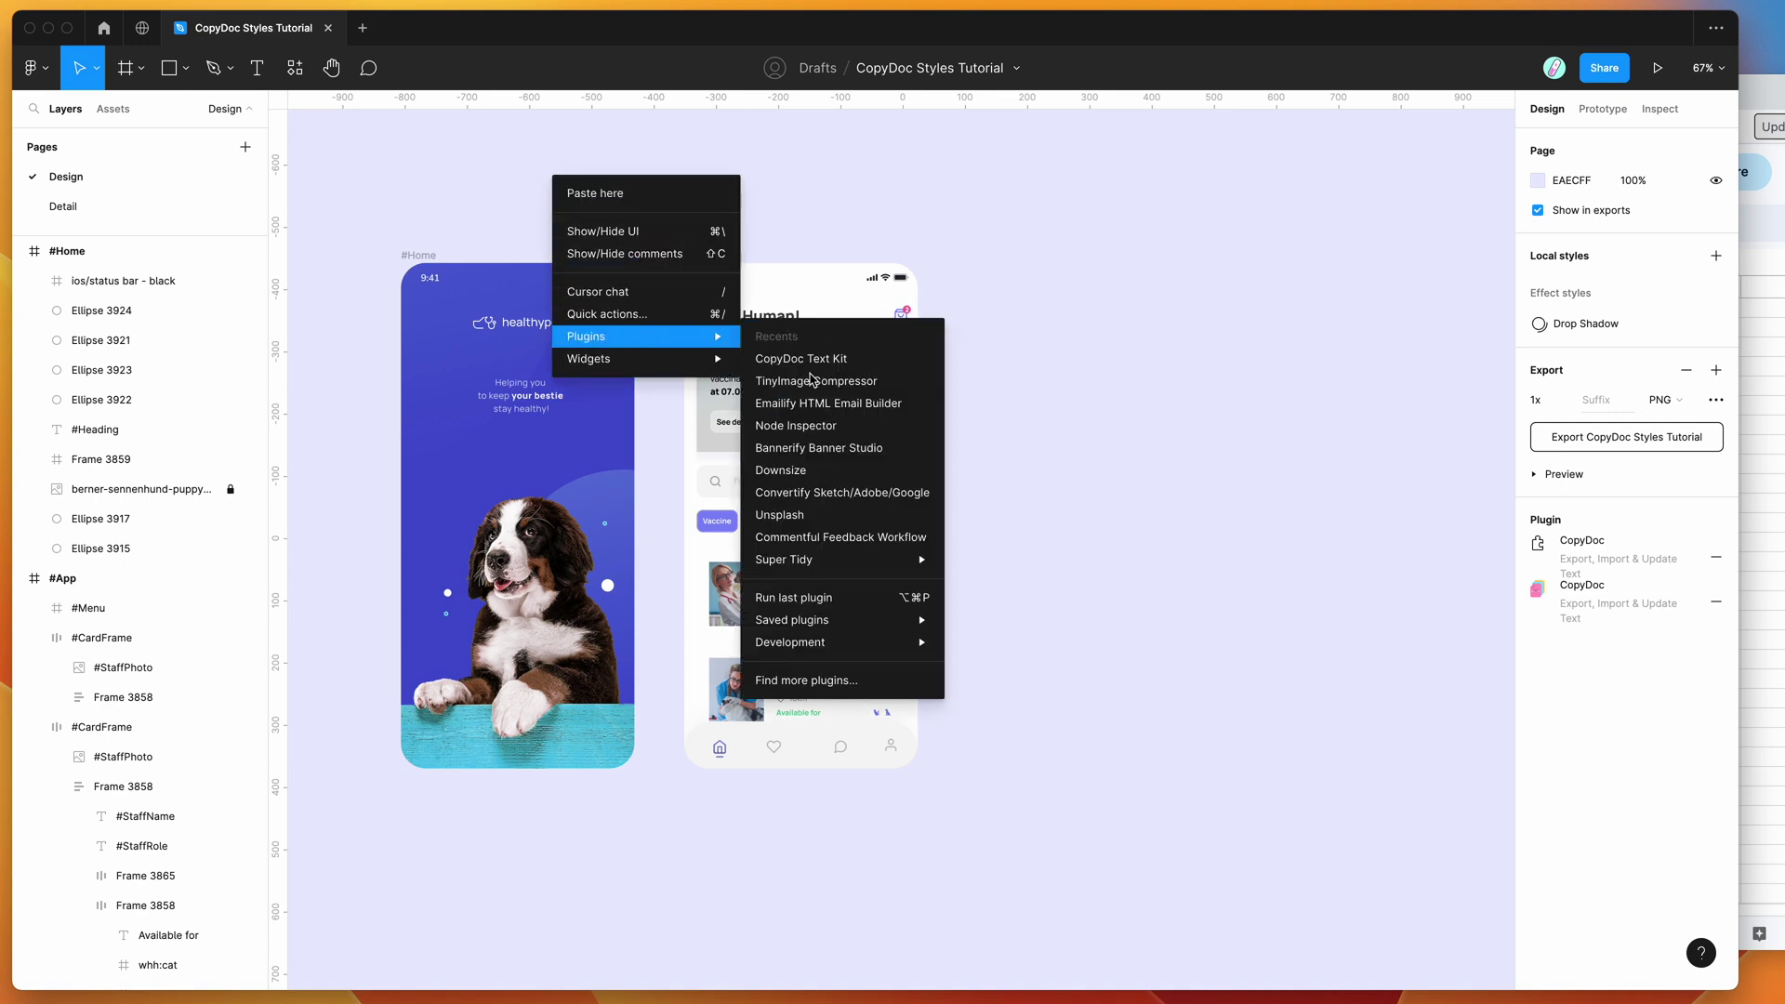
mouse_move(834, 620)
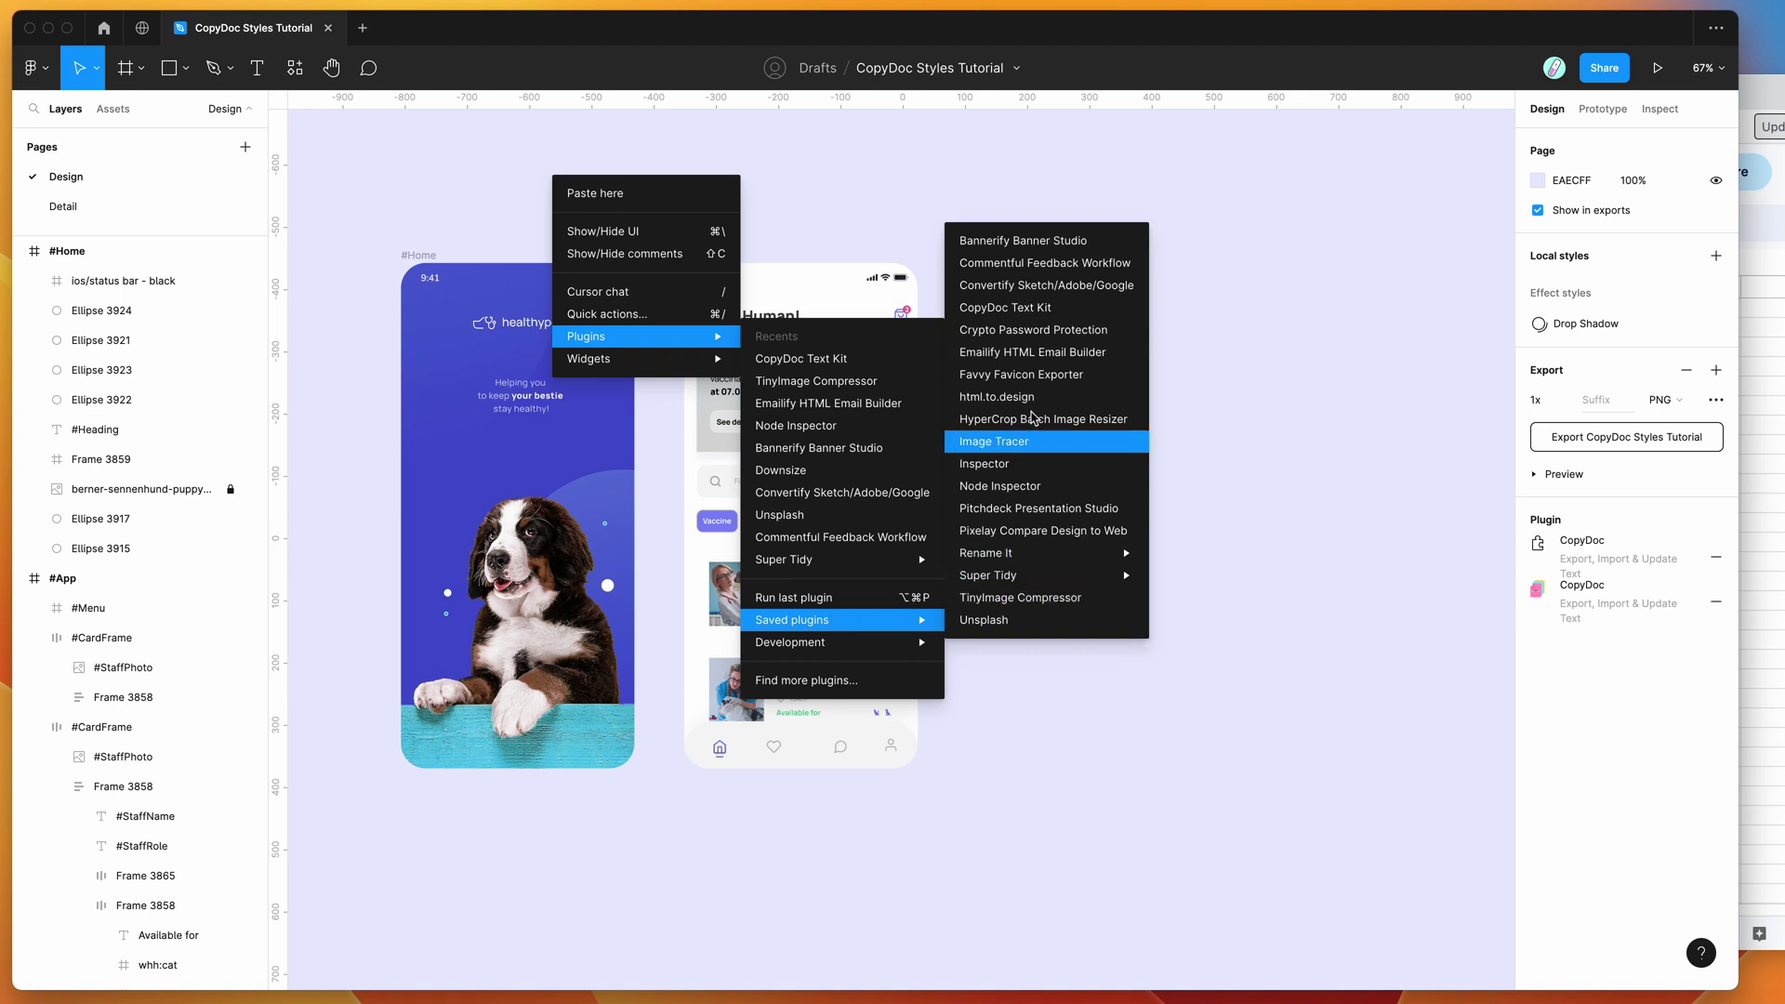
click(1018, 310)
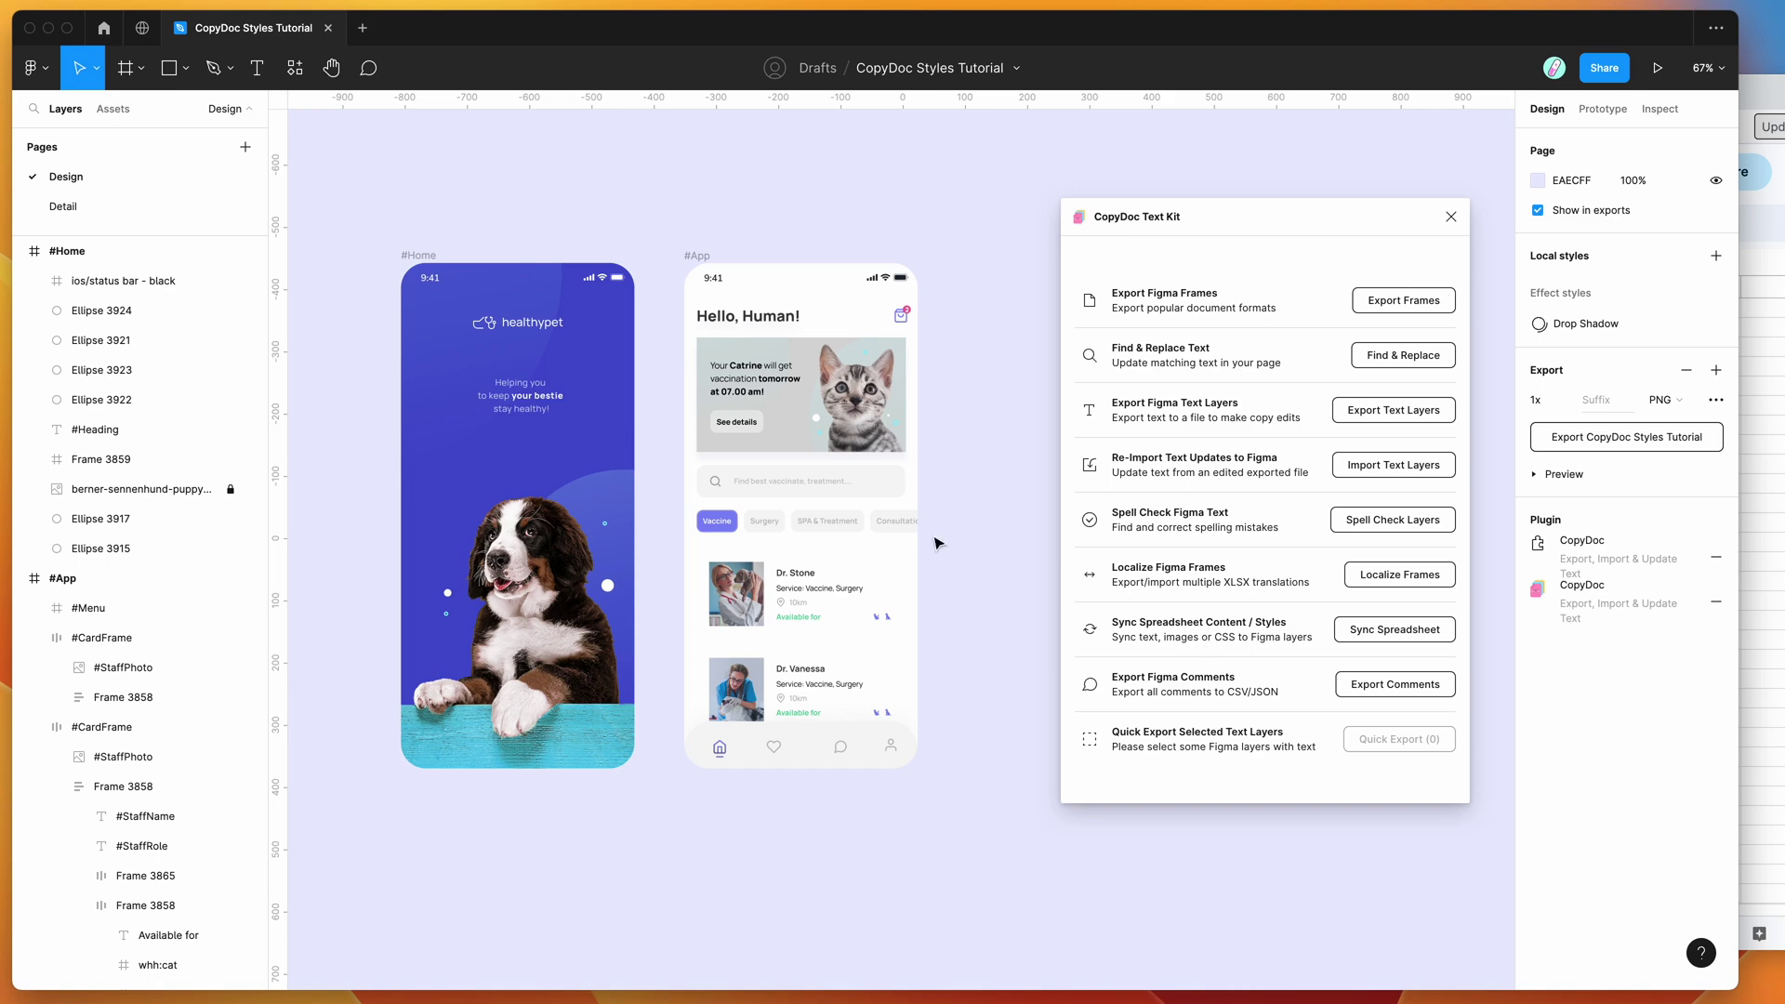
Step: Nudge the CopyDoc Text Kit window aside and bring the Styles Sync Demo spreadsheet forward
scroll(697, 459, up, 5)
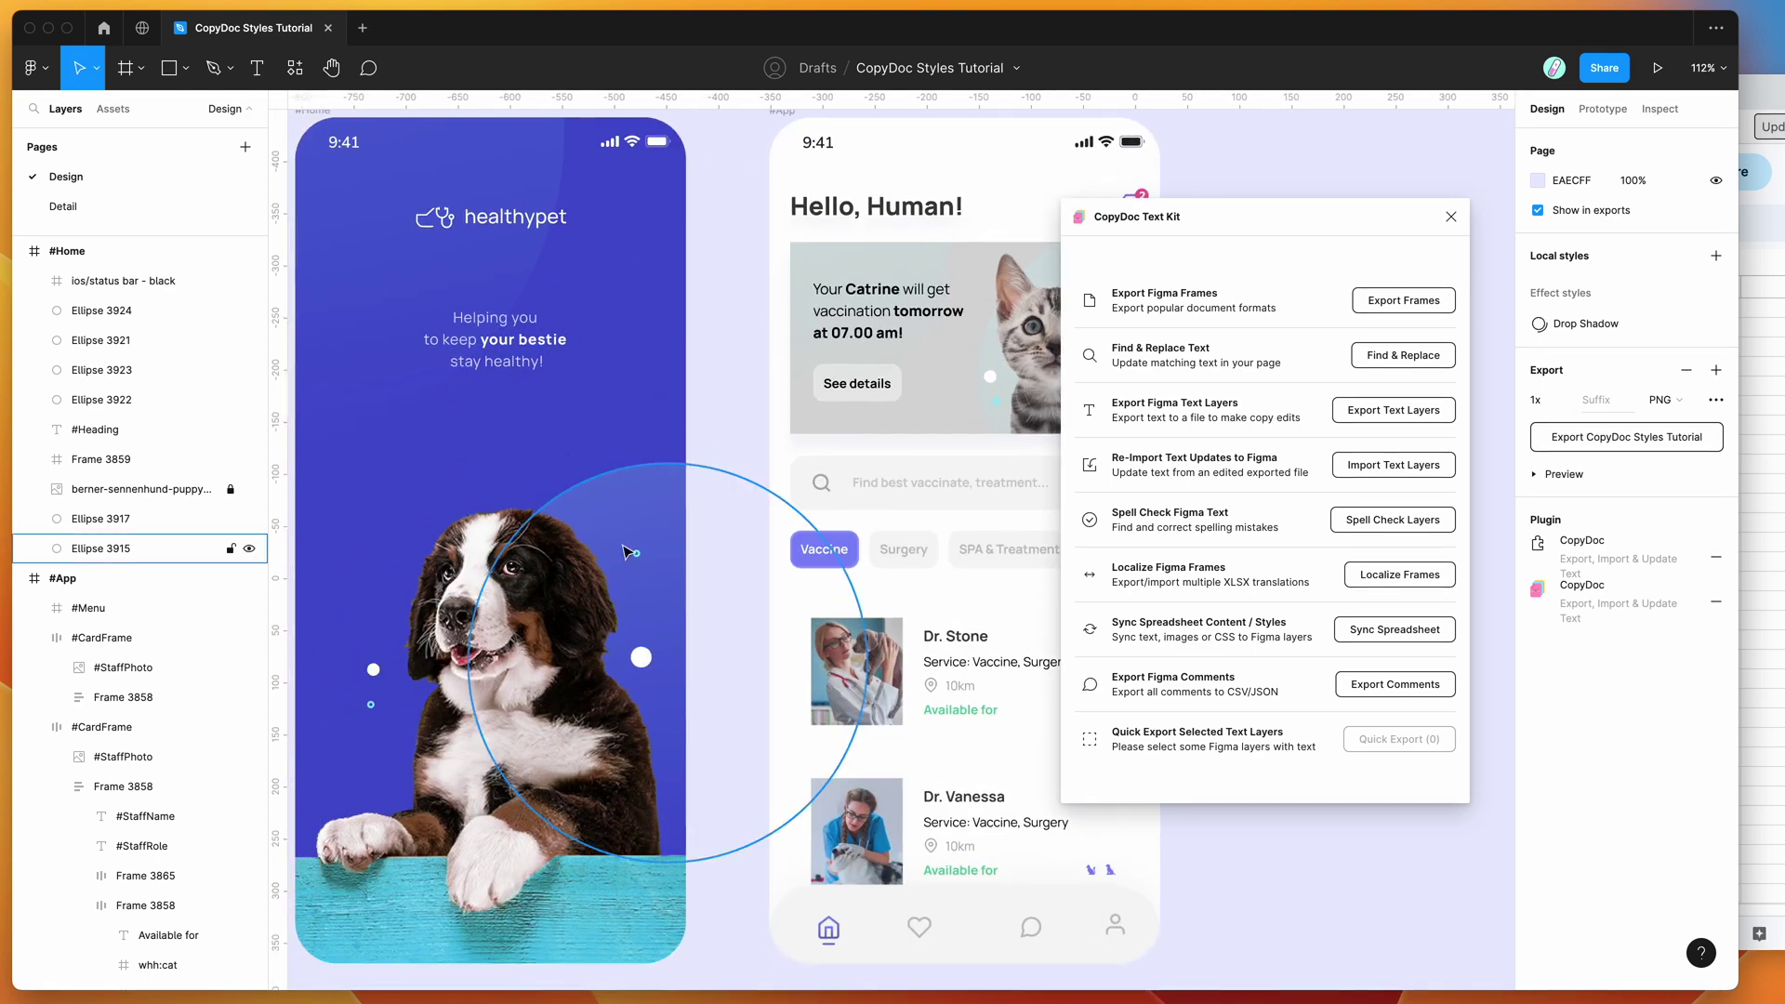
scroll(627, 551, down, 3)
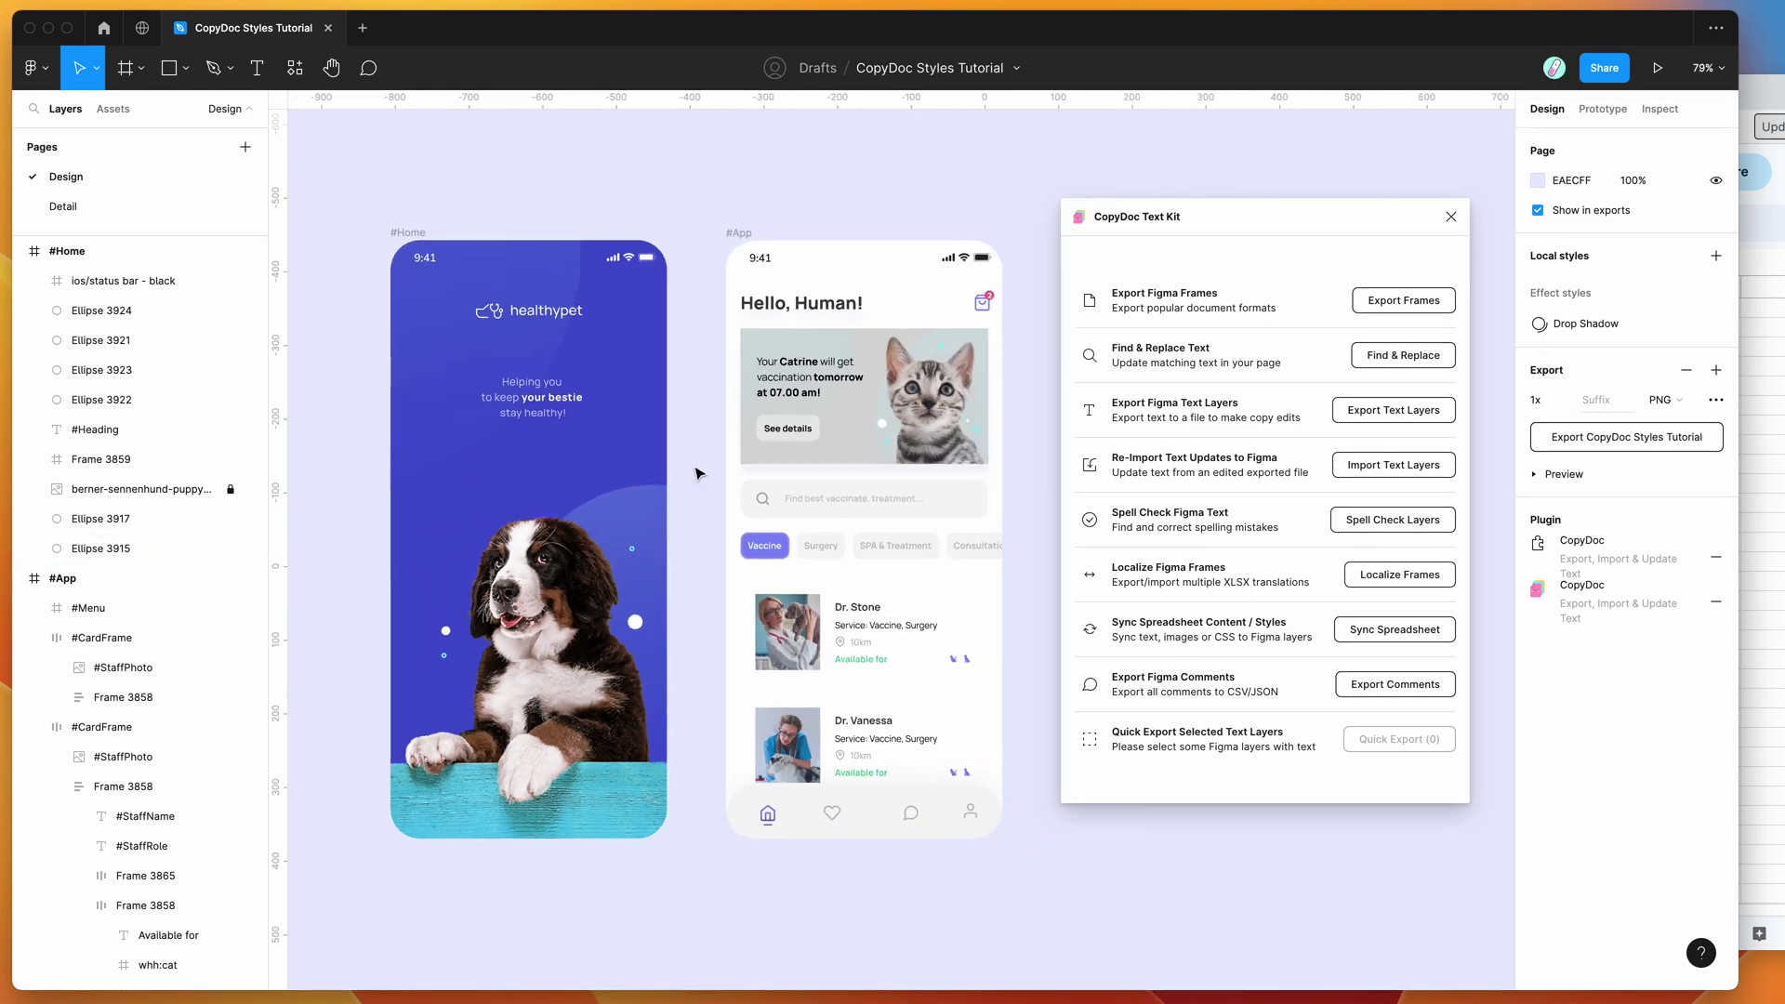
drag(1119, 224, 1104, 231)
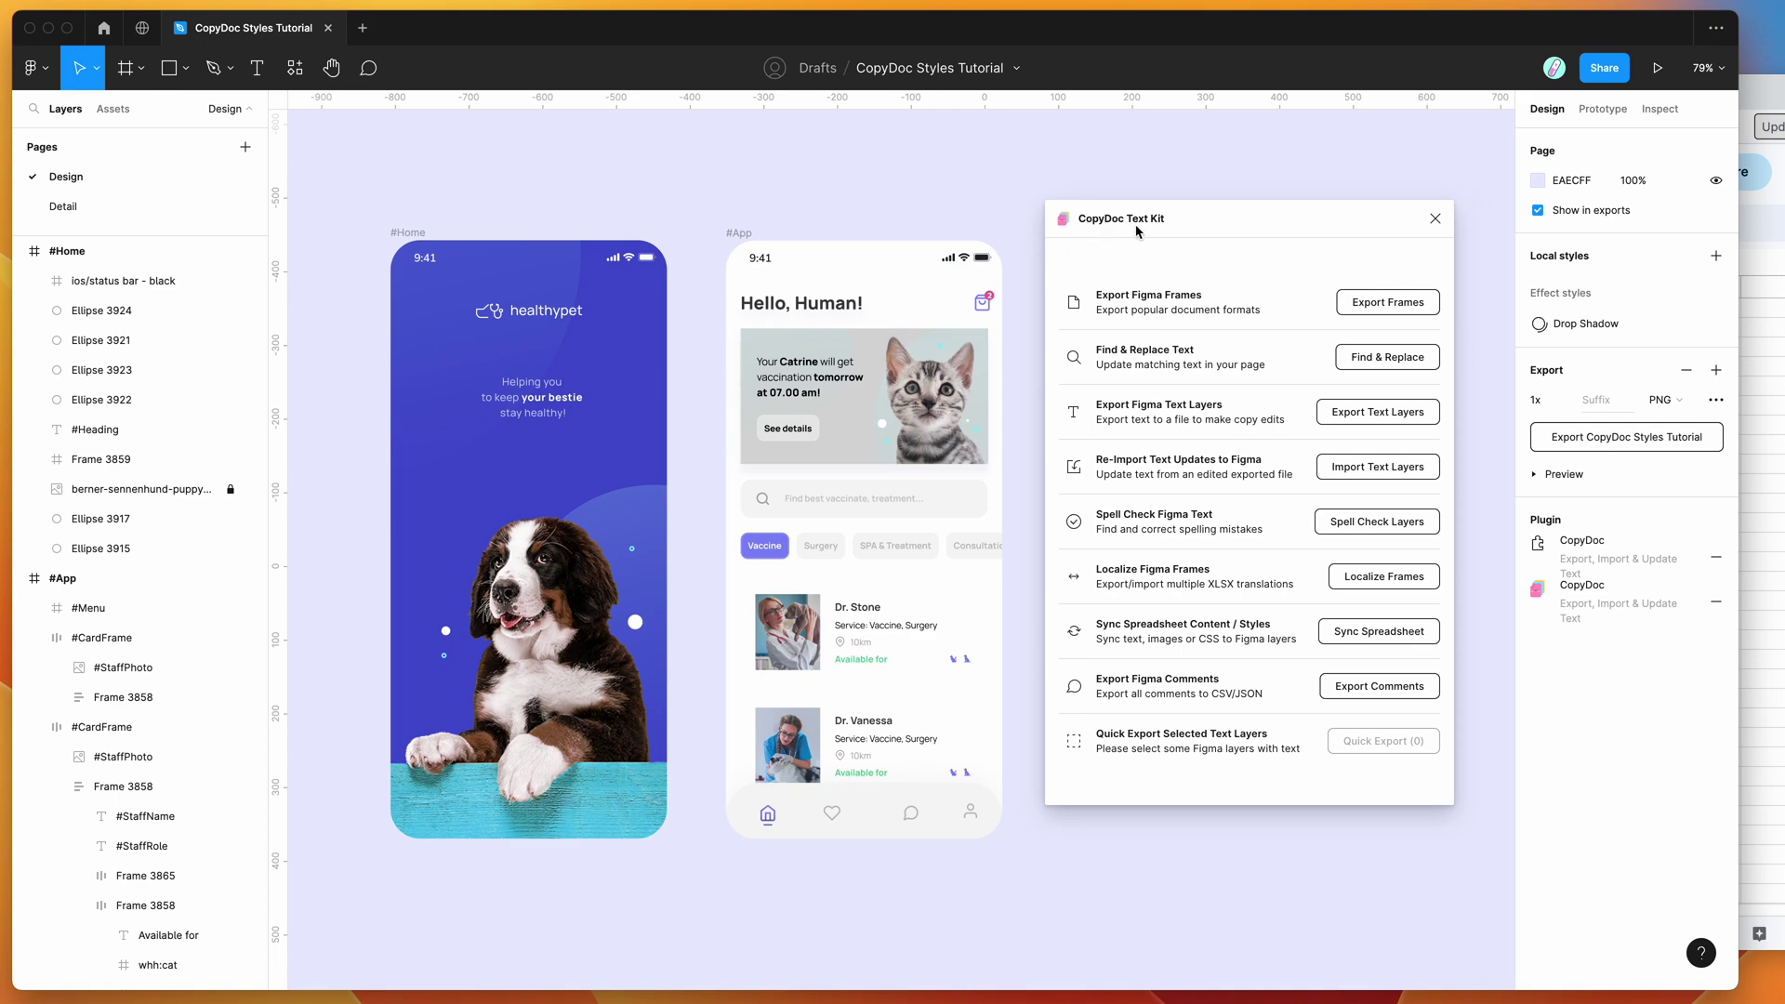
click(1774, 353)
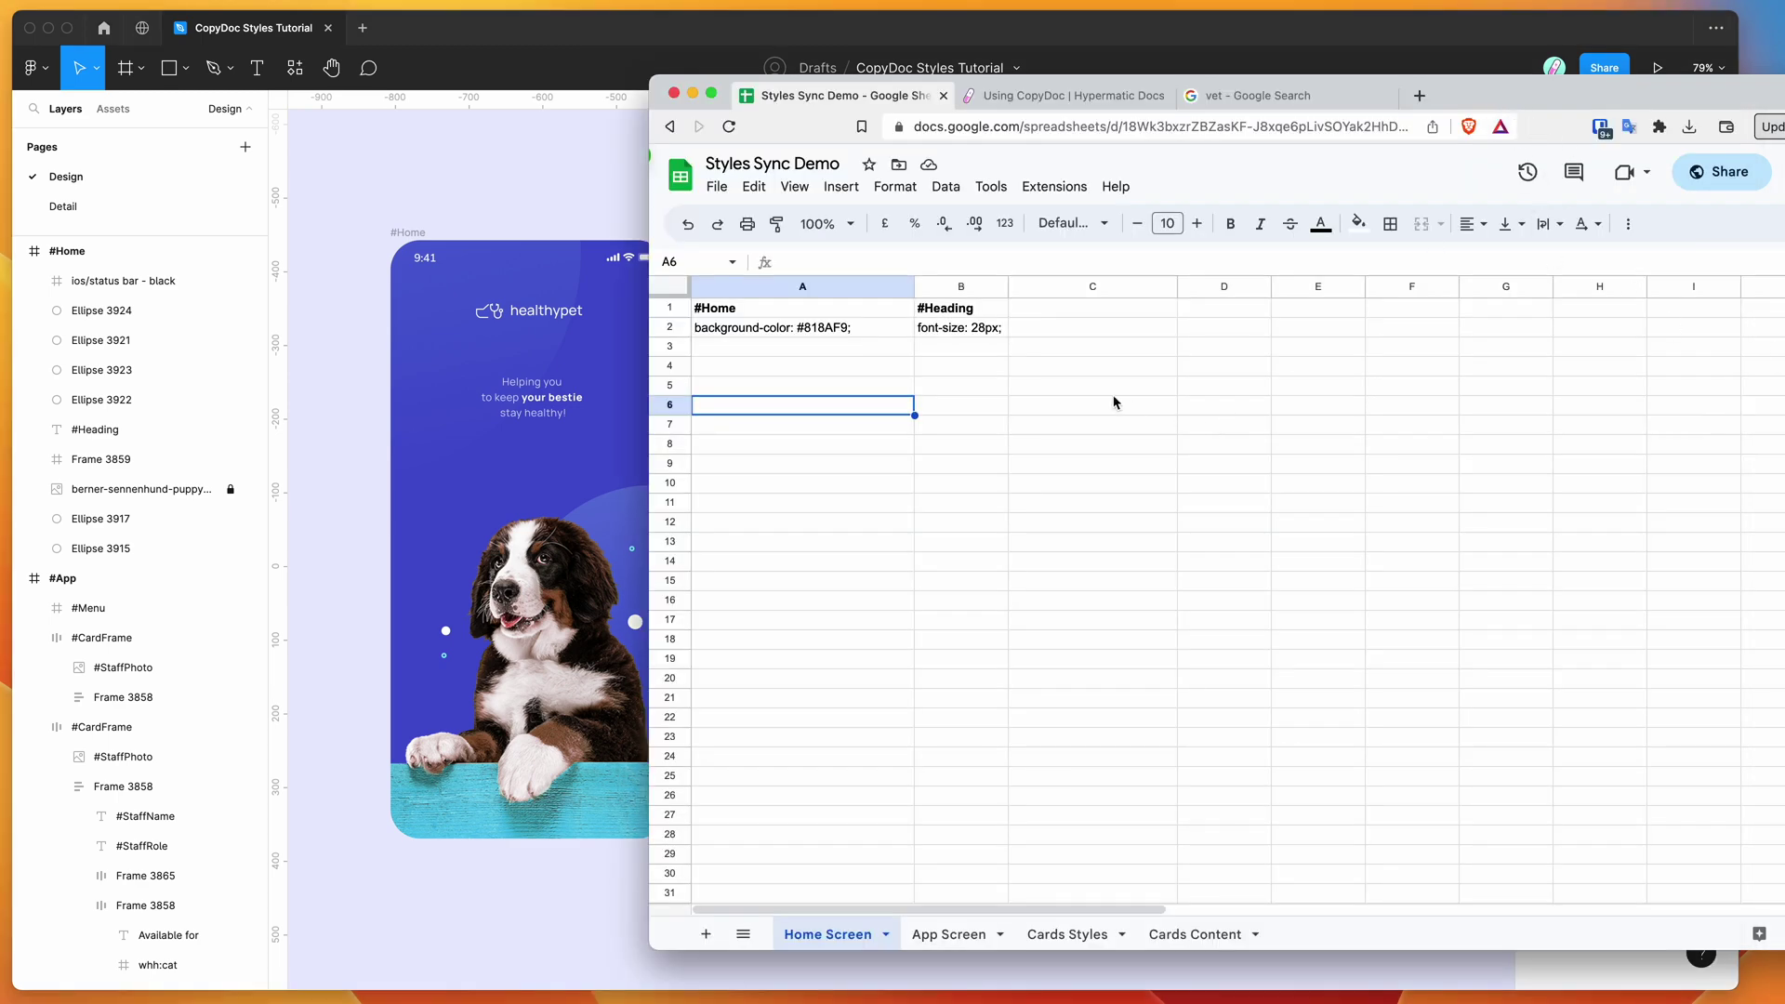
Step: Review sheet cells A1, A2 and B1 (#Home, background-color, #Heading), then select Figma's #Home frame
click(830, 313)
click(842, 330)
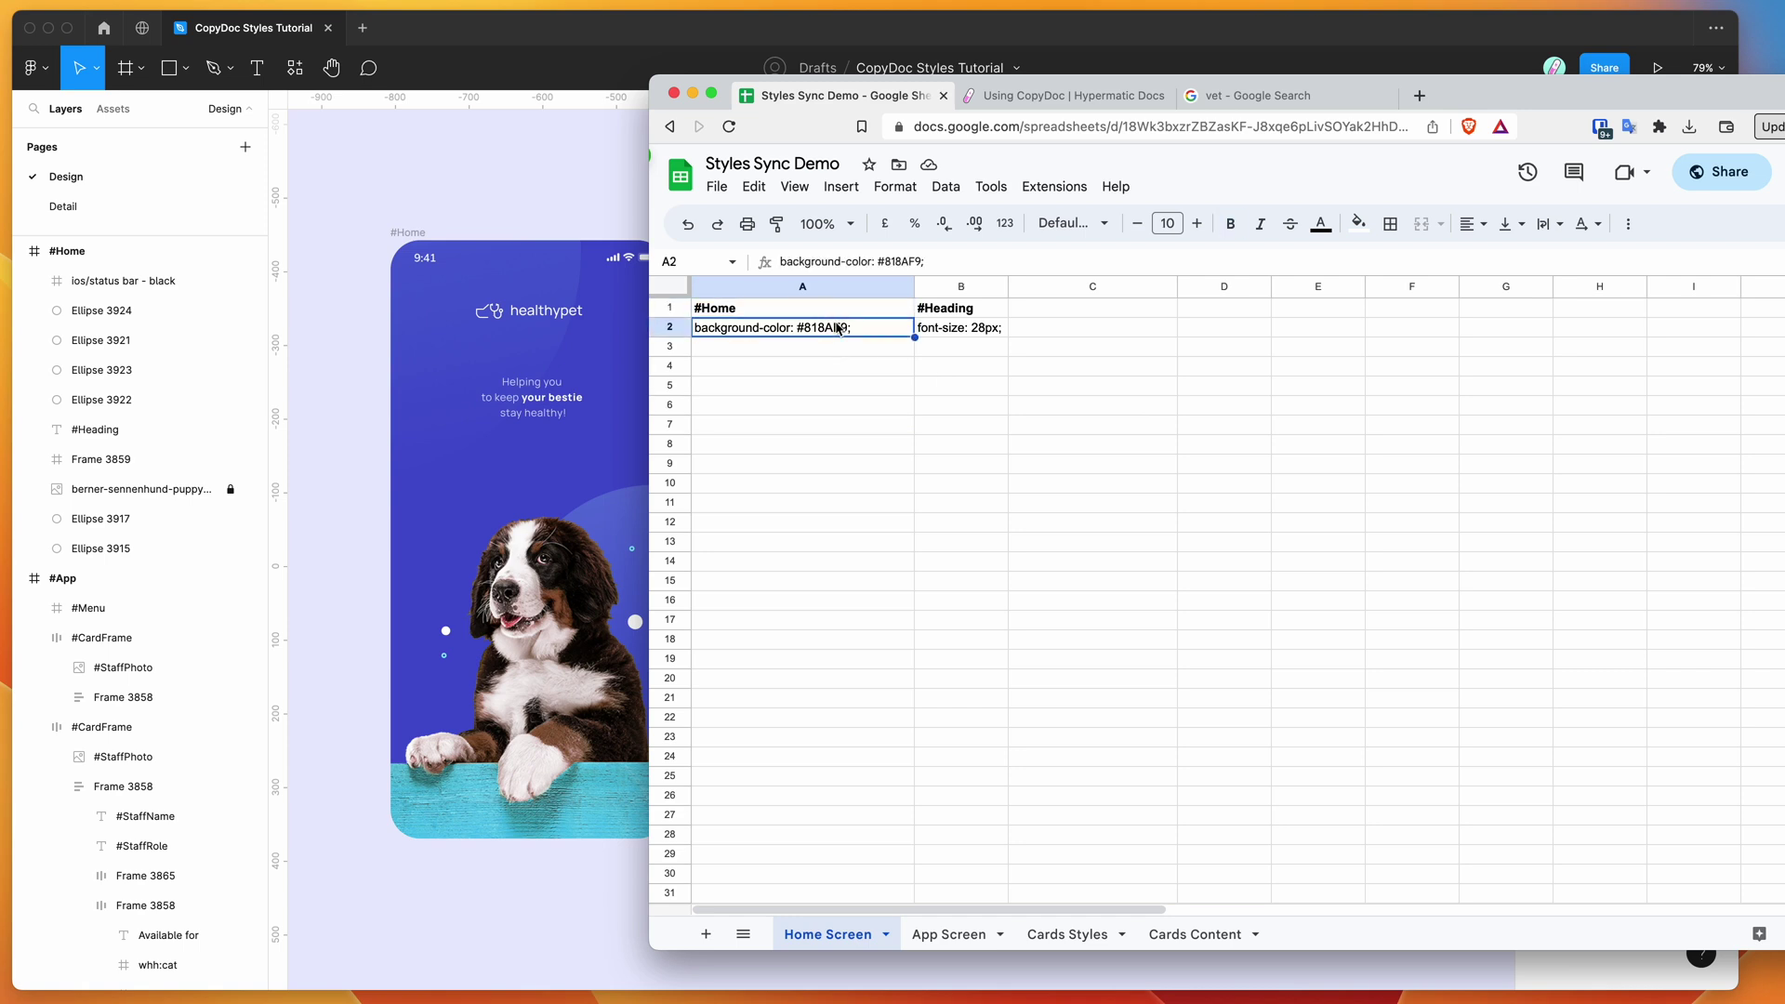
click(806, 309)
click(946, 311)
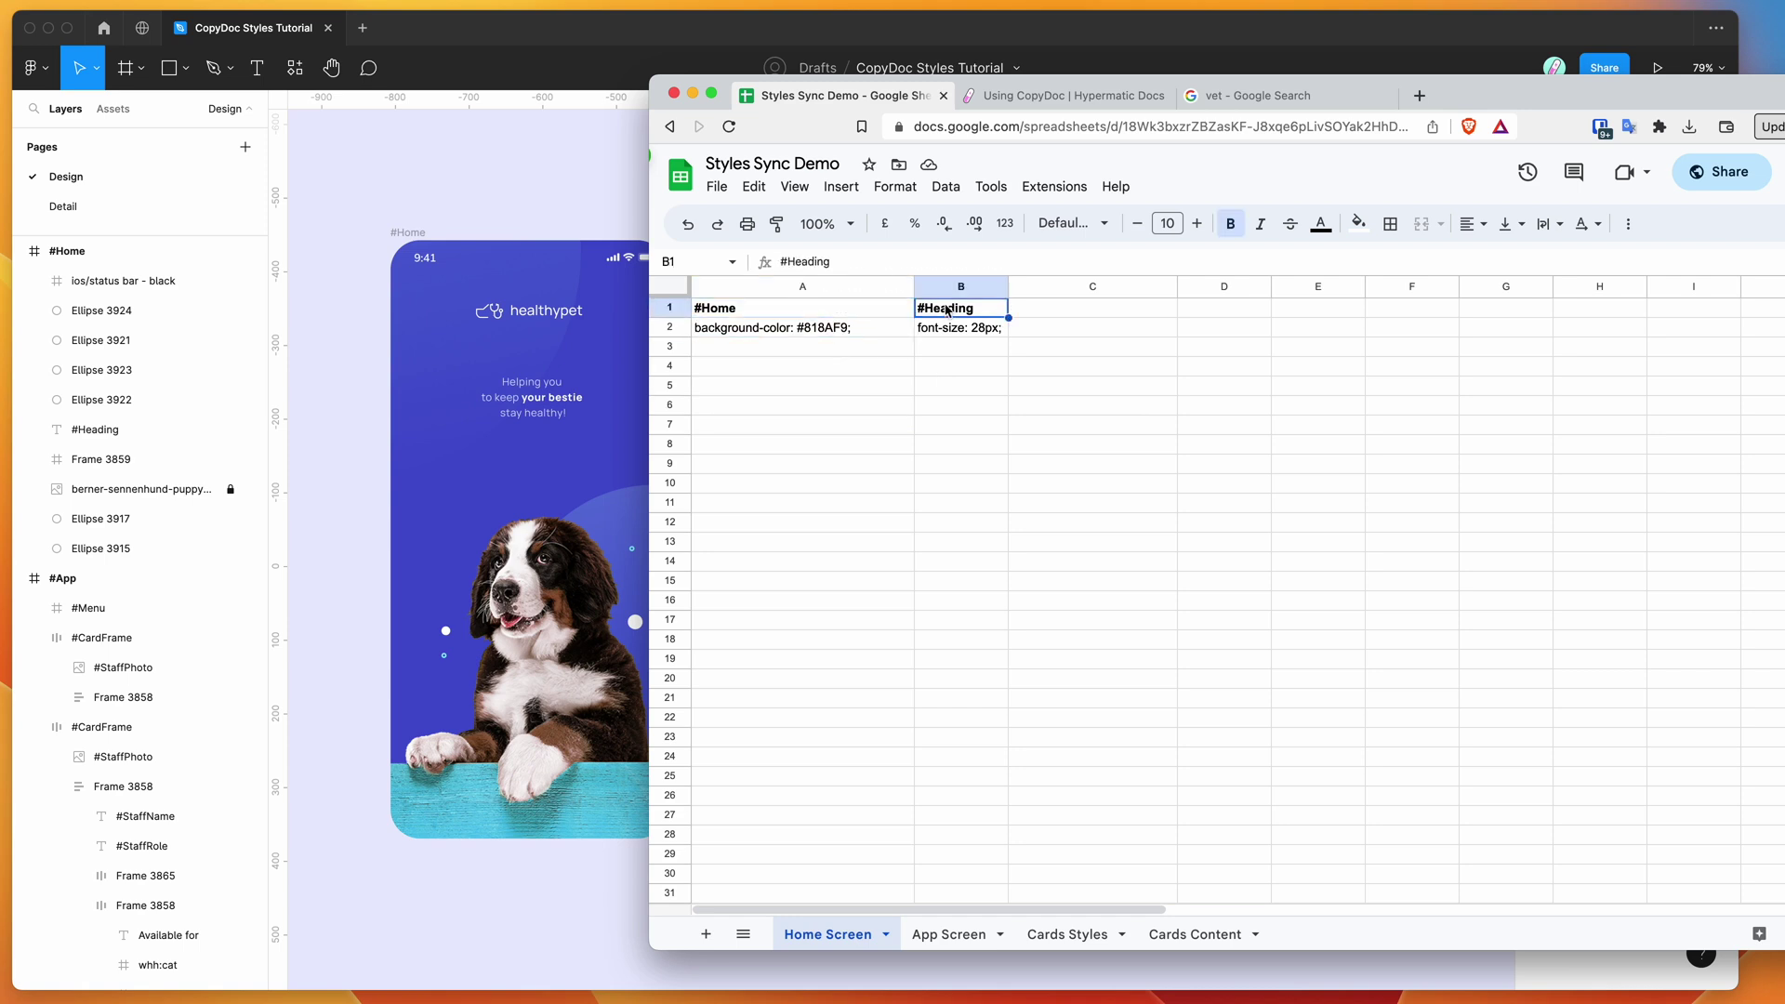
click(843, 314)
double_click(724, 309)
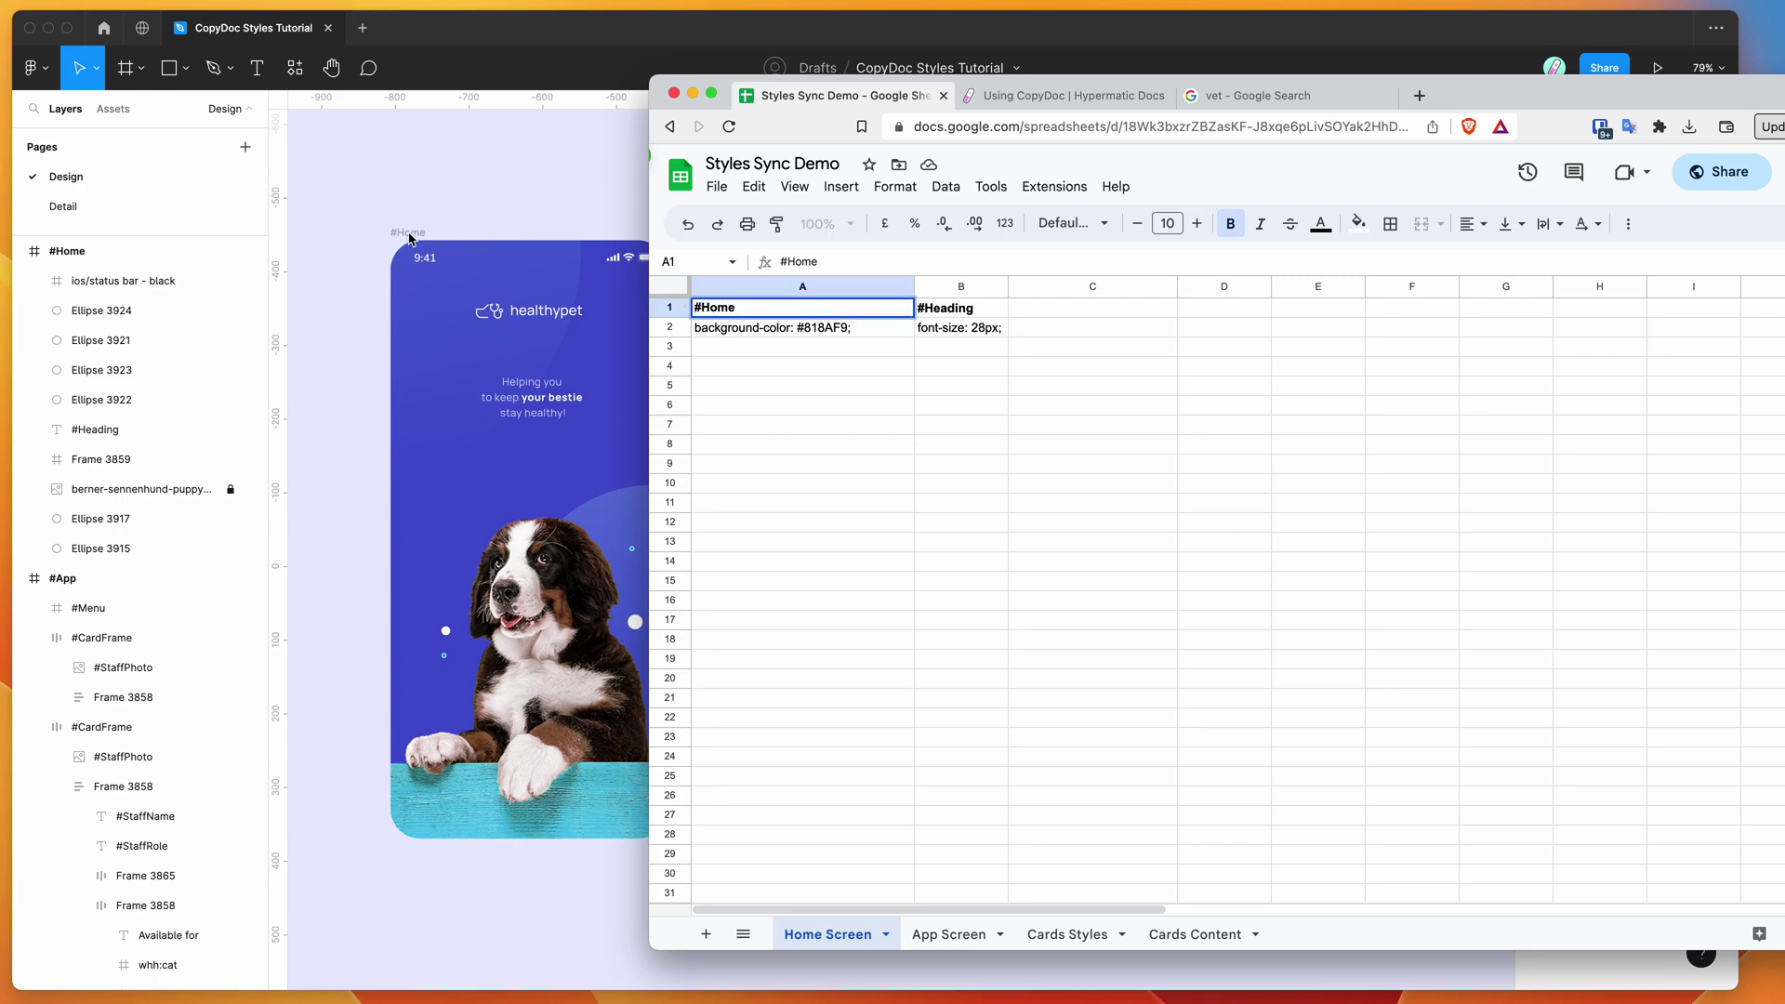
click(417, 235)
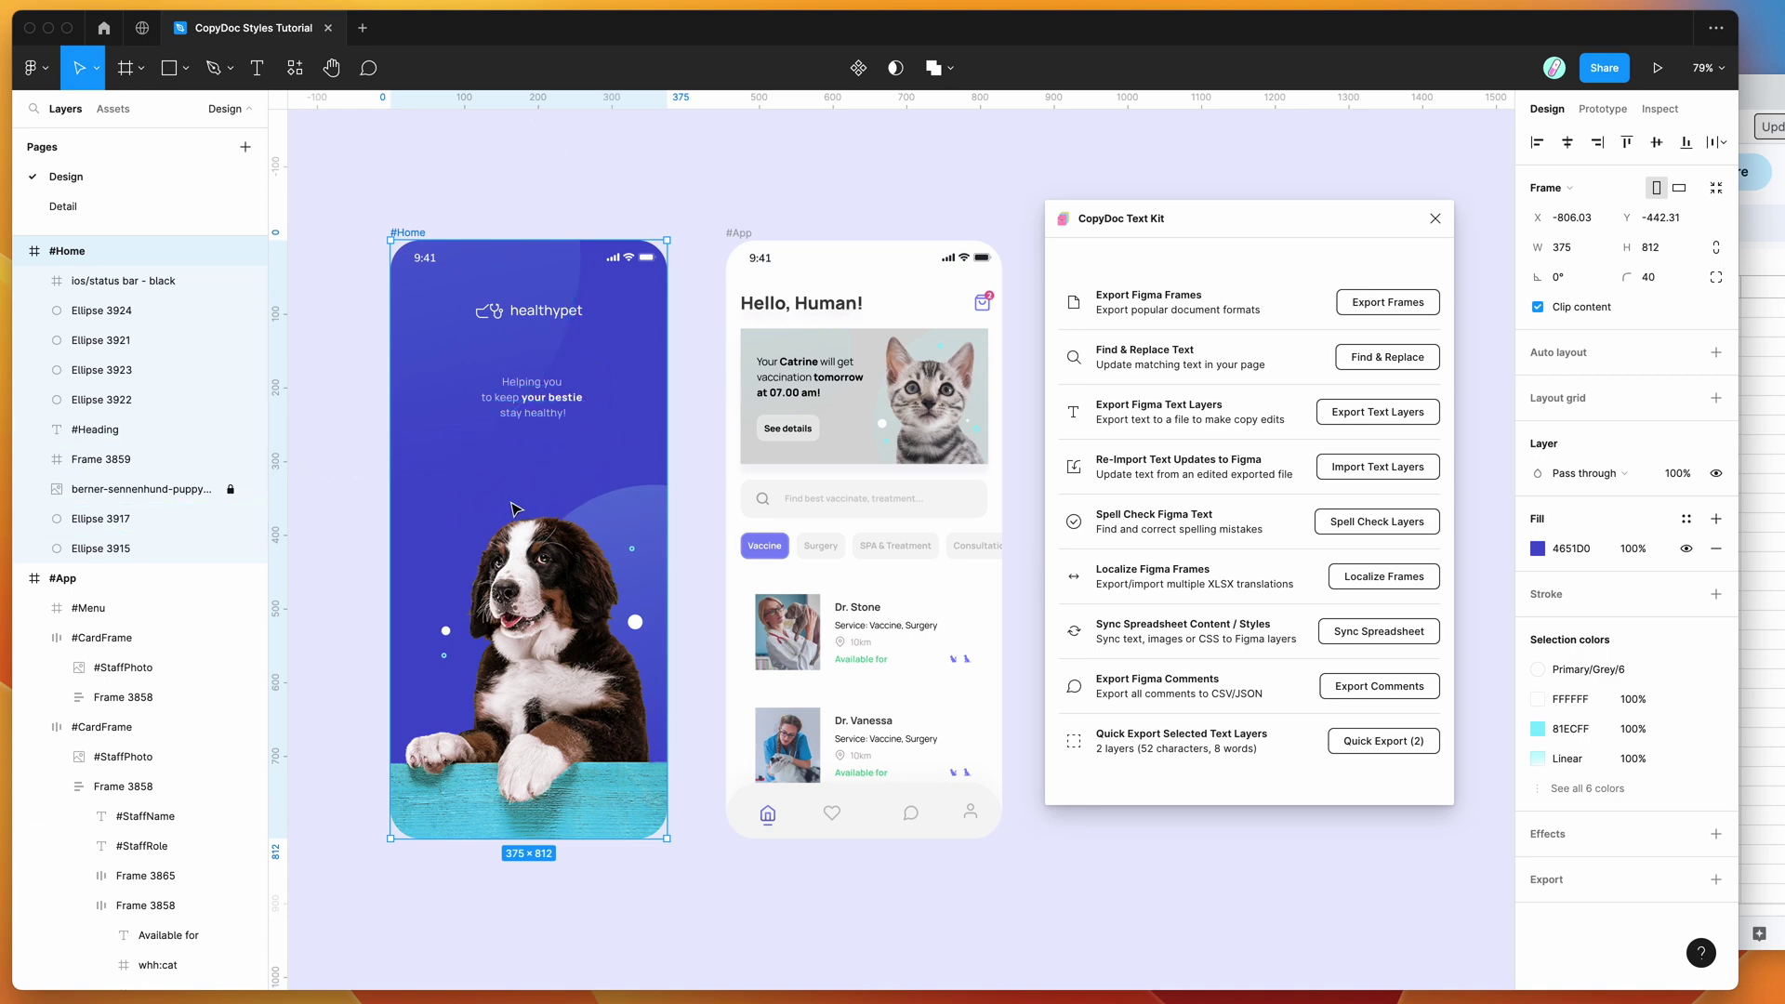
Step: Check the #Heading layer name and the #Home frame in Figma, then return to the spreadsheet
click(523, 392)
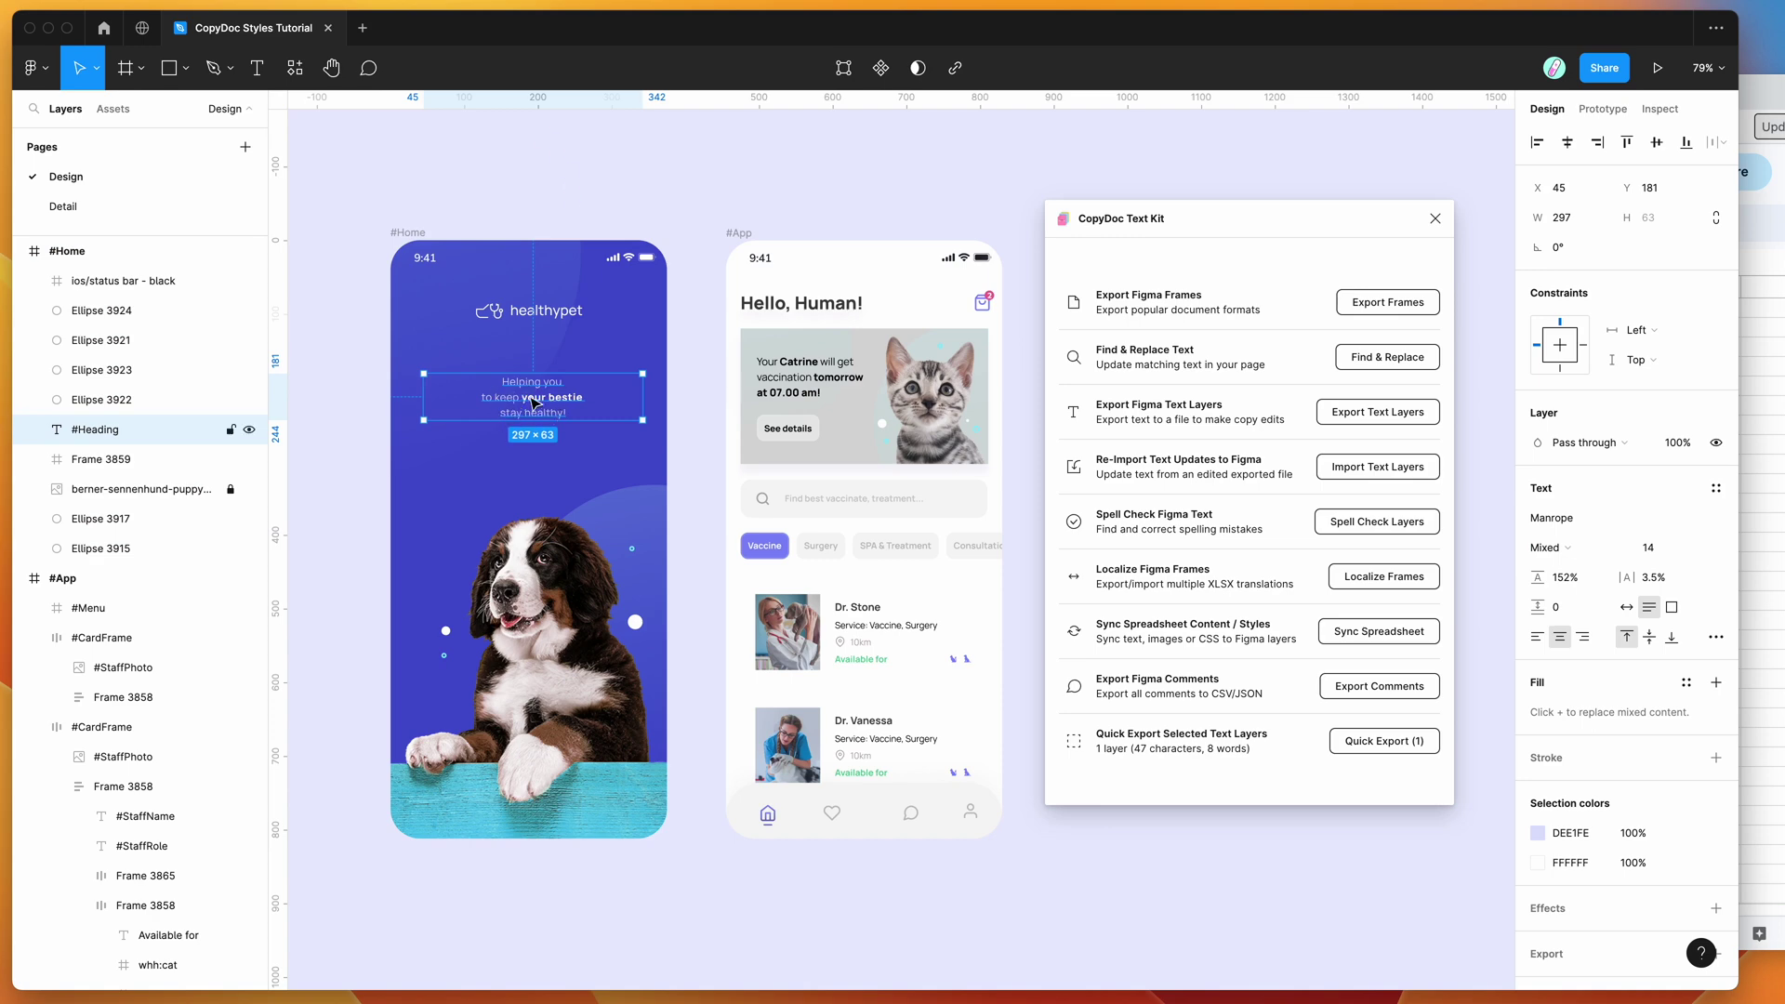
double_click(106, 431)
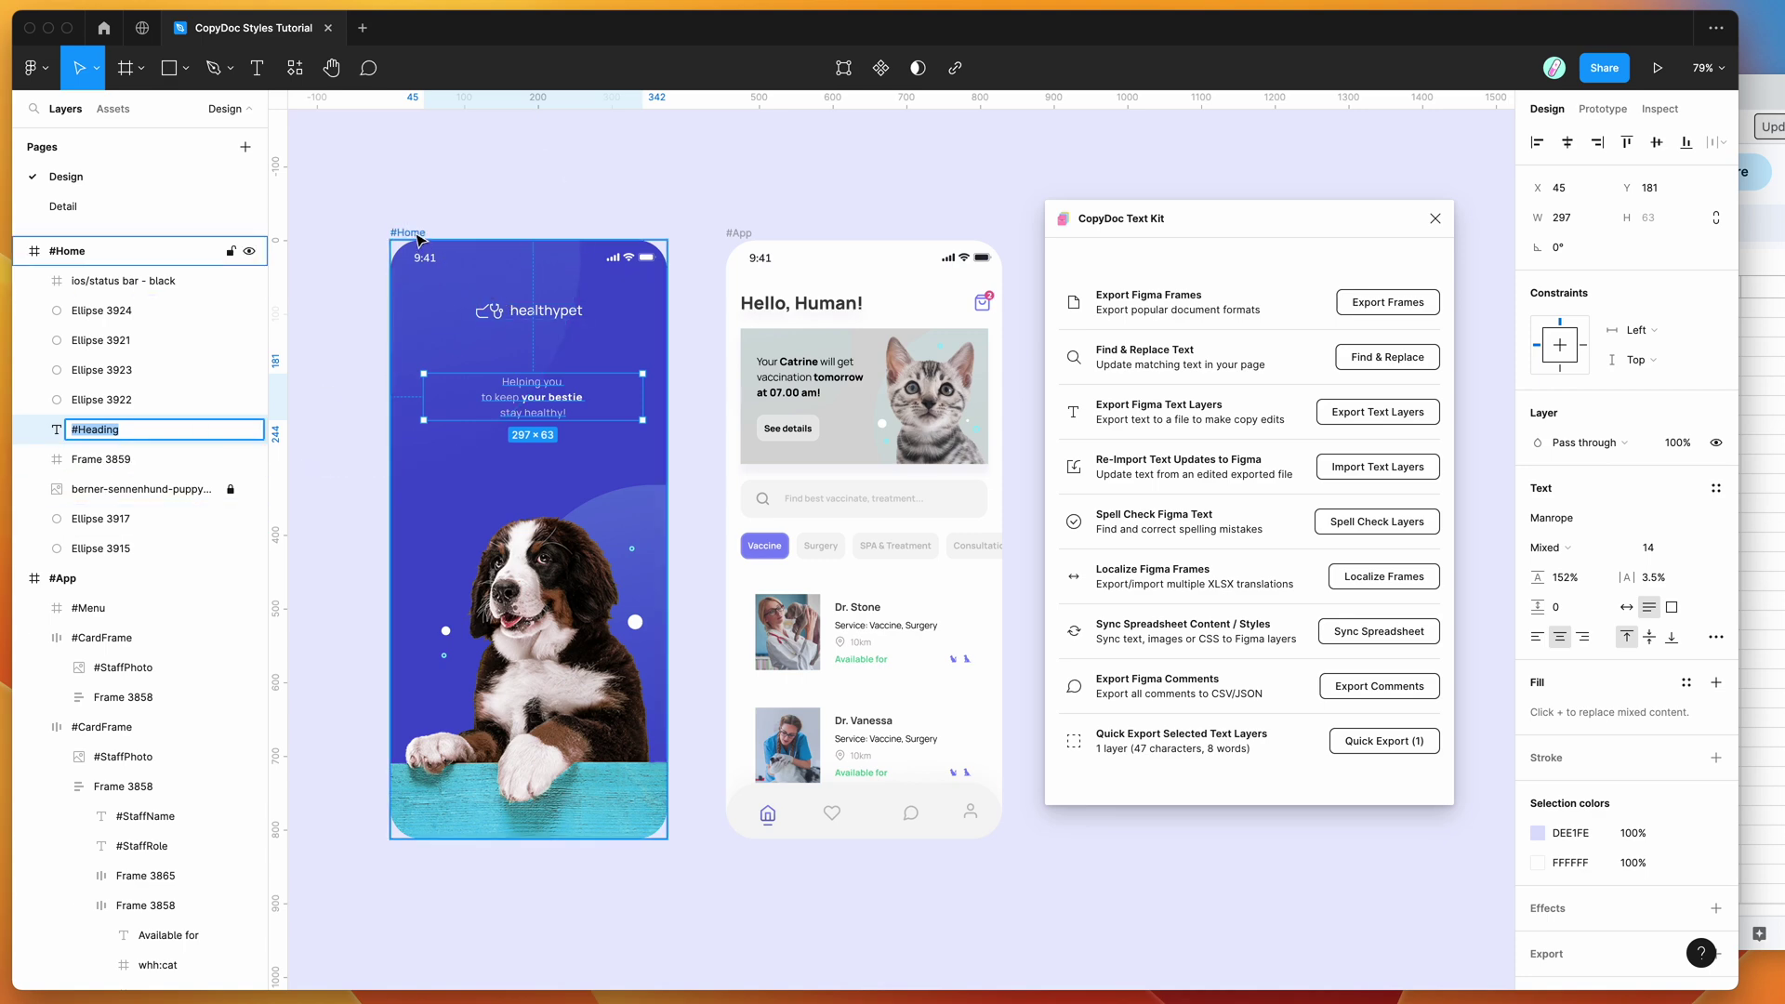
click(526, 305)
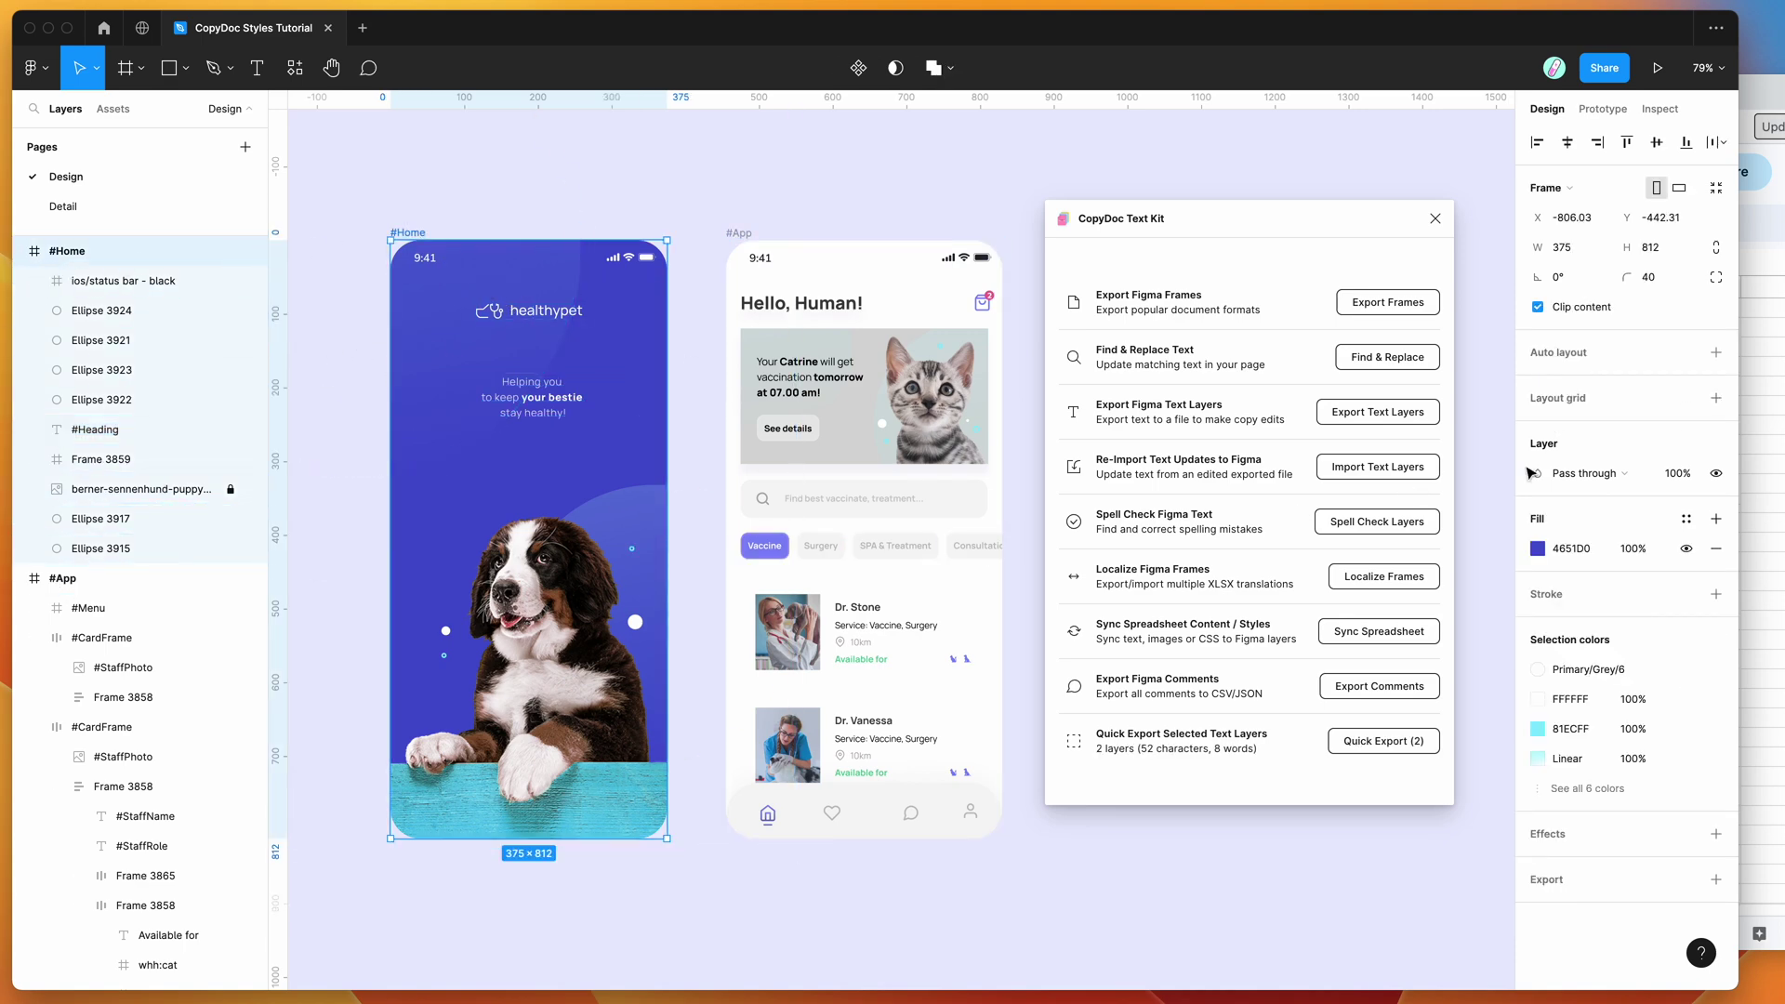
click(1764, 463)
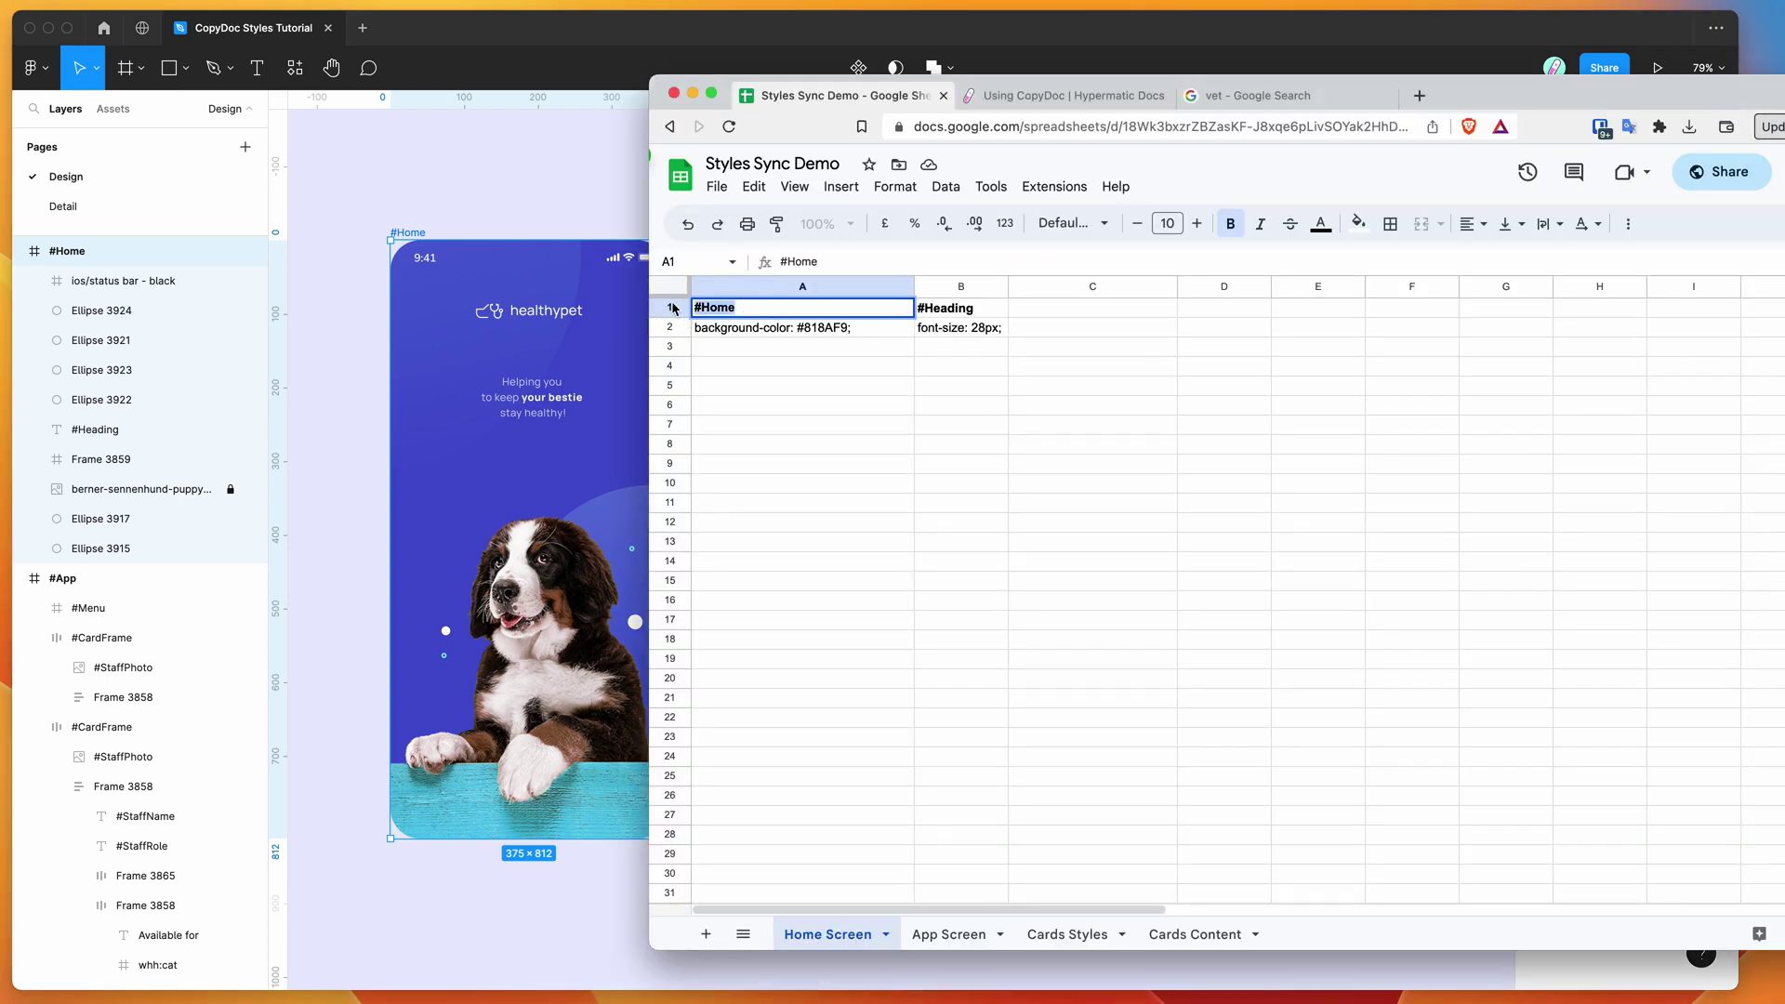
click(976, 310)
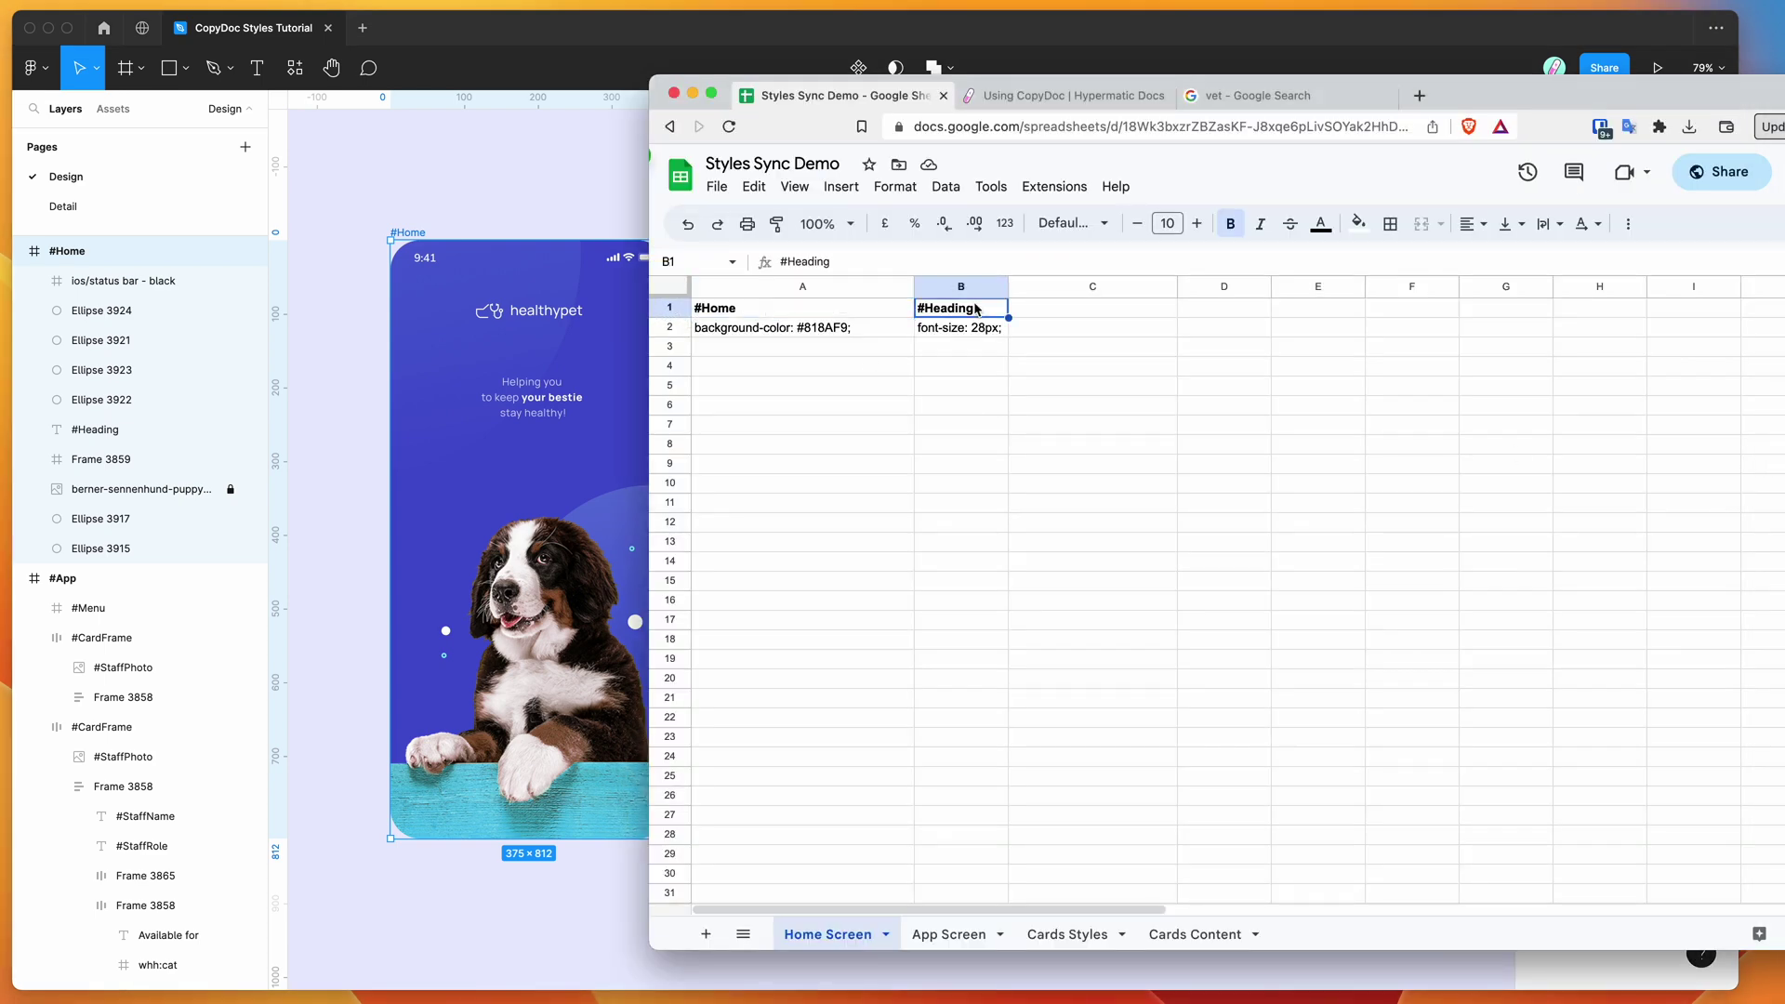
click(682, 310)
click(718, 315)
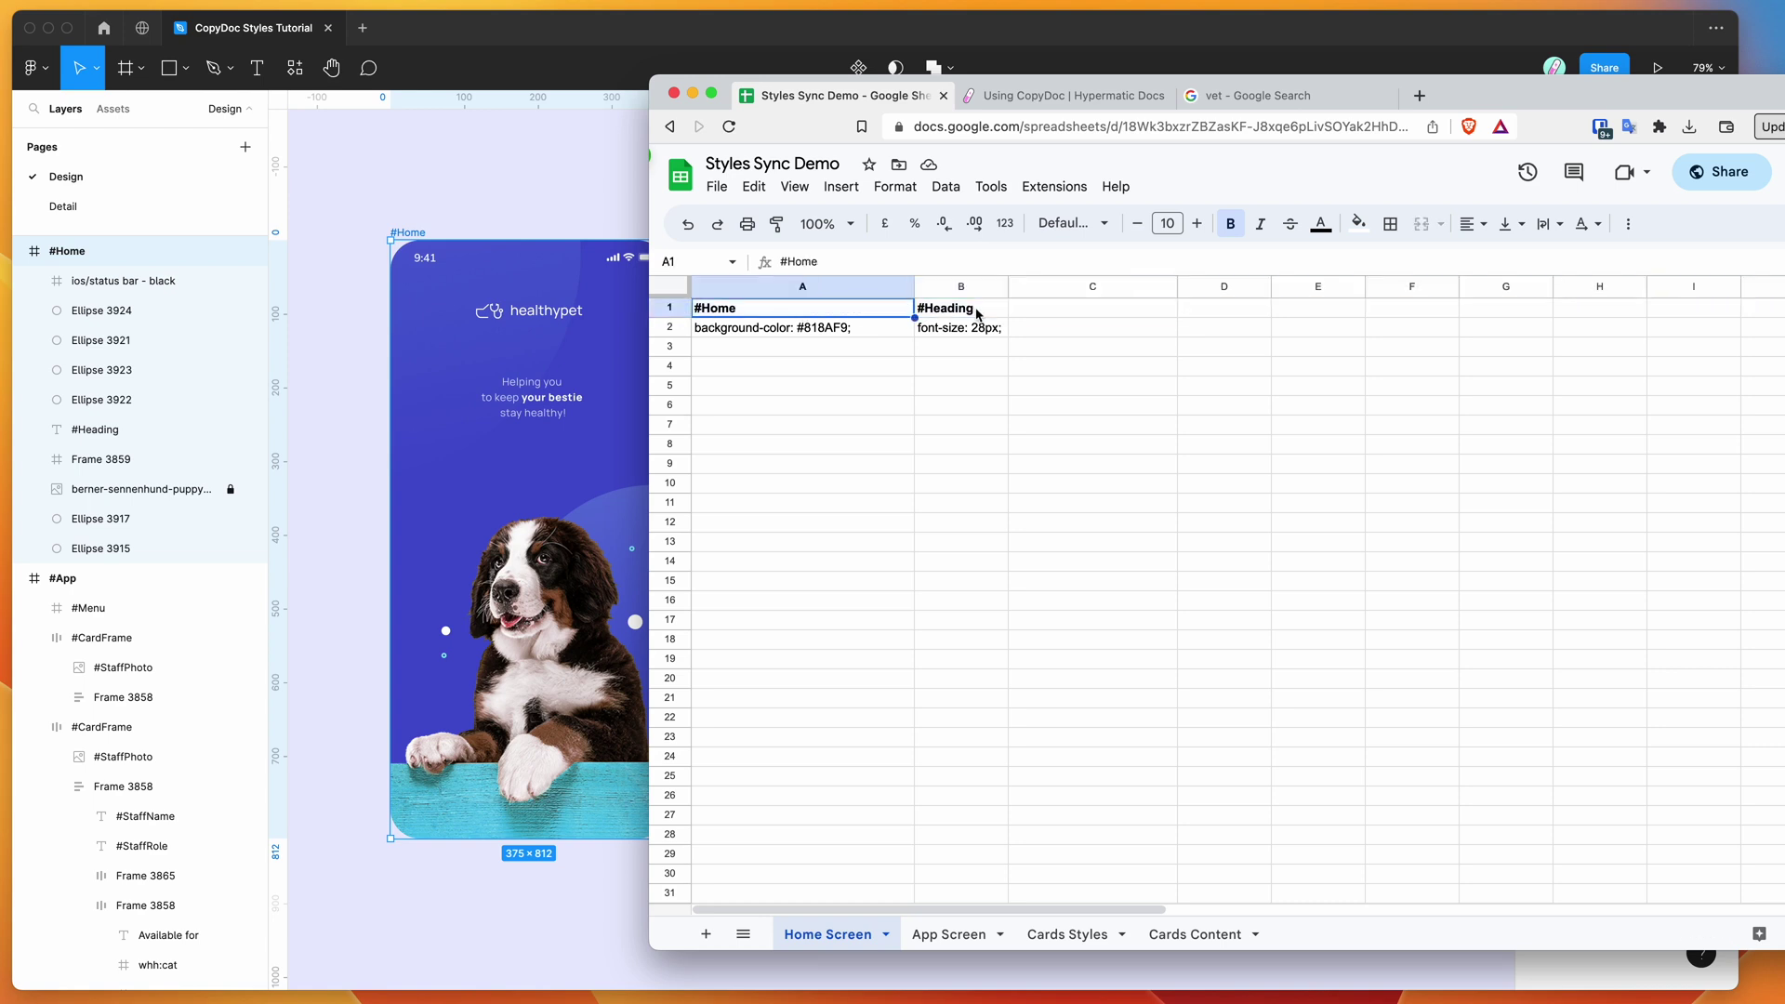
click(978, 312)
click(705, 312)
click(980, 310)
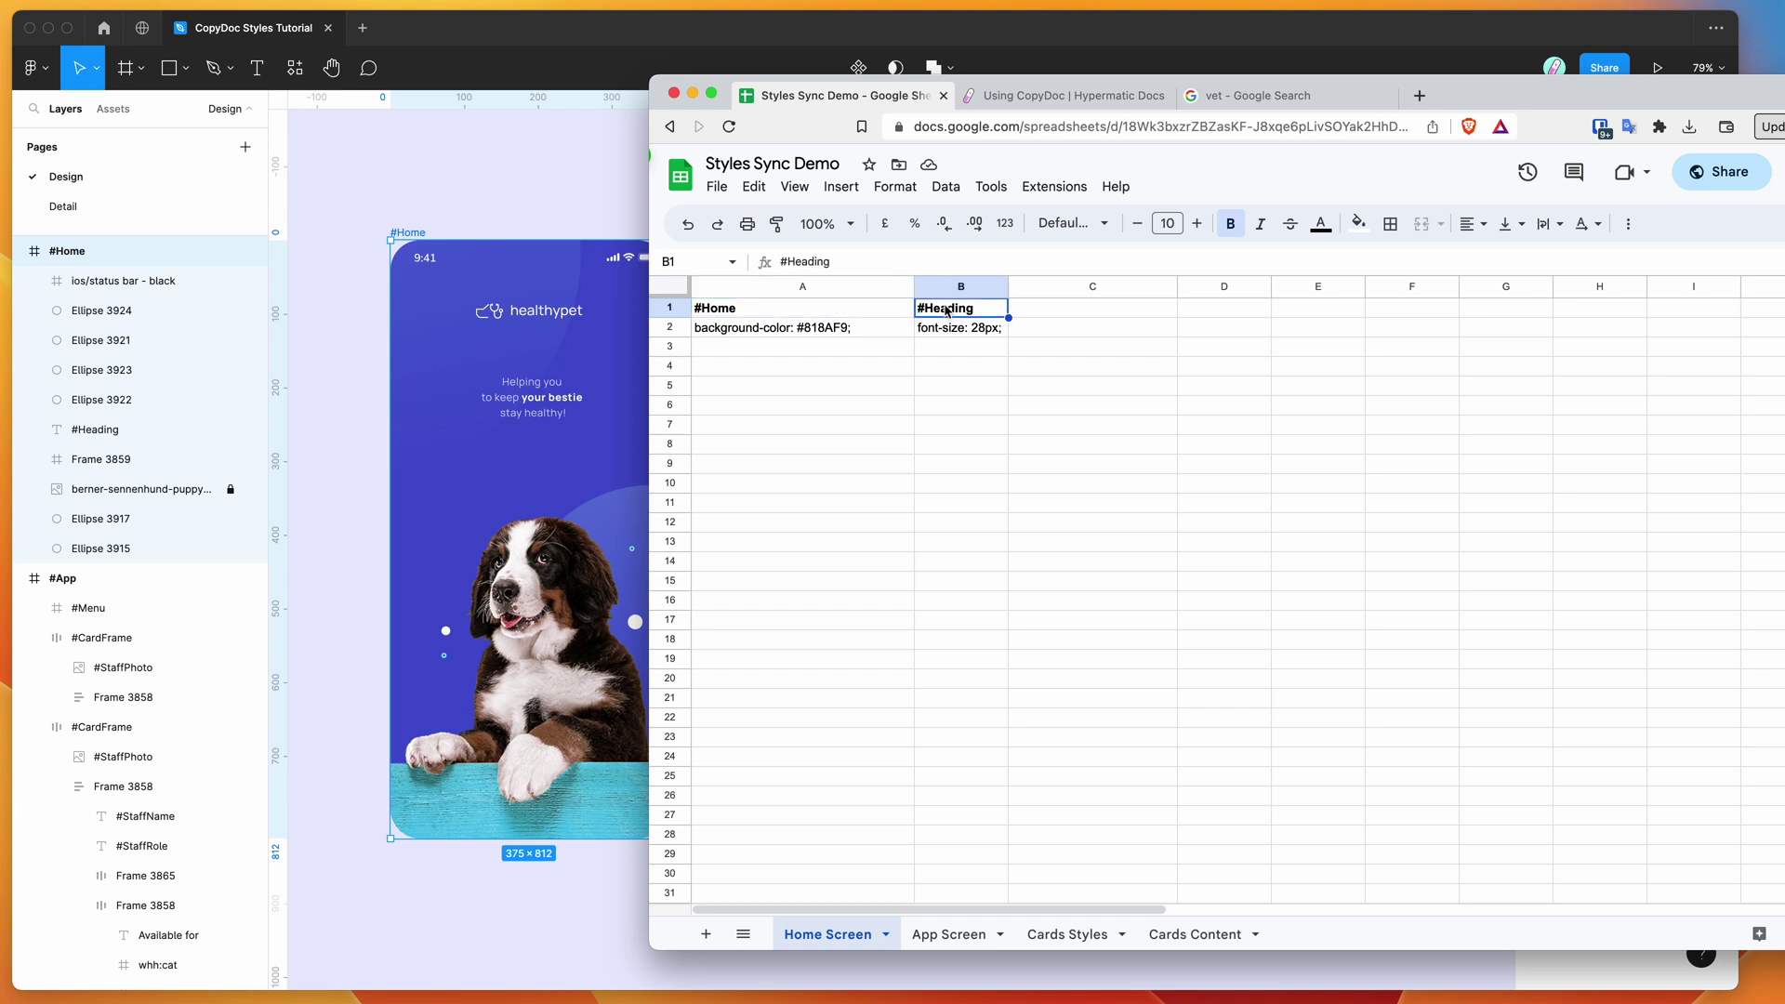
click(824, 312)
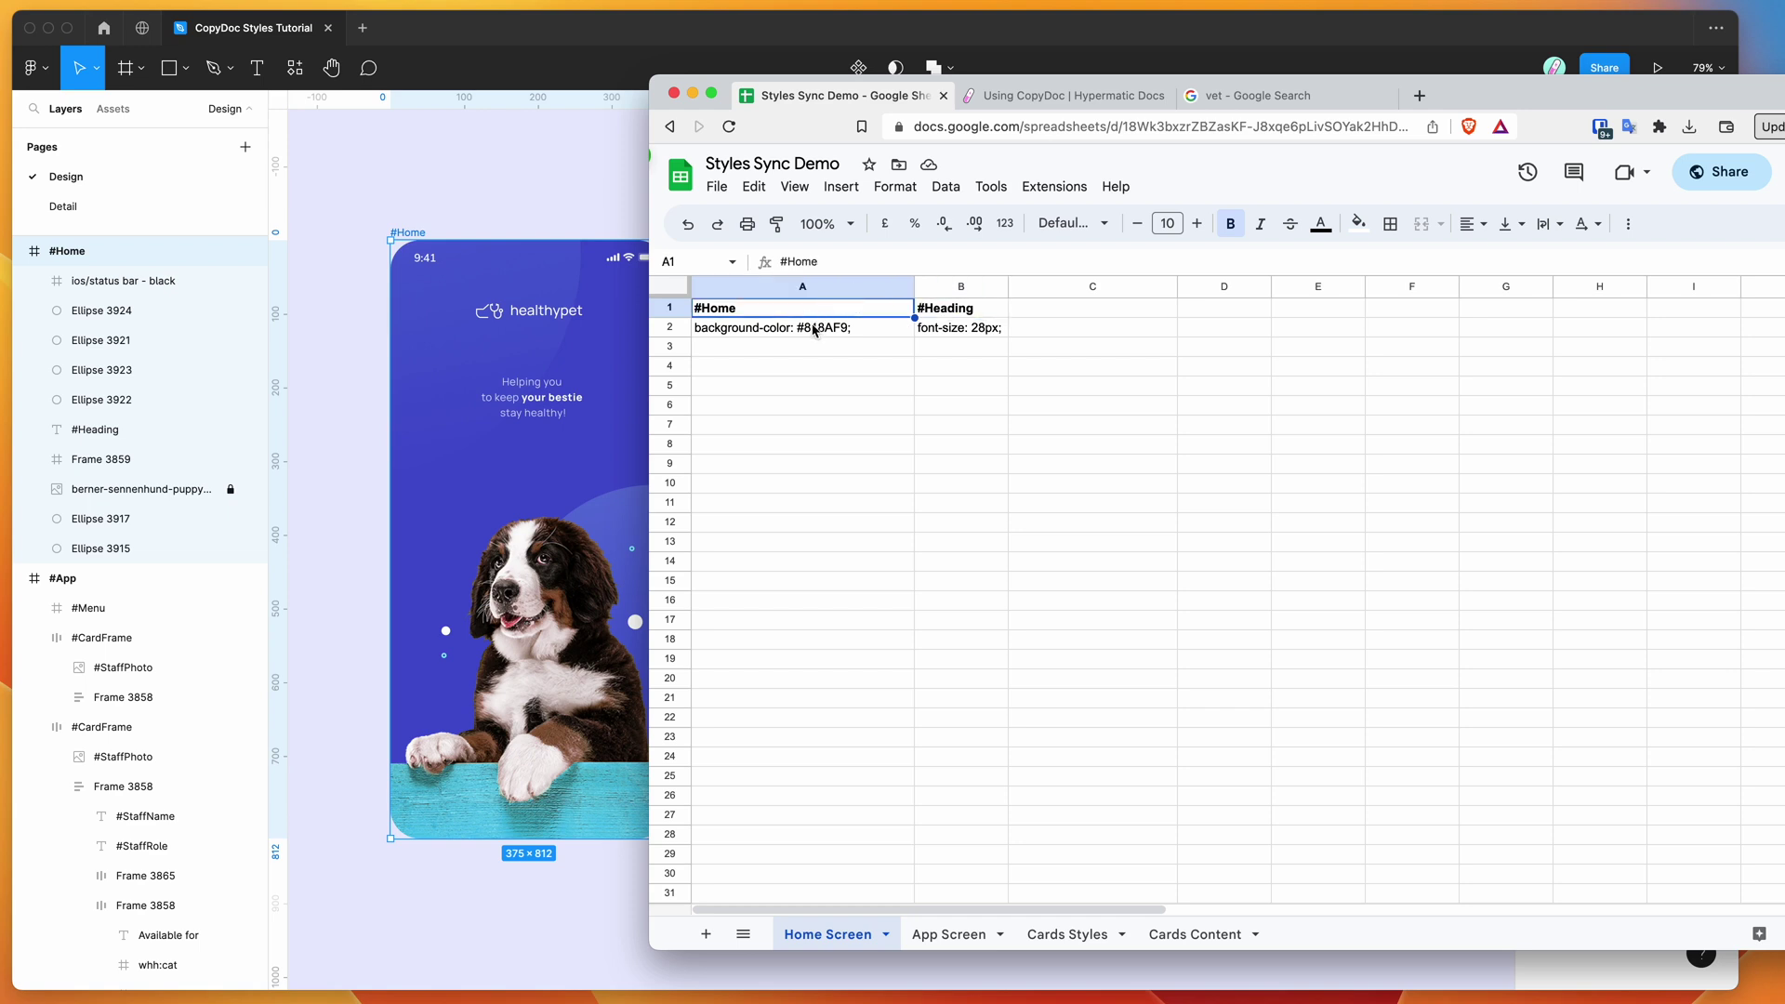
click(814, 328)
double_click(854, 333)
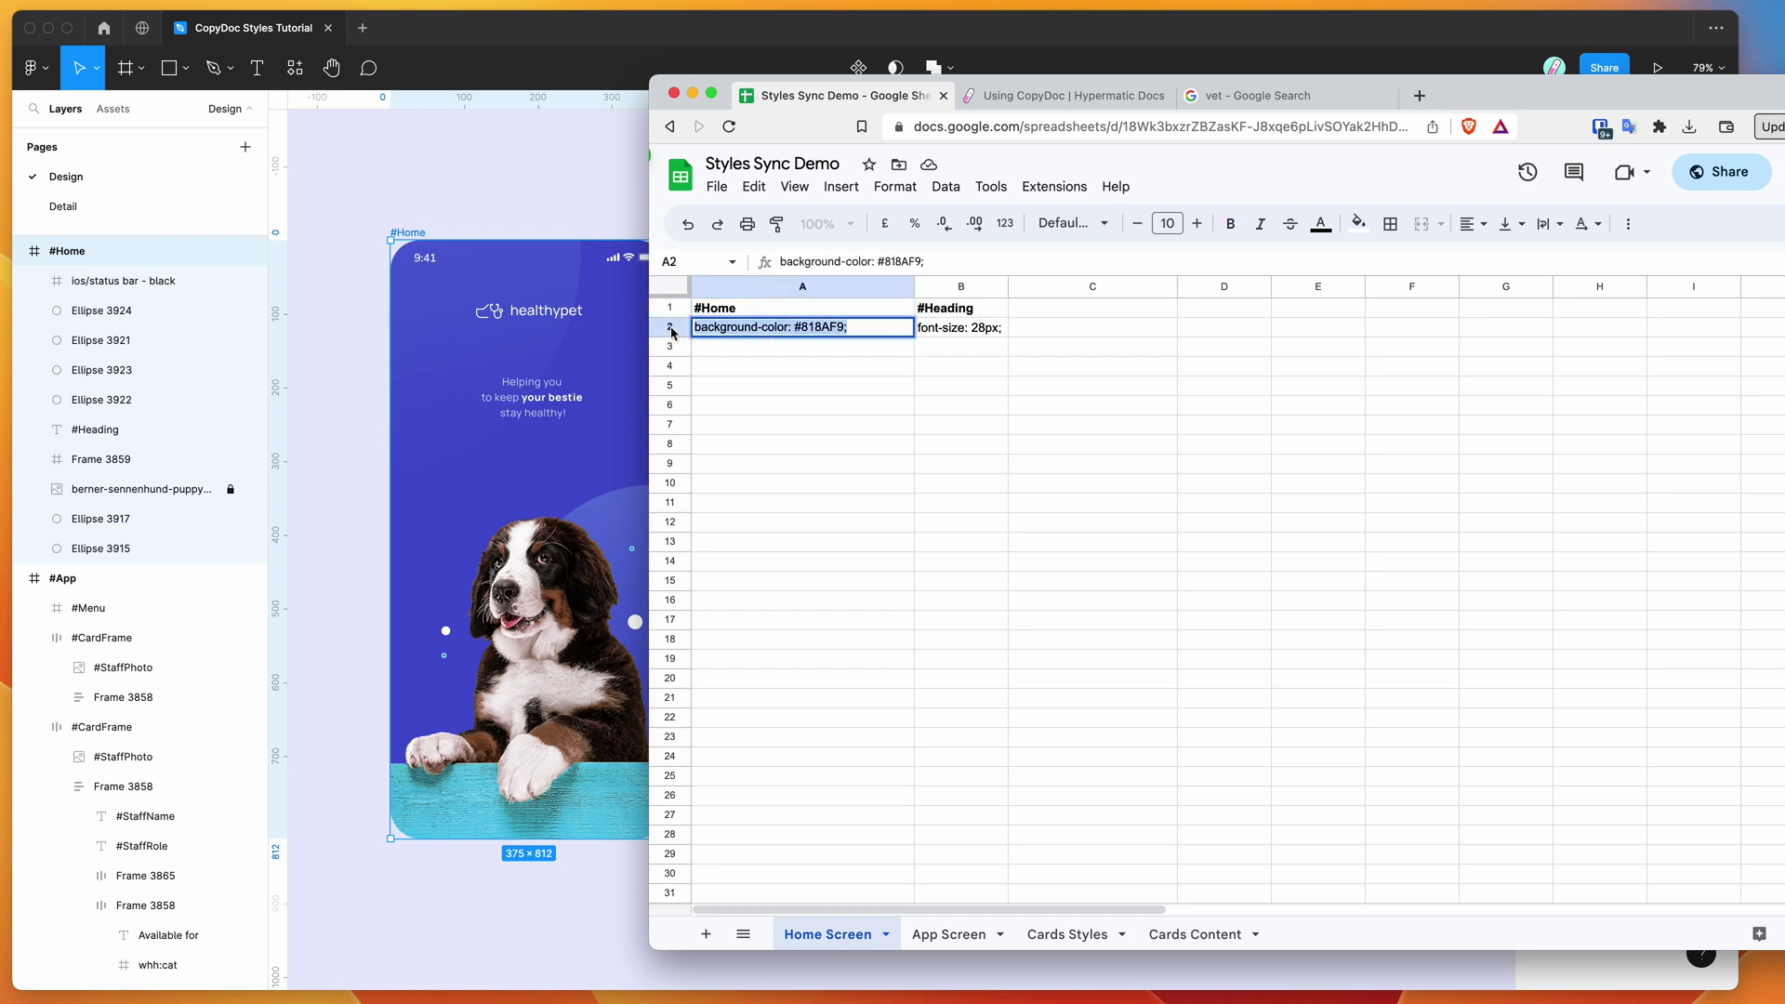
click(944, 333)
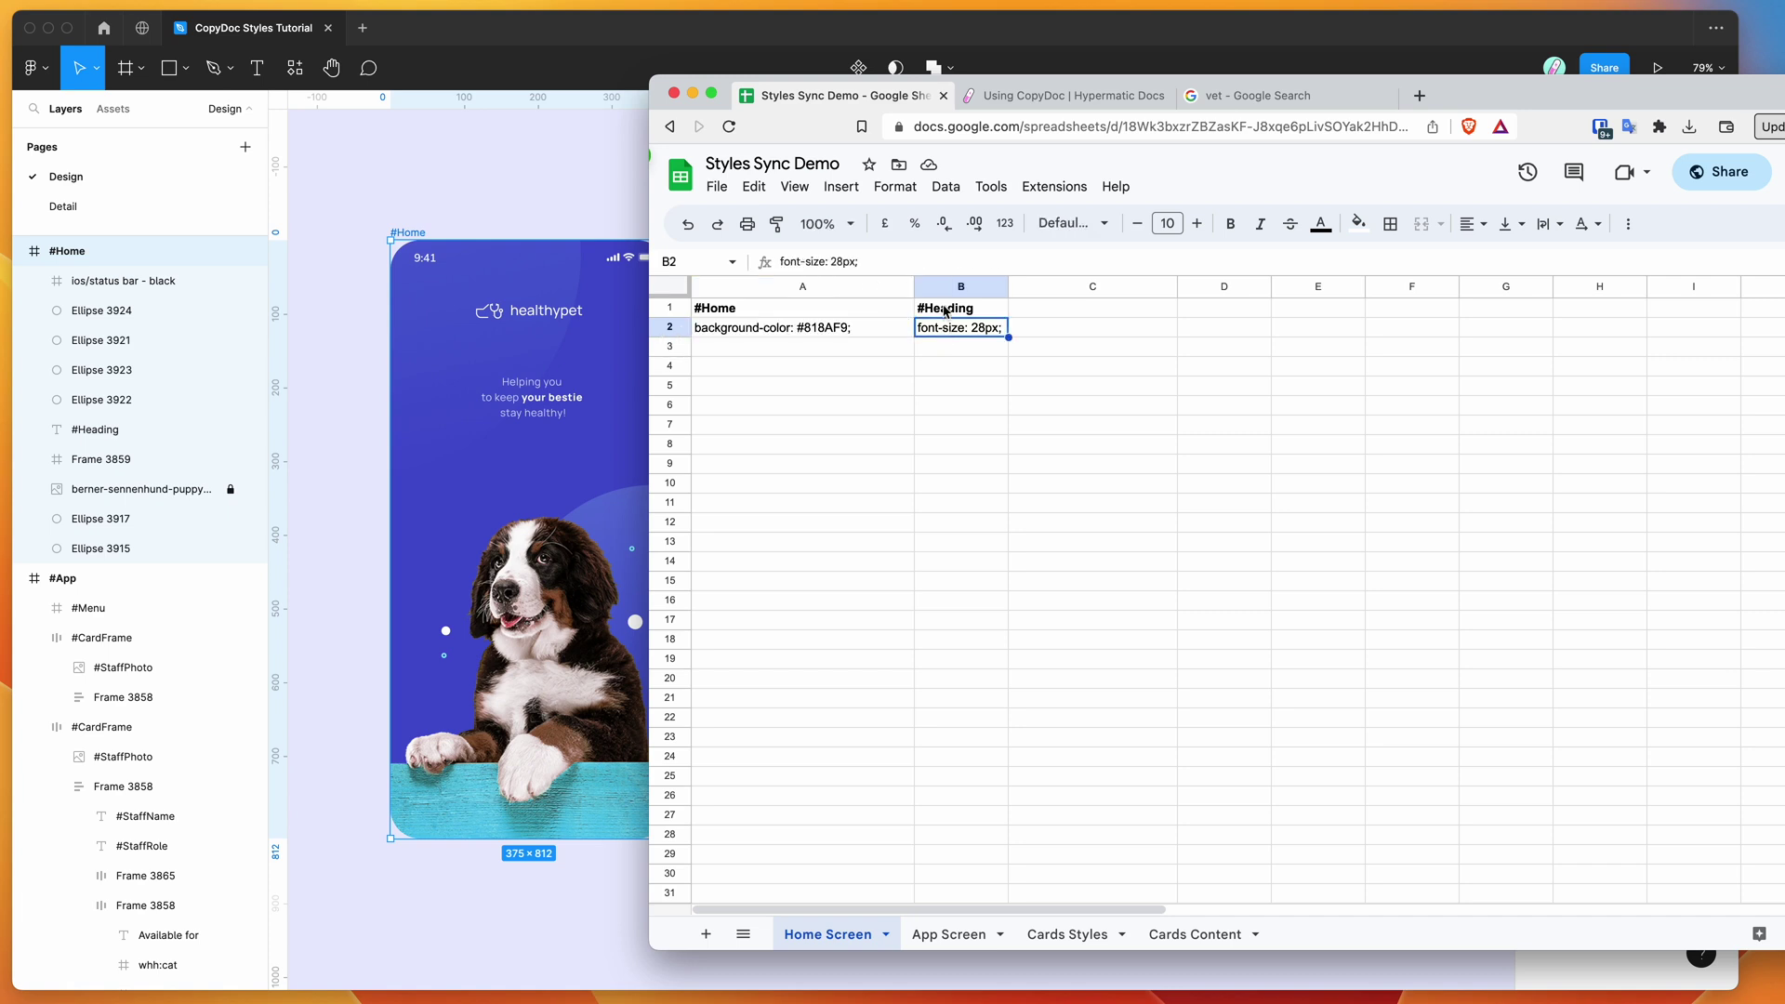
click(845, 335)
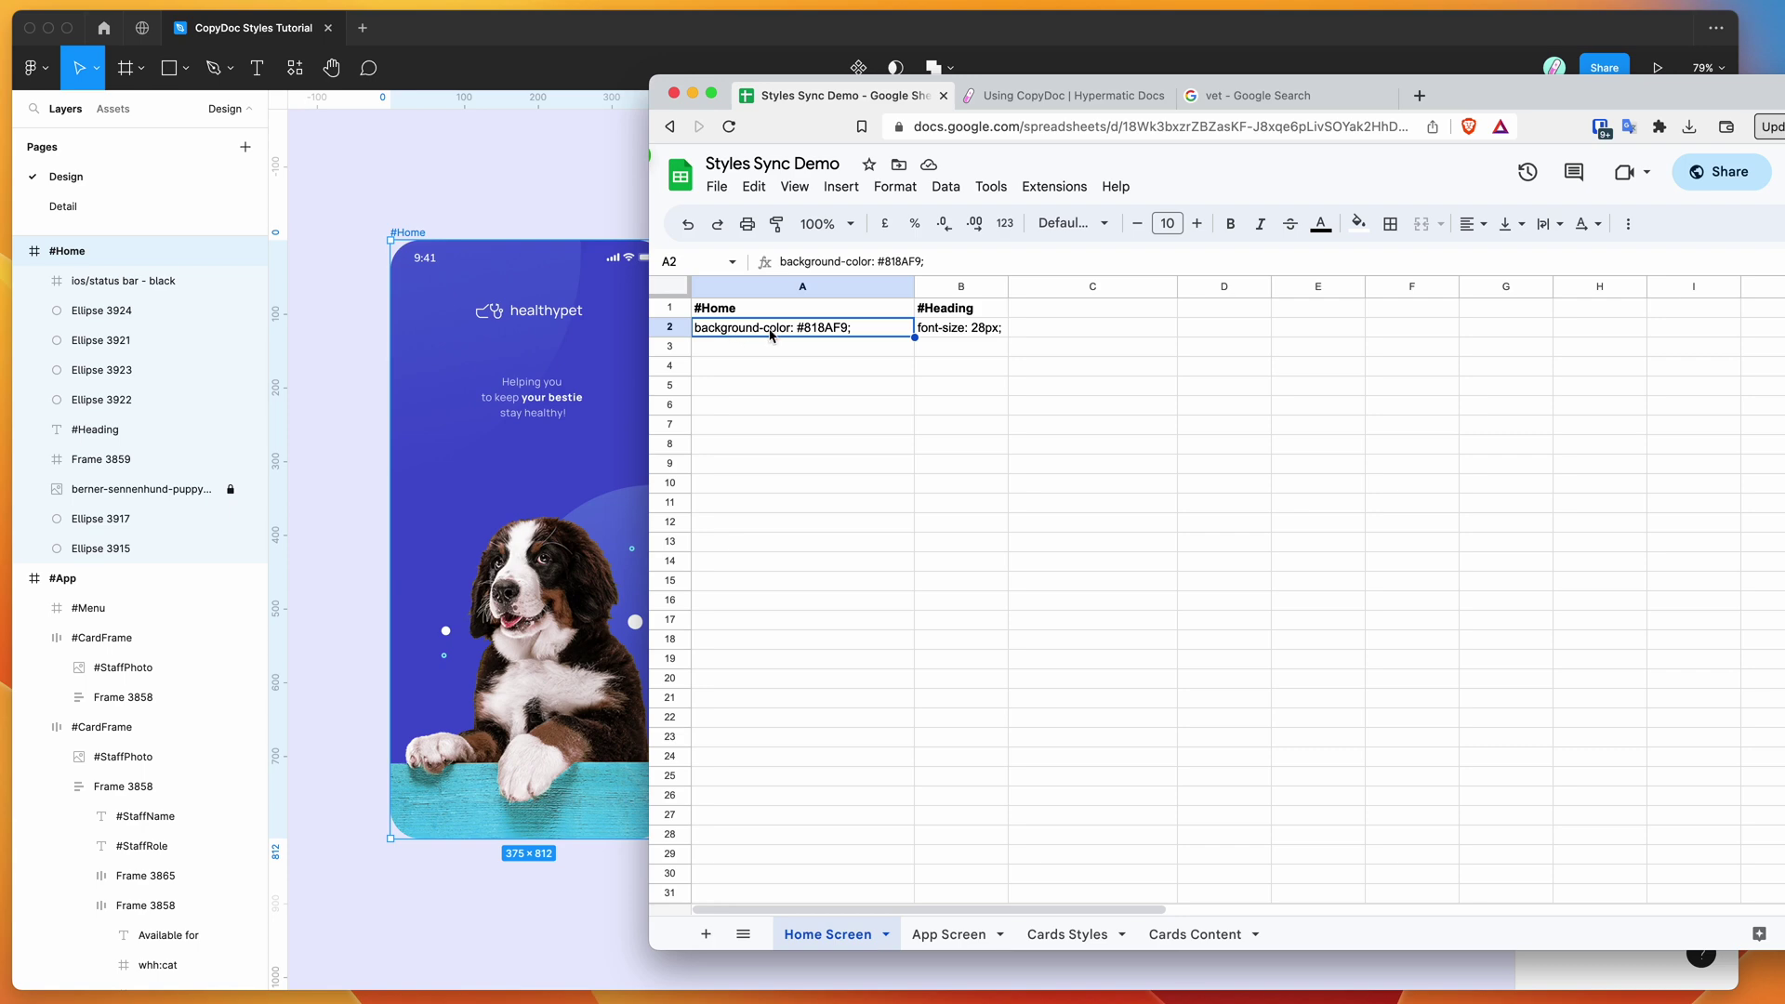
click(431, 236)
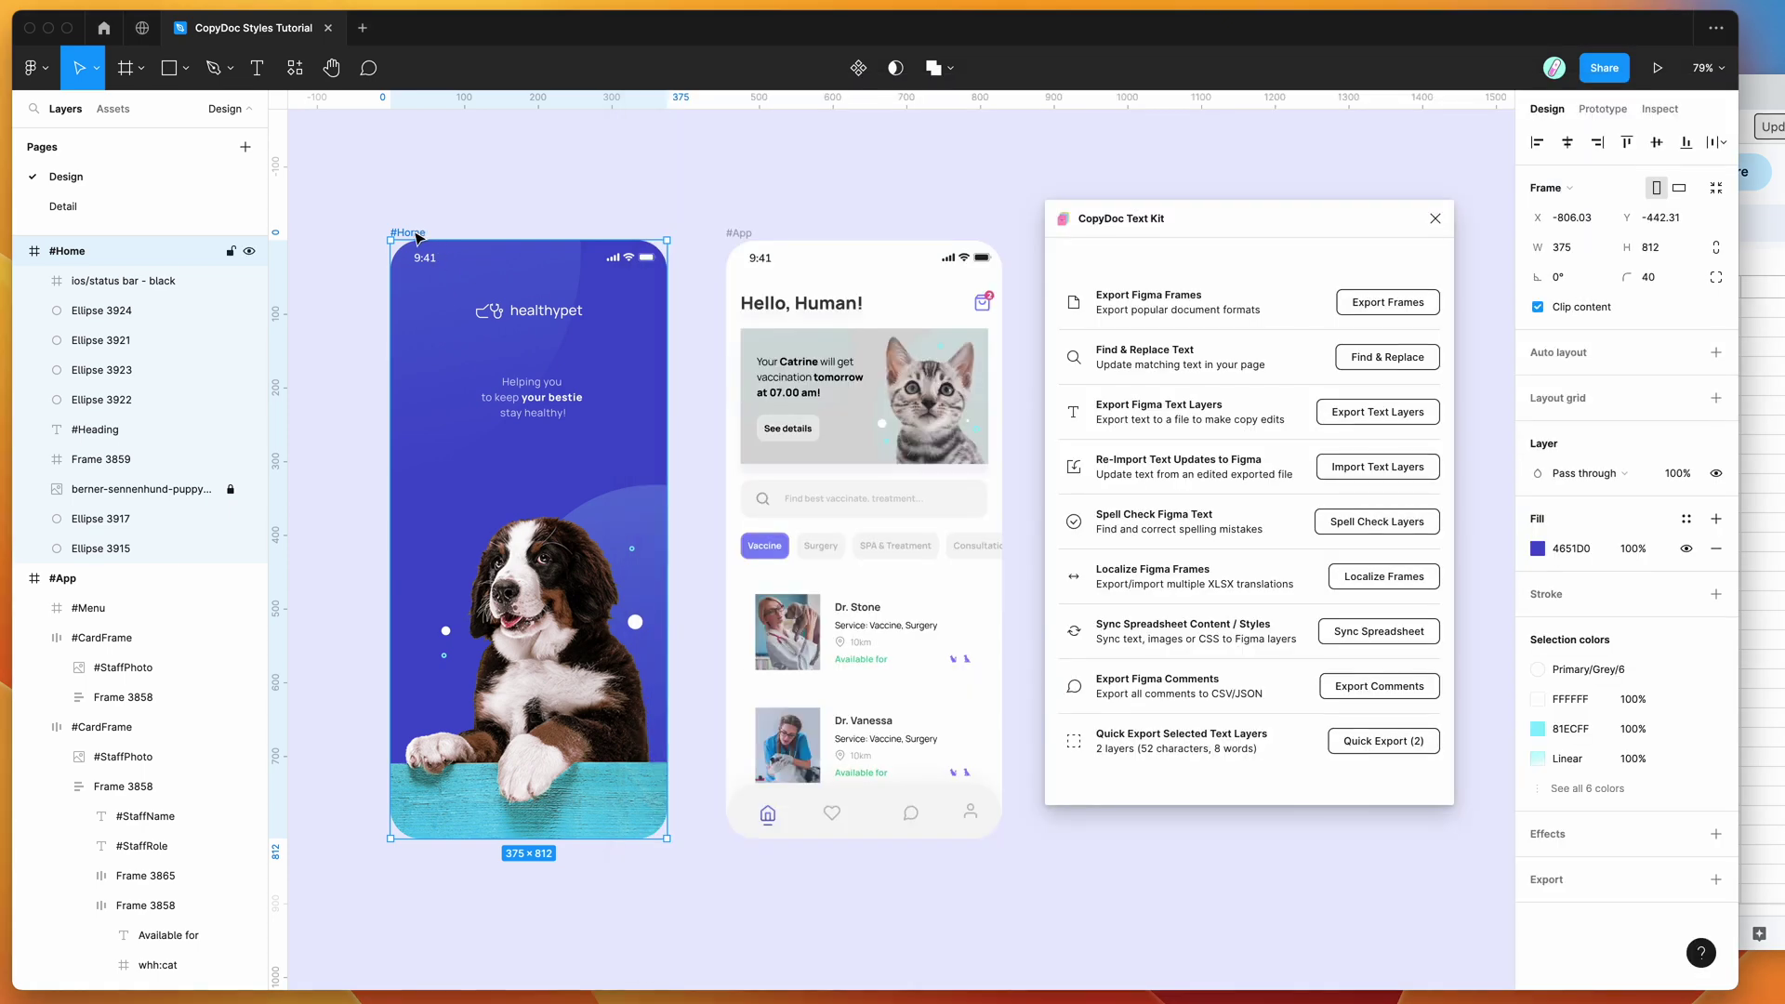
click(1746, 511)
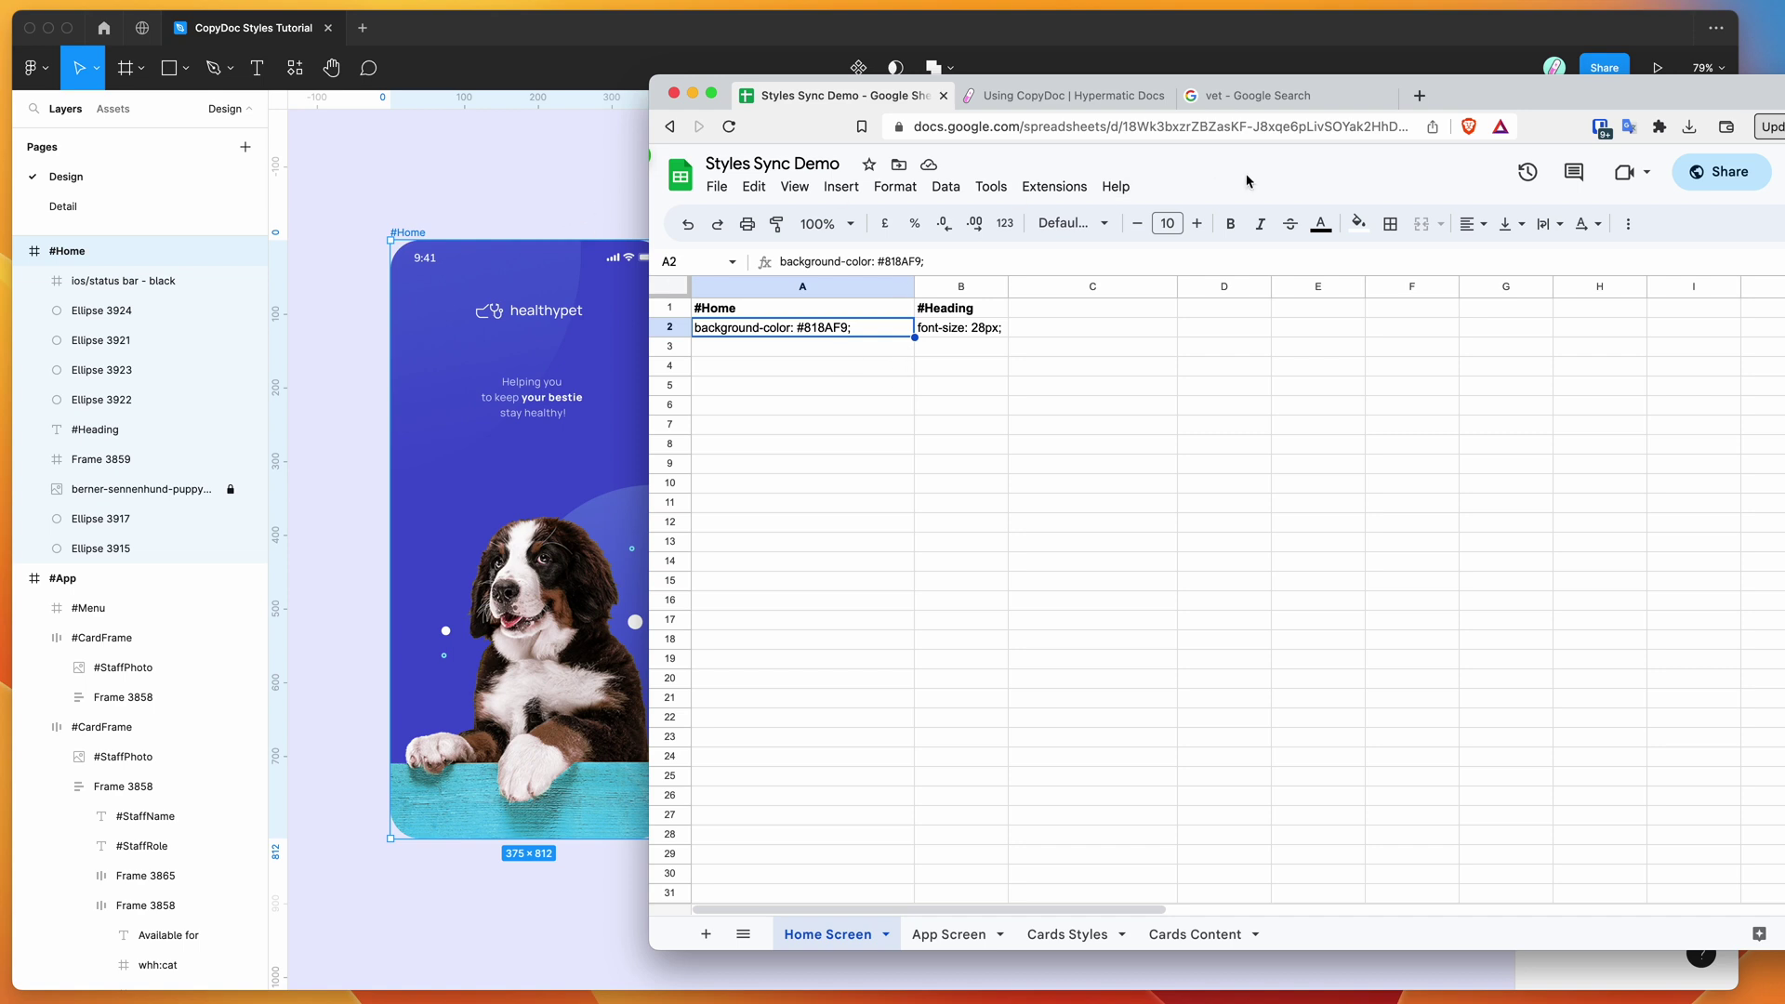
Step: Copy the Styles Sync Demo share link (anyone with the link, Viewer) and return to Figma
drag(1467, 103, 1467, 102)
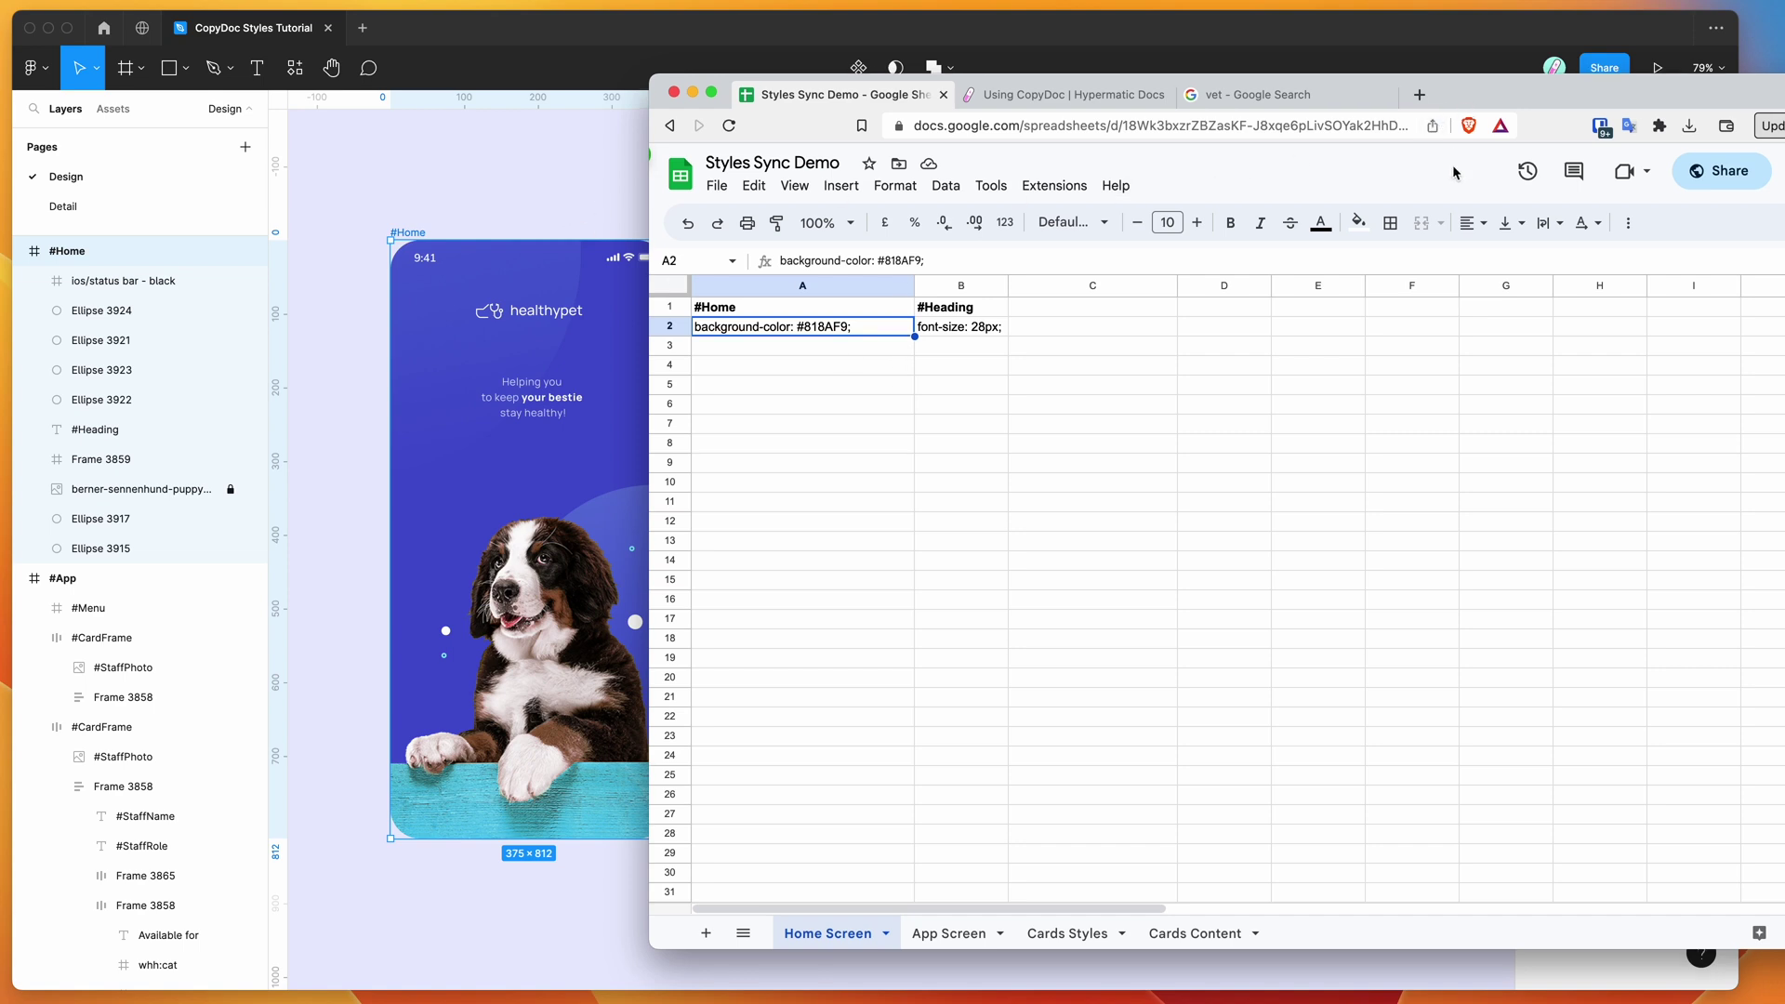
click(1708, 176)
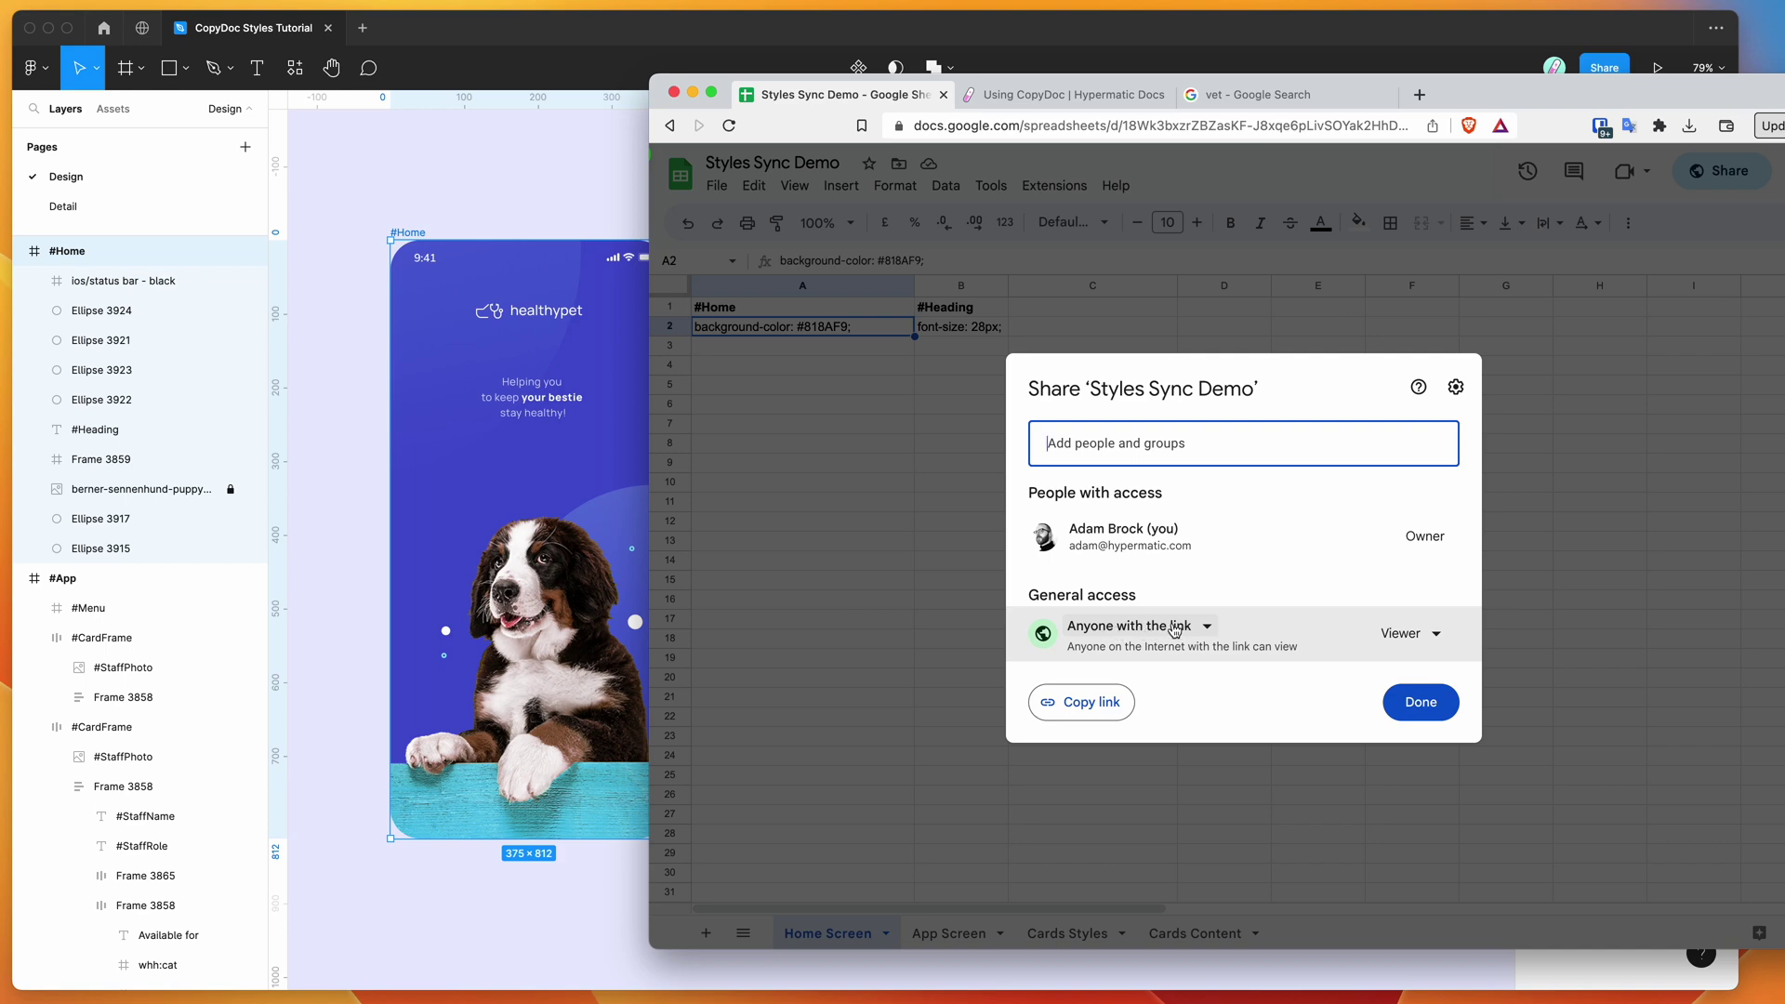
click(1089, 706)
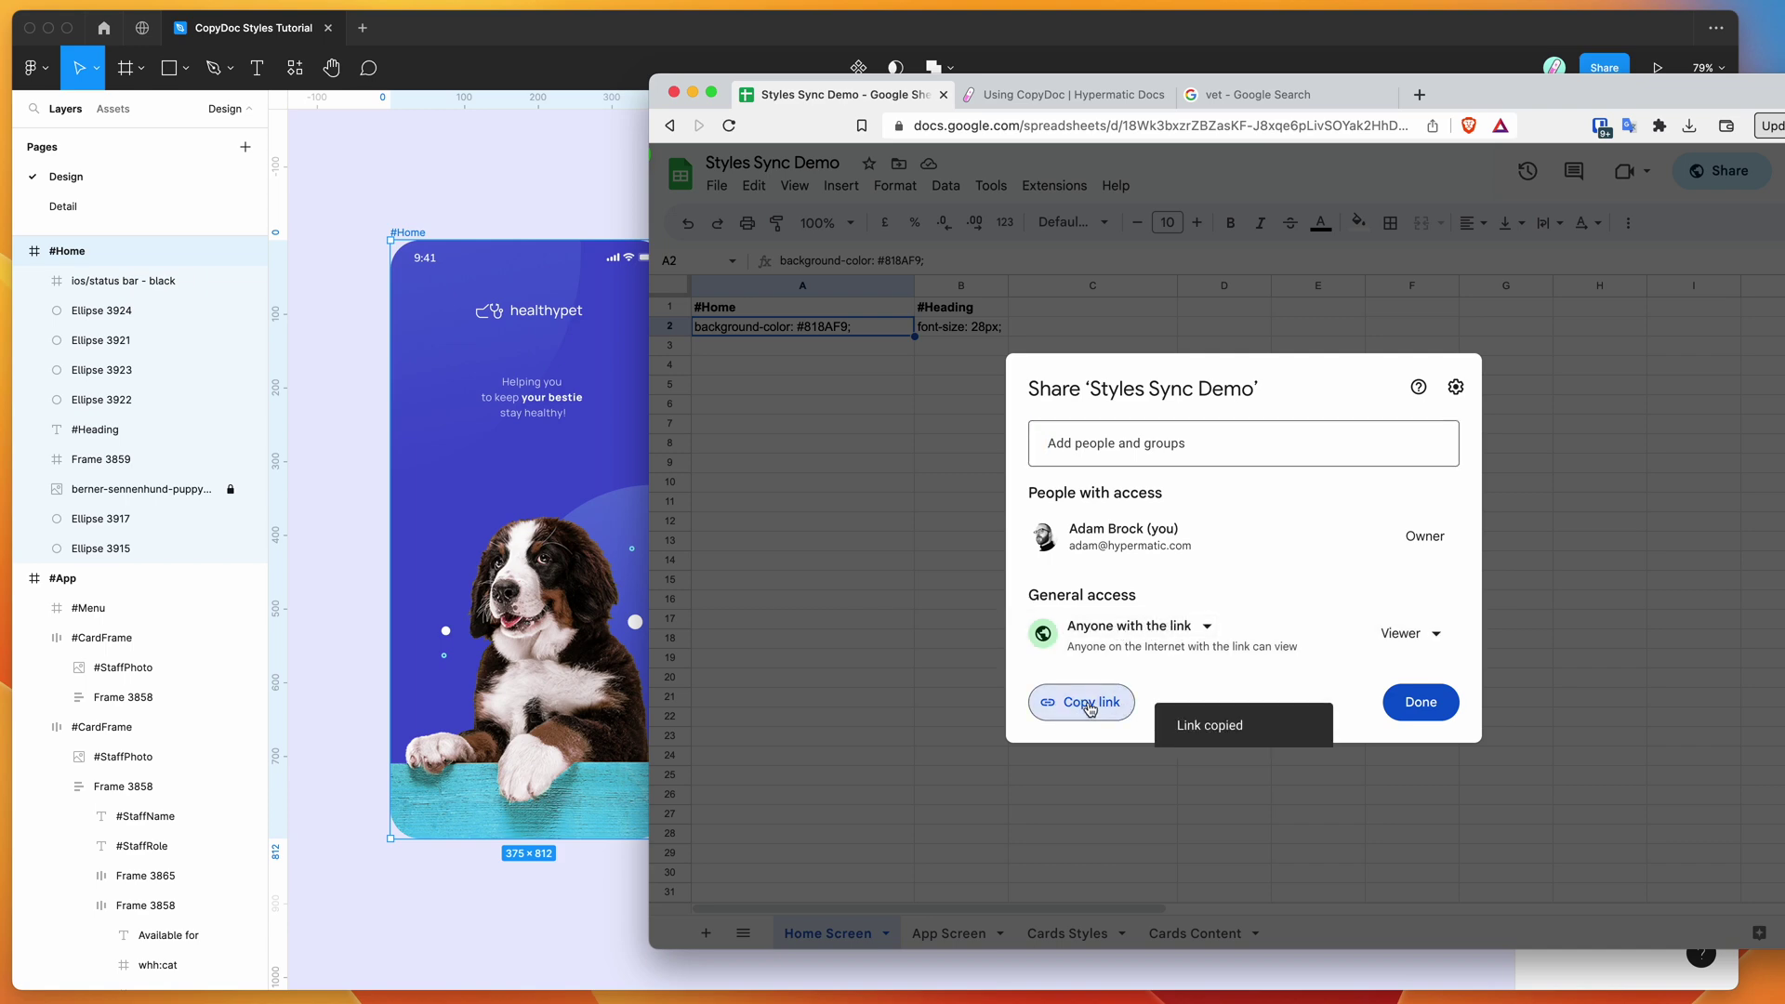
click(593, 192)
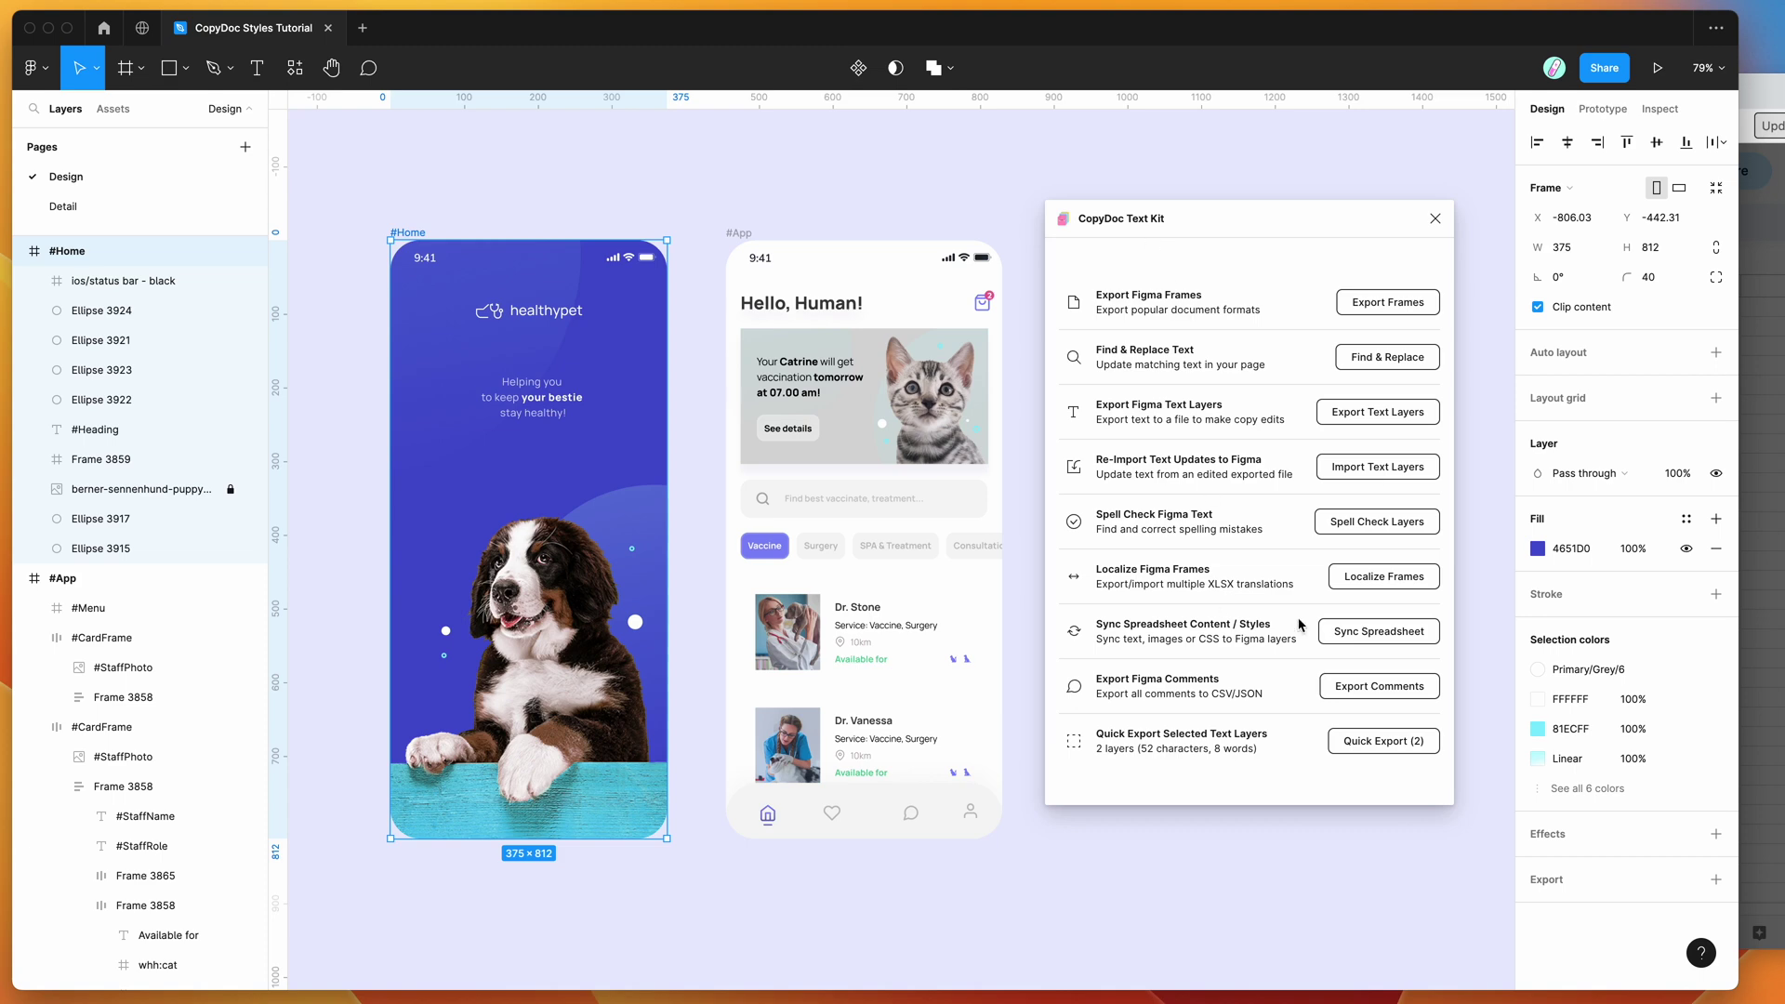
Step: Paste the sheet link into CopyDoc's Sync Public Google Sheet field and load the Home Screen tab
click(1379, 636)
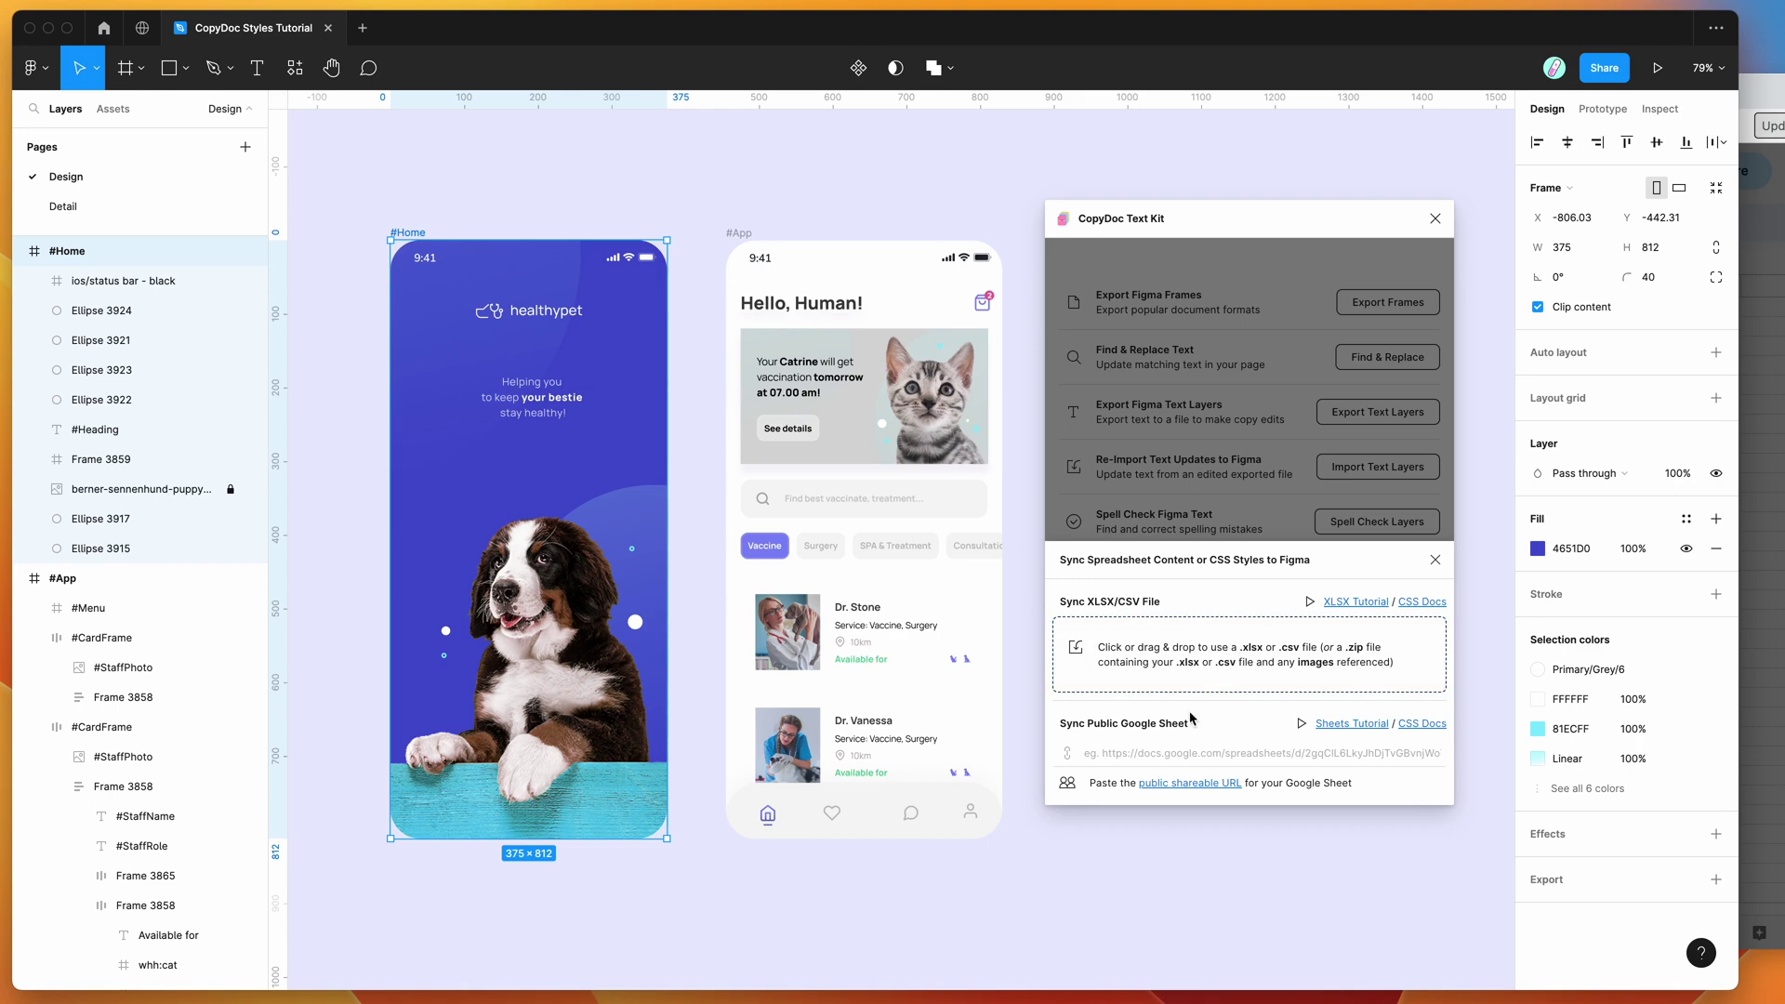
click(1176, 749)
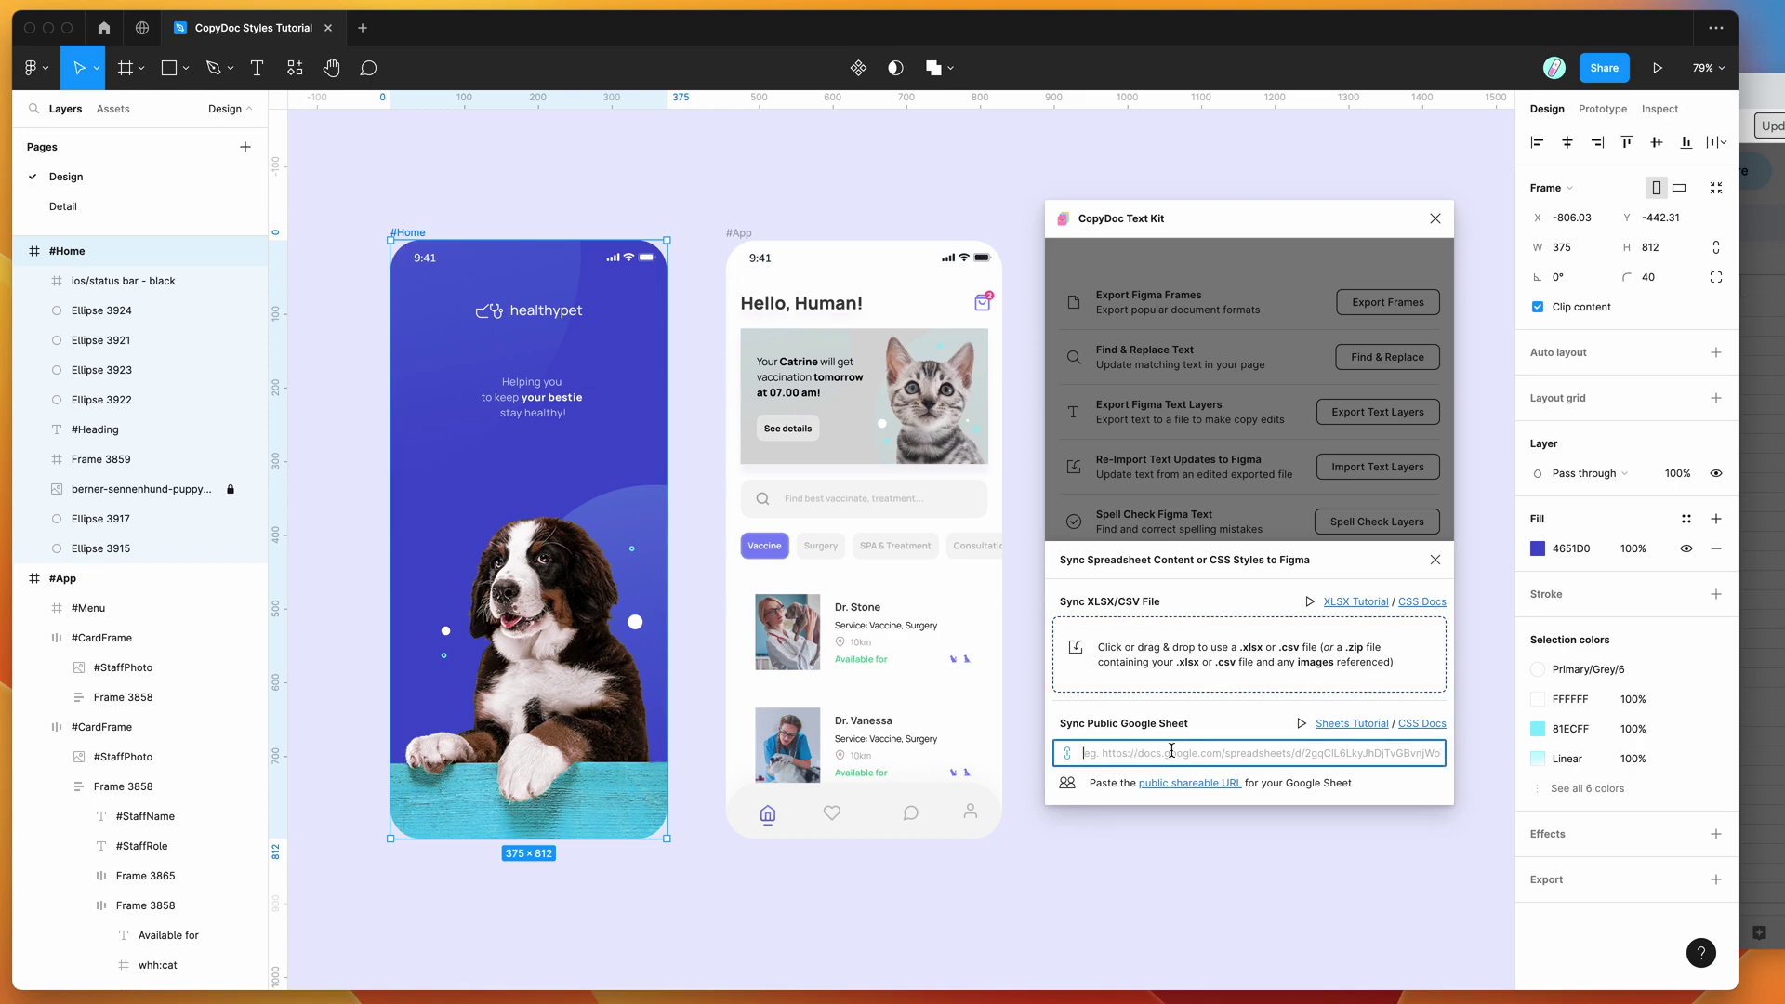
key(super+v)
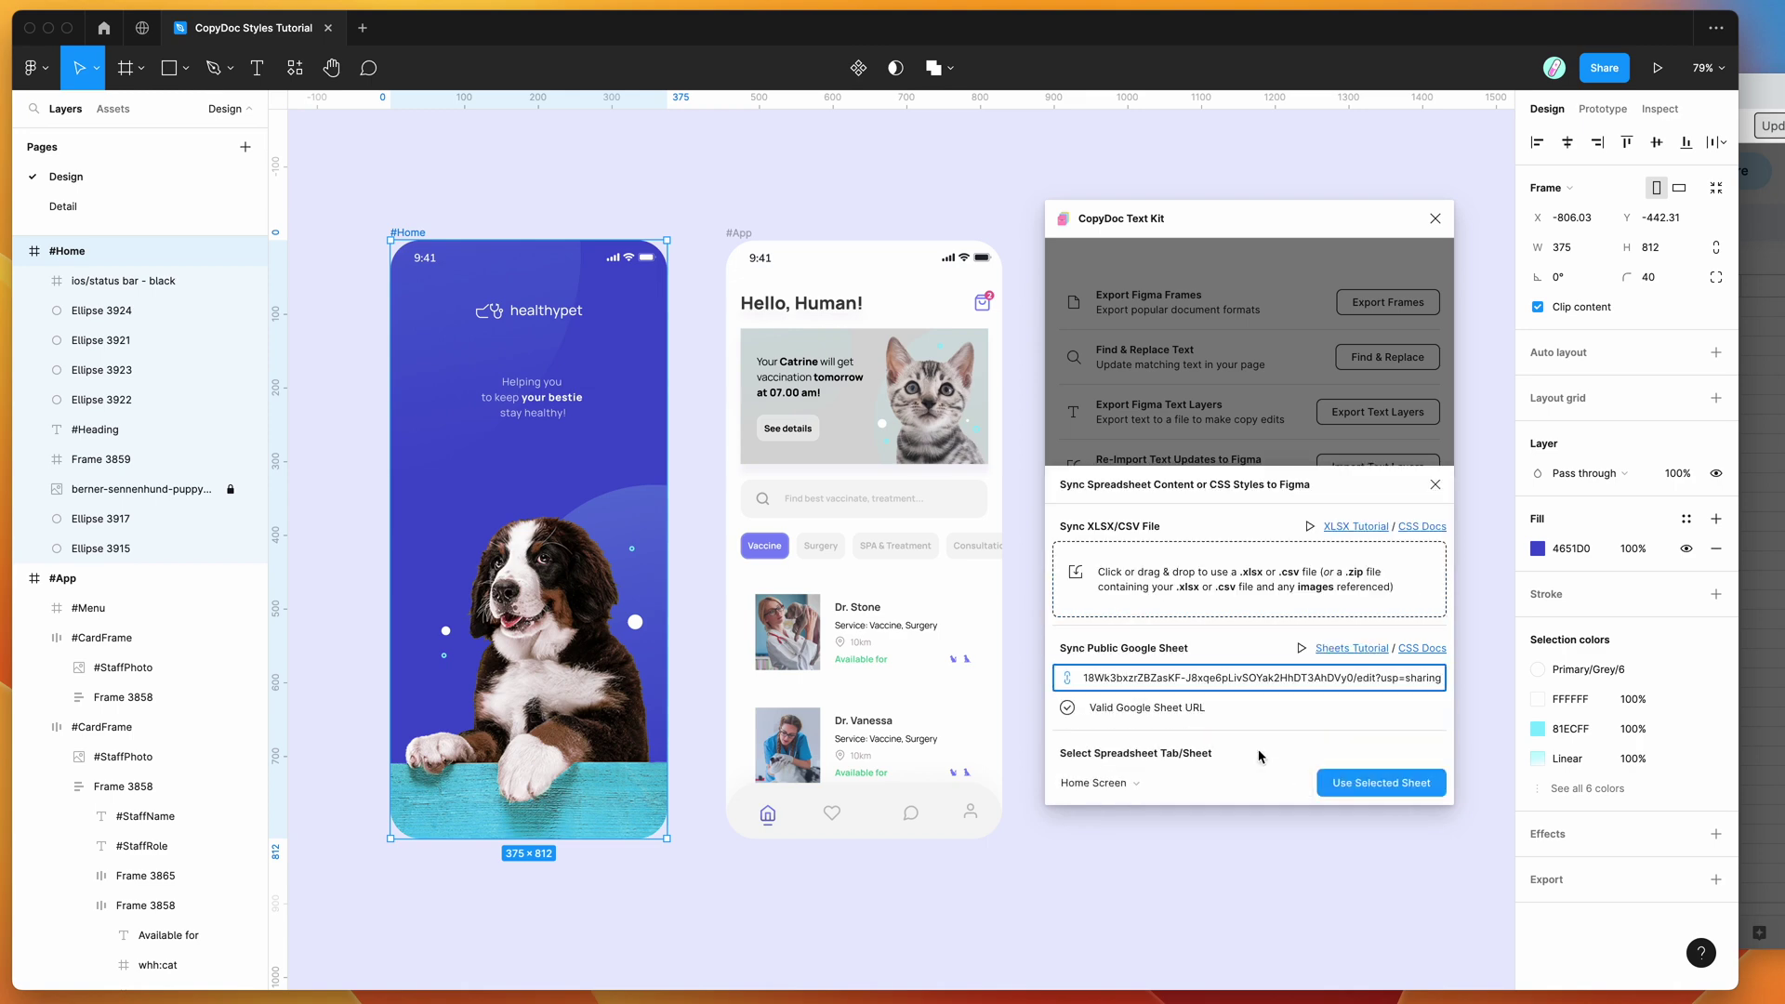
click(1145, 786)
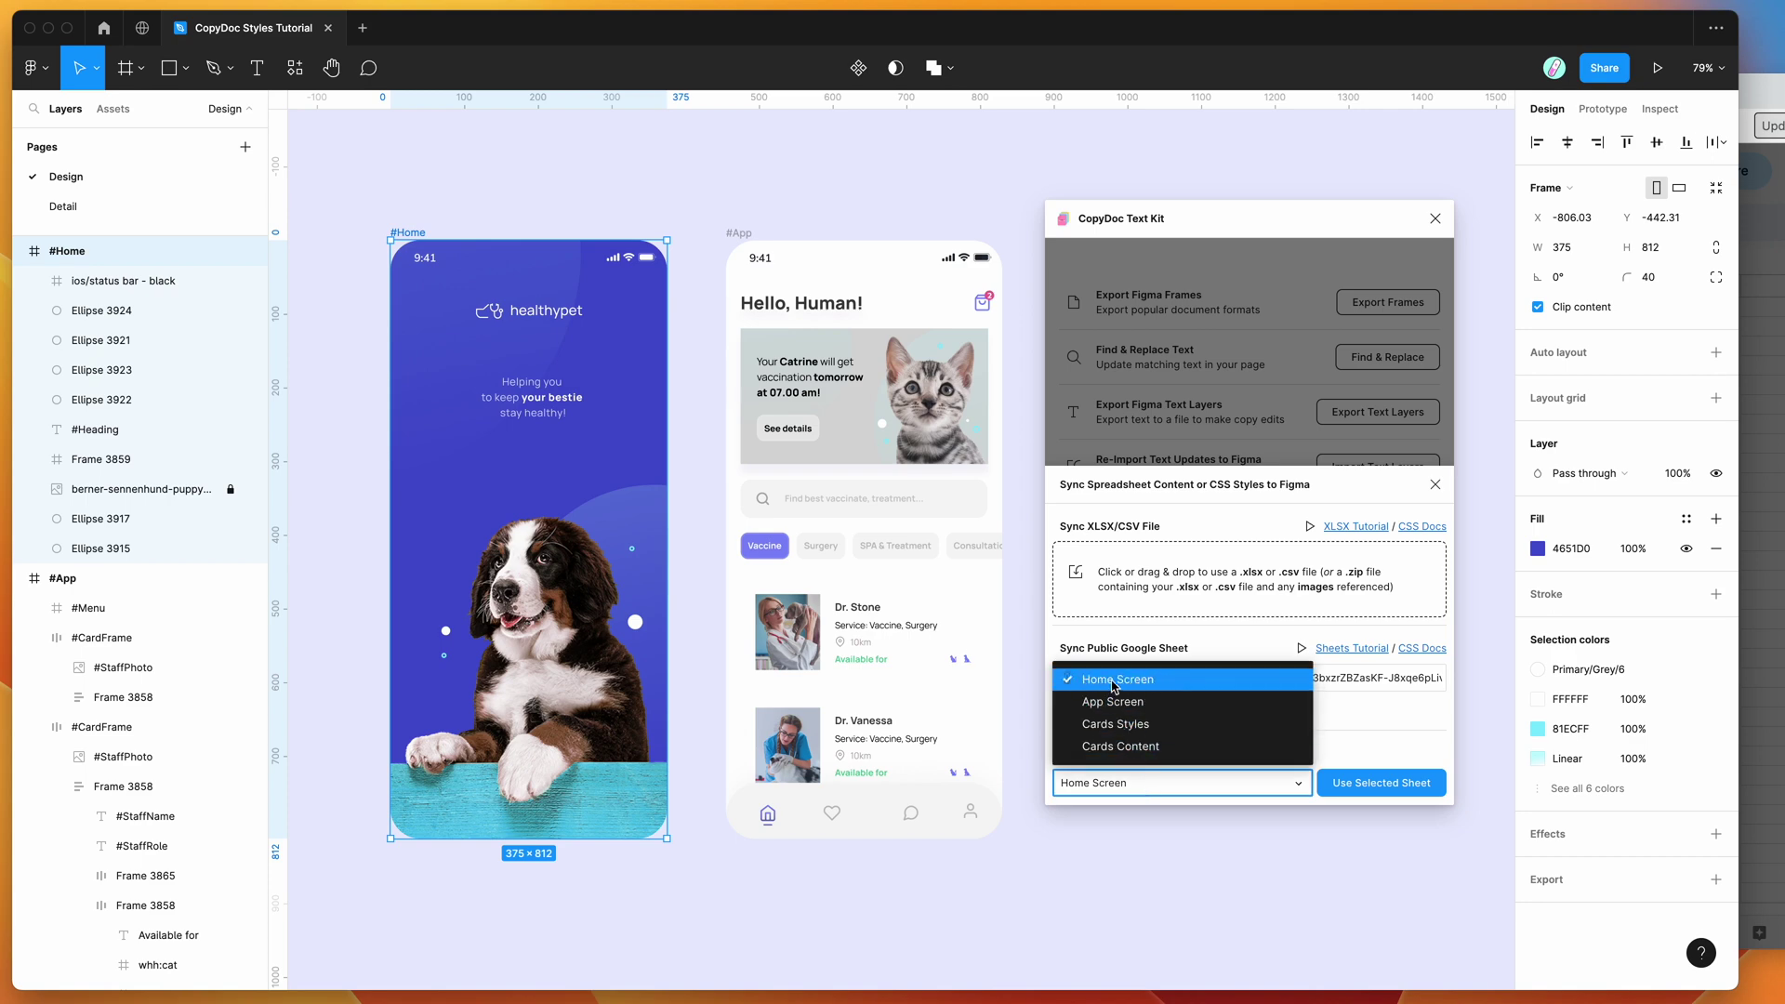
click(1114, 686)
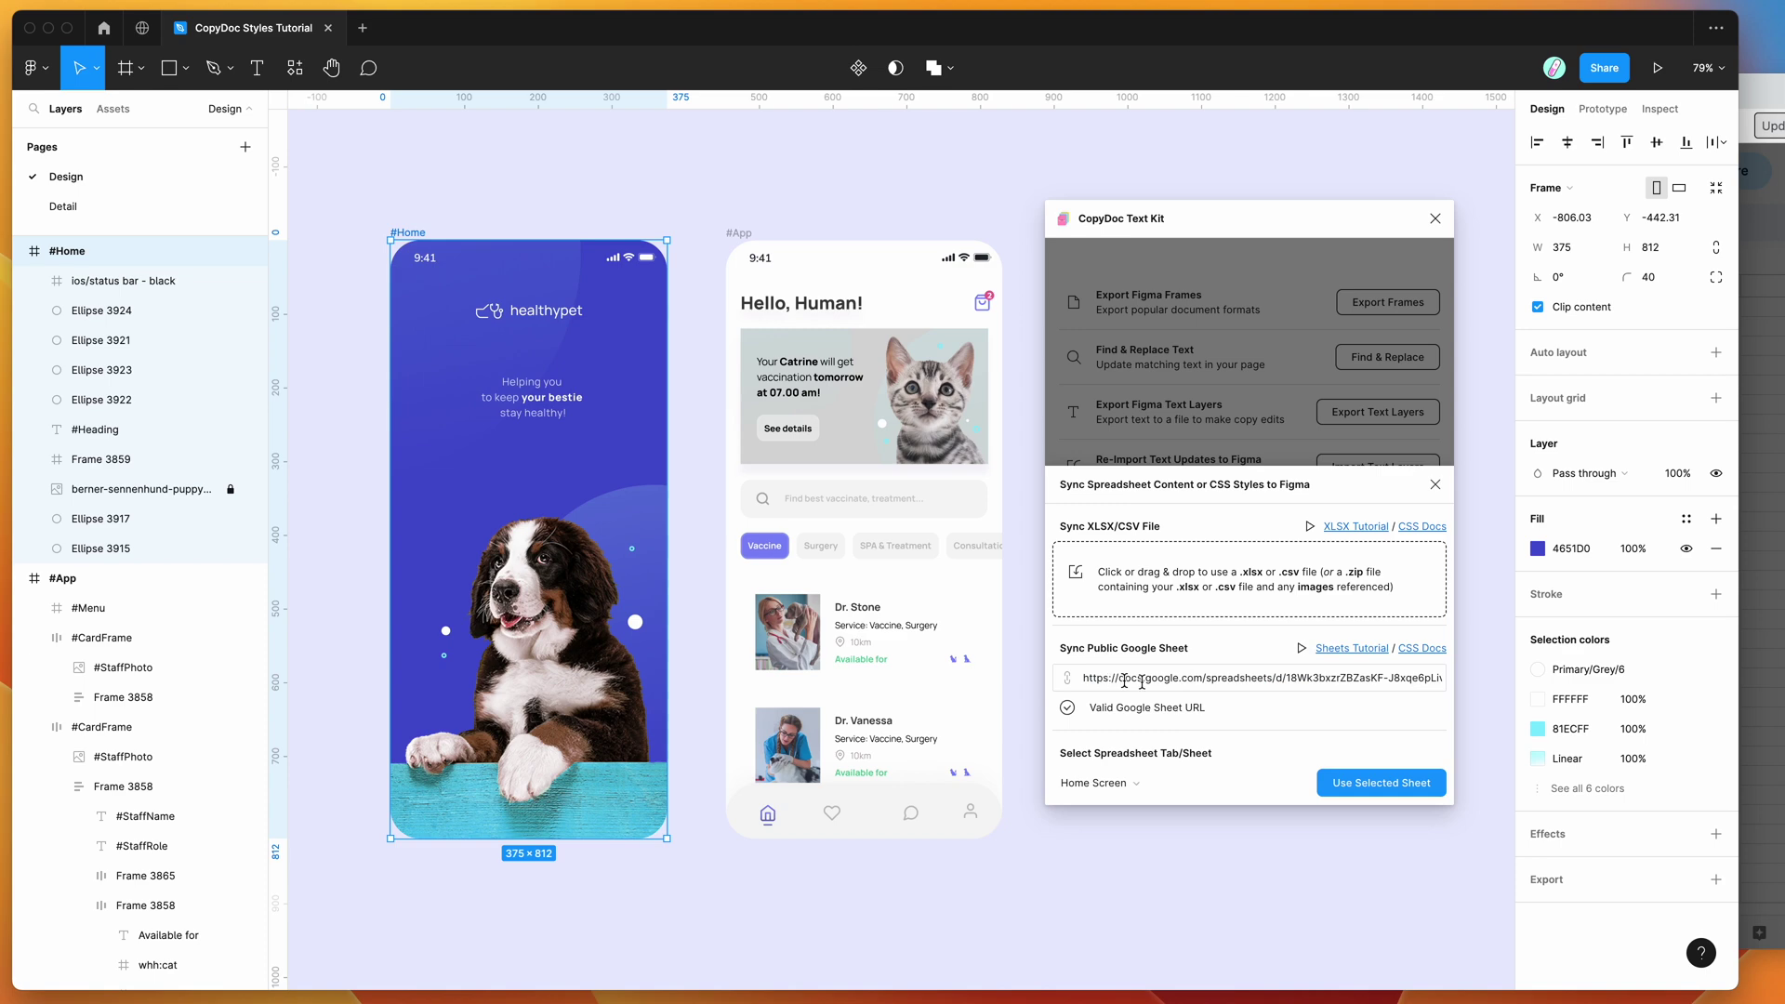
click(1352, 784)
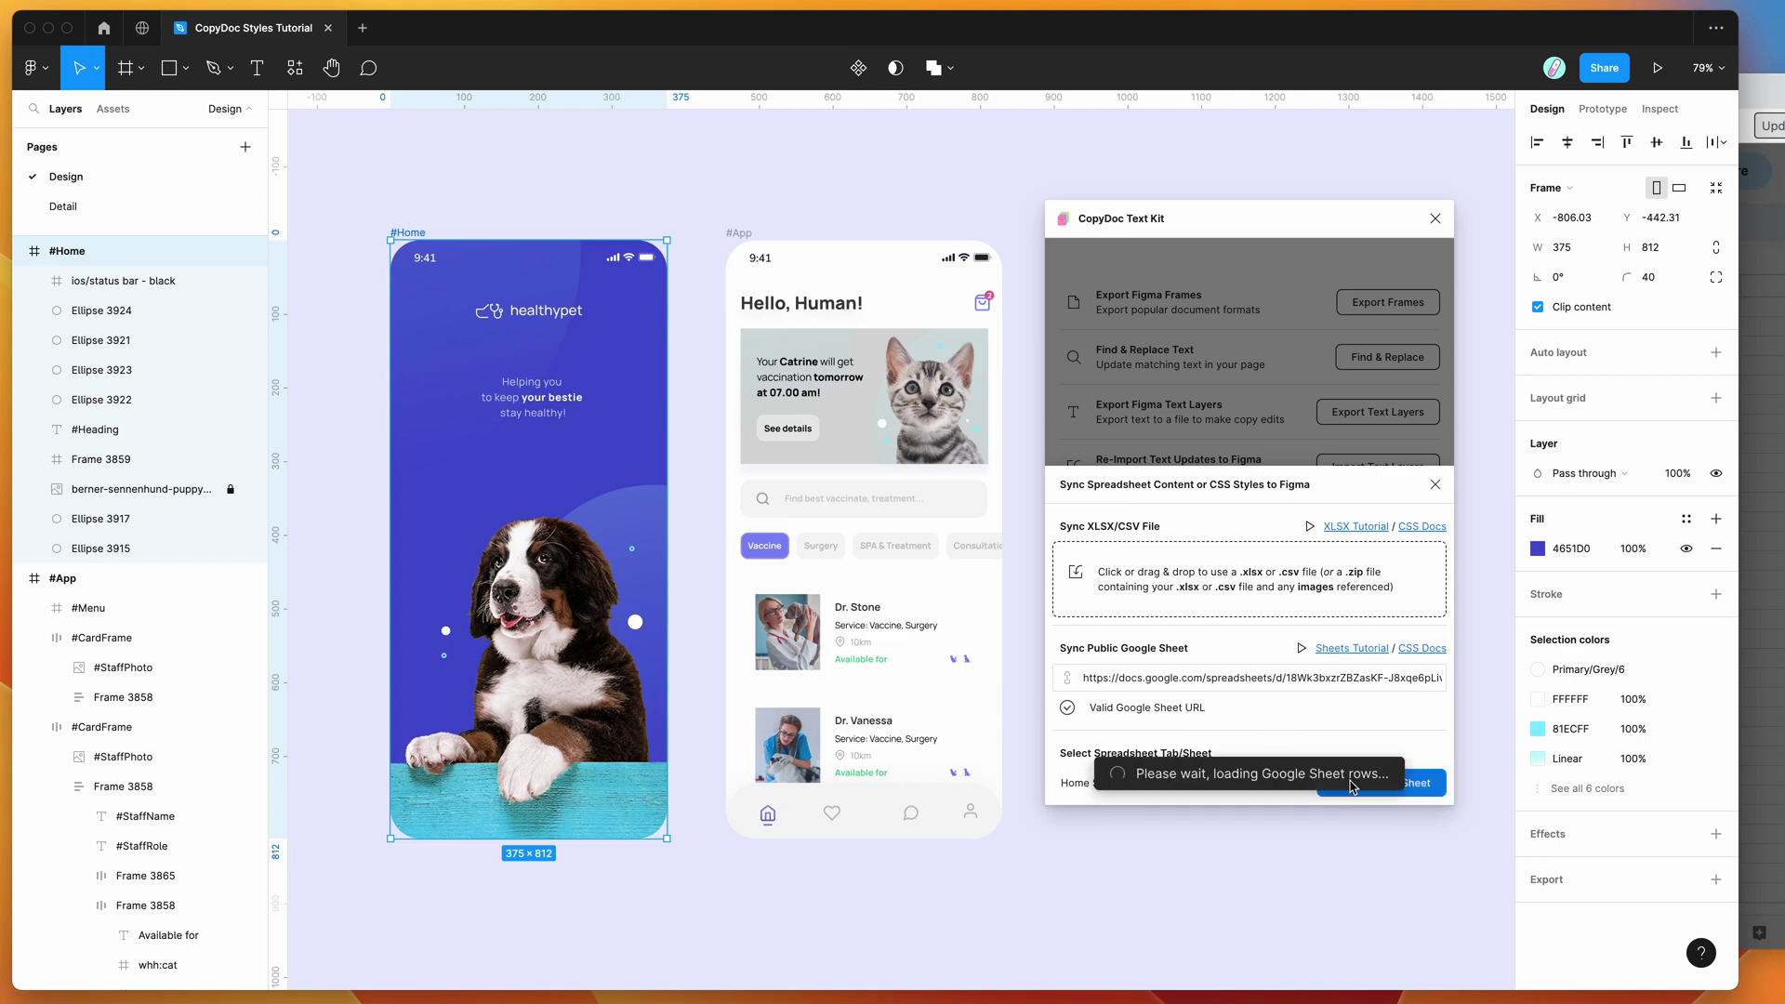
Step: Sync the sheet rows onto the selected #Home frame, then select #Heading to check its 28px size
click(623, 197)
click(413, 234)
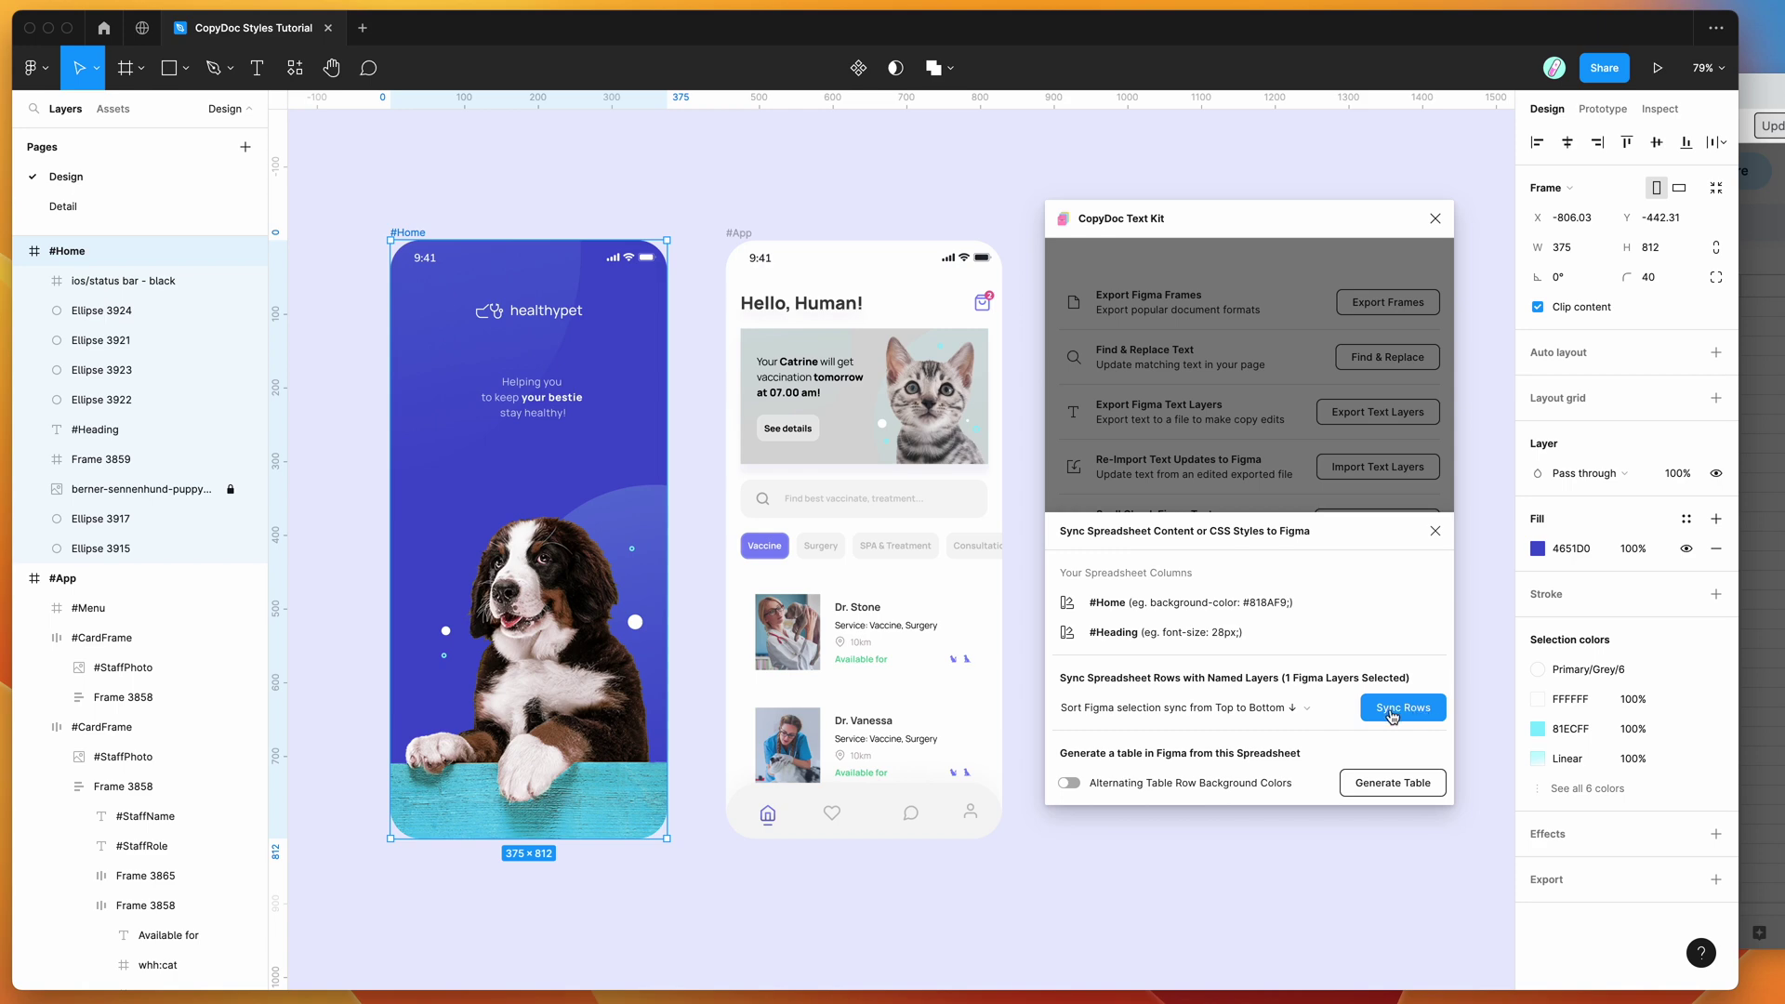
click(1392, 716)
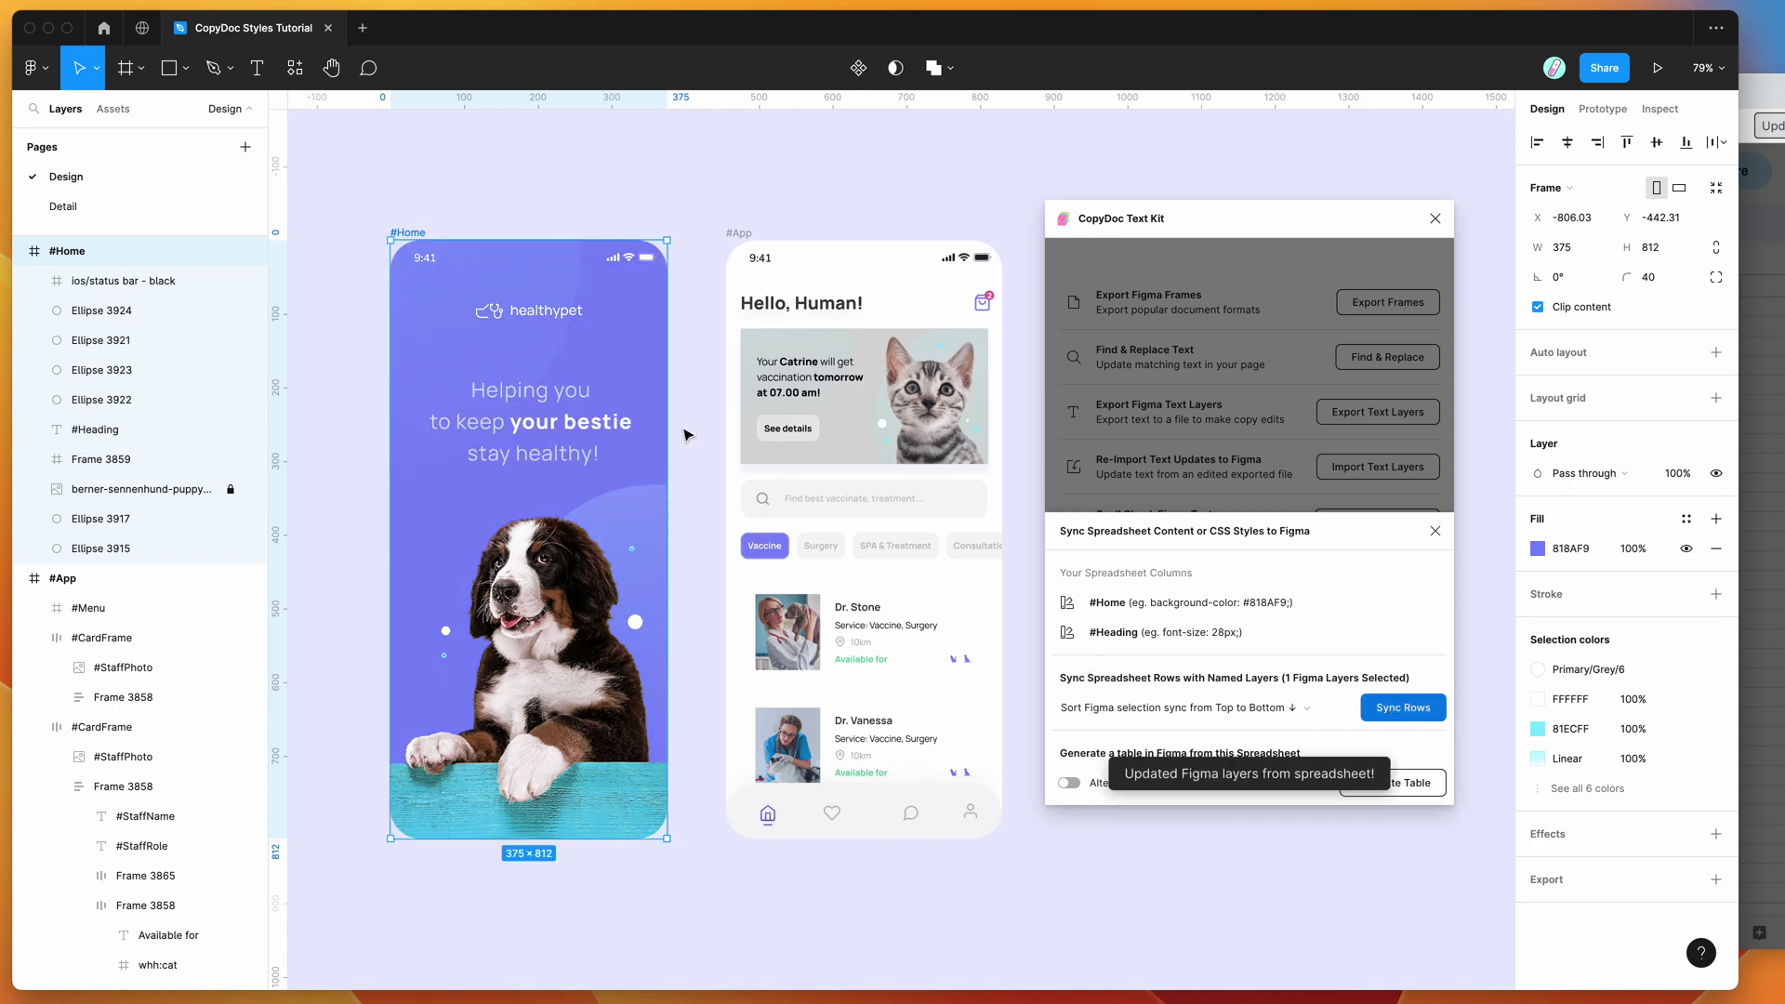
scroll(685, 389, down, 1)
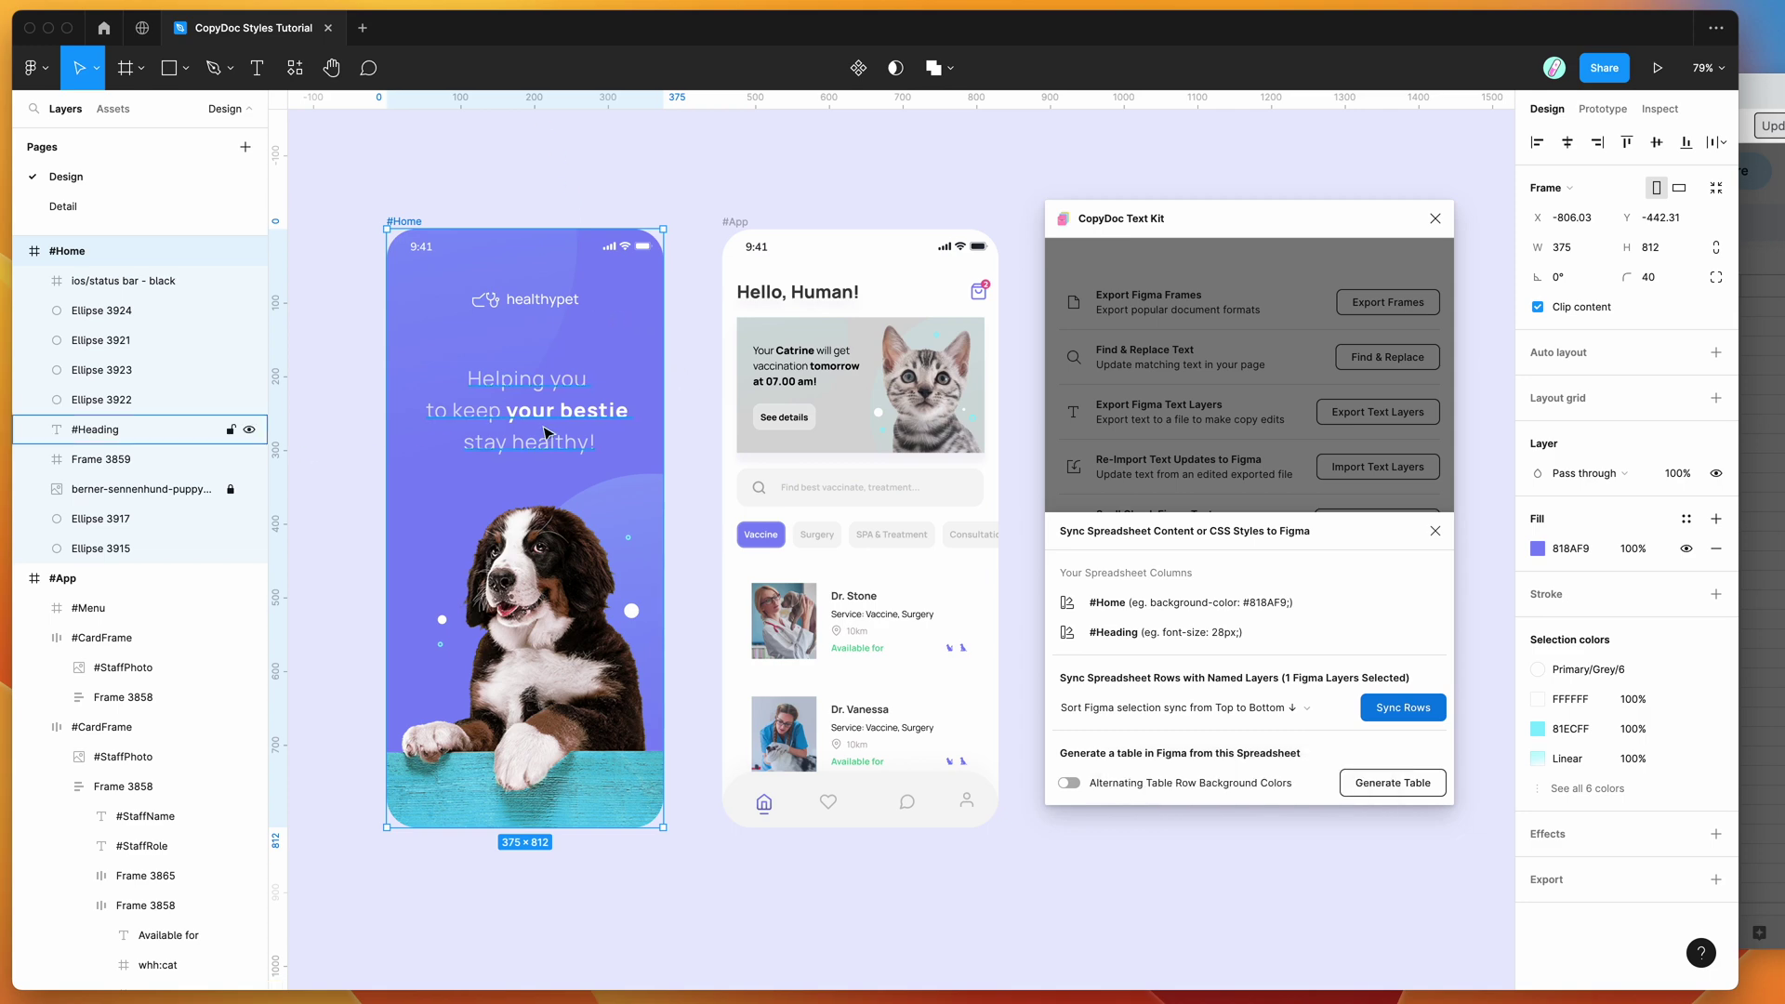
click(508, 388)
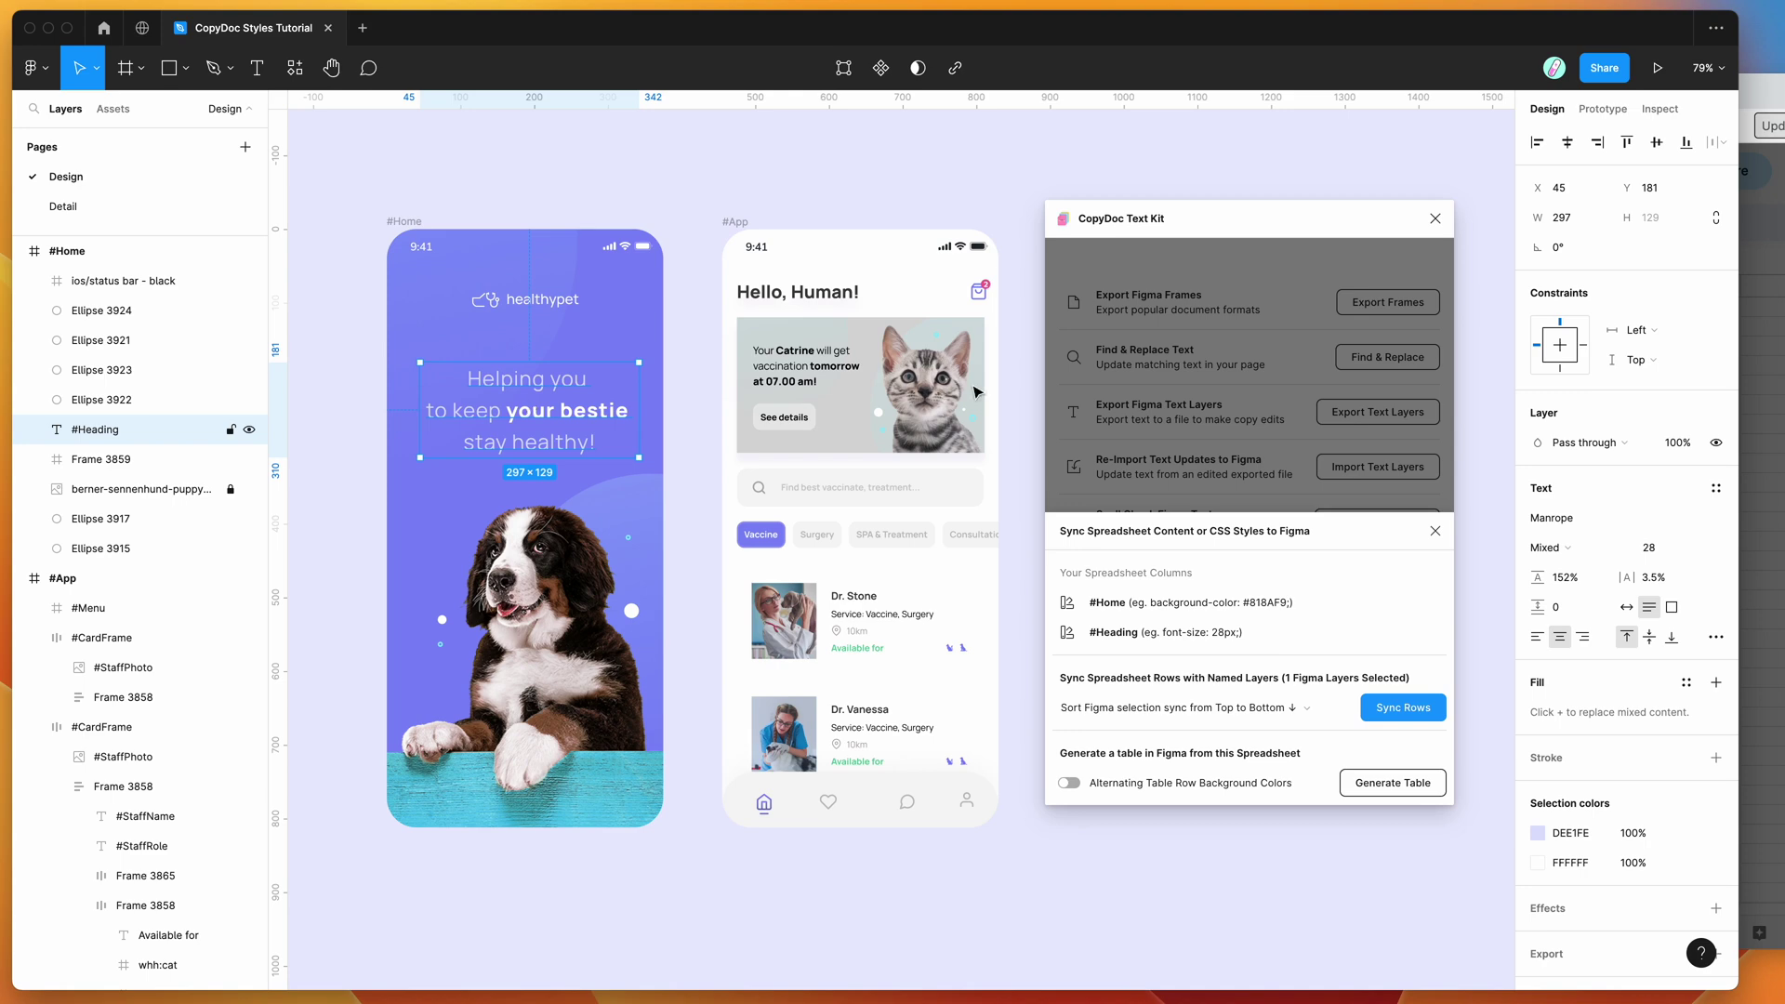
Step: Switch to the Styles Sync Demo sheet and start editing cell A2's background-color style
key(super+Tab)
click(1084, 701)
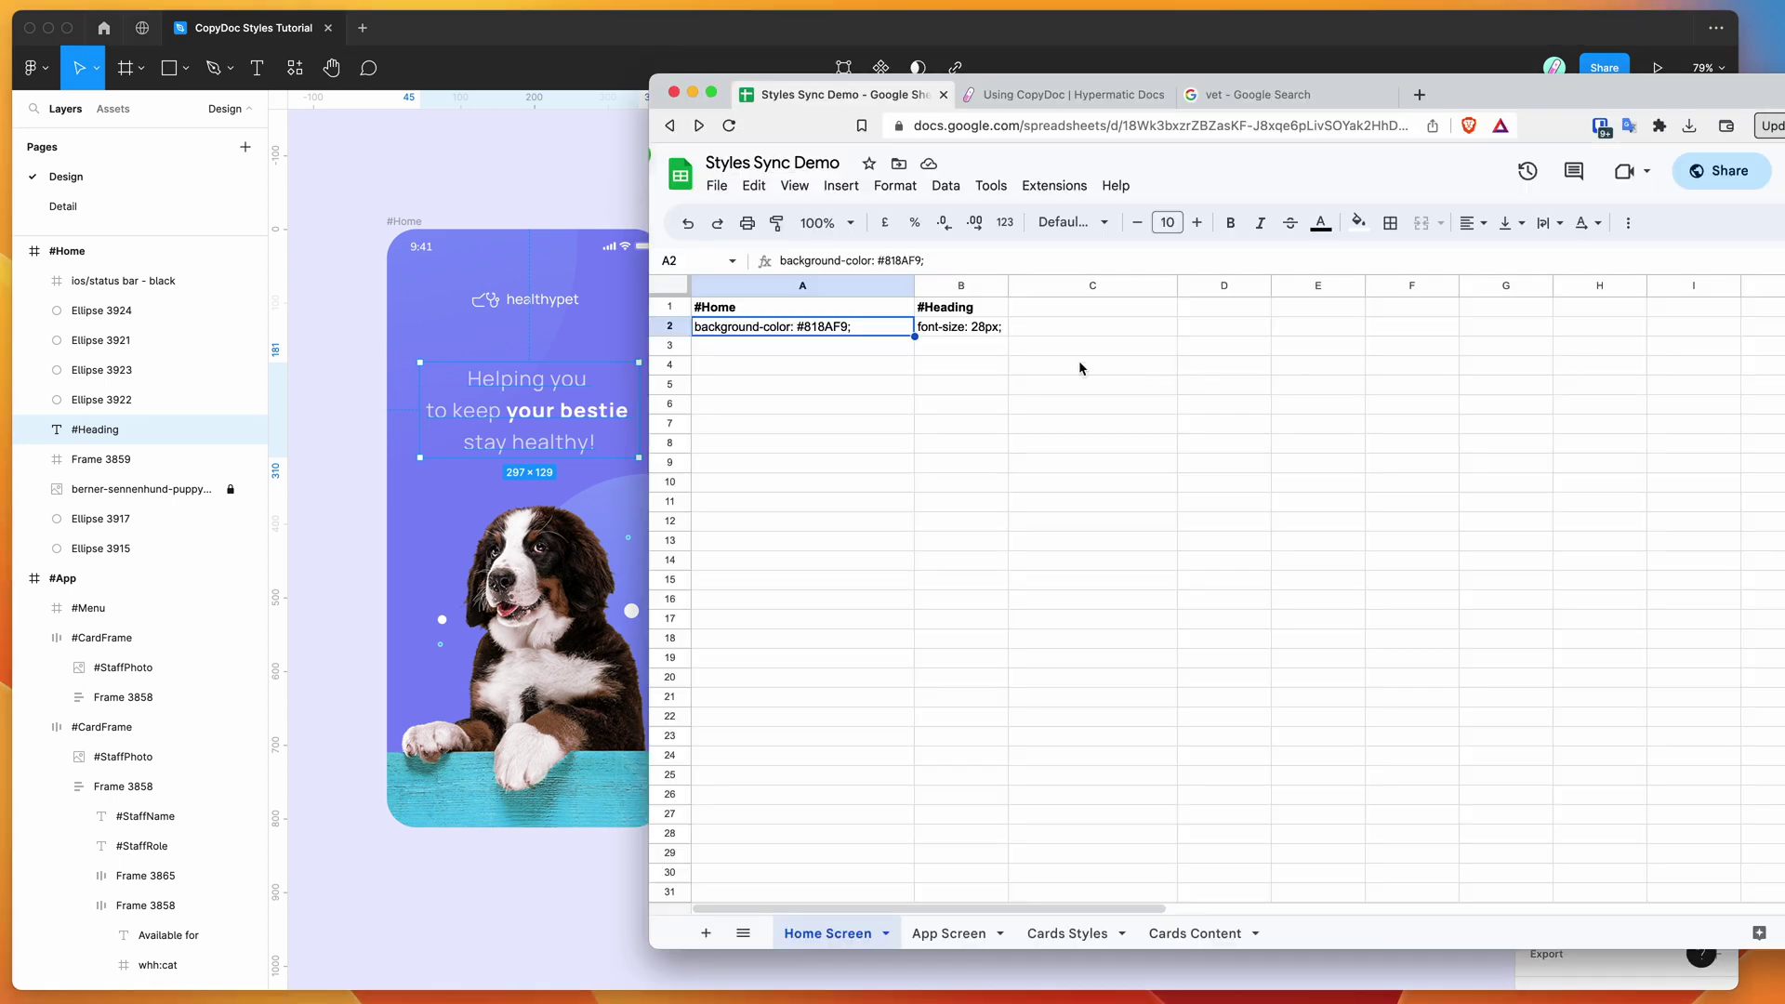
double_click(822, 327)
Step: Compare the 818AF9 hex in cell A2 with the #Home frame's Fill value in Figma
double_click(826, 327)
key(super+Tab)
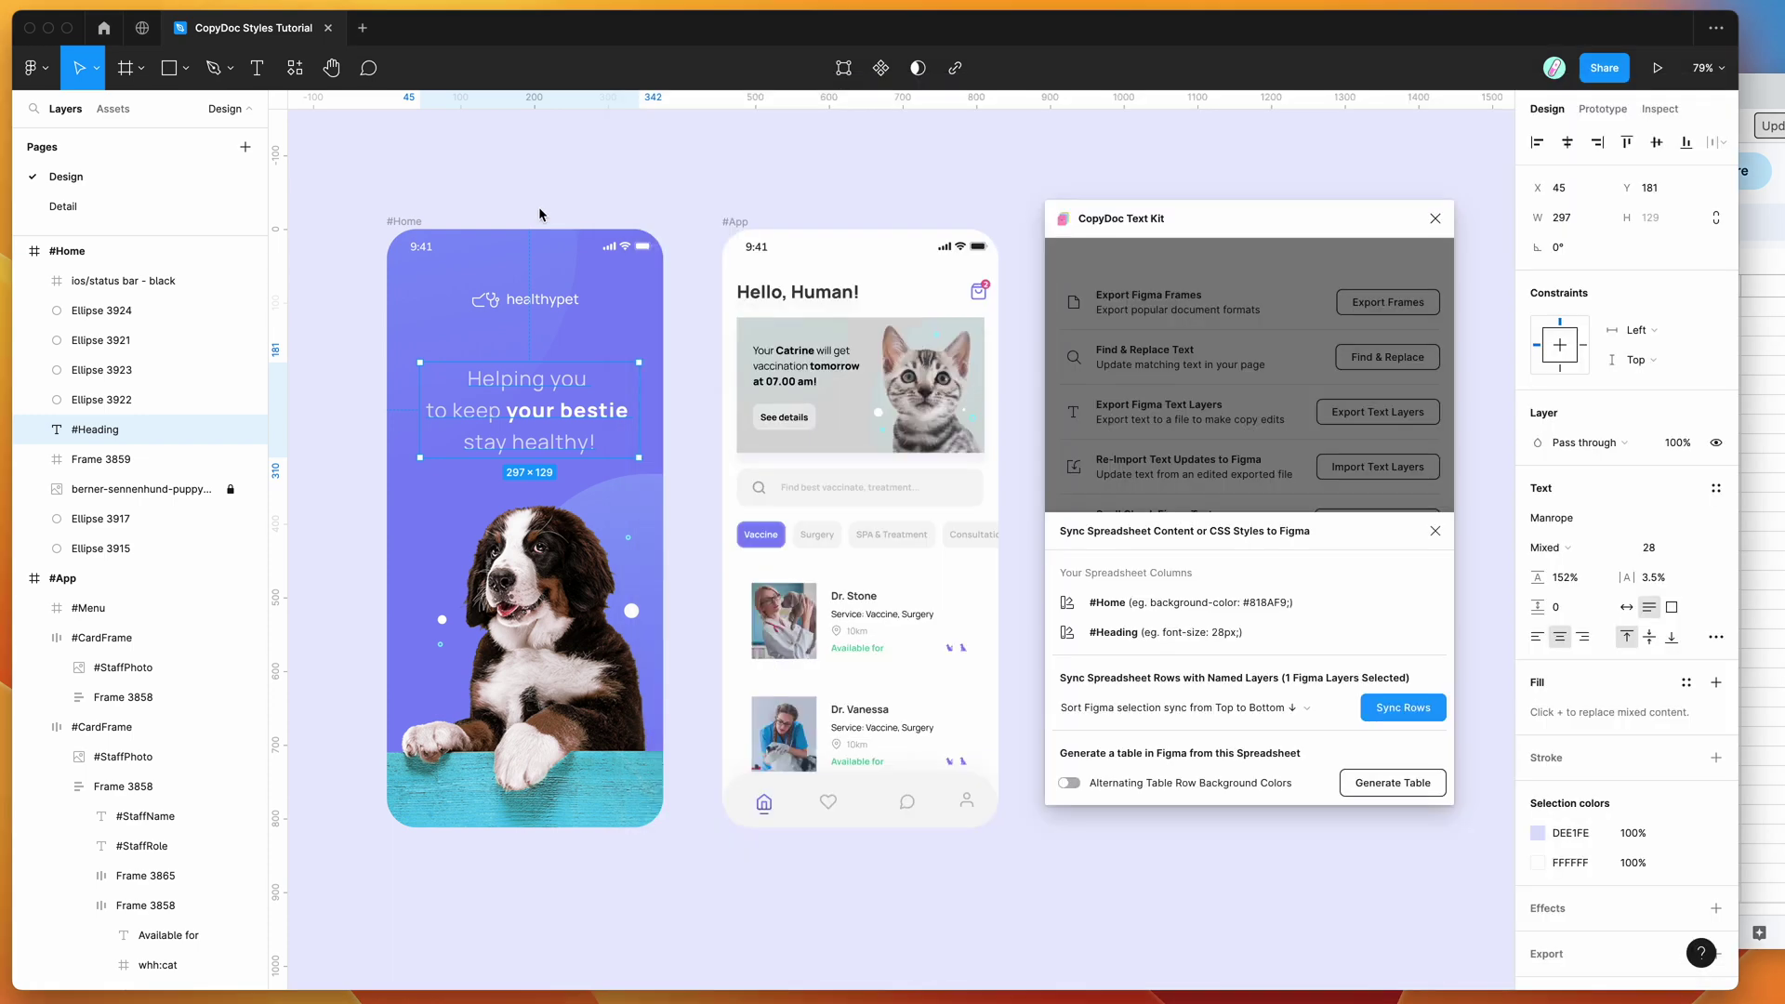
click(410, 221)
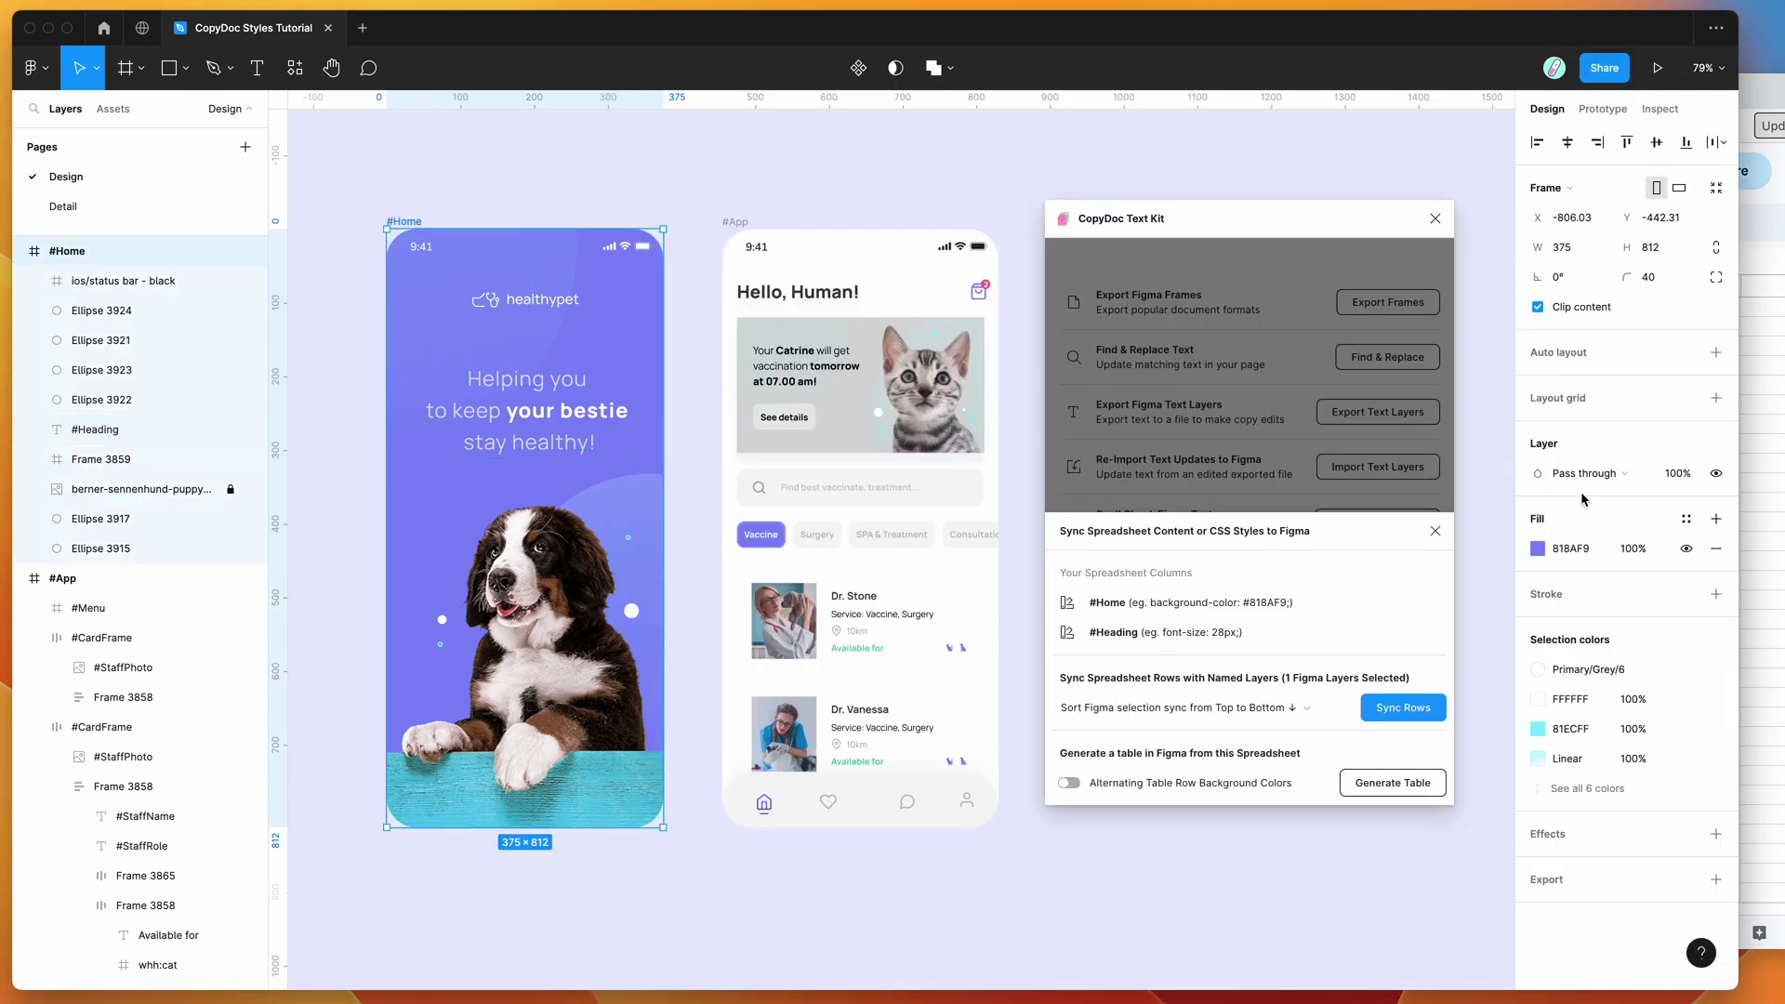
click(1568, 548)
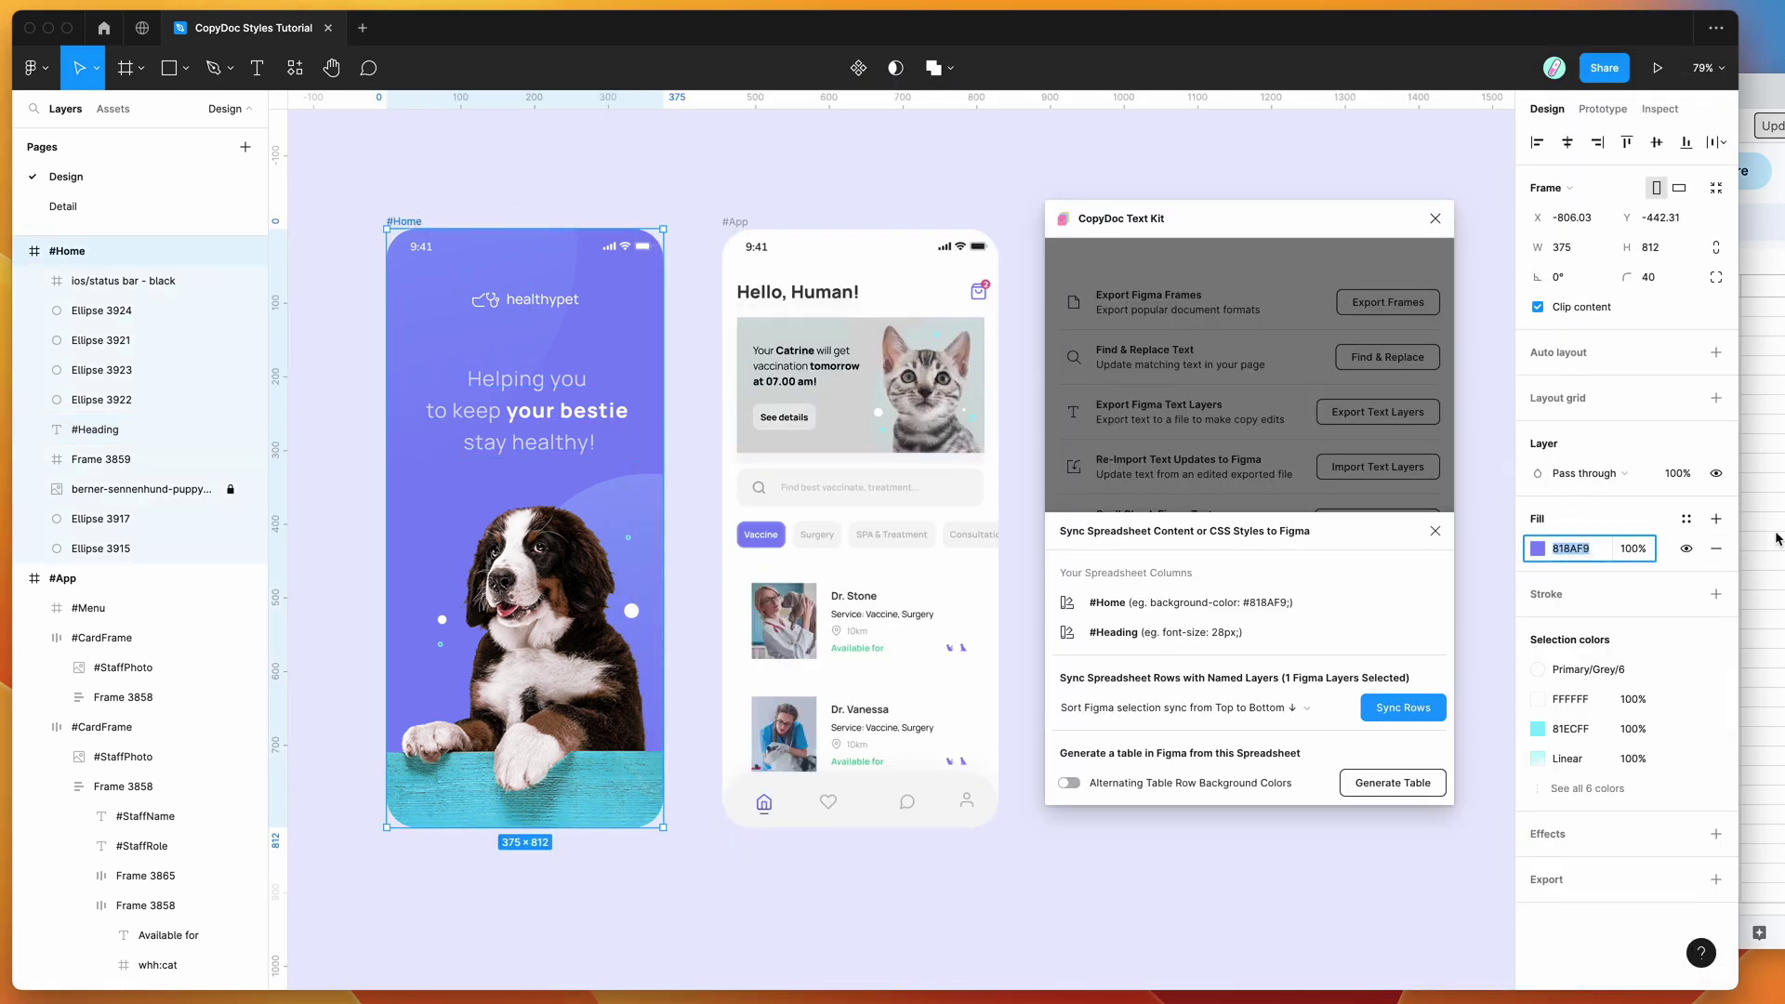
Step: Compare the font-size in cell B2 with the #Heading text's size of 28
click(1767, 540)
click(931, 336)
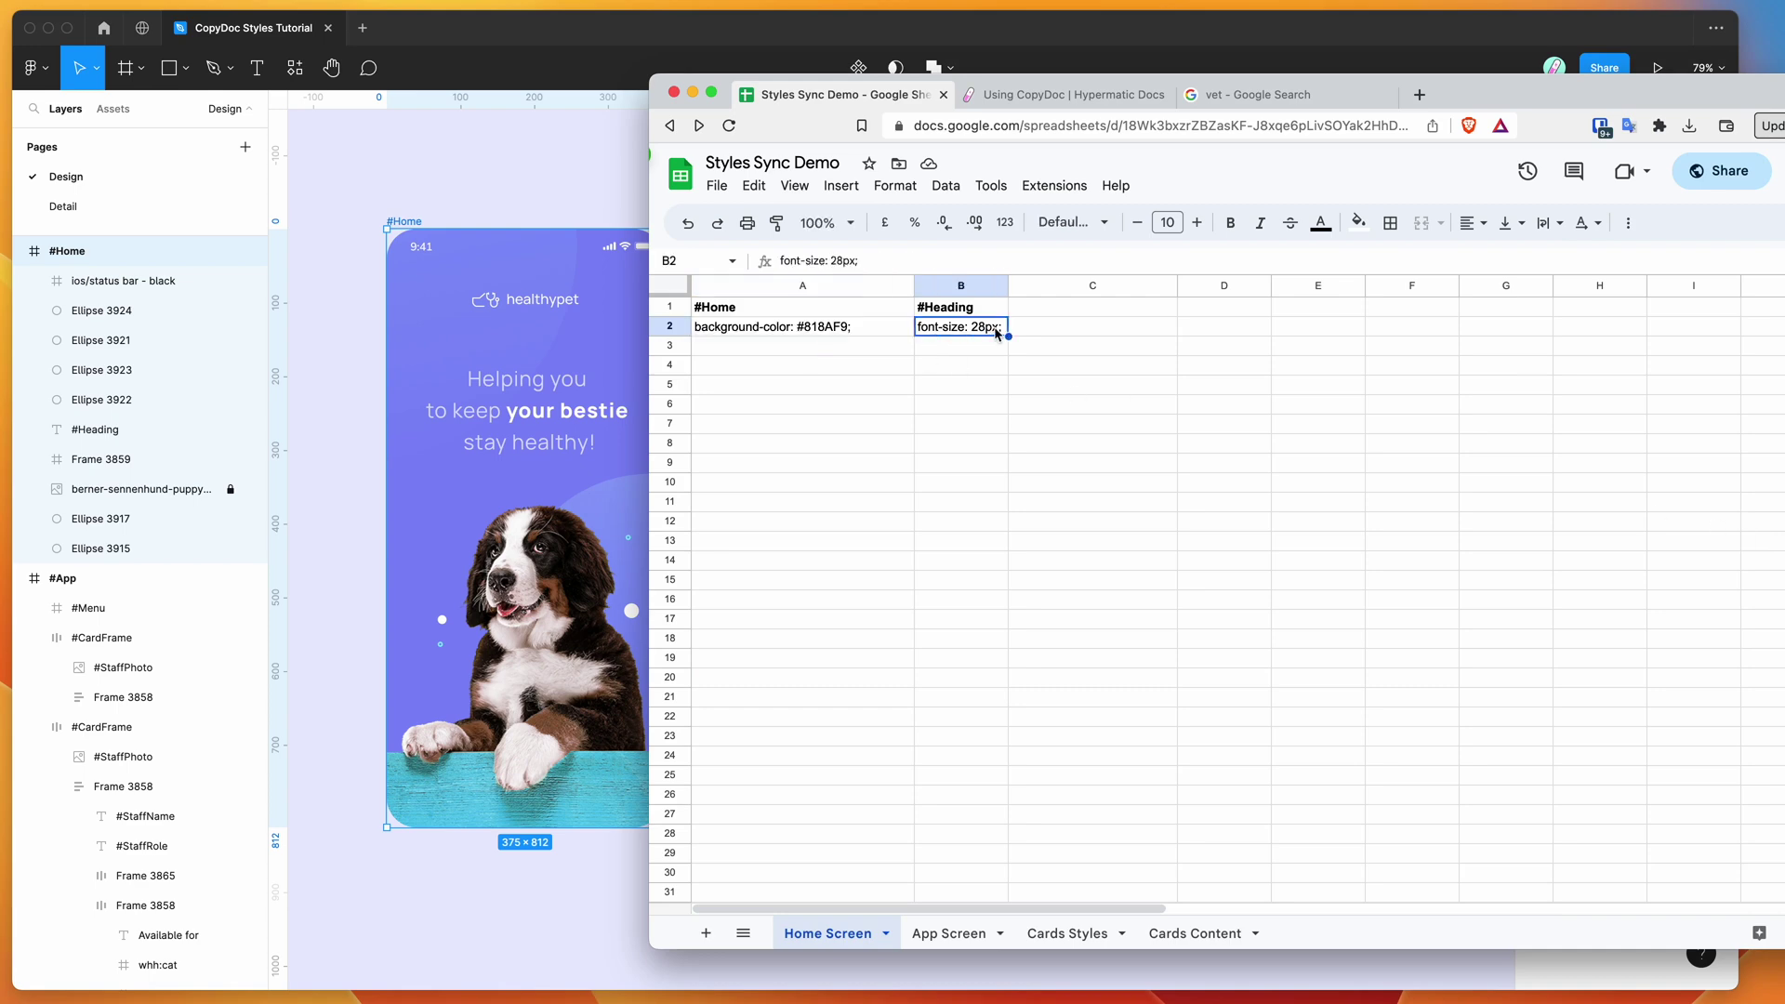
click(558, 207)
click(602, 423)
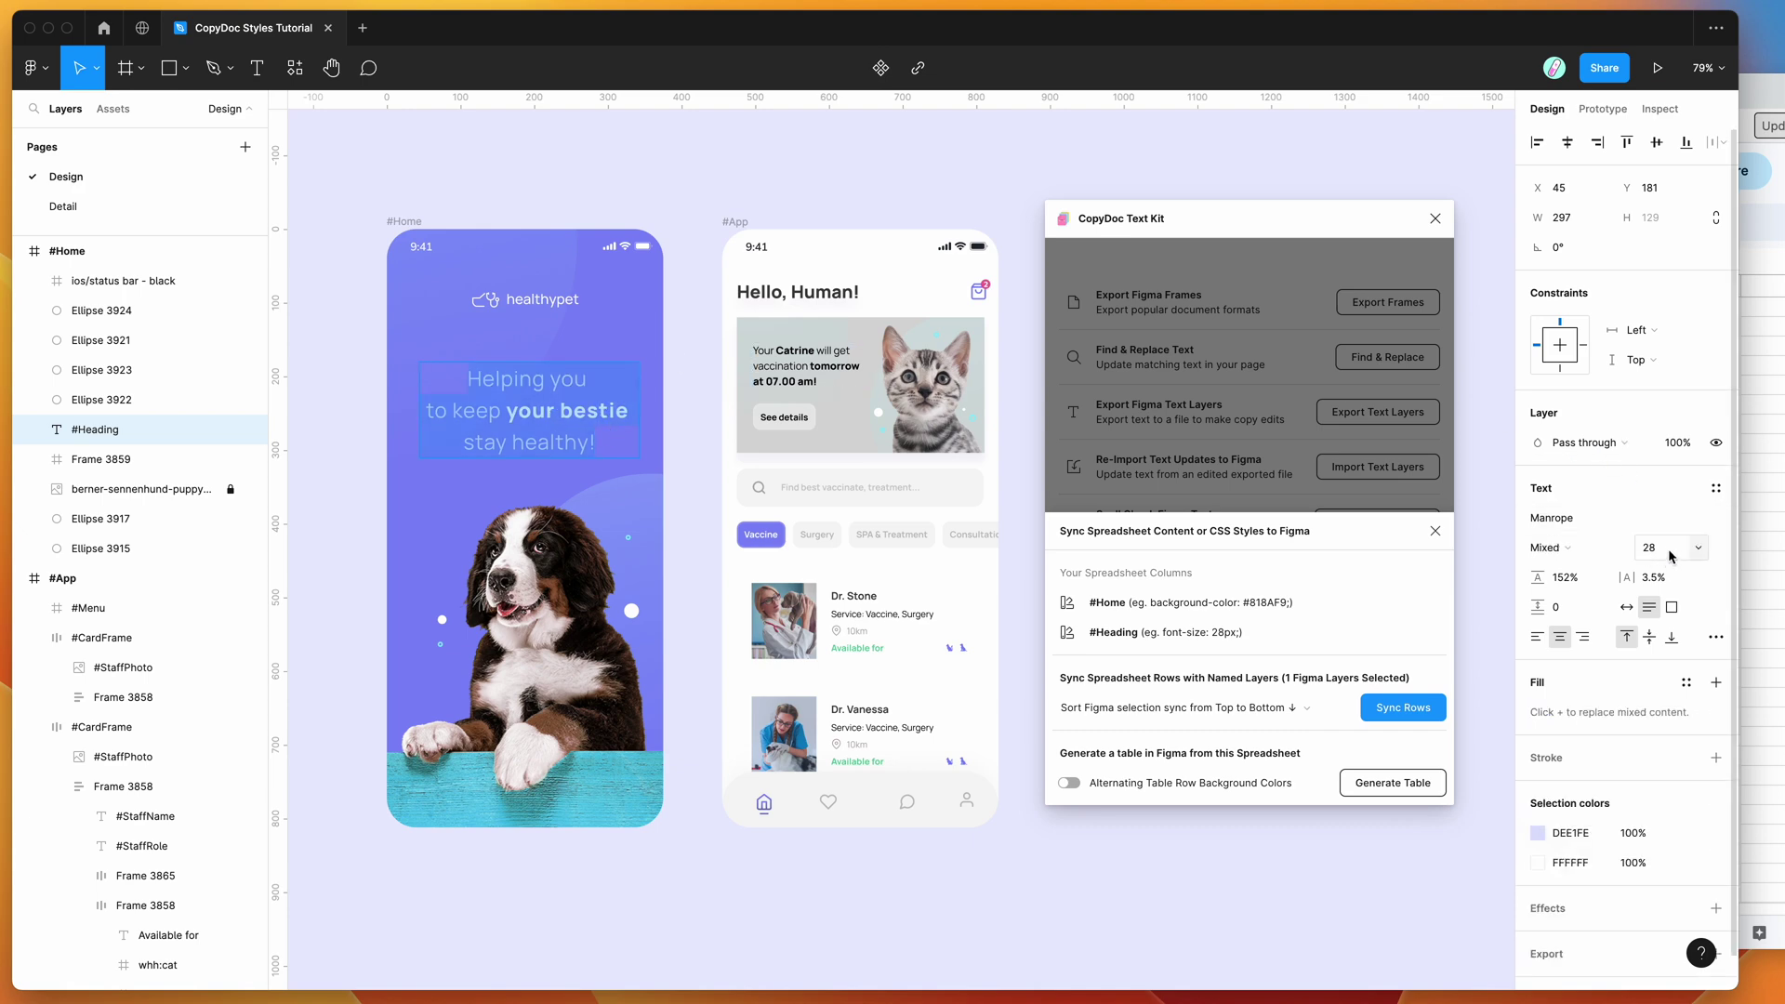
Step: Move the sync panel aside, deselect the heading, and select the #App frame
scroll(924, 342, right, 3)
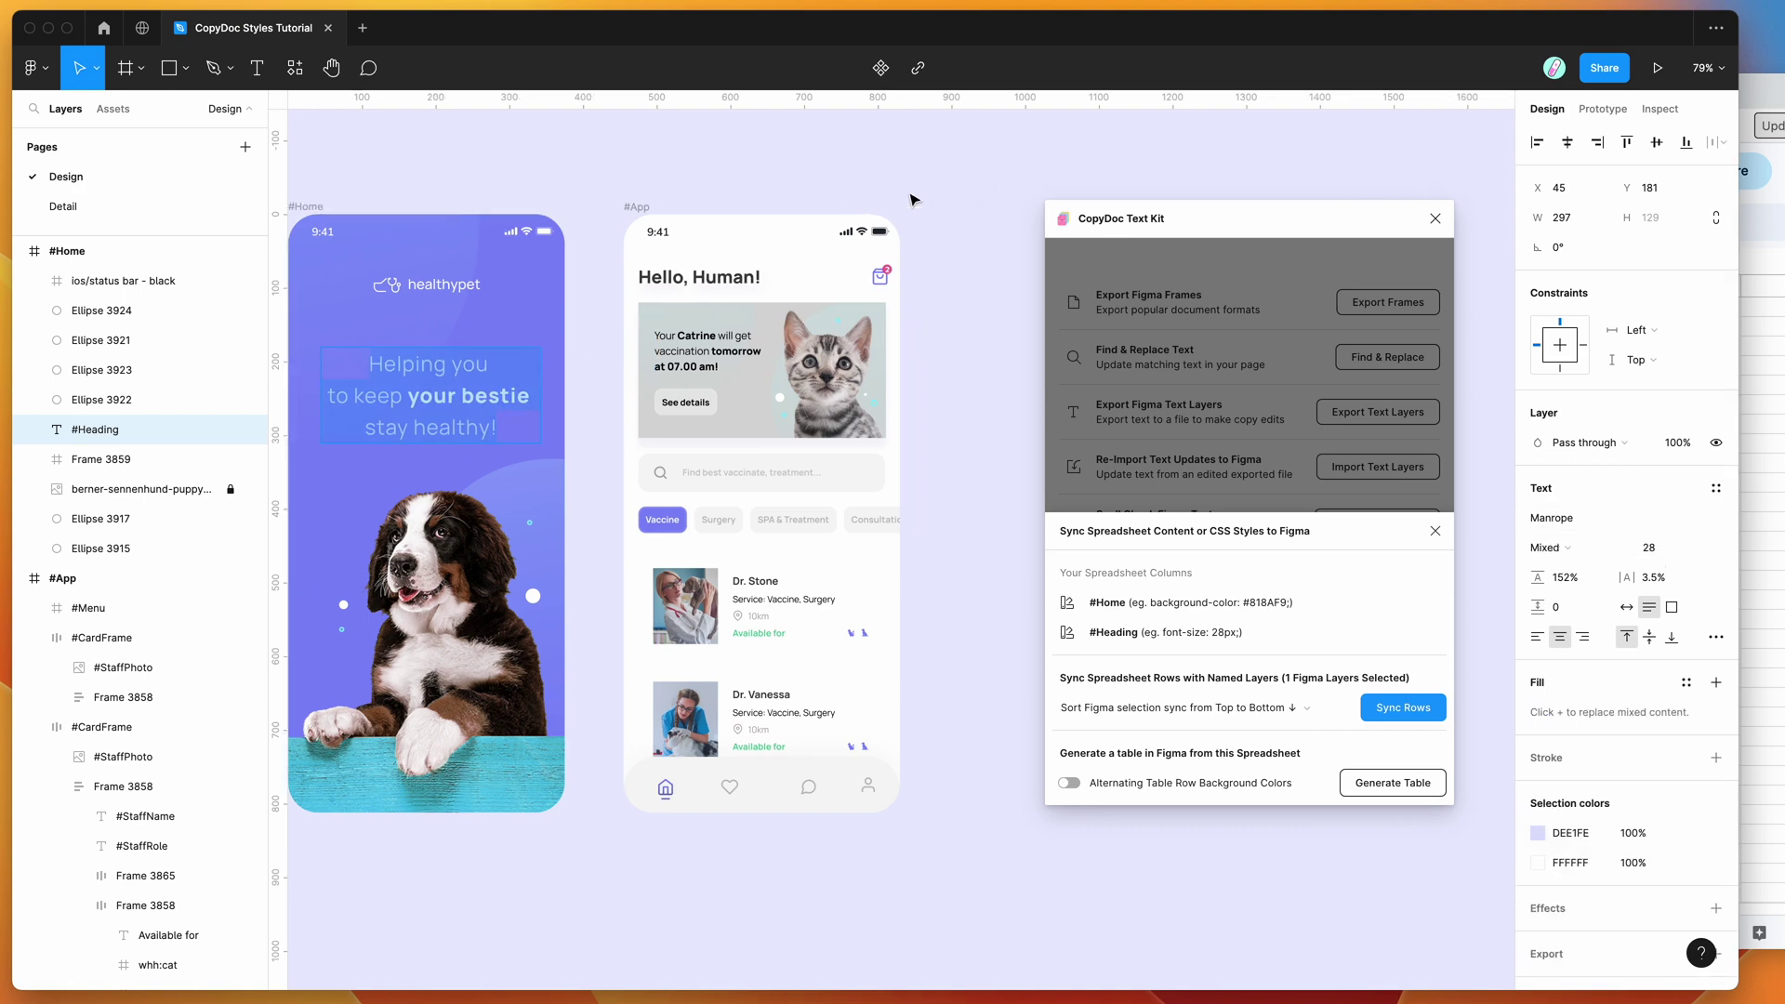
scroll(907, 196, left, 2)
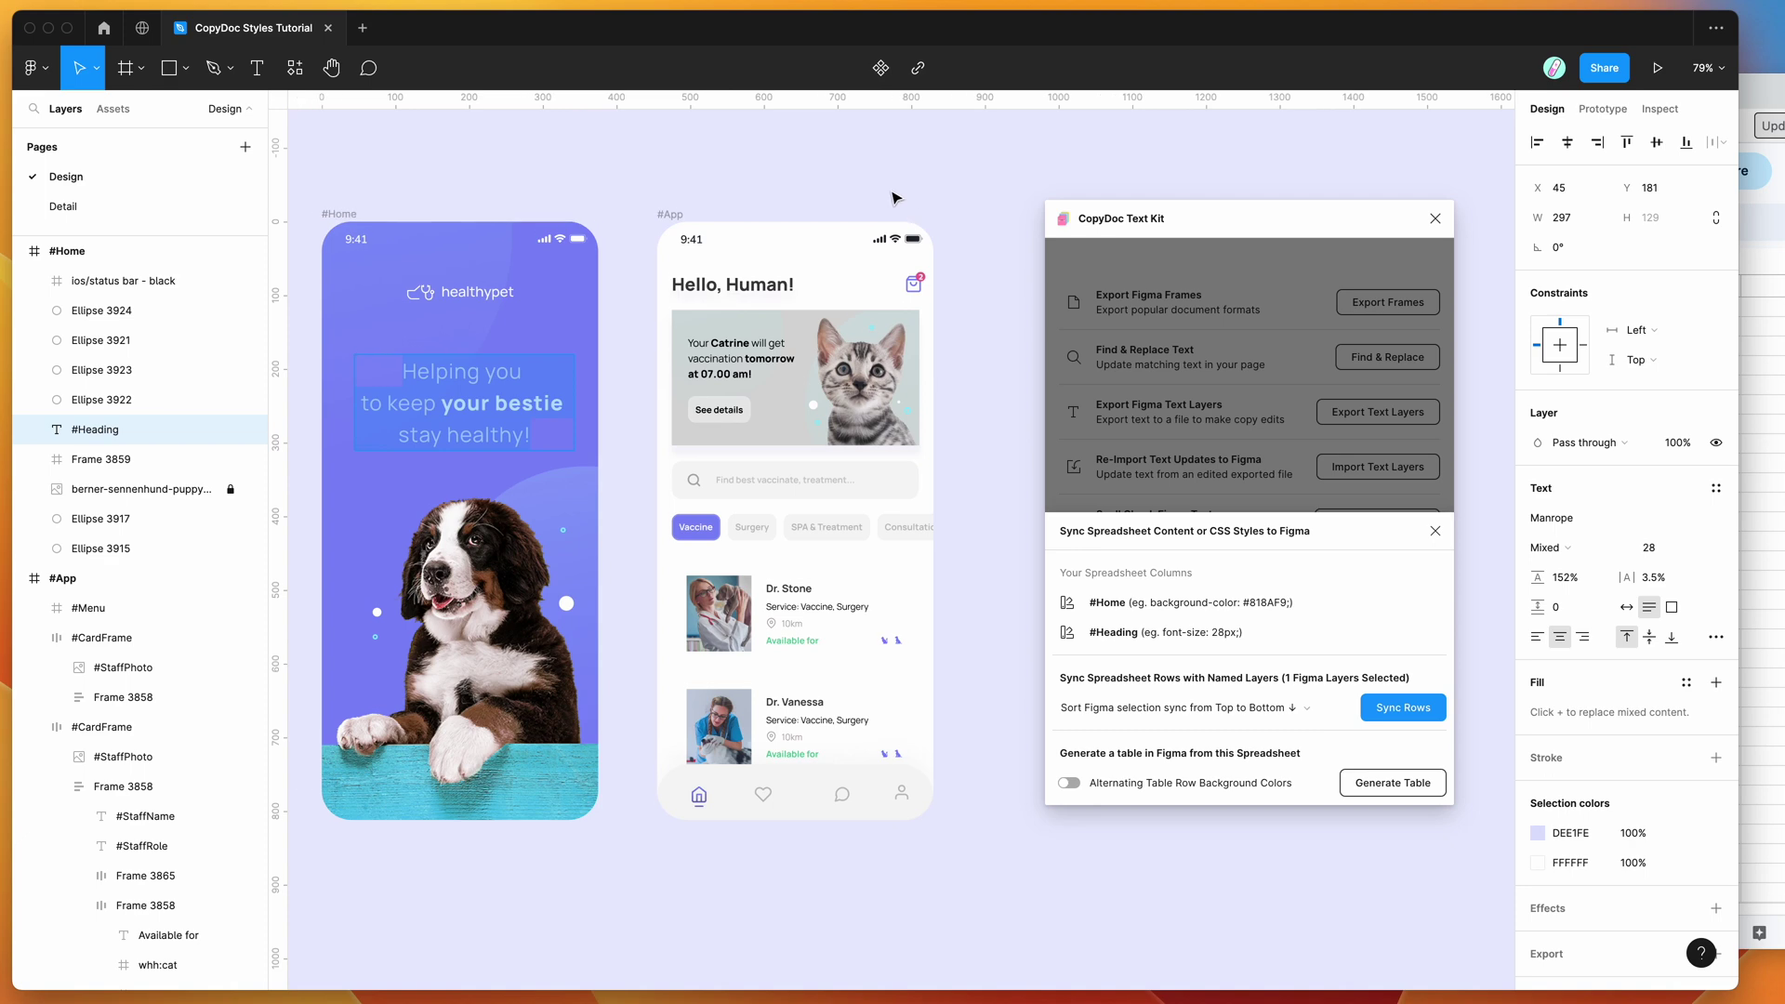
scroll(894, 195, left, 1)
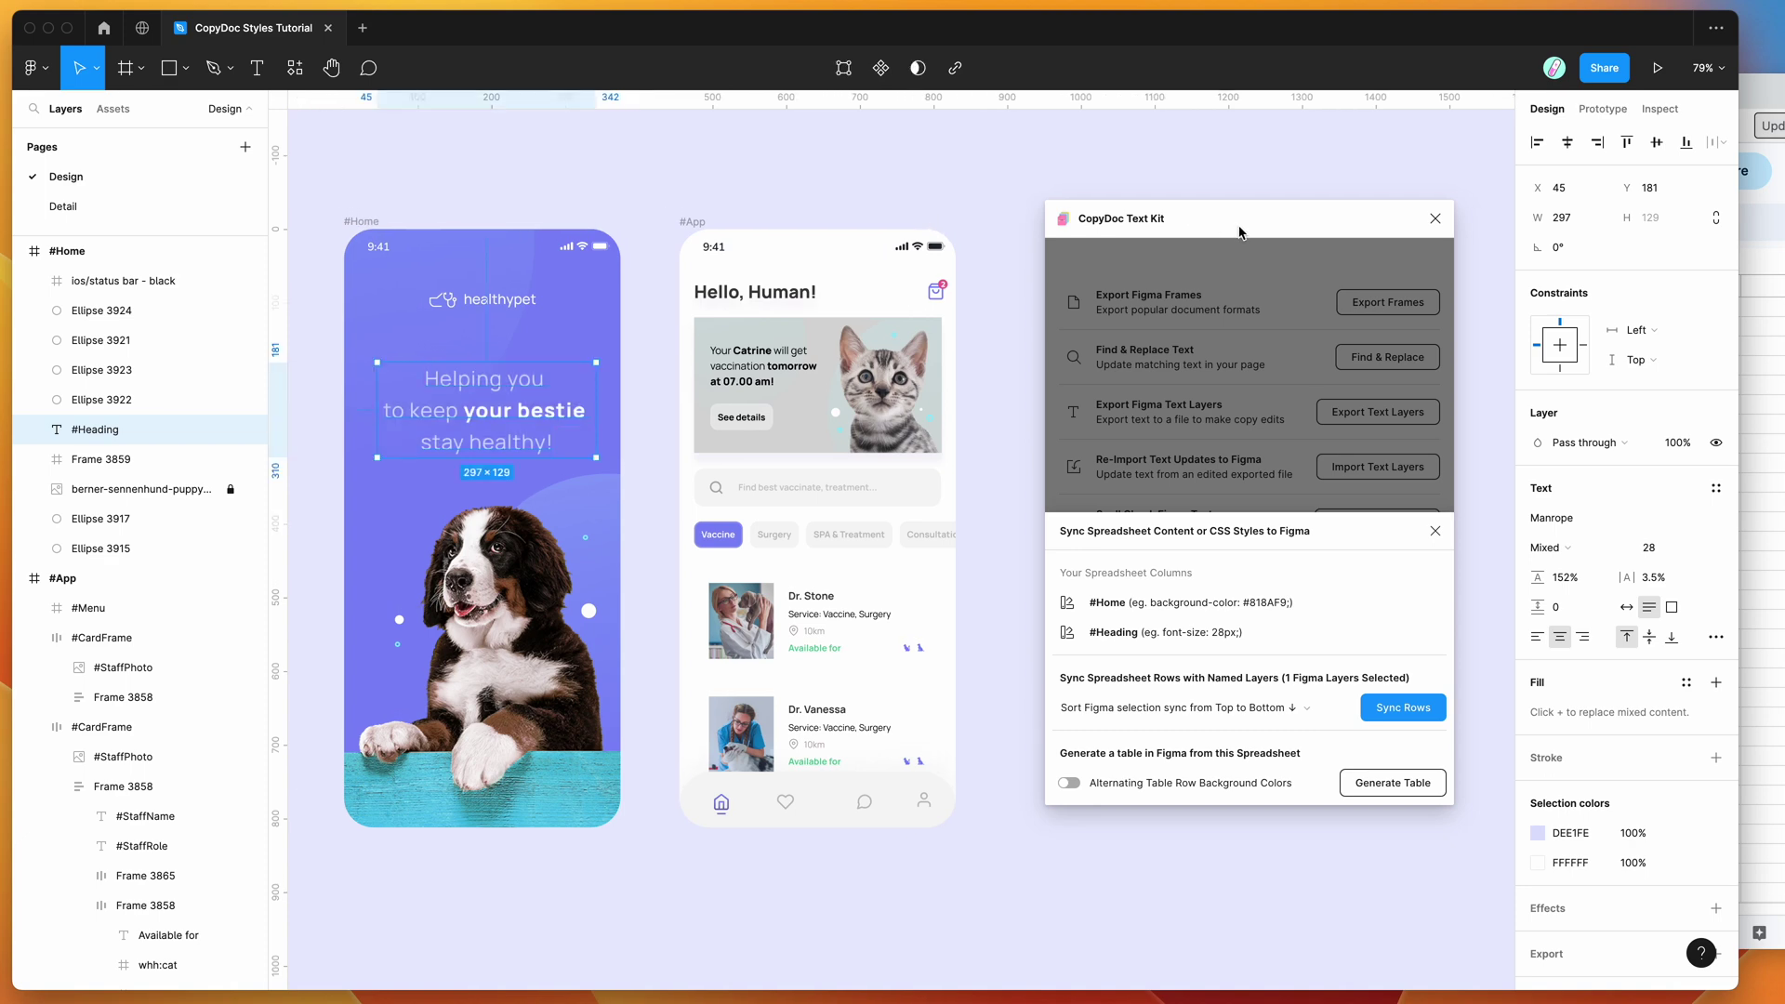
drag(1239, 231, 1223, 240)
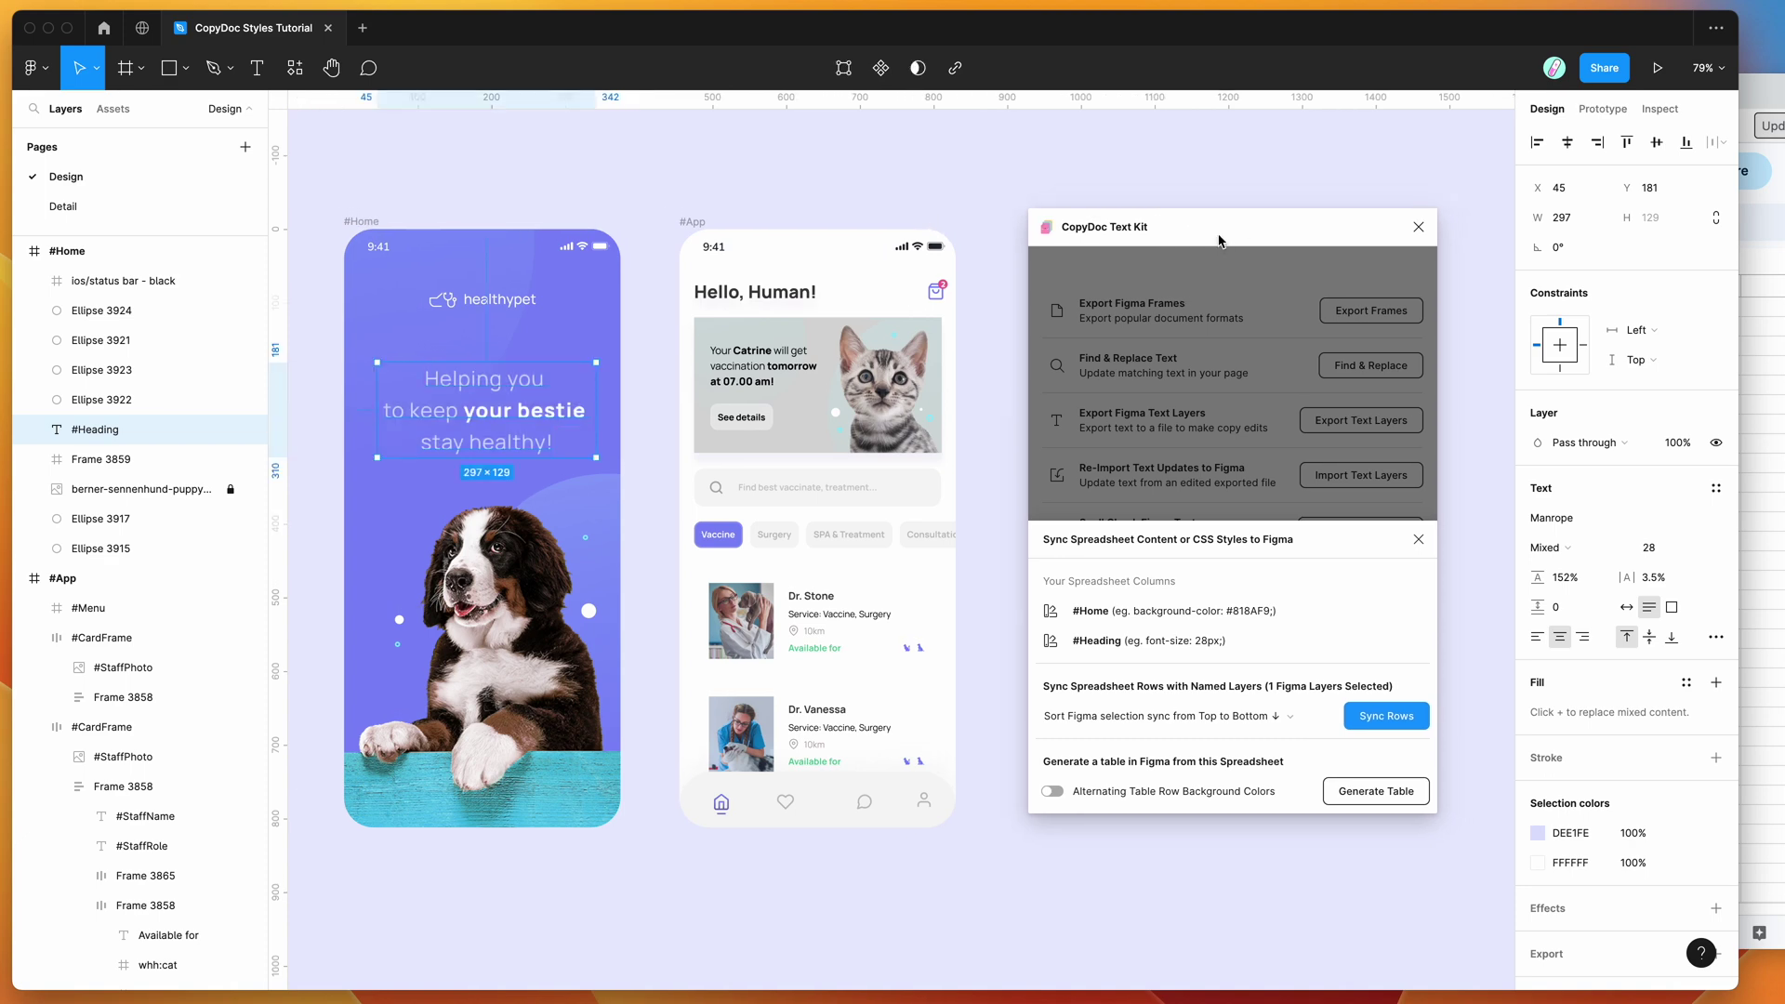
click(976, 188)
click(700, 223)
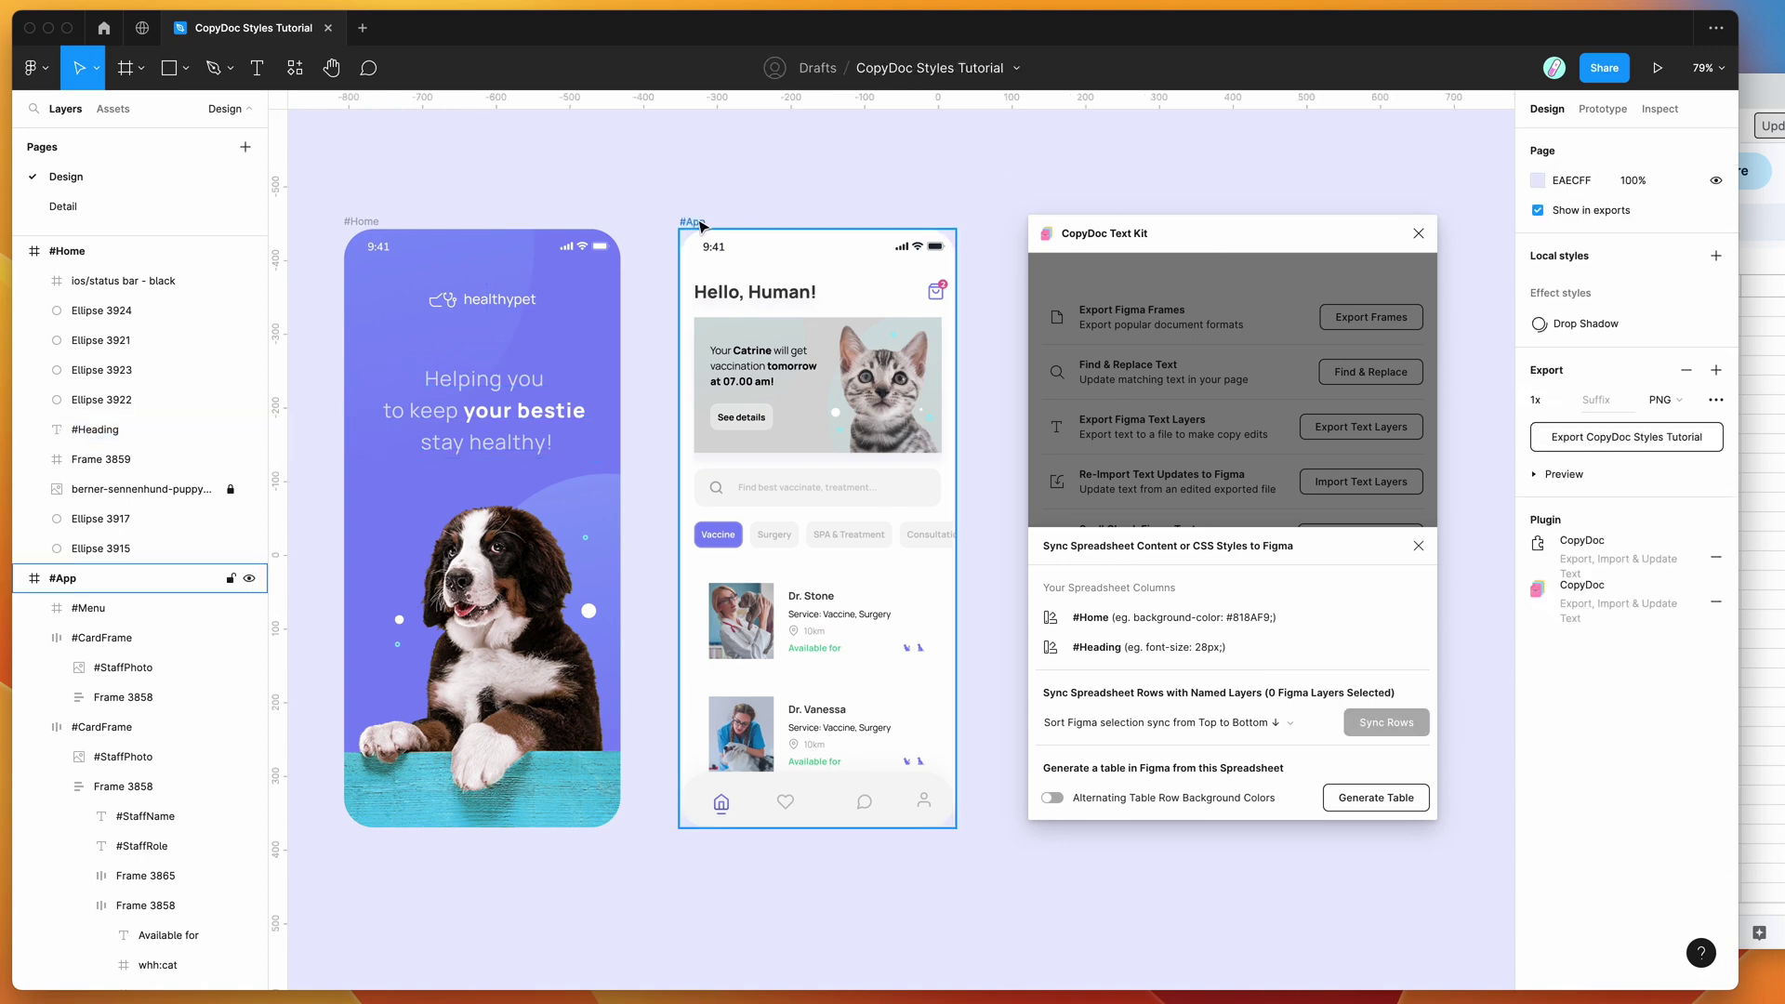
scroll(700, 224, right, 5)
scroll(700, 223, down, 2)
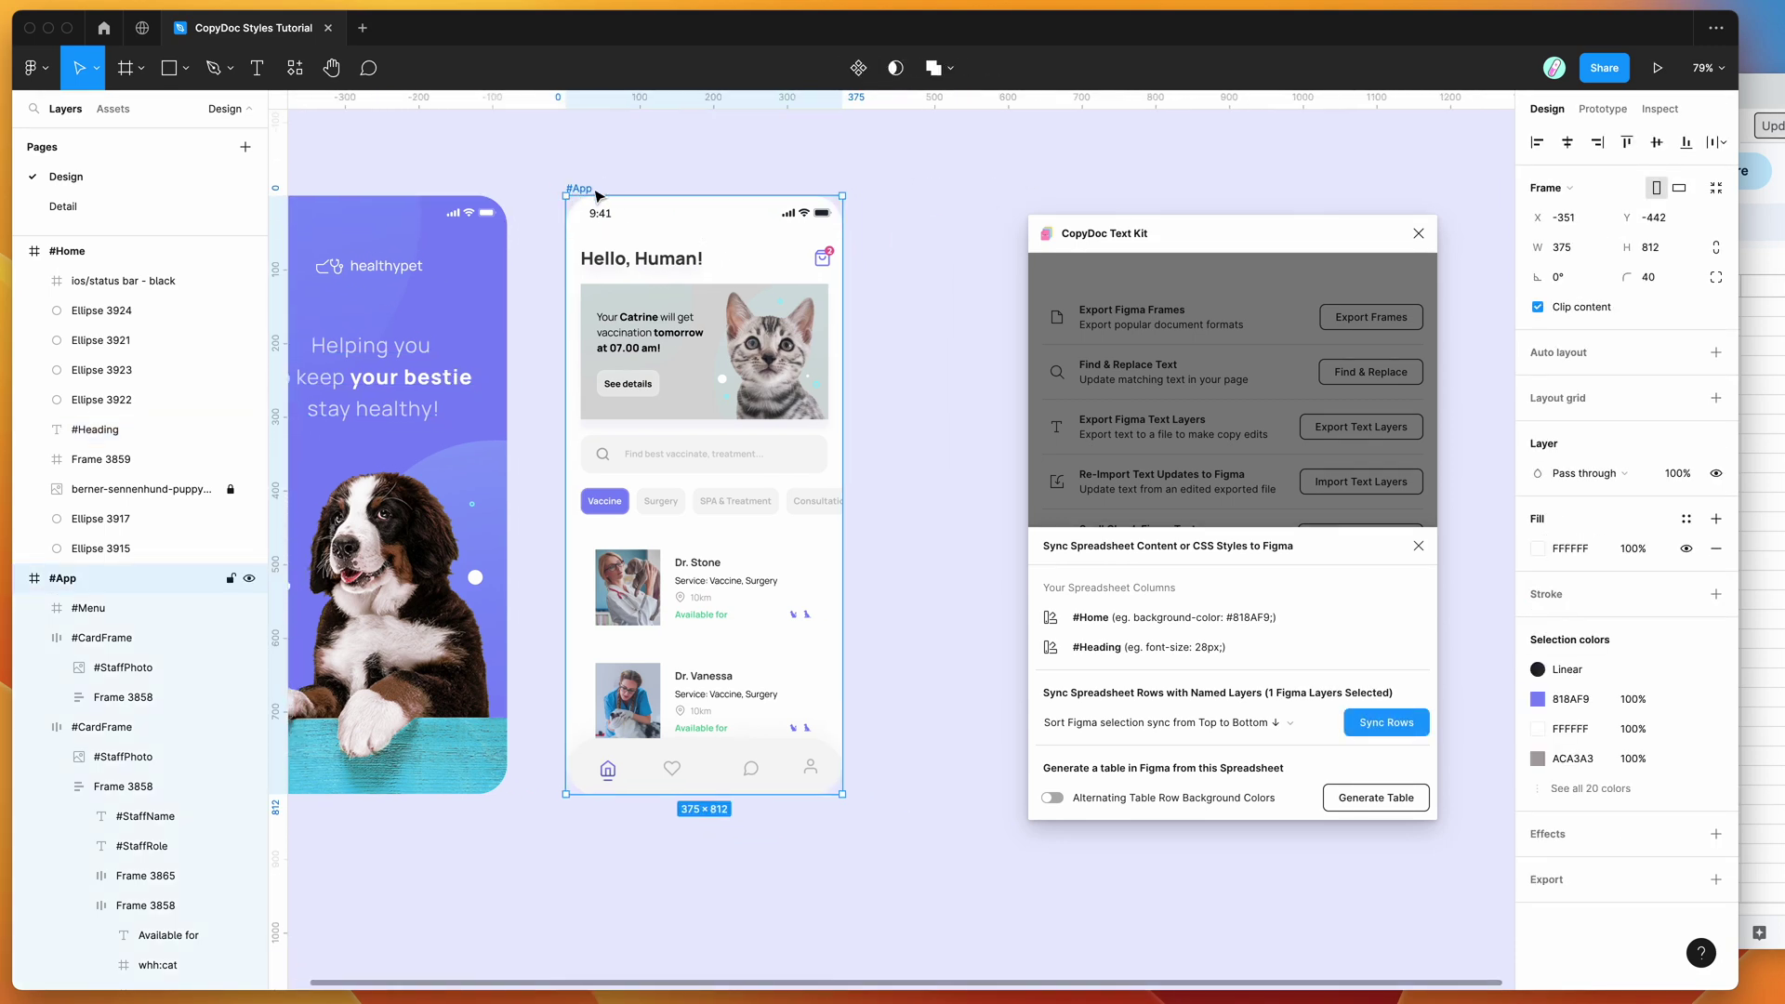
Step: Open the App Screen sheet tab, select column A (#HeroBlock), then select Figma's hero card
click(1771, 494)
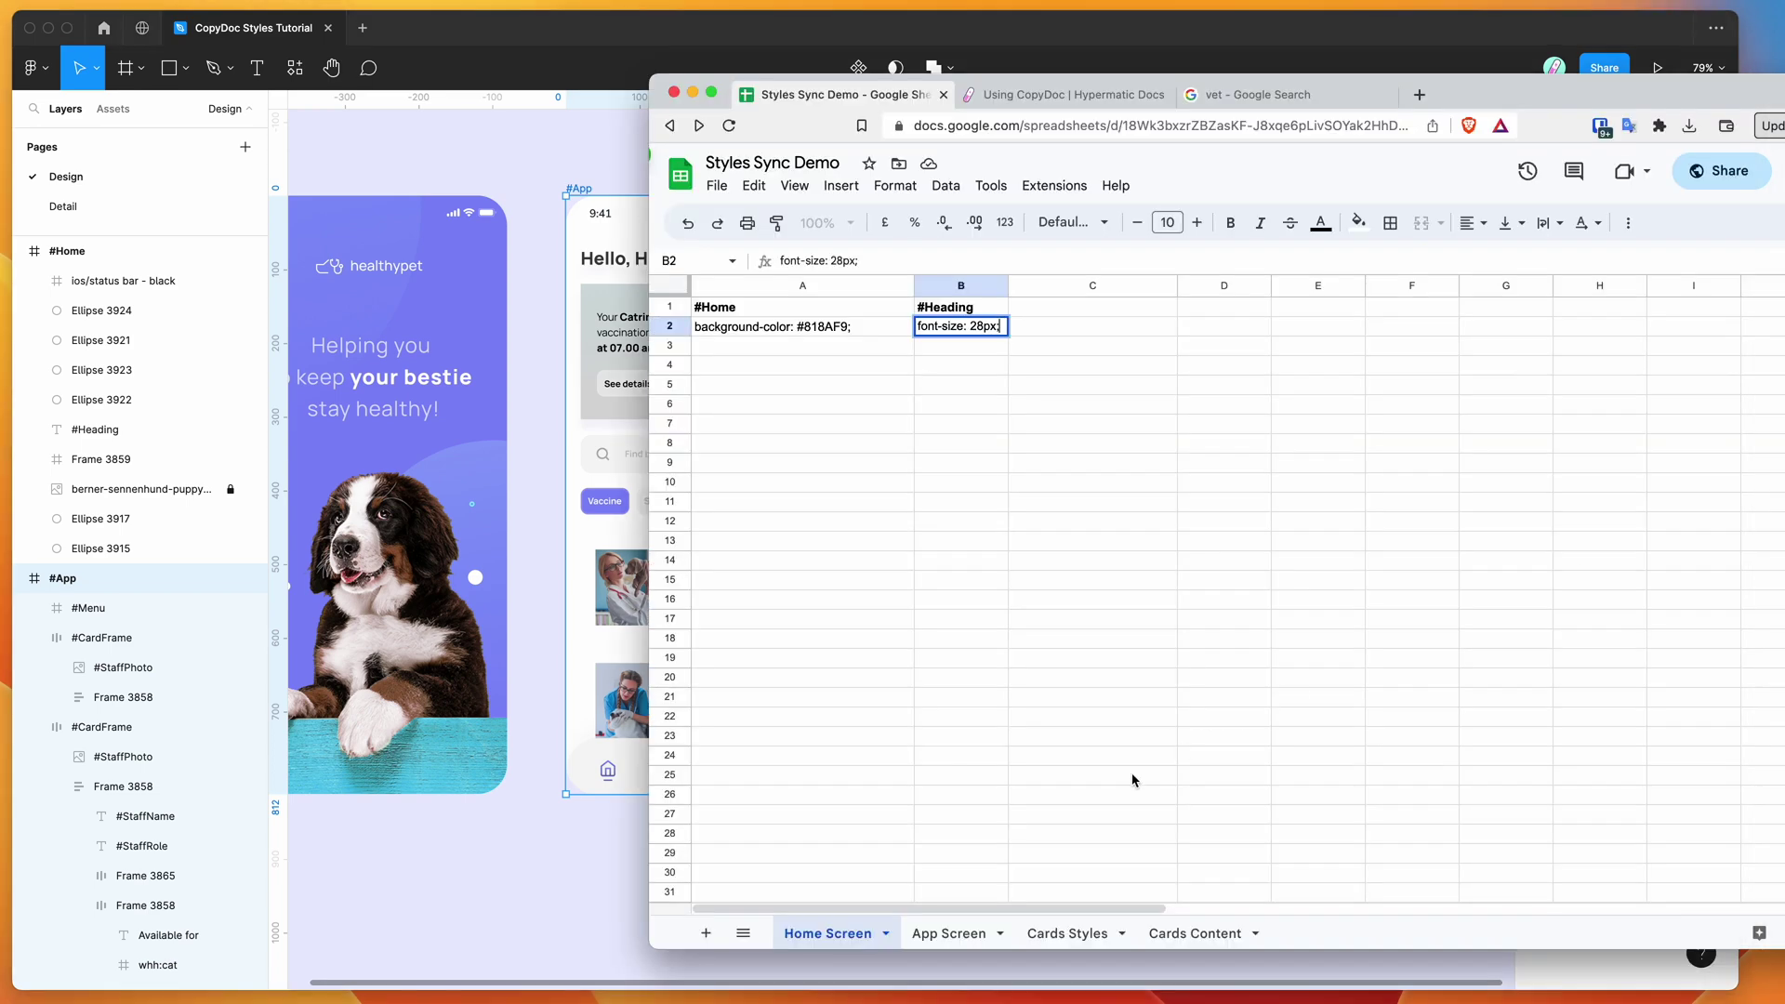
click(950, 934)
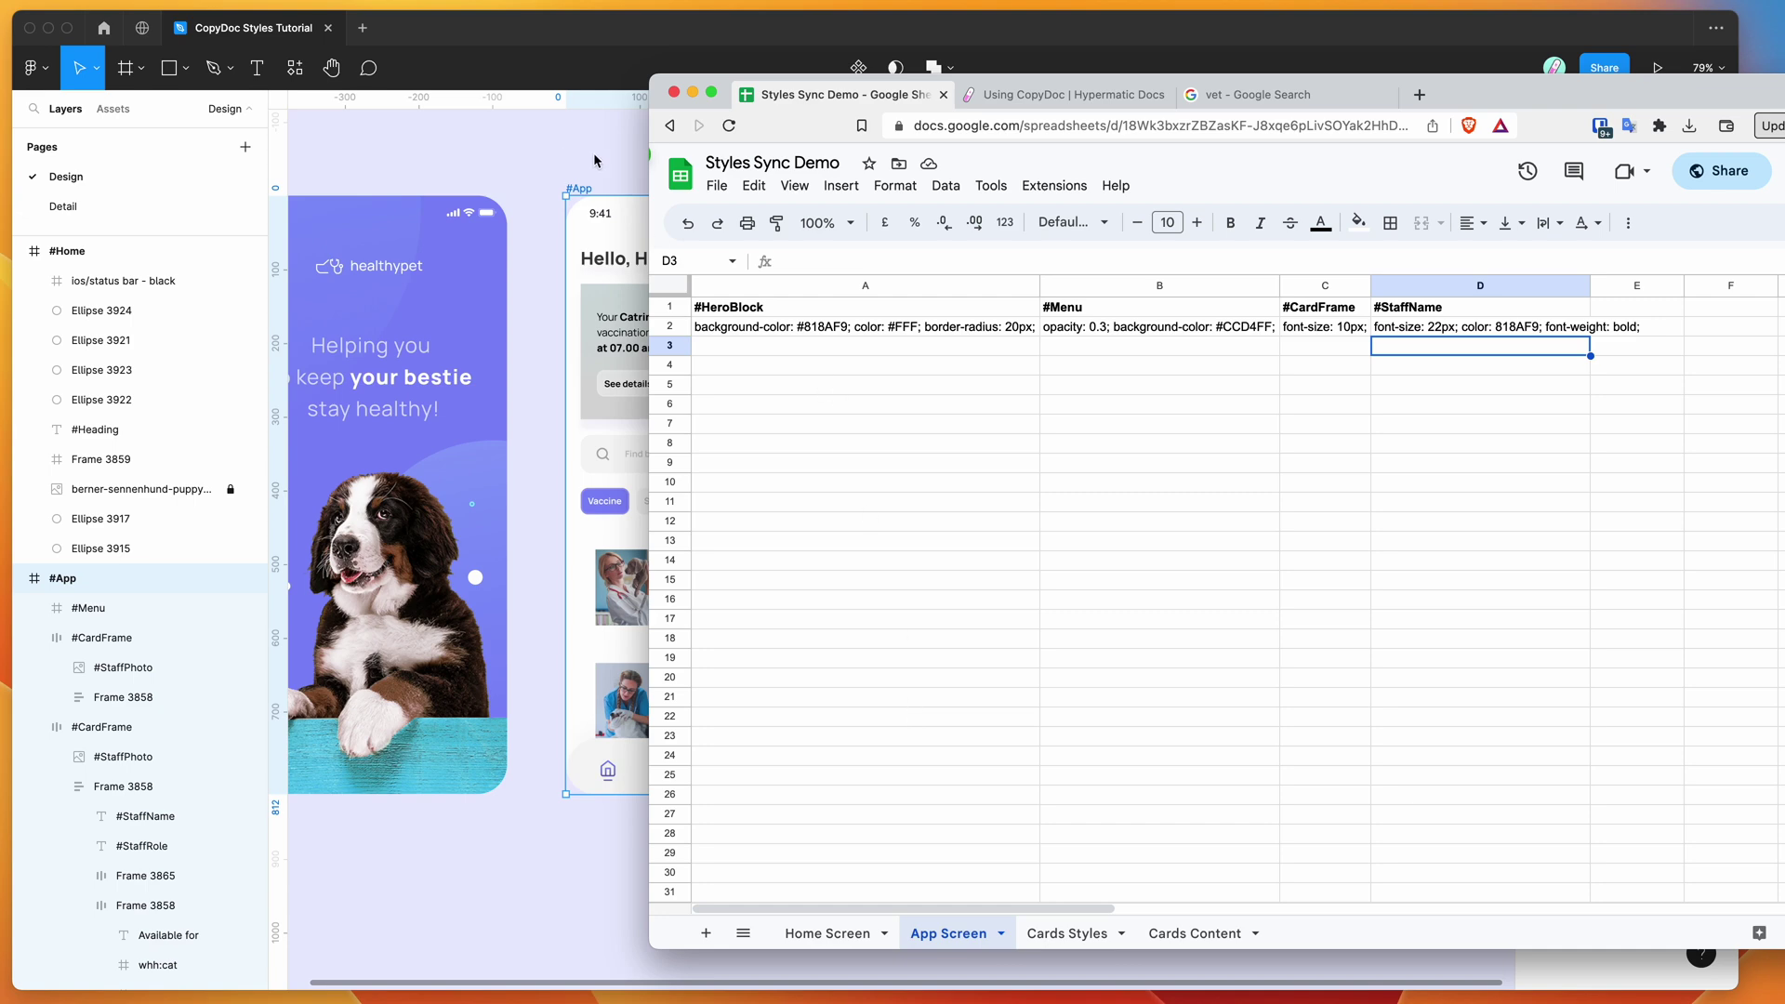
scroll(593, 154, right, 4)
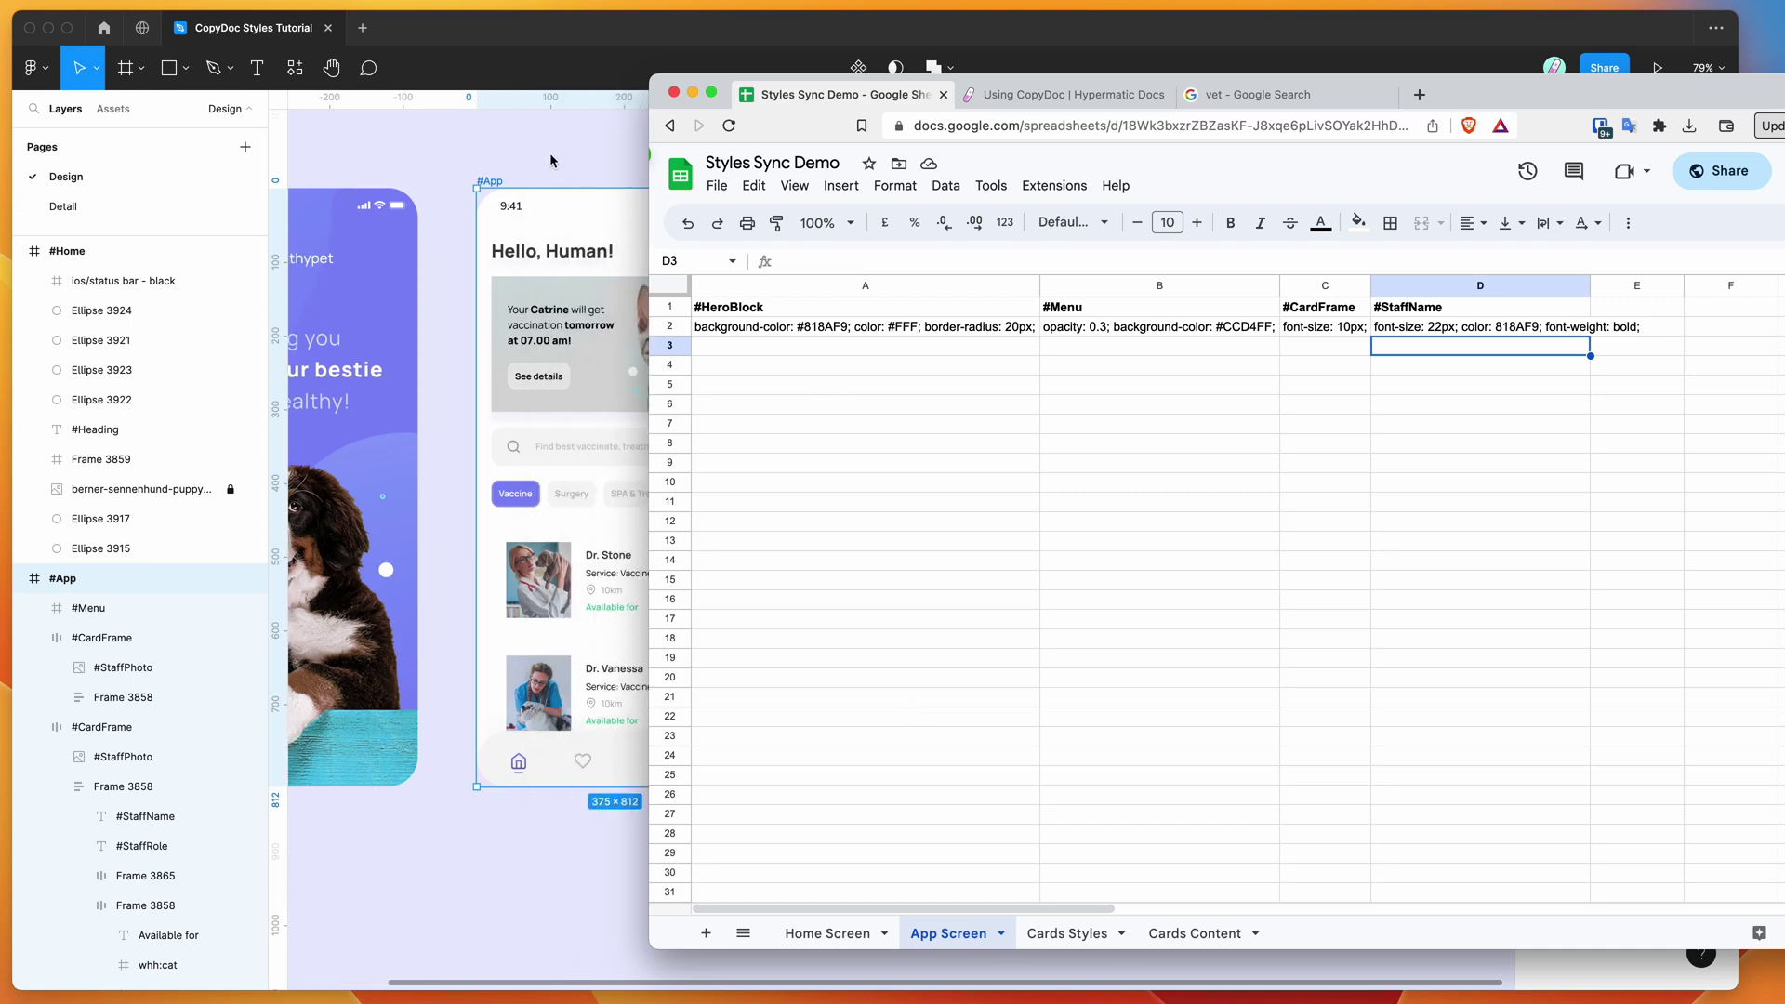
click(750, 295)
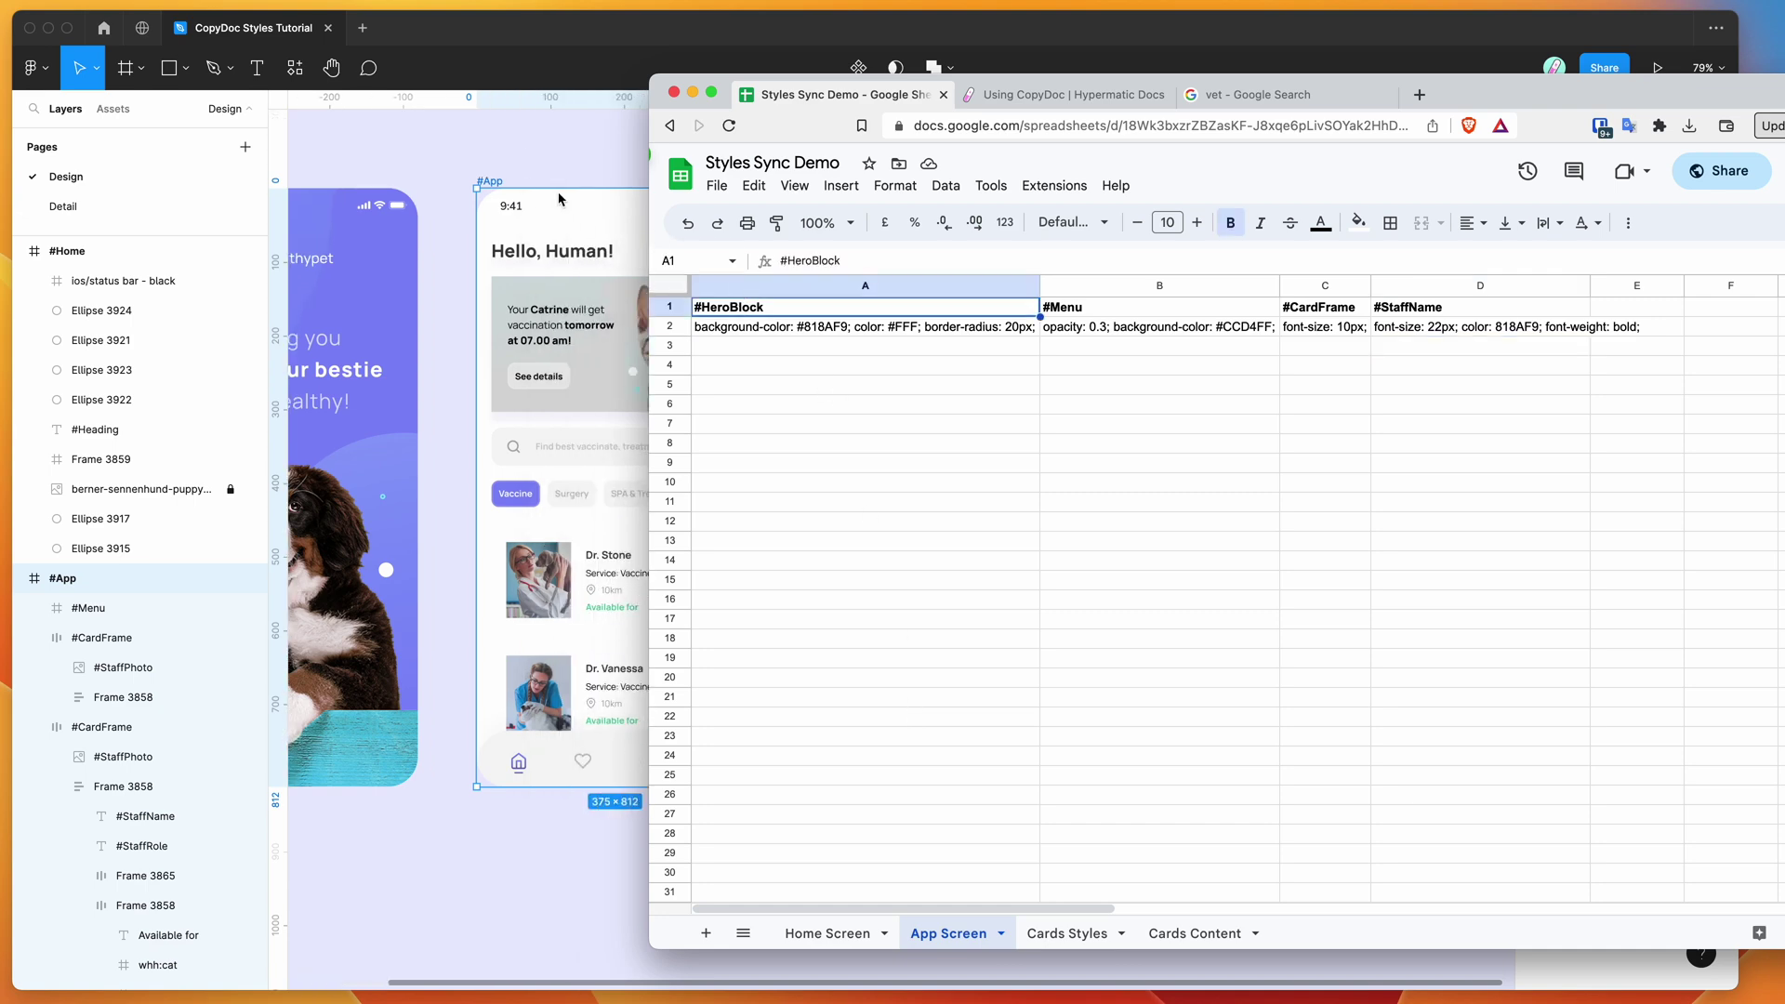
click(550, 172)
click(558, 307)
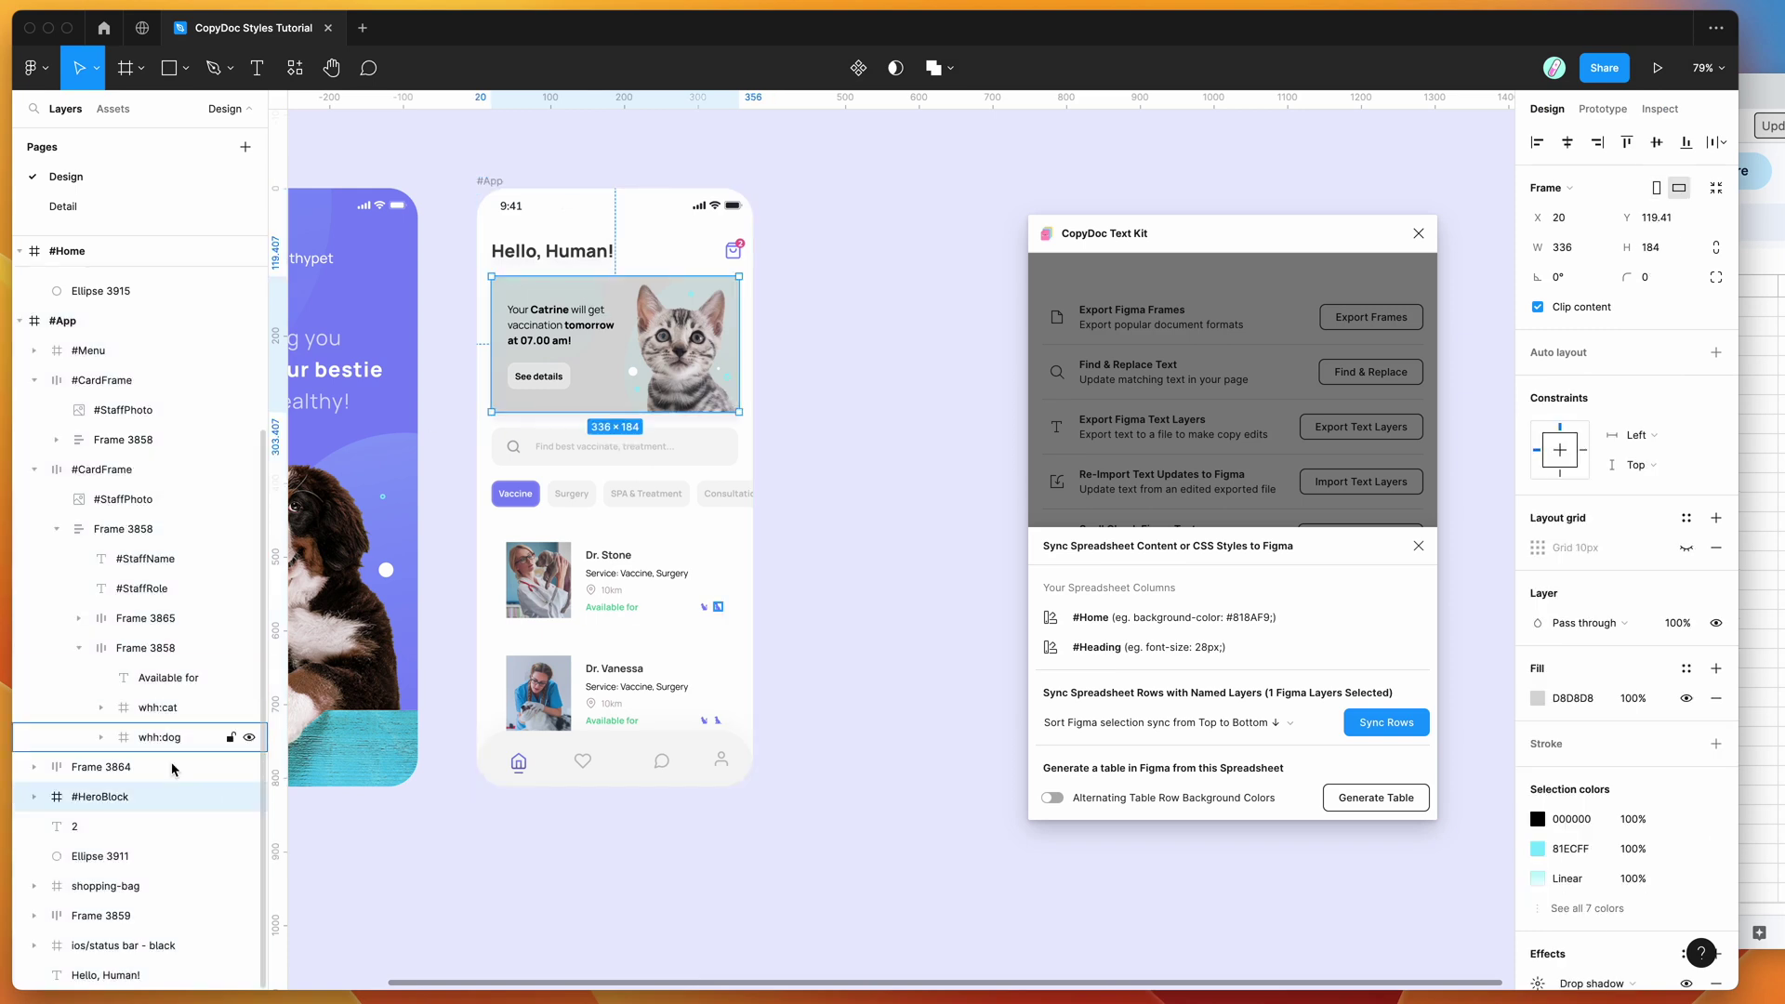
Step: Confirm the hero card layer is named #HeroBlock, then highlight the #HeroBlock header in cell A1
double_click(102, 796)
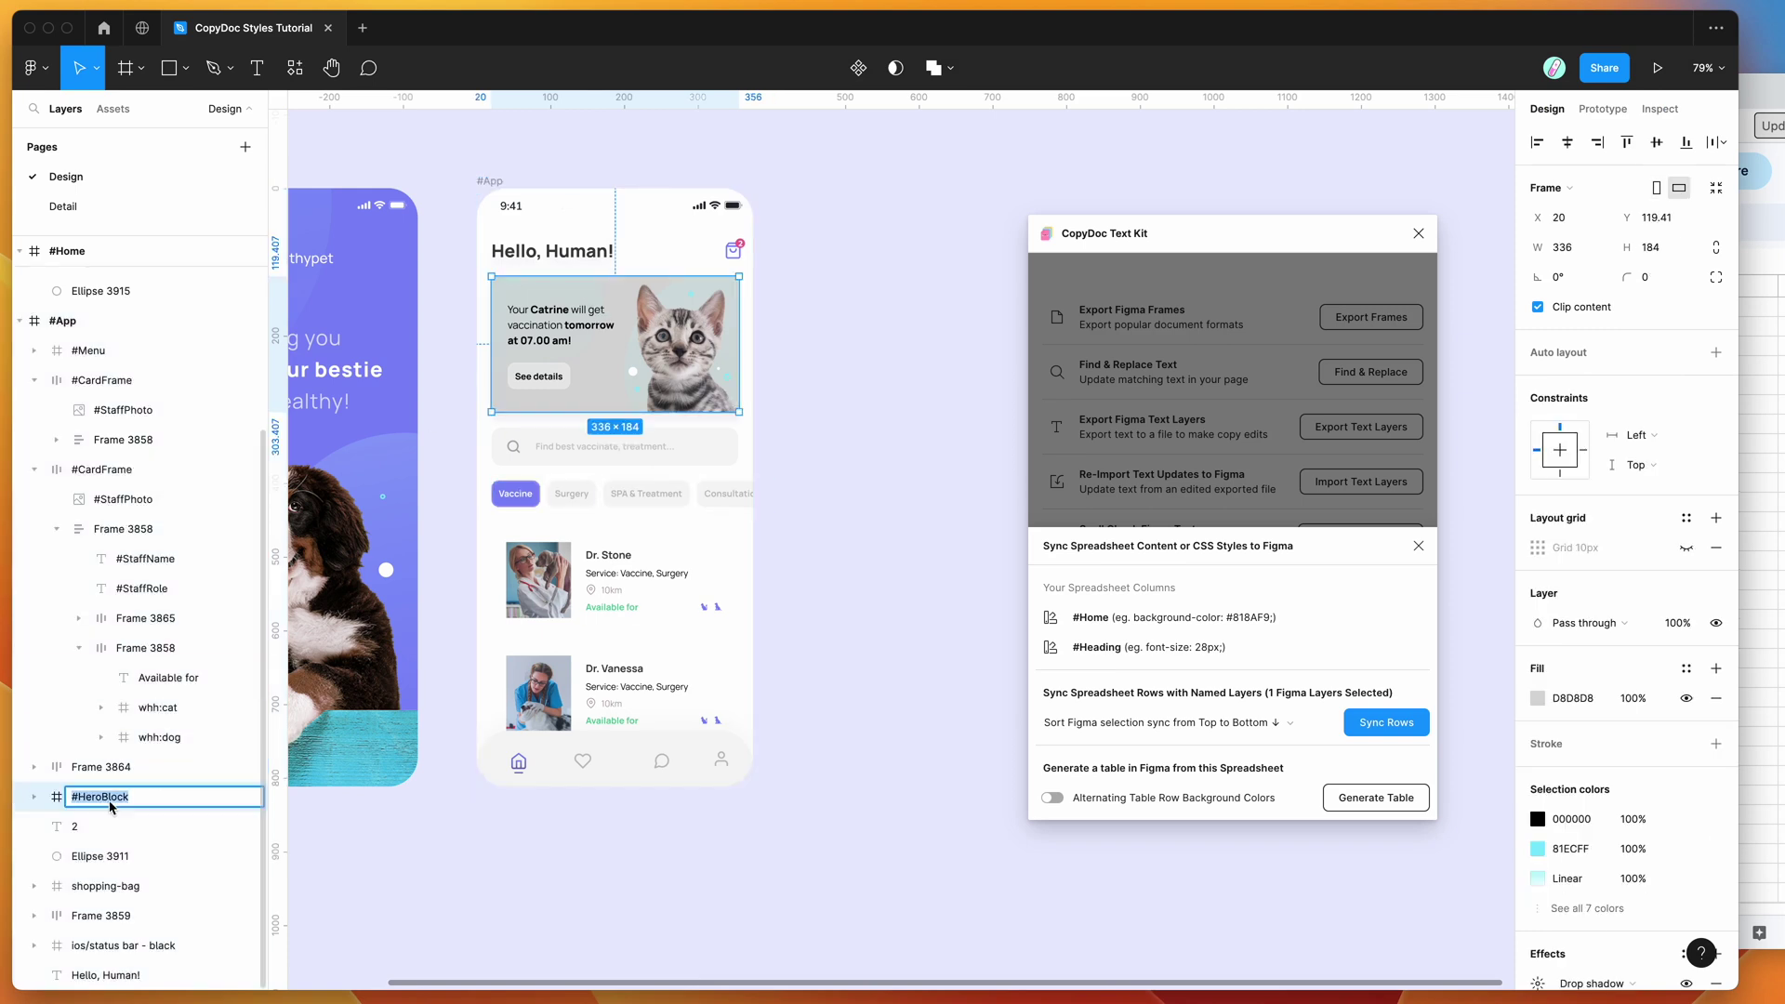
click(37, 801)
click(38, 801)
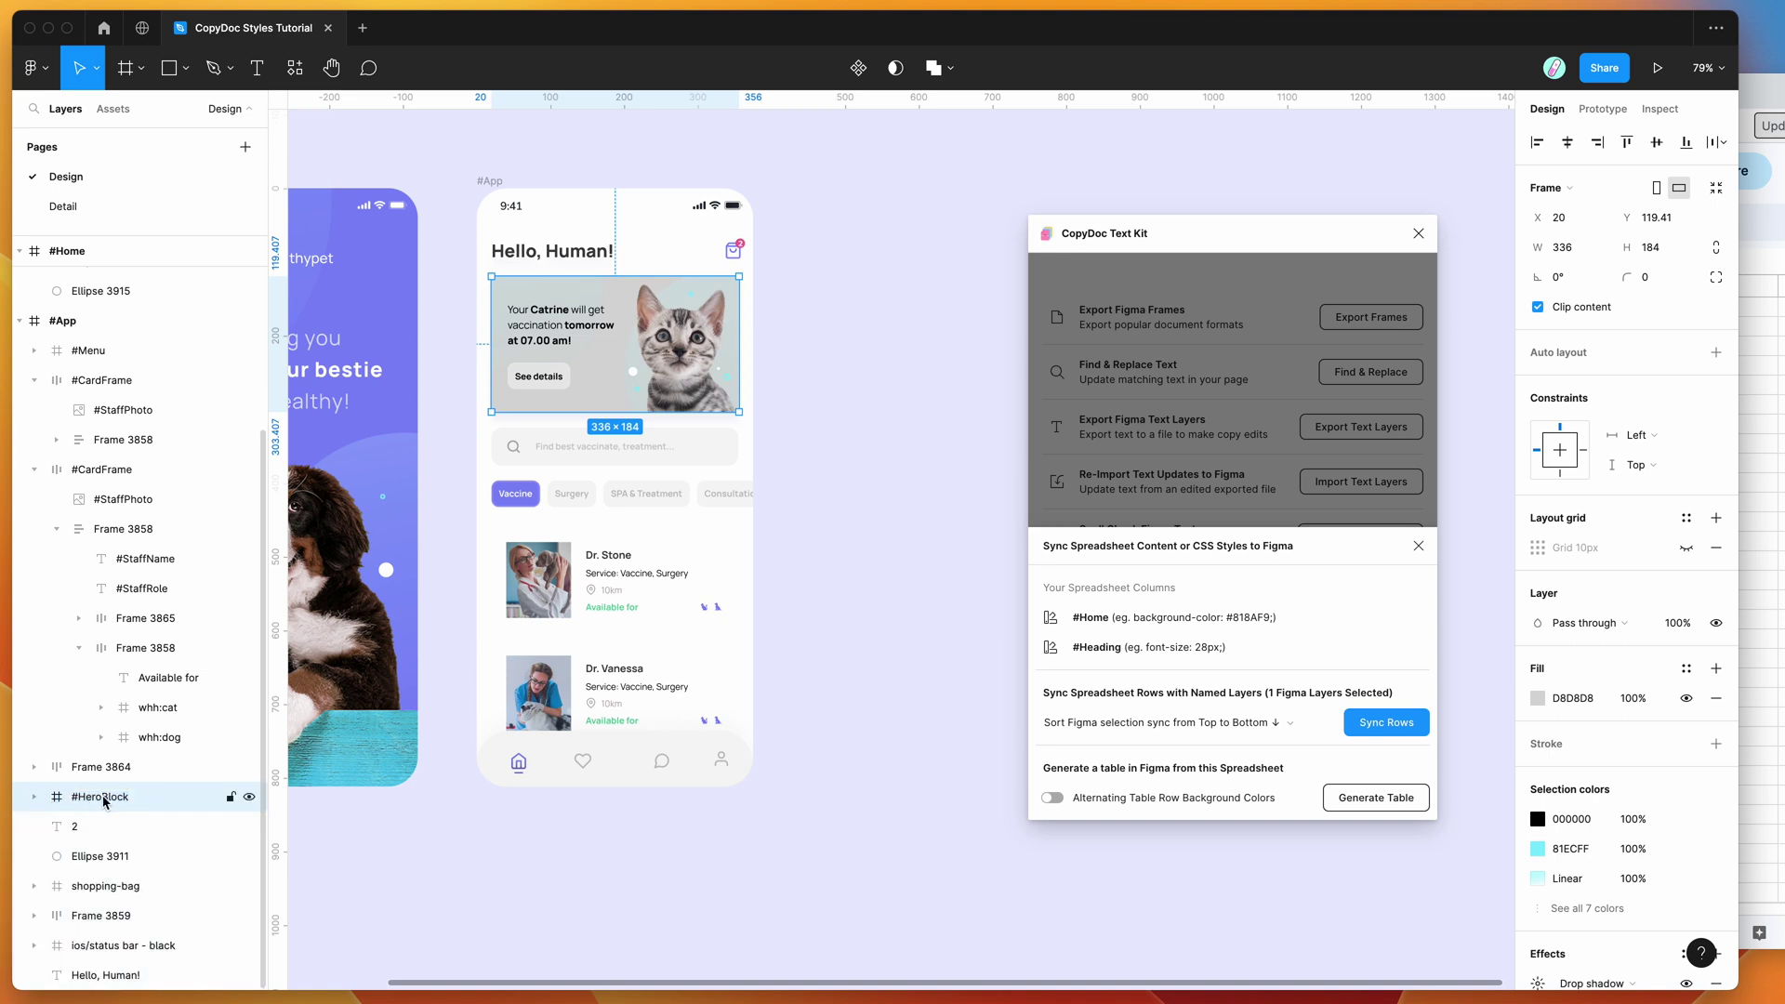
click(1767, 365)
double_click(757, 316)
drag(808, 310, 684, 309)
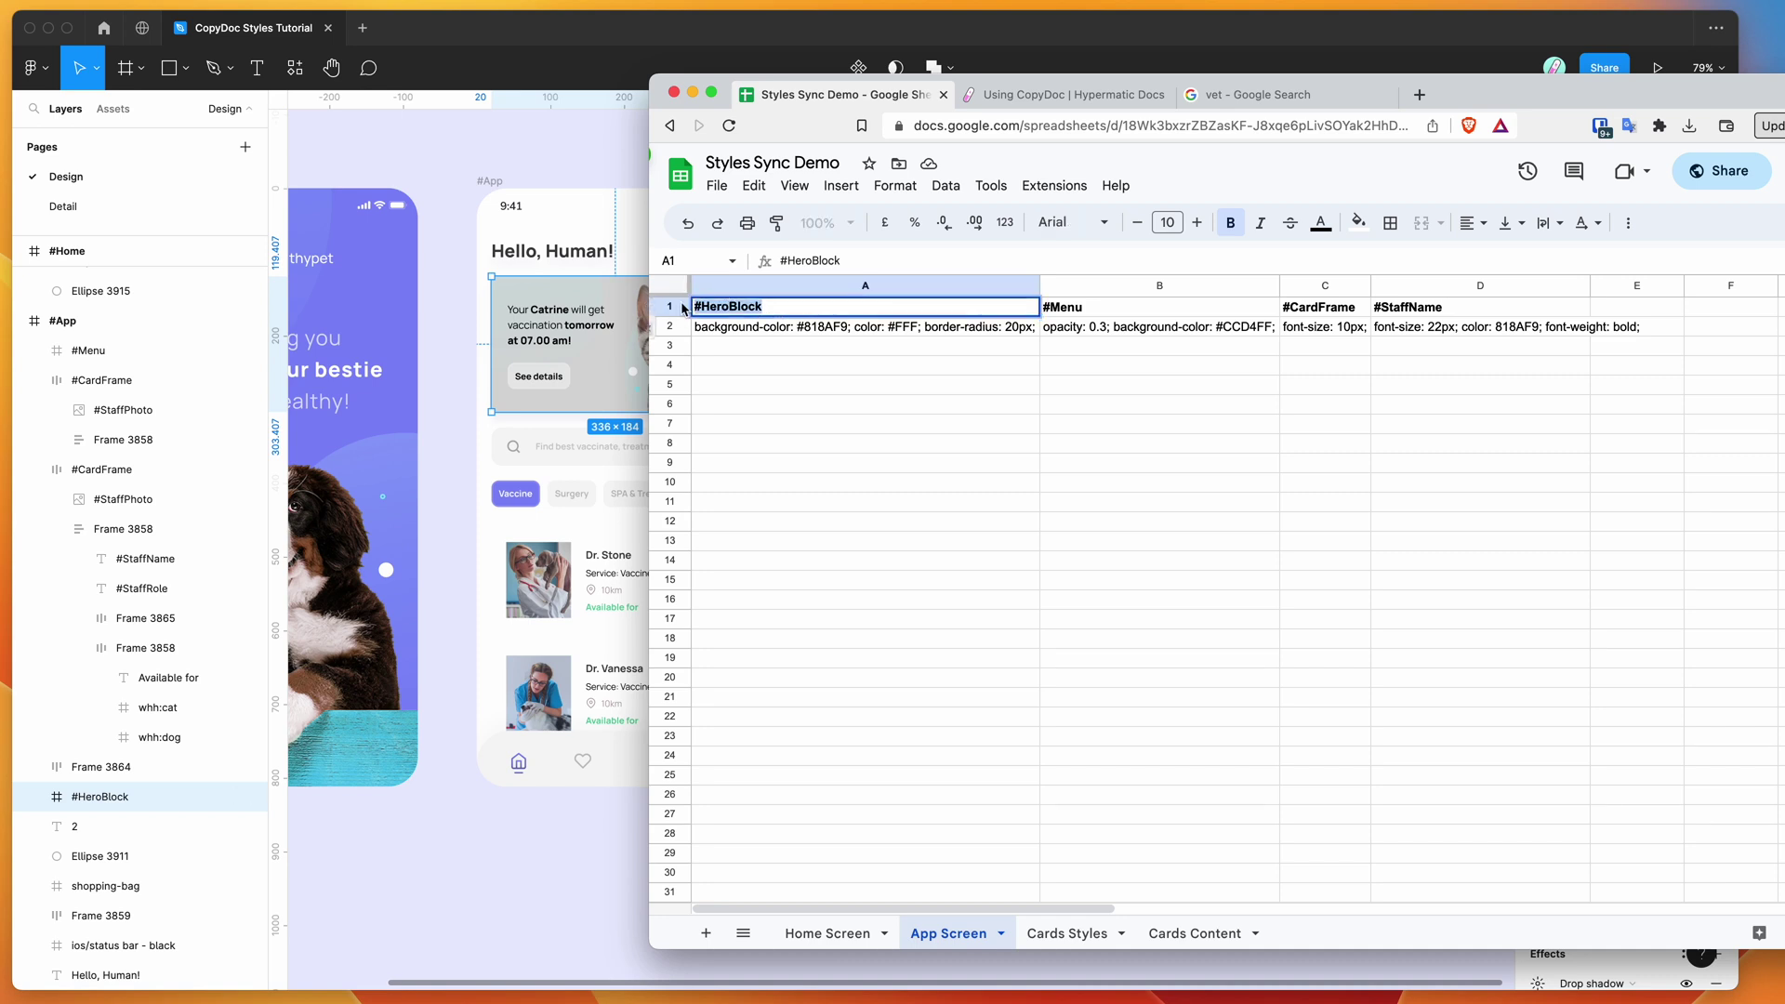
Step: Review A2's #HeroBlock rule (#818AF9 background, FFF text) without changes, then scroll right
click(777, 328)
double_click(795, 328)
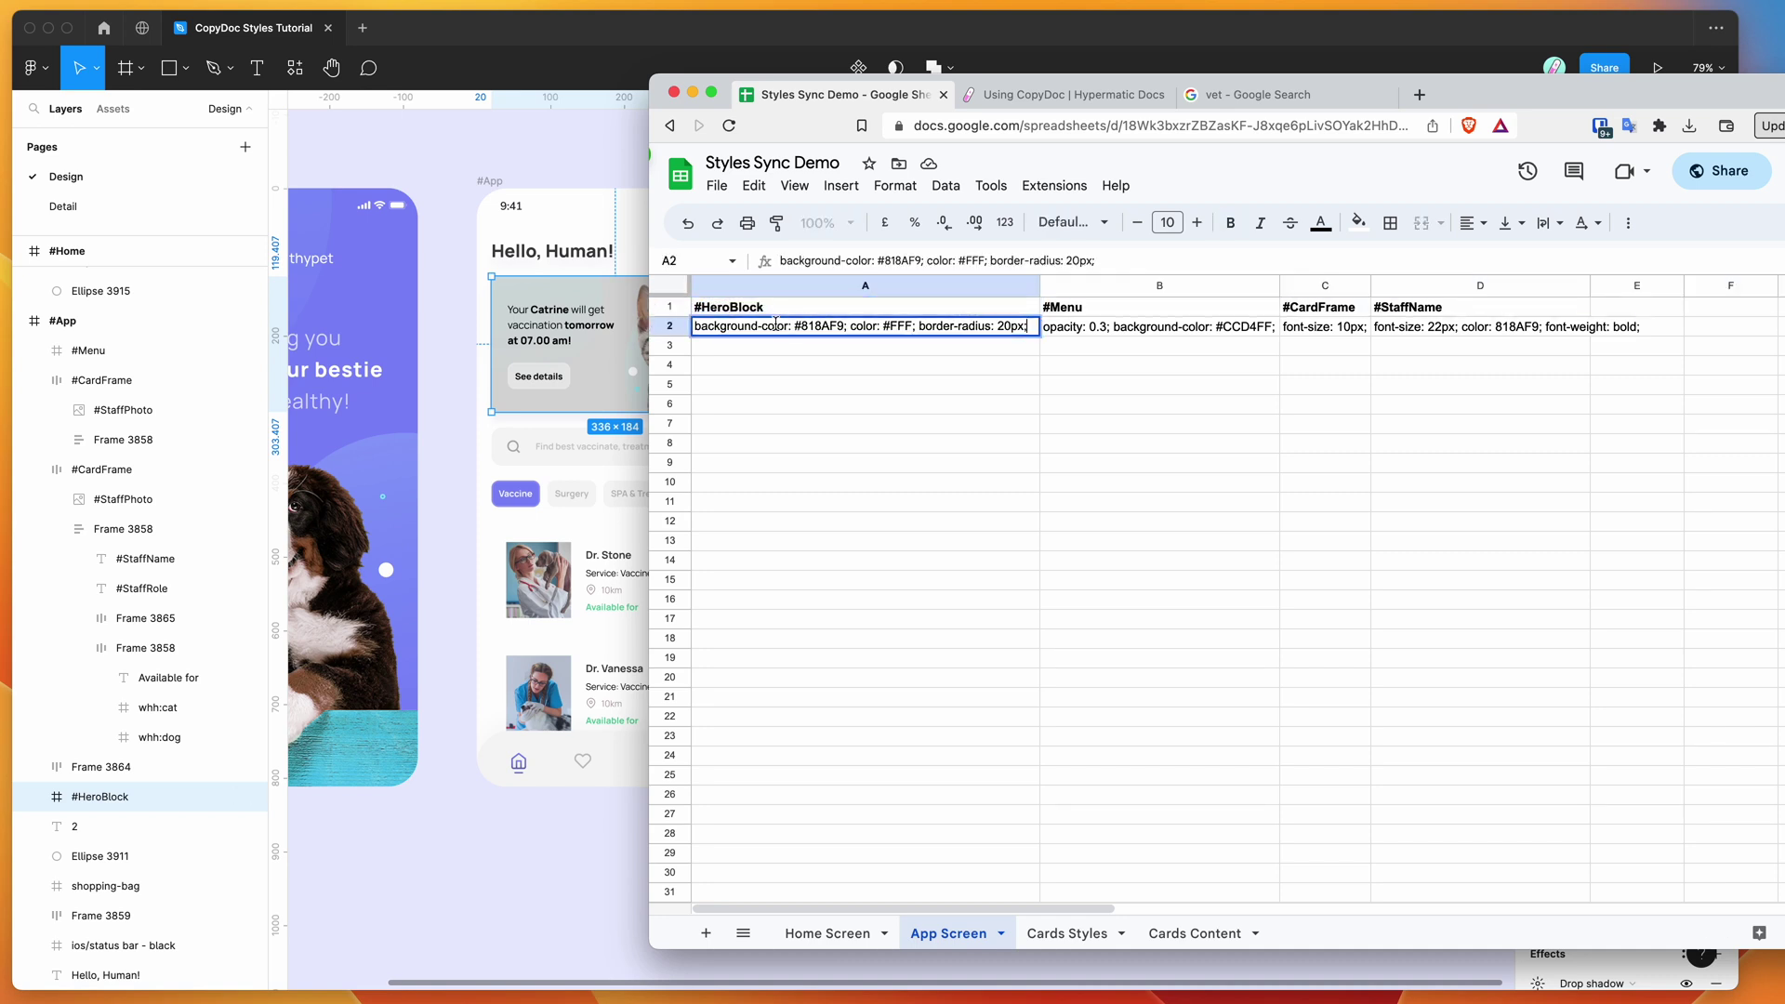
drag(790, 327, 684, 333)
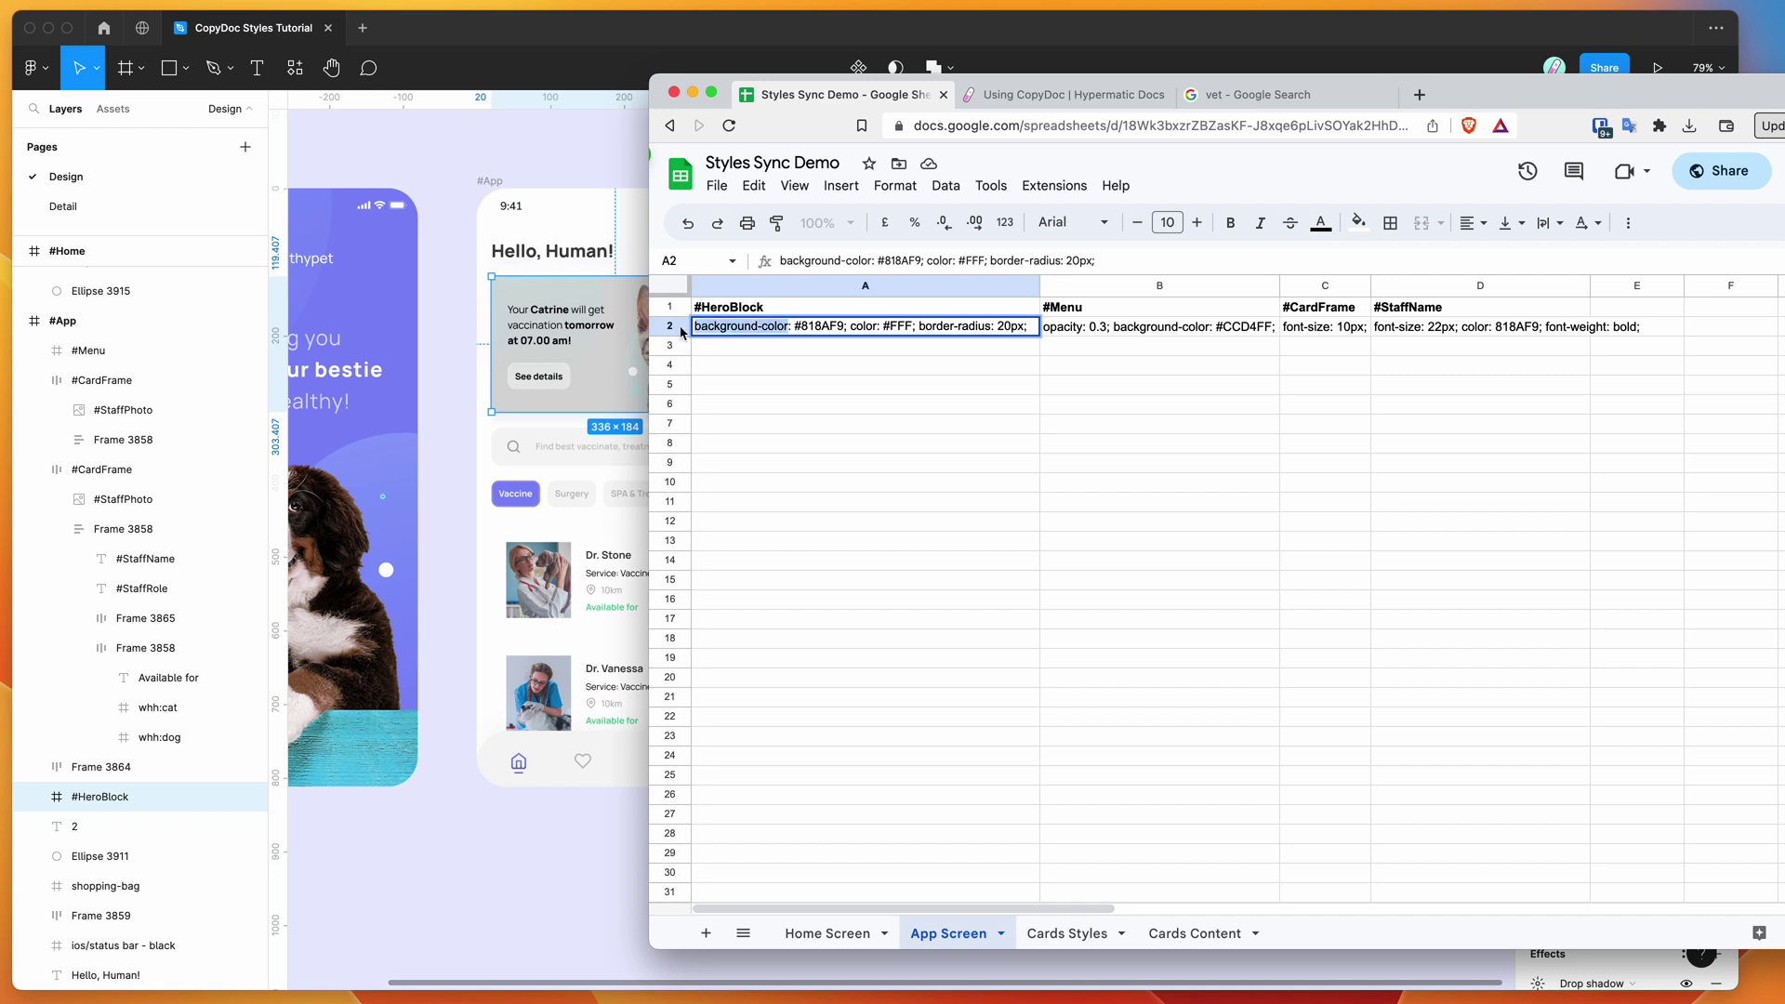
double_click(818, 326)
click(832, 327)
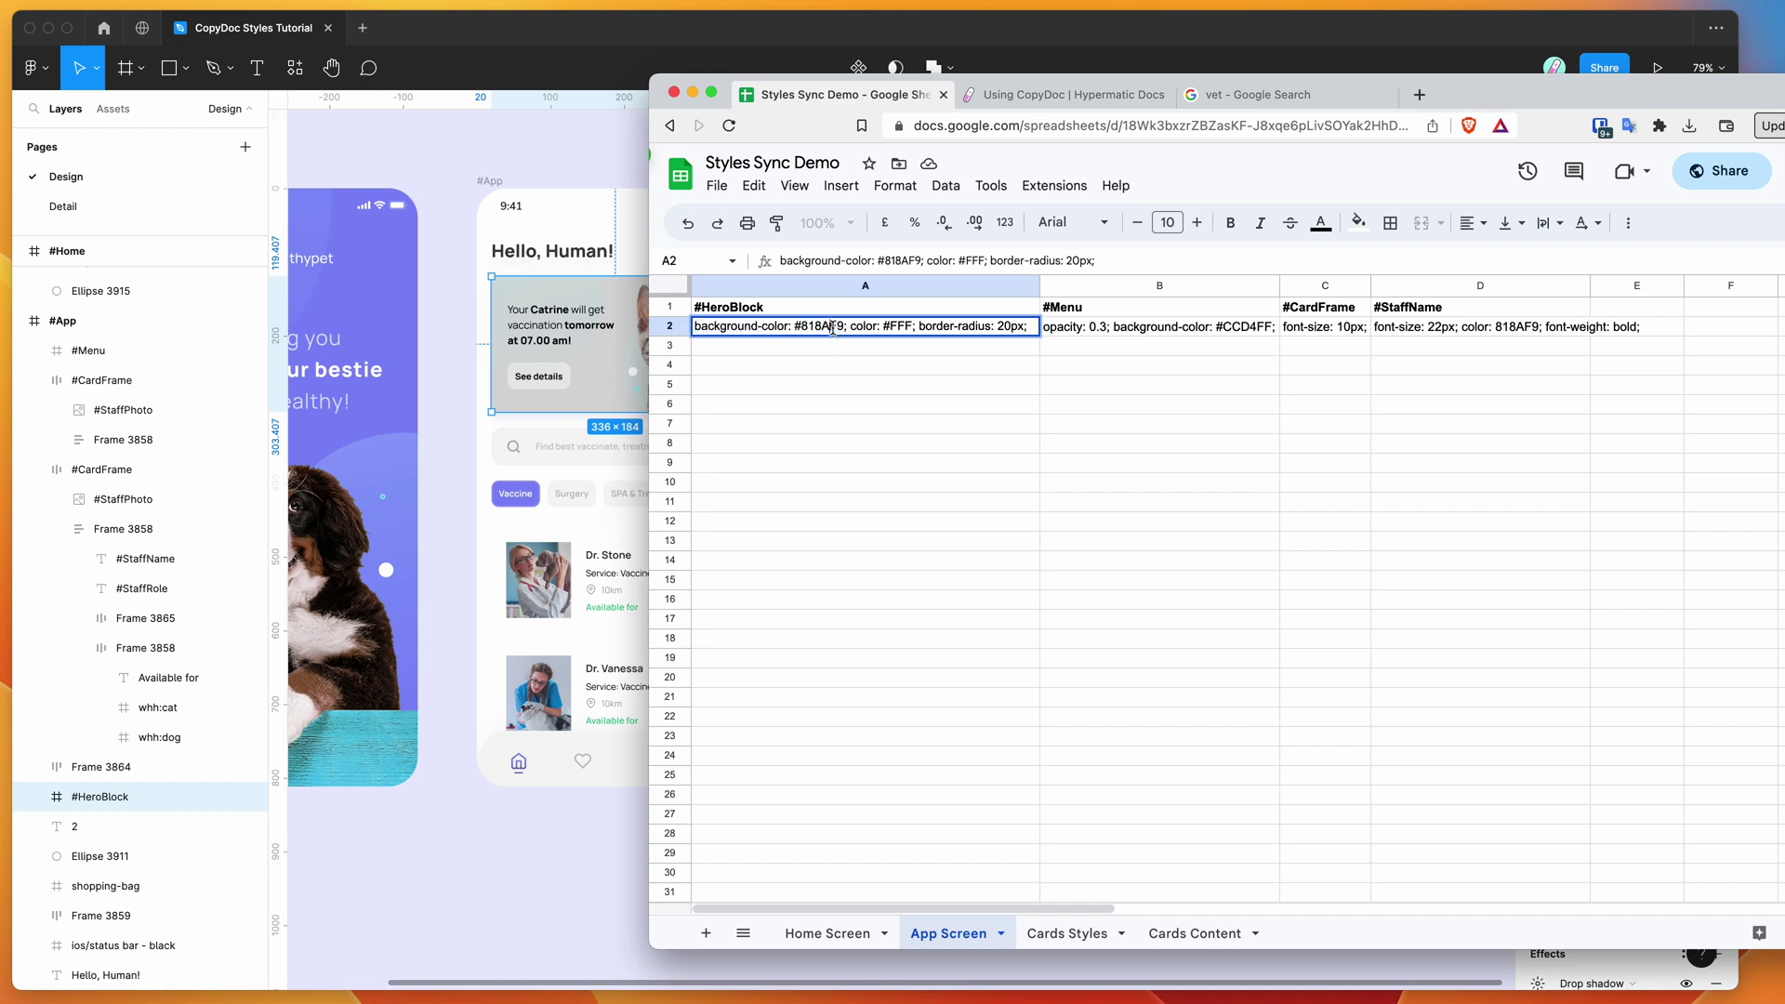
double_click(894, 327)
click(894, 305)
click(760, 353)
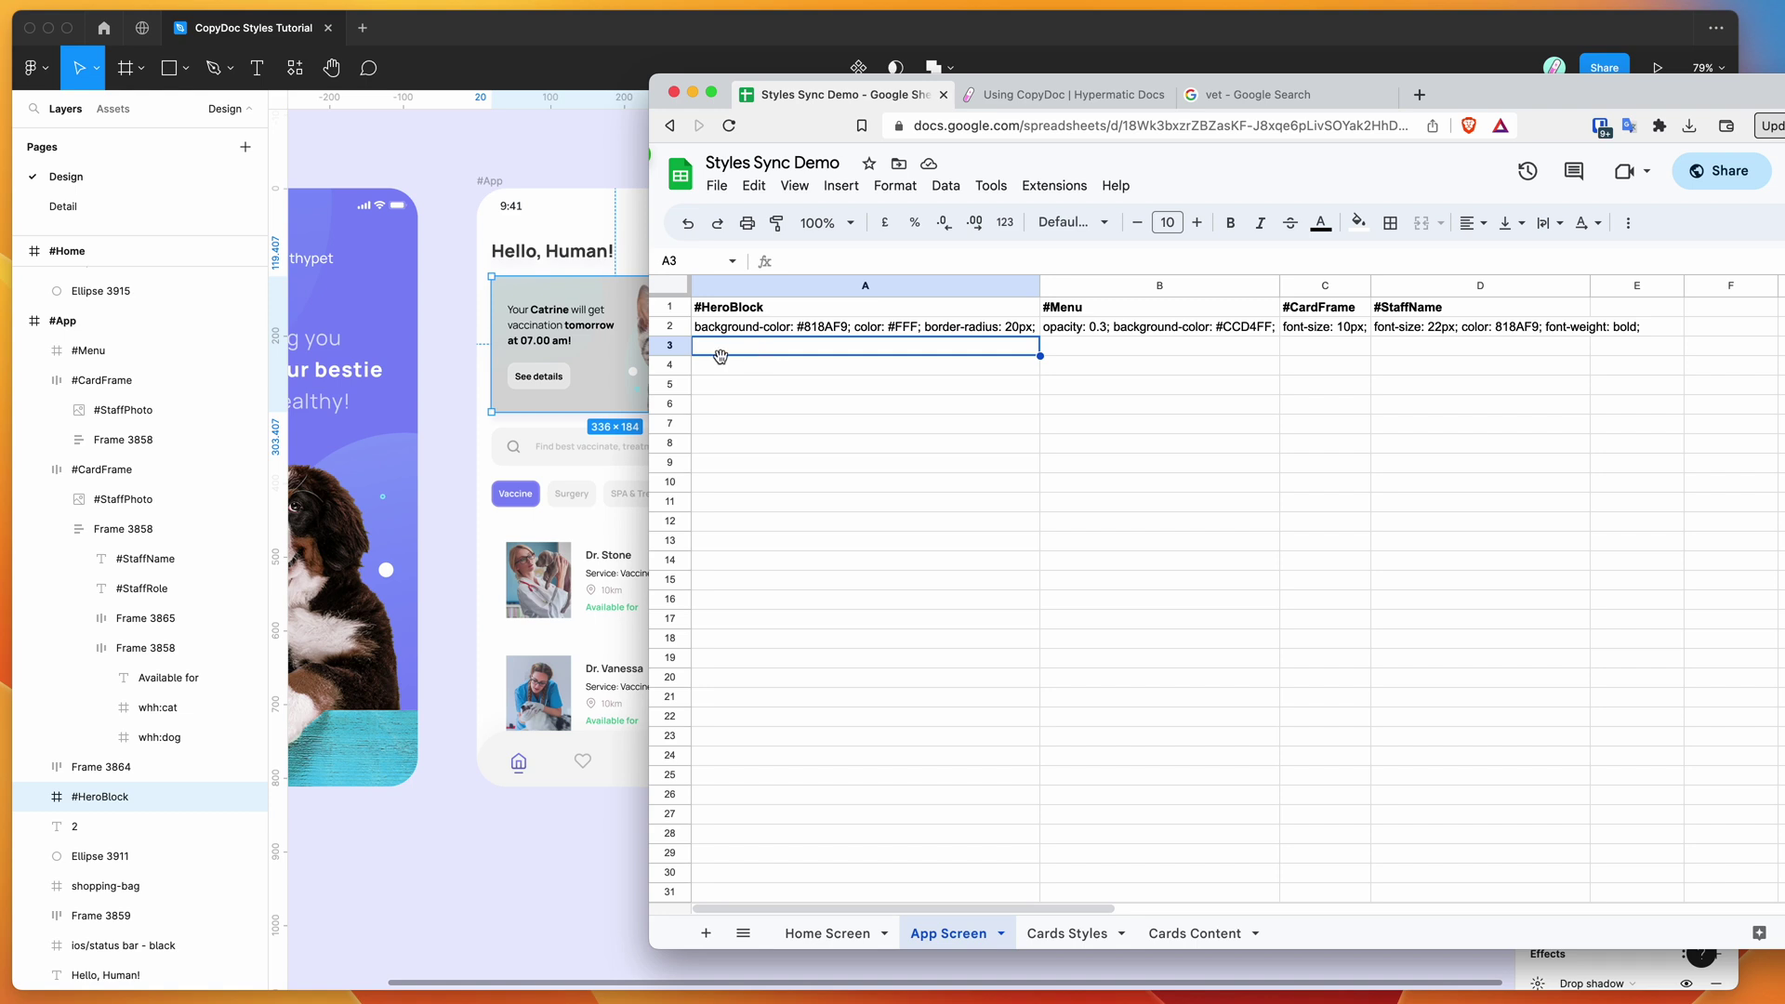
scroll(540, 448, right, 3)
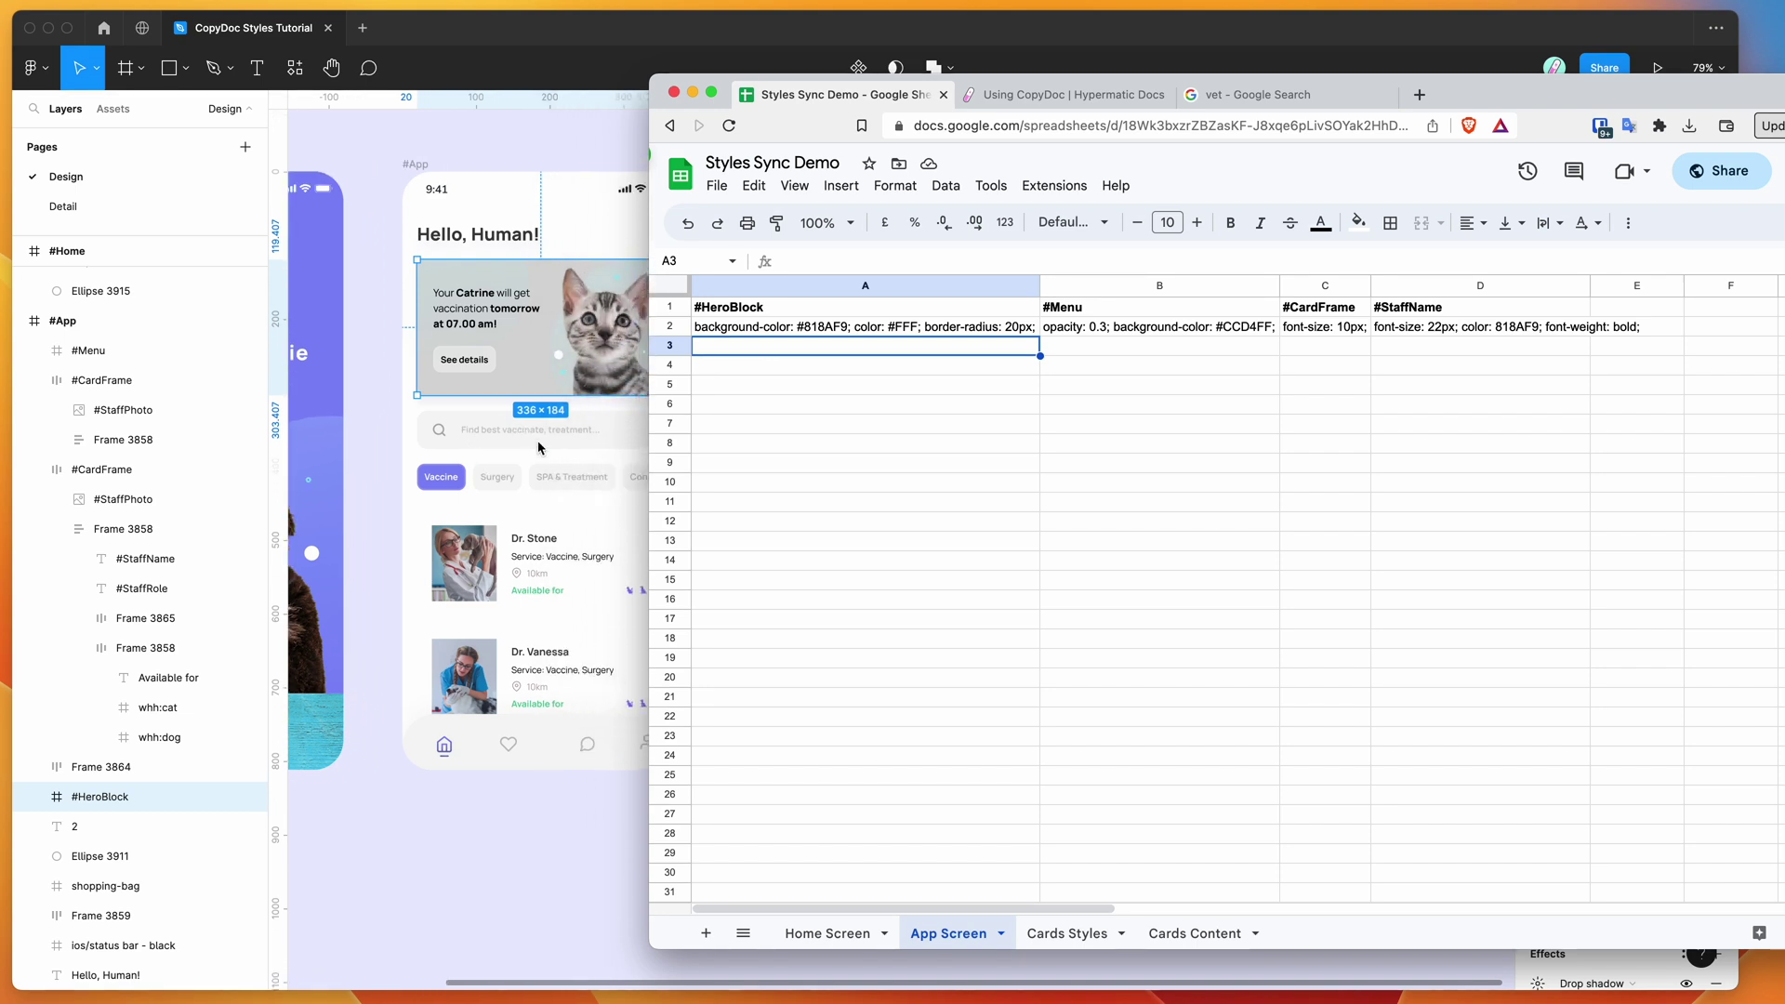
Step: Highlight the #StaffName header text in cell D1
click(1405, 311)
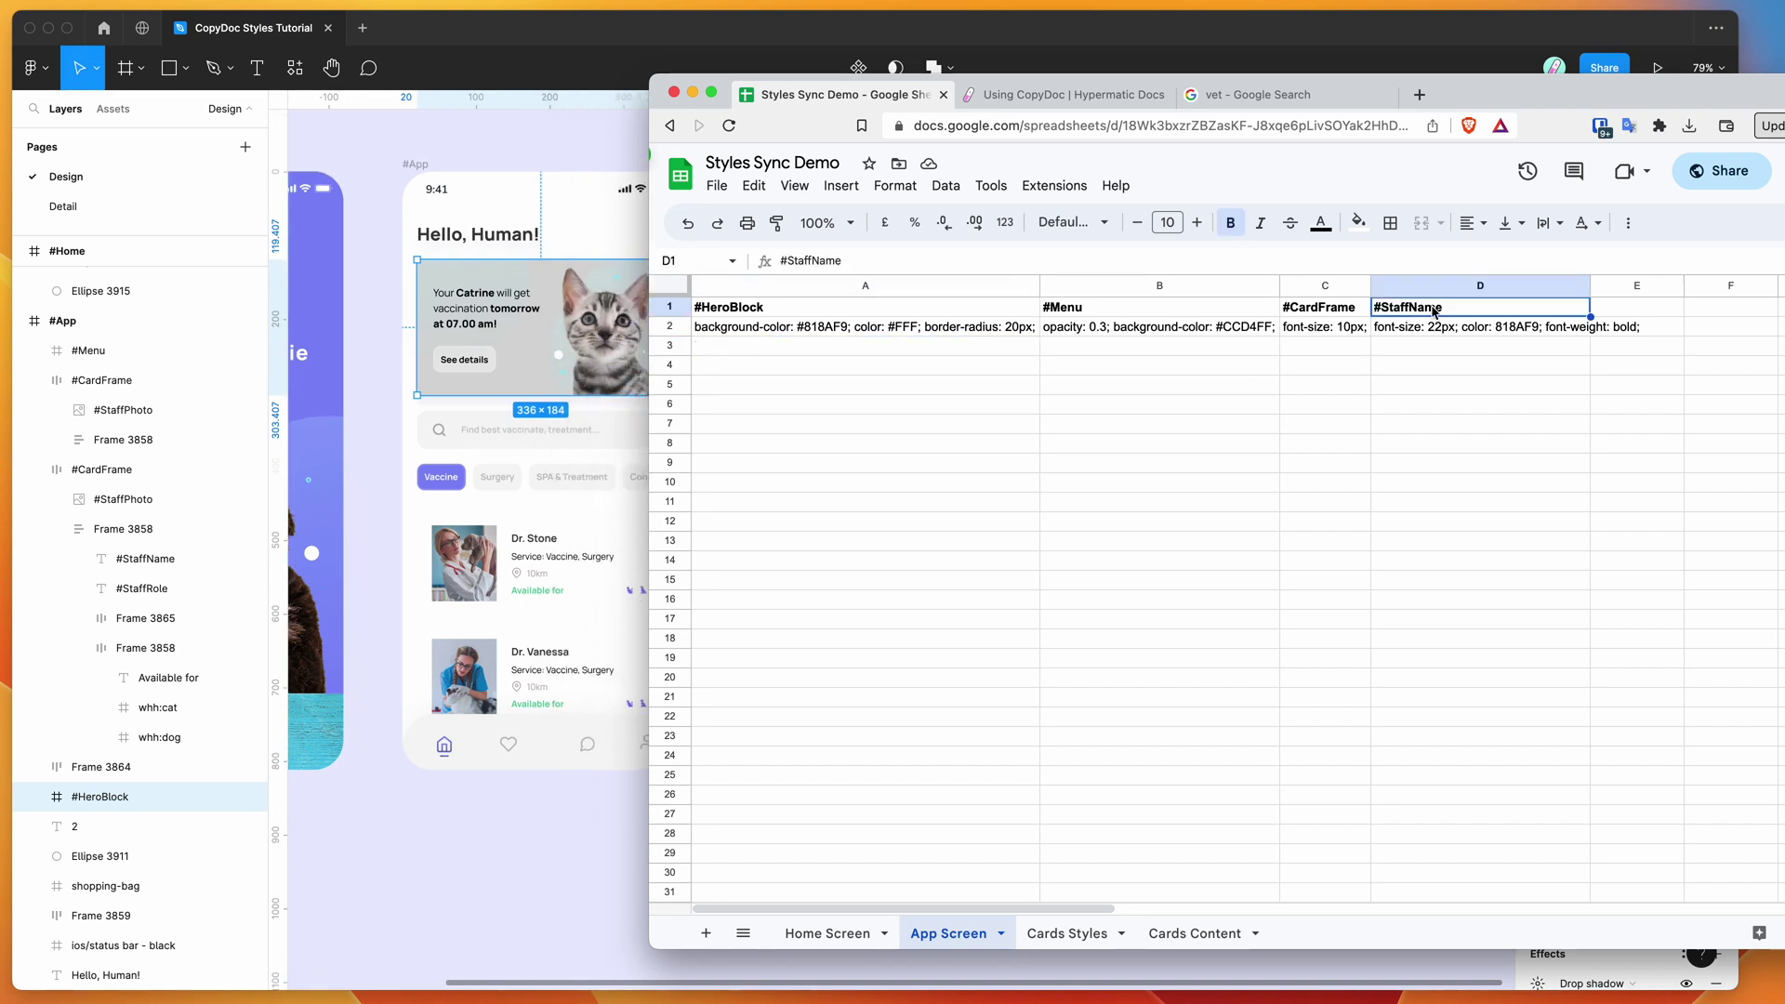
double_click(1436, 313)
drag(1464, 307, 1327, 312)
Step: In Figma, confirm #StaffName is Dr. Stone's name layer, then select D2 in Sheets
click(482, 545)
click(541, 553)
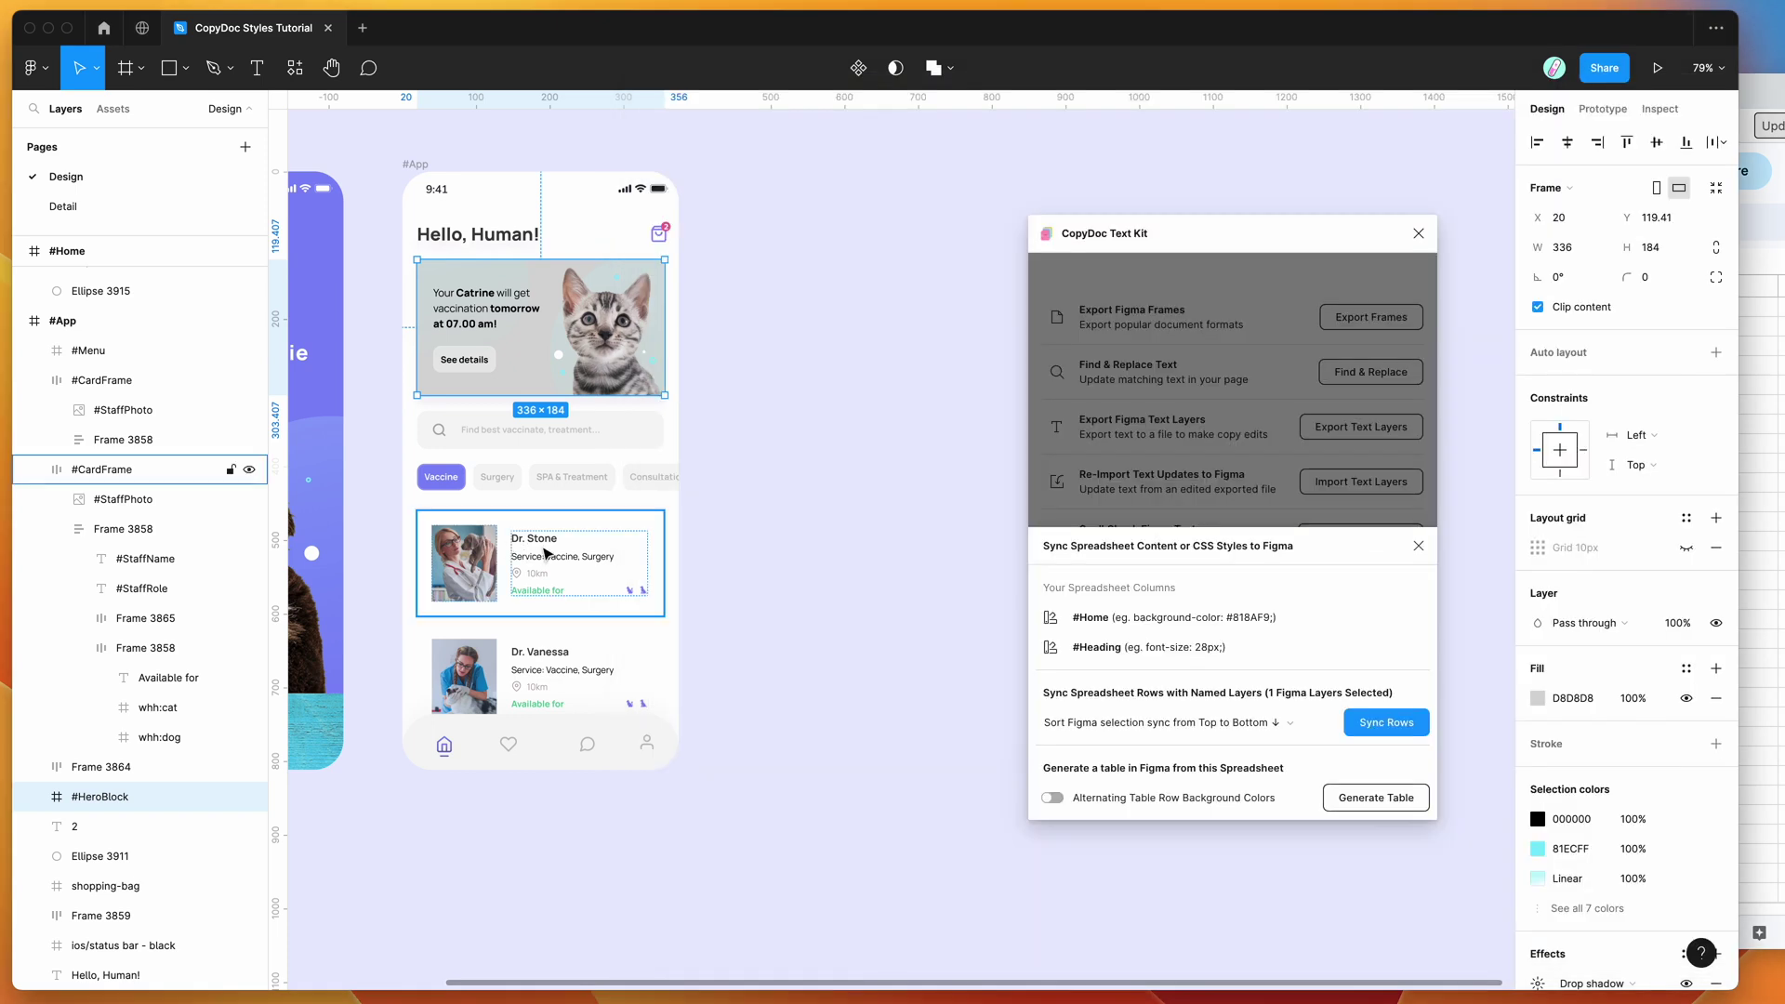
click(541, 549)
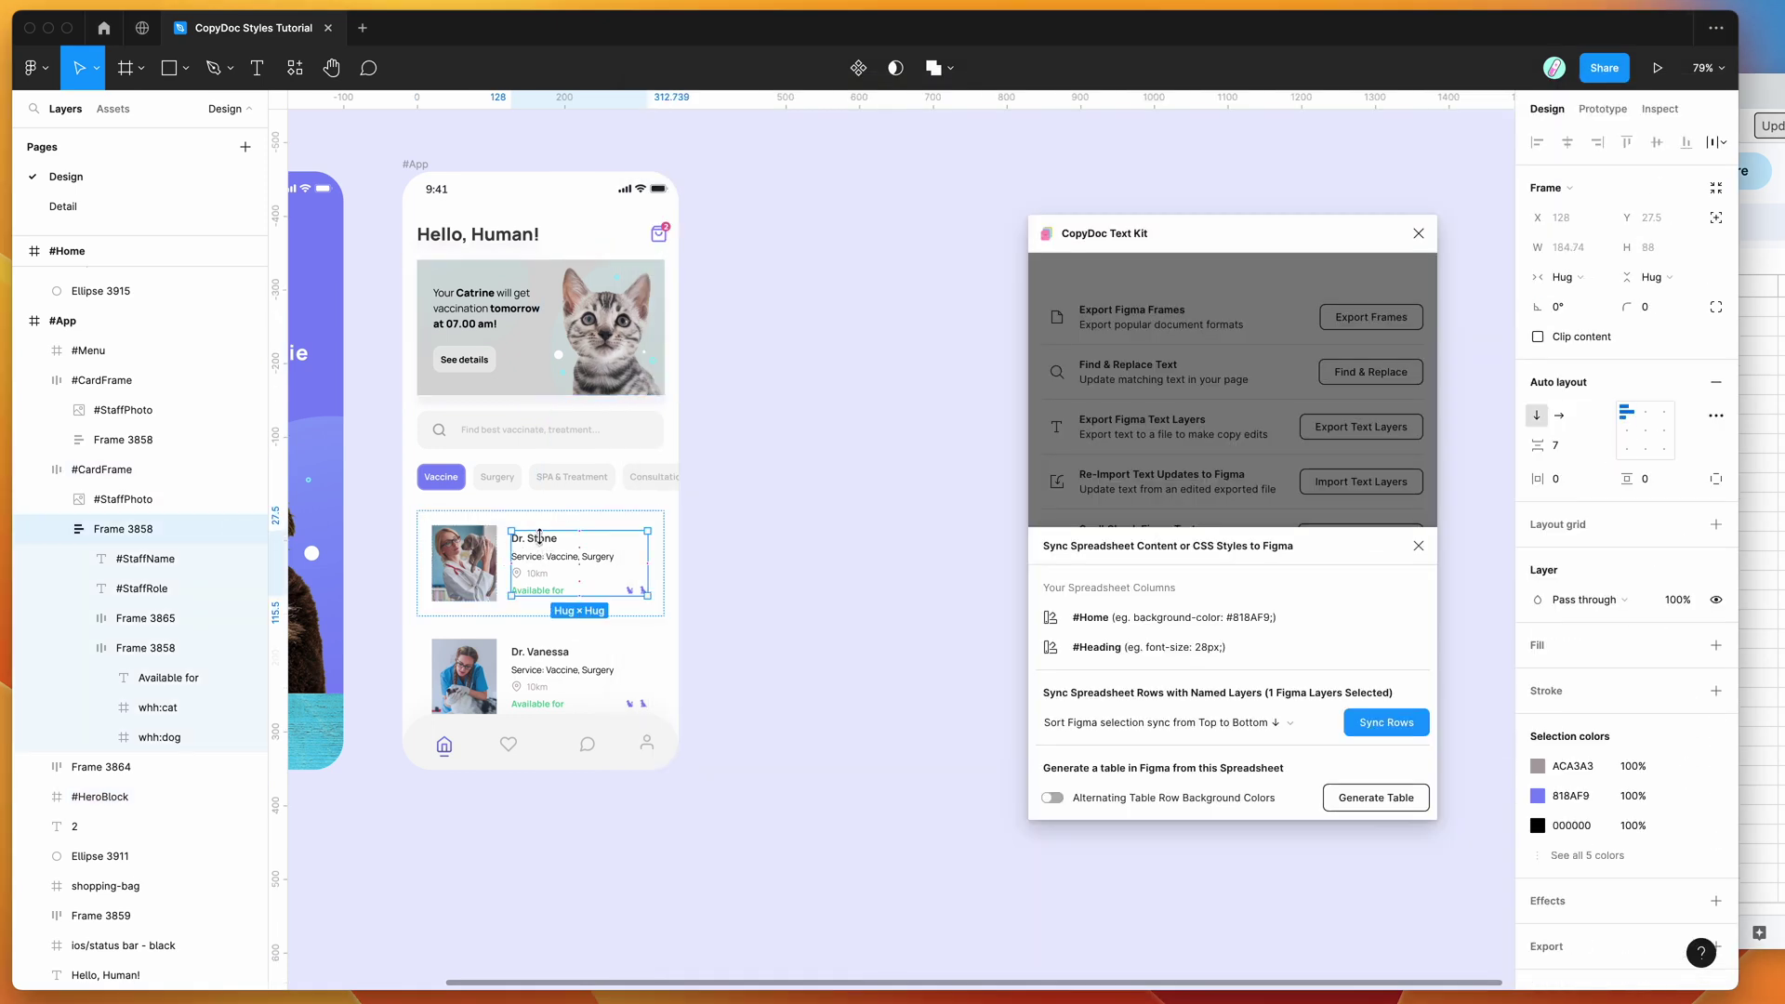
click(160, 561)
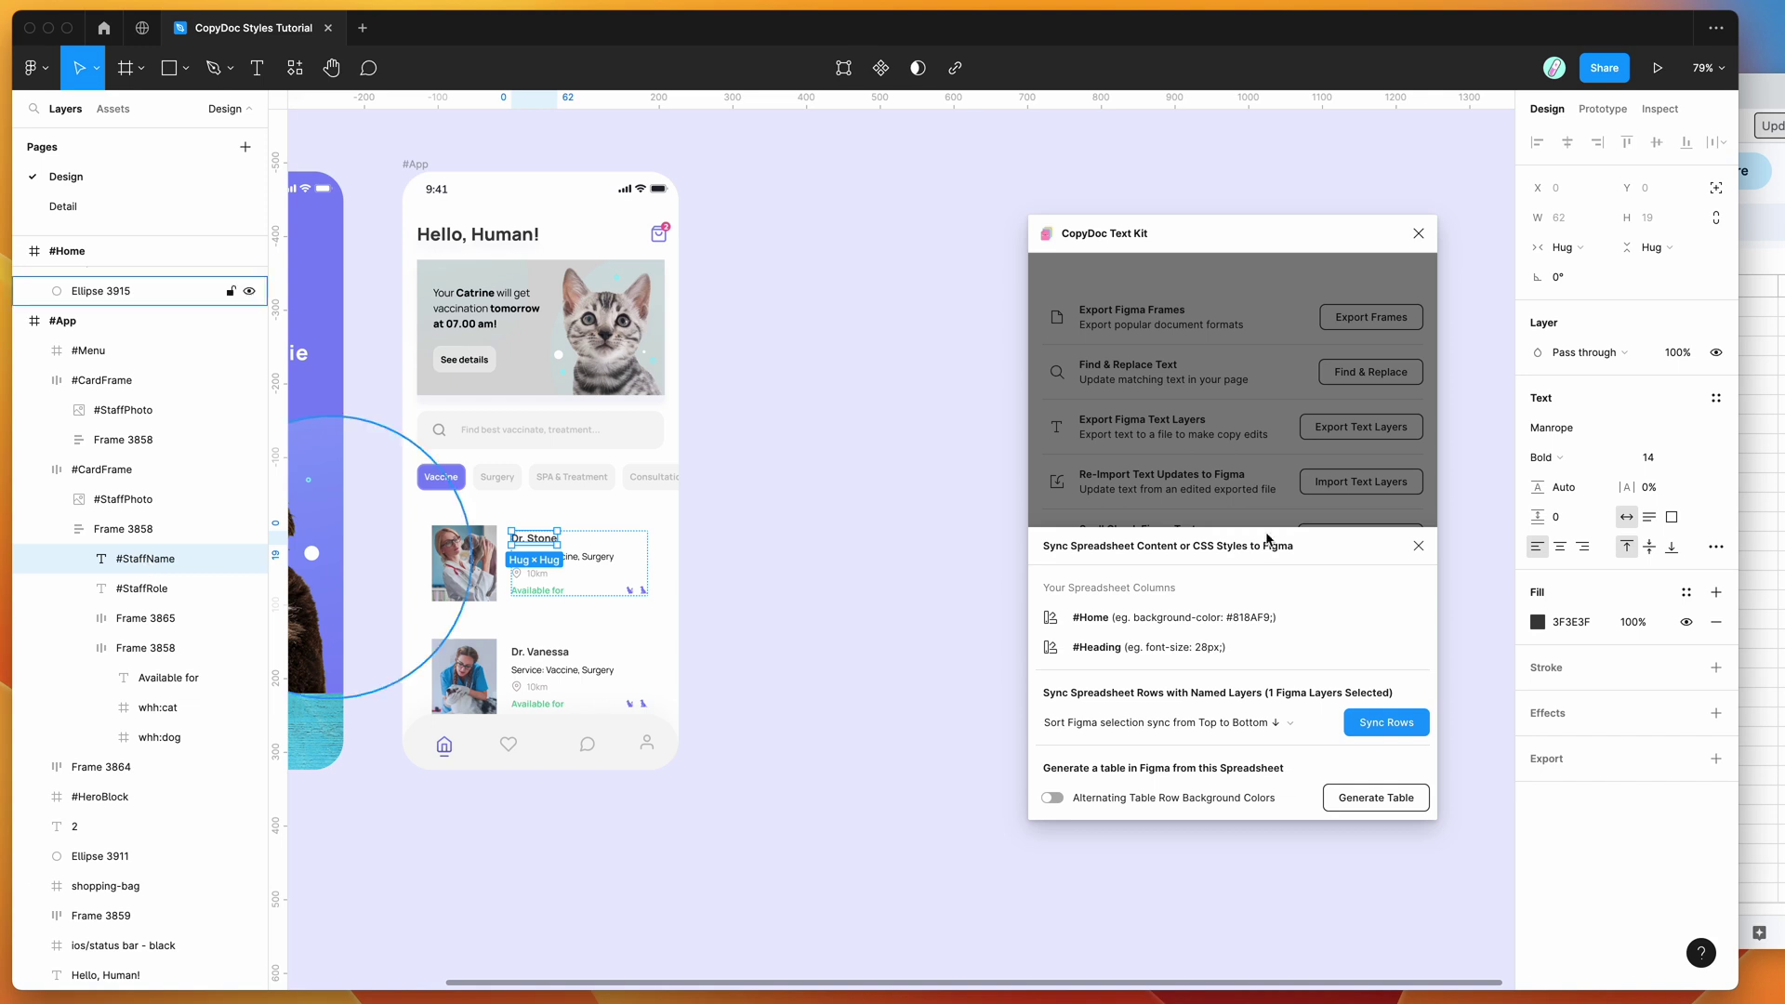
click(1777, 544)
click(1488, 330)
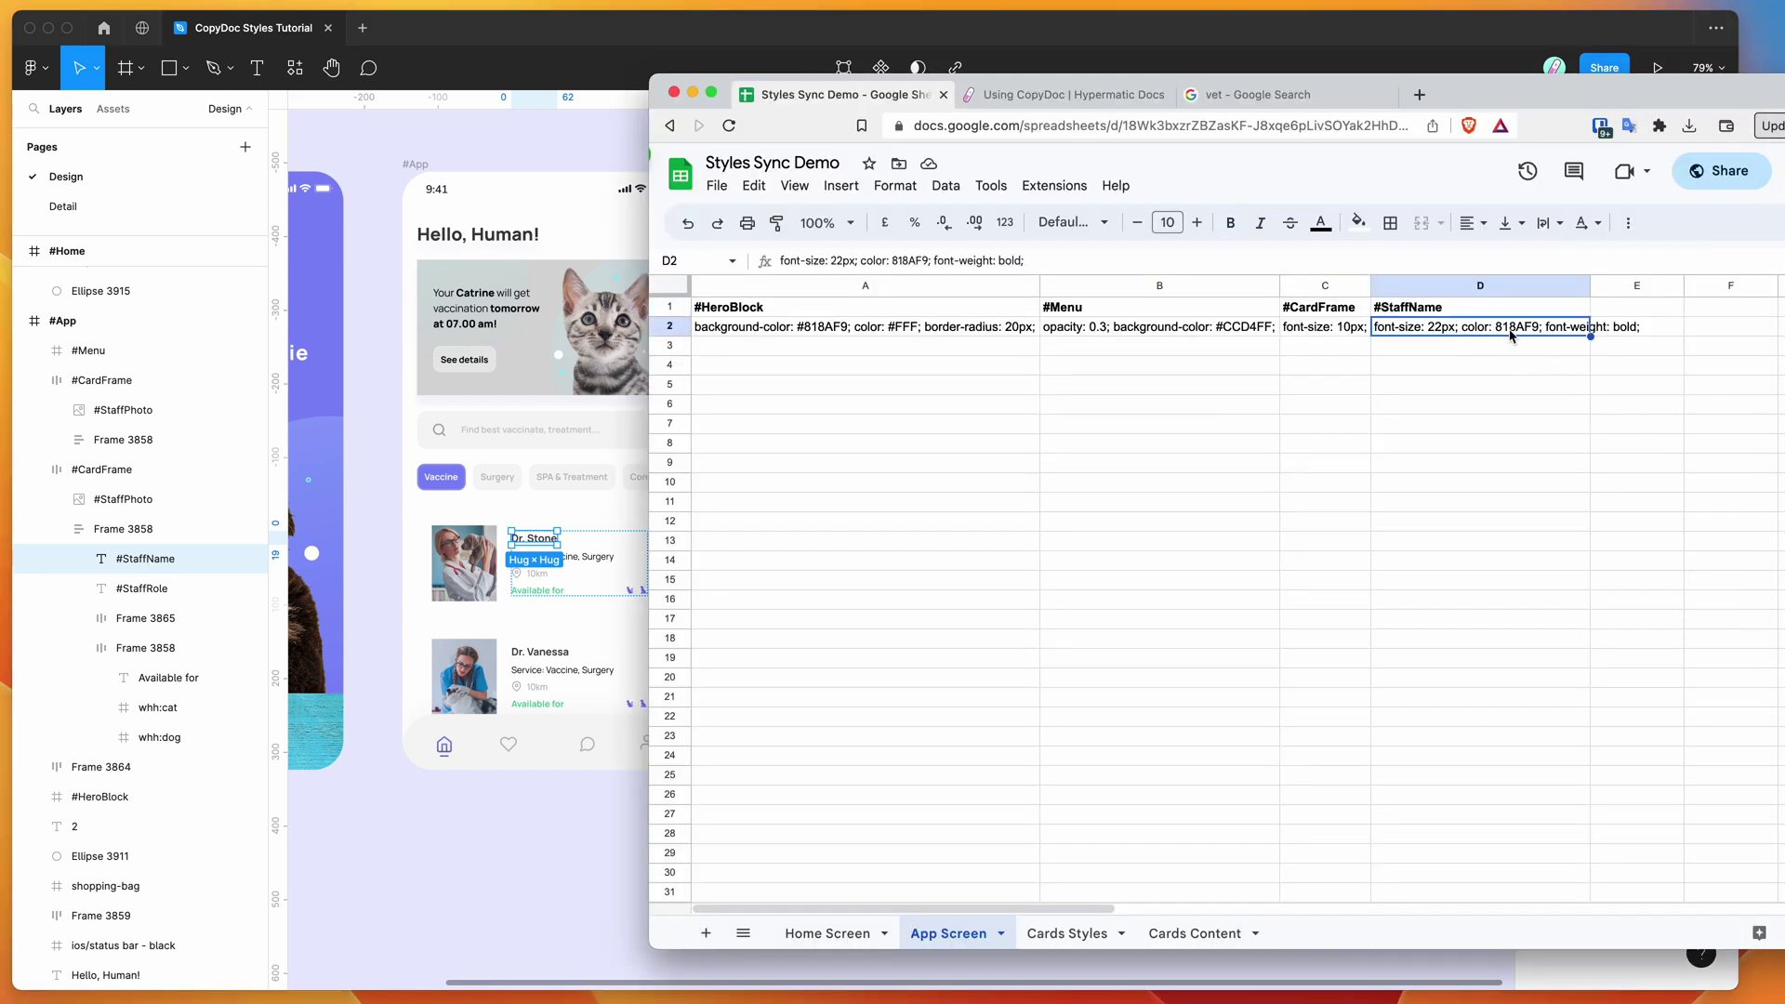
Step: Insert '#' before 818AF9 in D2's #StaffName colour
double_click(1510, 330)
click(1495, 329)
text(#)
key(Return)
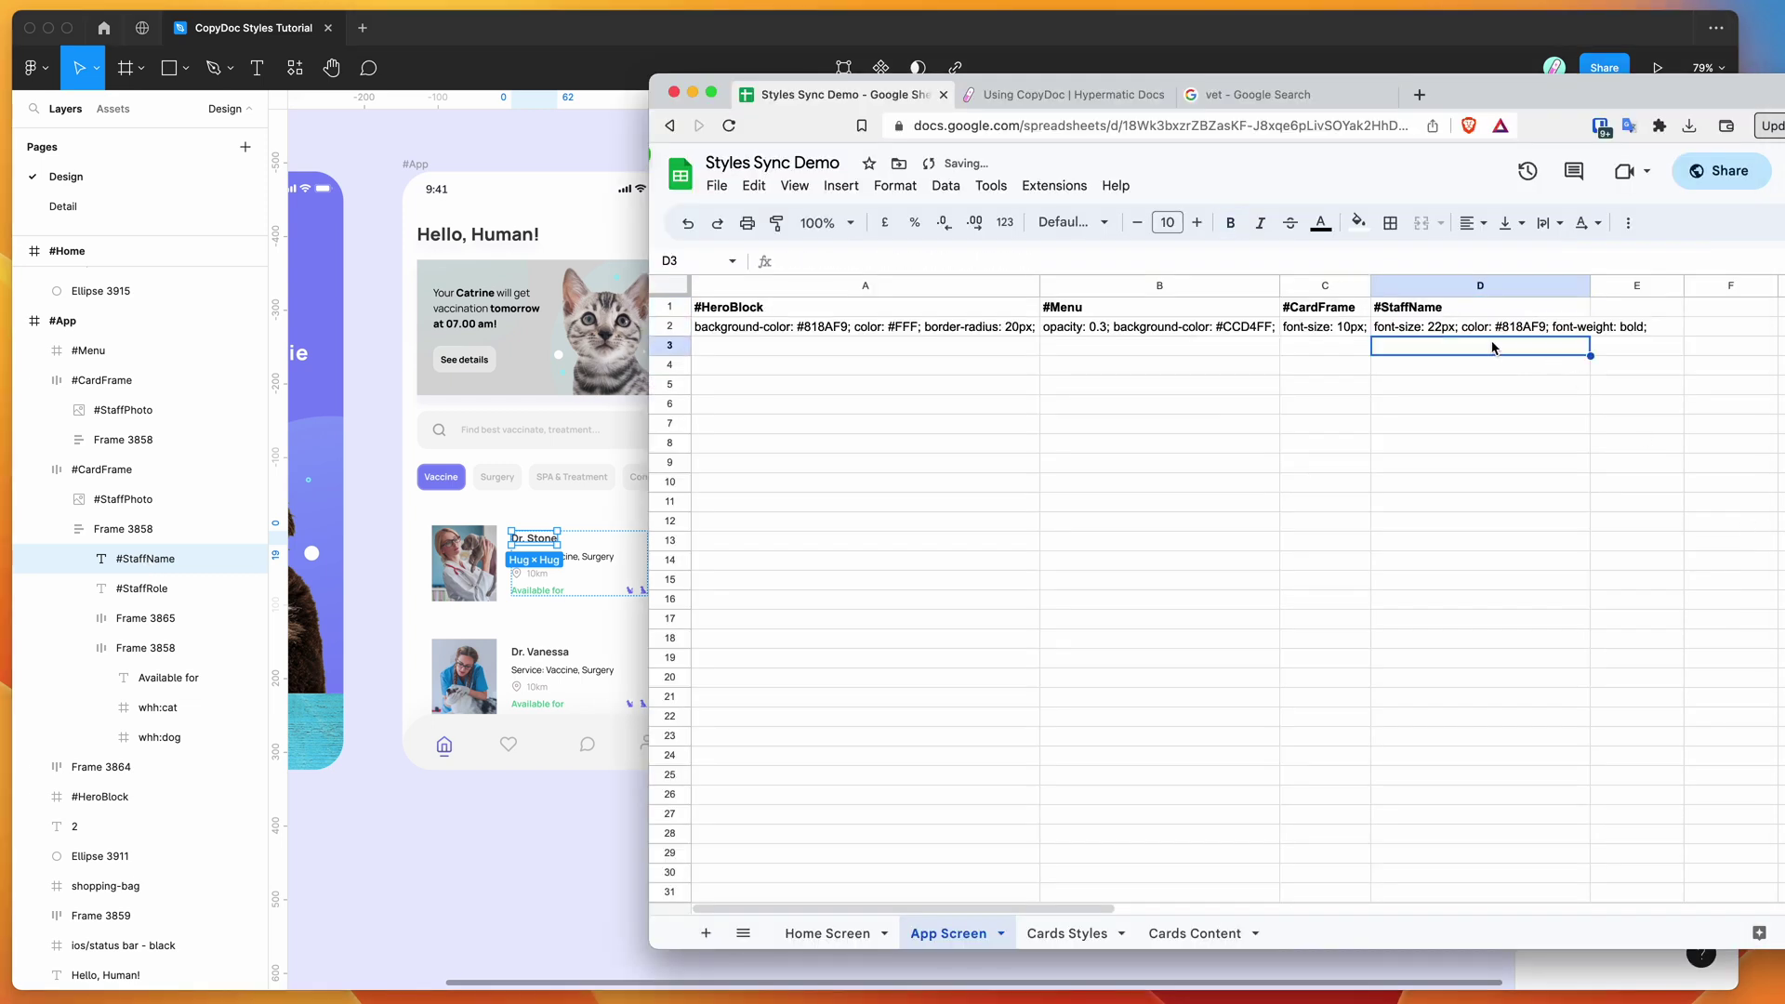
Step: Look over the #StaffName and #HeroBlock cells before returning to the Figma design
click(1430, 310)
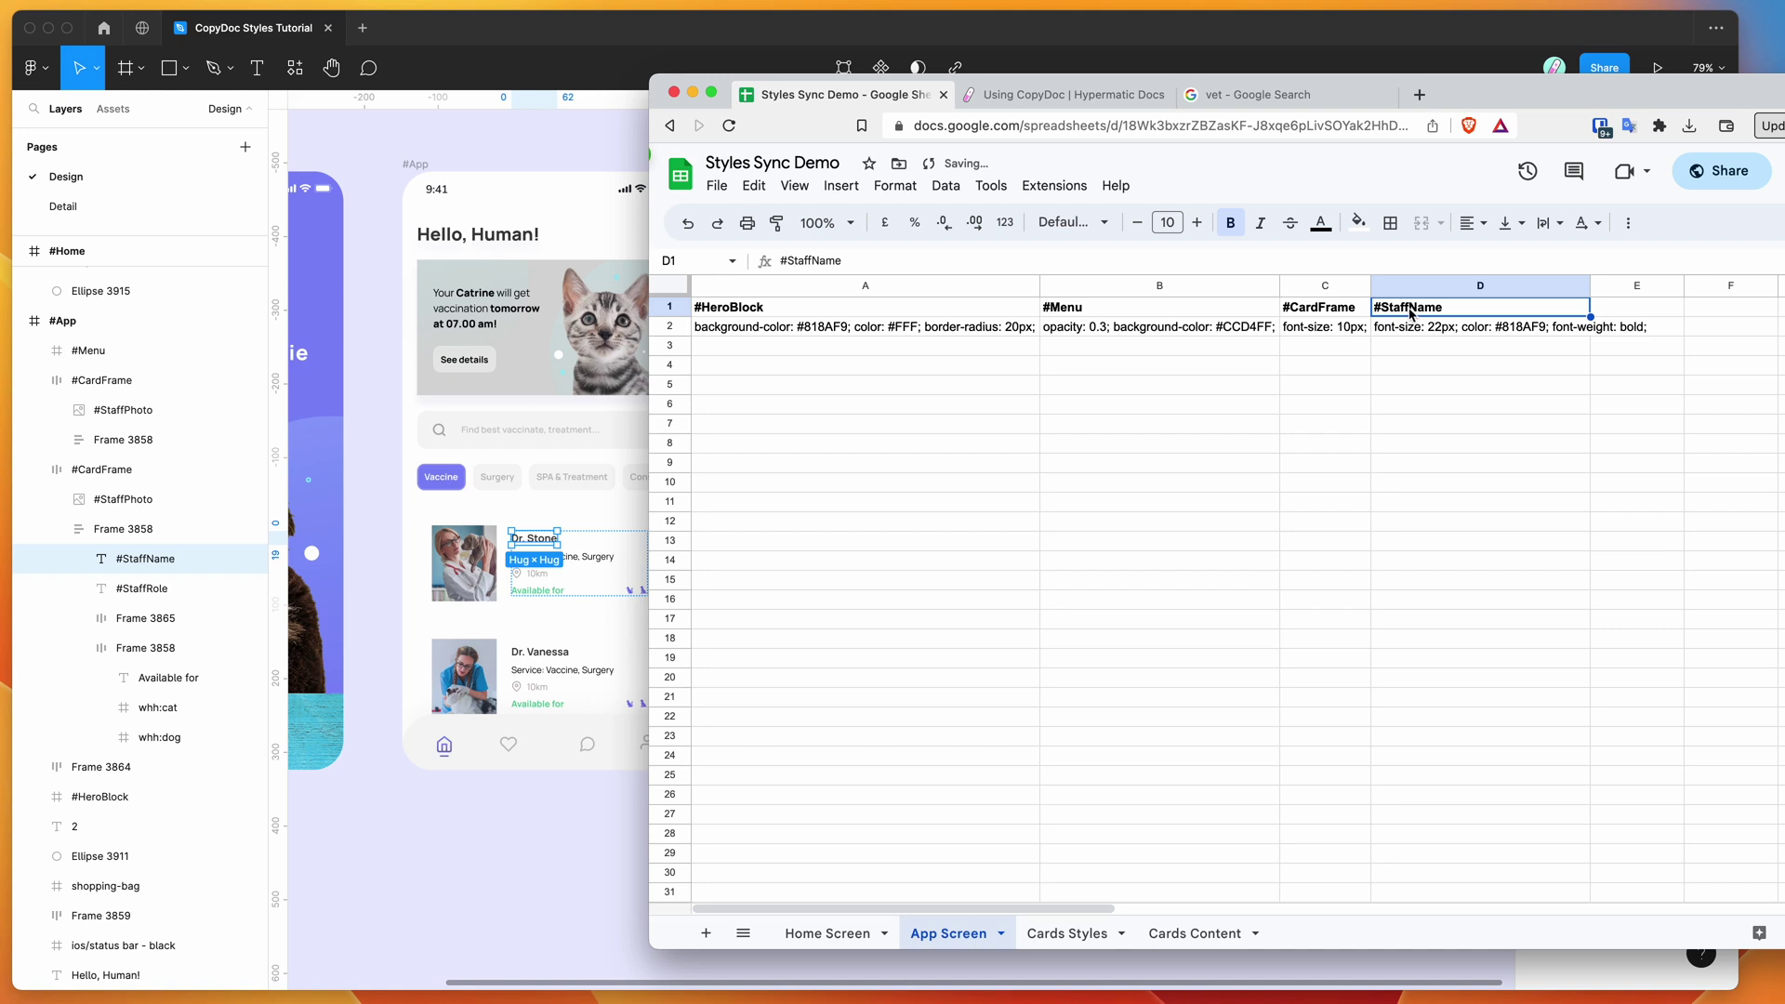
click(907, 310)
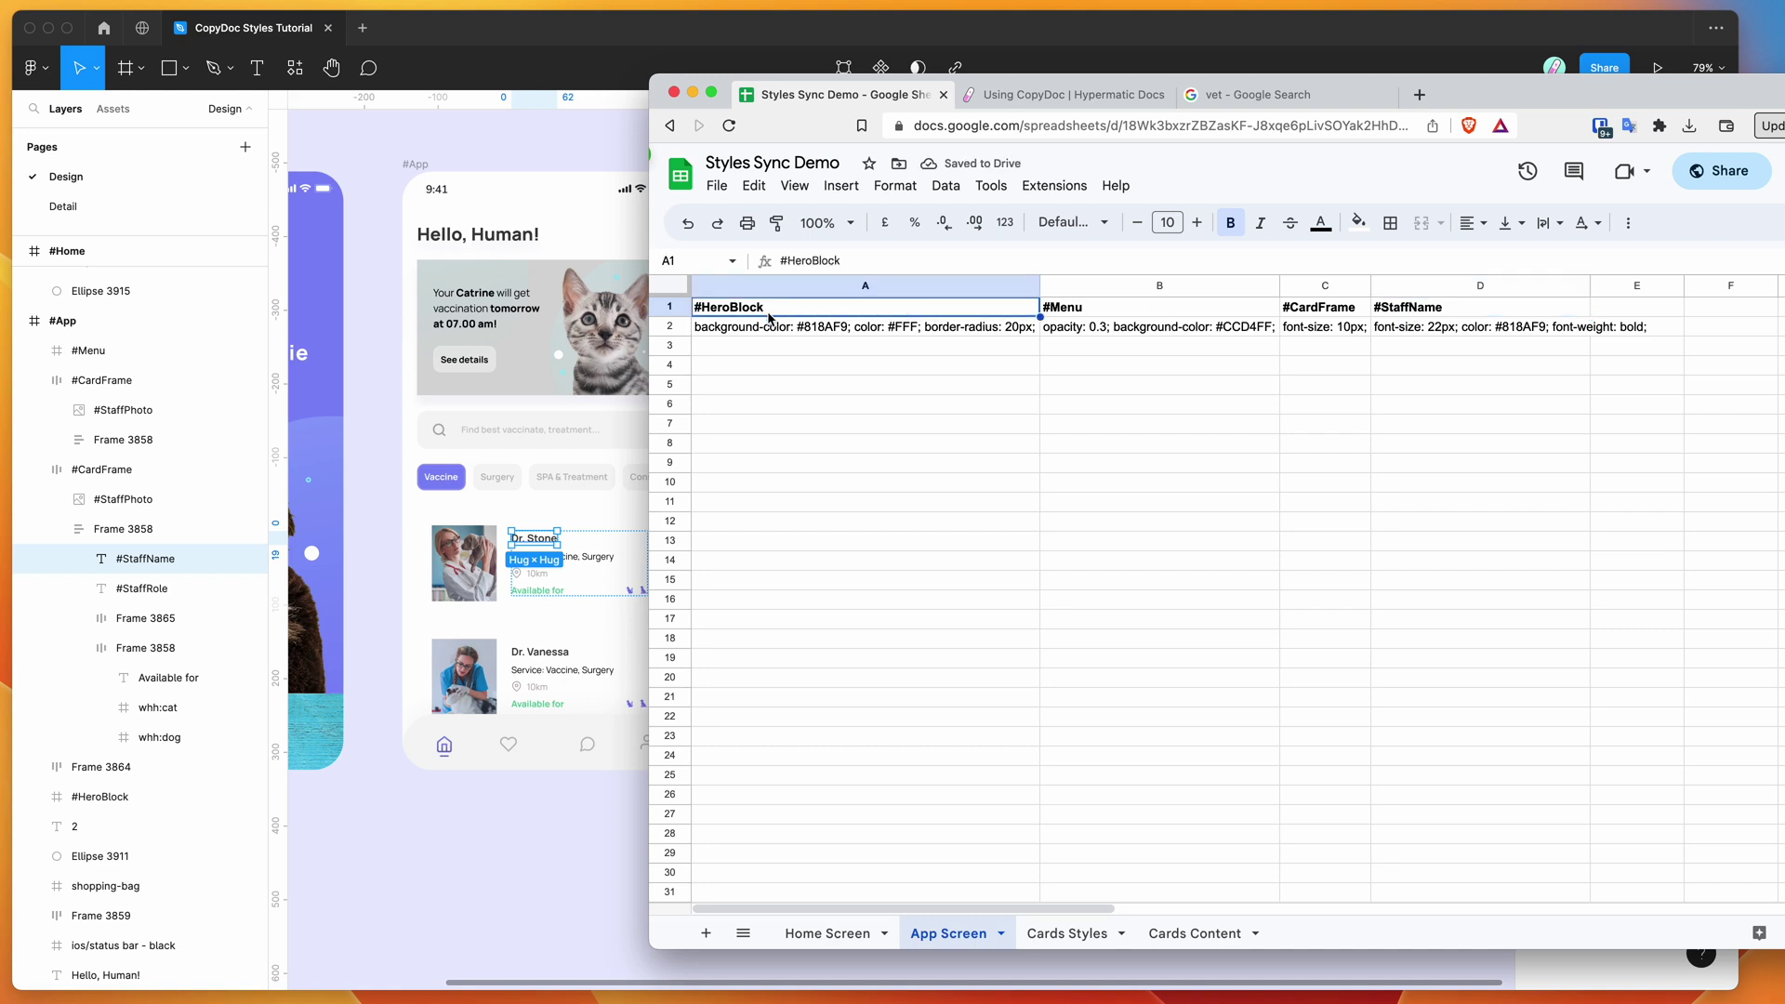
click(761, 329)
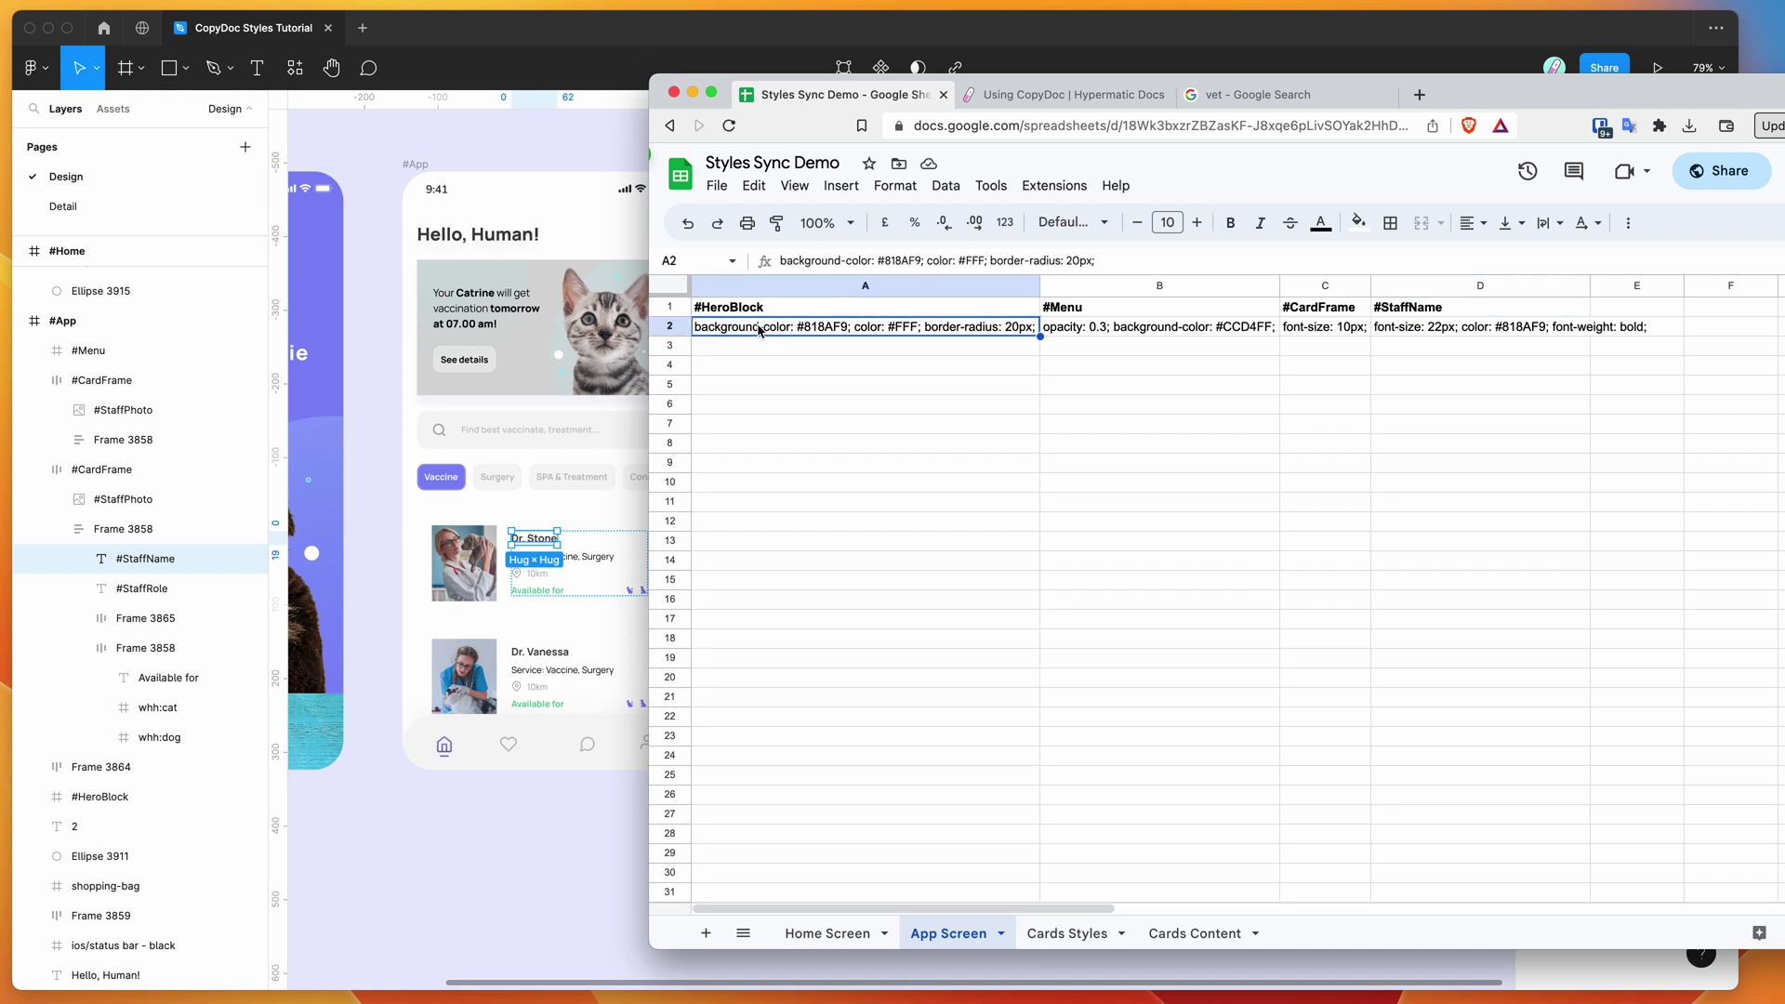
click(781, 311)
click(521, 289)
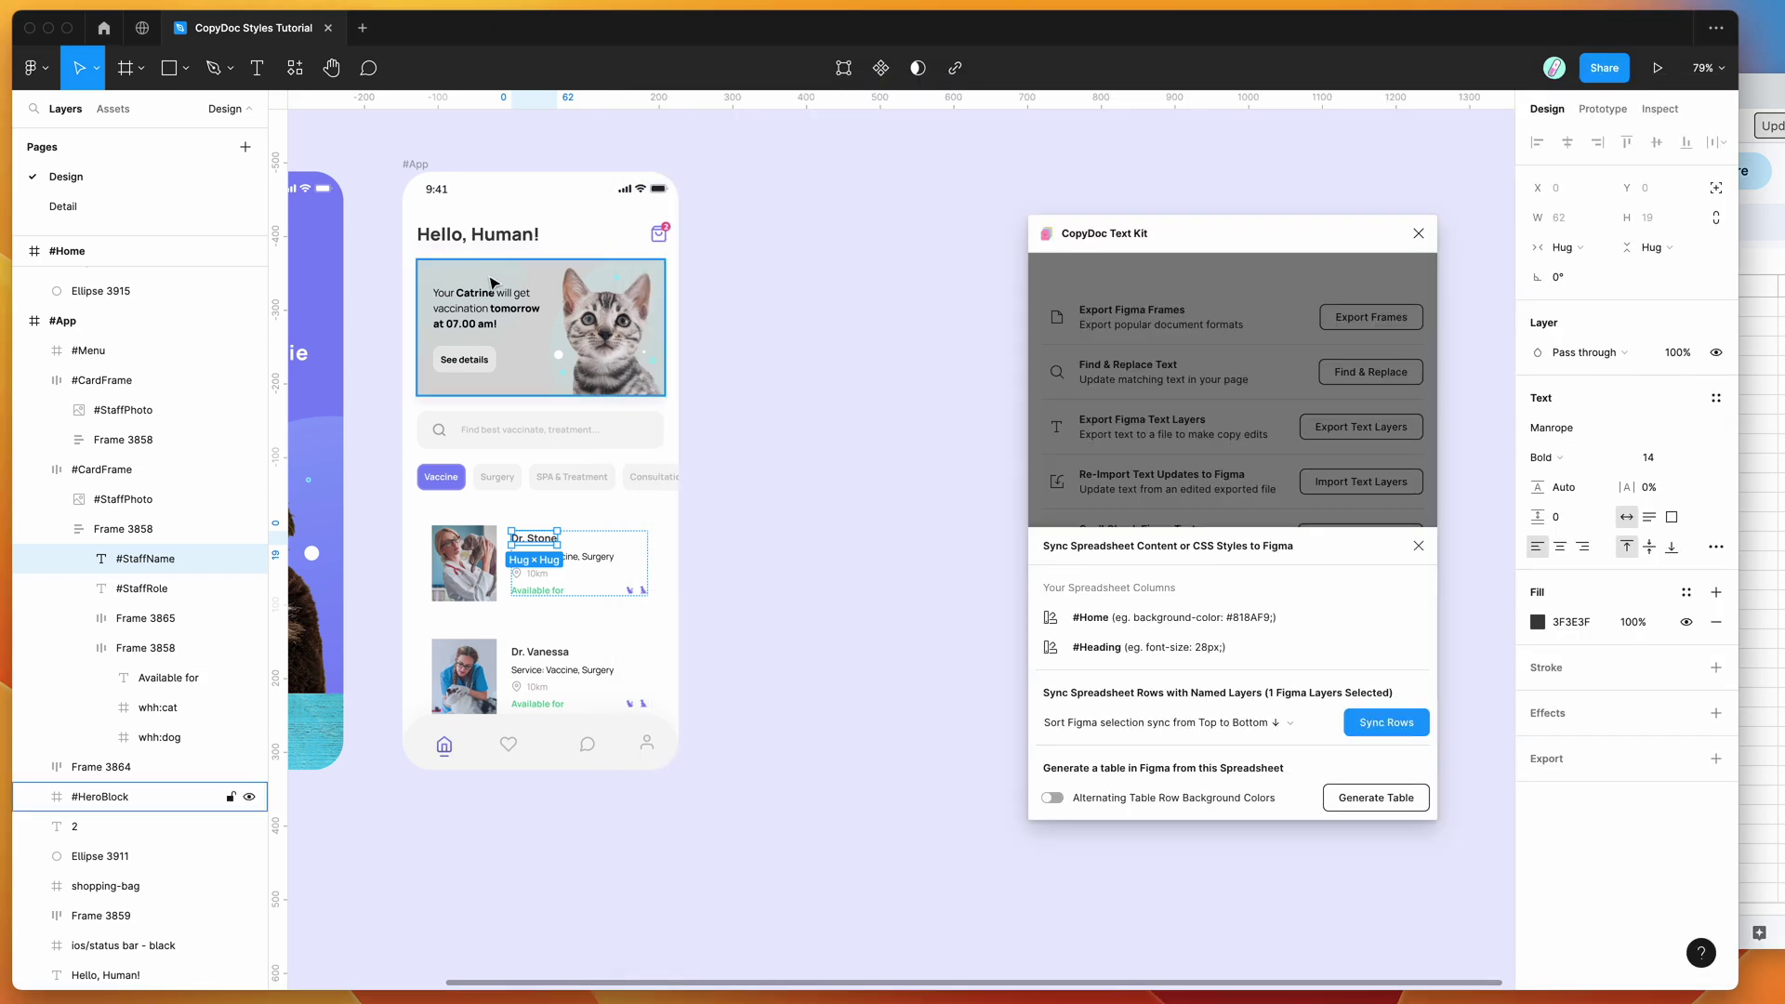
Step: Inspect the #HeroBlock banner's See details button and 14 px vaccination reminder text
click(491, 296)
double_click(483, 306)
click(465, 361)
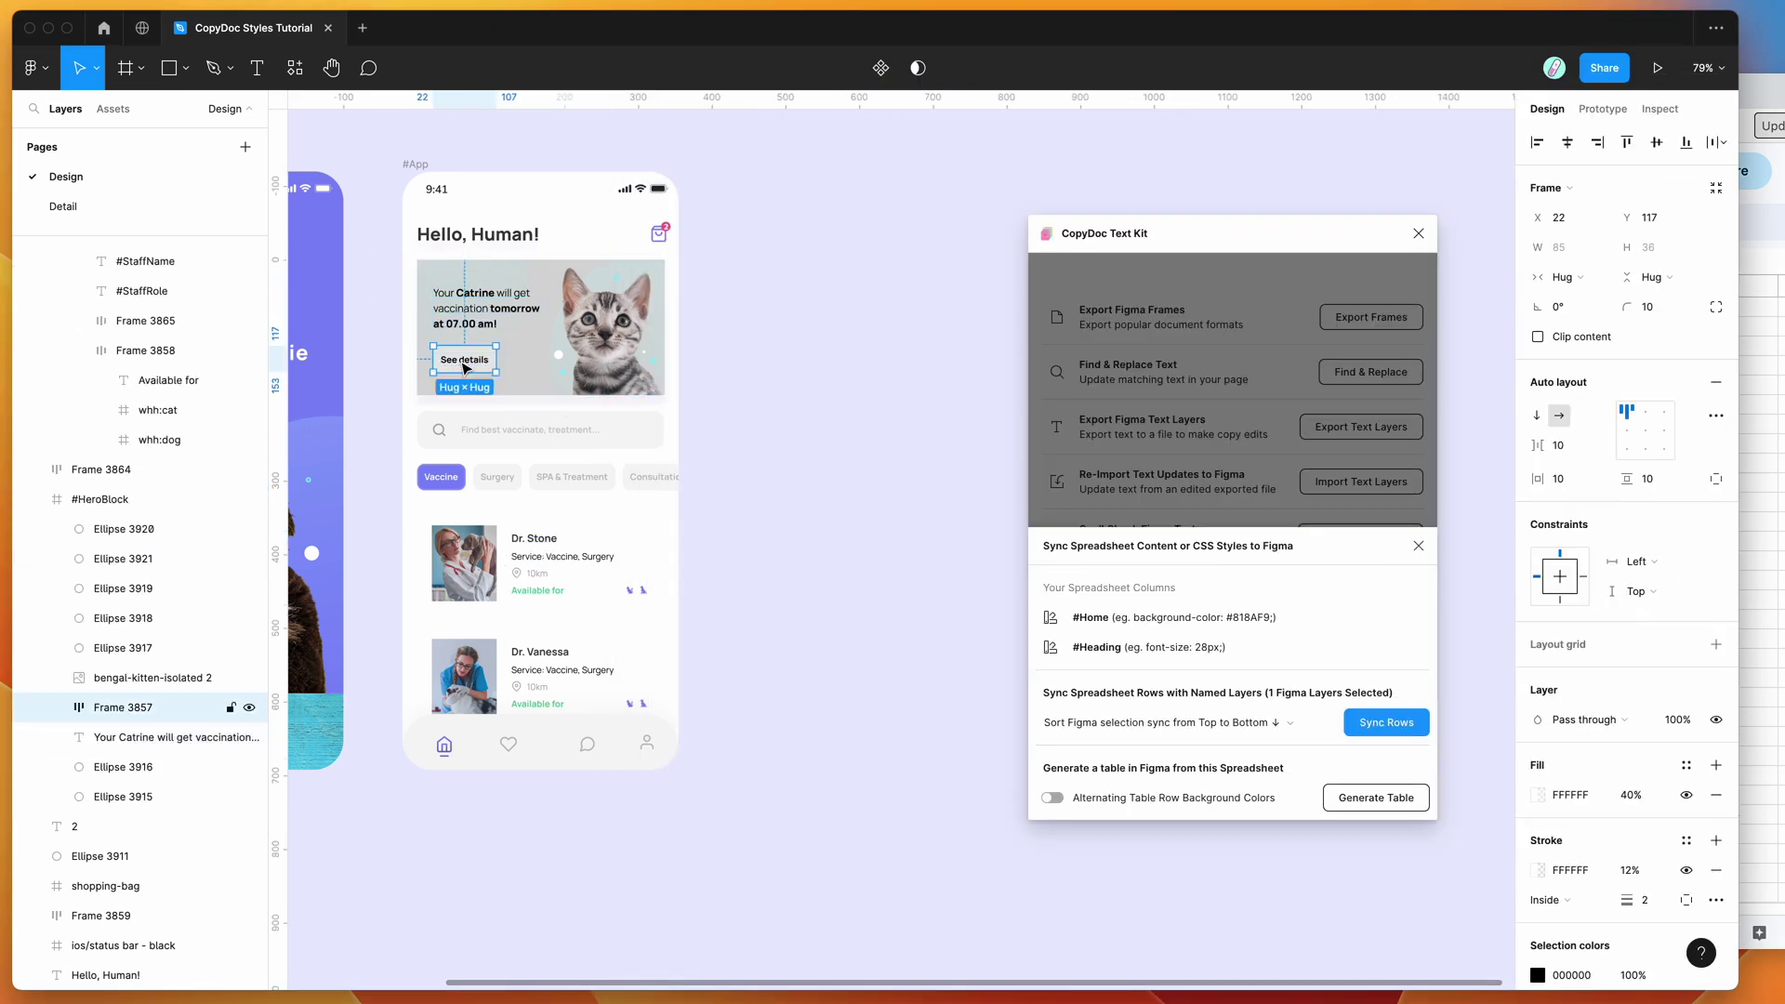
double_click(465, 361)
click(465, 308)
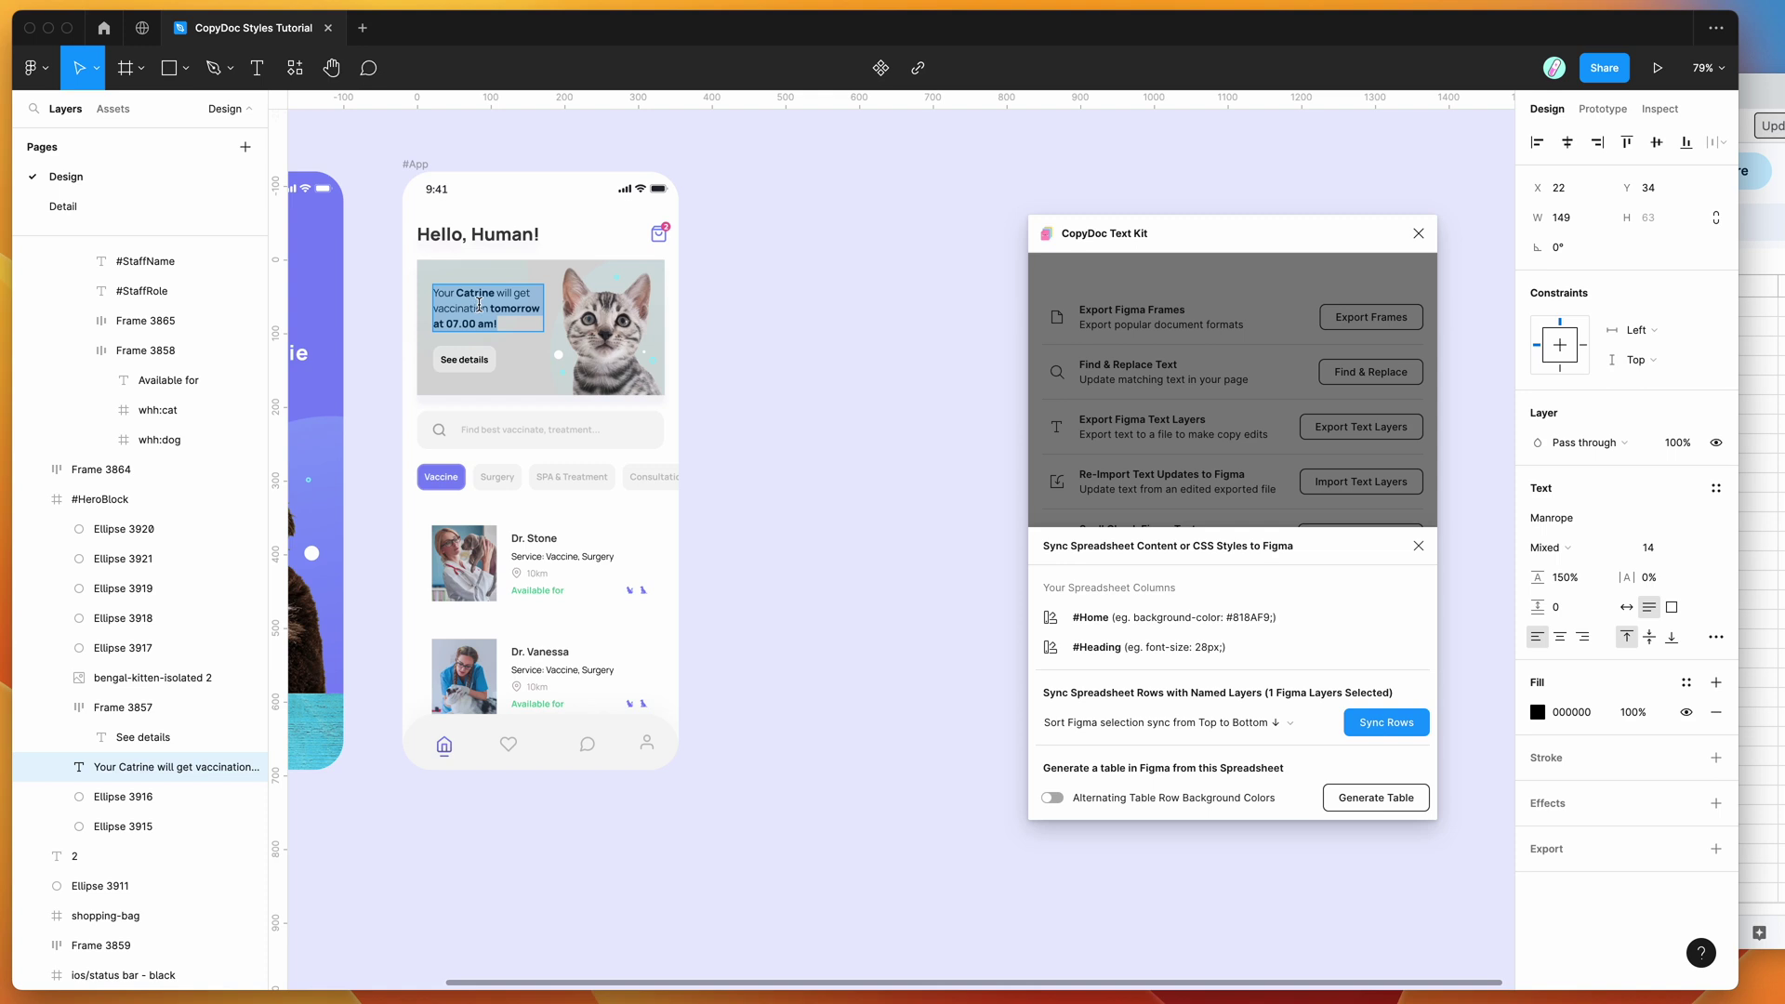
key(super+Tab)
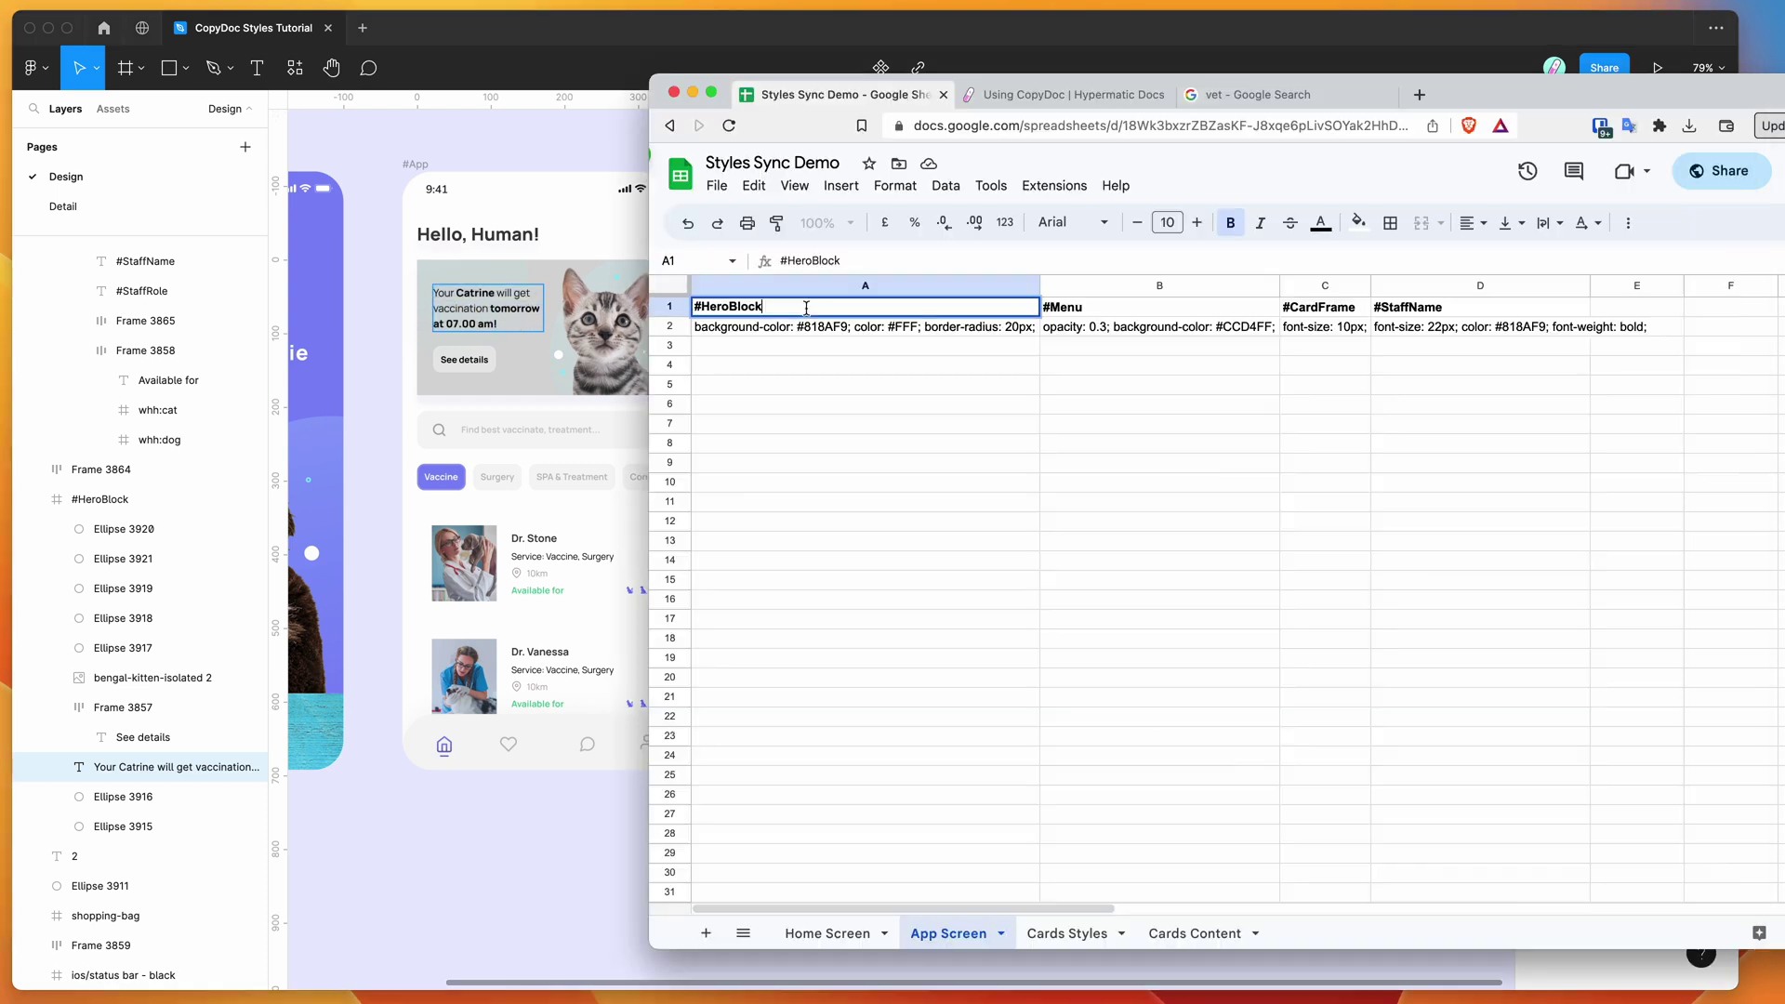
Step: Review the #HeroBlock header in Sheets and the banner's kitten image in Figma
drag(798, 308, 640, 314)
key(Right)
click(515, 279)
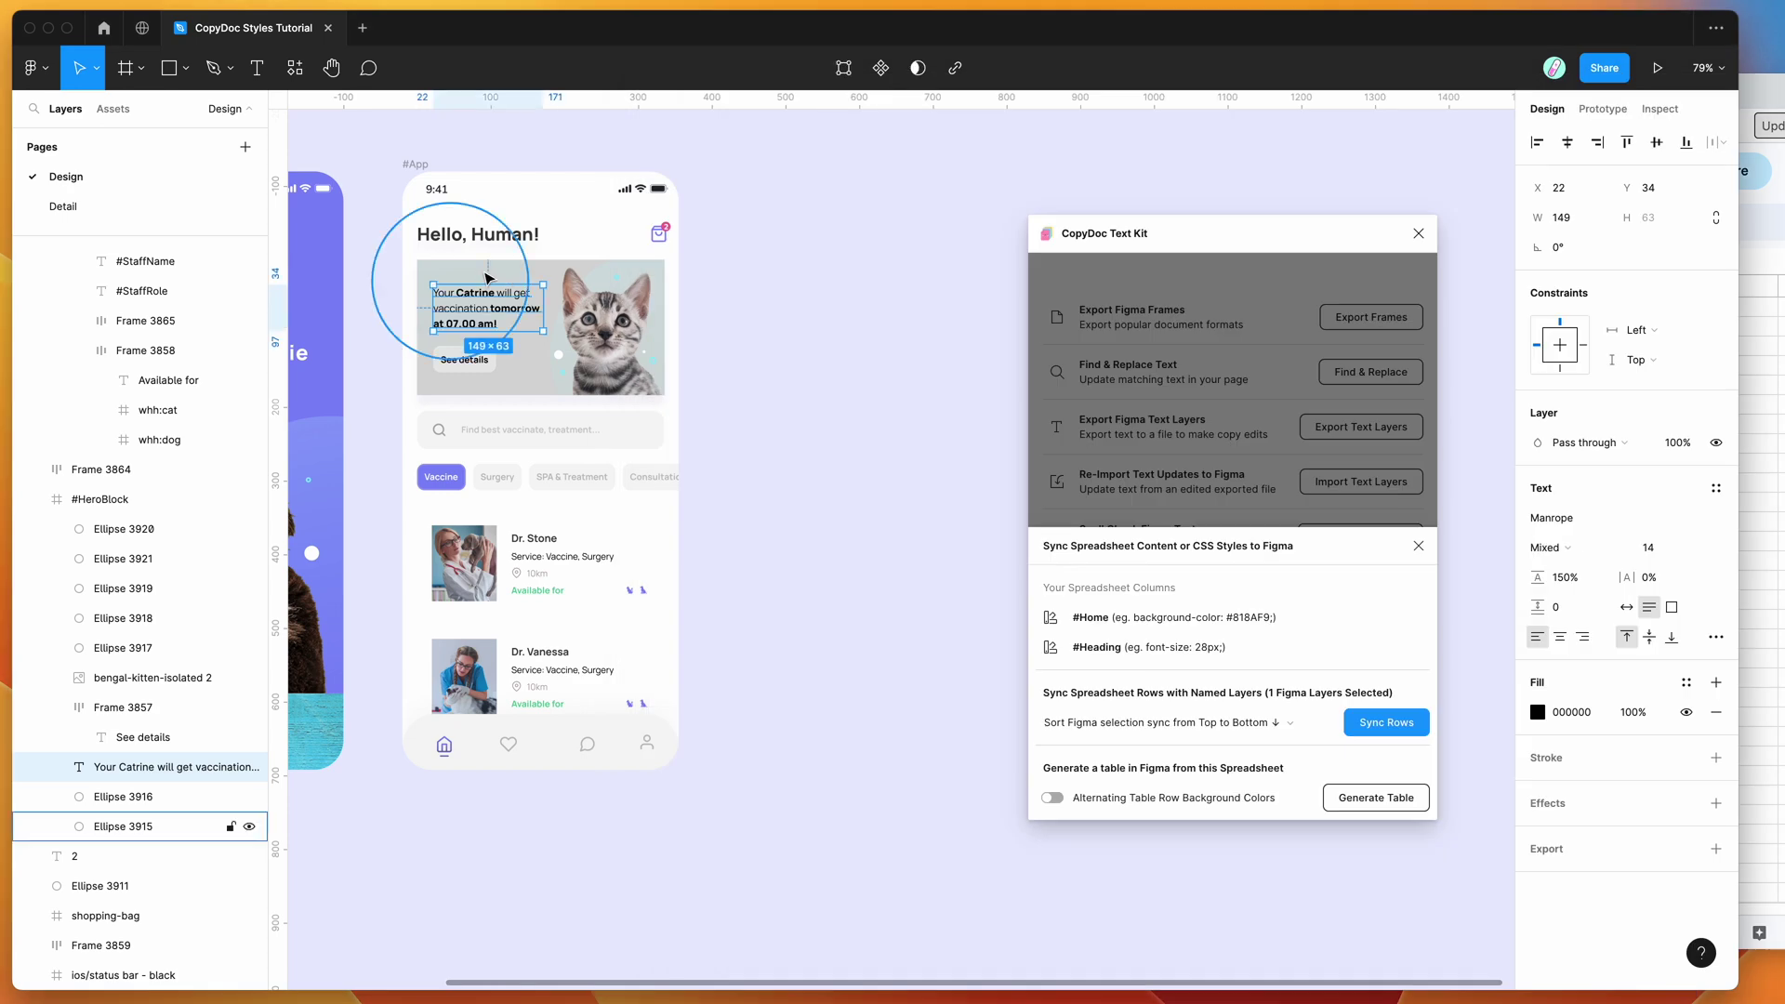
click(604, 285)
click(1747, 390)
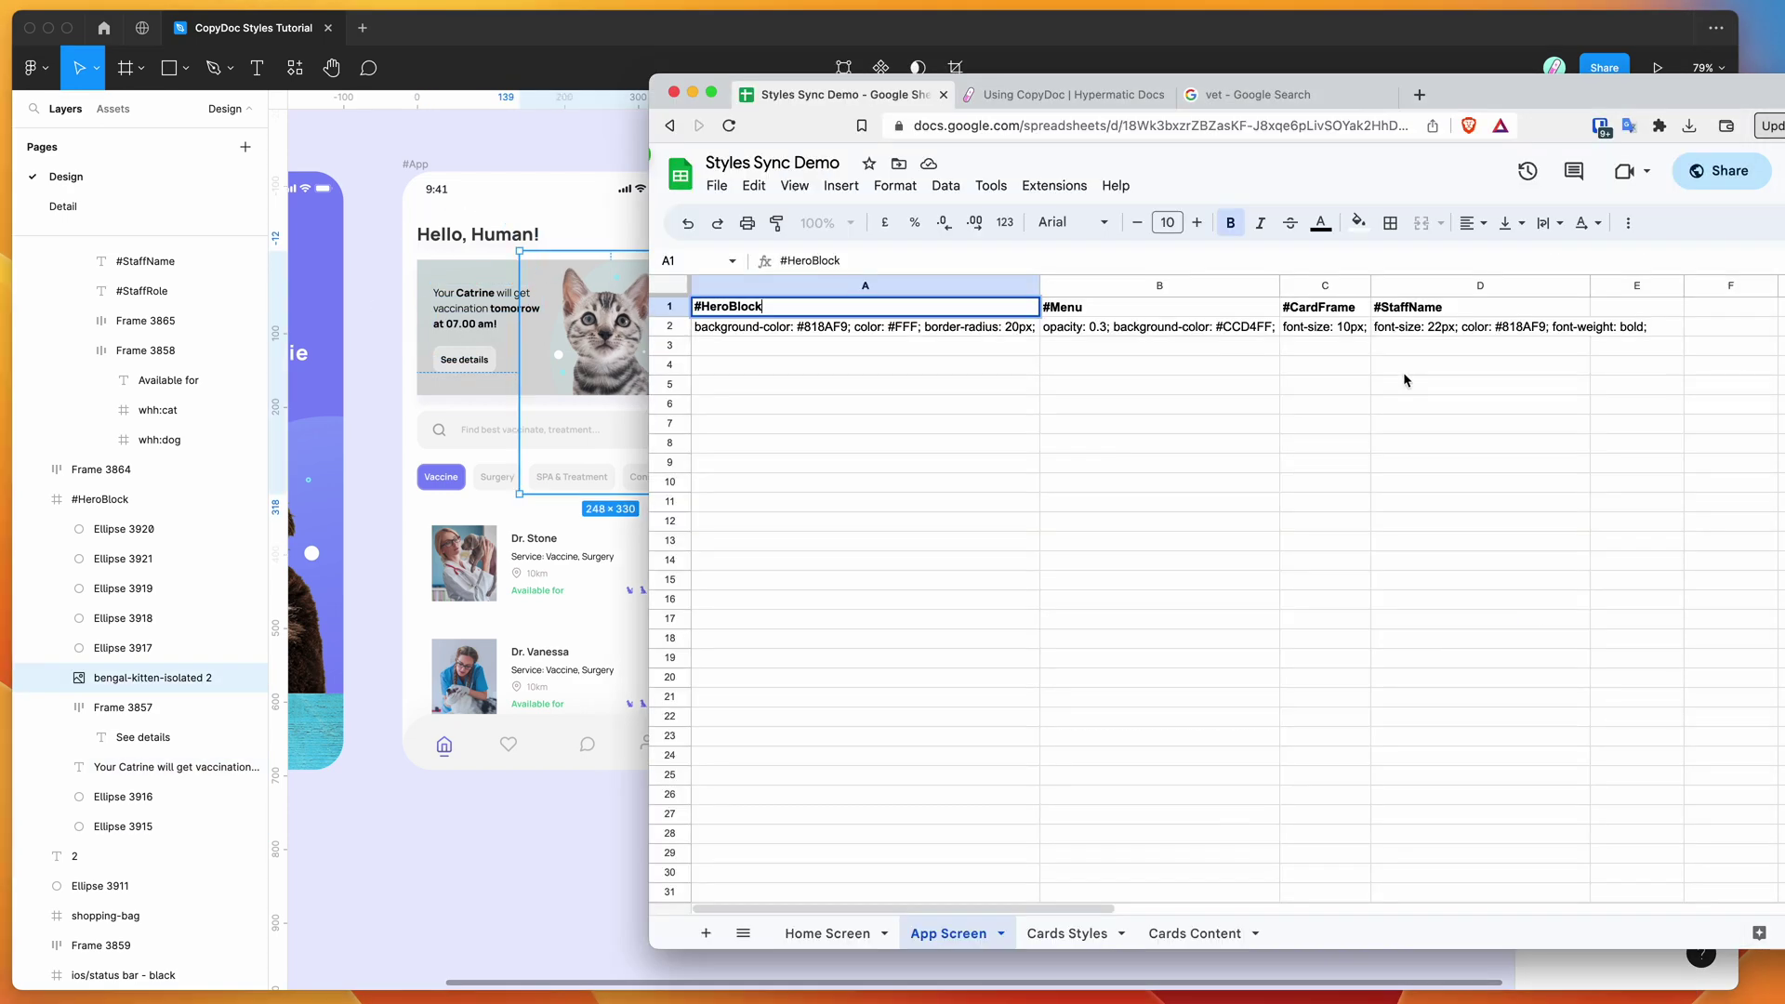
Step: Append 'font-size: 14px;' after '#FFF;' in A2's #HeroBlock rule
double_click(902, 325)
drag(953, 325, 1051, 332)
drag(850, 326, 884, 327)
double_click(903, 328)
click(902, 327)
text(font-size: 14px;)
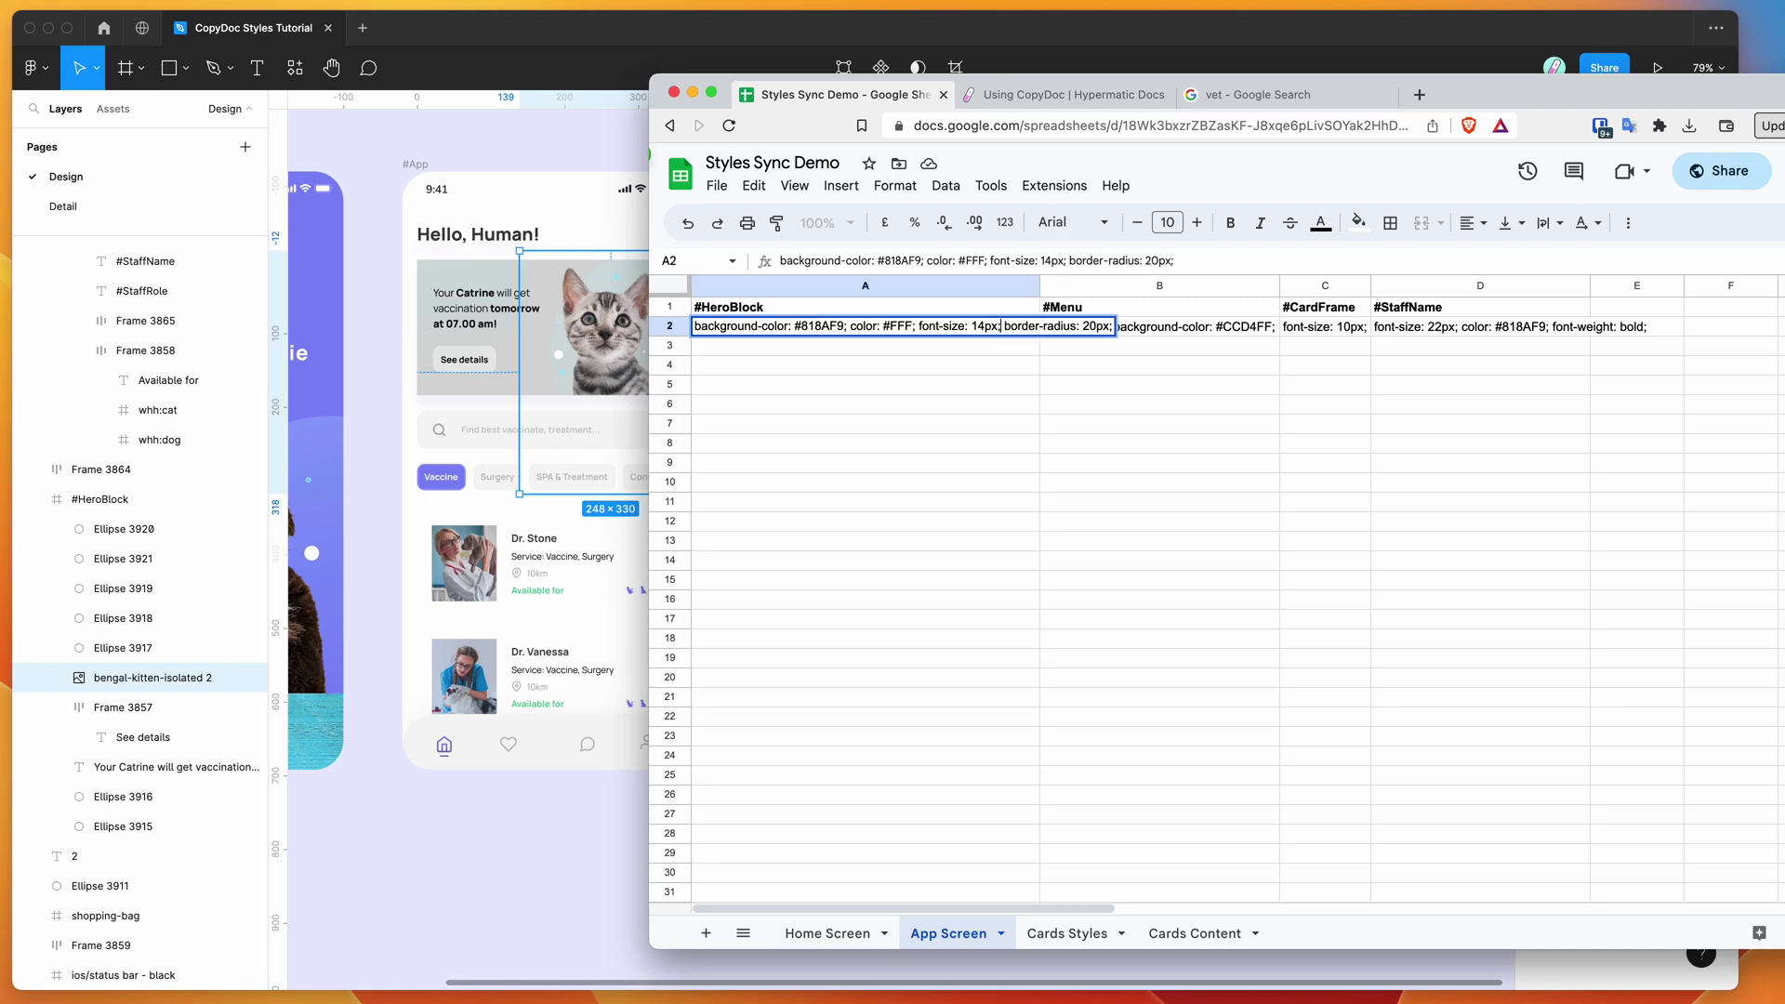
key(Return)
Step: After checking the hero text size in Figma, change A2's font size to 16px
click(480, 298)
click(465, 299)
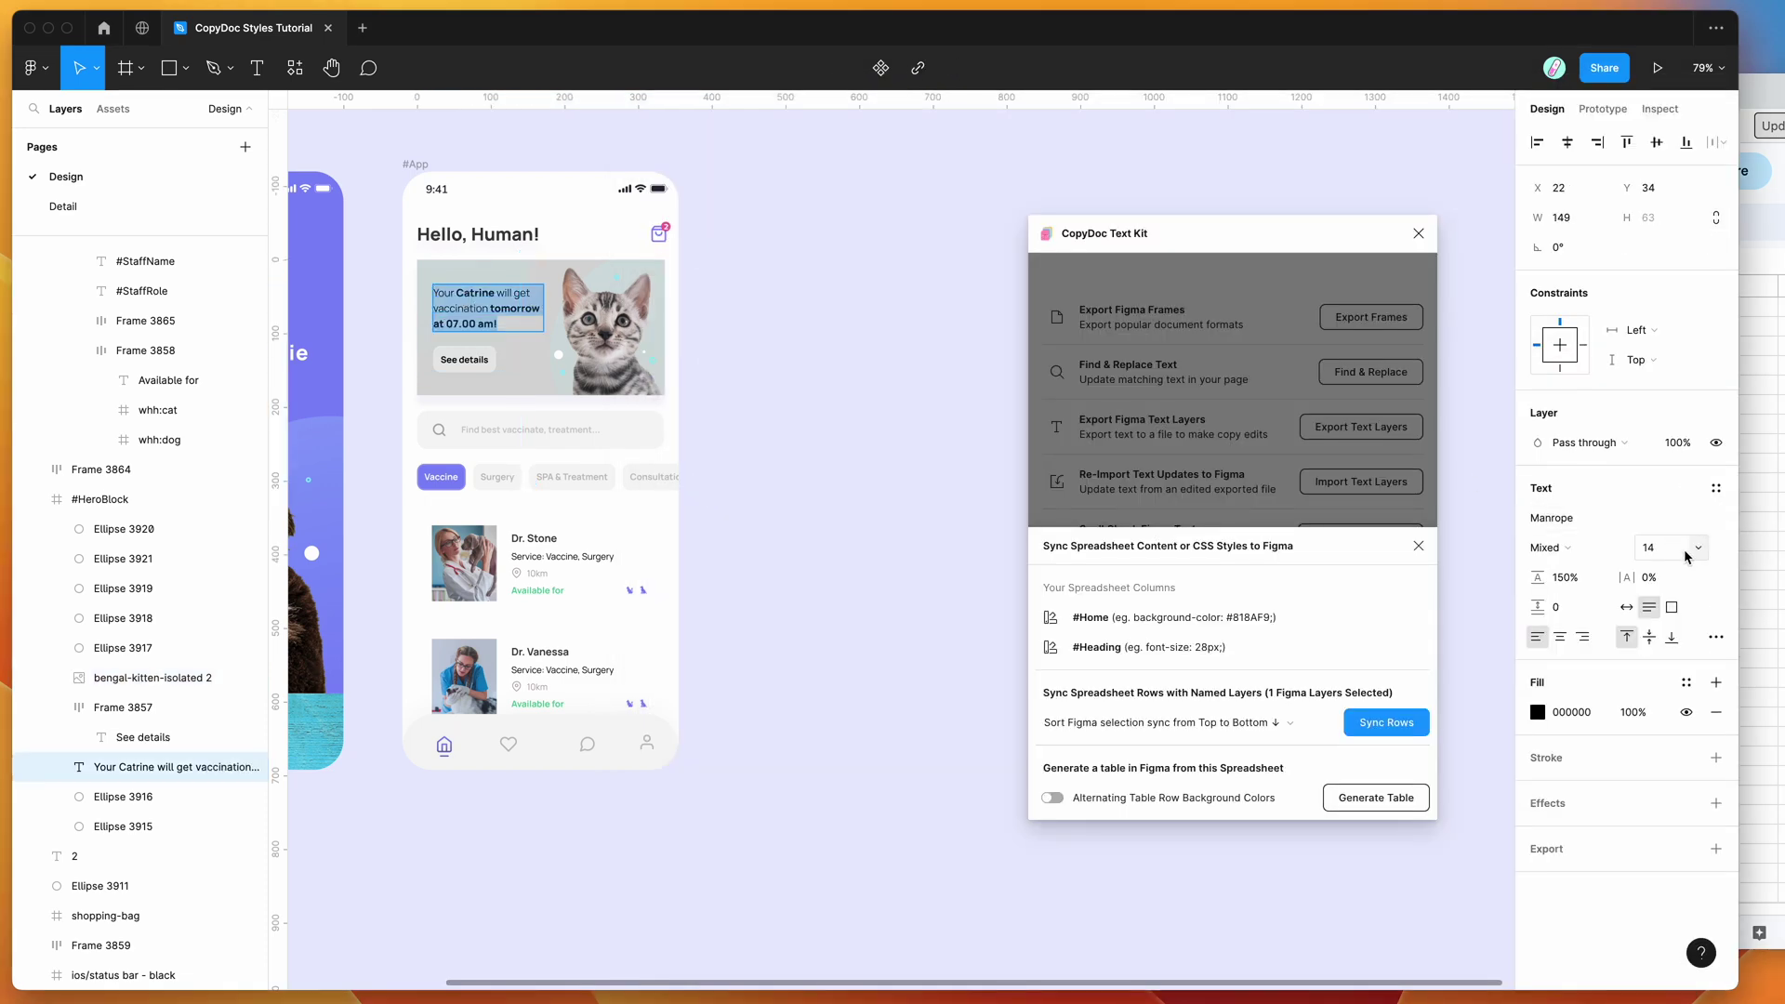
key(super+Tab)
double_click(969, 326)
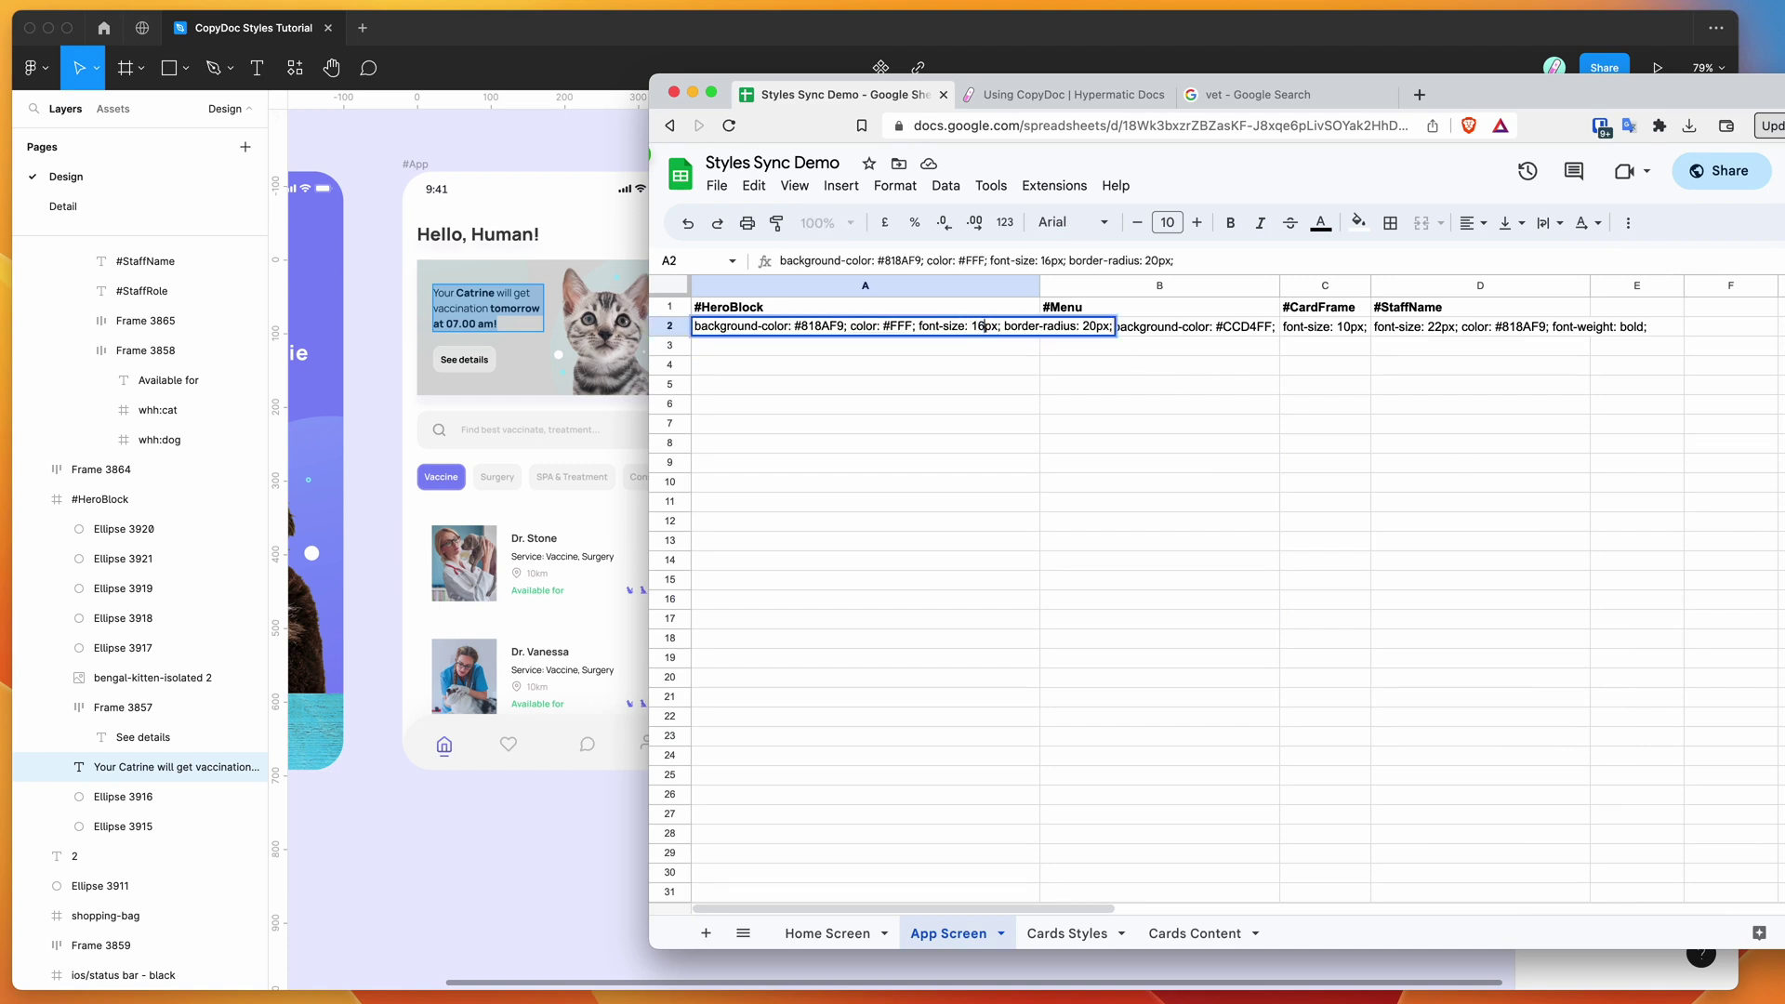
key(Return)
click(934, 328)
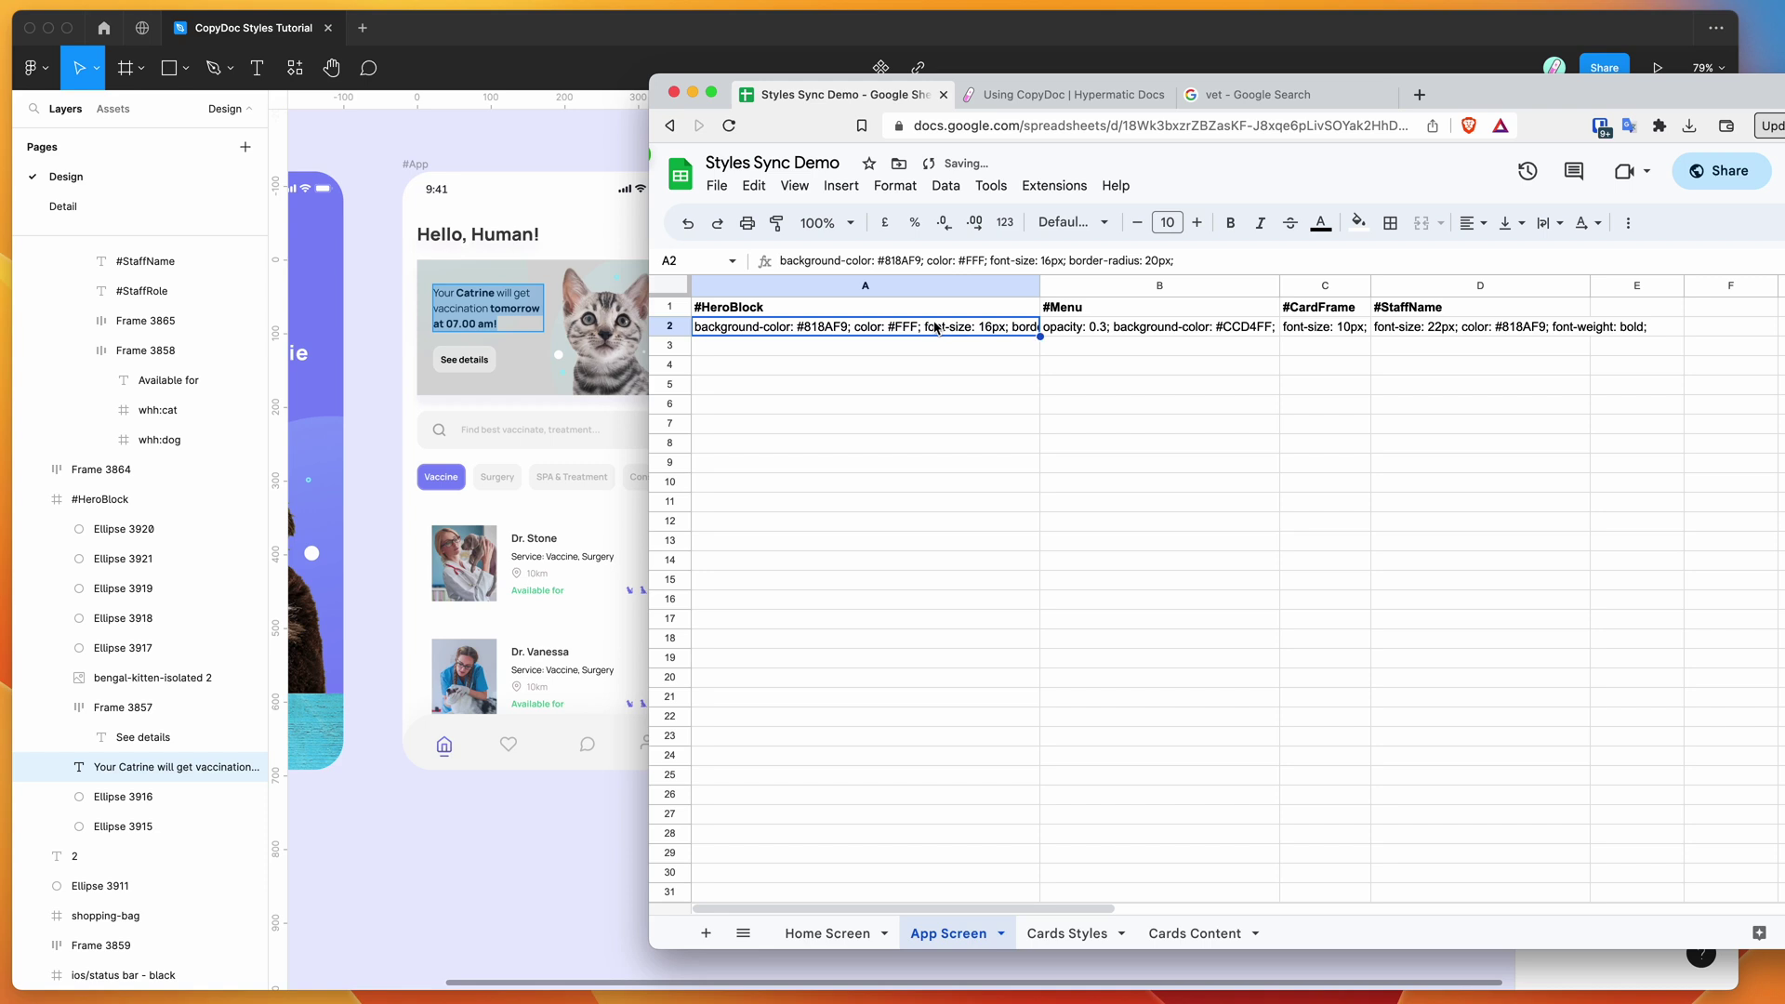
Step: Check the #HeroBlock and #Menu cells, then locate the #Menu navigation bar layer in Figma
click(731, 311)
click(735, 334)
click(1090, 355)
click(1091, 331)
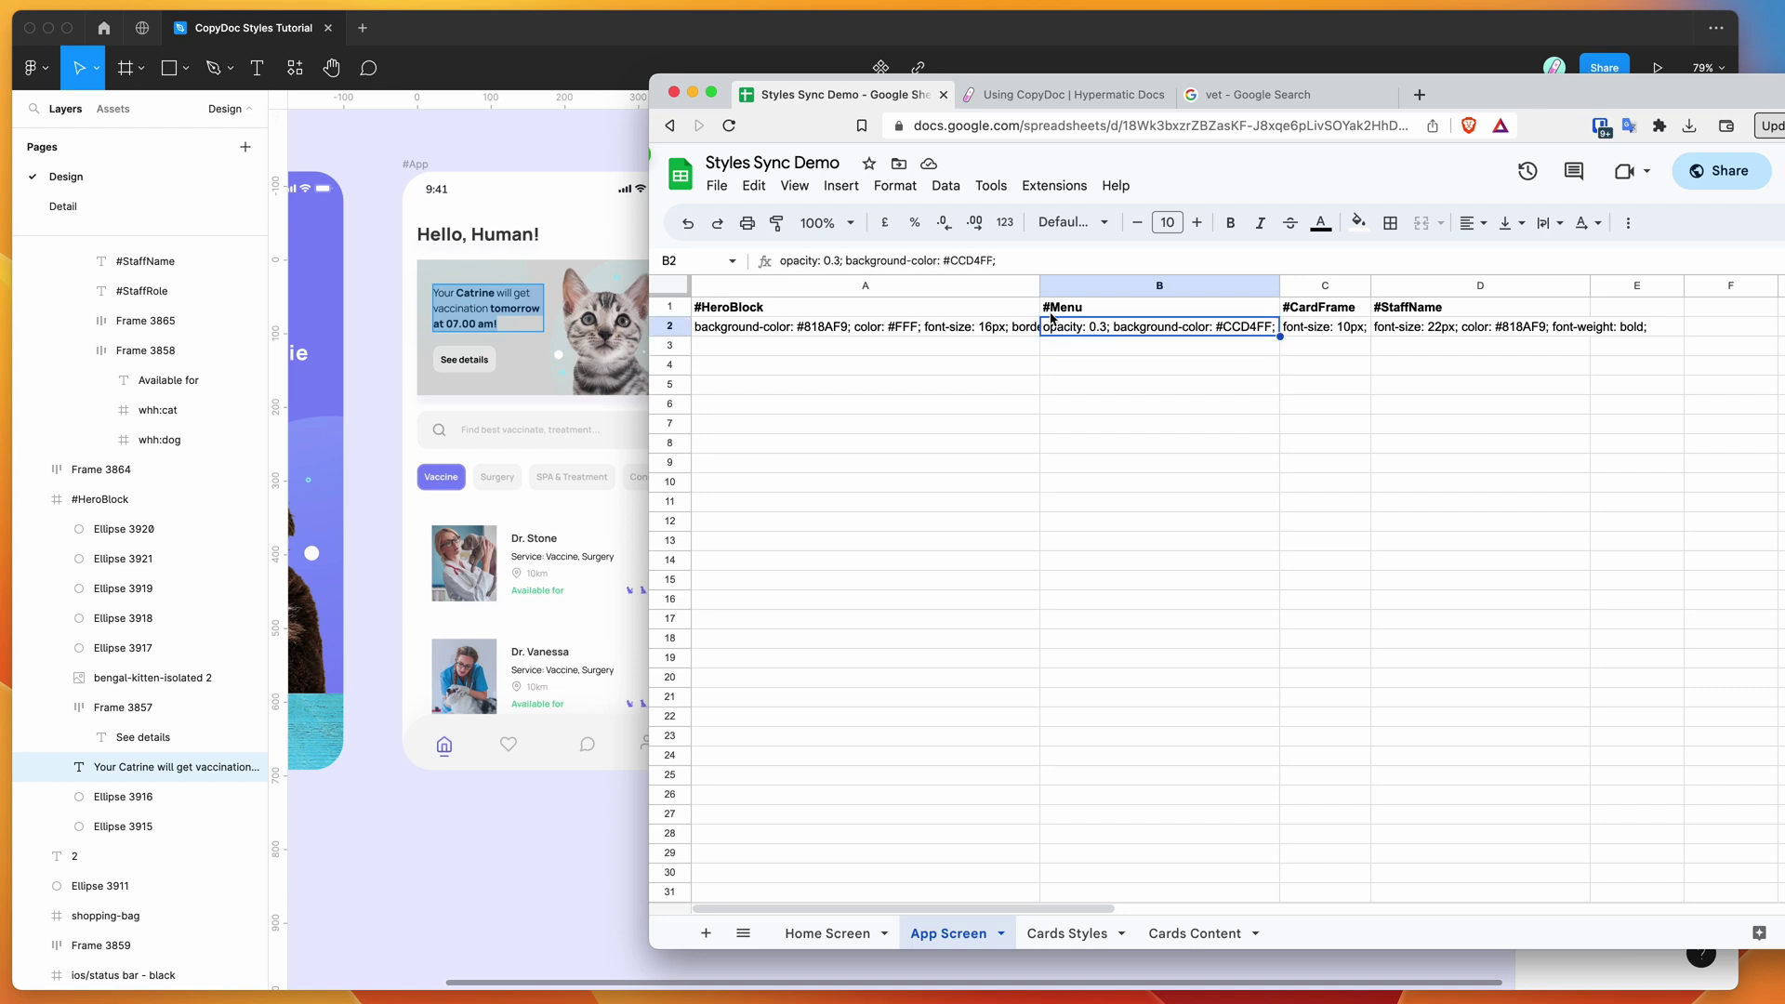
click(1064, 308)
click(591, 628)
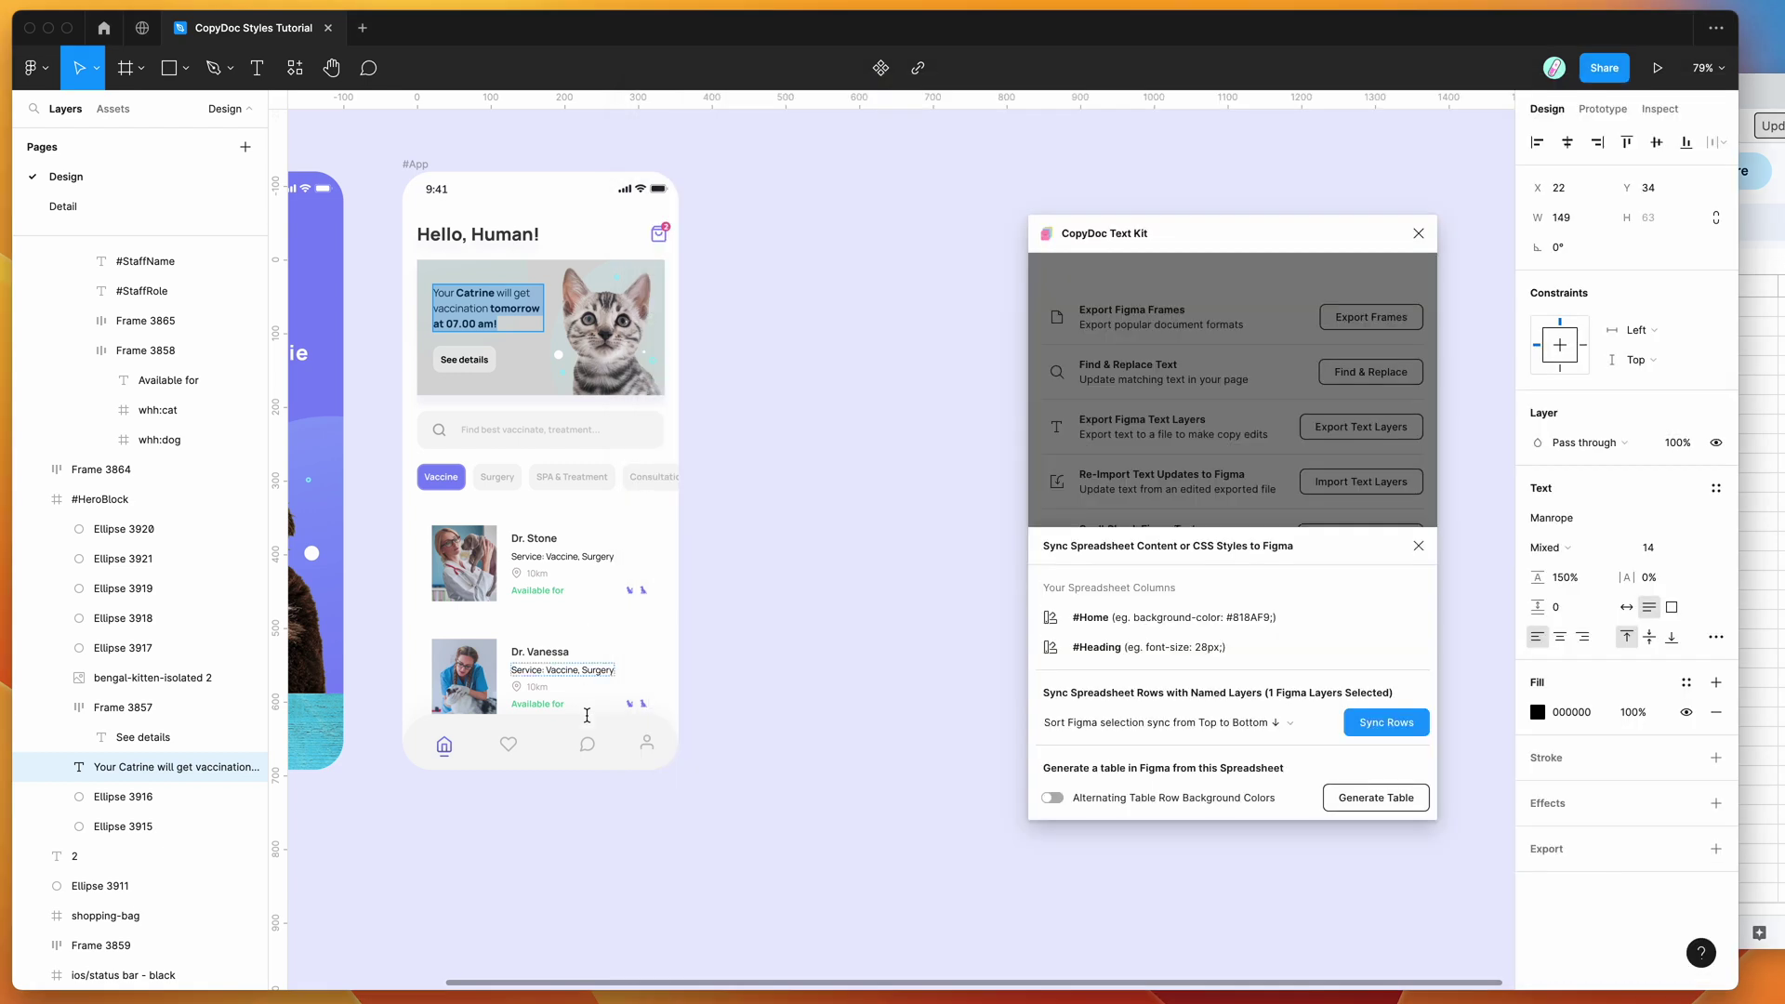
click(591, 738)
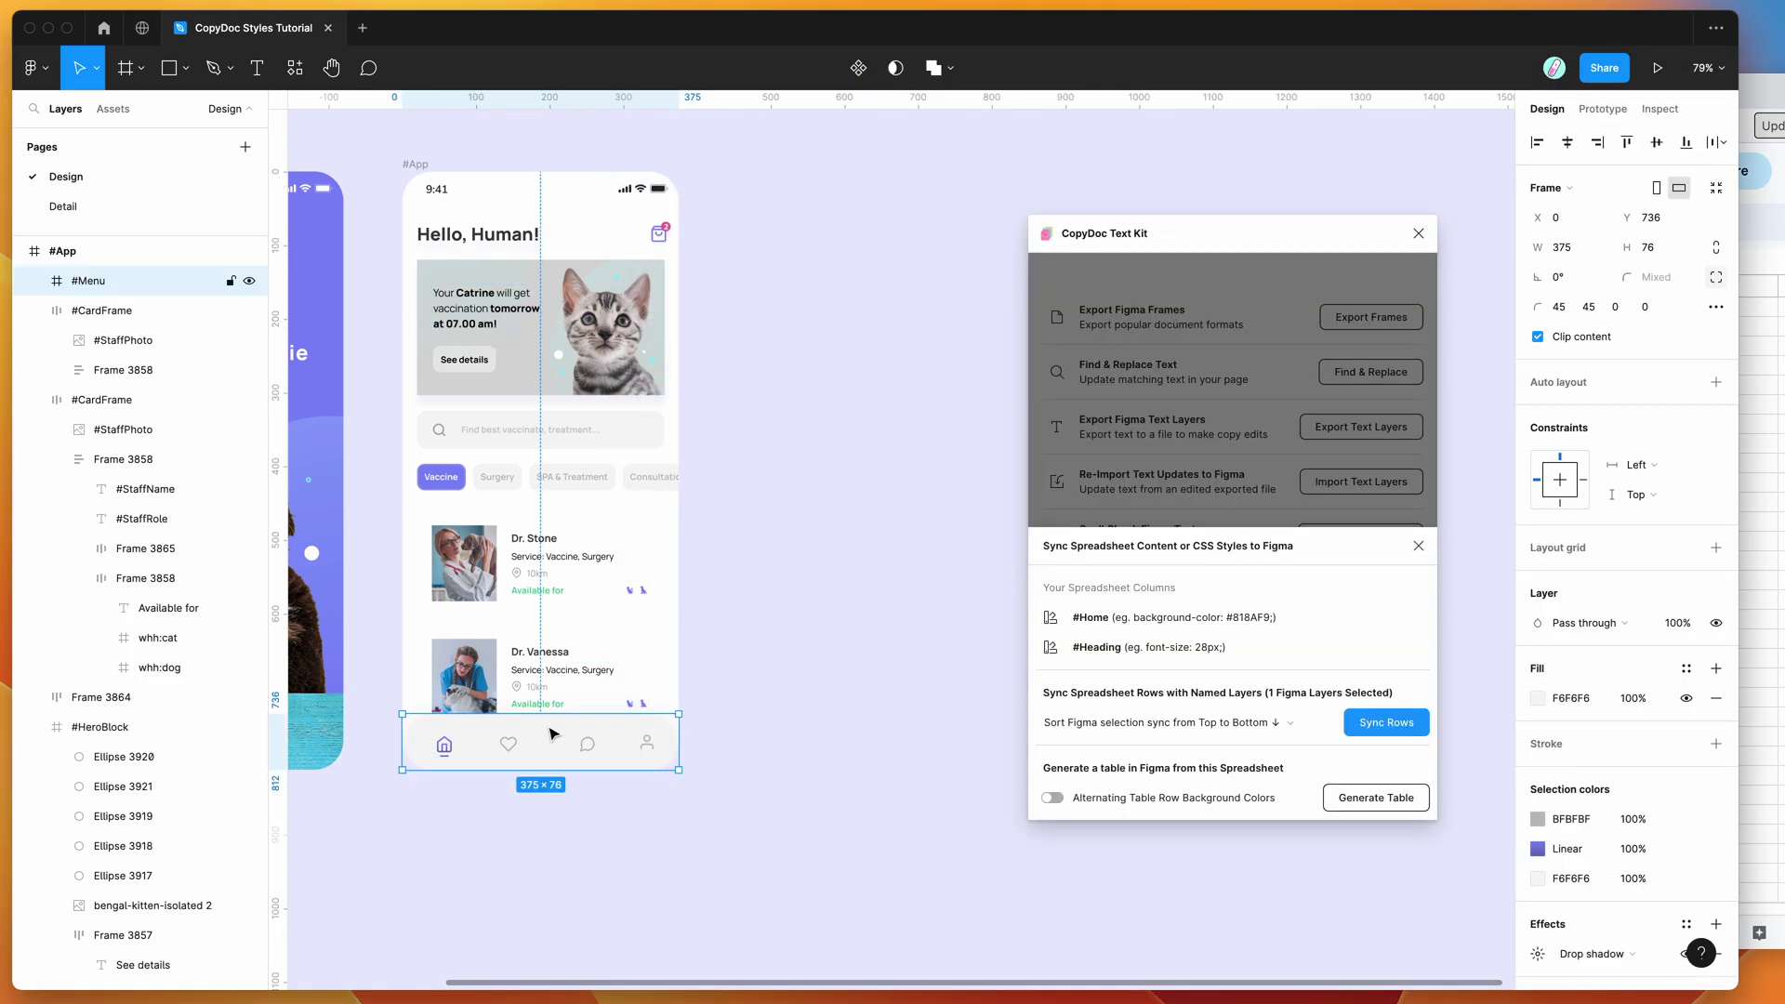
double_click(98, 282)
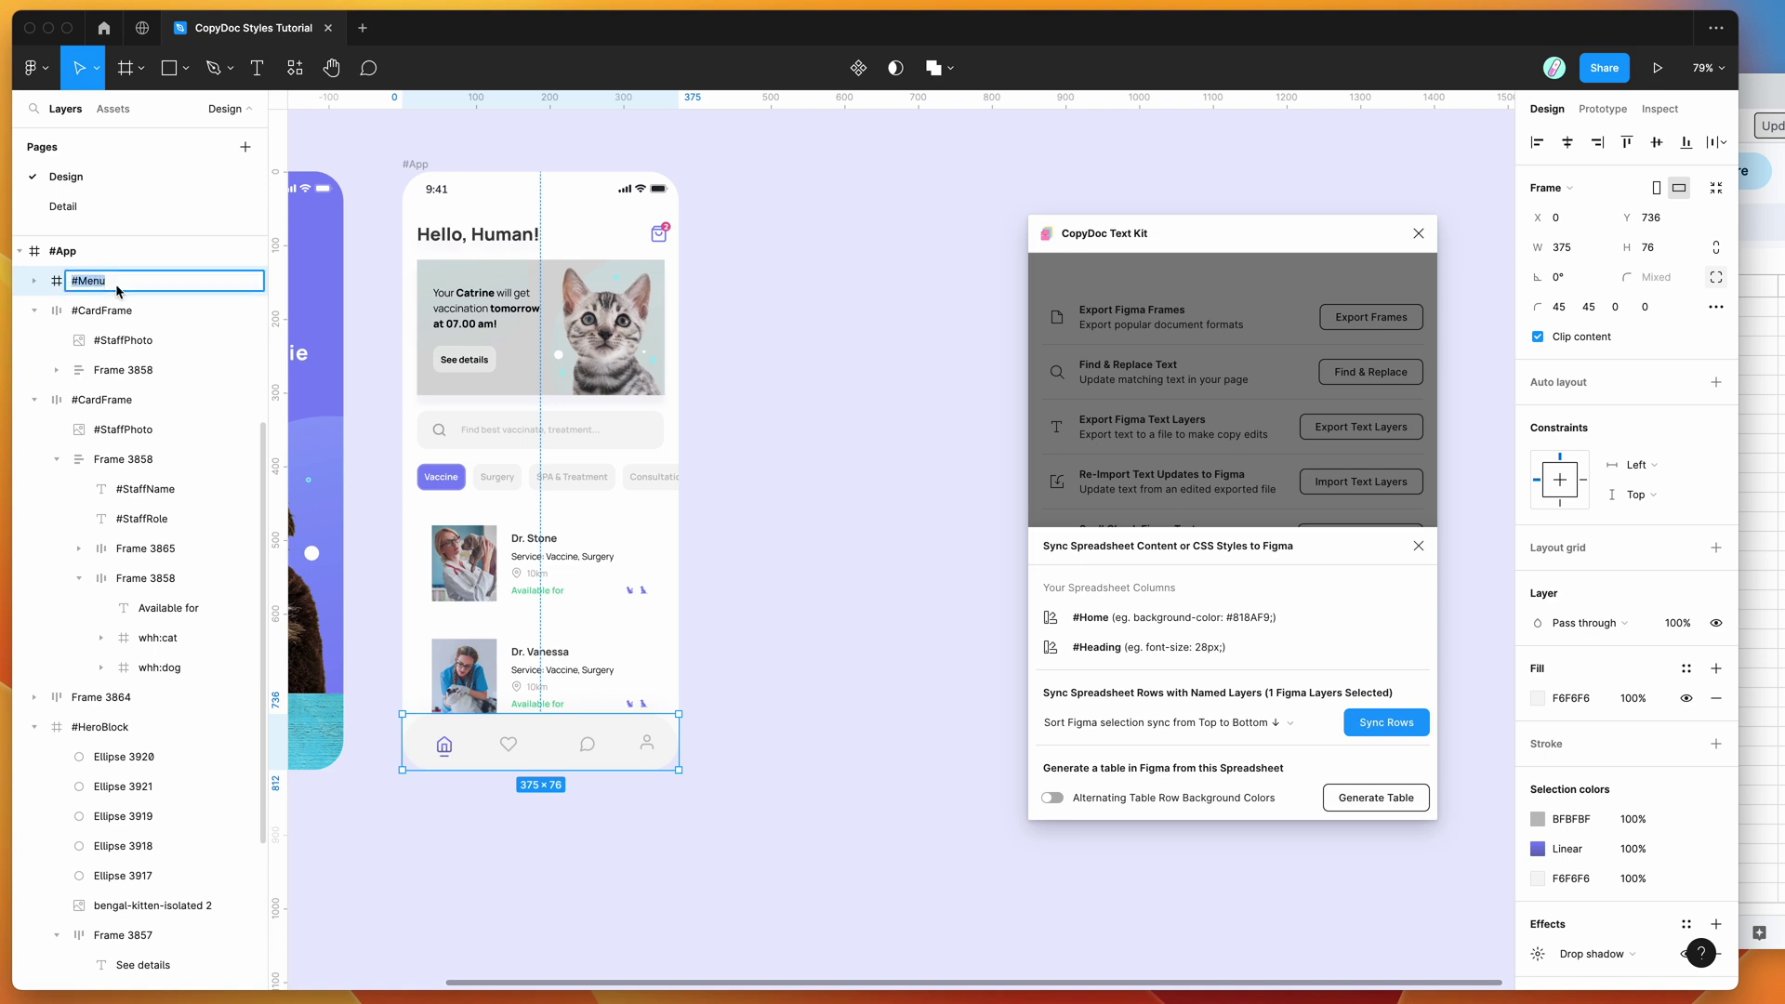
Step: Review B2's #Menu rule (0.3 opacity, CCD4FF background) without changes
click(1752, 573)
click(1121, 330)
double_click(1105, 328)
drag(1105, 328, 1090, 330)
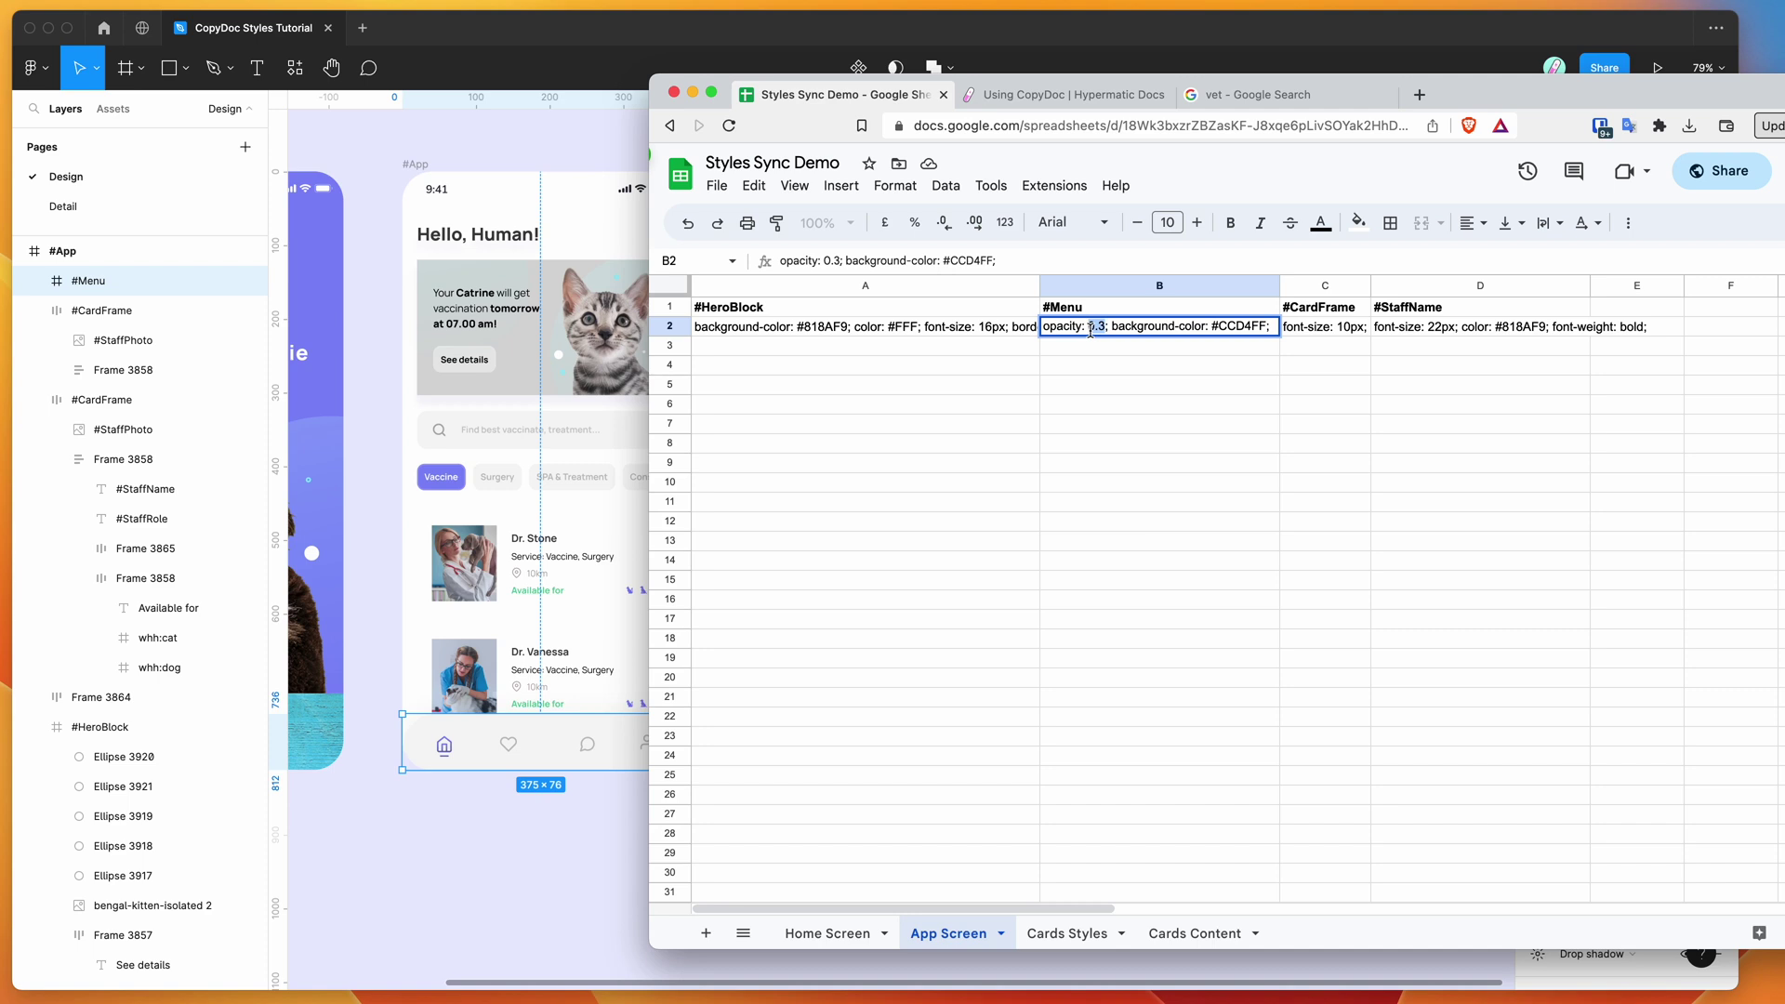
double_click(1246, 328)
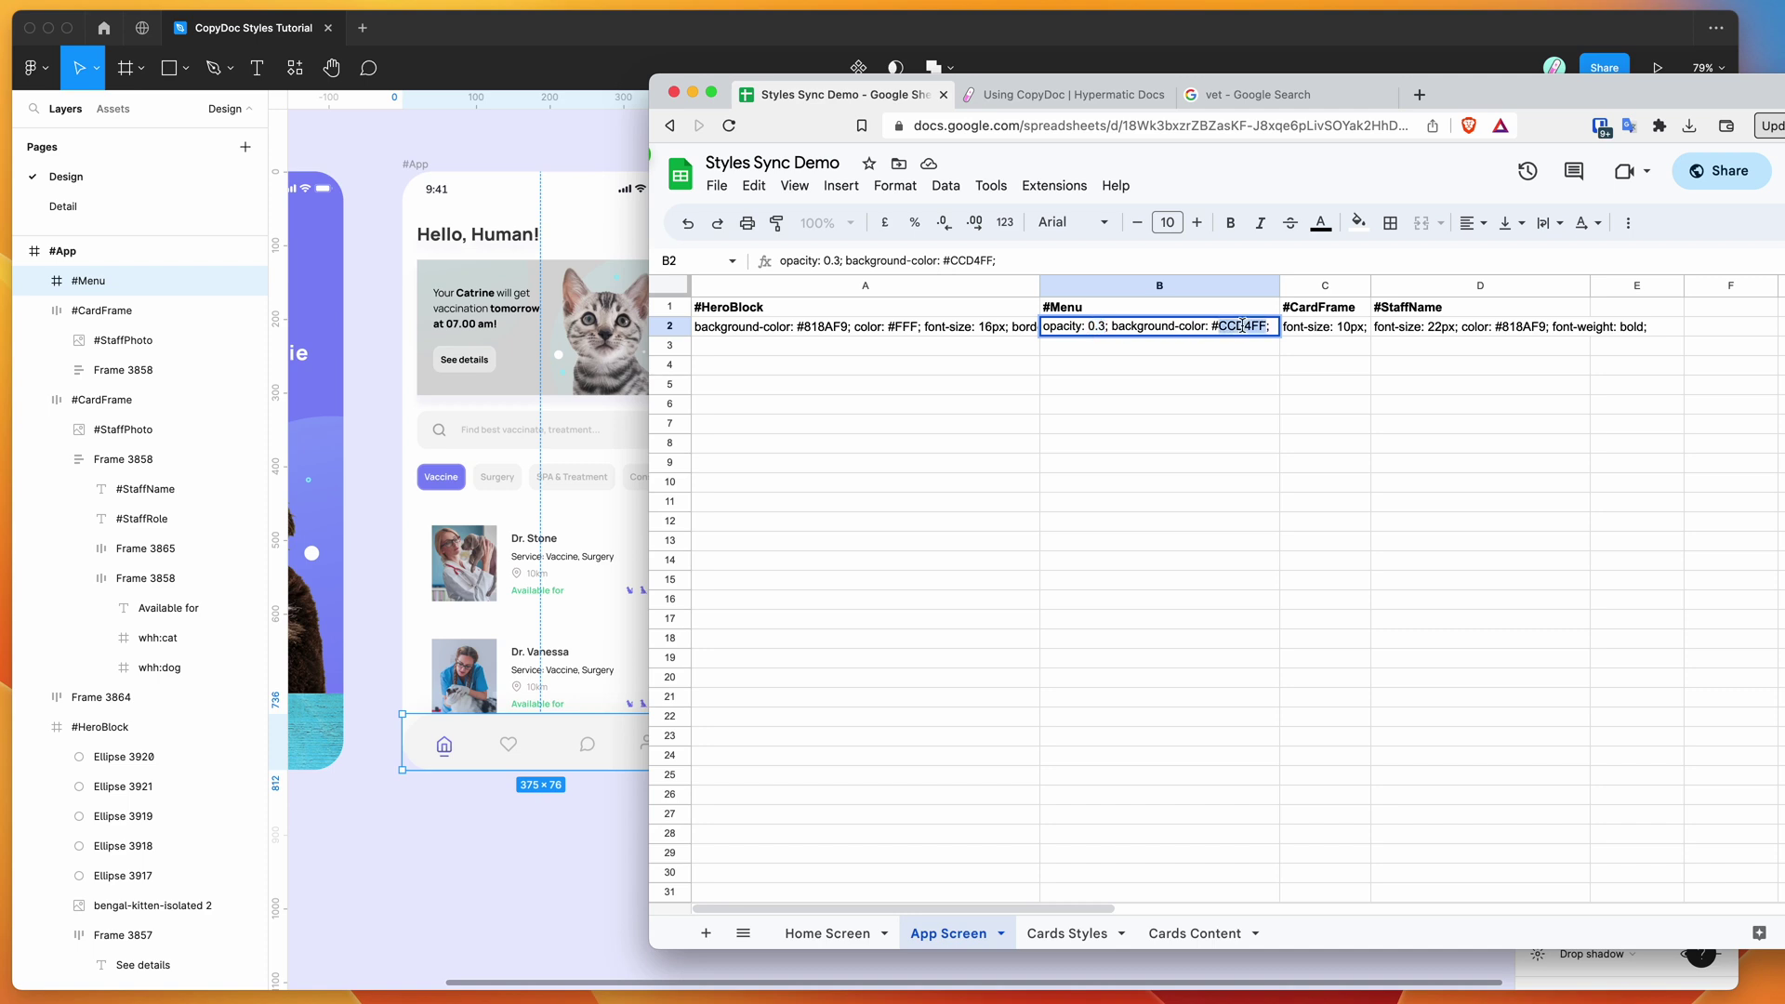
click(1327, 351)
Step: Widen column C for the #CardFrame style, then check the #CardFrame card layers in Figma
drag(1023, 285, 1087, 286)
double_click(984, 327)
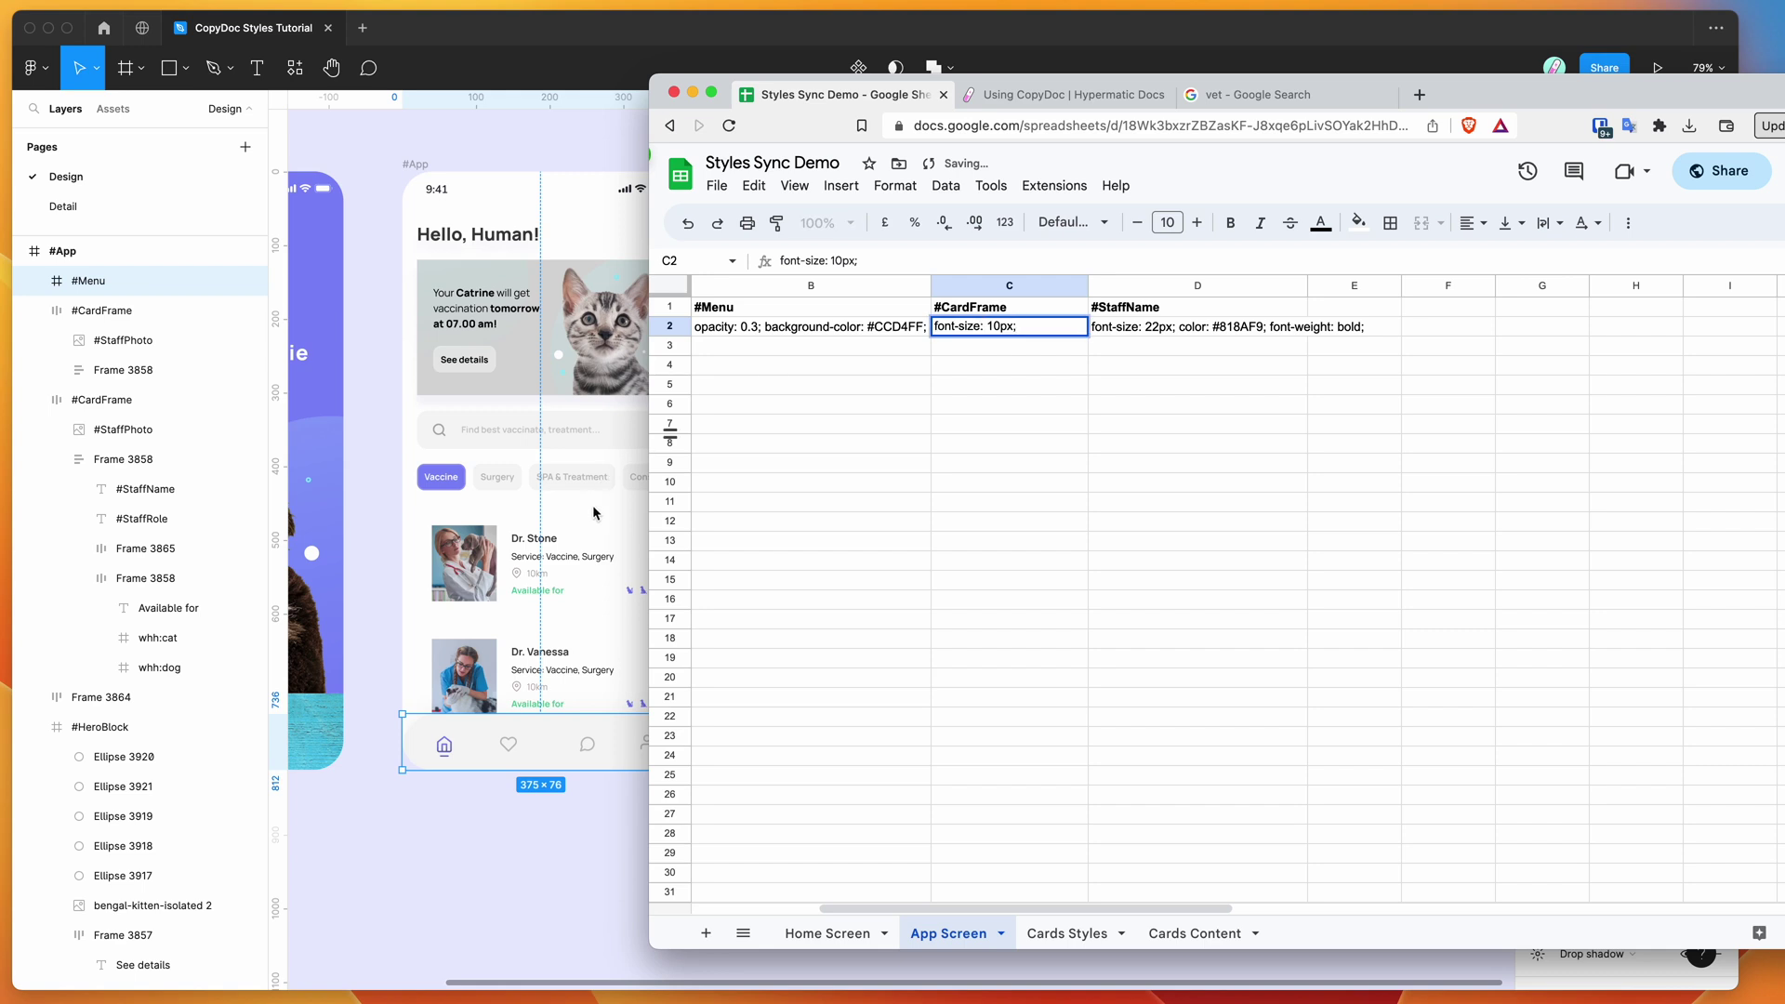
click(589, 502)
click(582, 528)
click(589, 642)
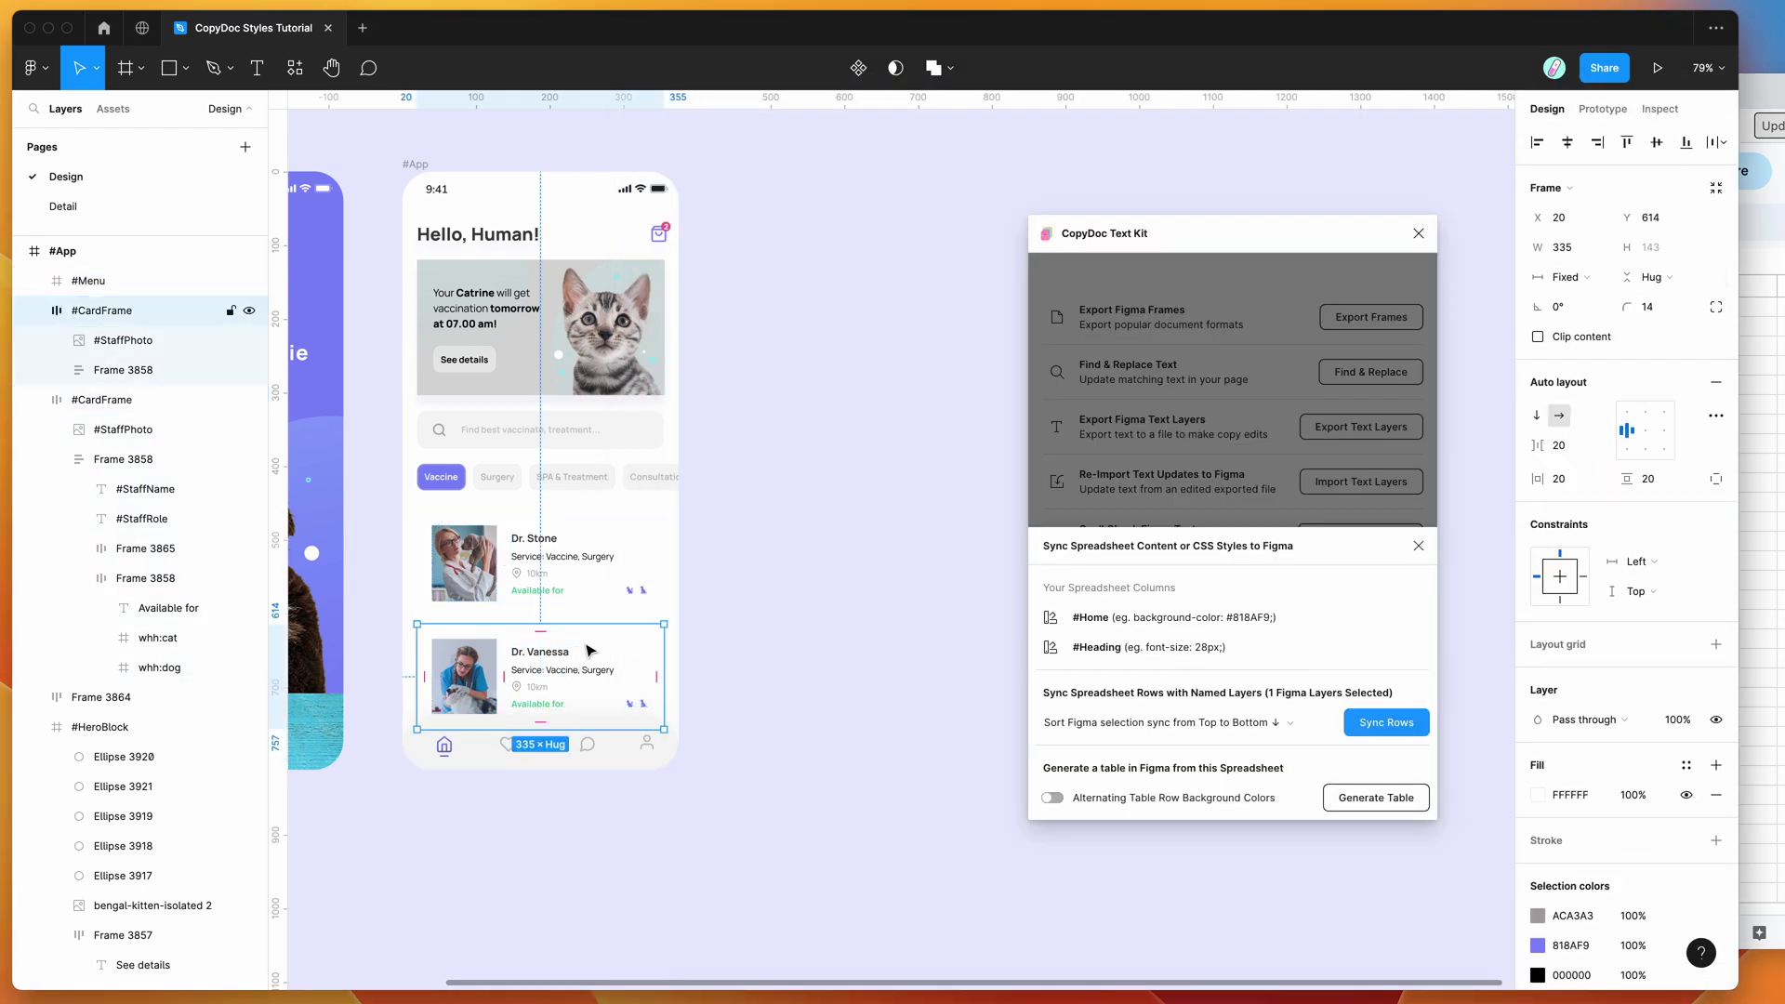
drag(102, 312, 71, 401)
double_click(128, 409)
Step: Review the #CardFrame header and its font-size: 10px; rule in C2
click(1747, 545)
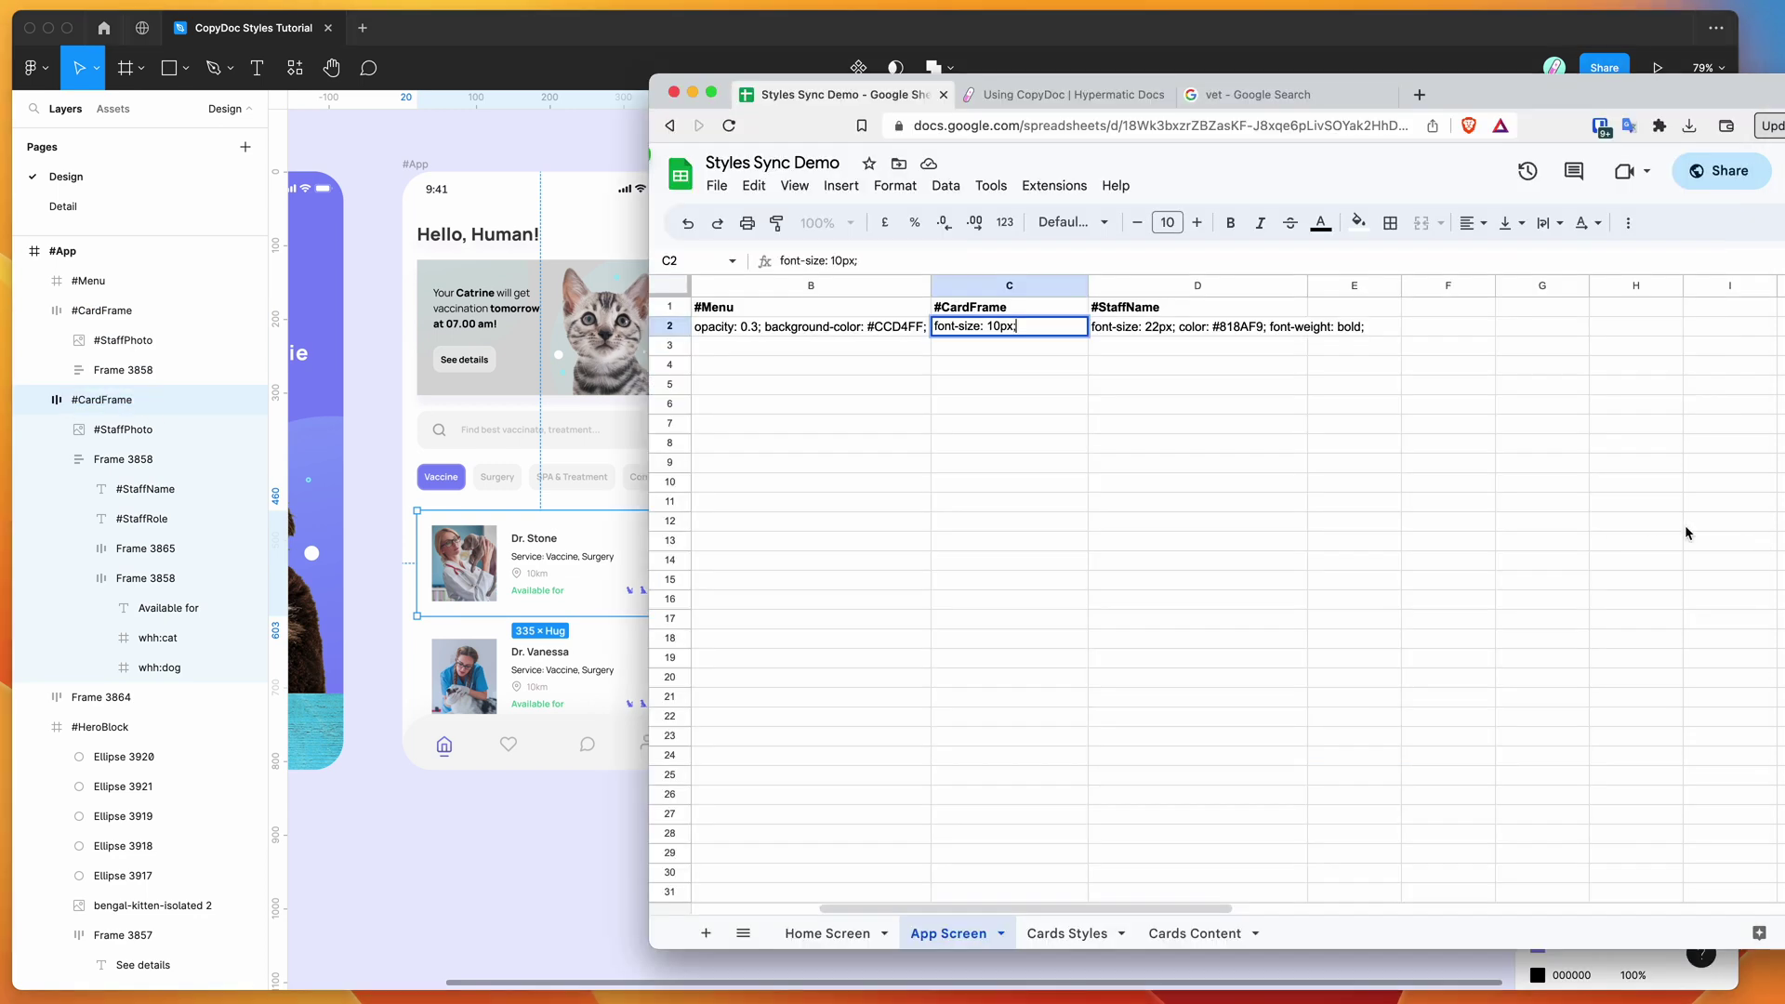
click(1034, 307)
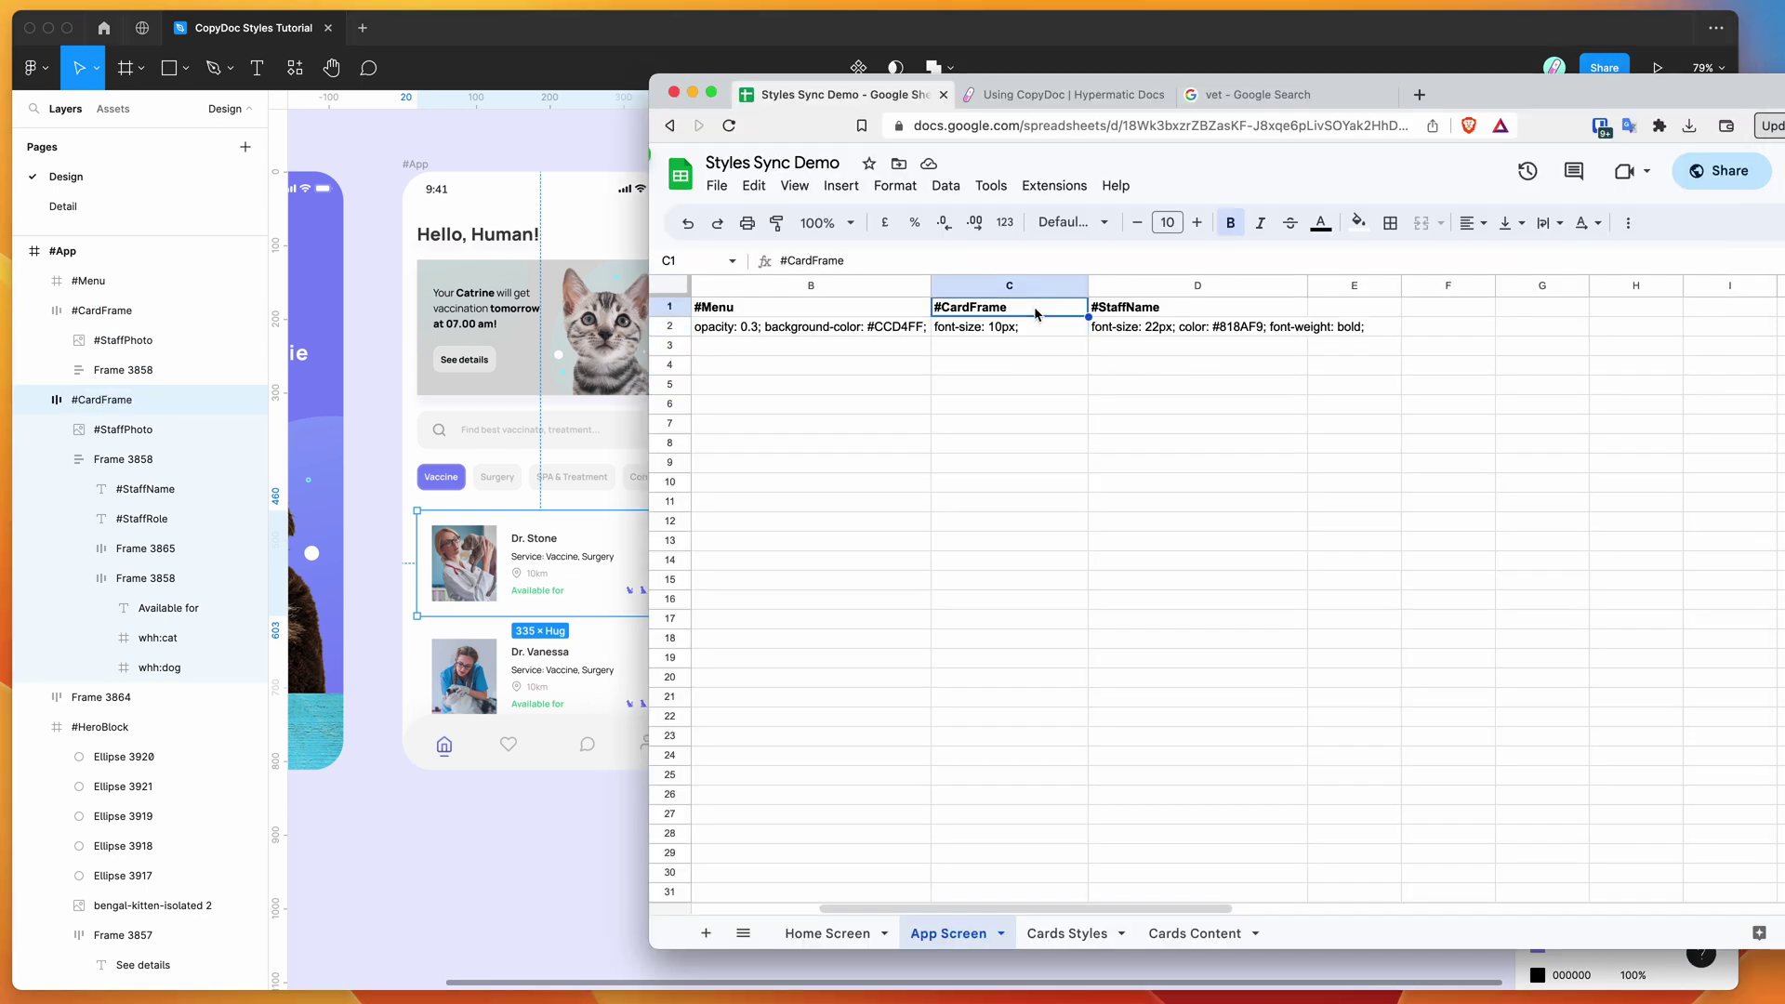
scroll(1037, 313, left, 3)
click(1334, 327)
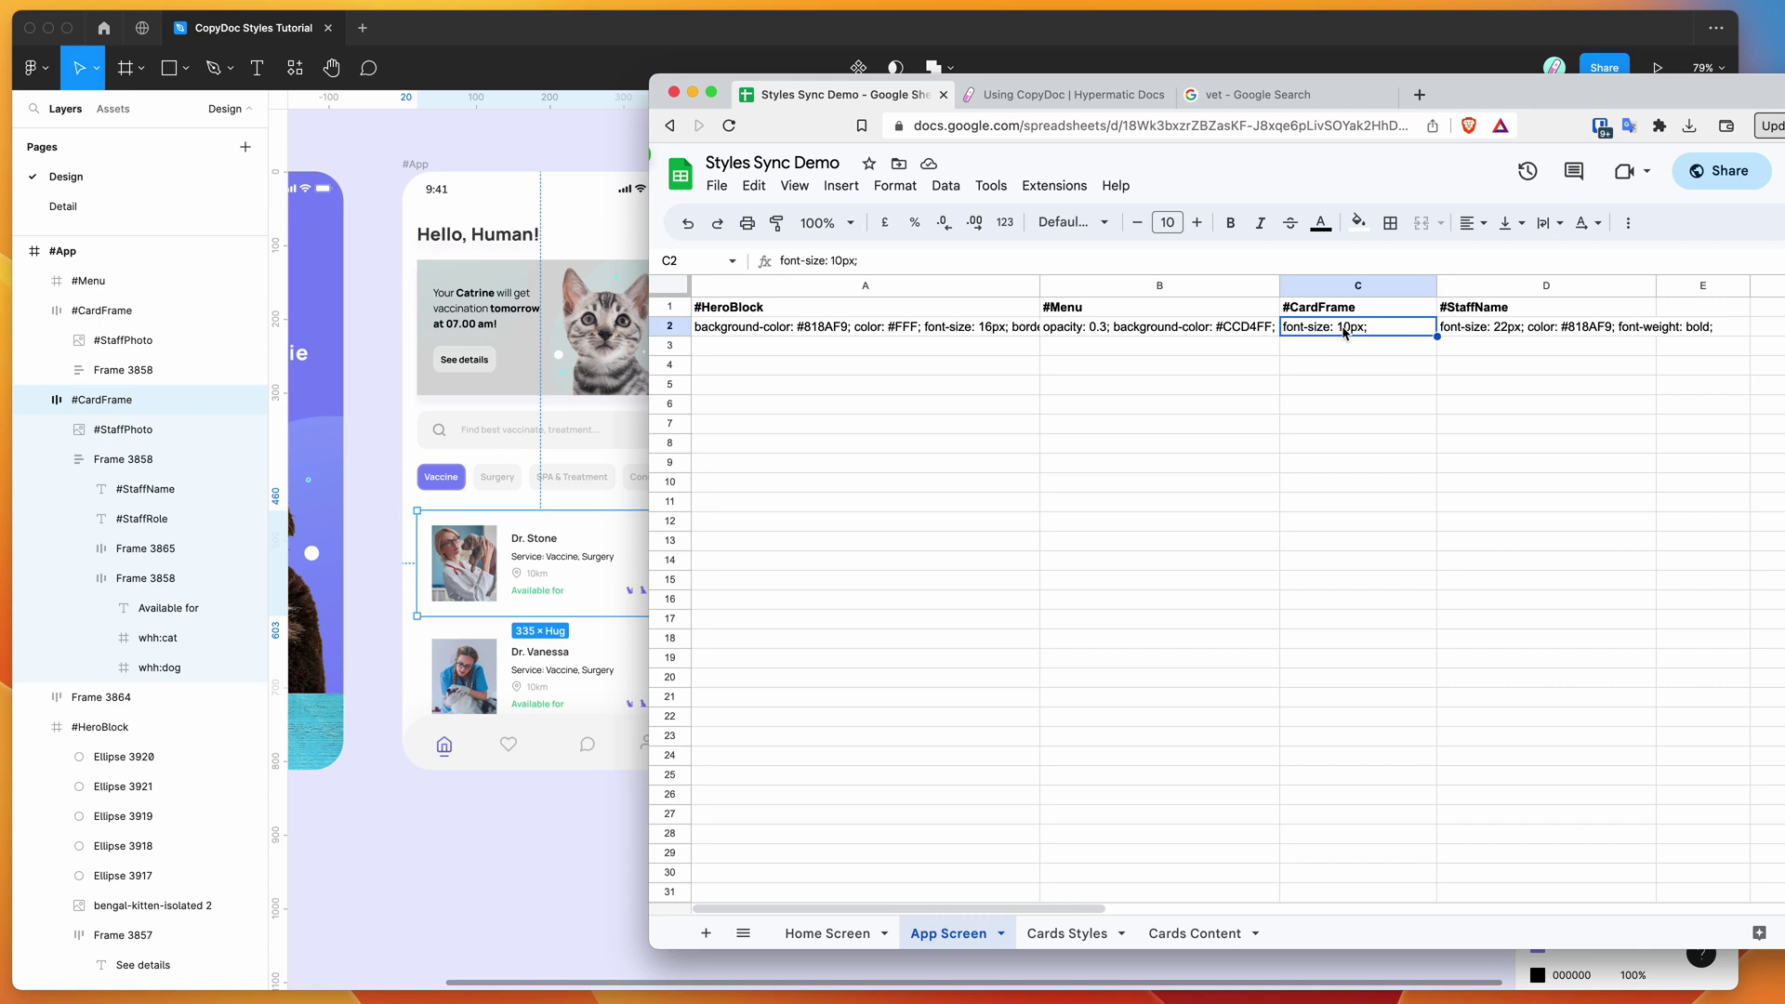
click(1268, 351)
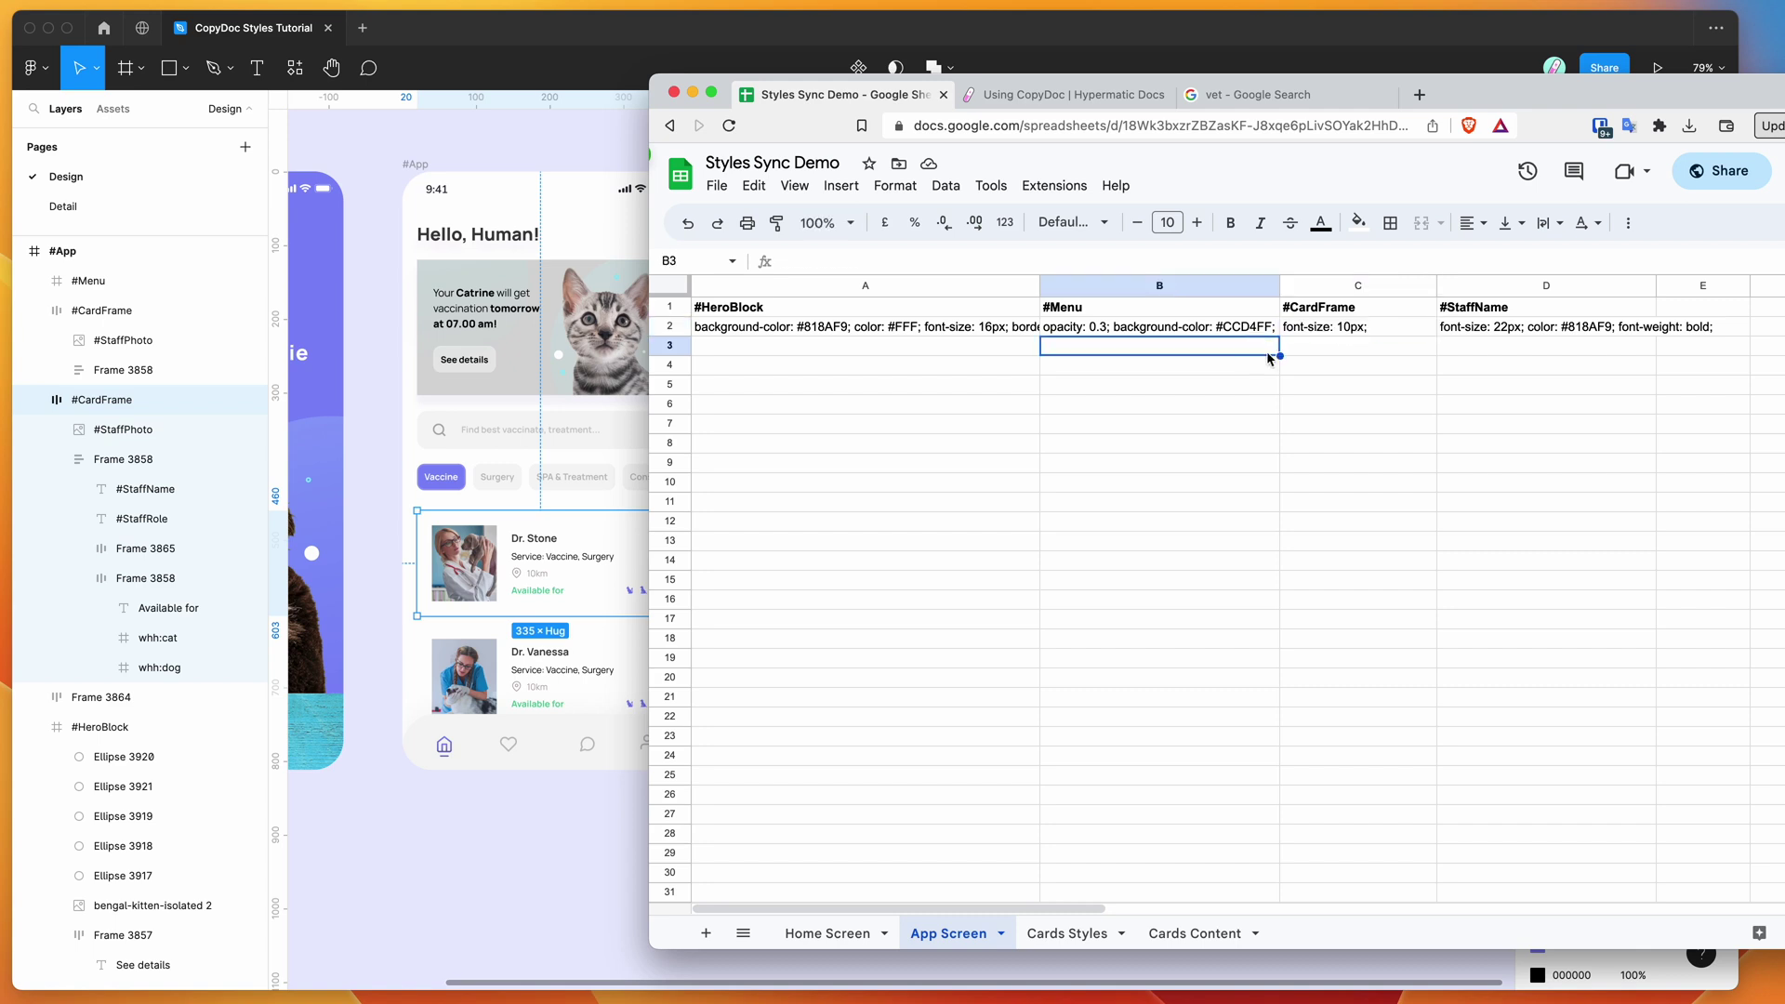
Step: Copy the Styles Sync Demo spreadsheet's share link
click(1721, 177)
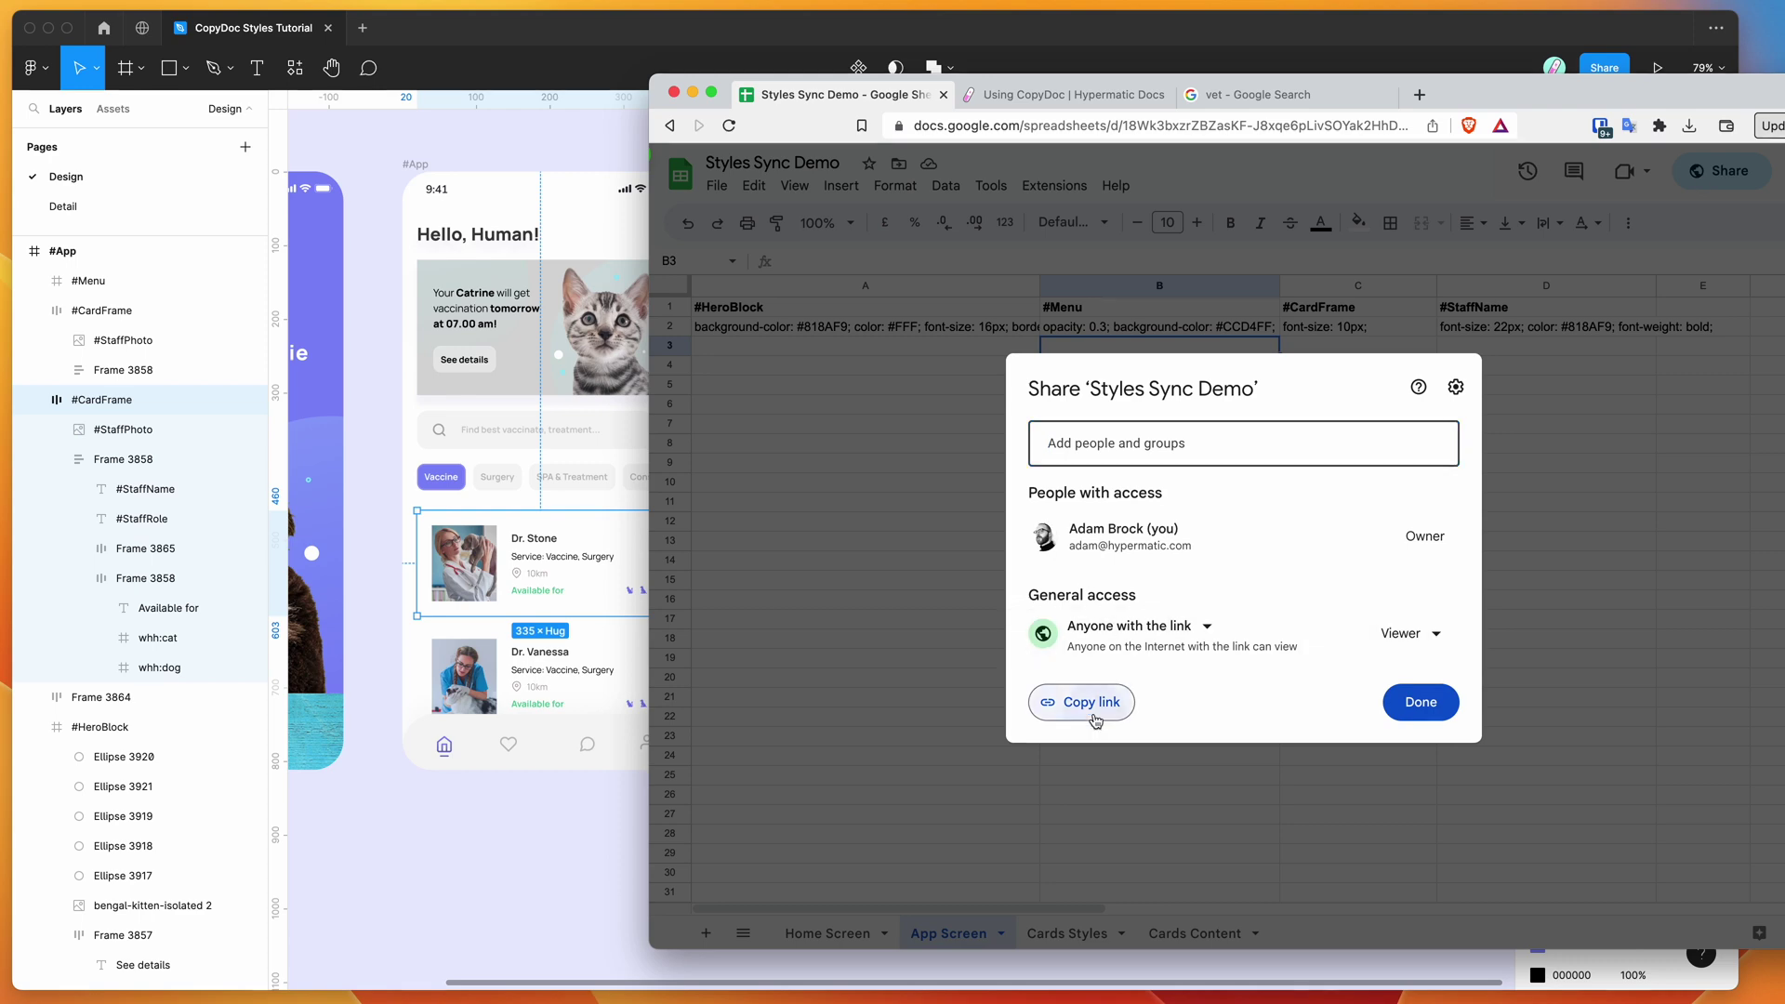
click(1088, 705)
click(589, 809)
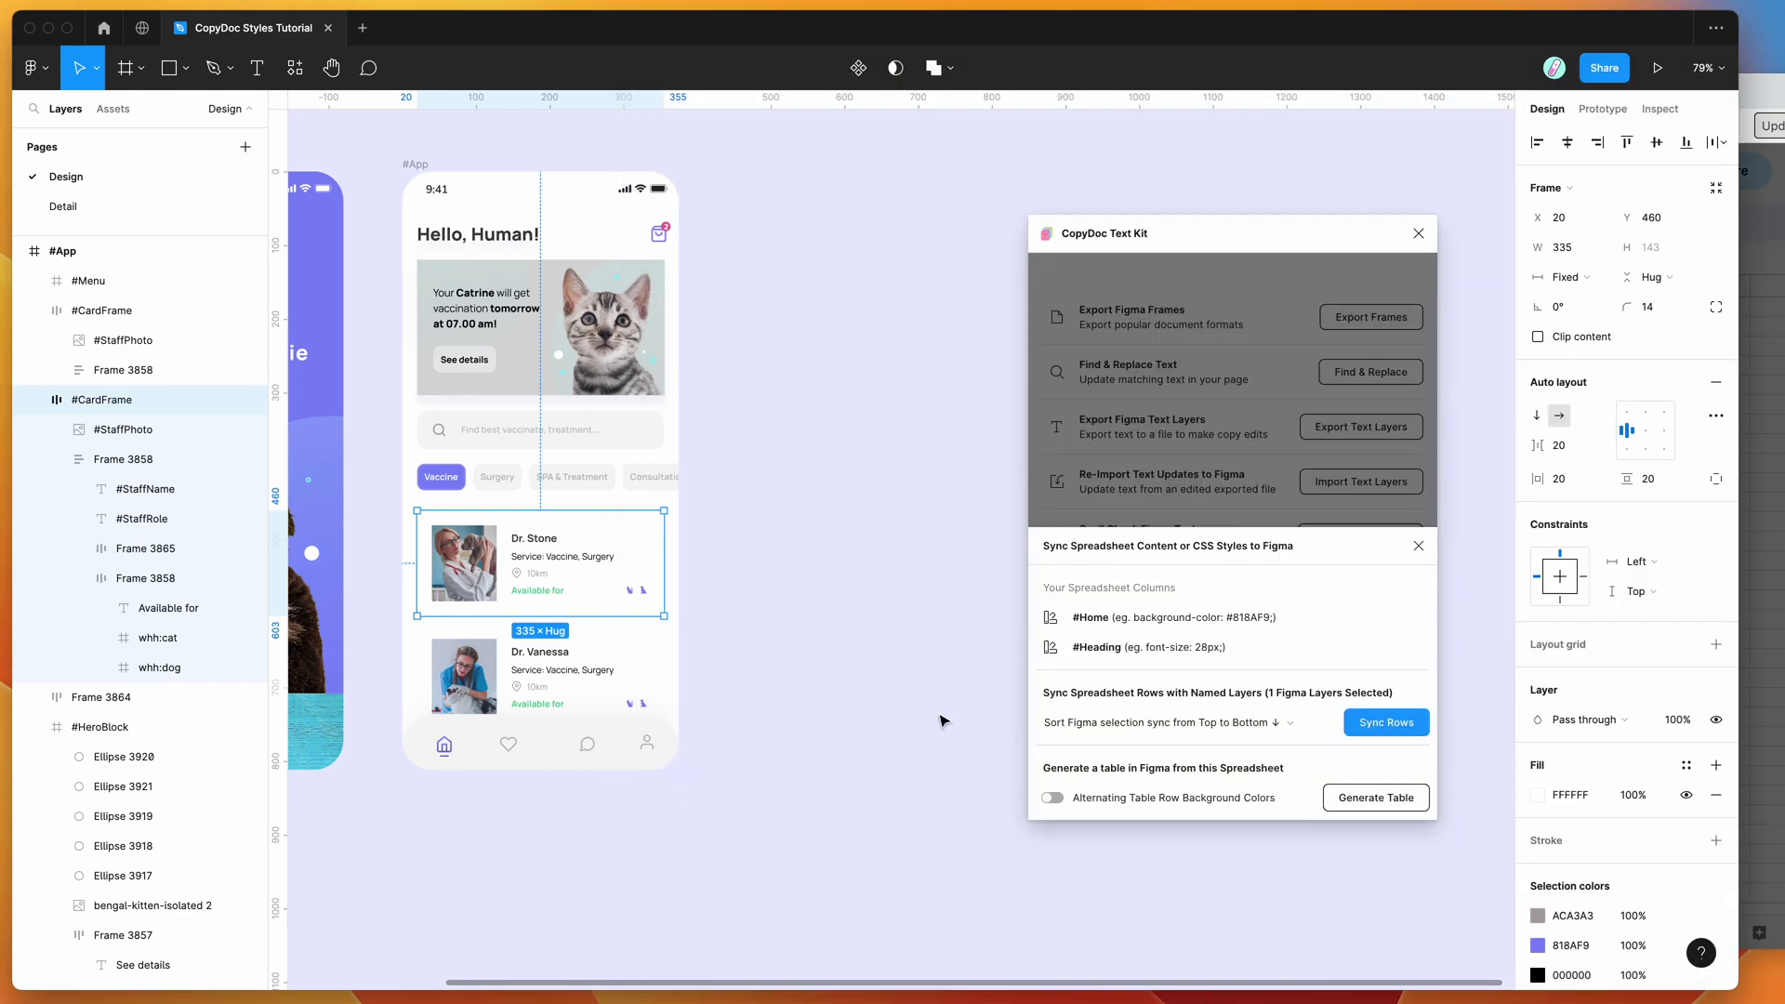
Step: Paste the link into CopyDoc's spreadsheet sync and load the App Screen tab
click(1213, 501)
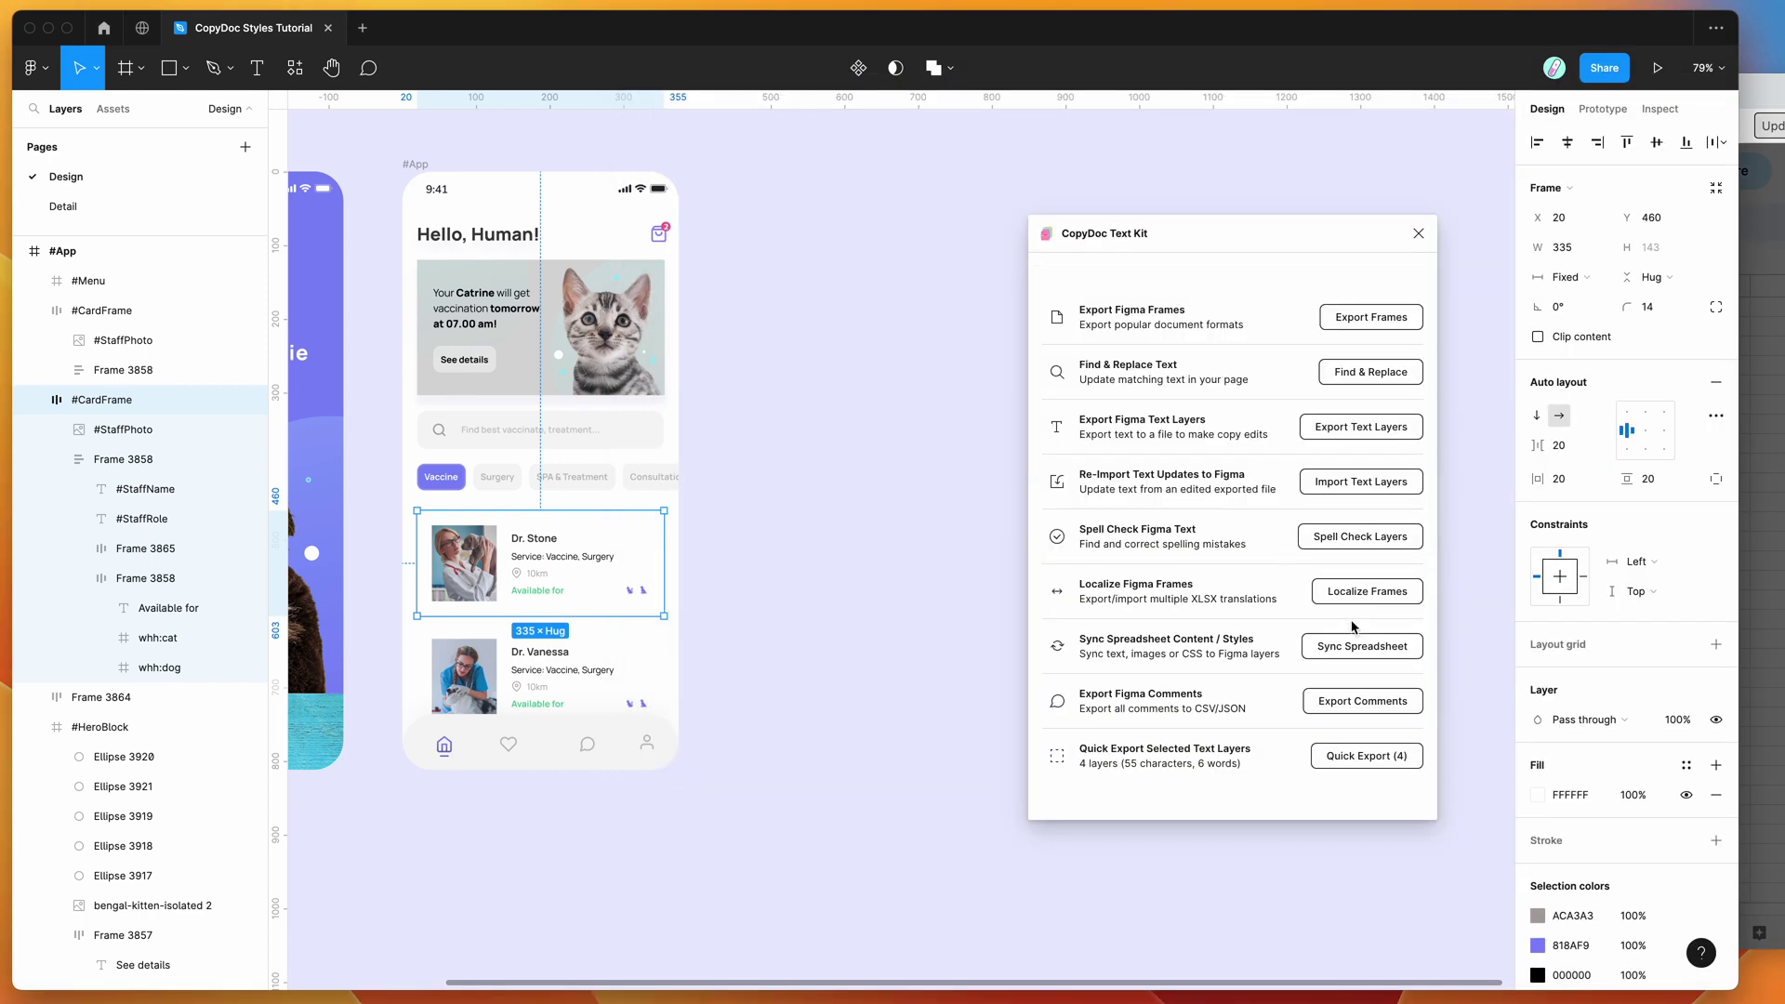
click(1353, 649)
click(1232, 772)
key(super+v)
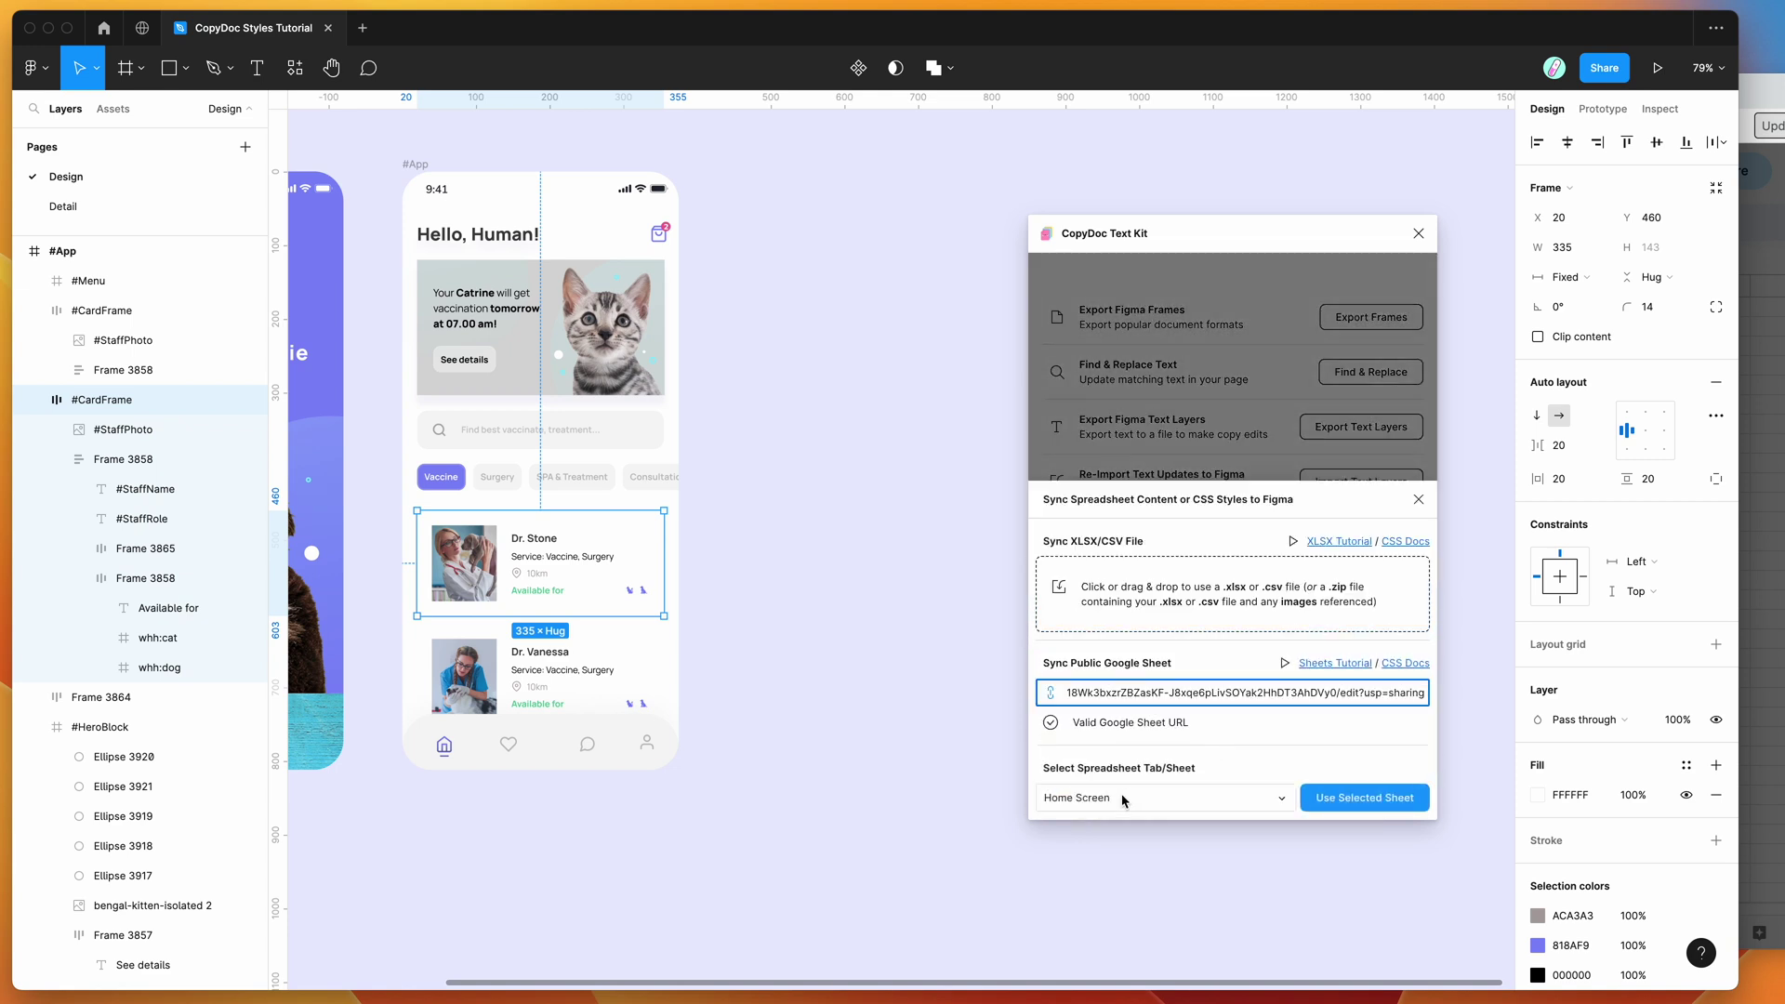
click(1122, 800)
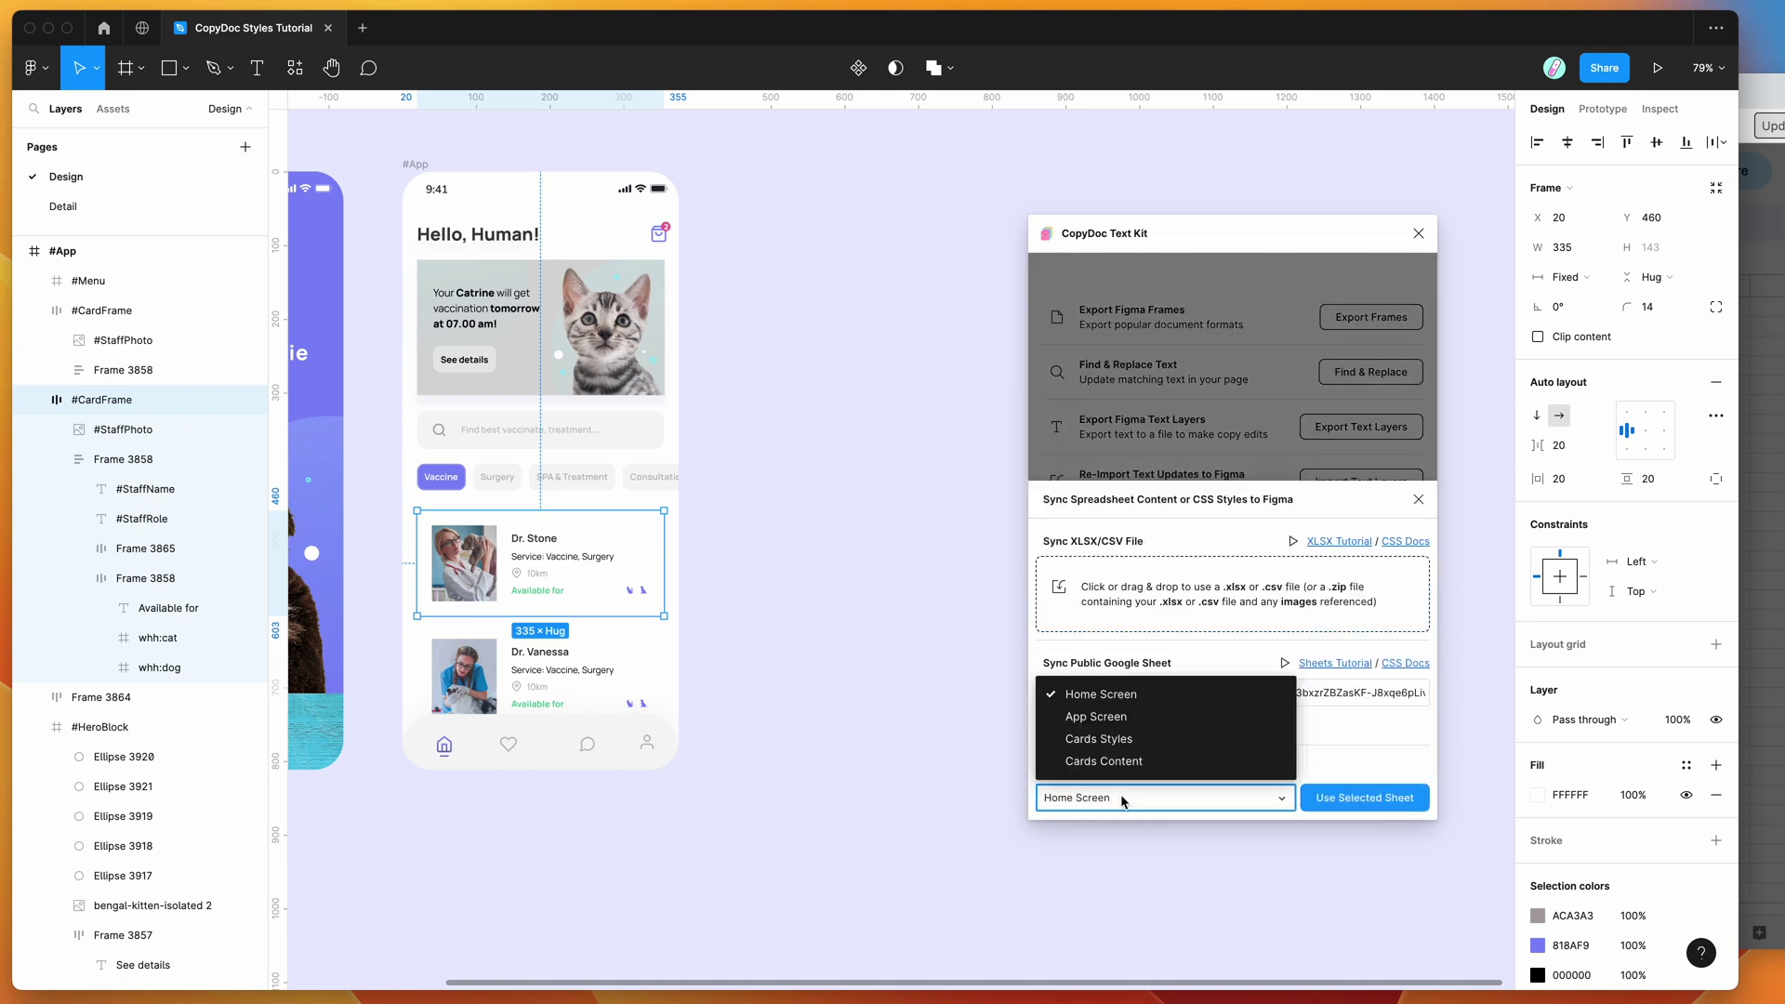
click(1090, 718)
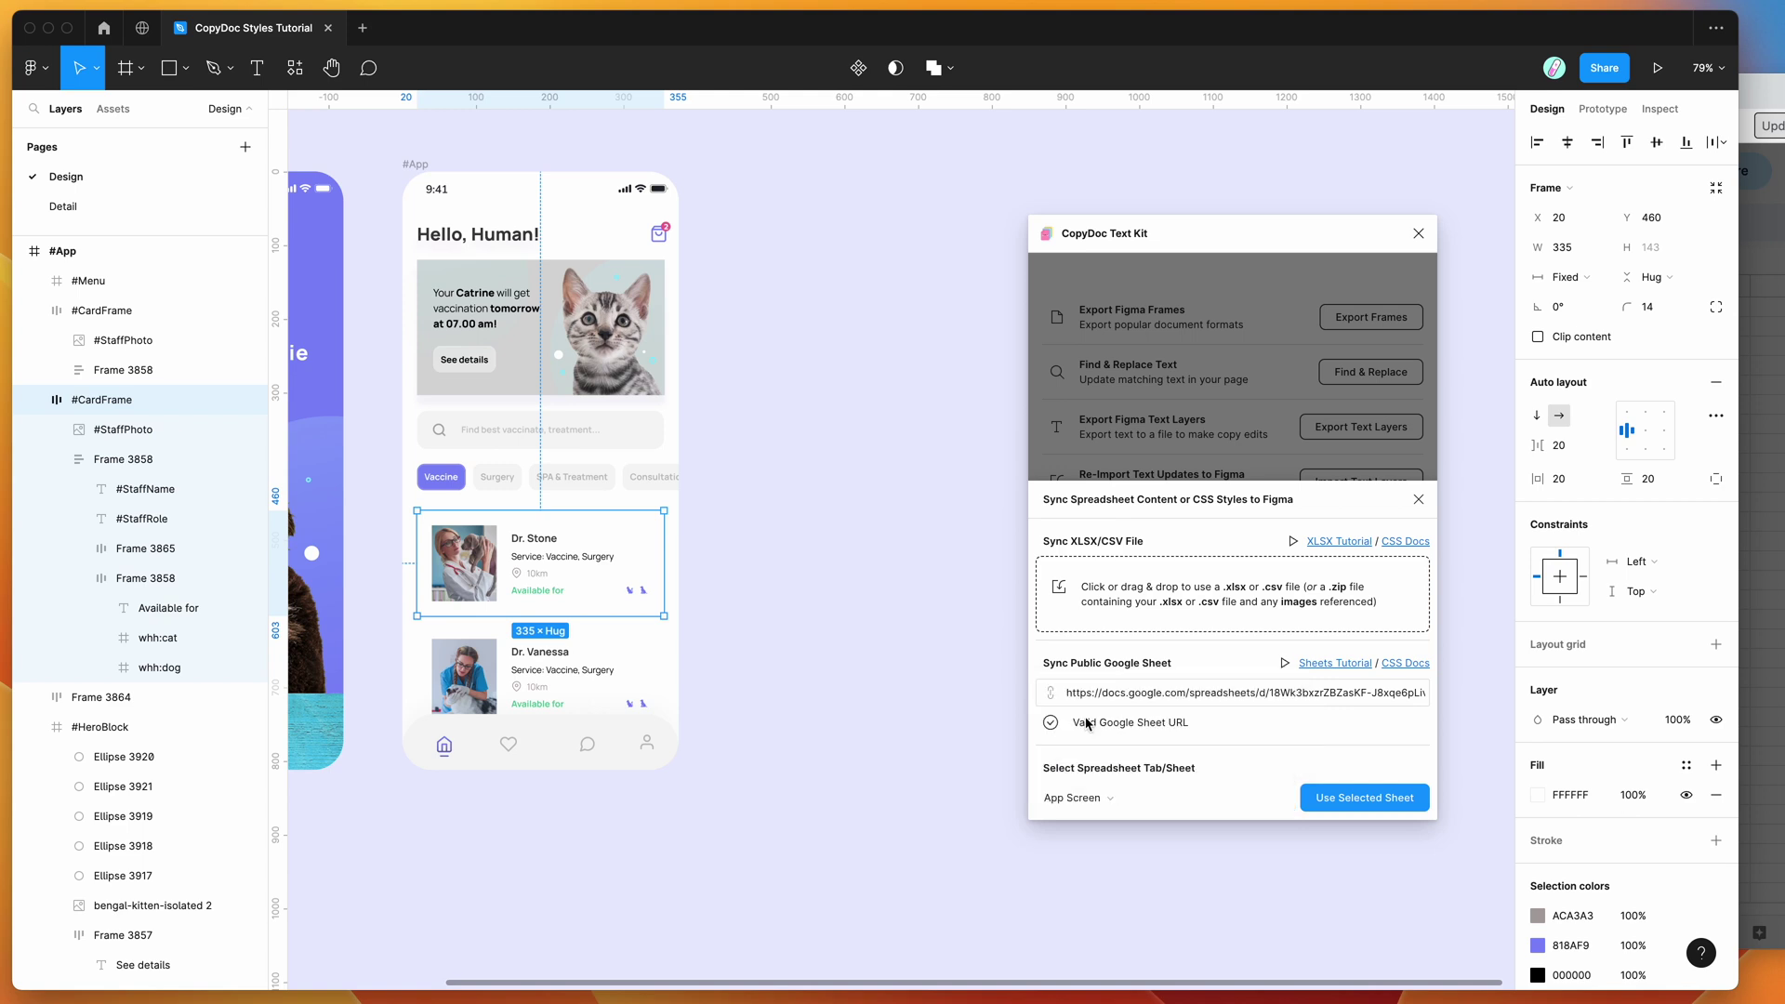
click(1355, 803)
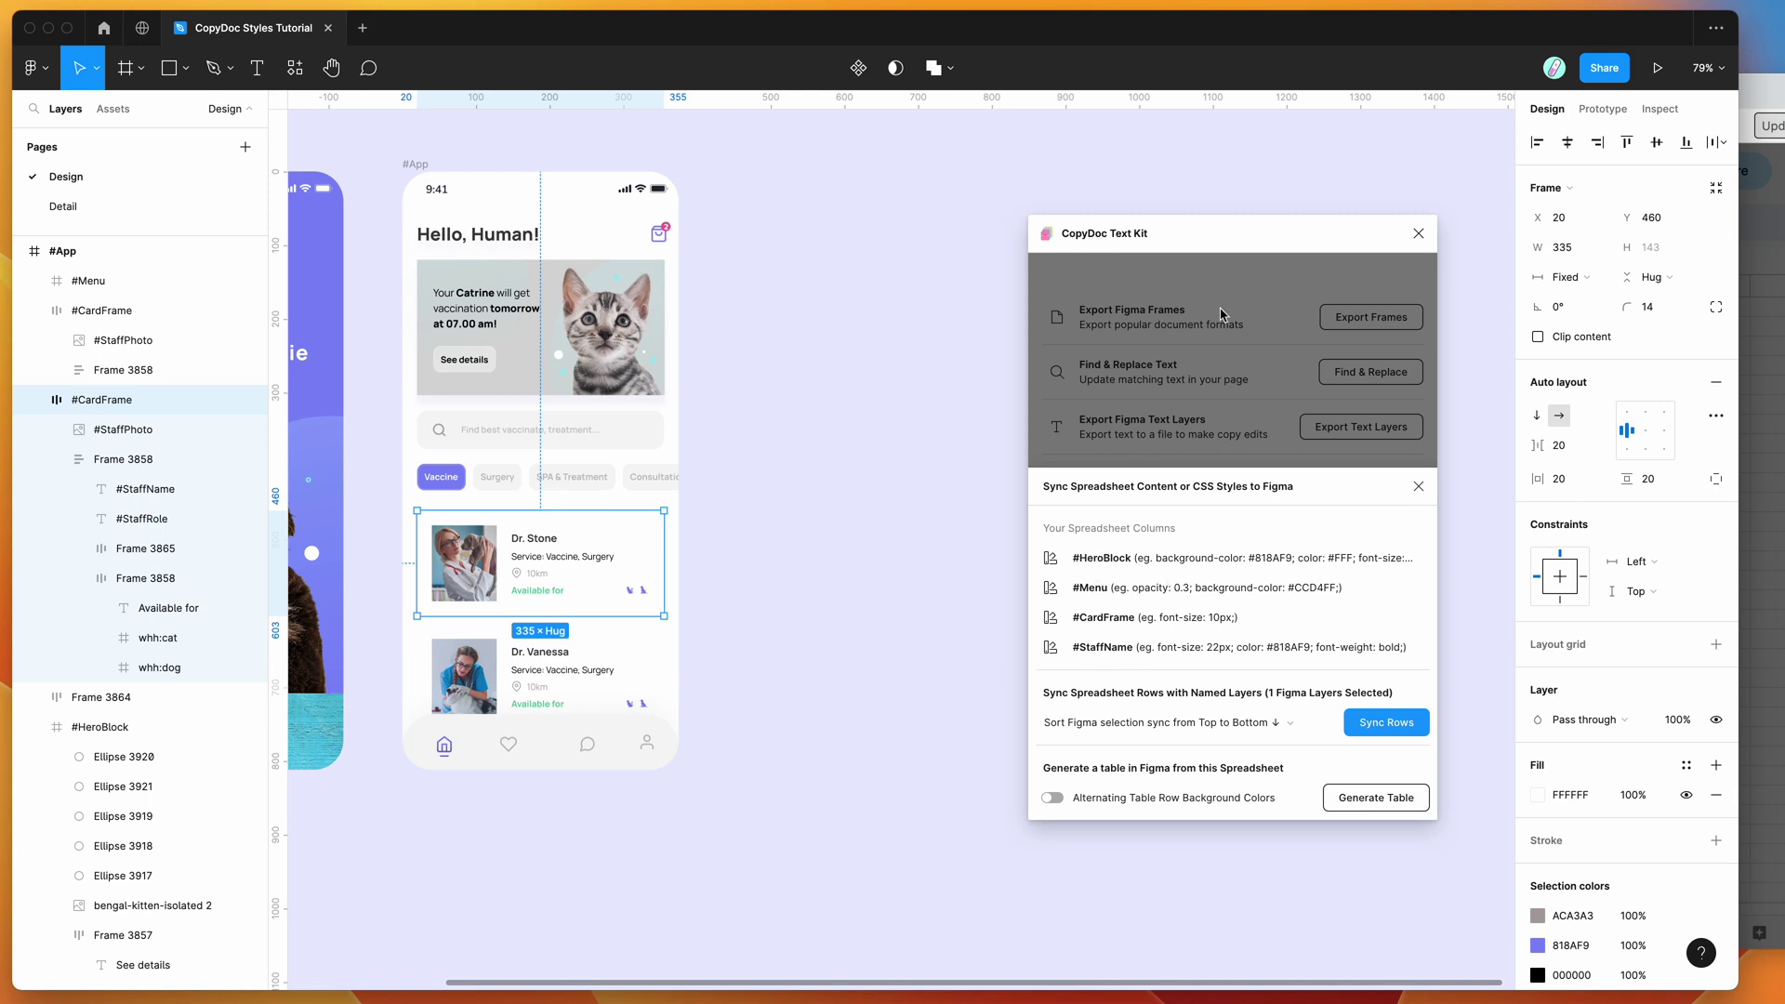
drag(1220, 238, 1145, 203)
Step: Select the #App frame and run Sync Rows, giving a purple banner and bold purple staff names
click(837, 205)
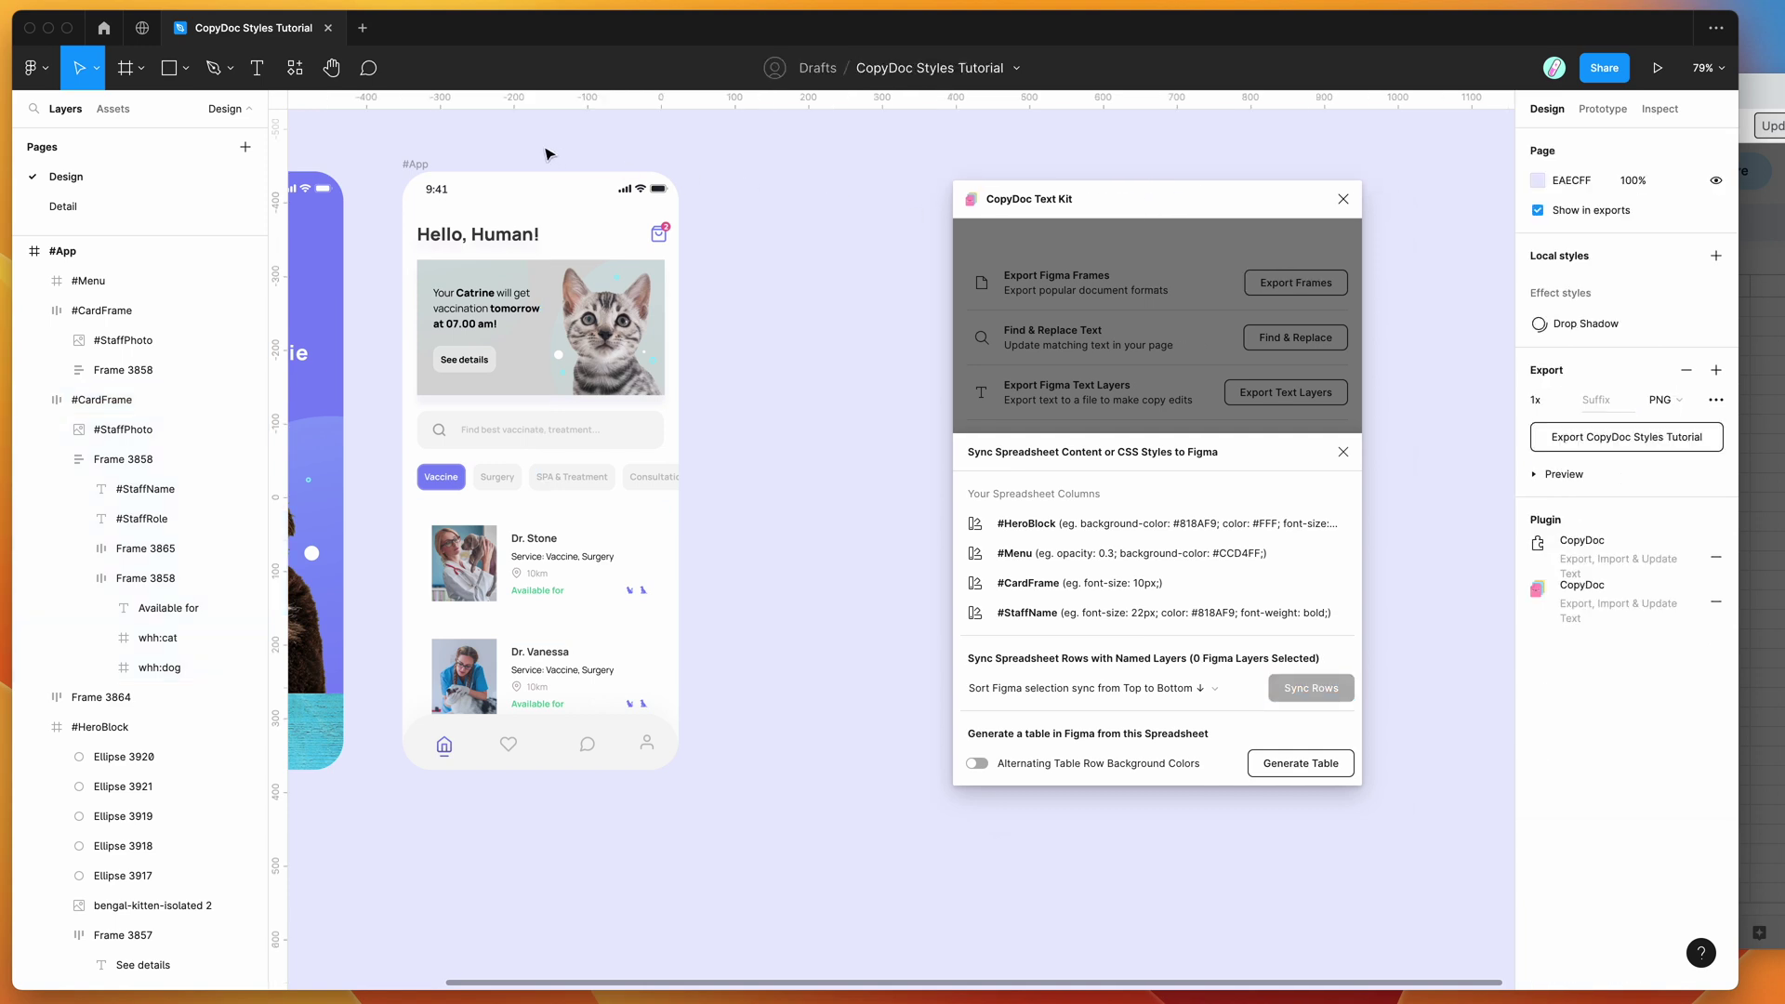
click(423, 167)
scroll(464, 167, left, 3)
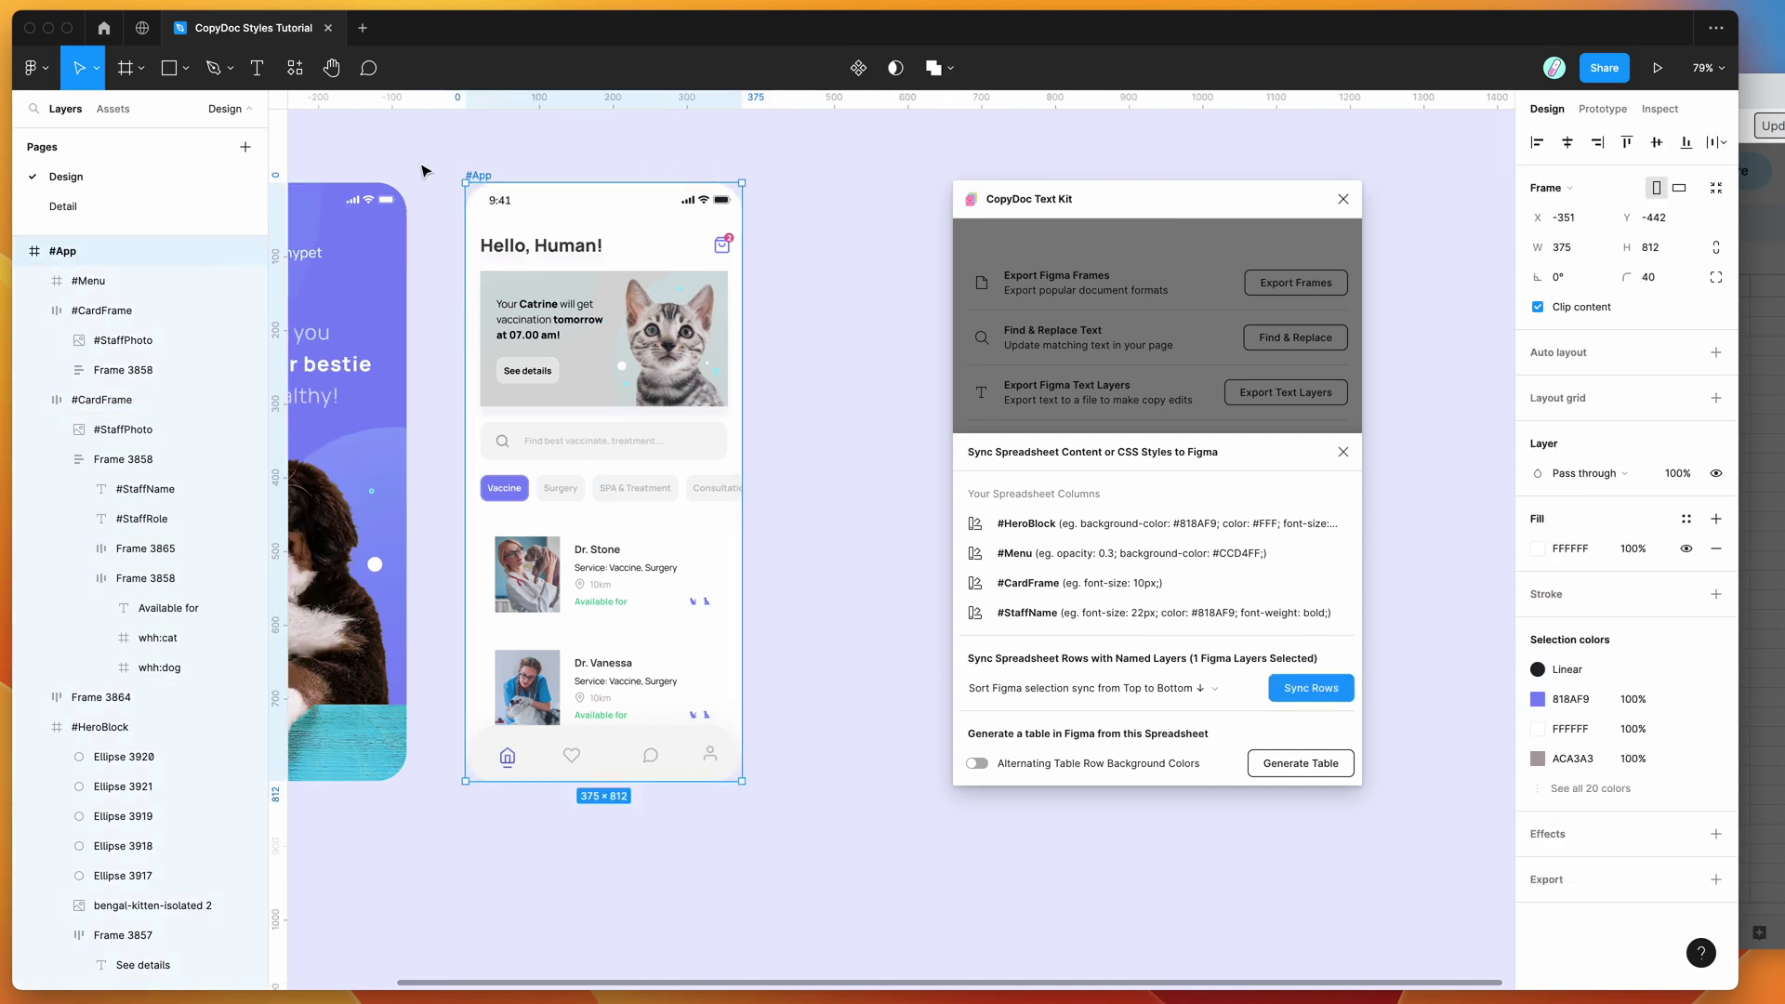
scroll(496, 162, up, 2)
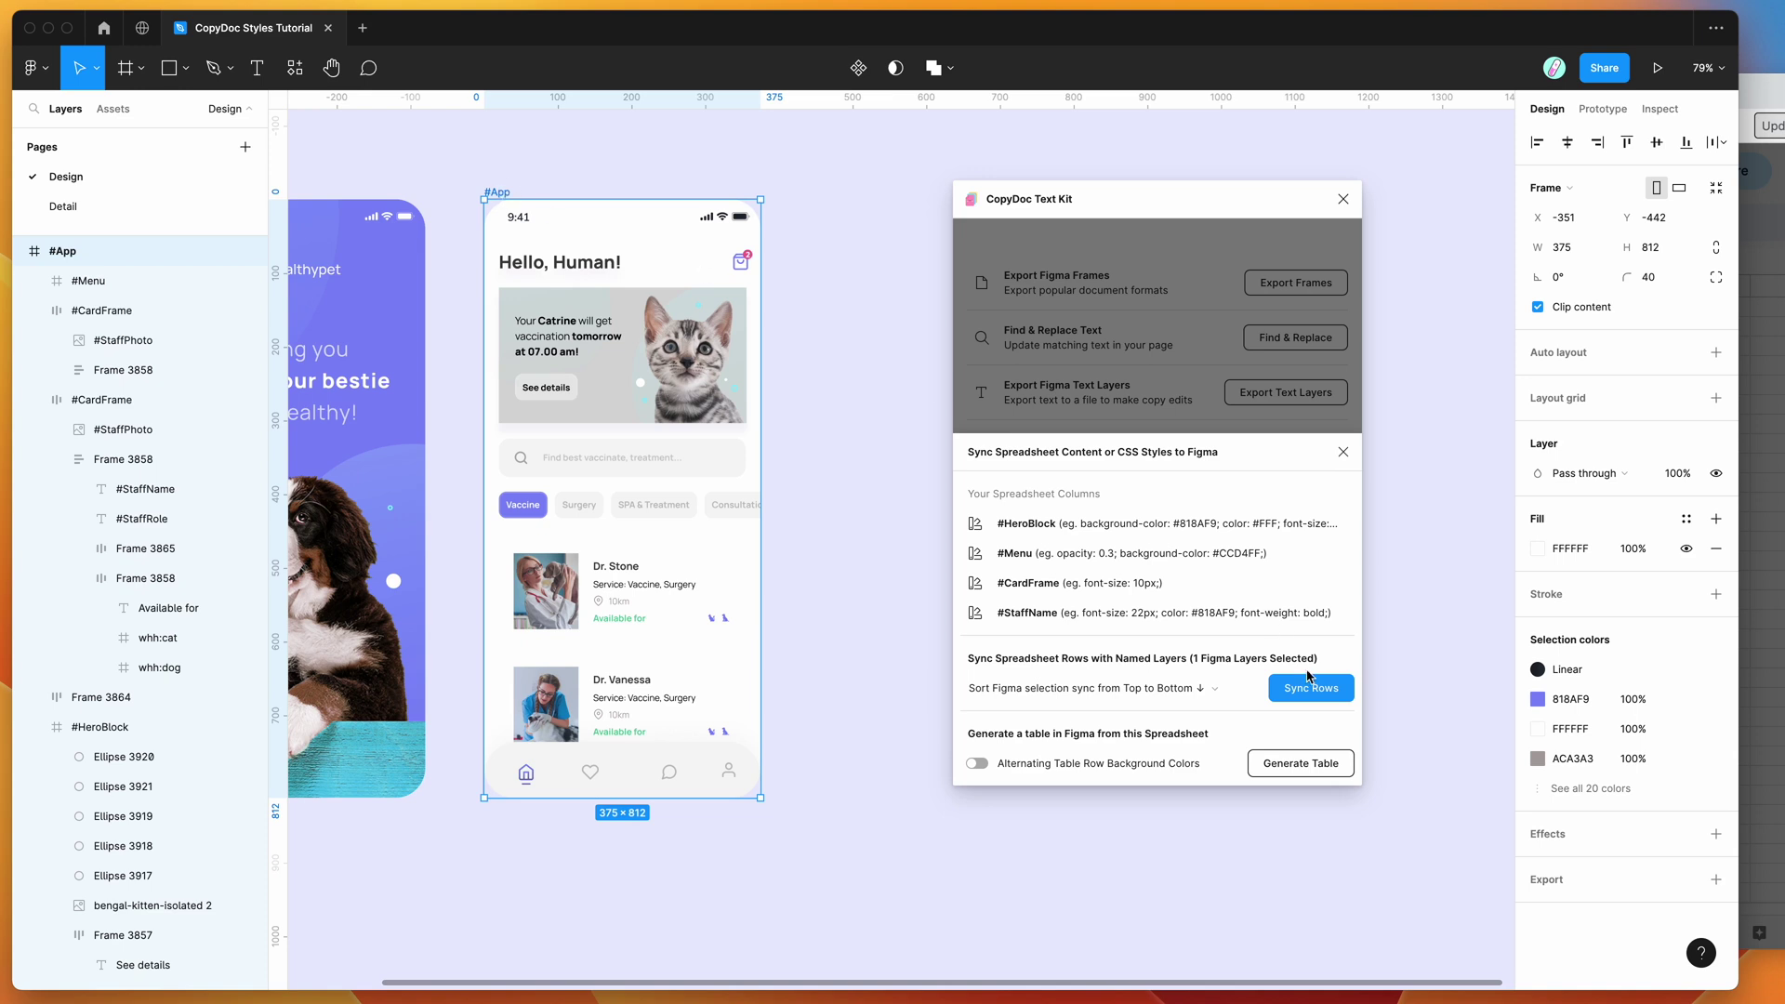
click(1306, 690)
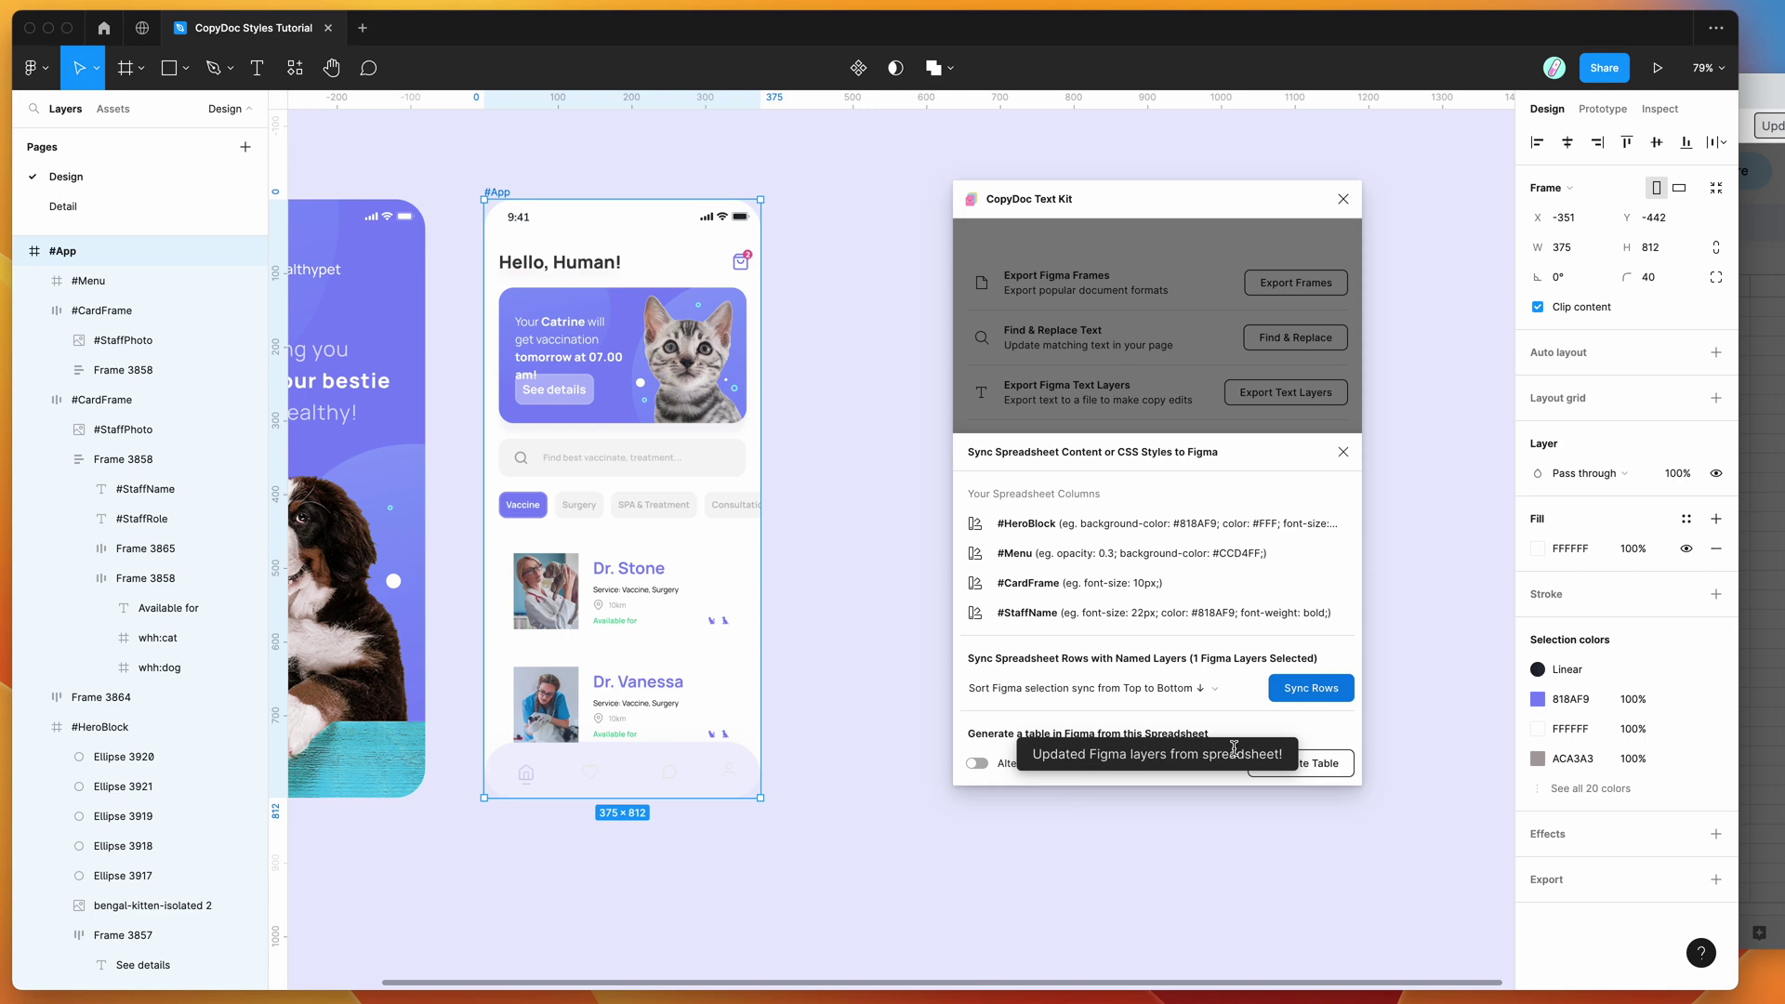
scroll(849, 536, up, 1)
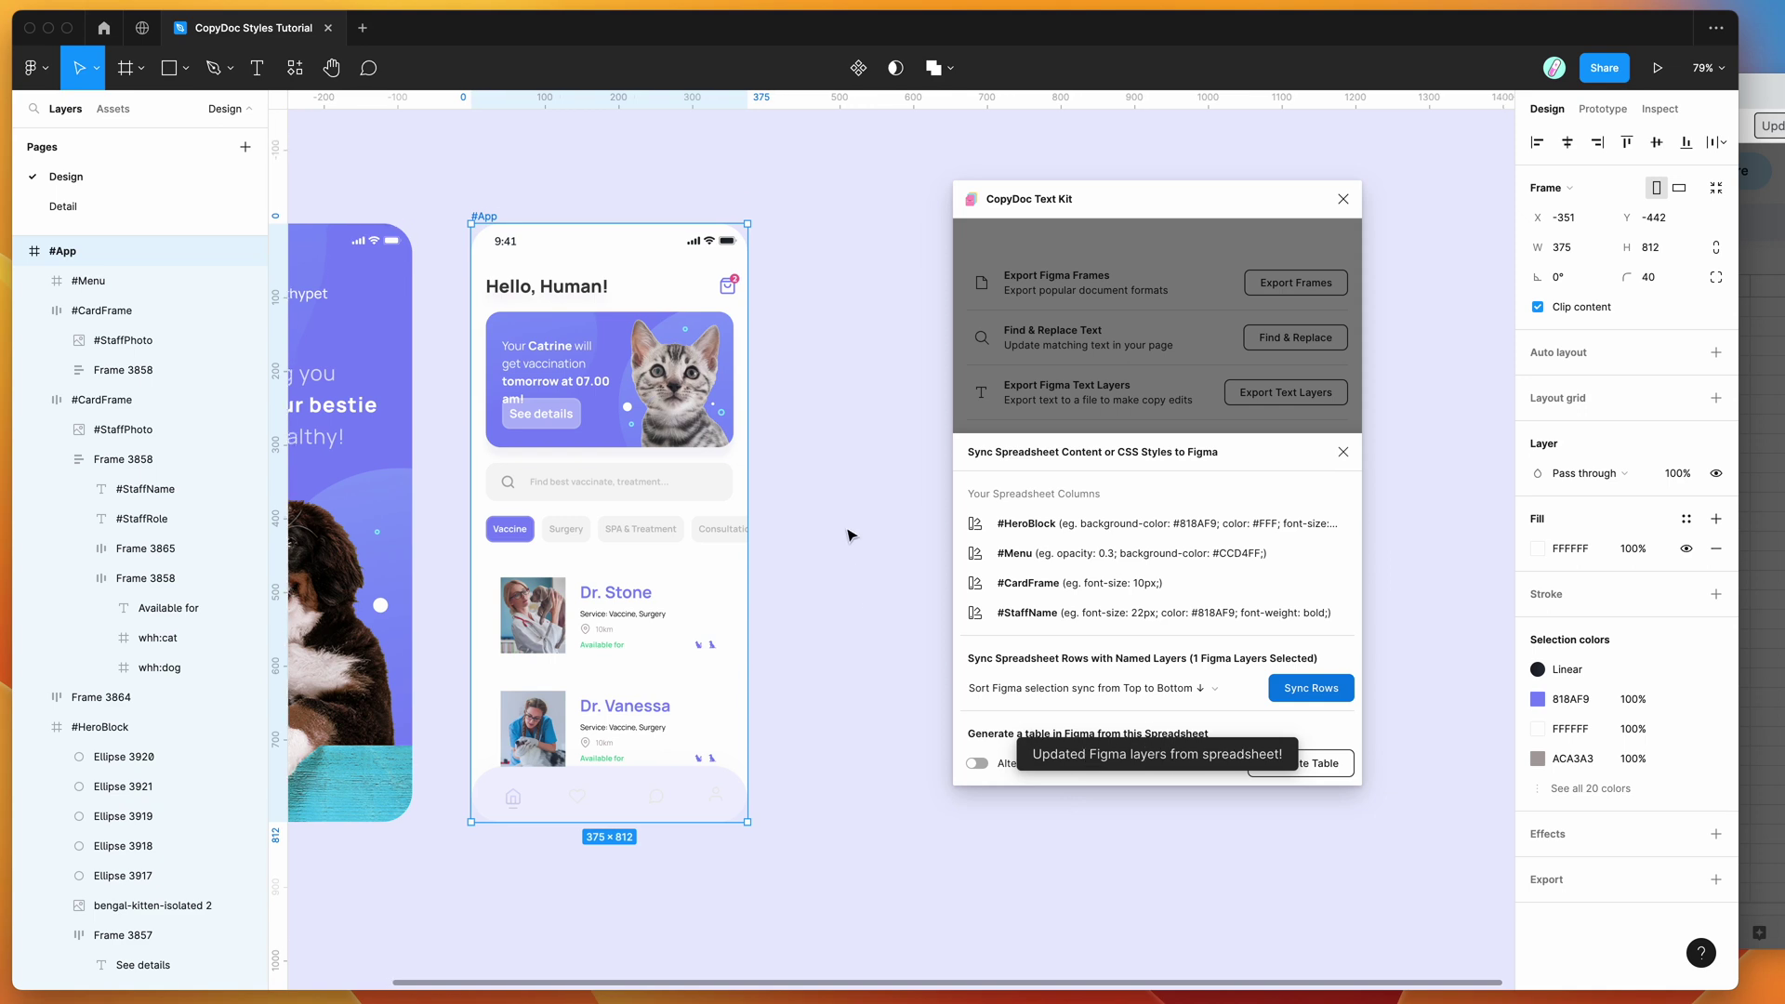
scroll(849, 535, down, 2)
scroll(848, 536, right, 2)
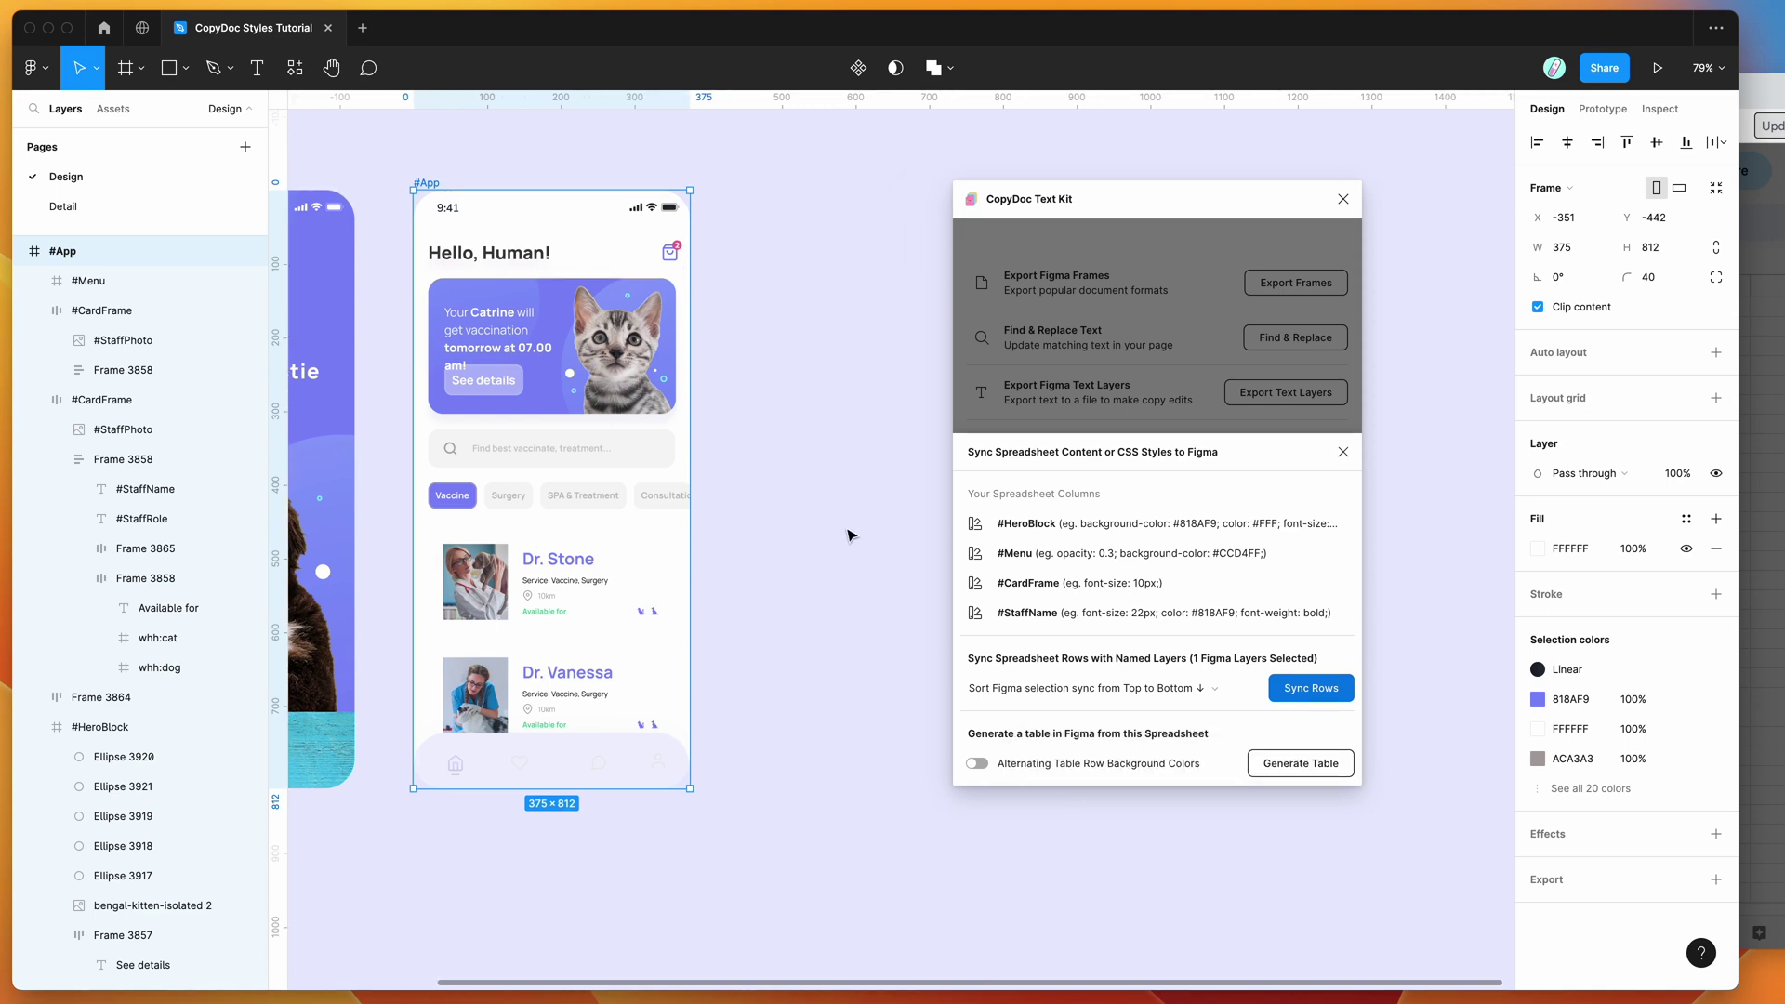
scroll(848, 536, down, 1)
scroll(849, 536, left, 1)
click(1760, 498)
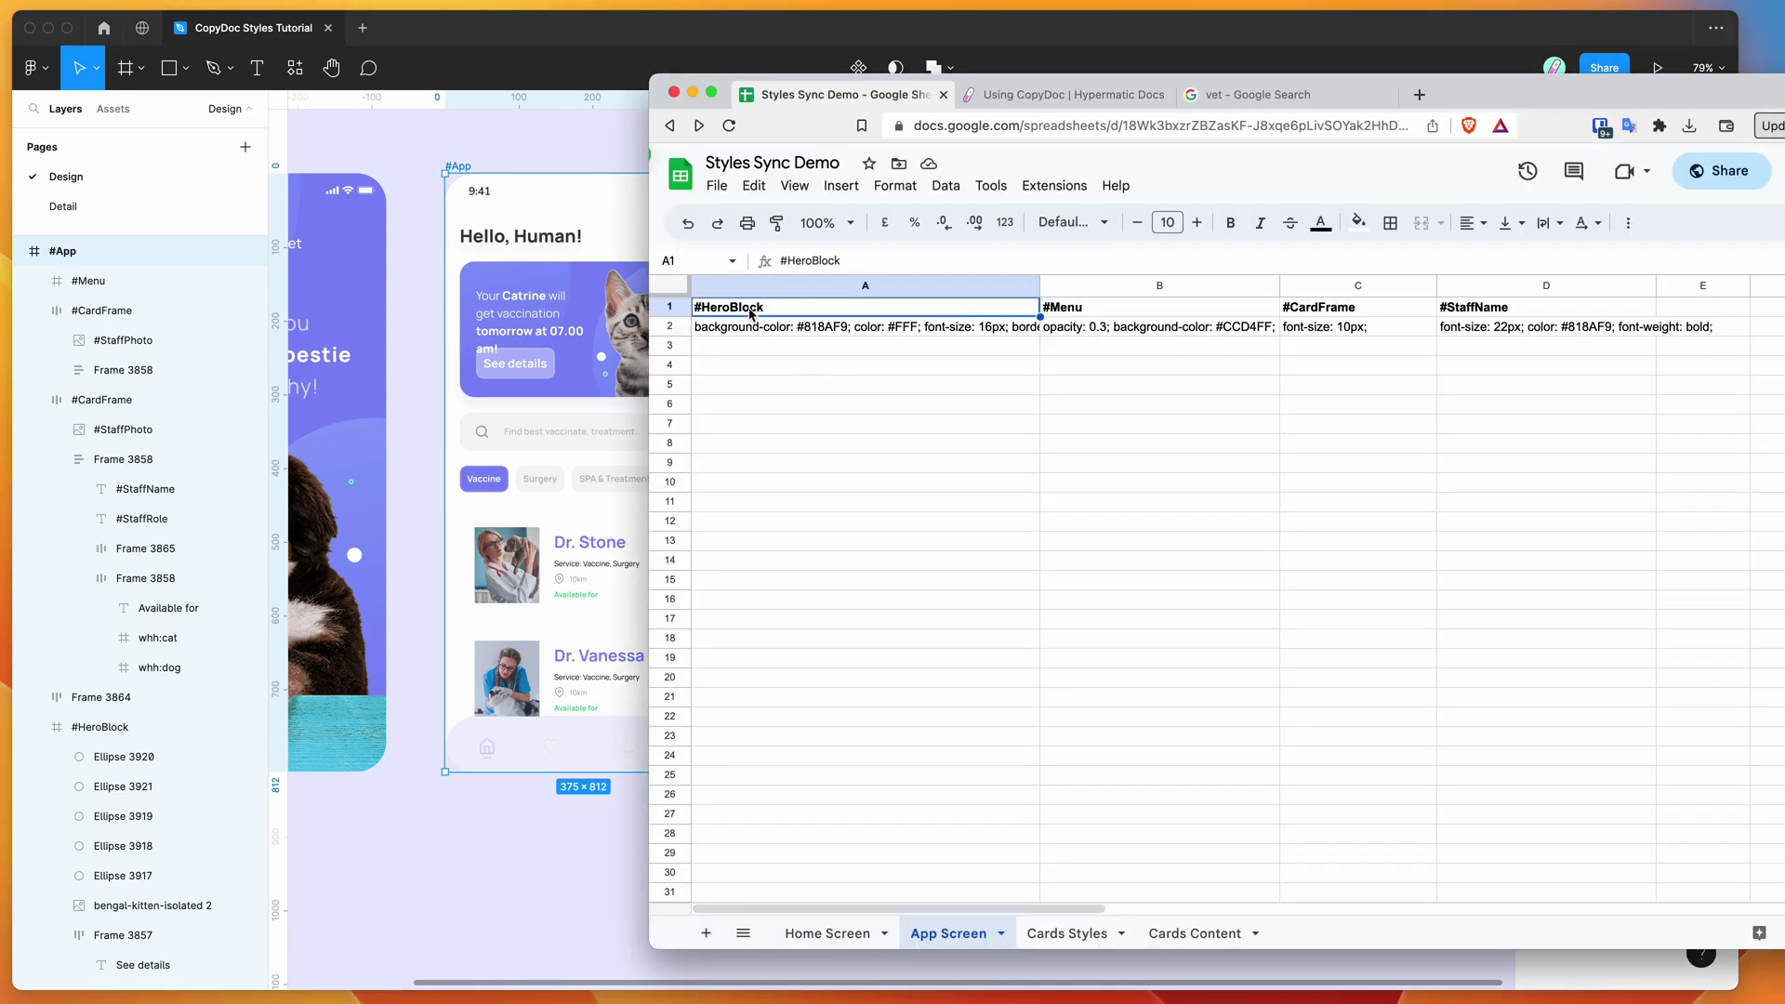
Step: Read A2's #HeroBlock rule, highlighting its color property and #FFF value
click(762, 310)
click(777, 331)
double_click(838, 325)
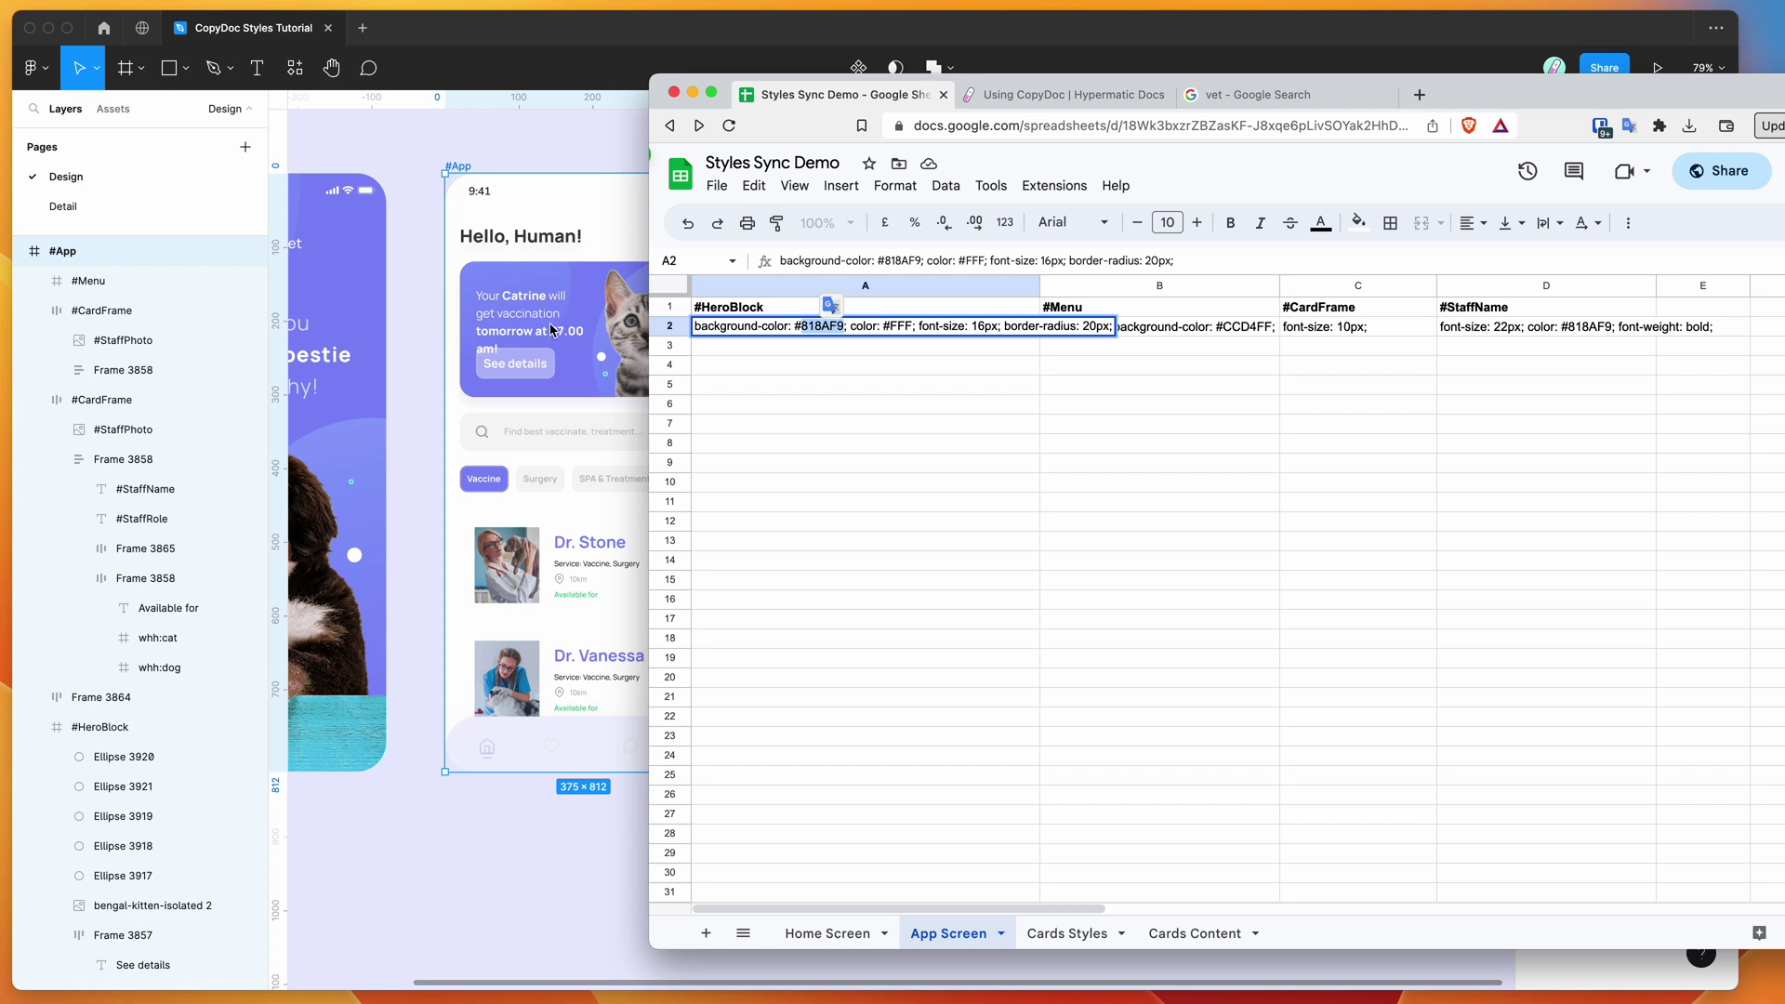
click(903, 324)
click(859, 325)
double_click(858, 326)
drag(852, 326, 865, 325)
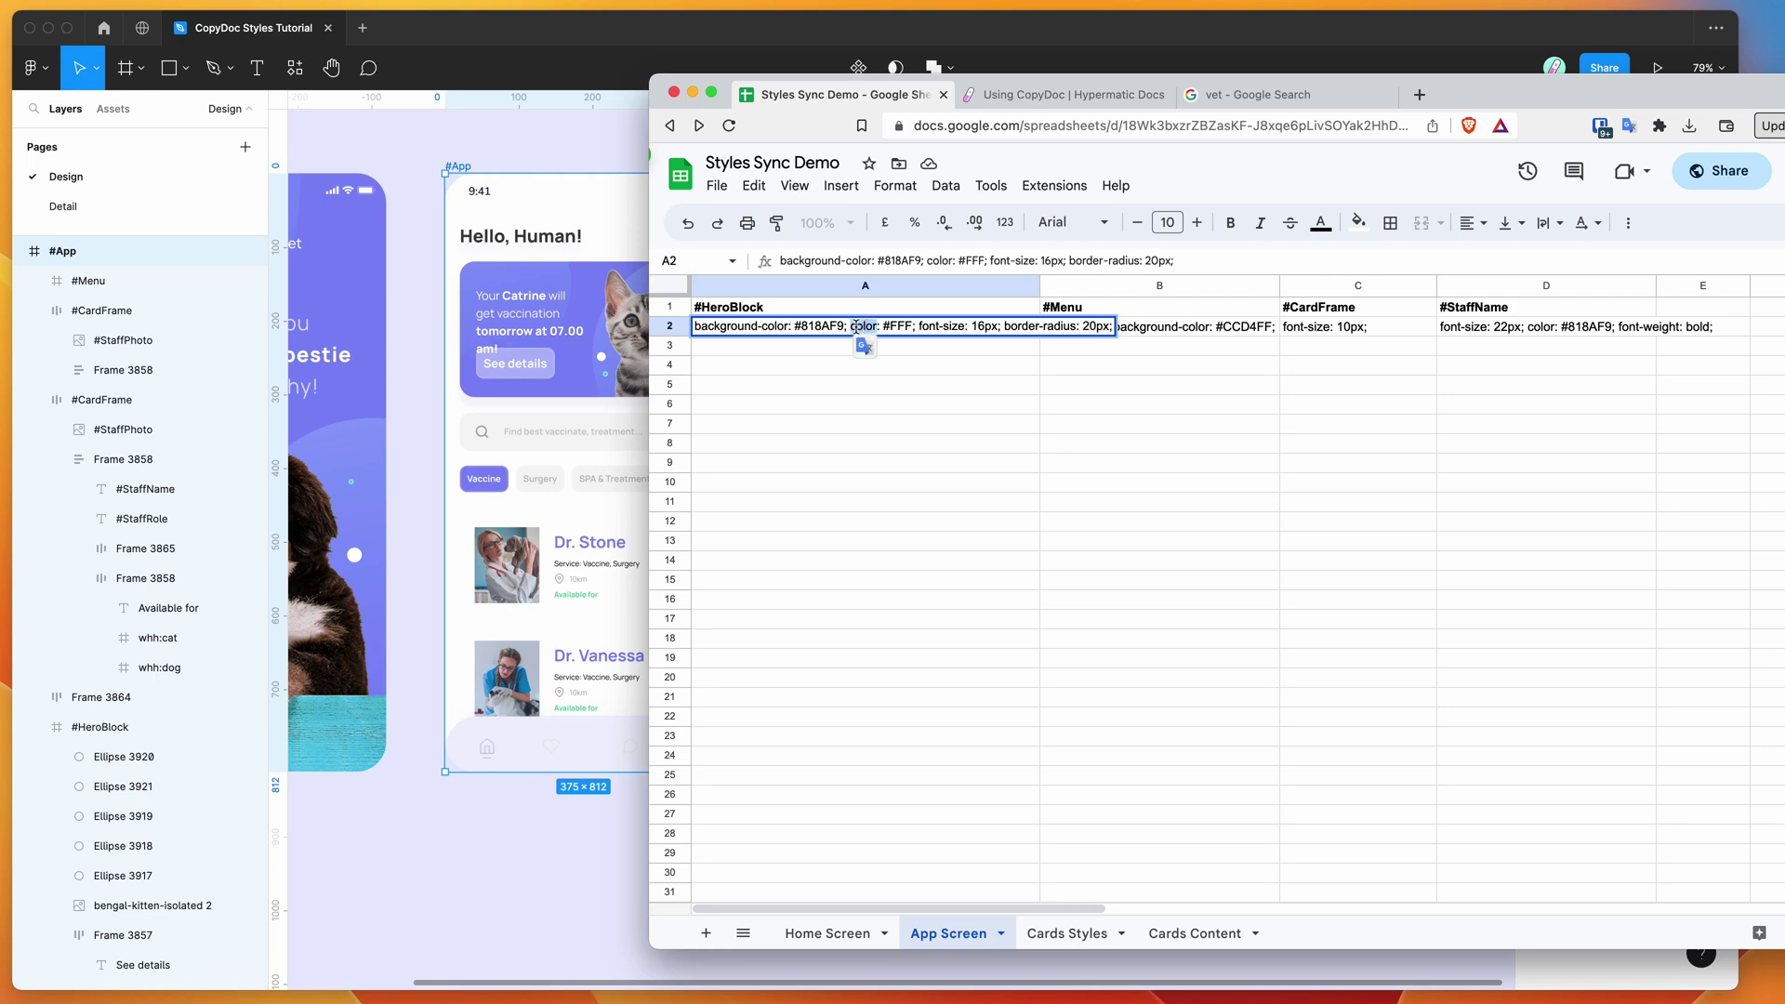
click(880, 327)
drag(885, 326, 912, 326)
Step: Lower the Figma hero message text's font size from 16 to 14
click(528, 326)
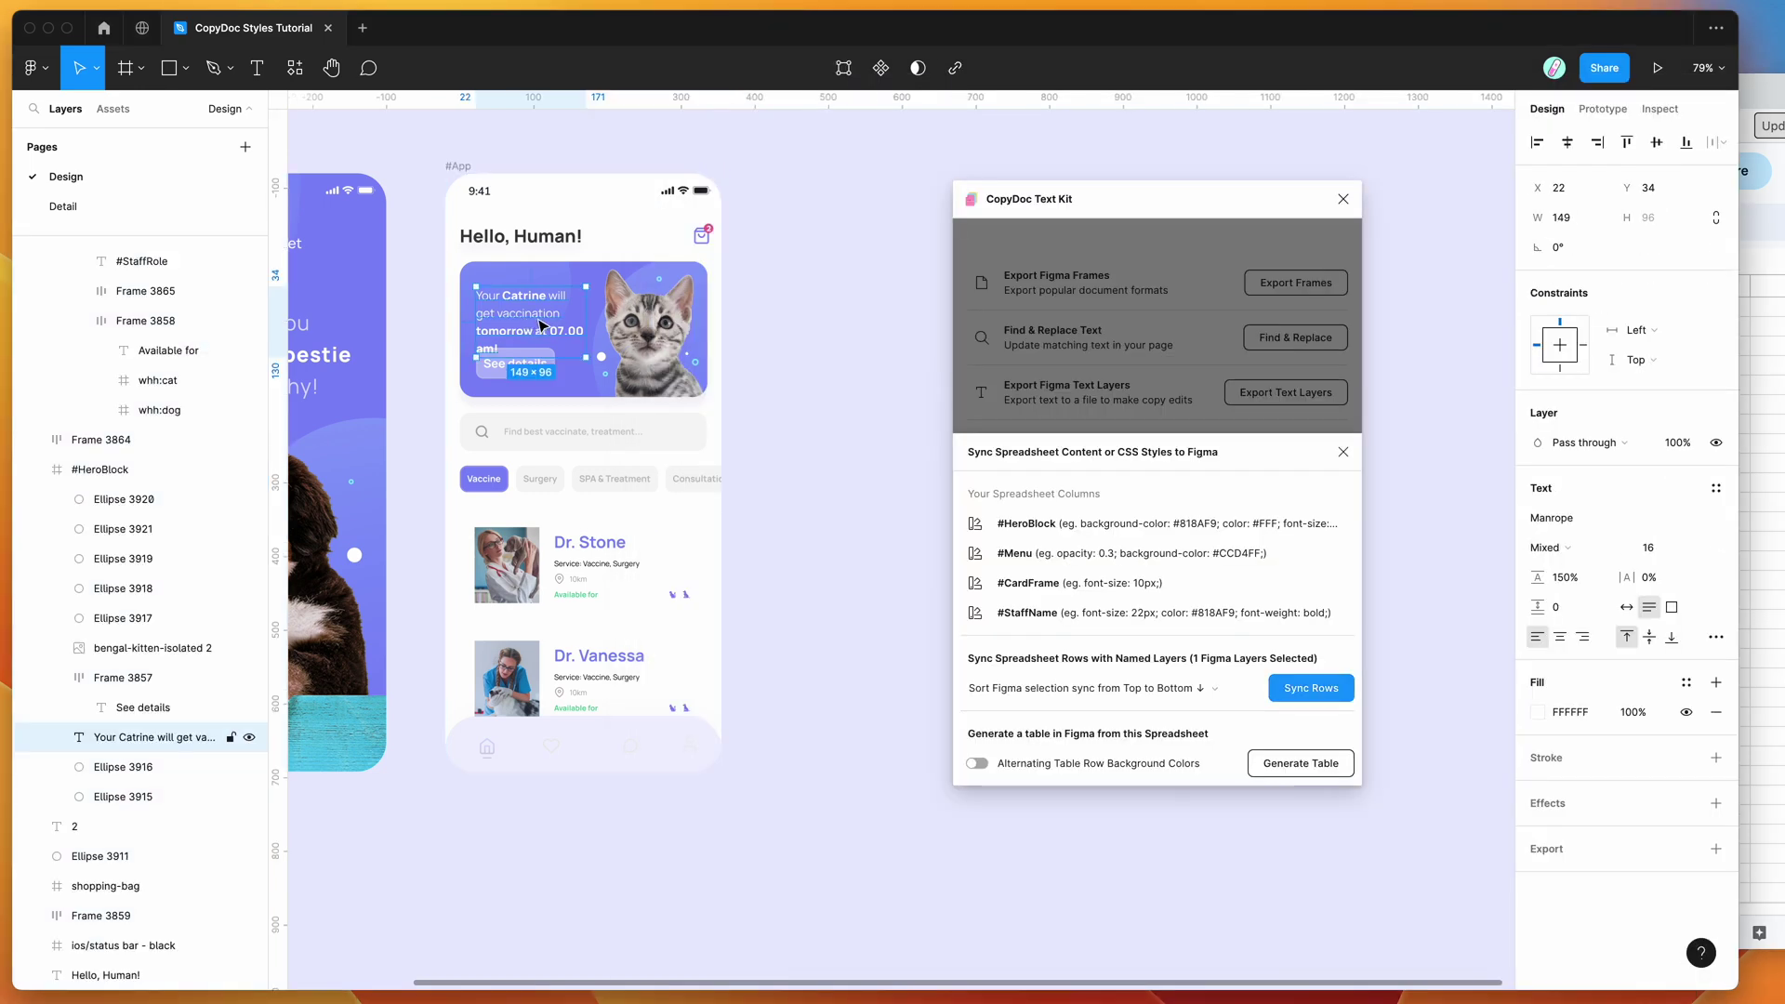
click(1748, 460)
click(982, 325)
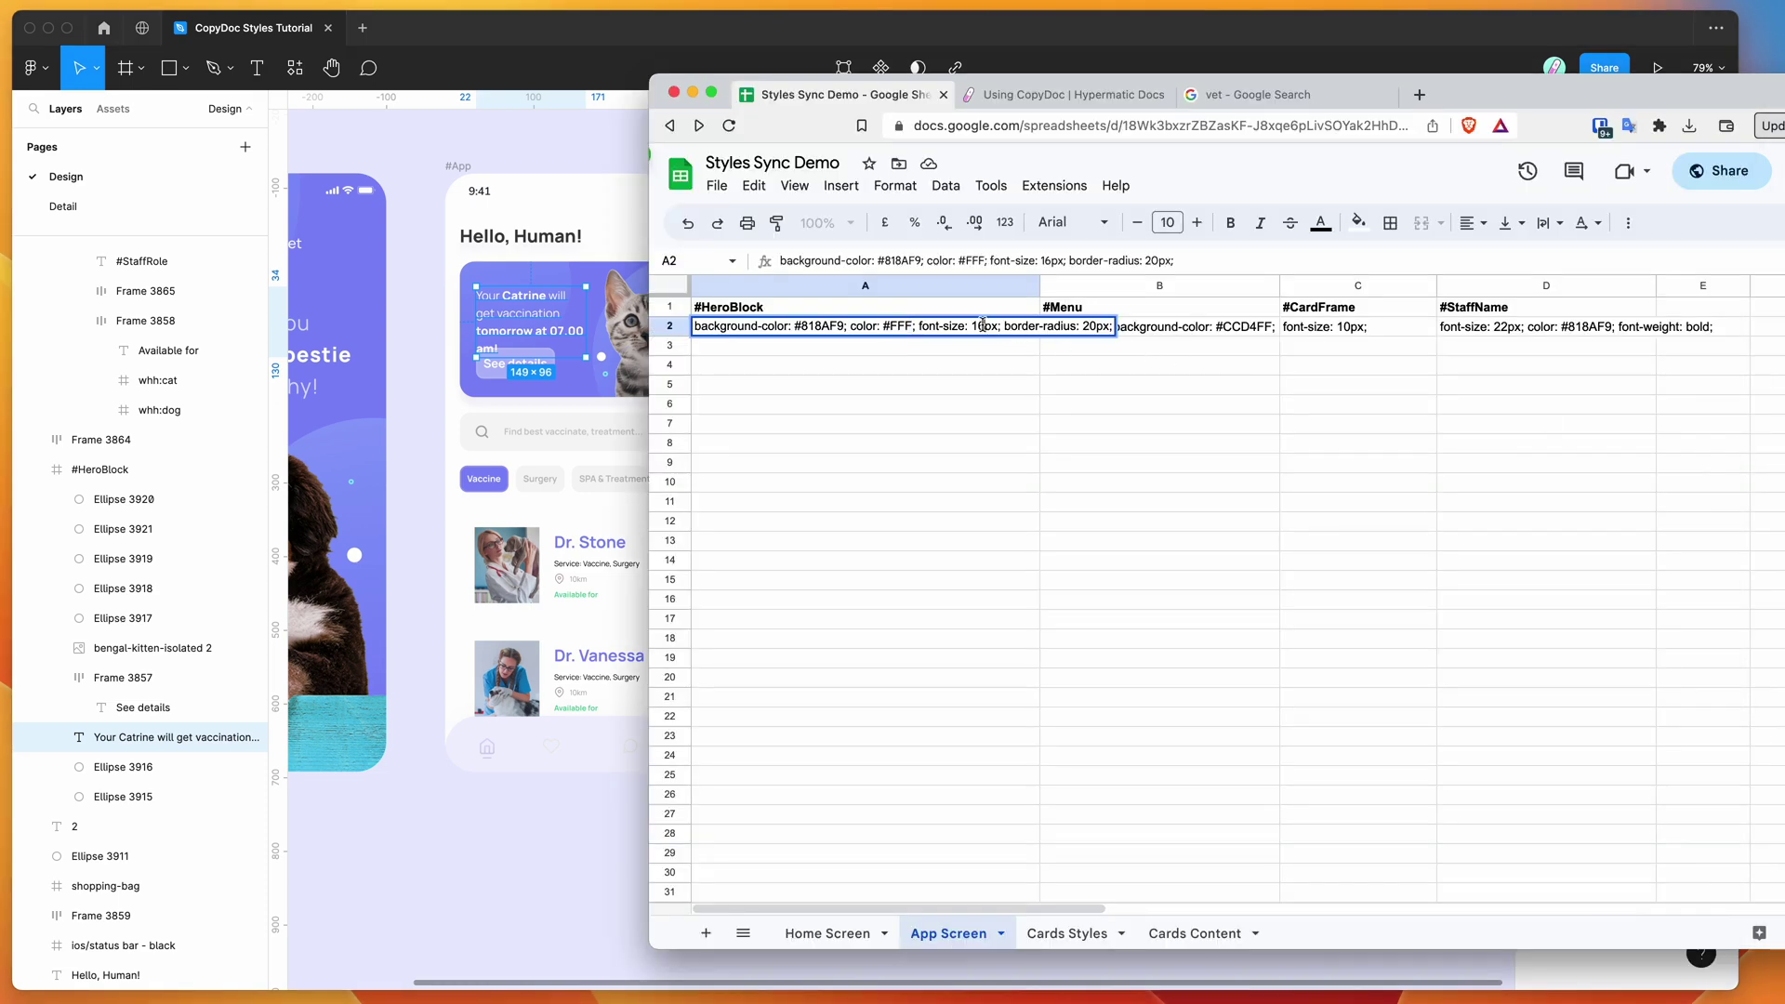
click(570, 323)
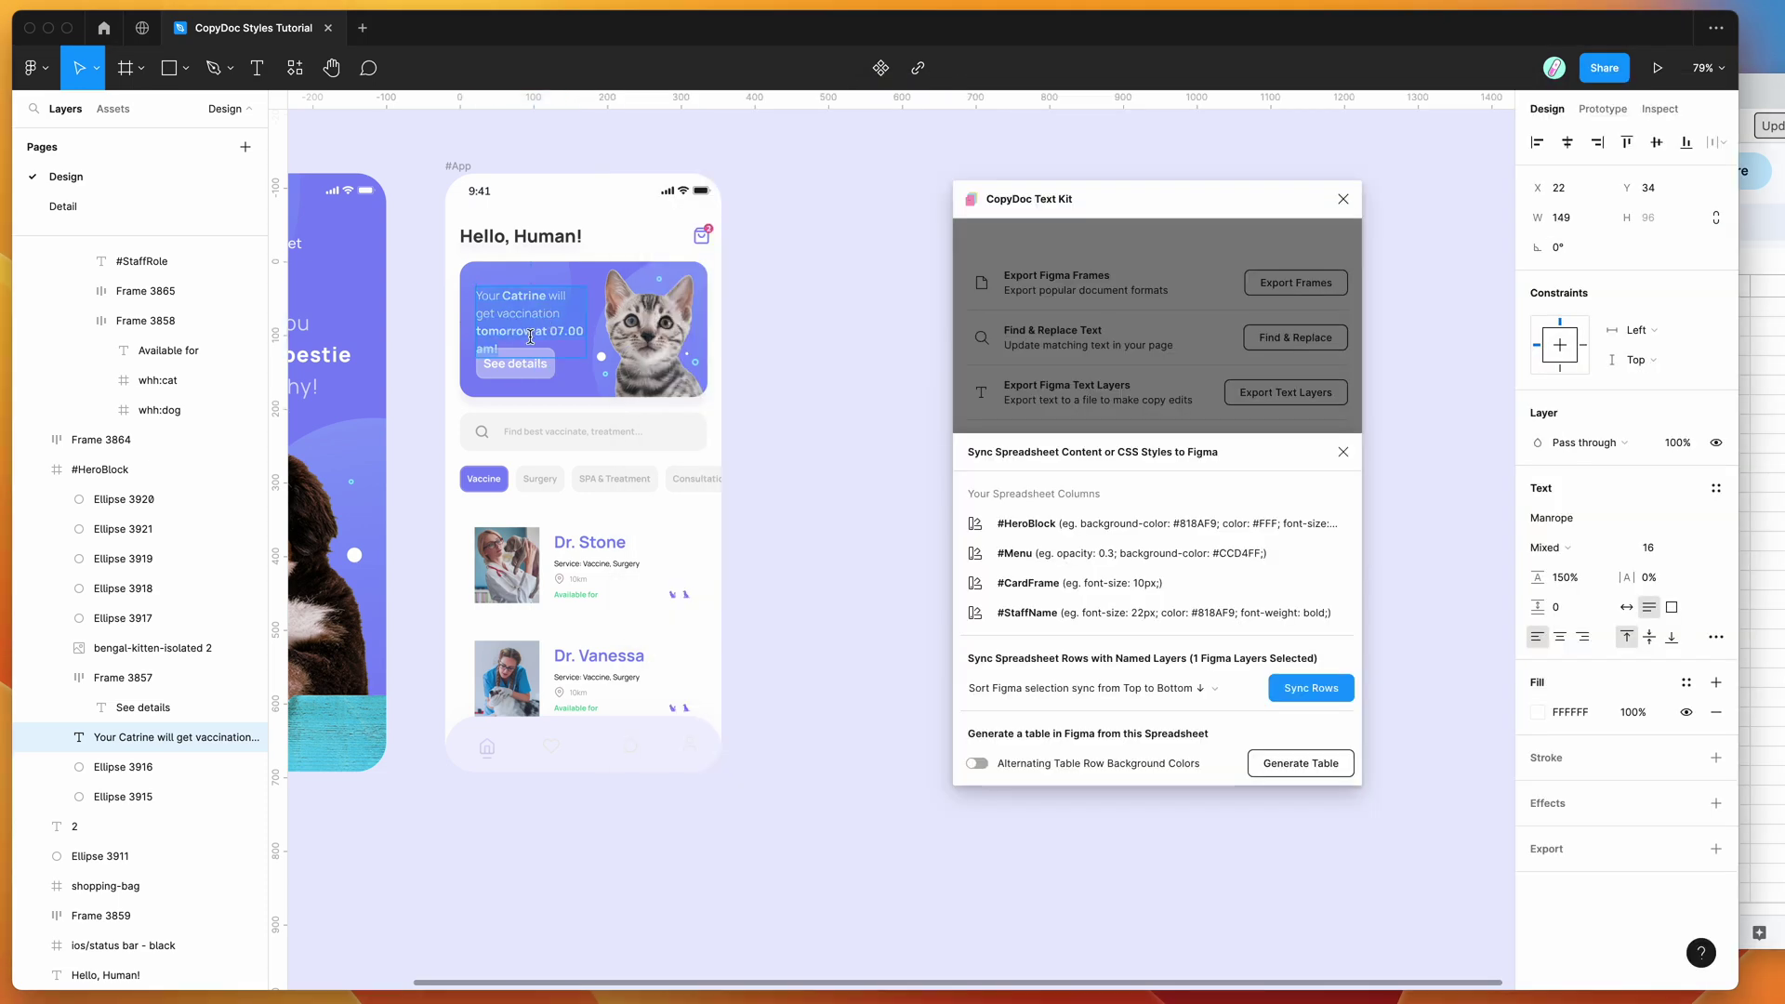
click(1661, 550)
key(Down)
key(Down)
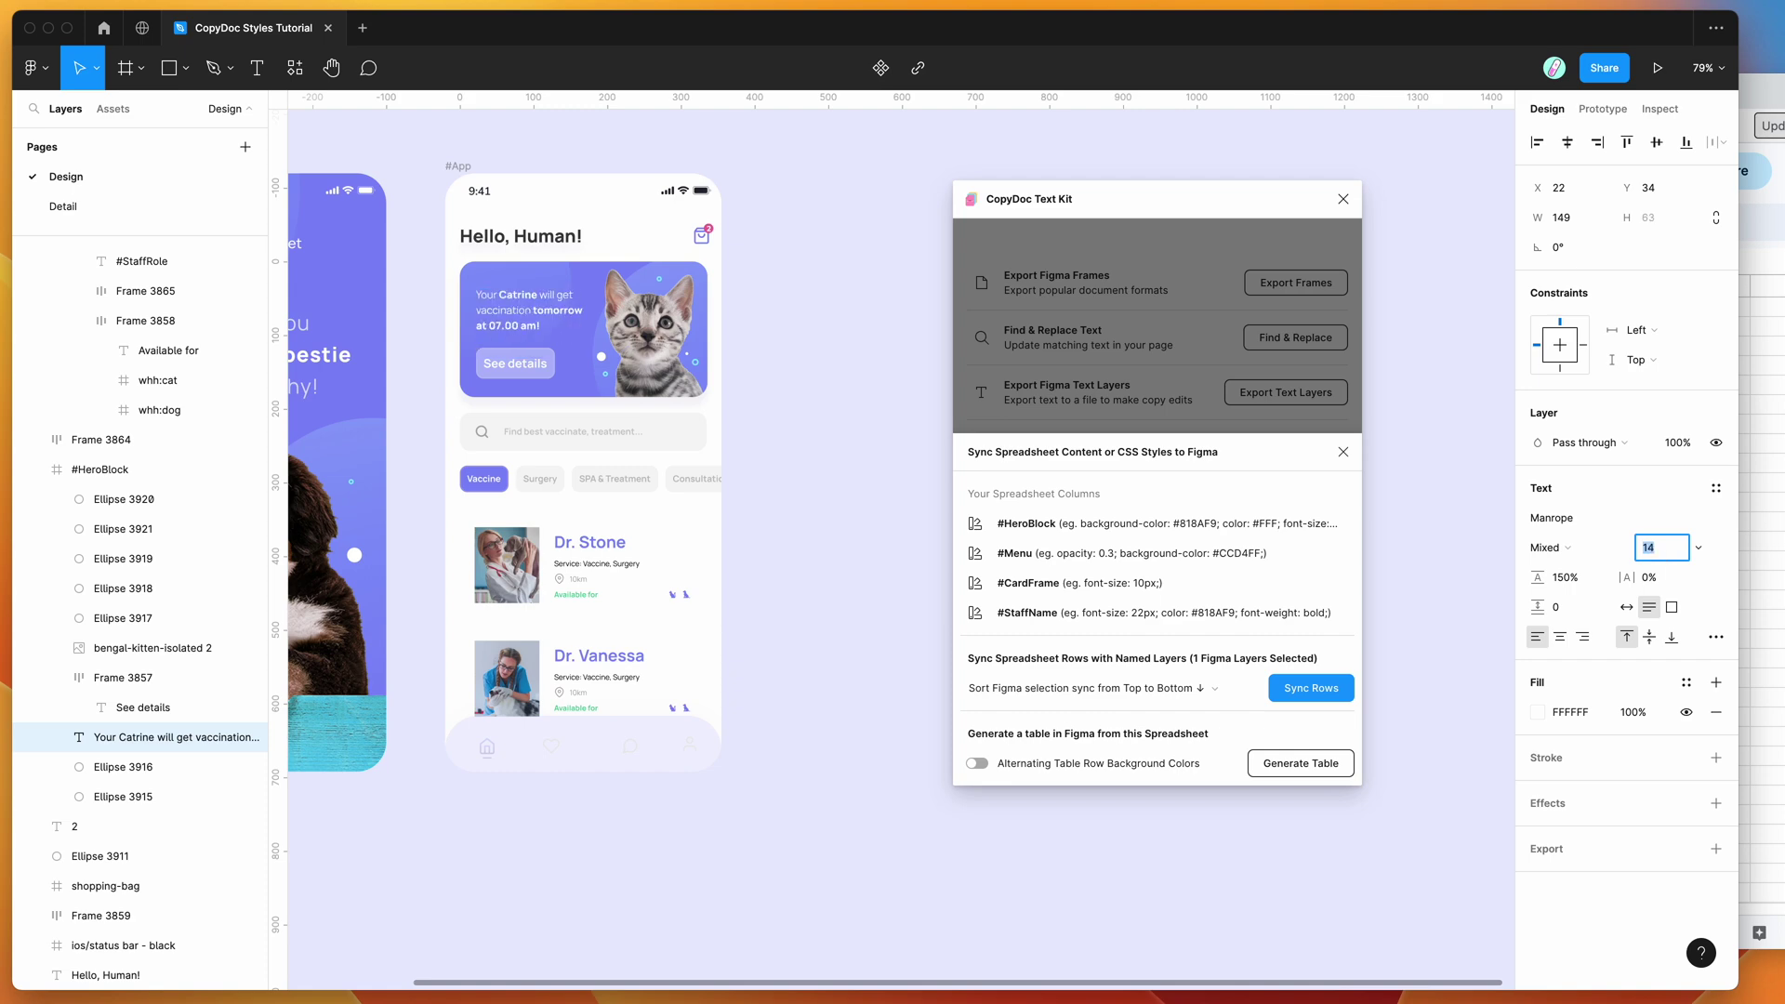
Step: Check A2's border-radius in Sheets, then select the #HeroBlock frame in Figma
click(1766, 452)
drag(1004, 327, 1084, 328)
click(586, 290)
click(519, 279)
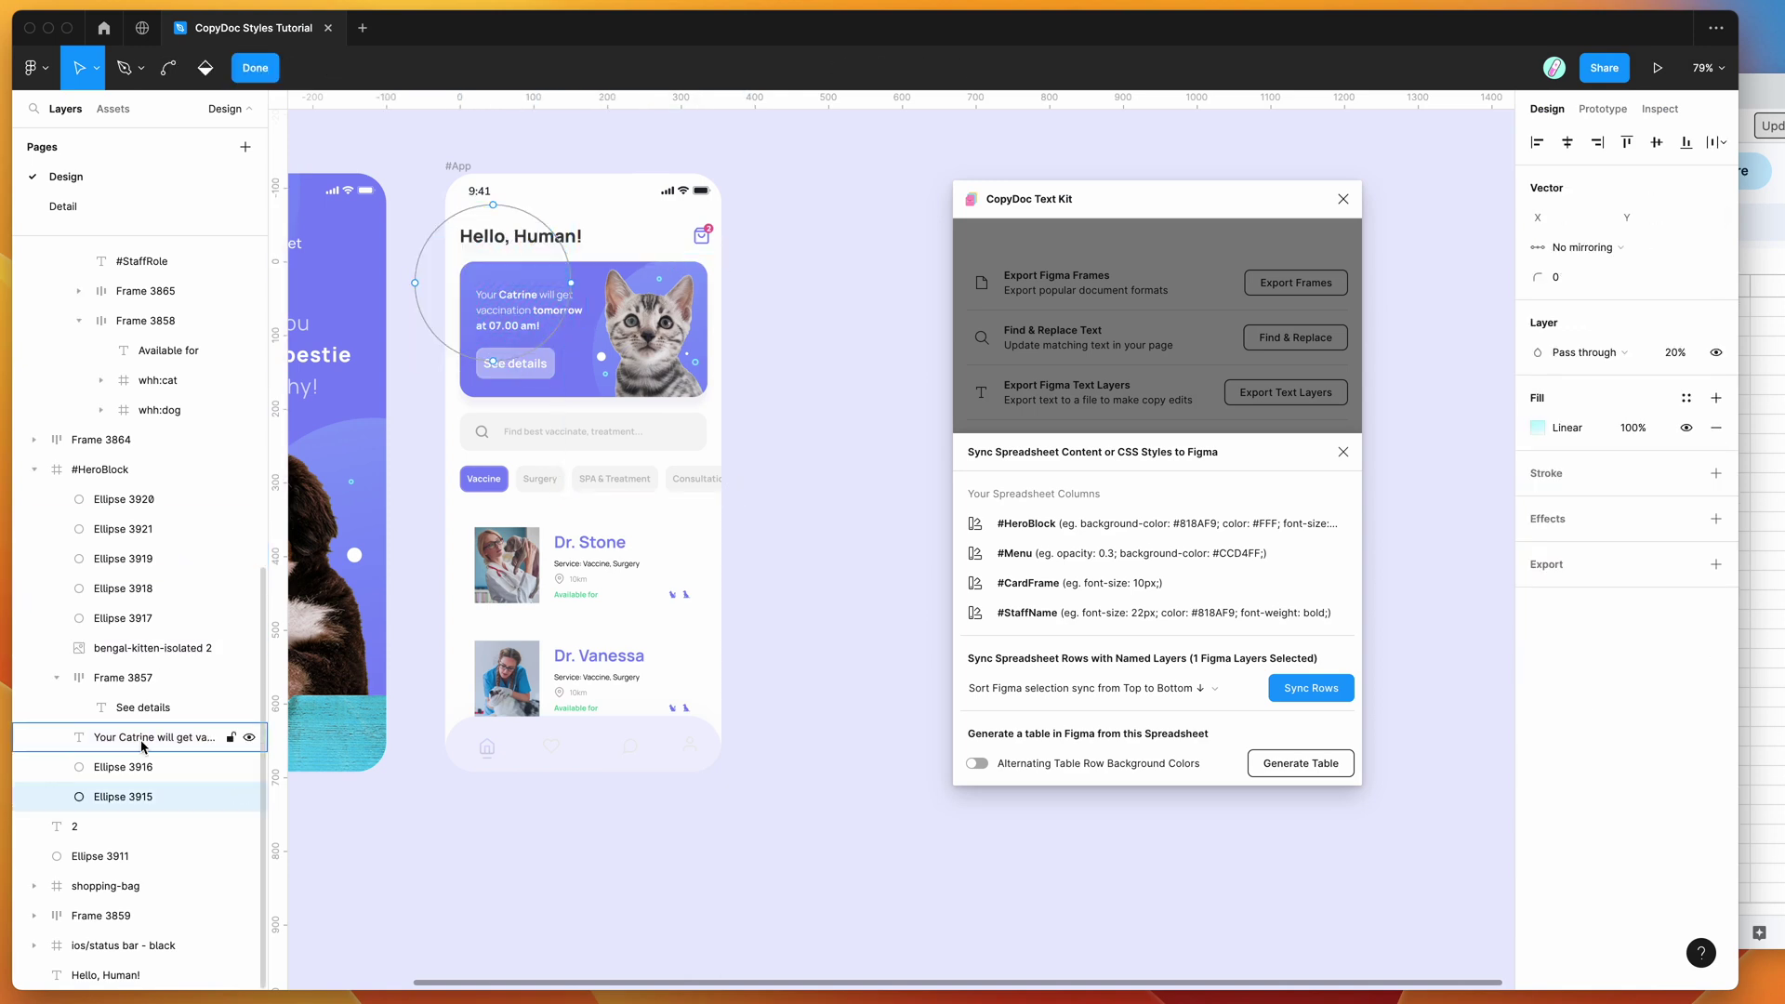
scroll(158, 651, up, 1)
click(130, 505)
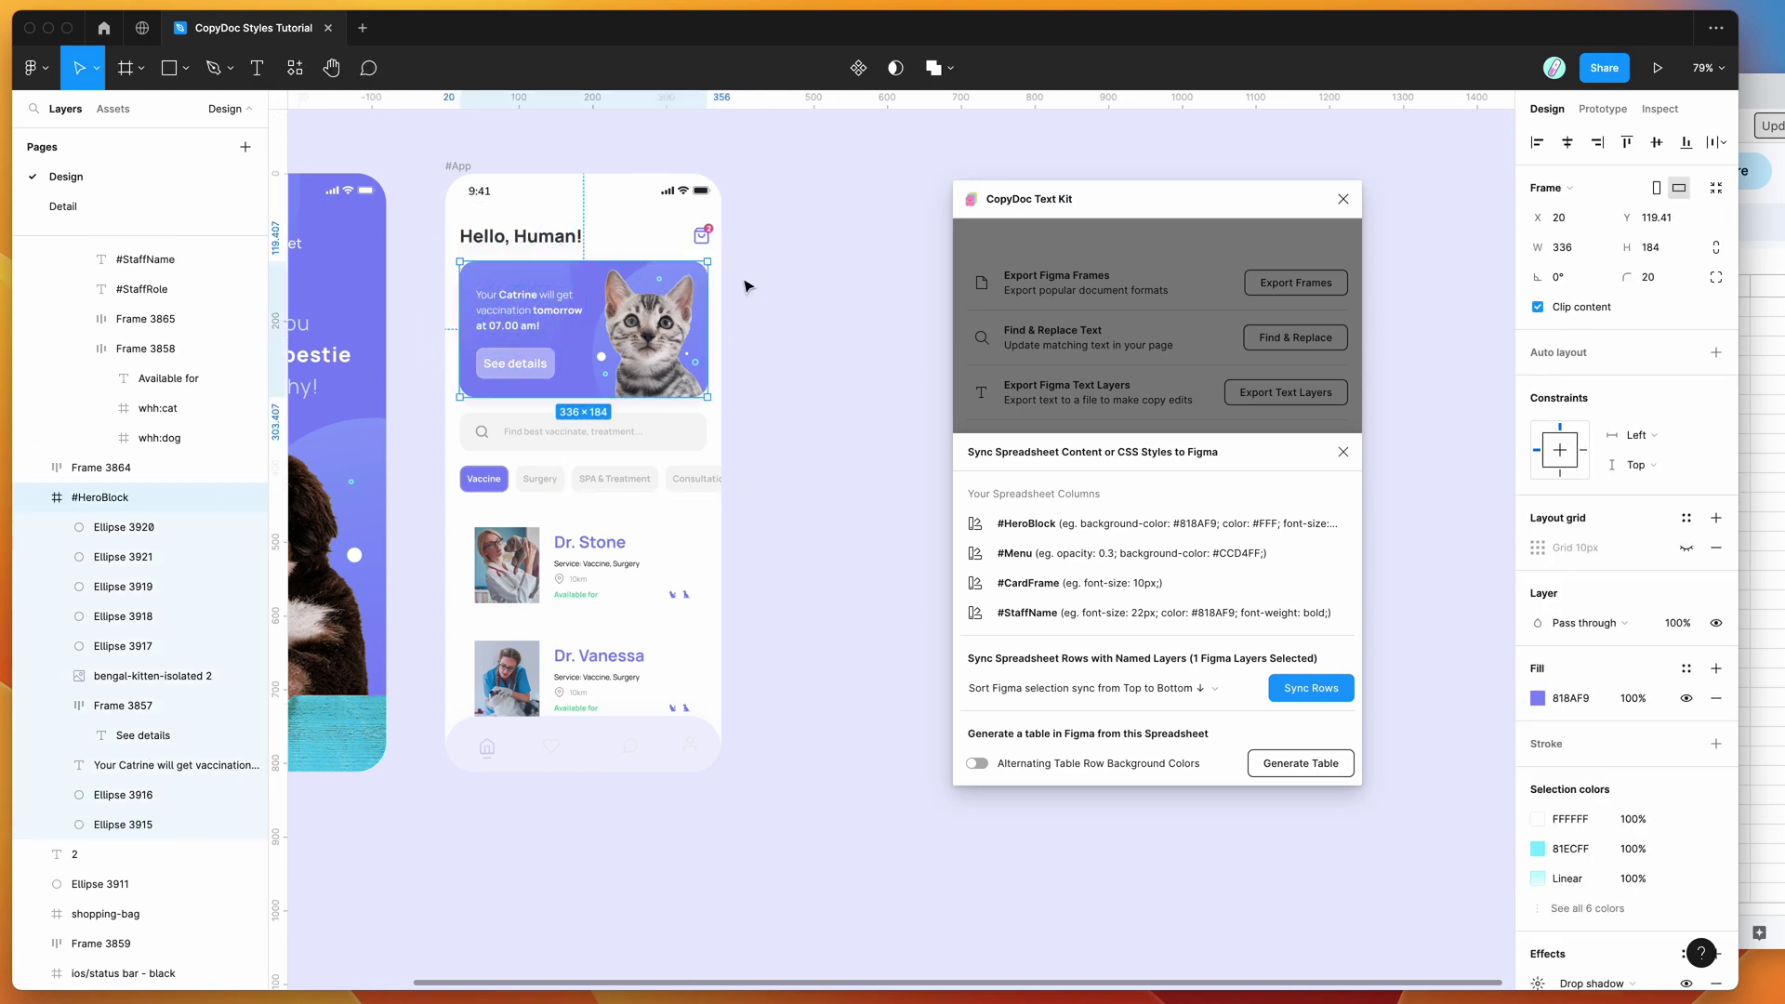
Step: Step through #HeroBlock's child layers, then undo and redo the synced styling
key(Return)
key(Tab)
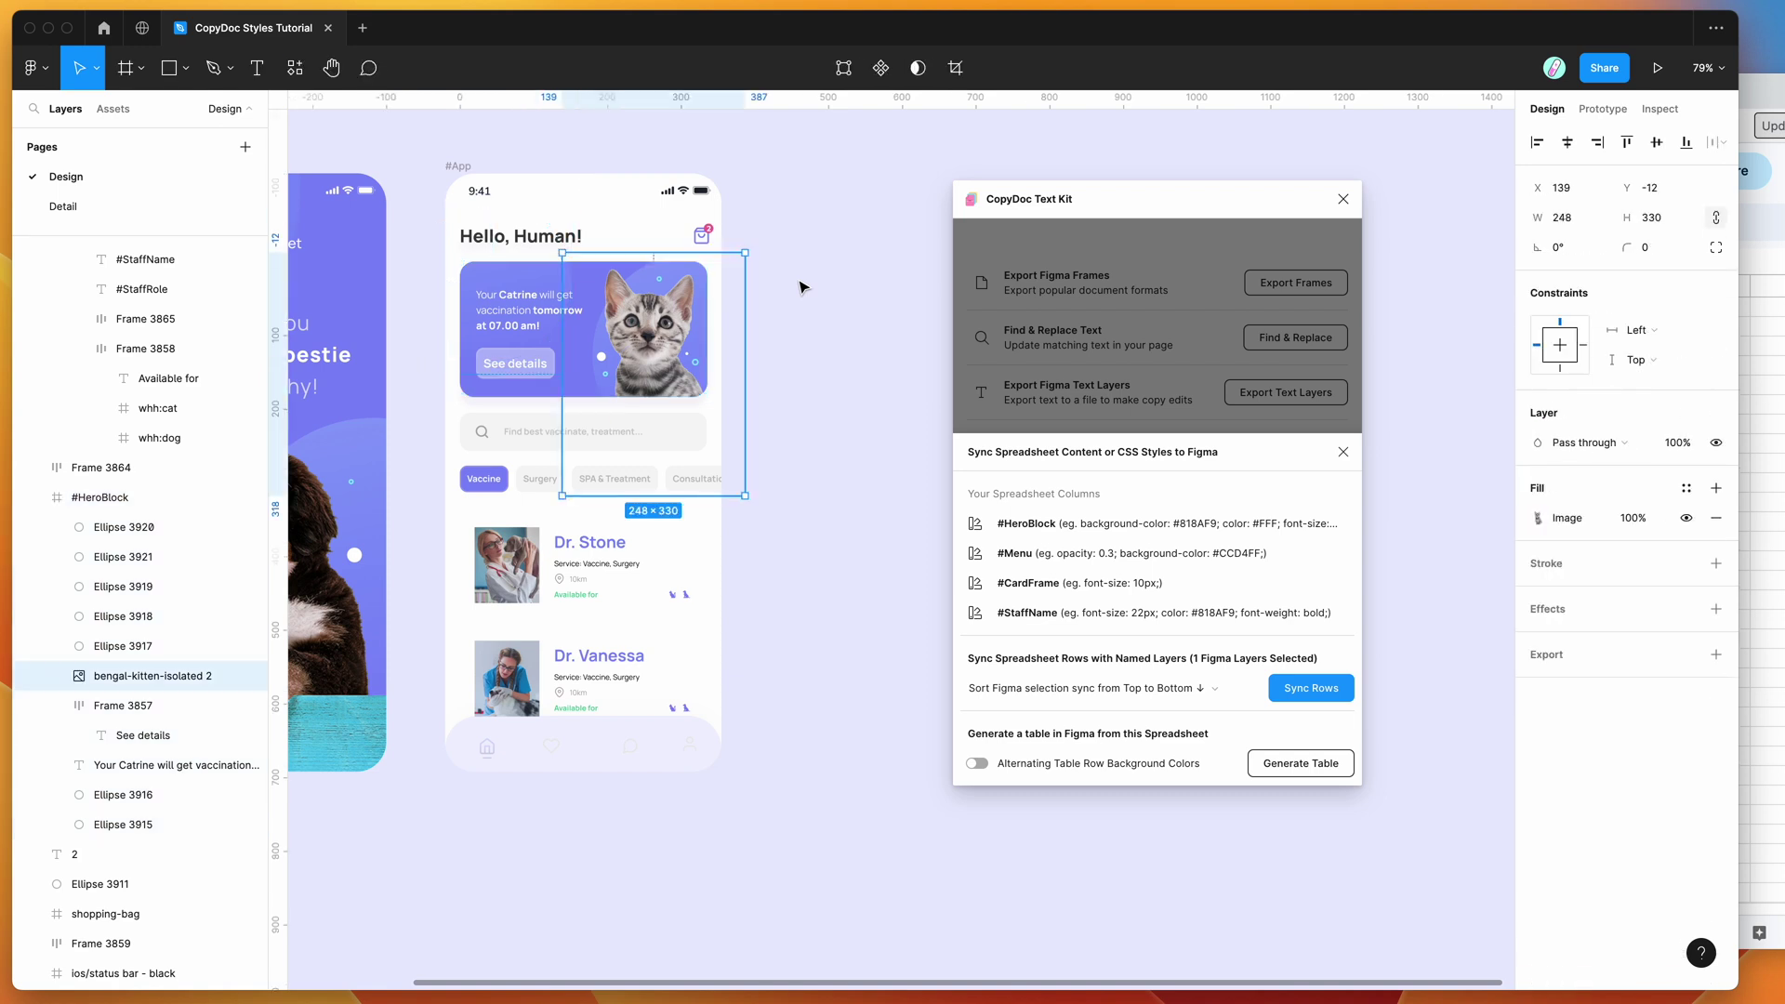
key(Tab)
key(Tab)
key(Return)
key(Escape)
key(ctrl+z)
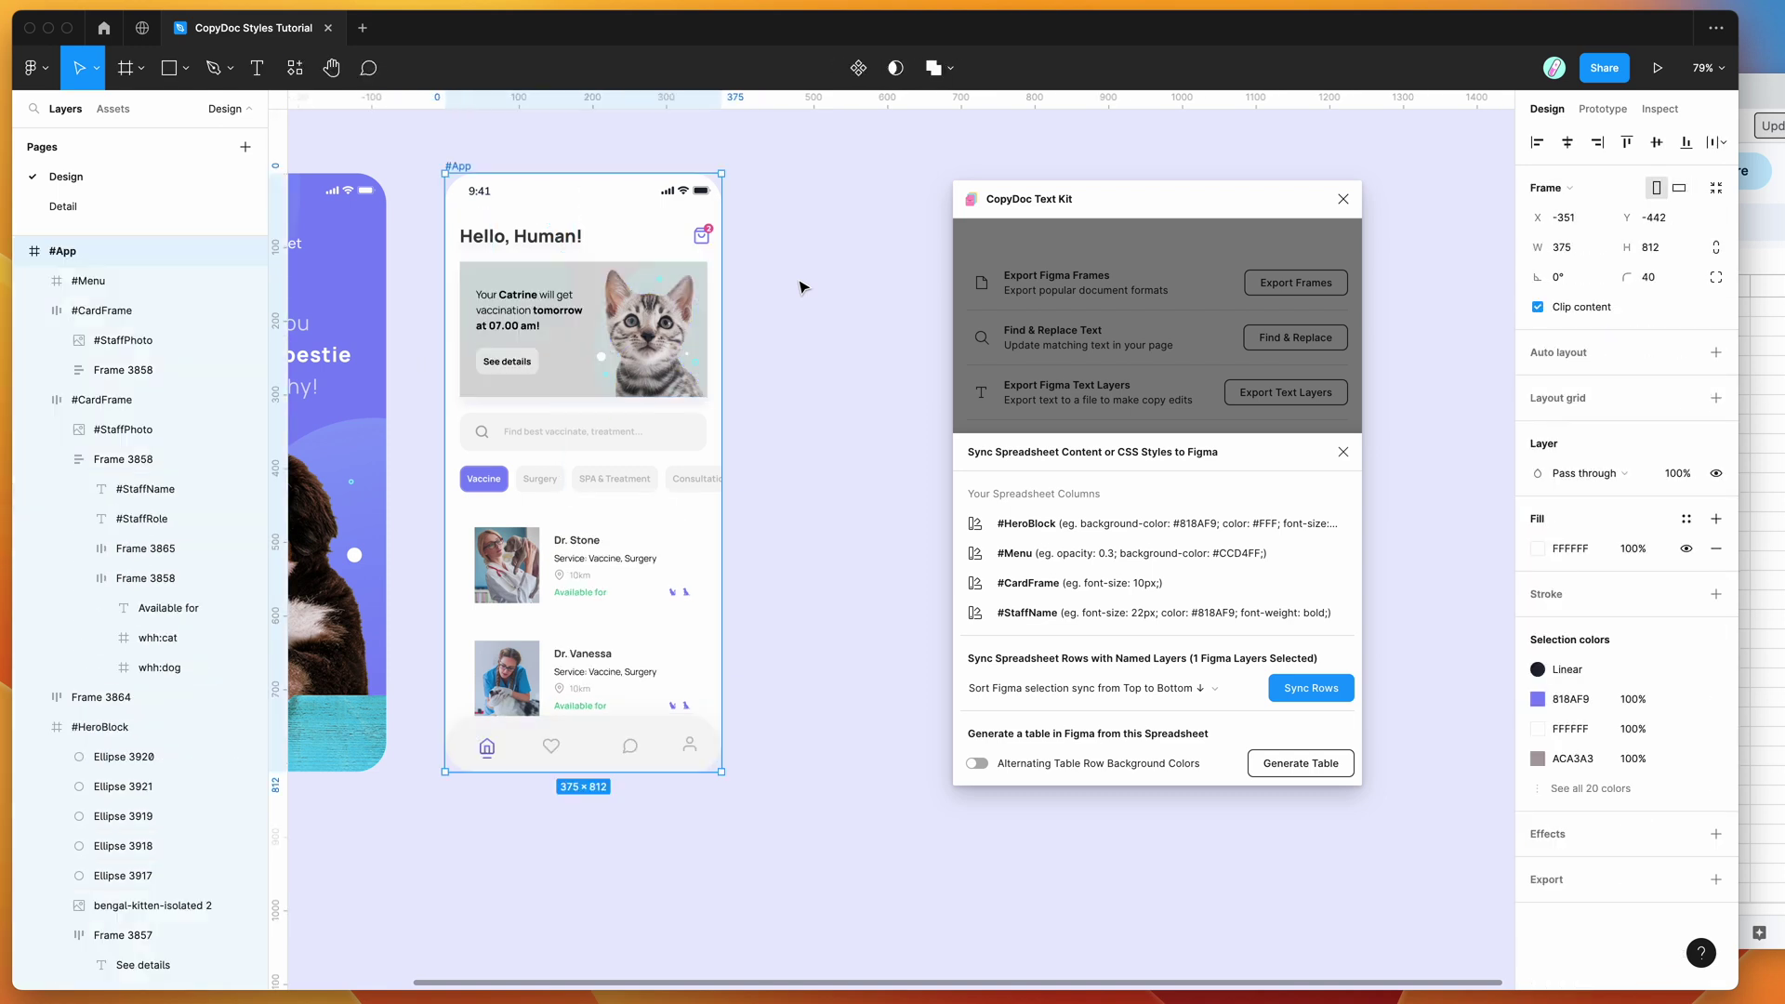
key(Escape)
key(ctrl+shift+z)
key(ctrl+shift+z)
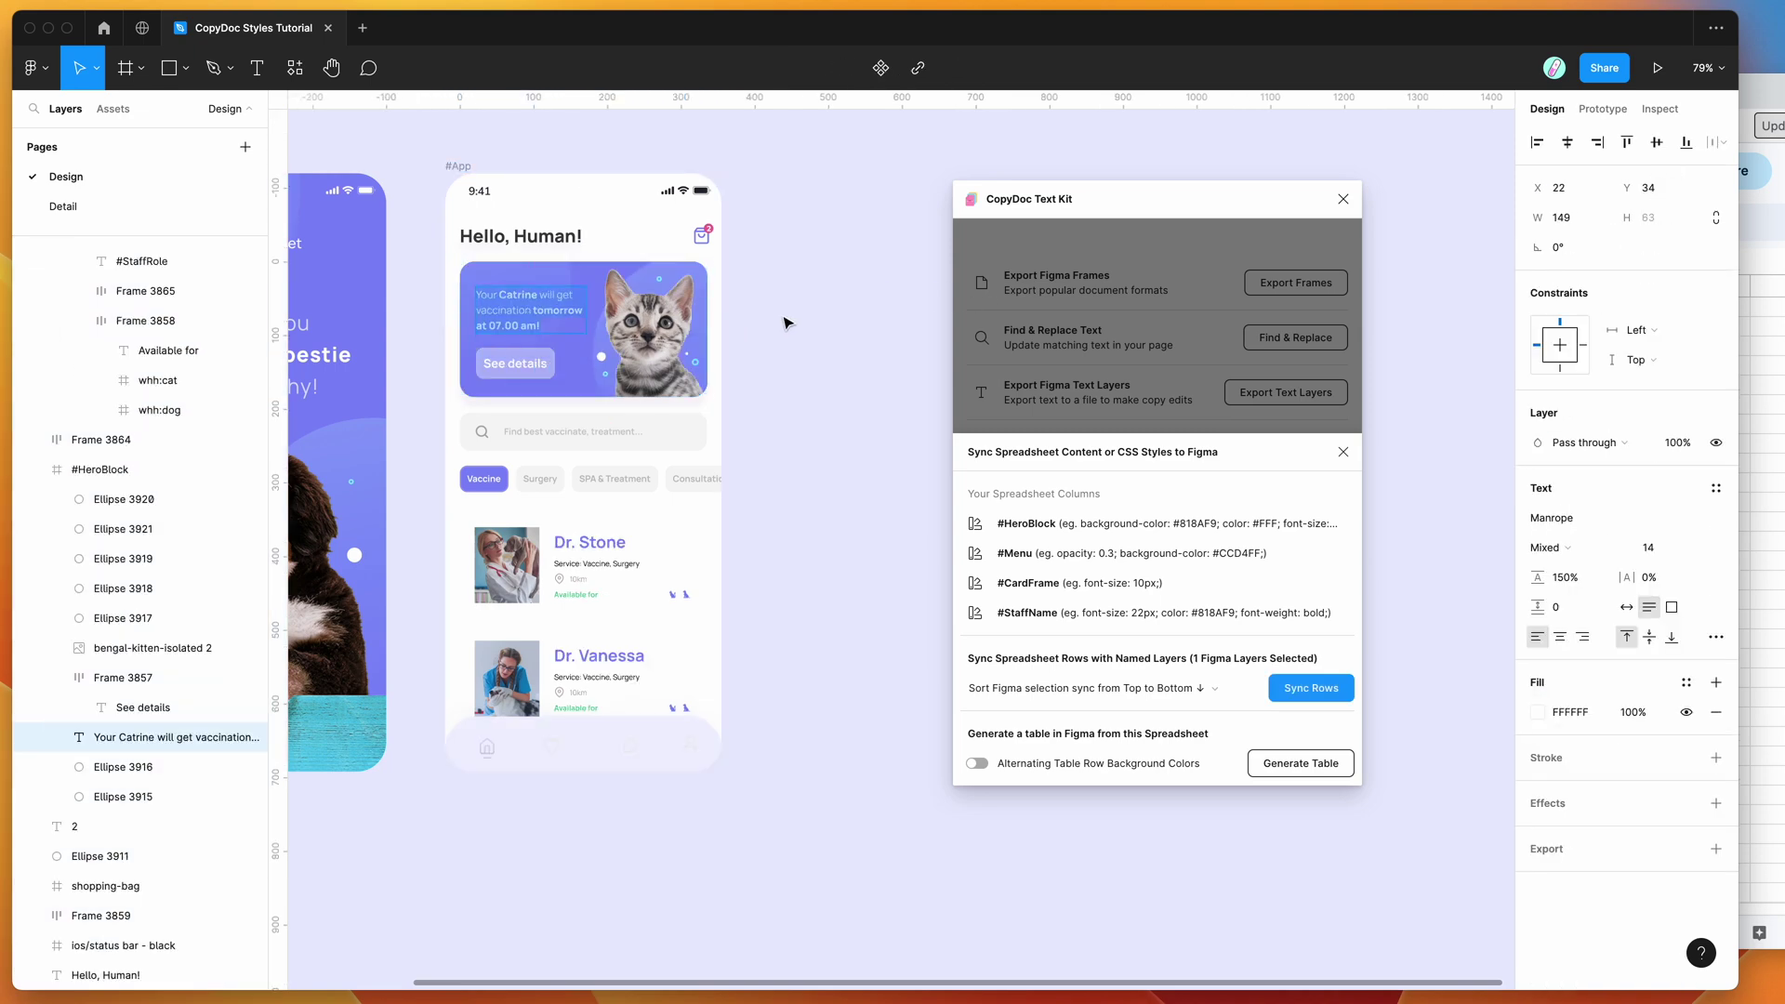
Step: Confirm the #HeroBlock banner's corner radius is 20, matching the sheet's border-radius
click(1746, 321)
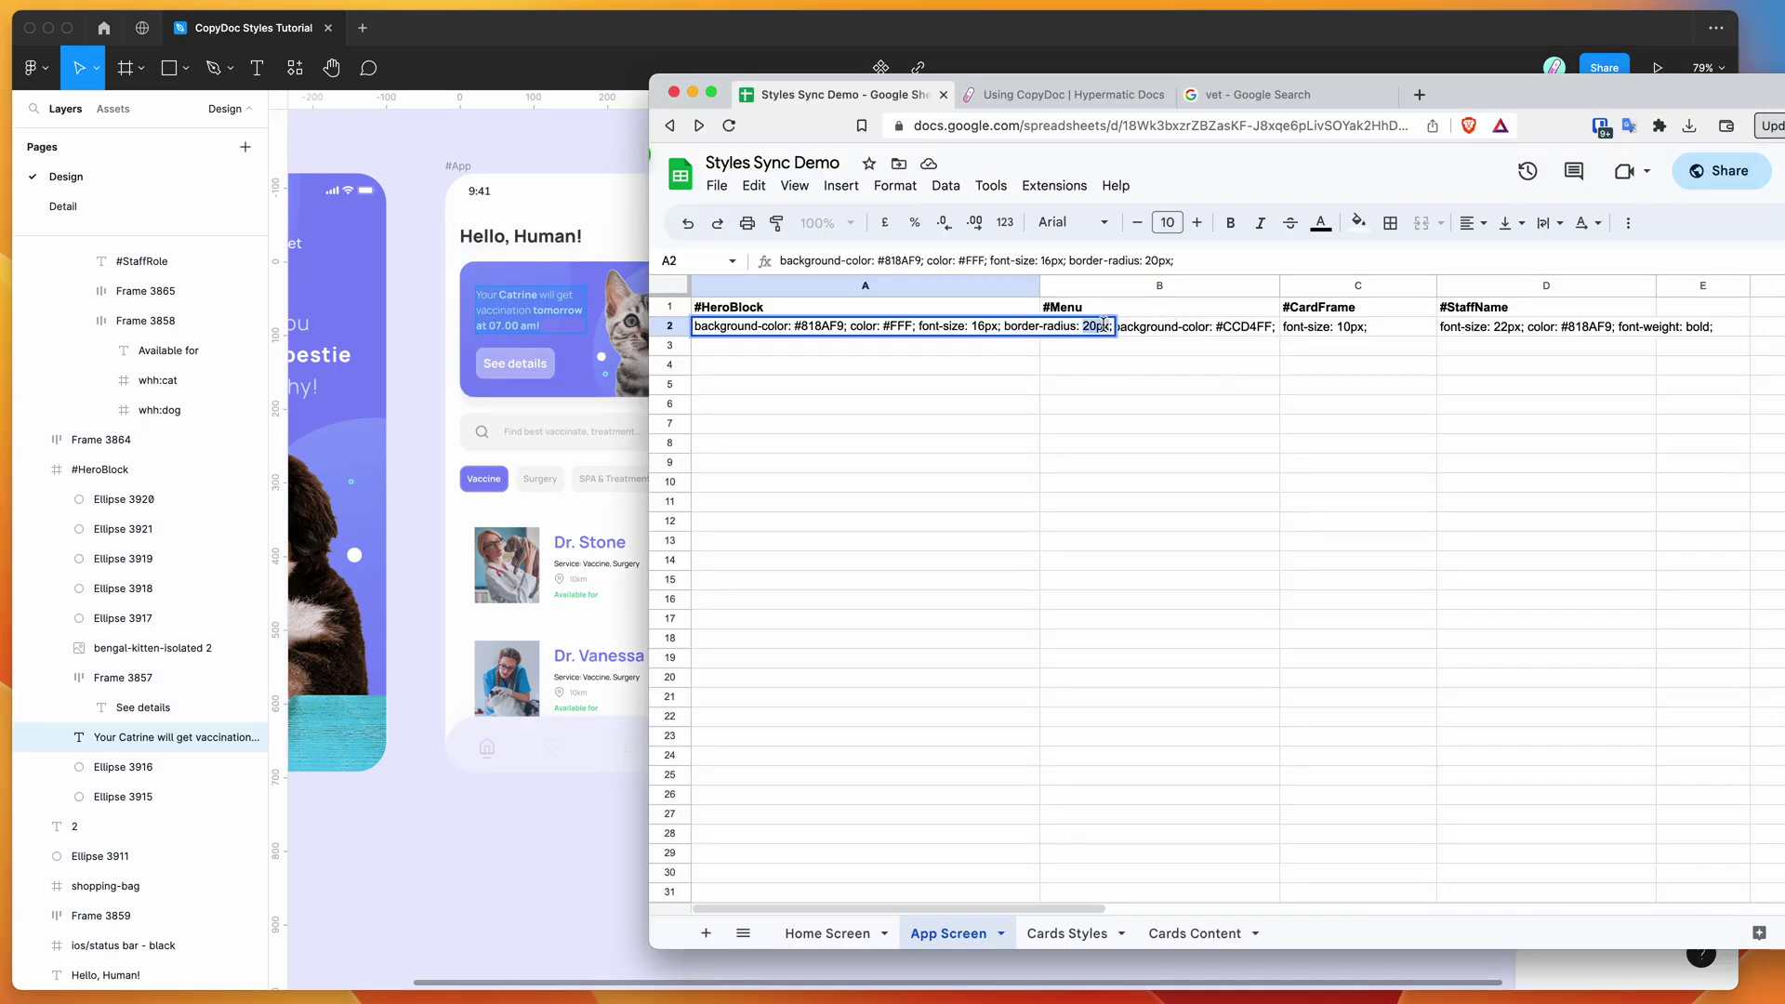
click(577, 284)
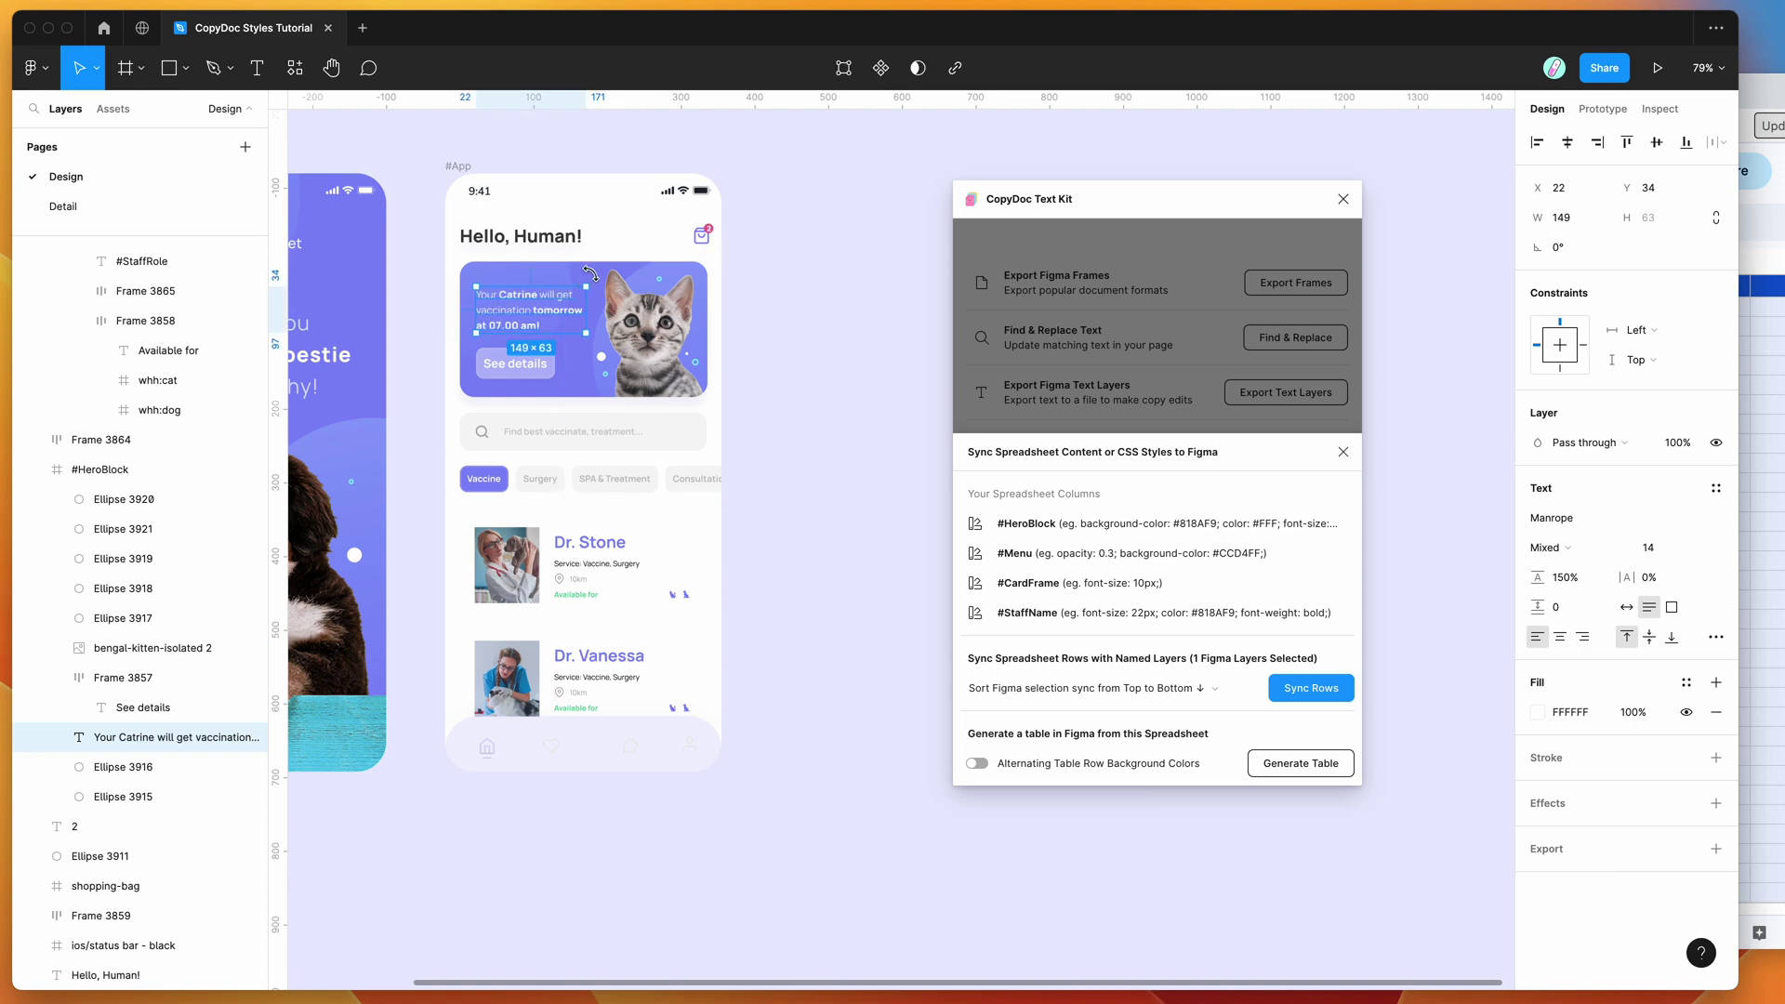
click(113, 474)
click(1653, 277)
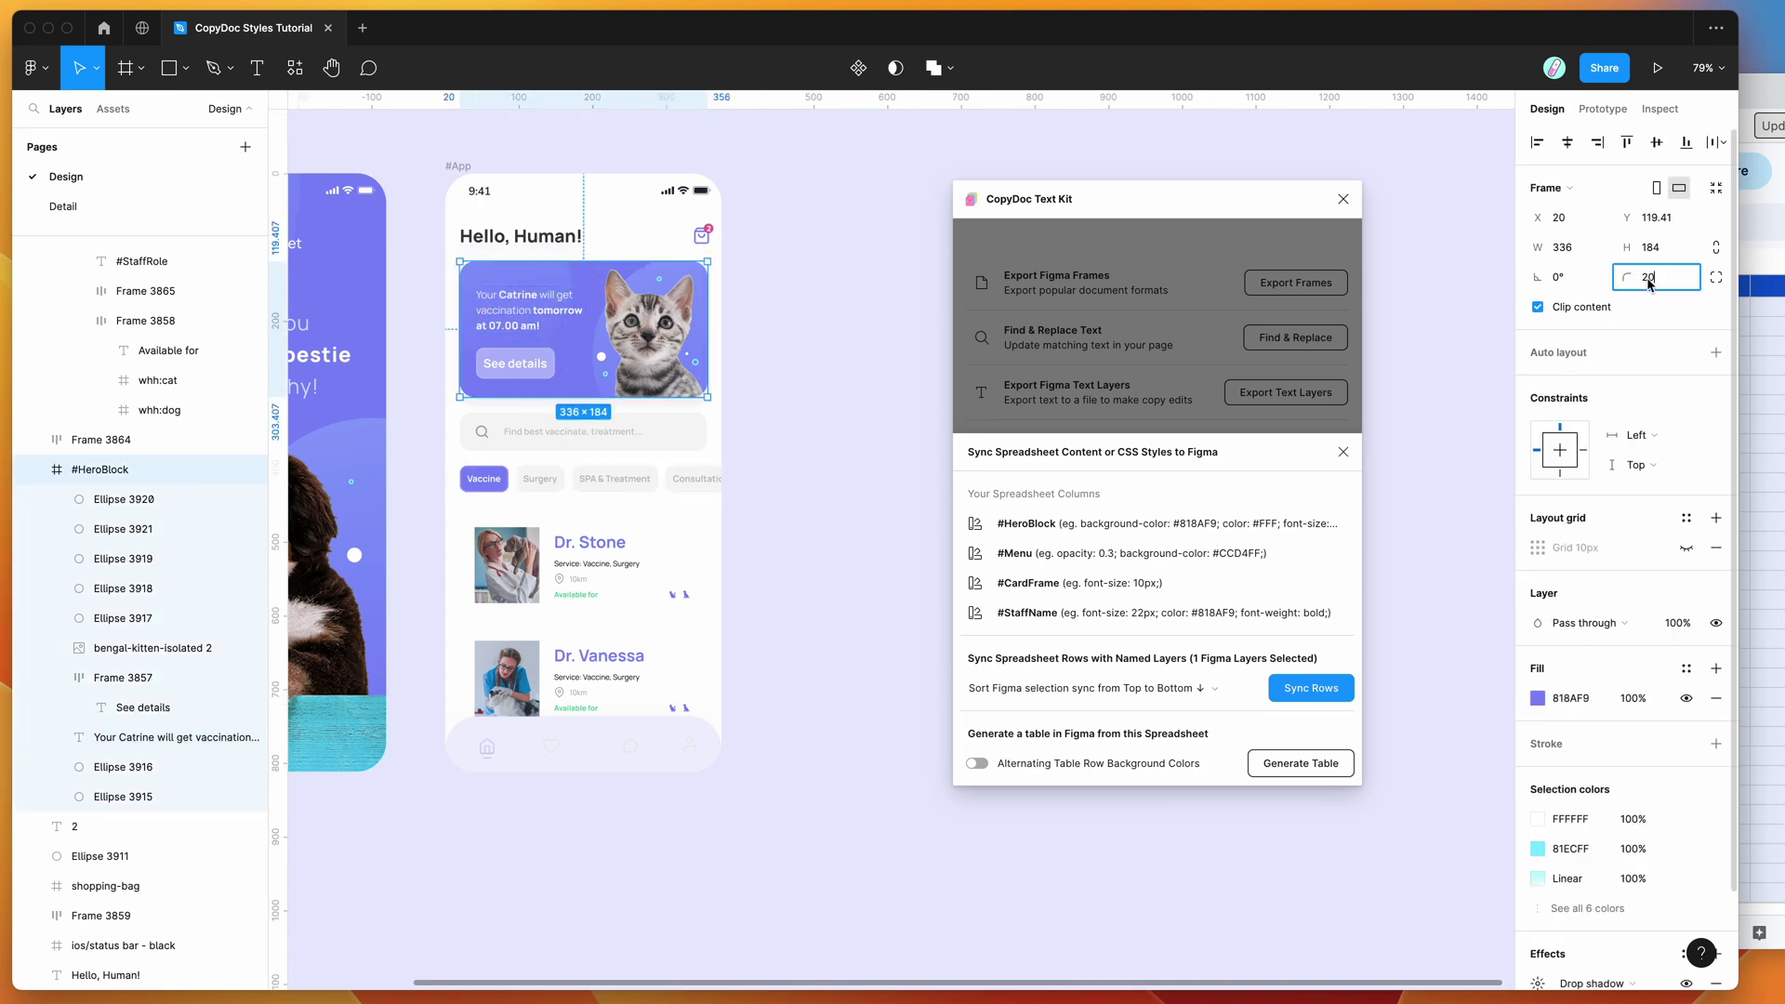
click(1753, 463)
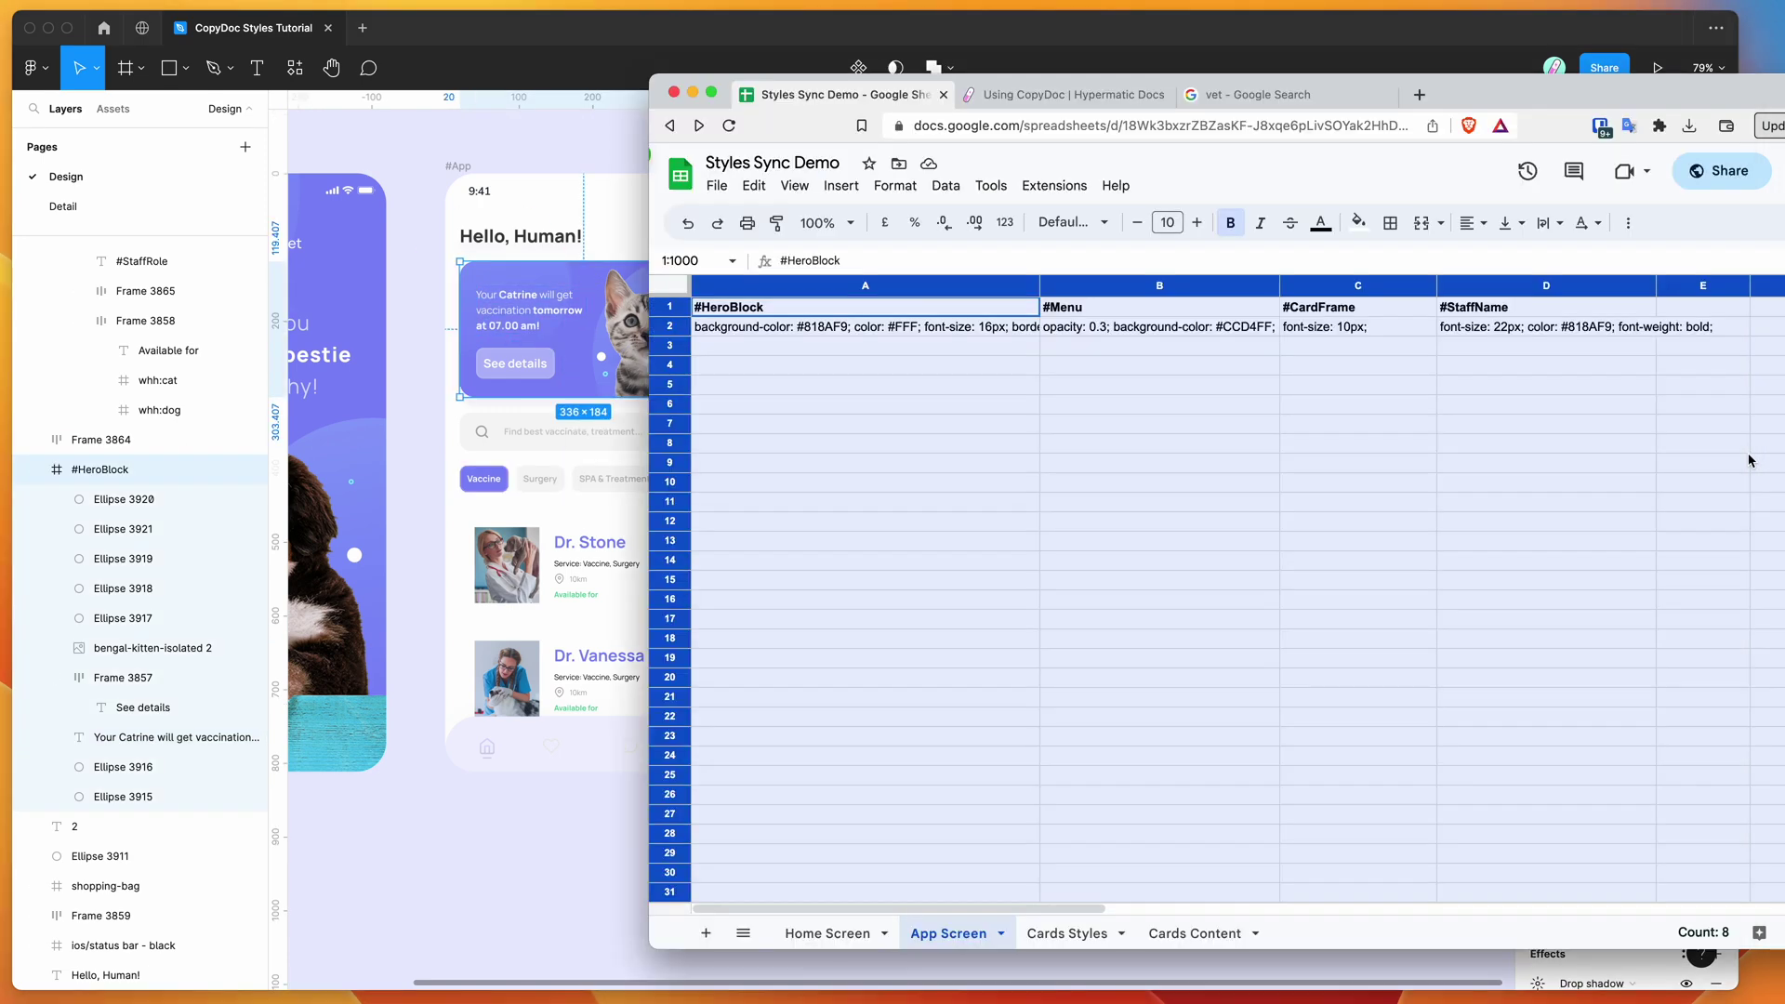
click(1434, 409)
click(1358, 330)
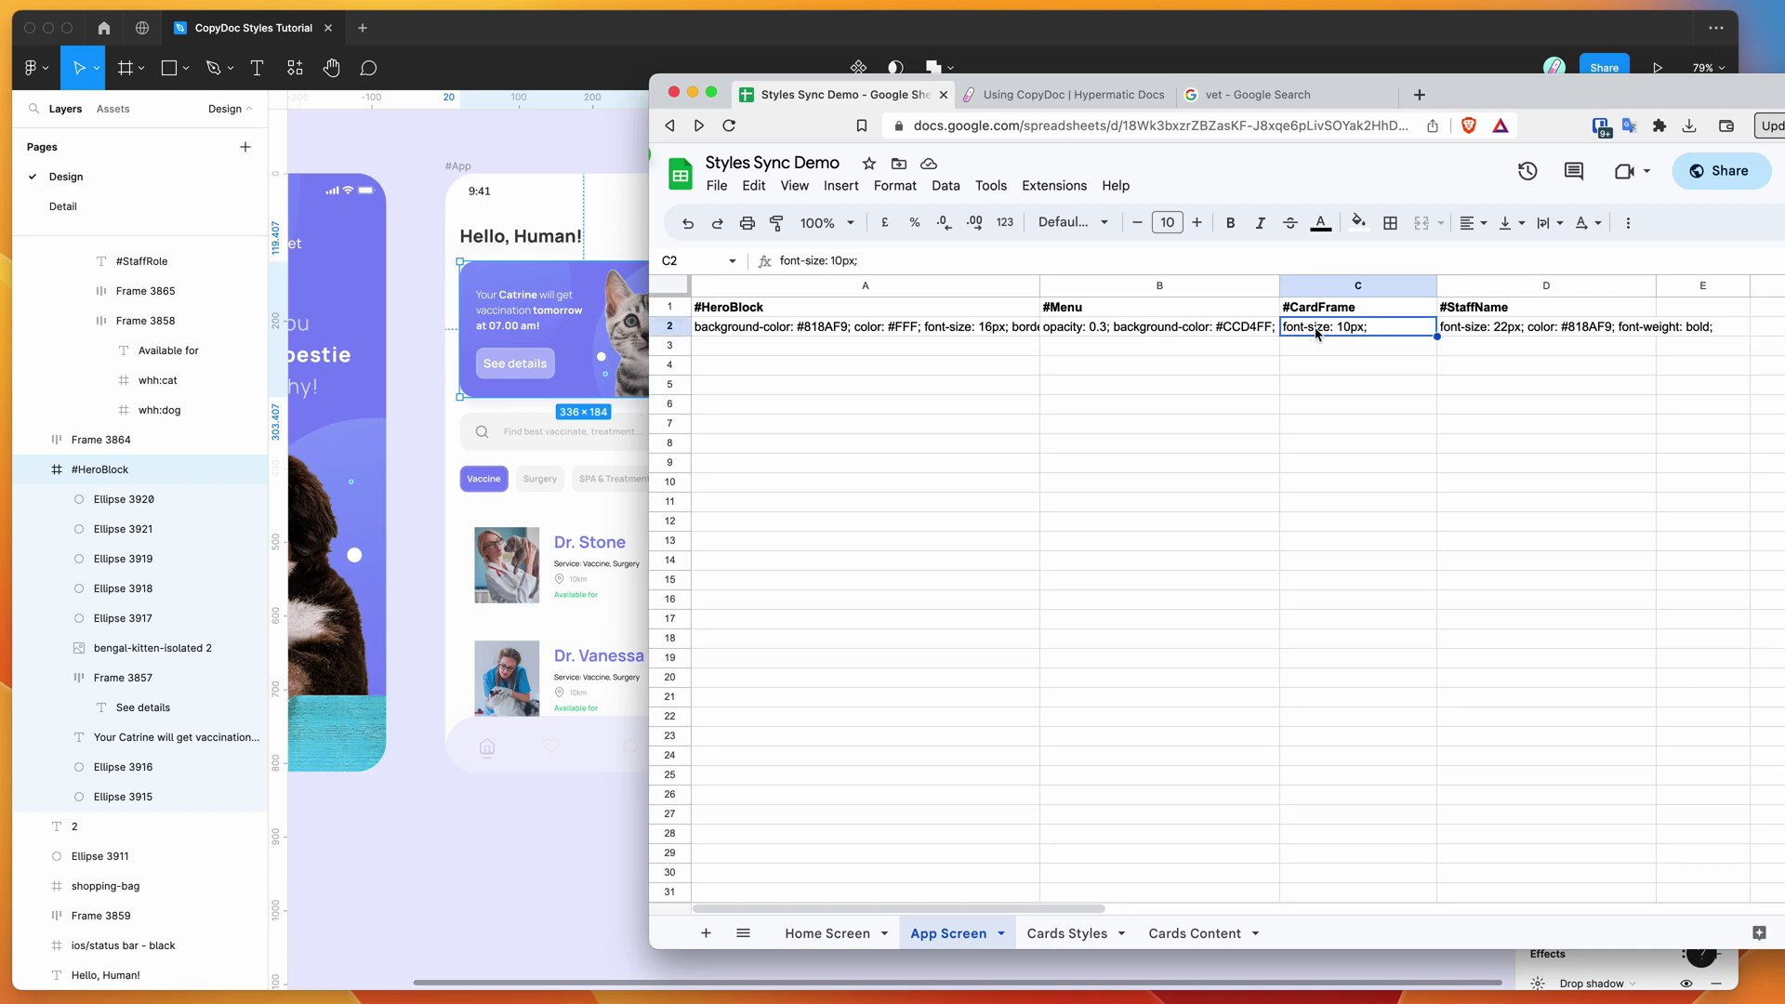
click(604, 571)
click(604, 572)
double_click(604, 567)
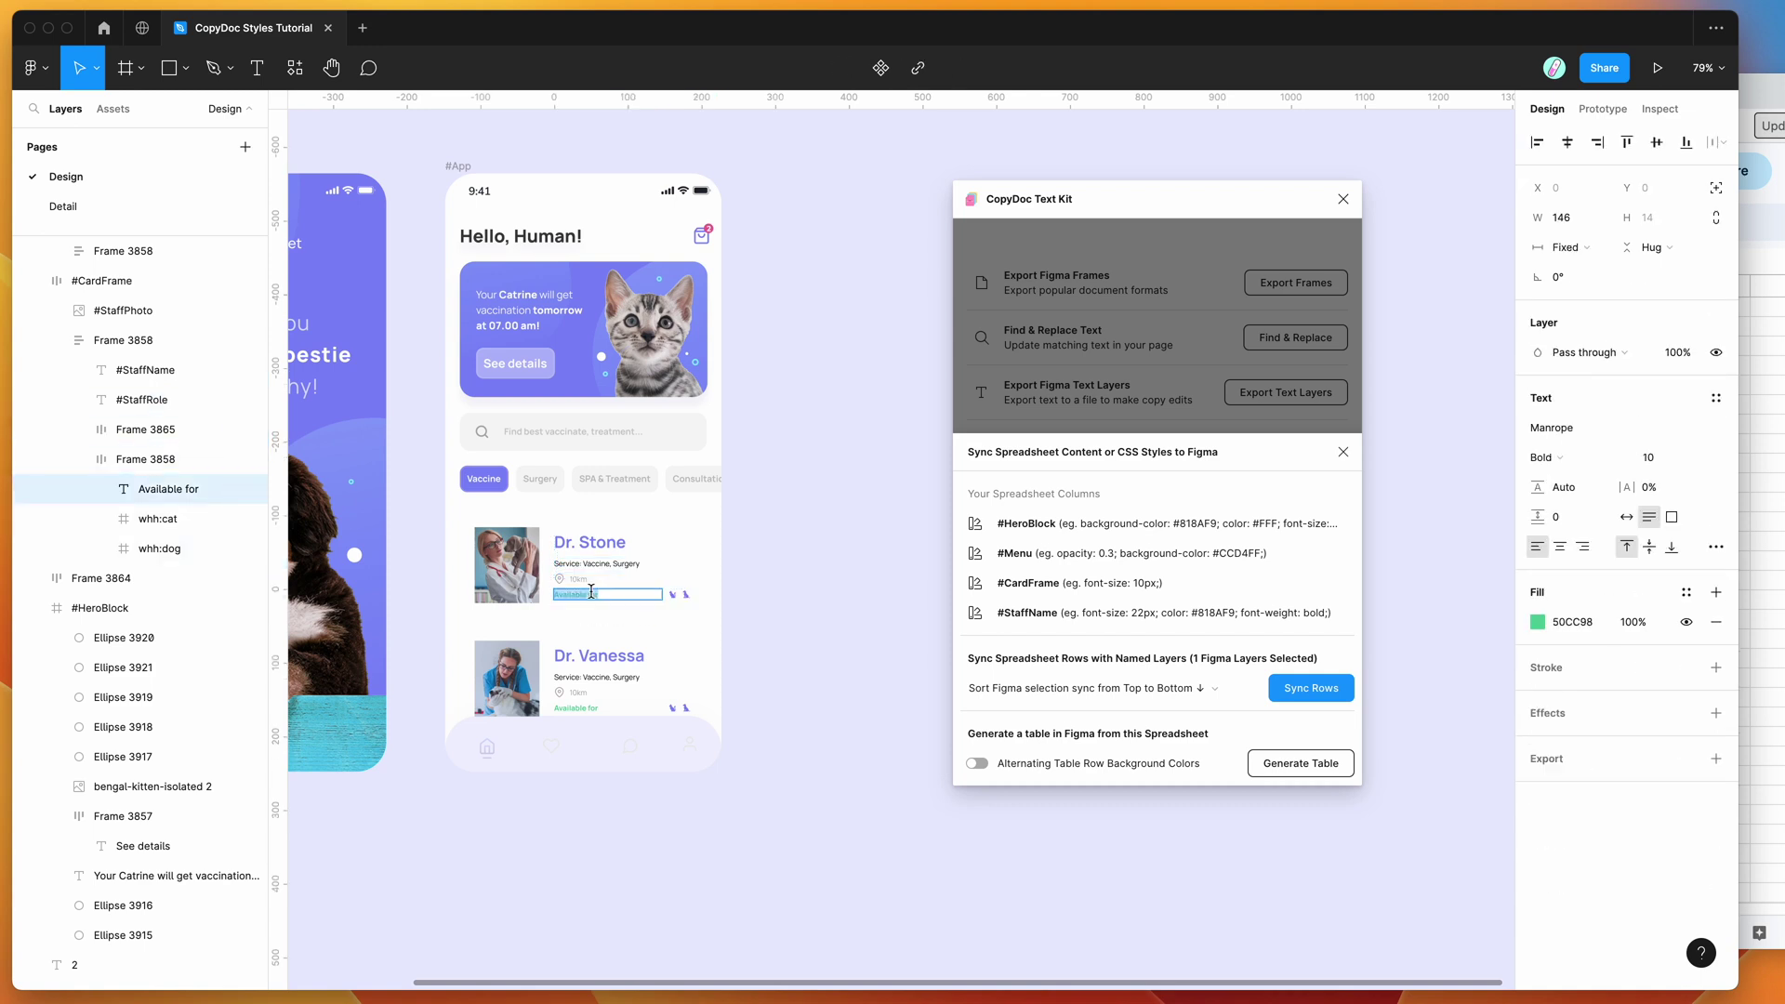
click(609, 545)
drag(623, 544, 556, 543)
click(579, 542)
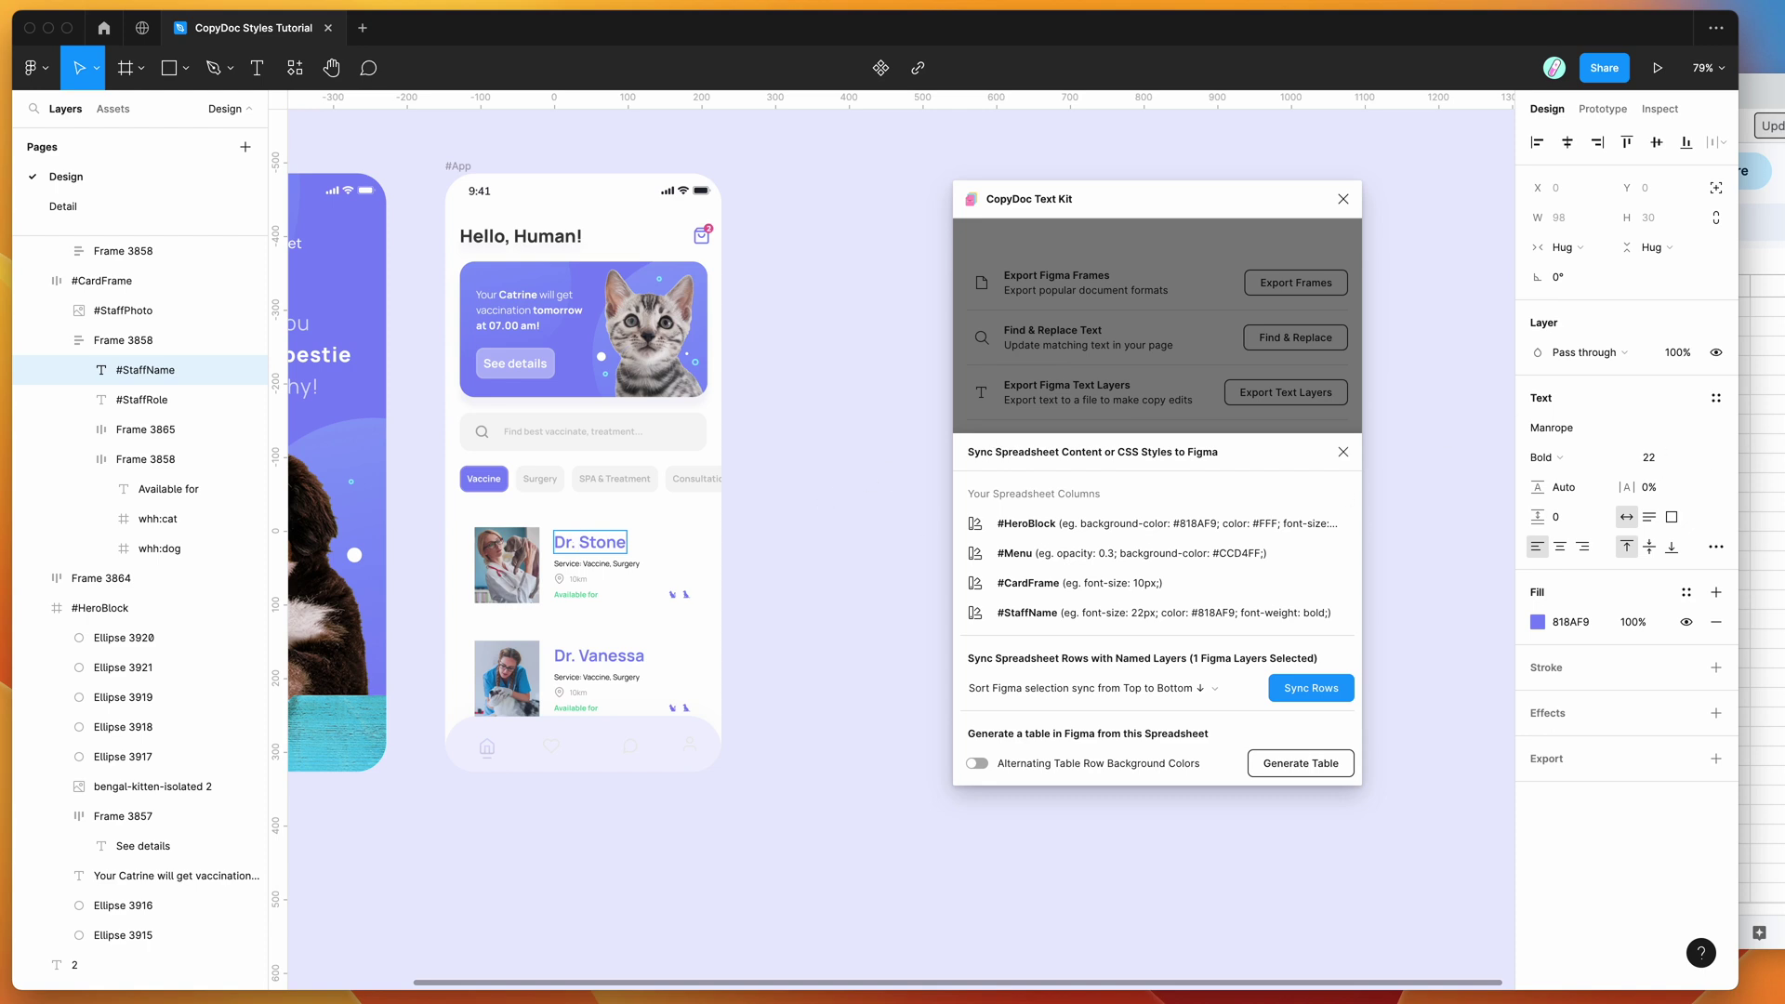
click(1769, 430)
click(1300, 310)
click(1314, 327)
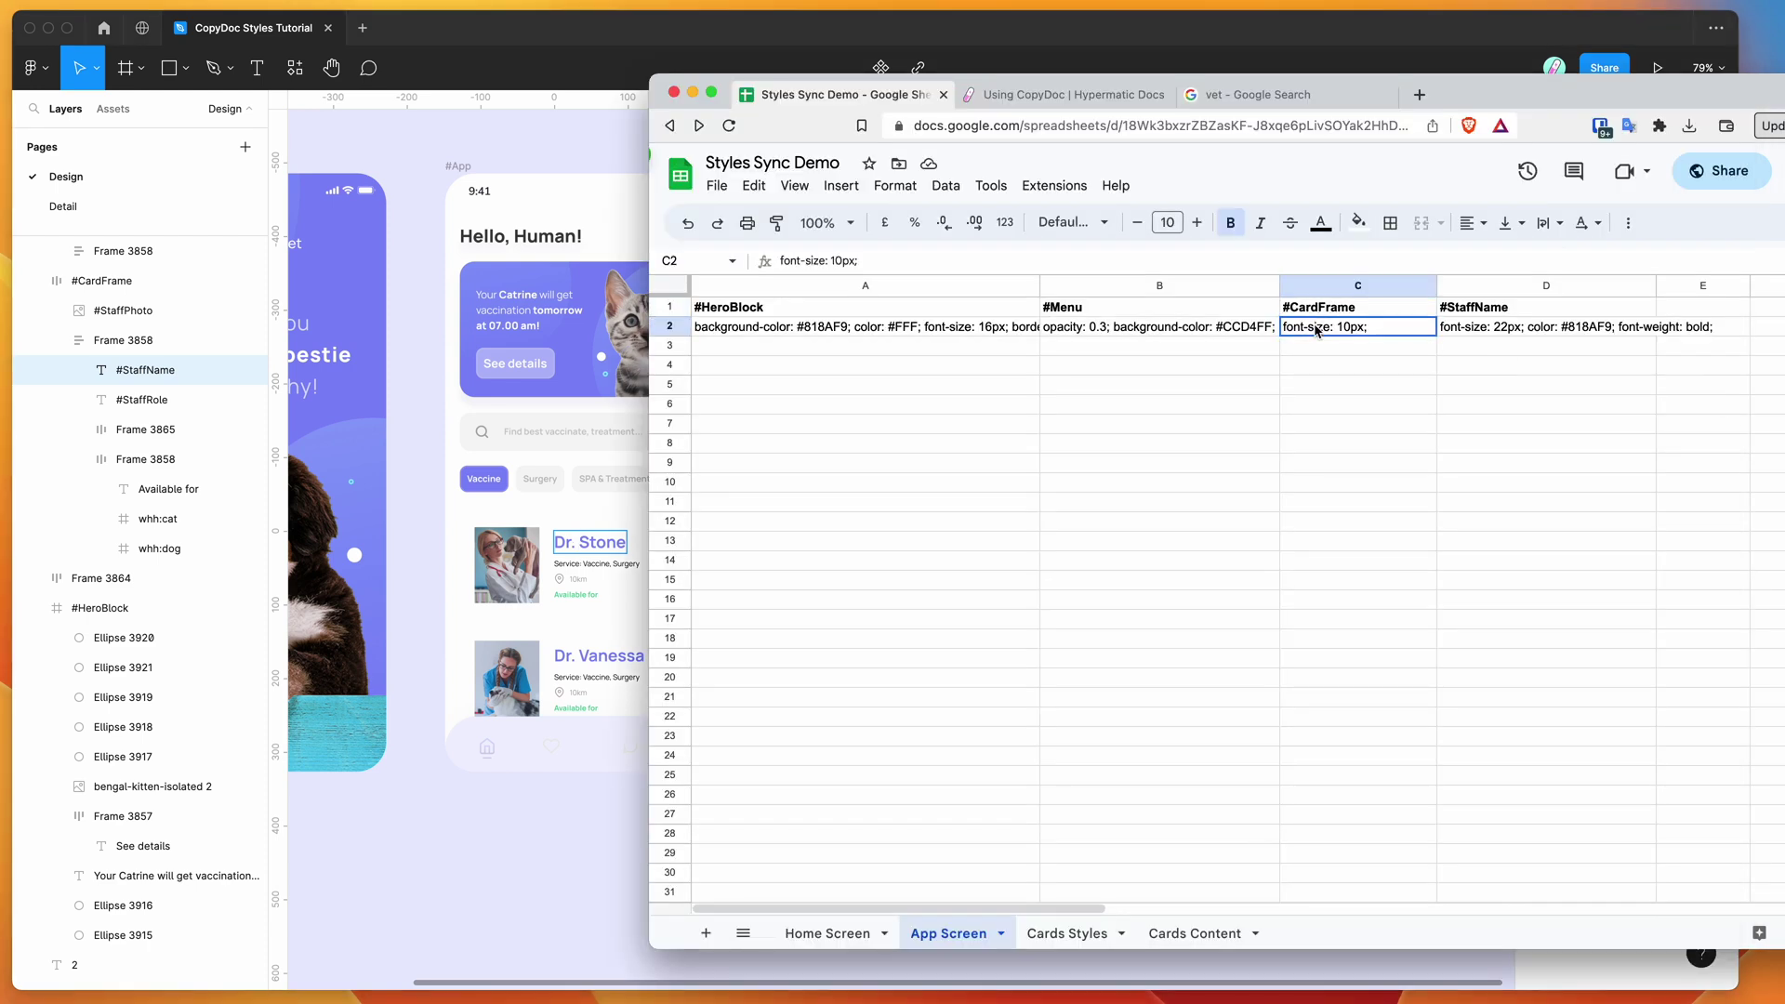
click(1330, 287)
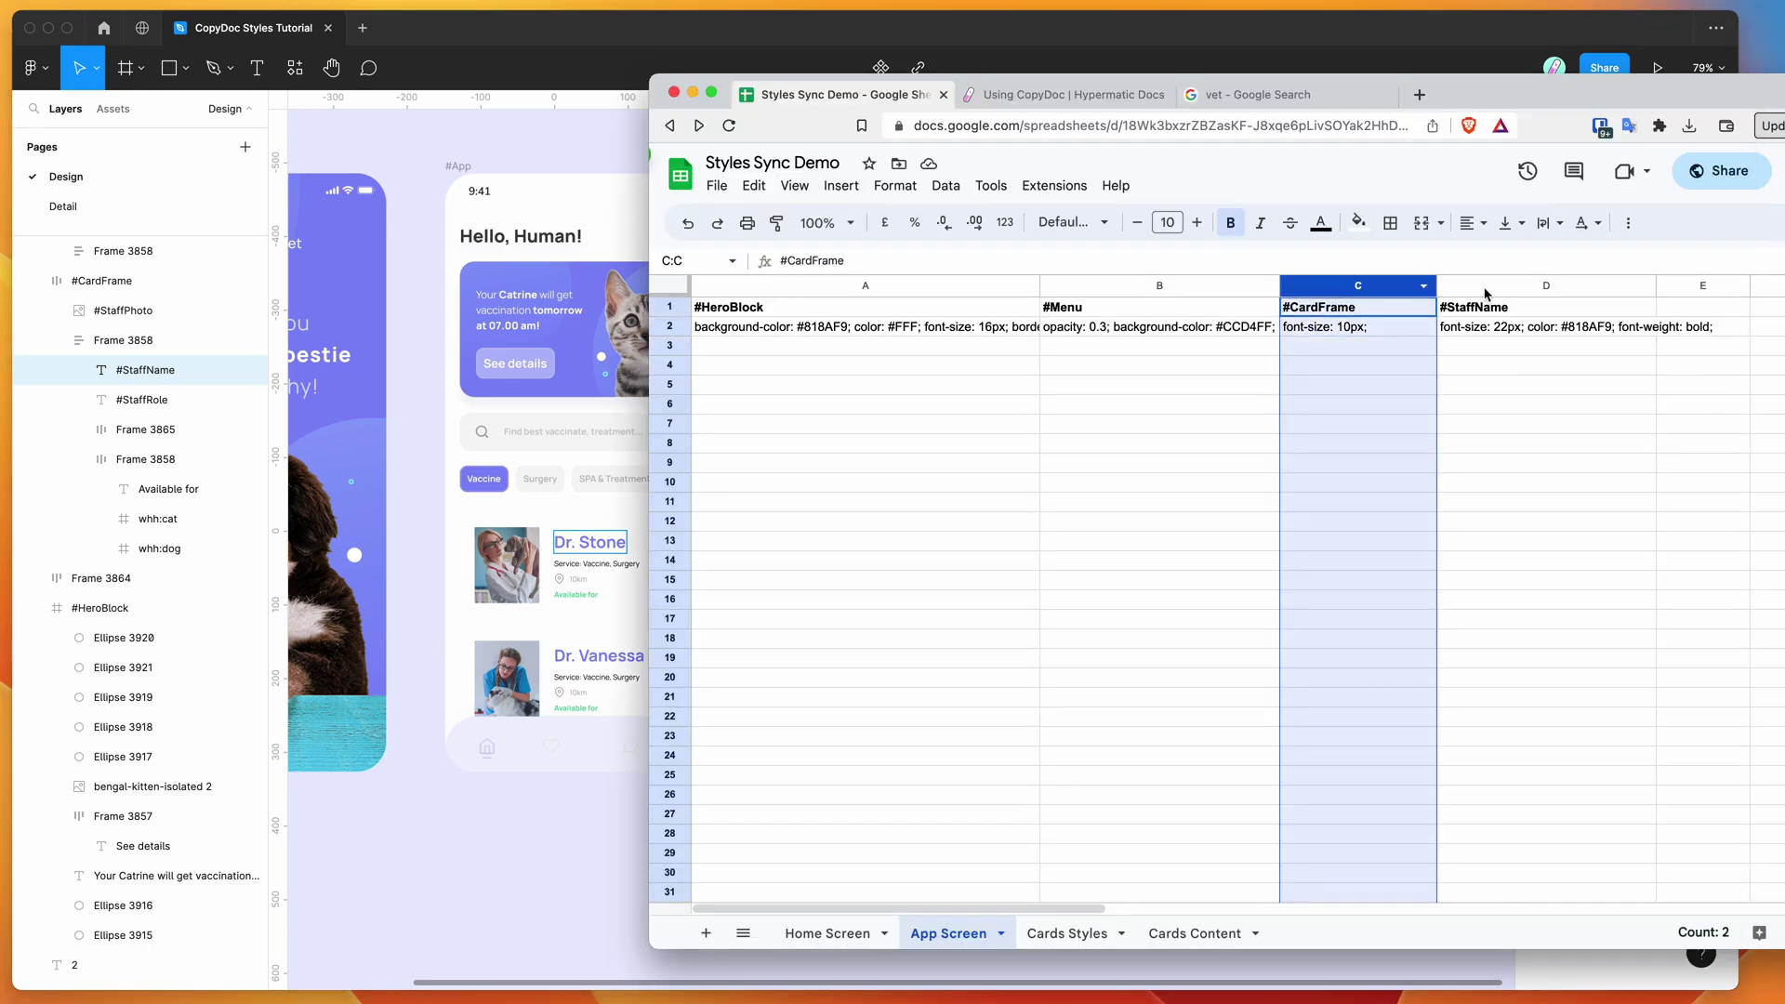
click(1486, 289)
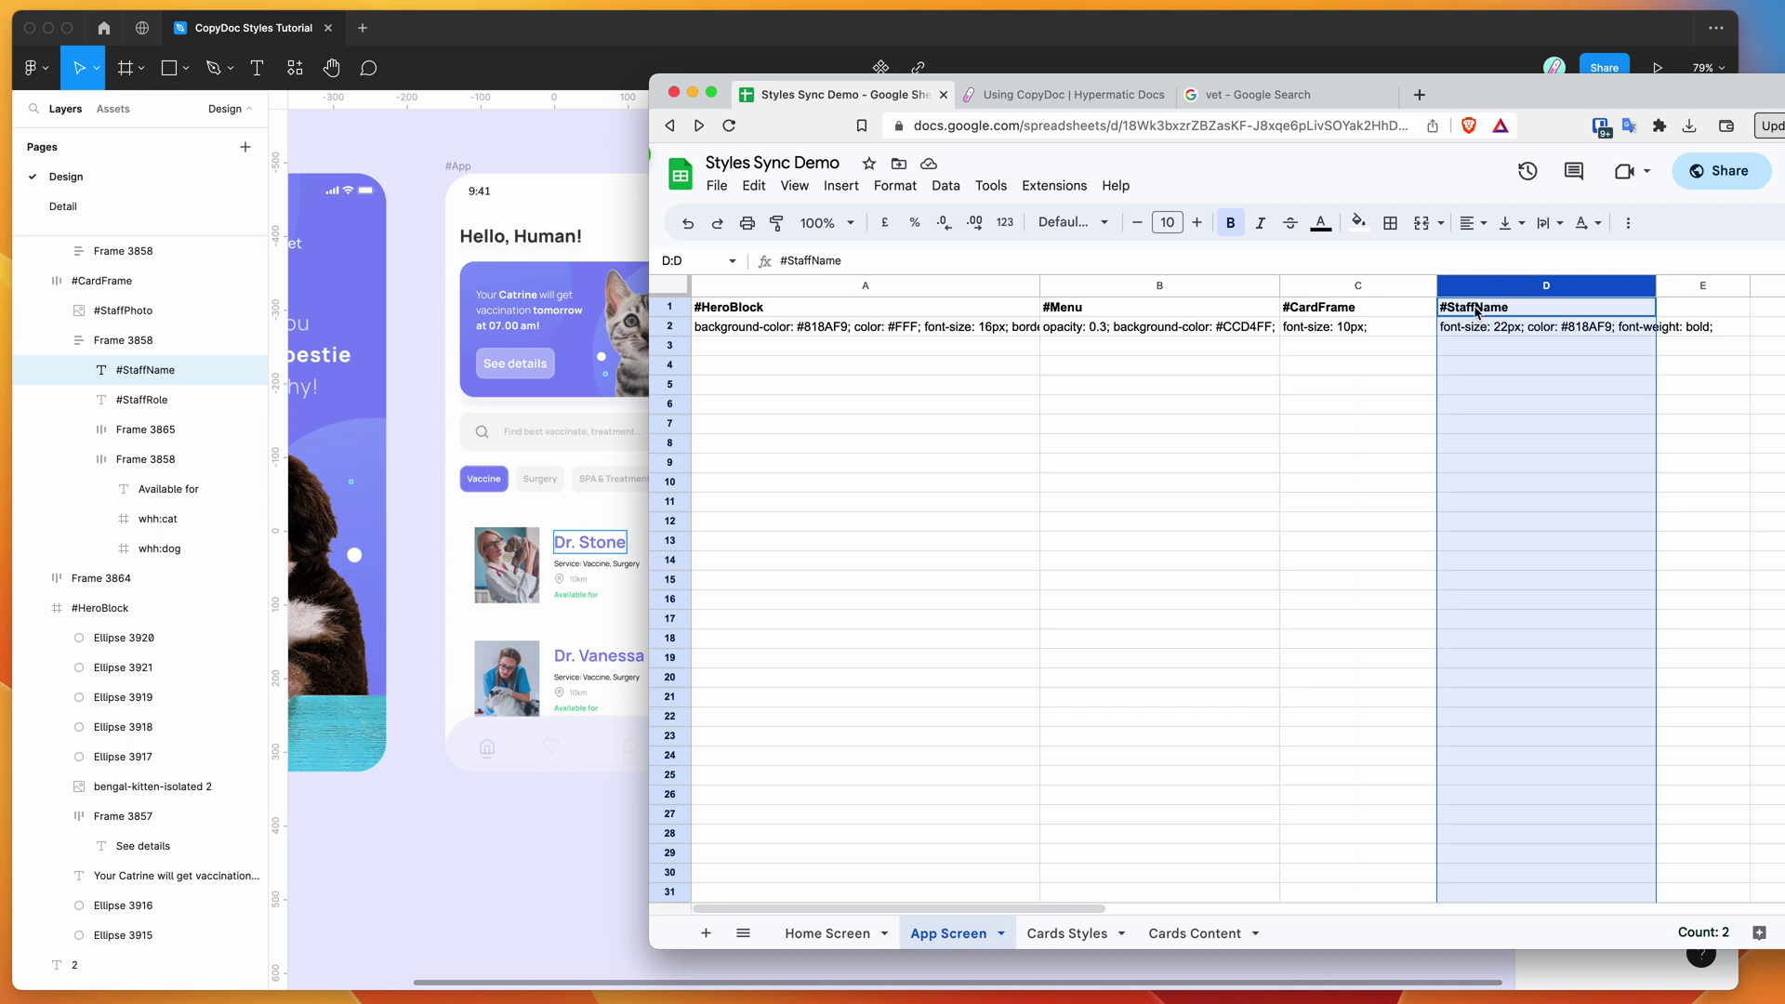
click(1480, 314)
double_click(1481, 332)
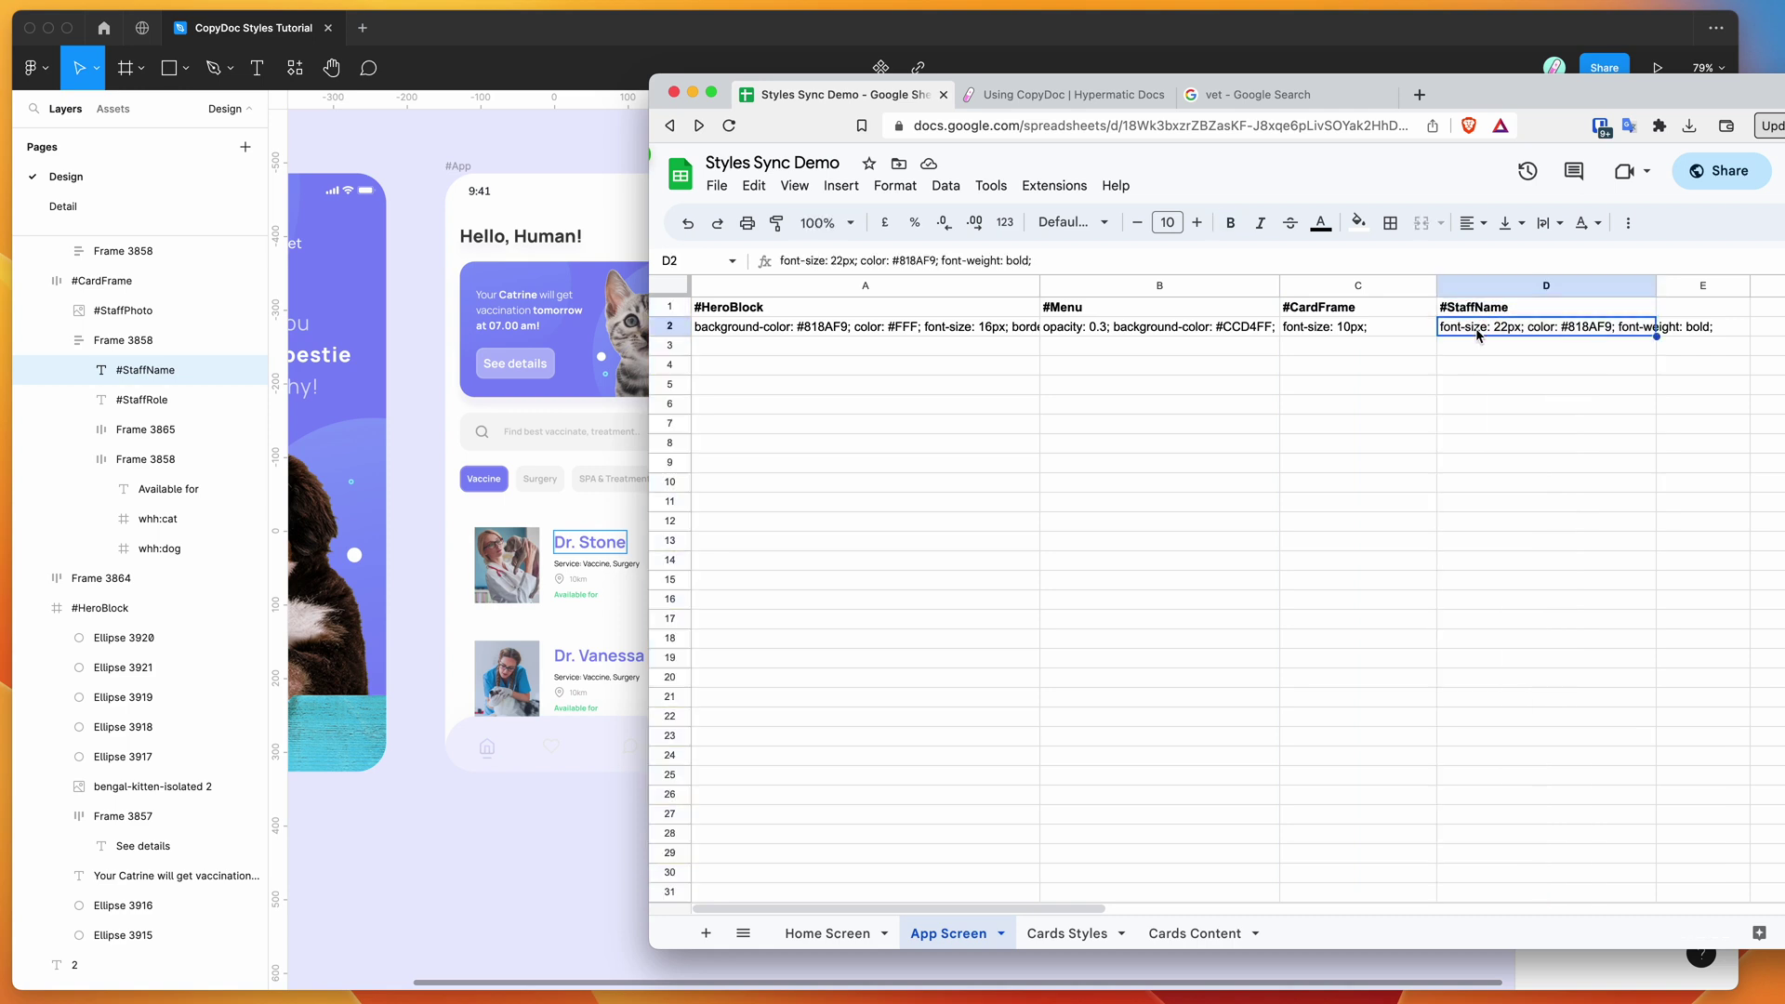
drag(1496, 328, 1503, 328)
click(908, 387)
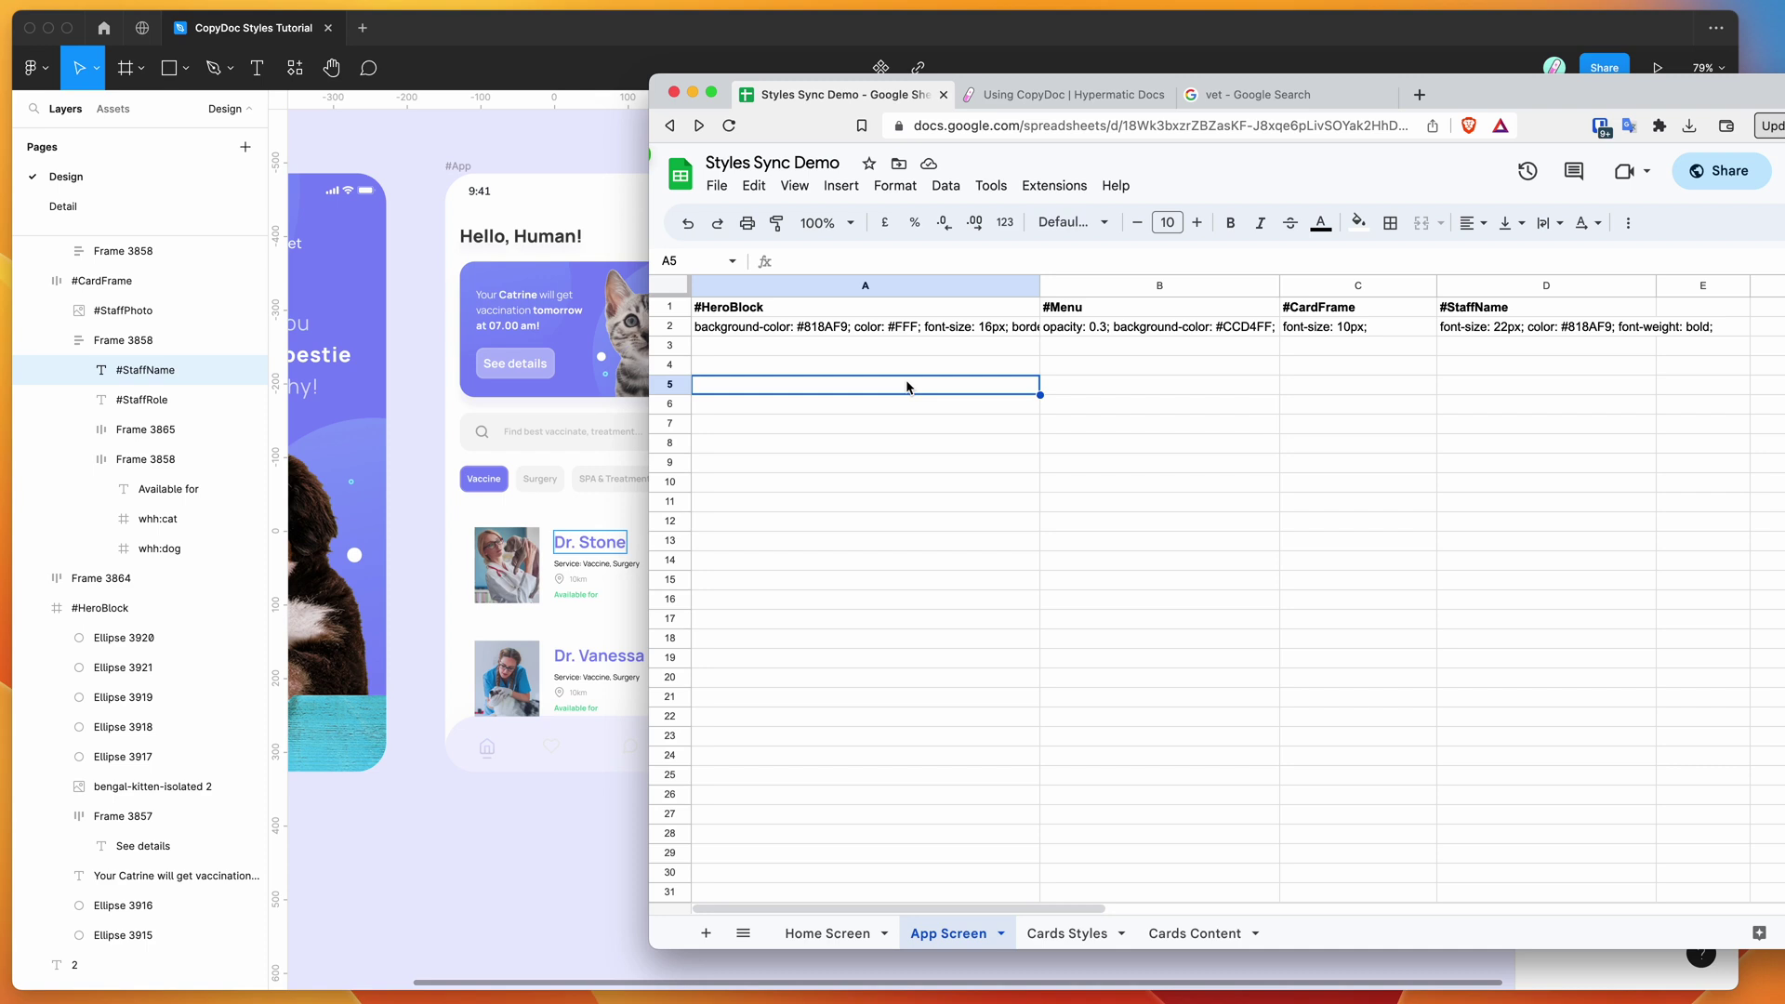
click(864, 290)
click(1068, 290)
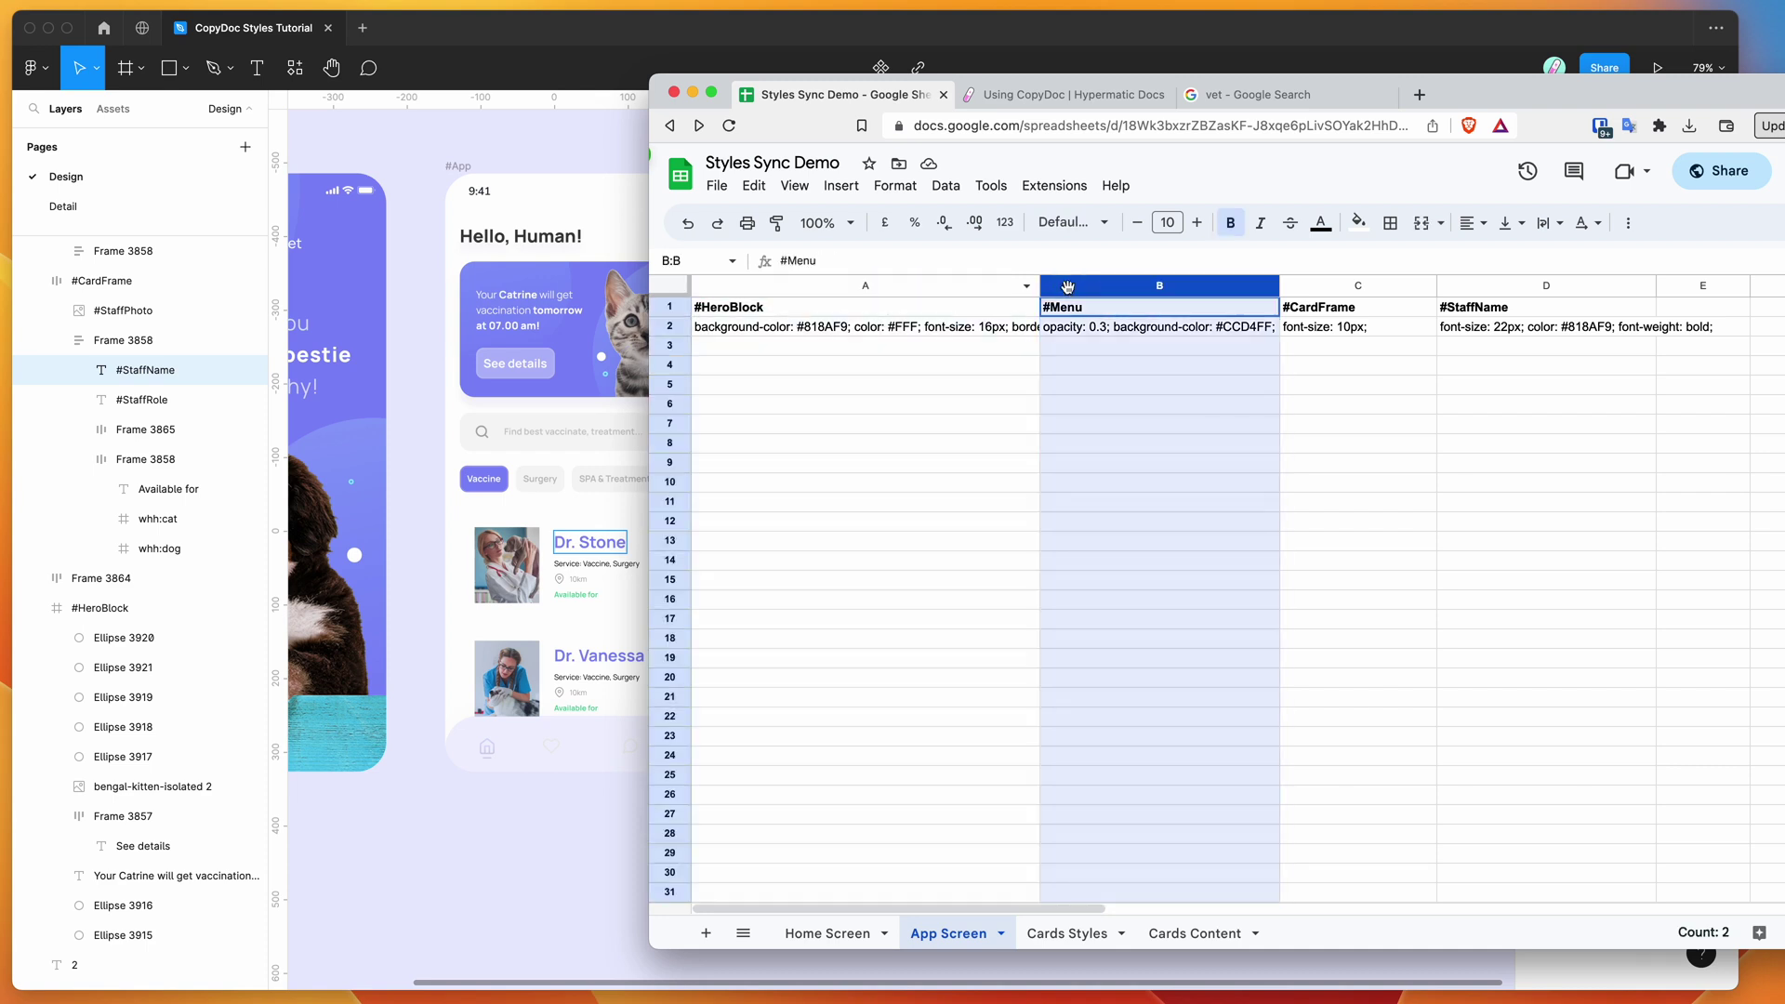
click(1332, 277)
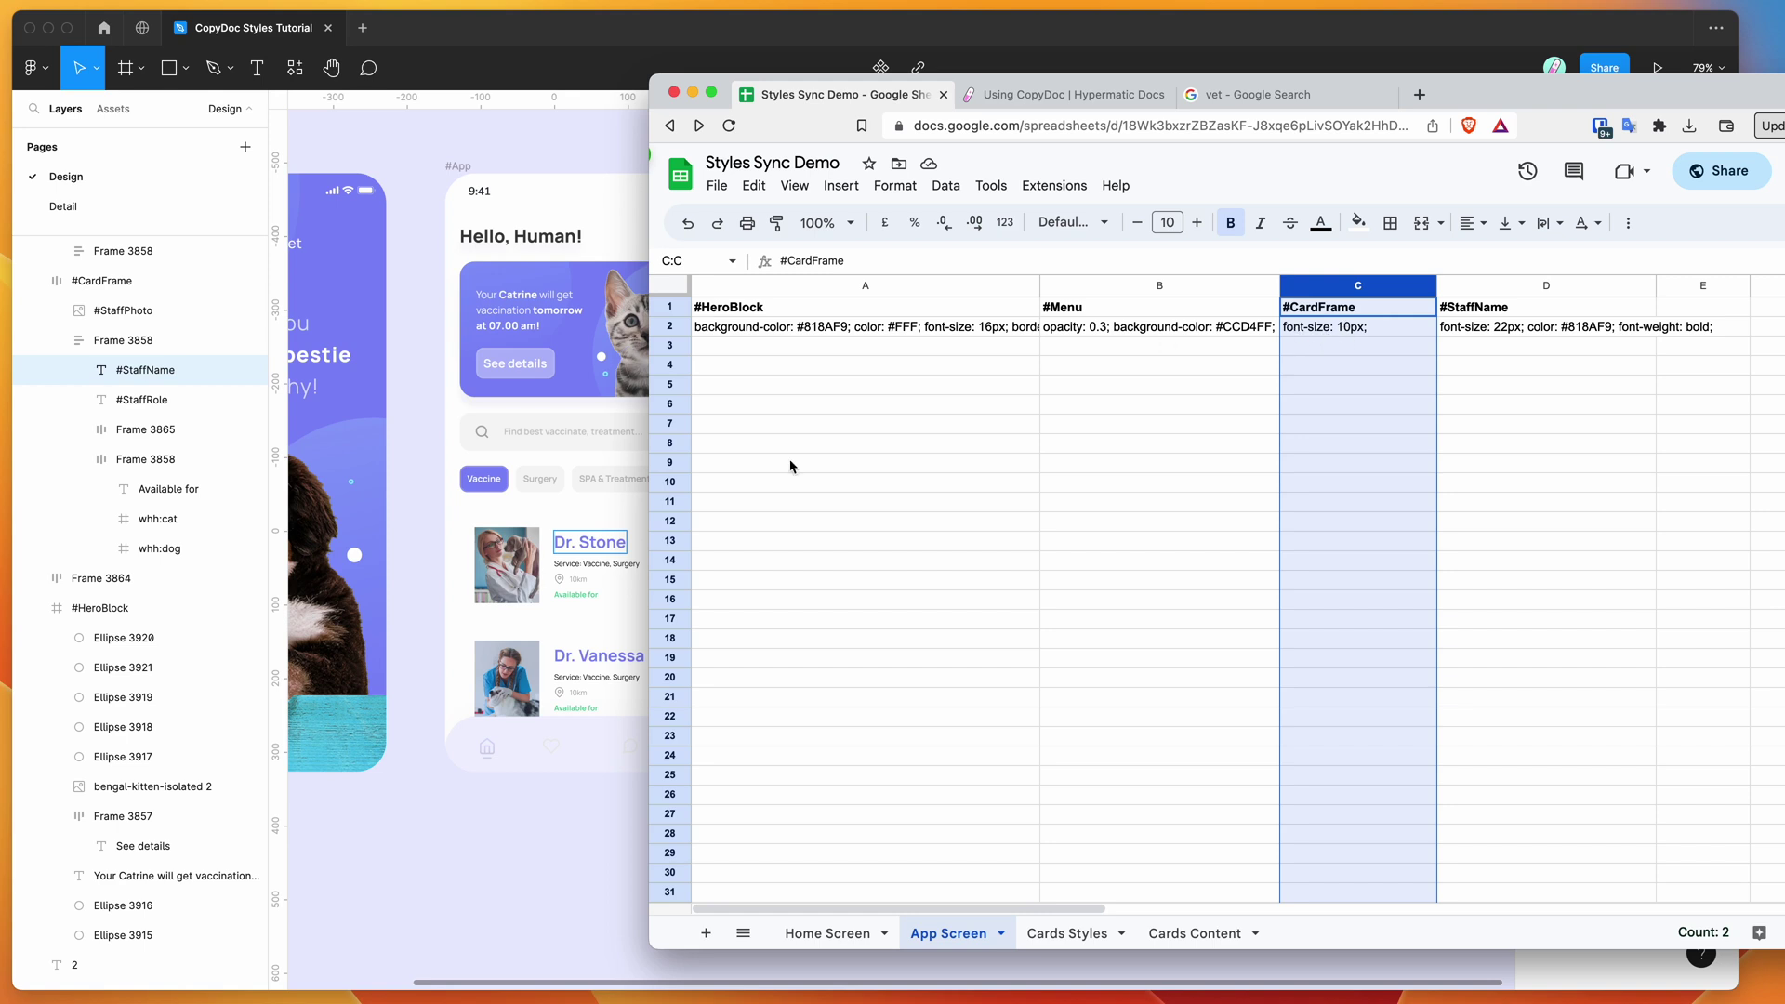
click(1484, 283)
click(1476, 333)
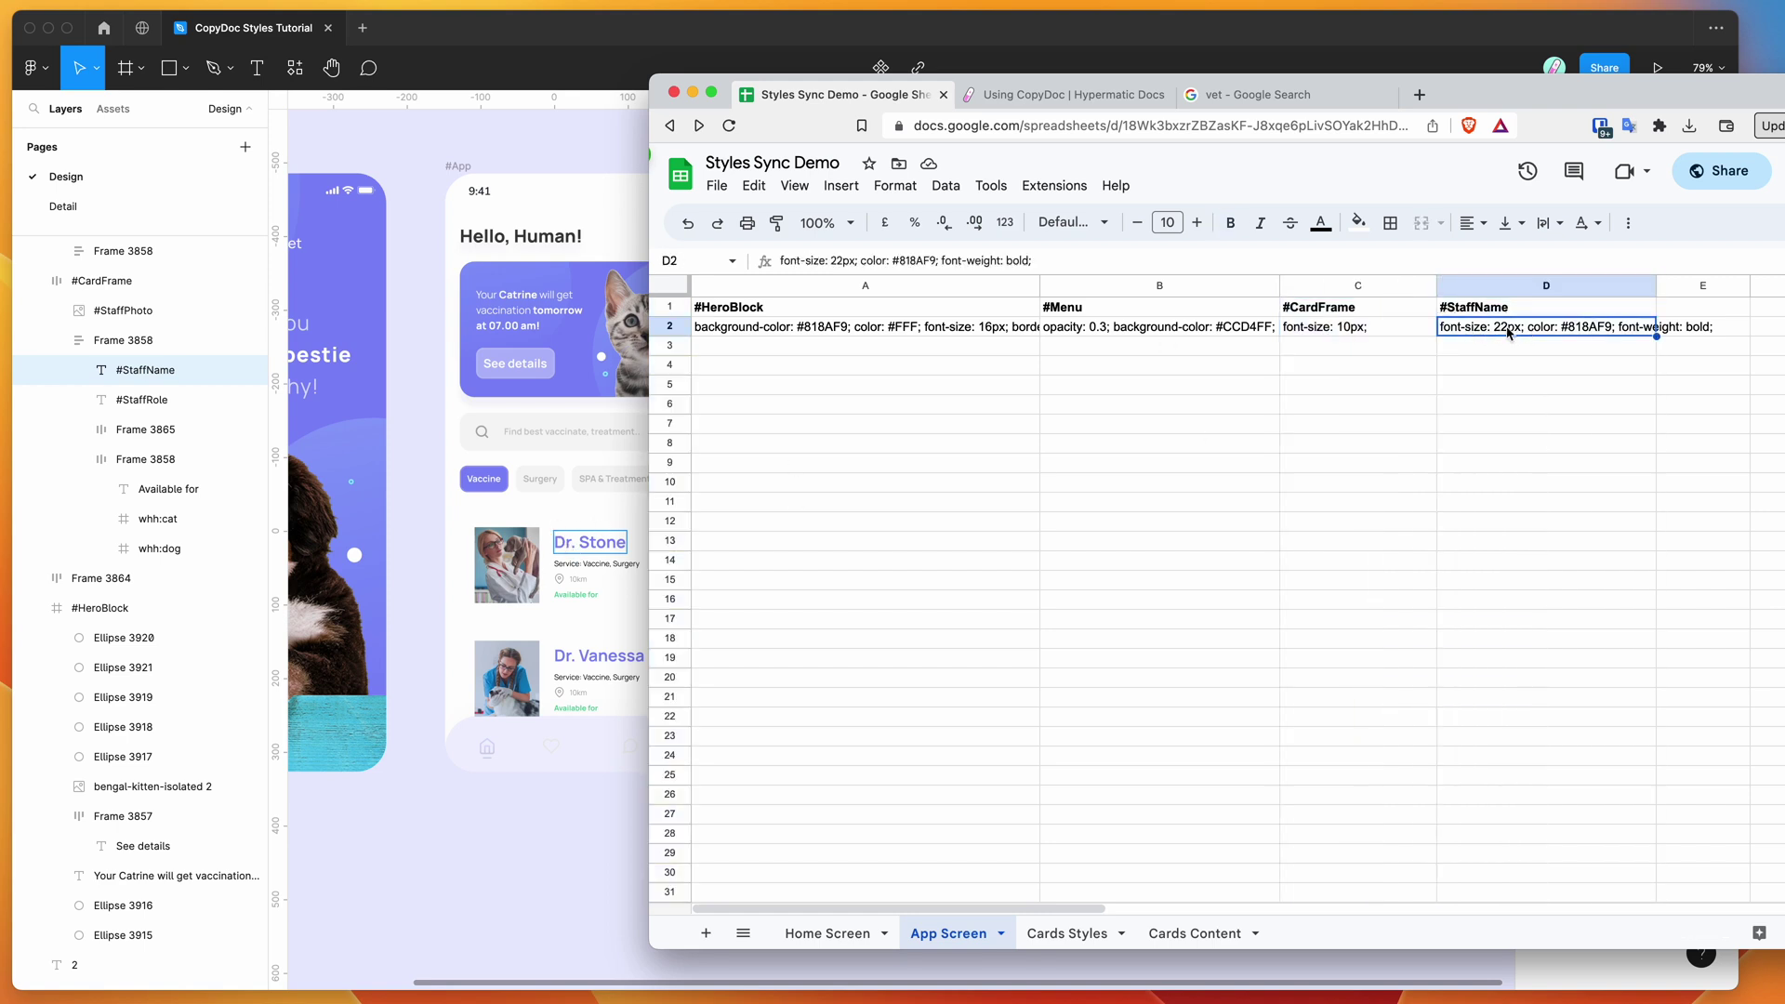
double_click(1504, 326)
double_click(1513, 326)
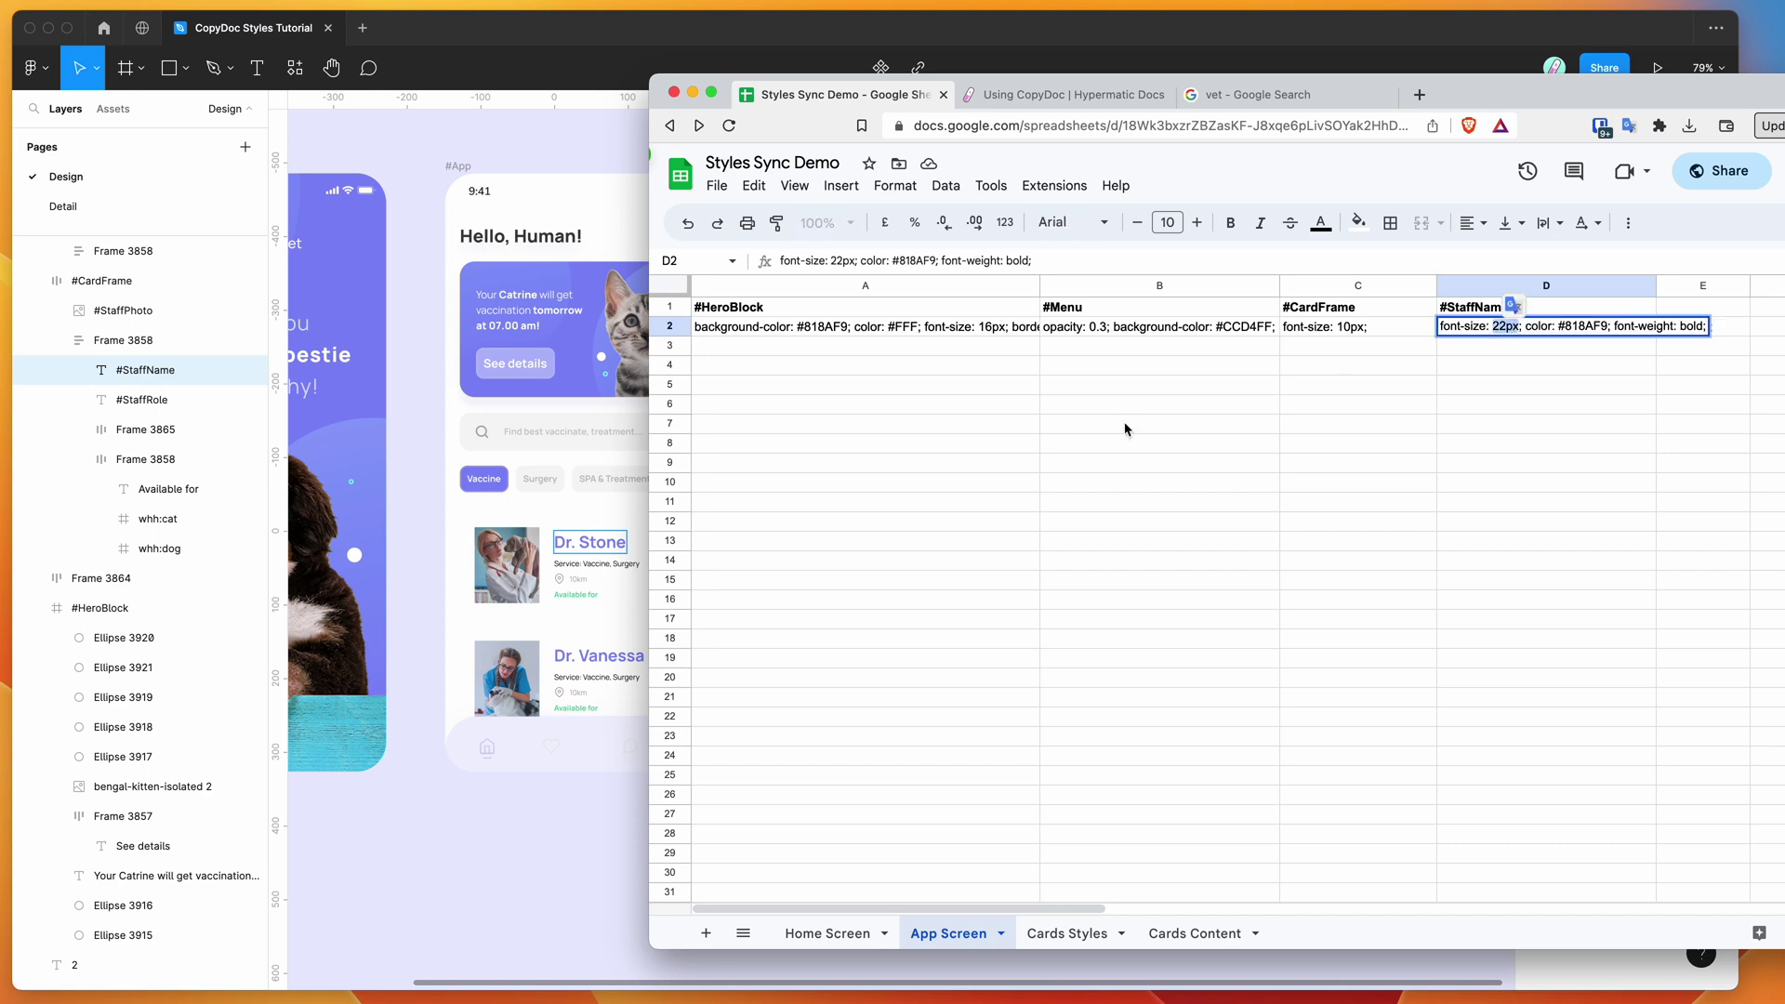
click(585, 558)
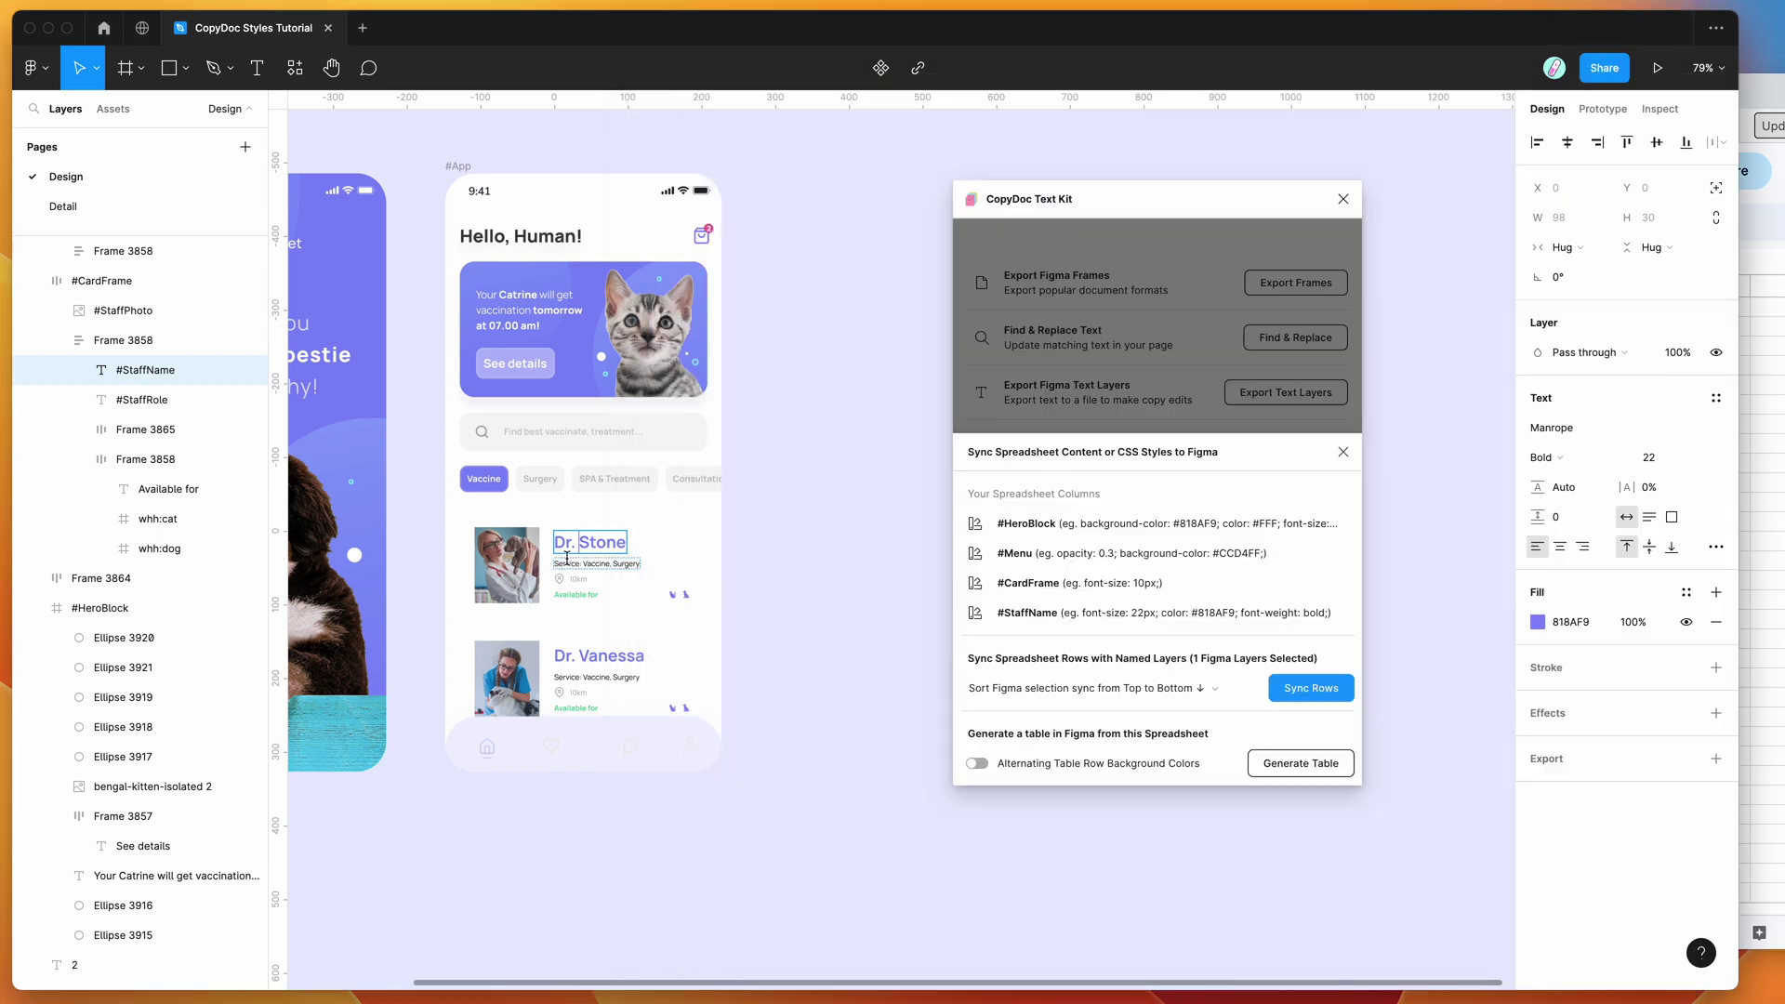
drag(610, 542, 565, 544)
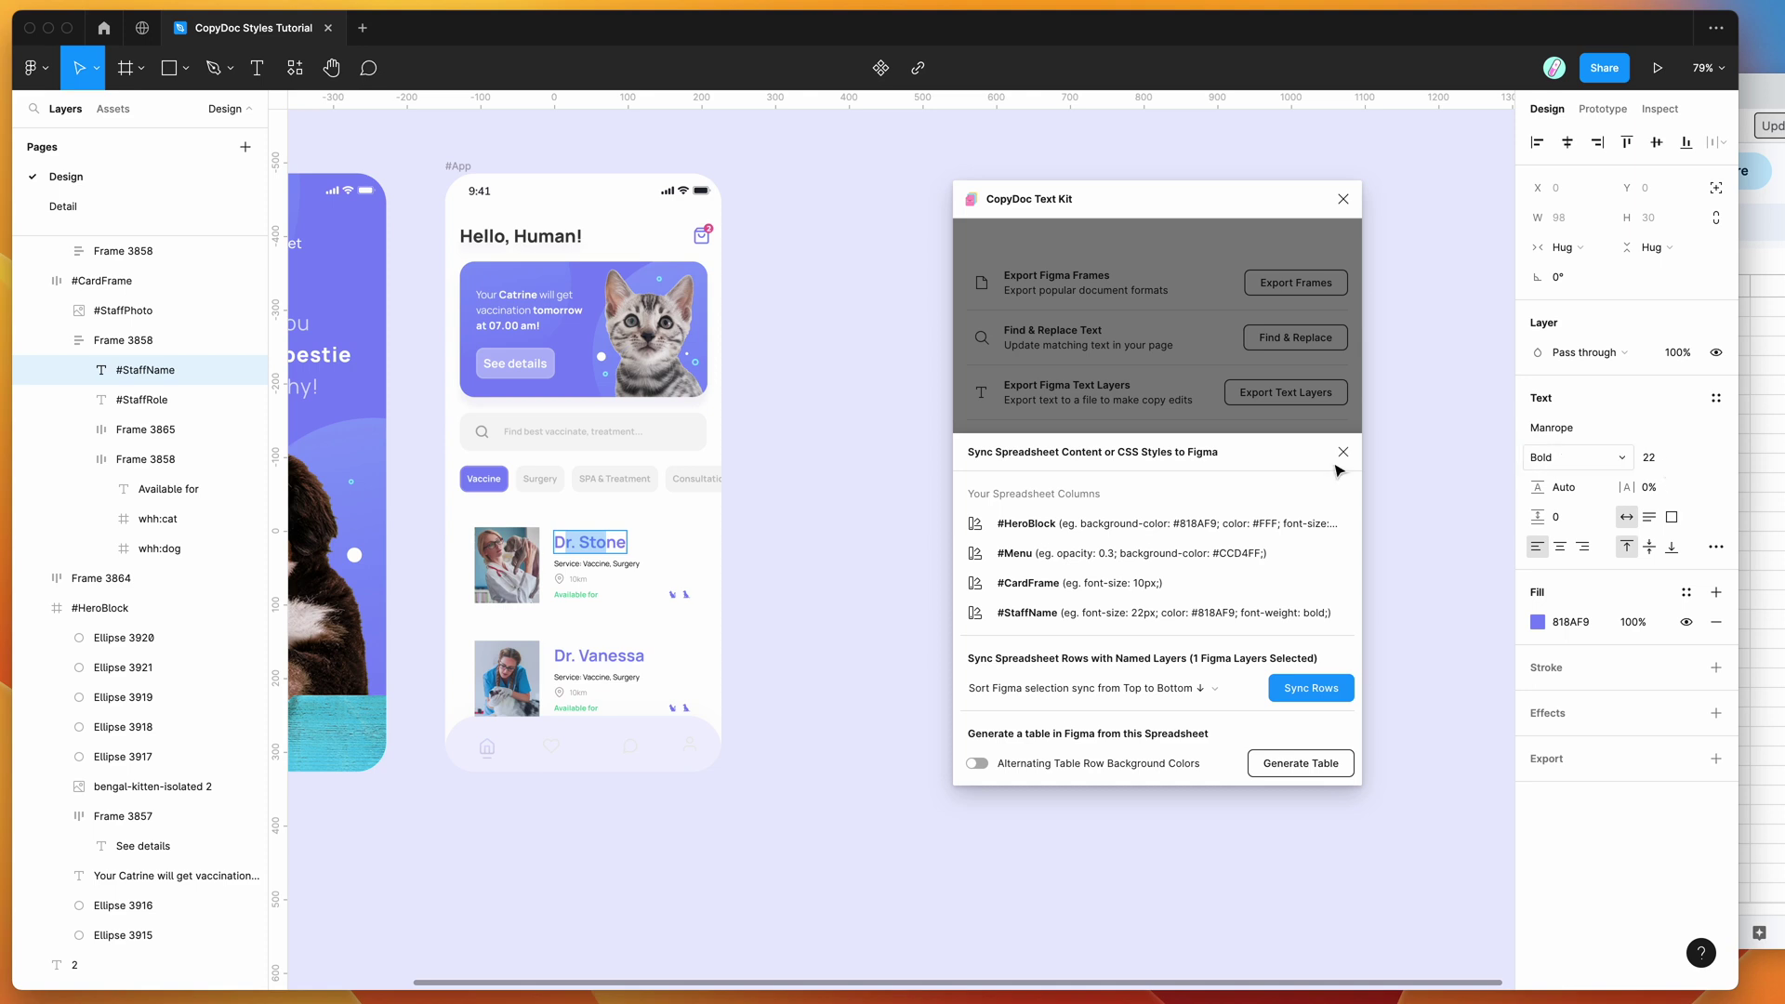
scroll(744, 472, left, 5)
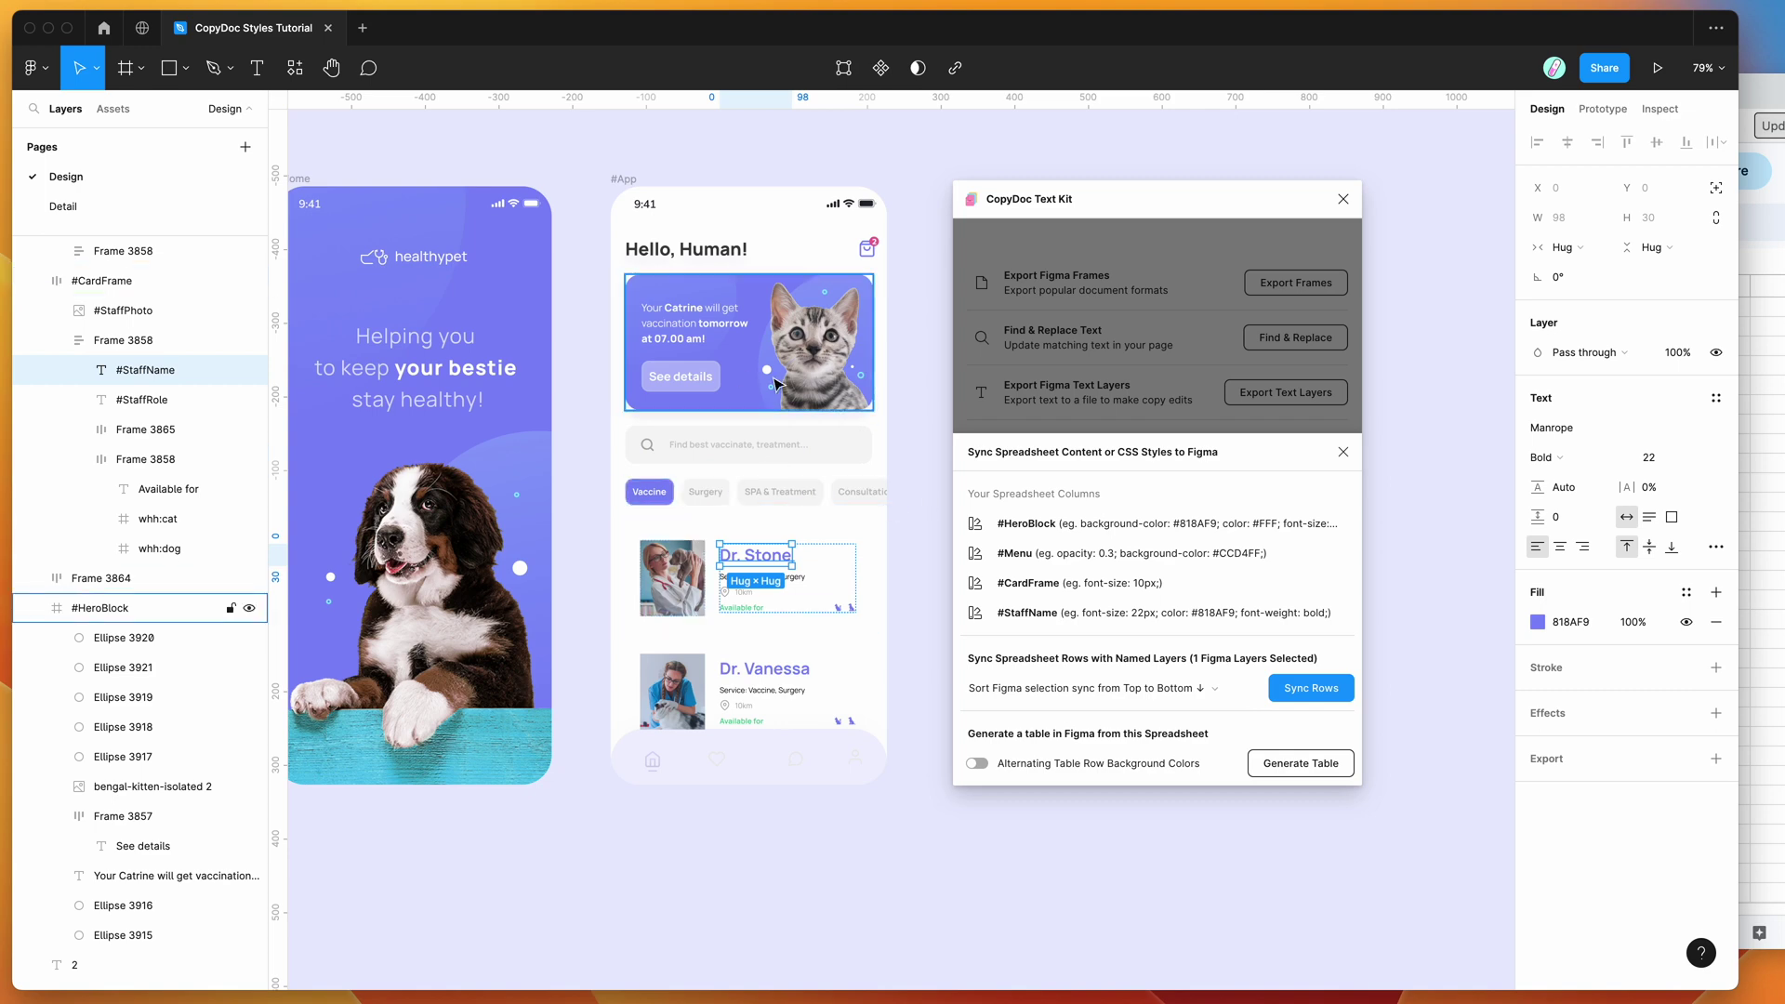
click(769, 546)
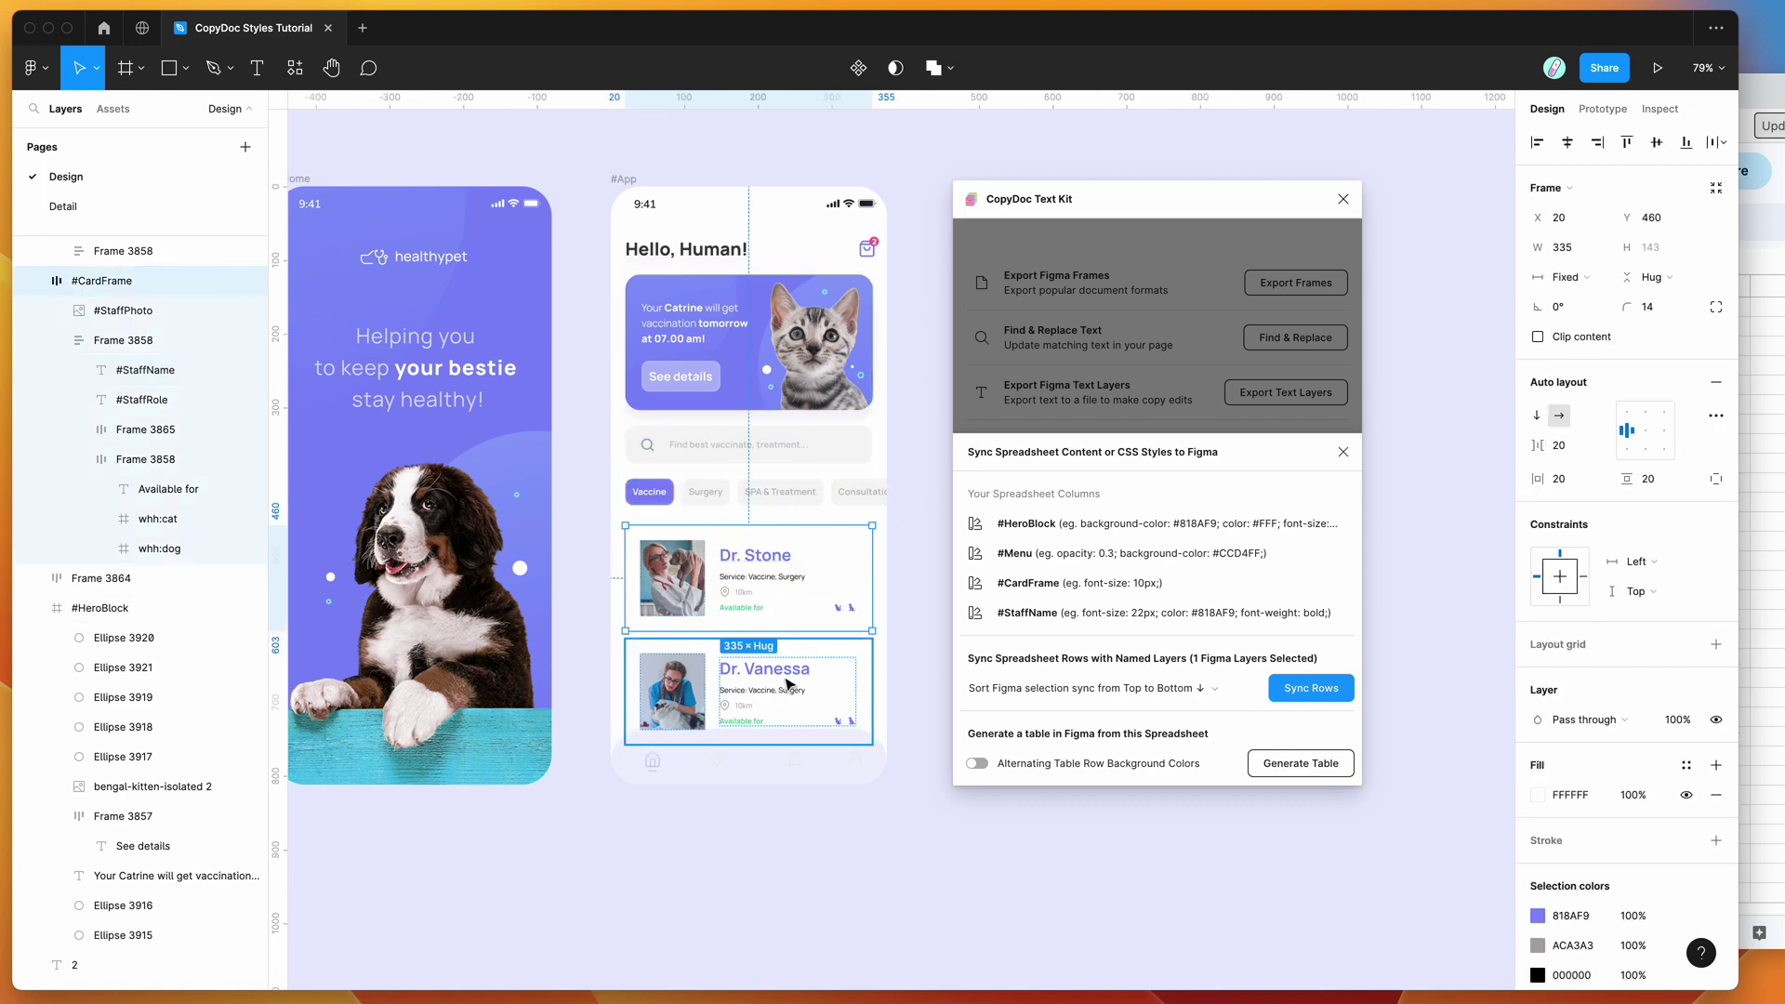
click(1772, 596)
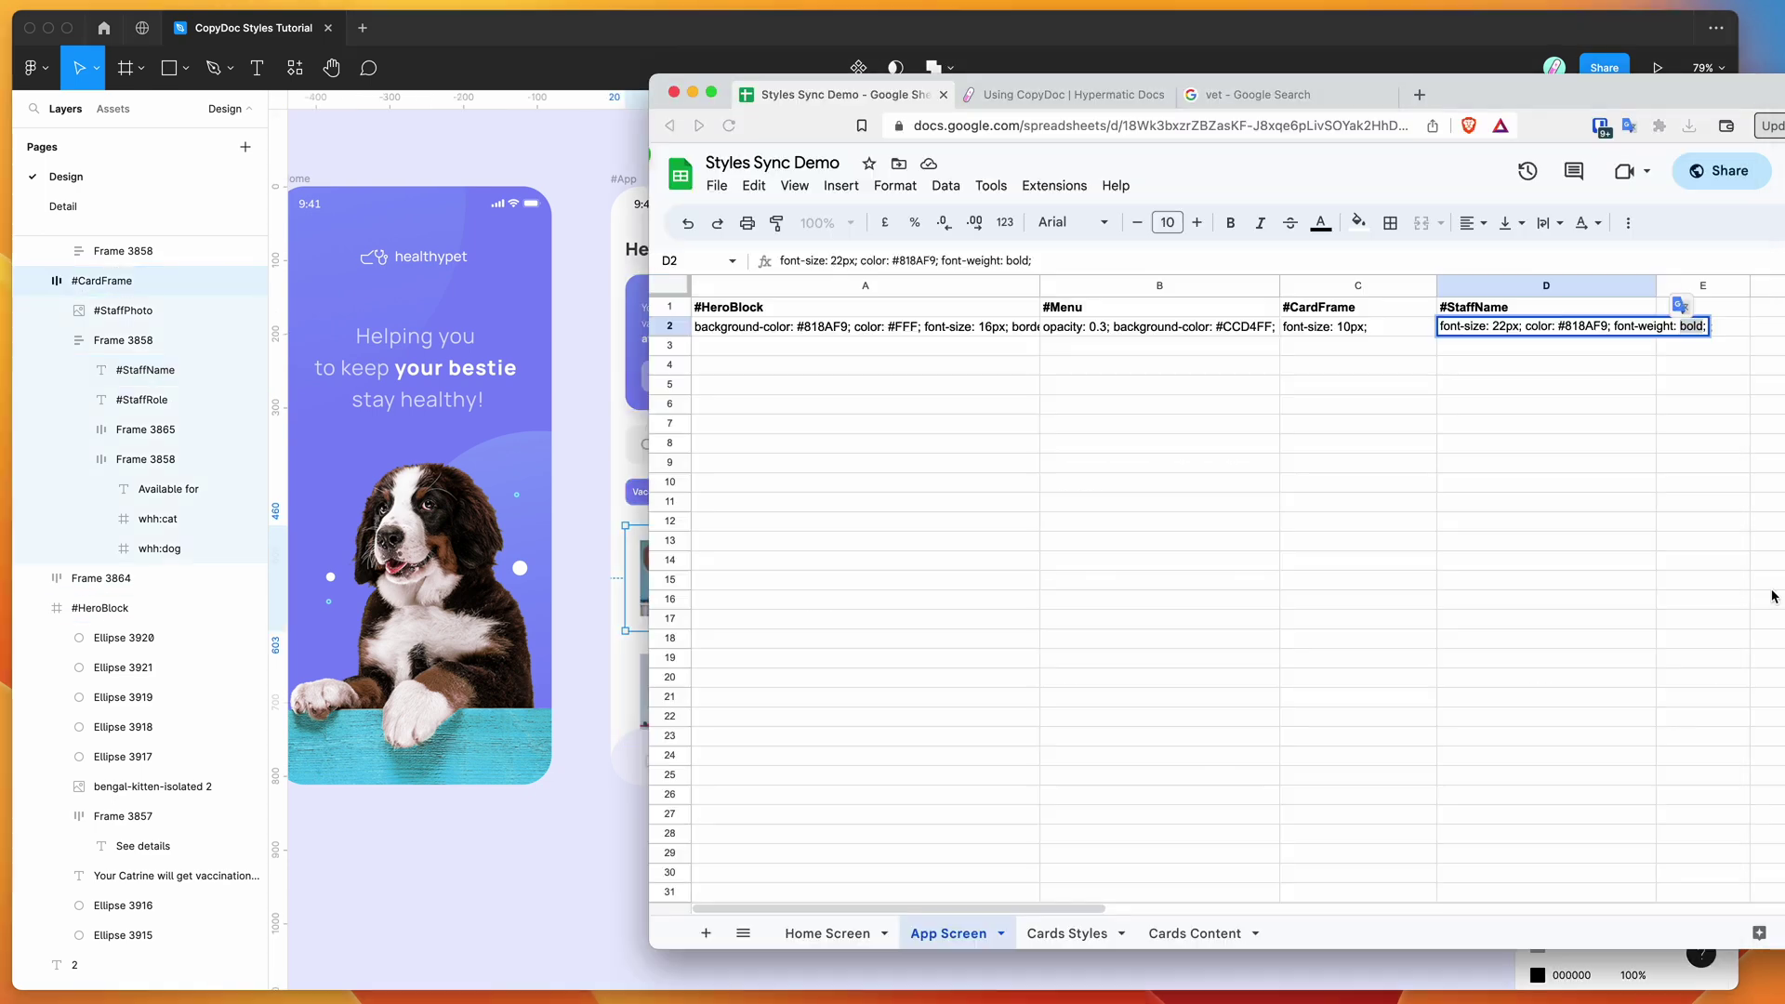
drag(1532, 102, 1544, 95)
click(623, 179)
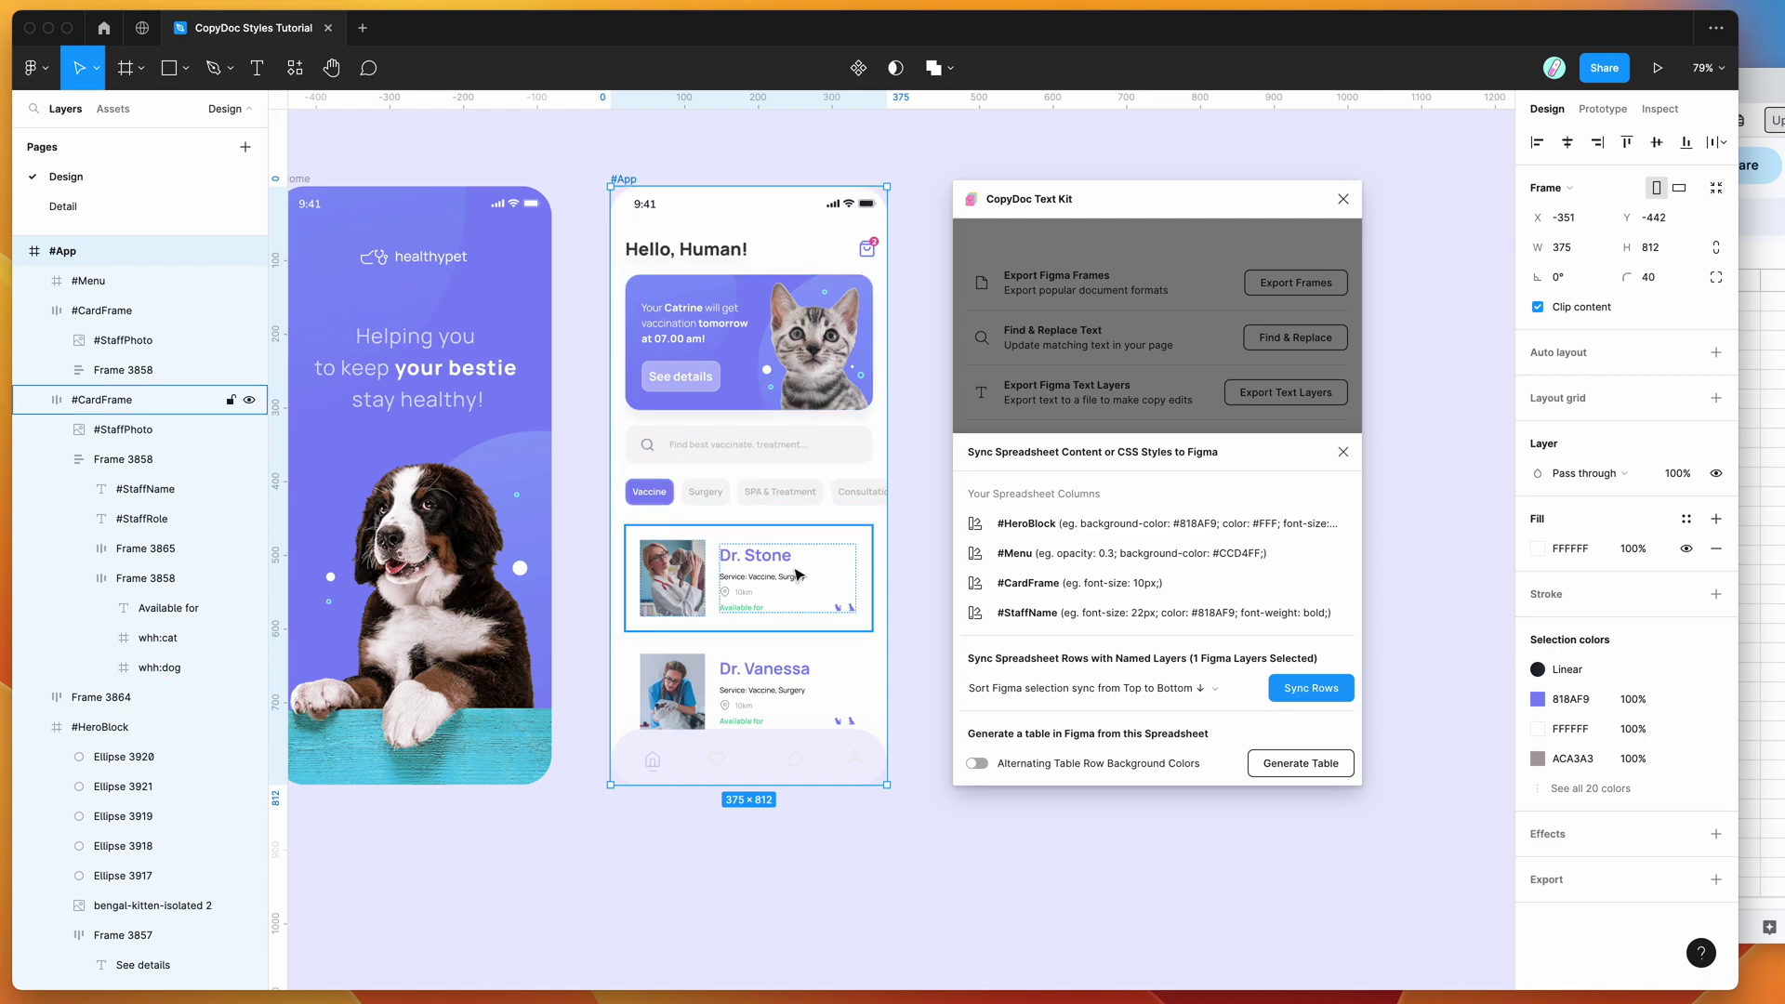
Step: Deselect the canvas and close CopyDoc's Sync Spreadsheet panel to show all its tools
scroll(791, 577, right, 2)
scroll(790, 576, up, 1)
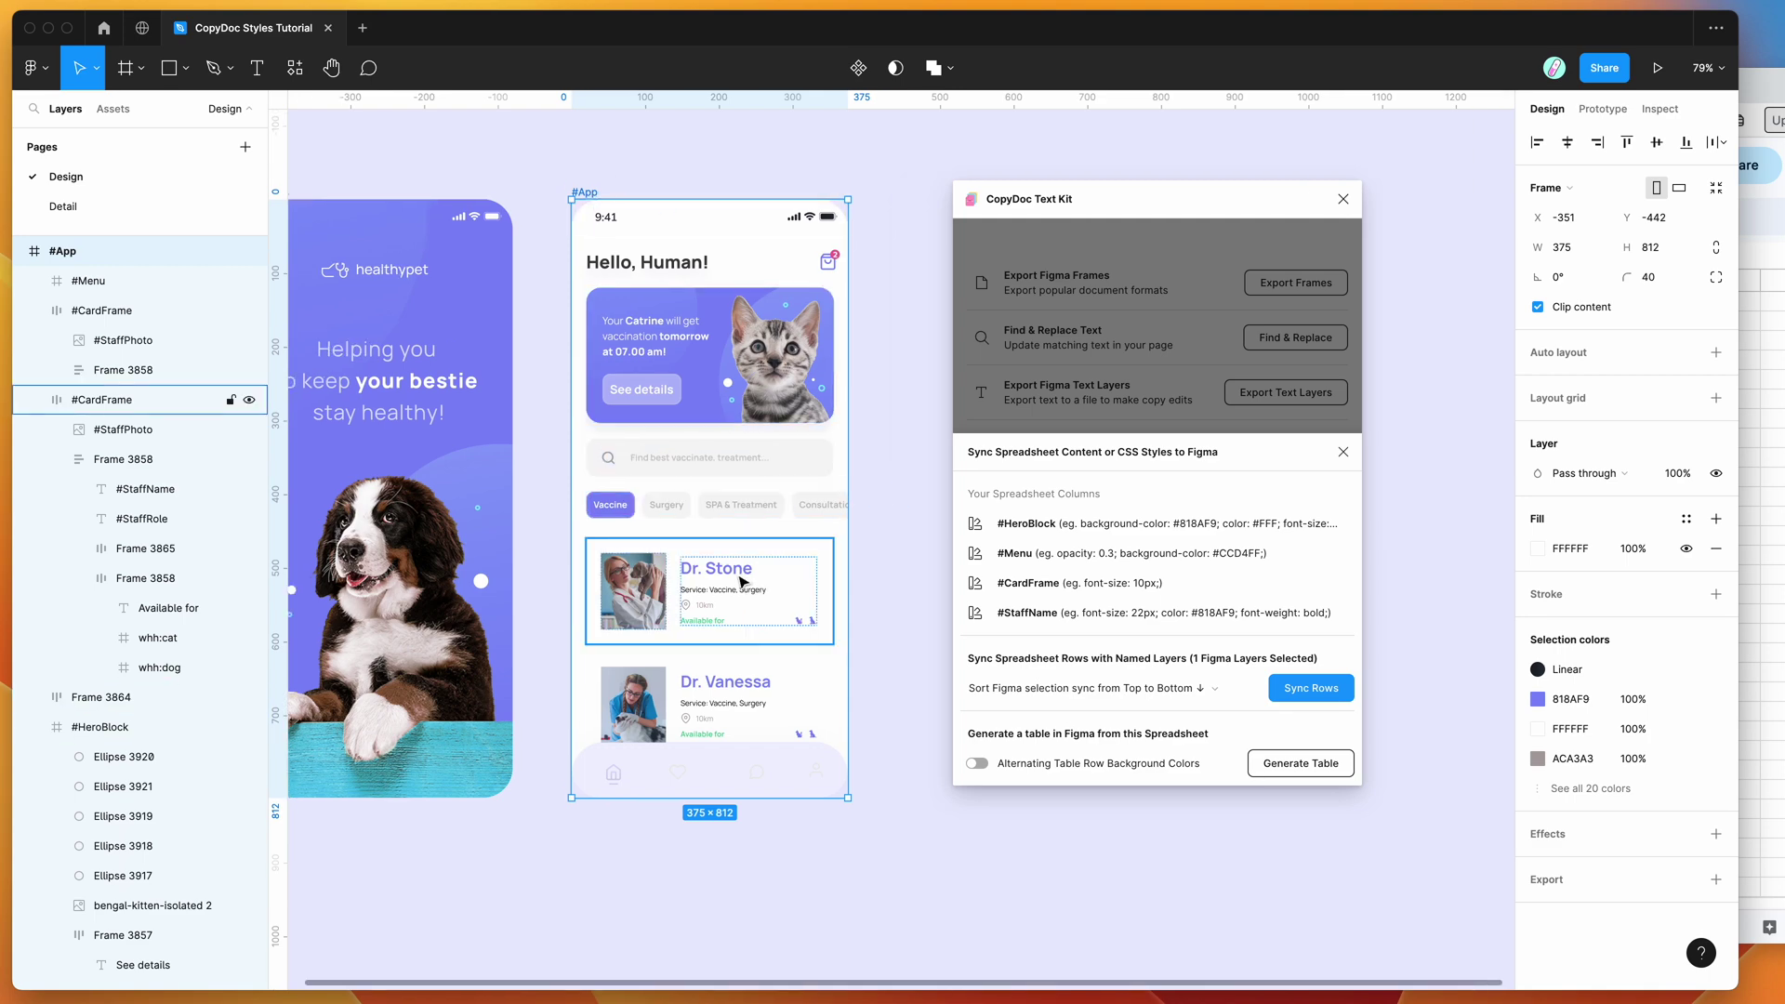
scroll(741, 604, right, 1)
scroll(741, 604, up, 1)
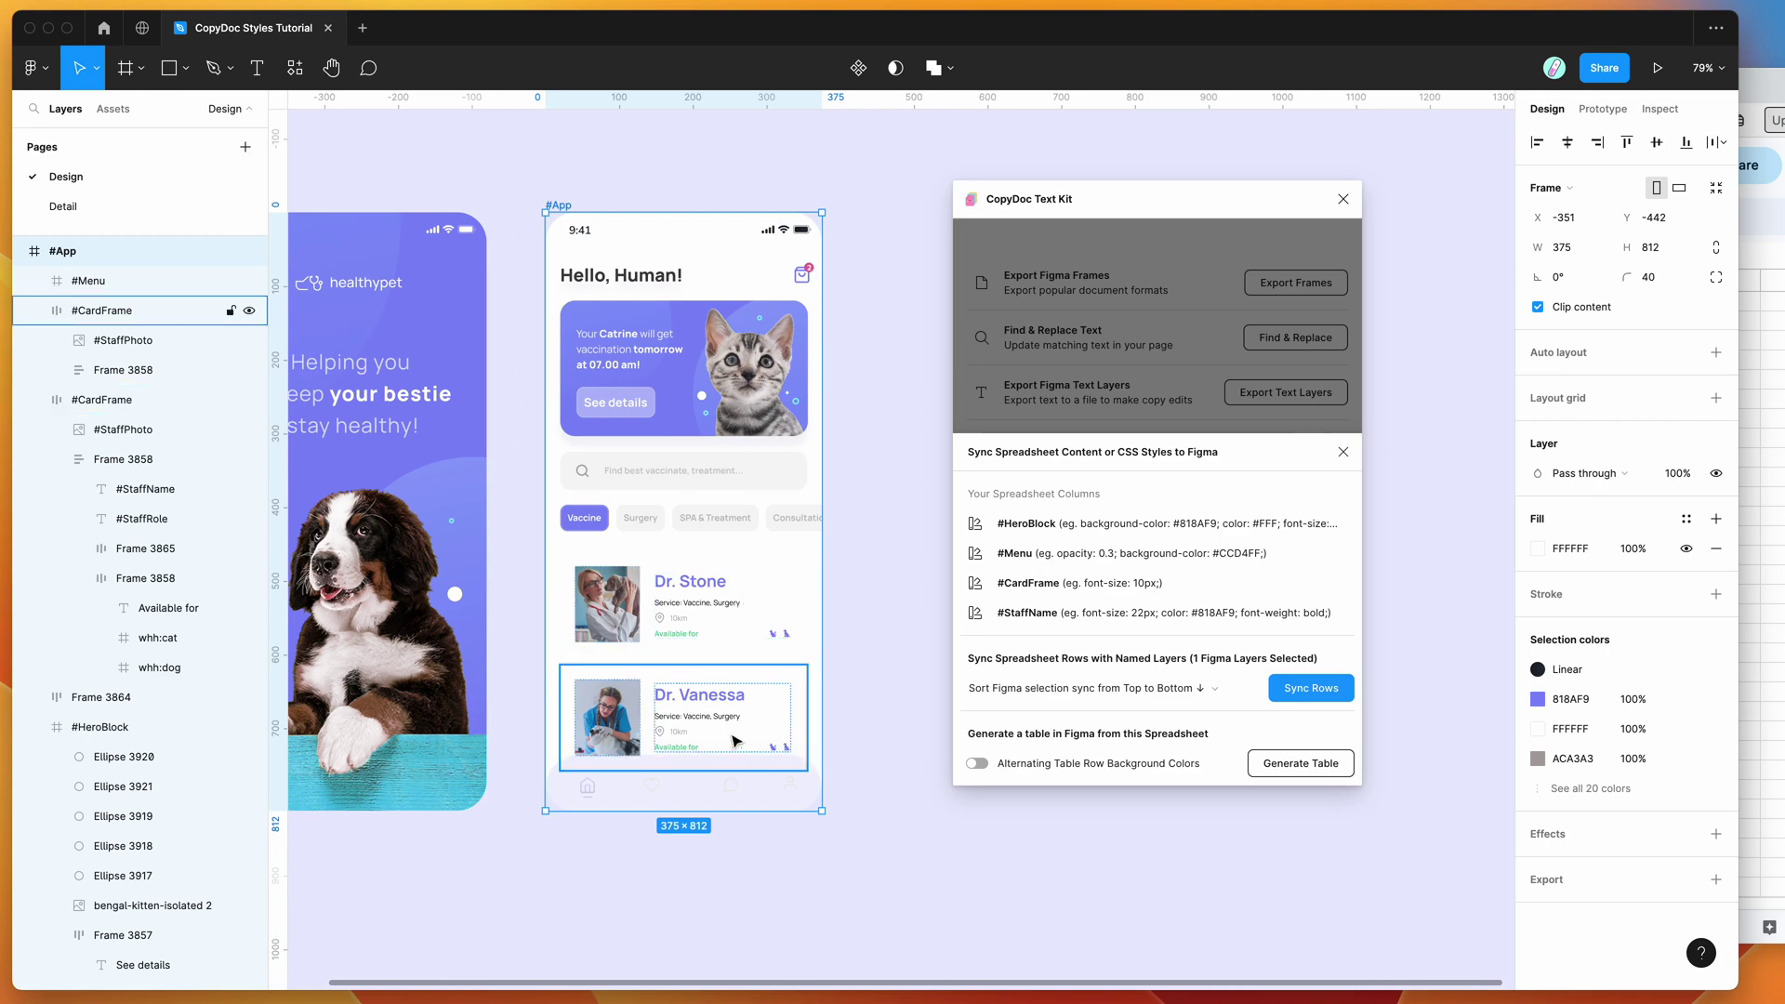
click(869, 611)
scroll(869, 610, down, 3)
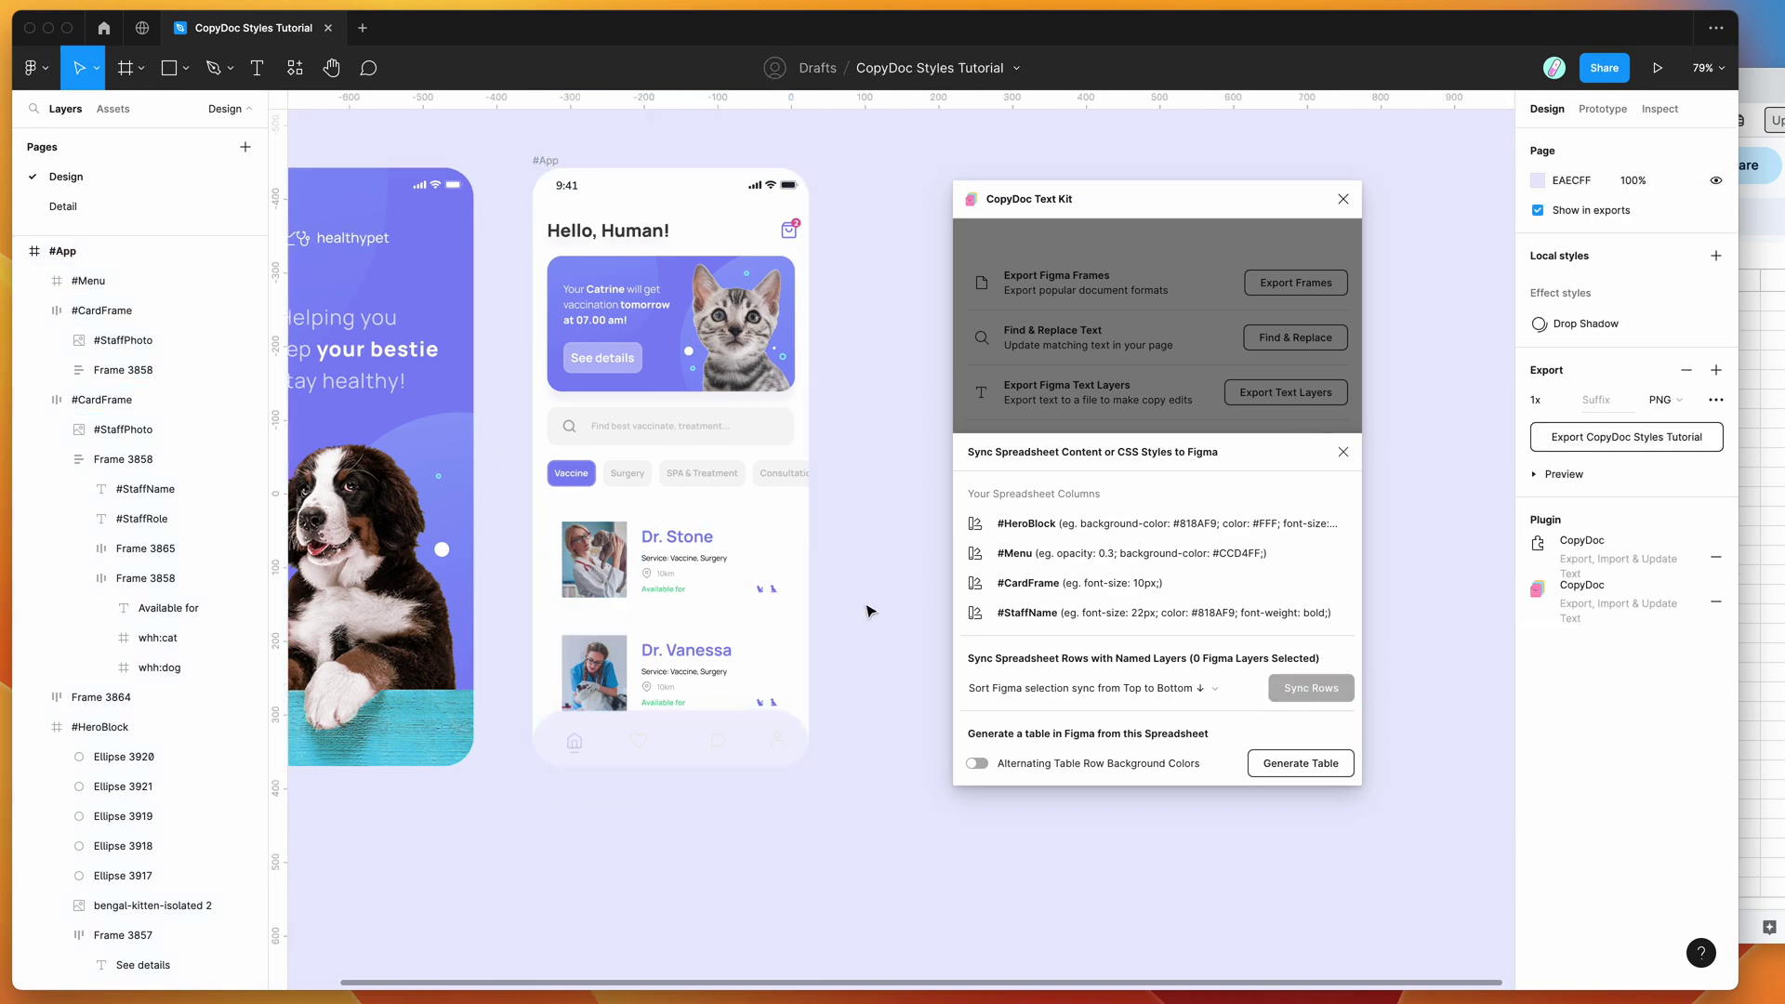
click(1146, 420)
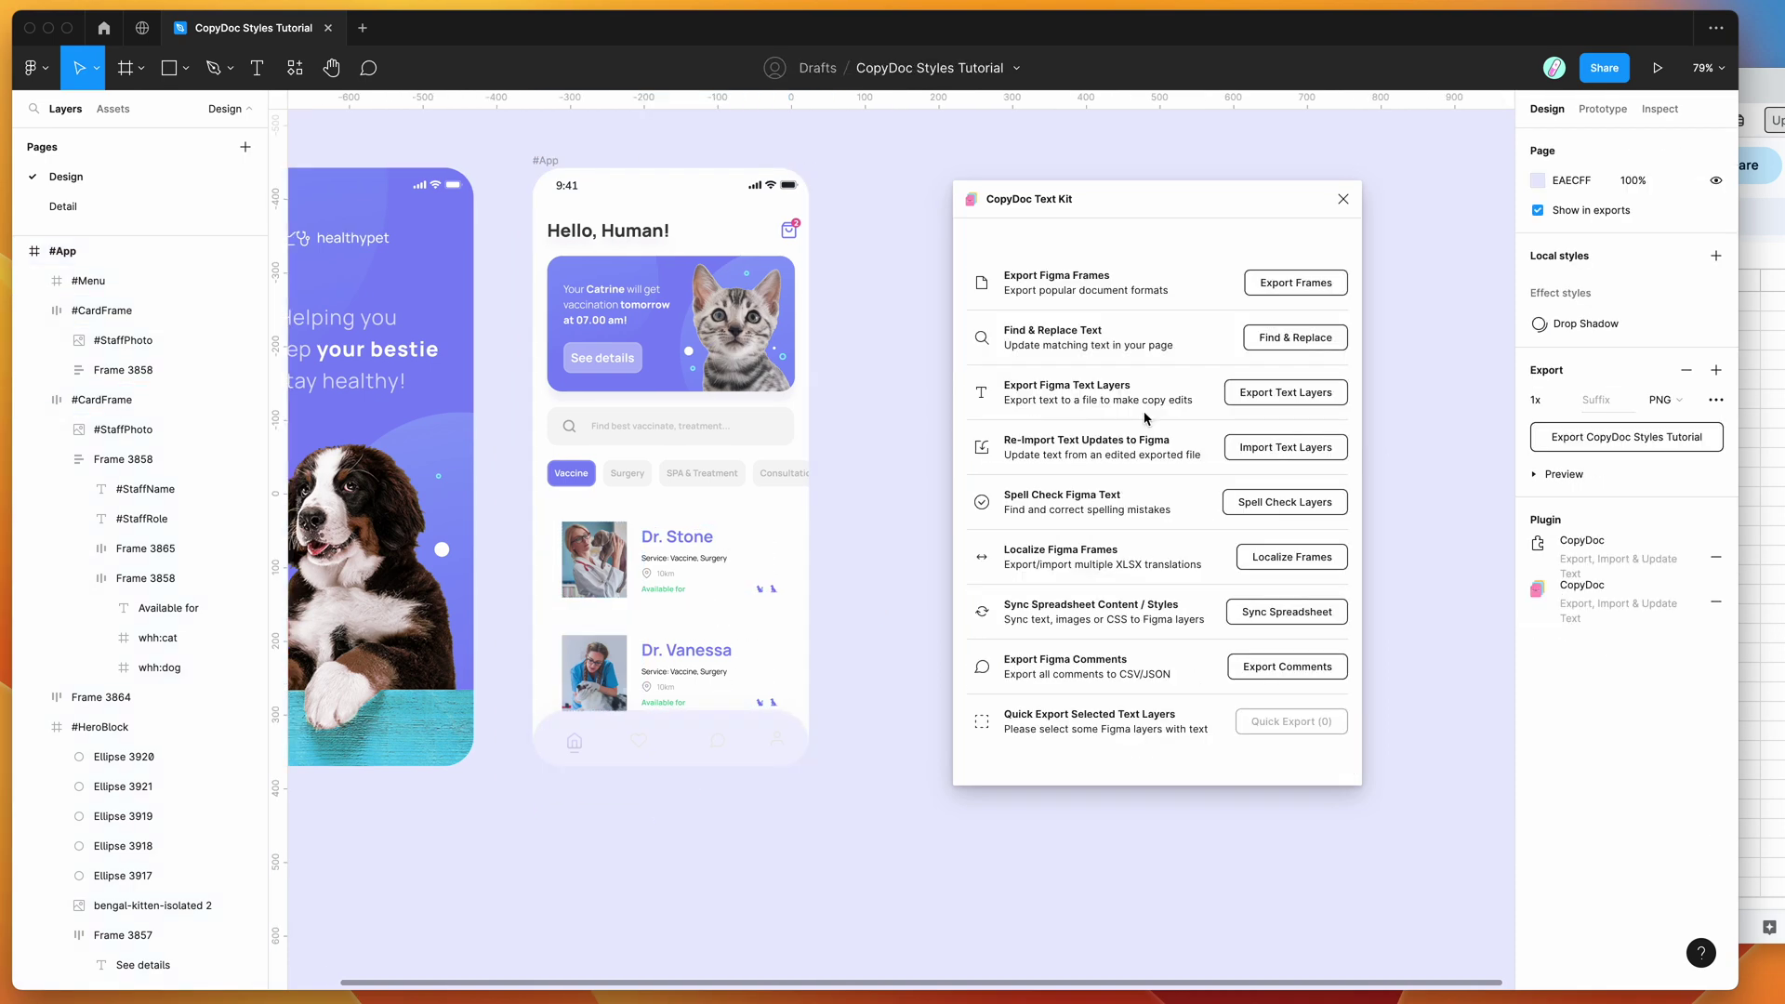
Step: View the Cards Styles sheet's #CardFrame rules, then select the first staff card in Figma
click(1767, 602)
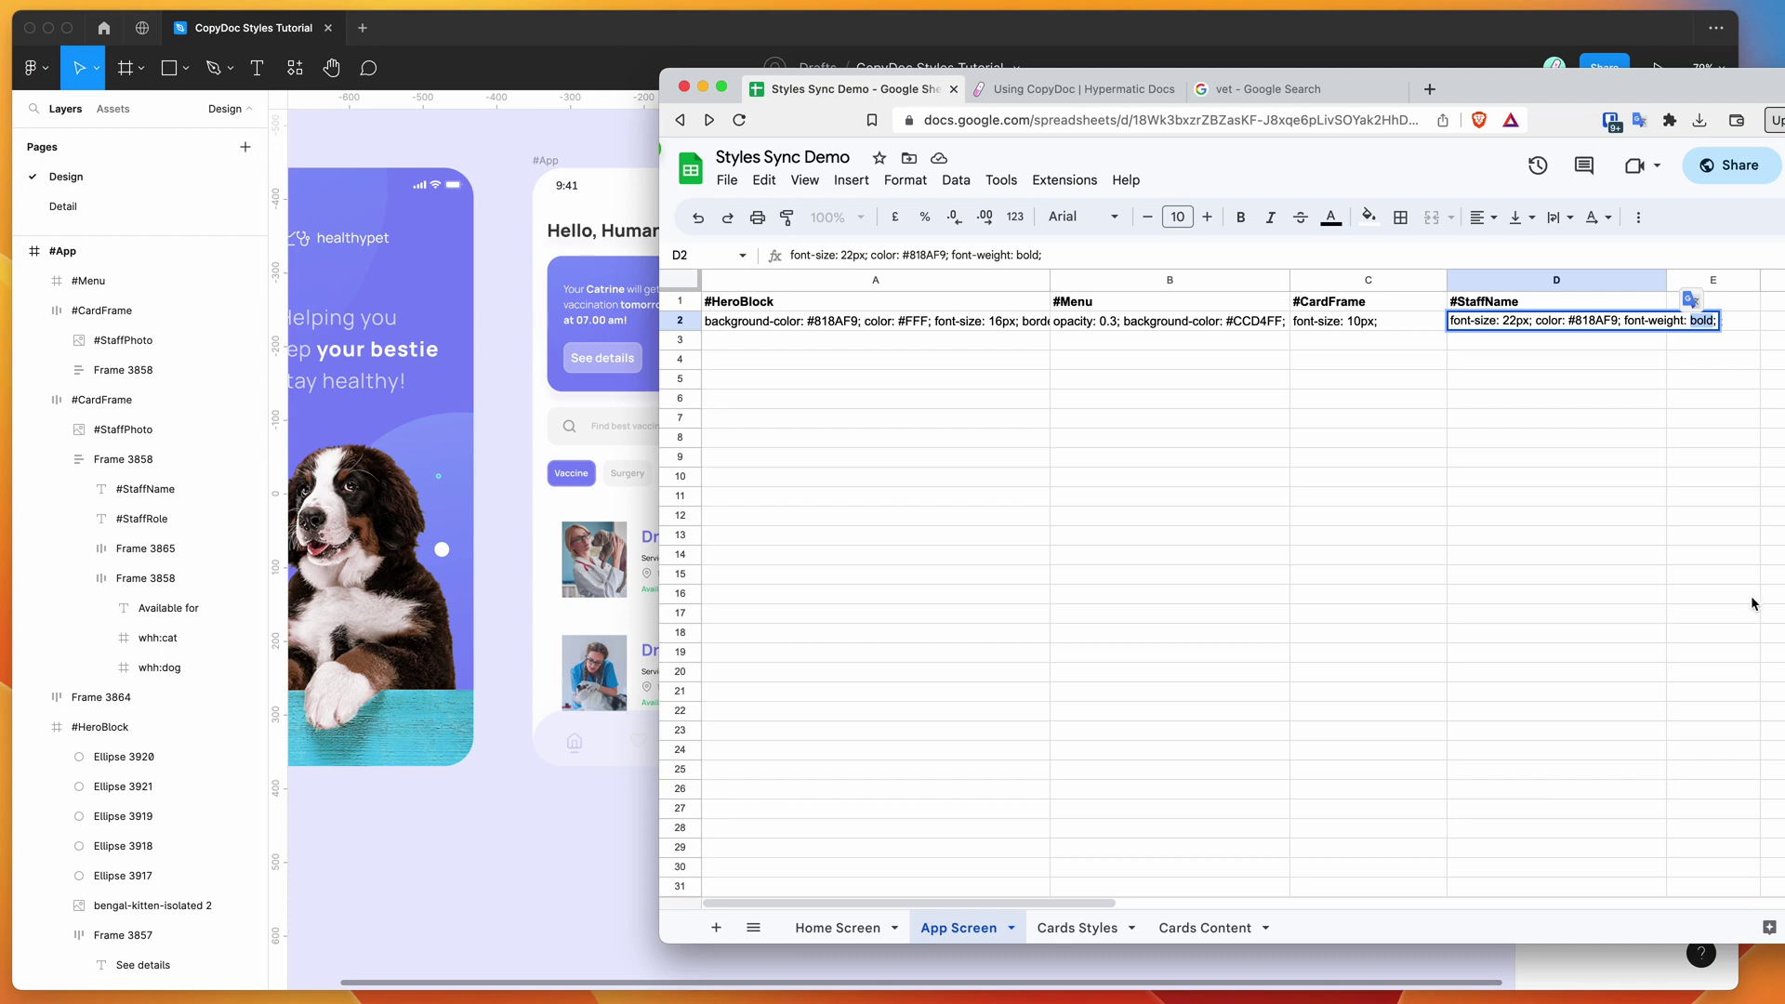
click(1080, 935)
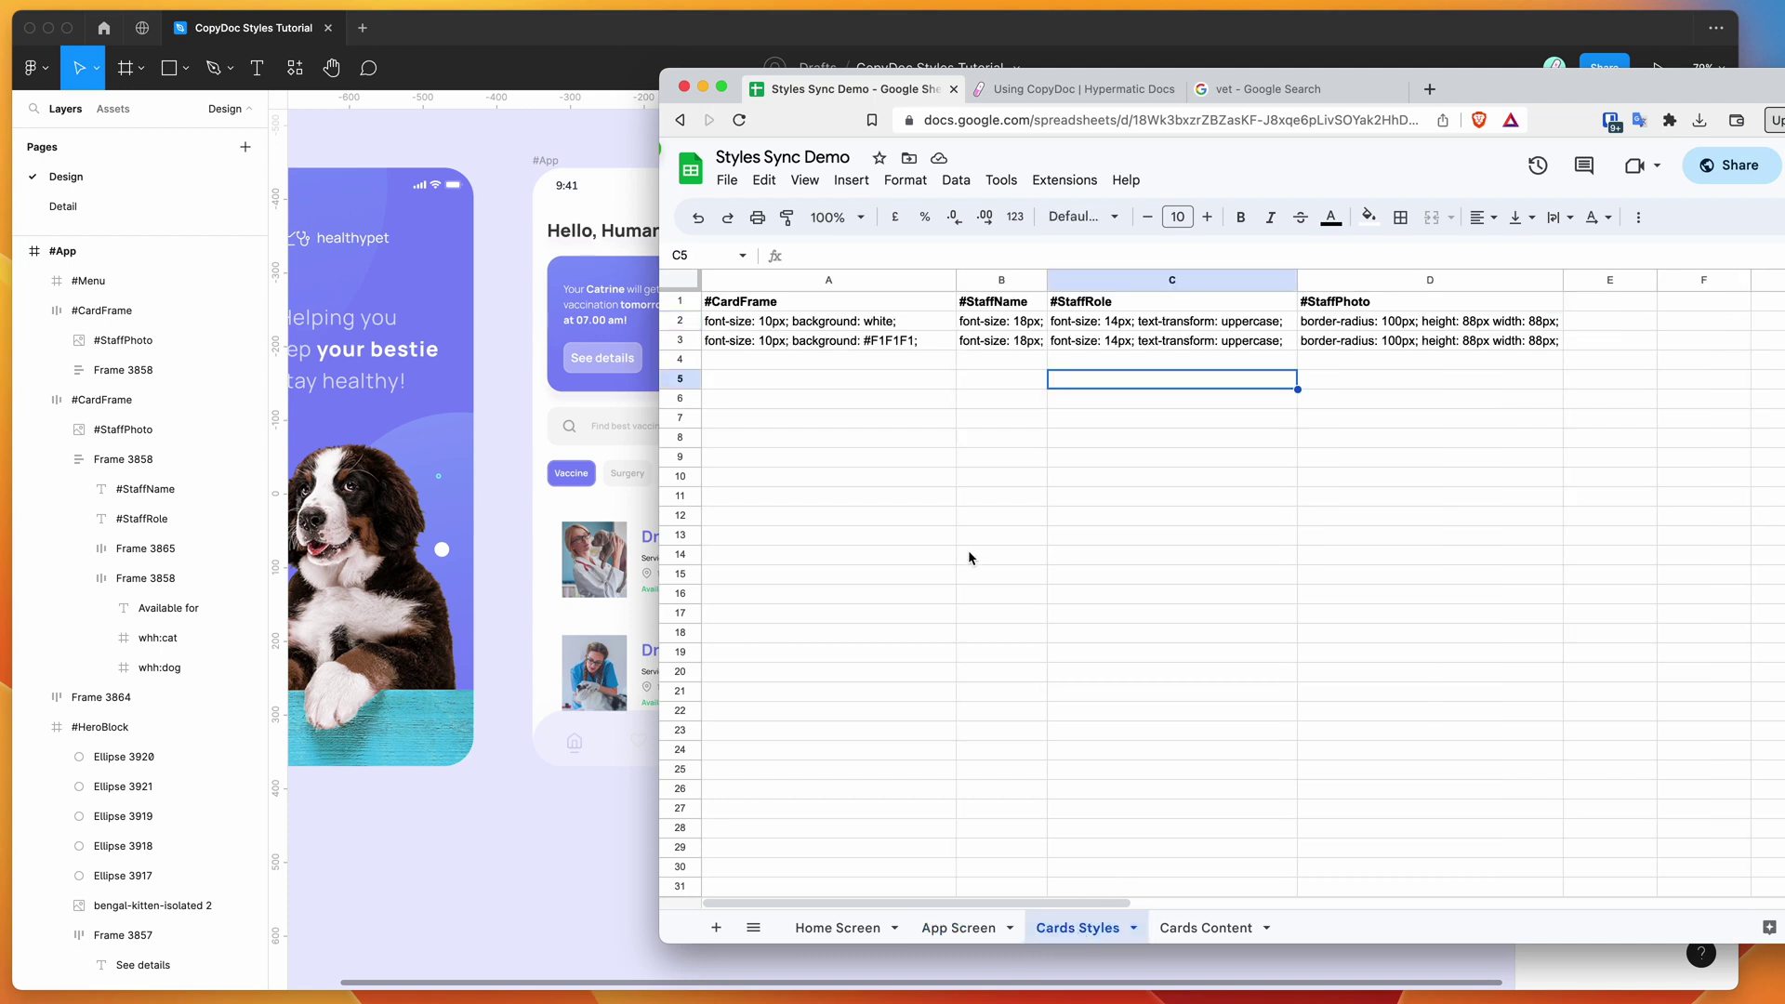
click(912, 518)
click(791, 302)
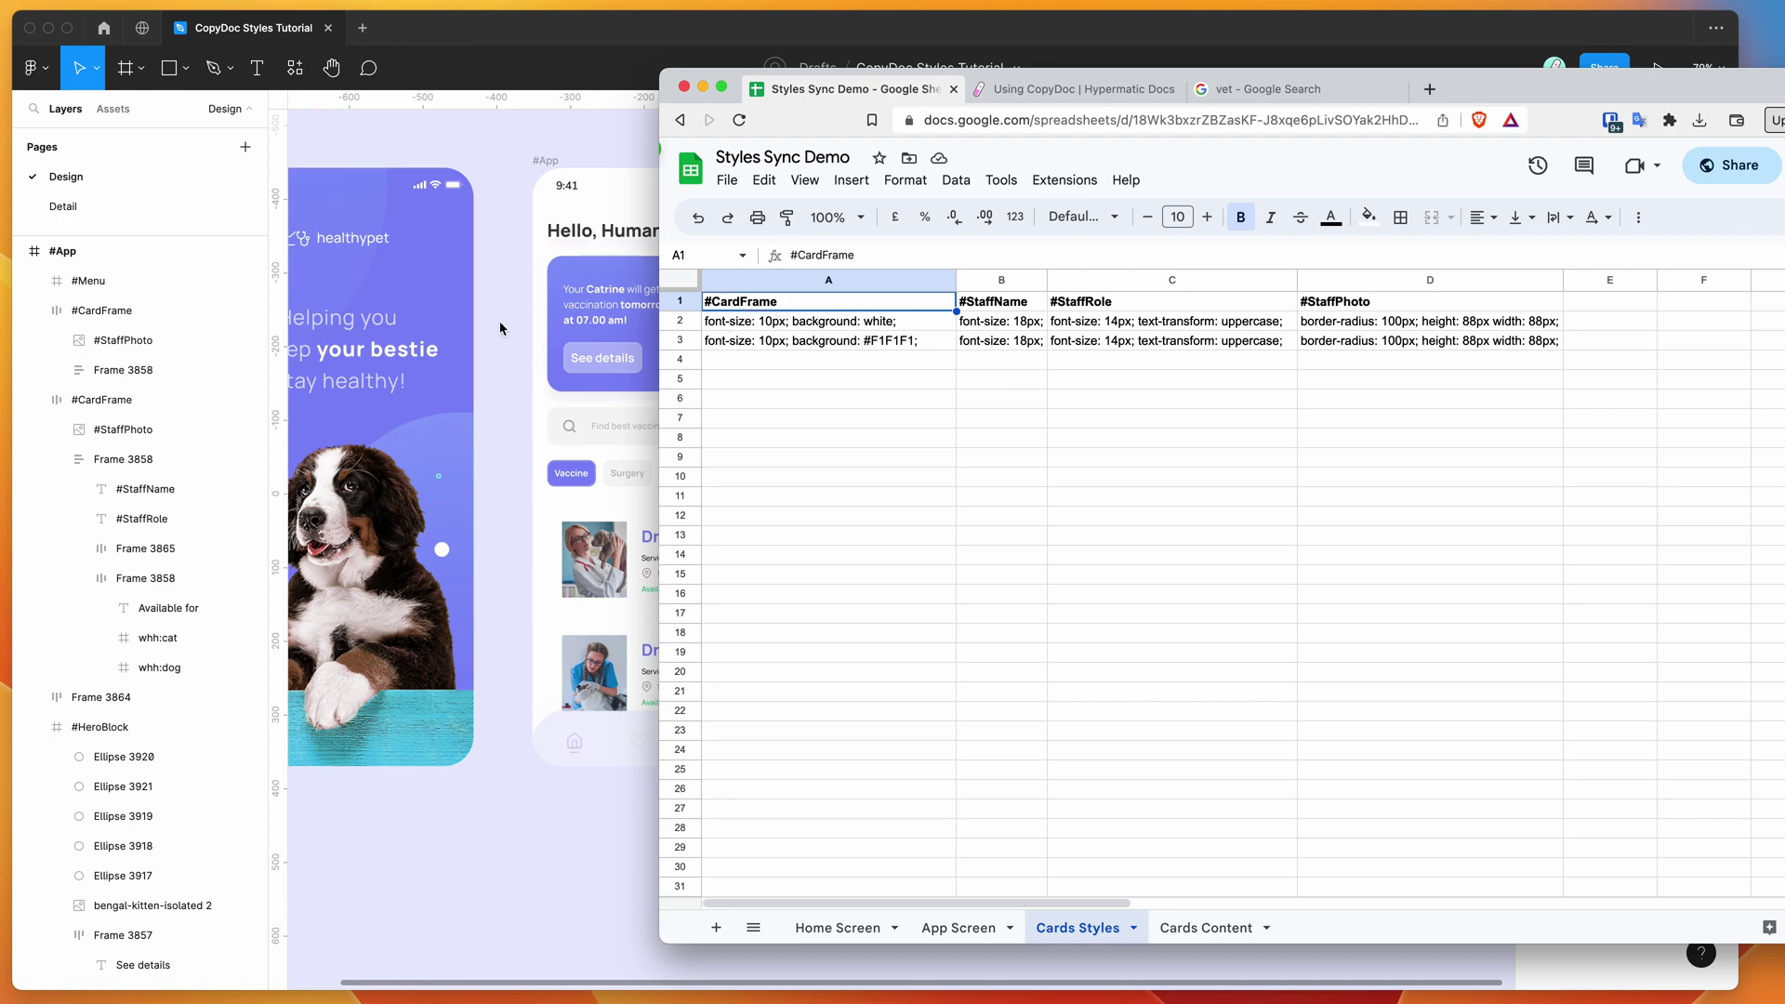
scroll(507, 327, right, 3)
click(460, 331)
scroll(460, 331, right, 3)
click(579, 520)
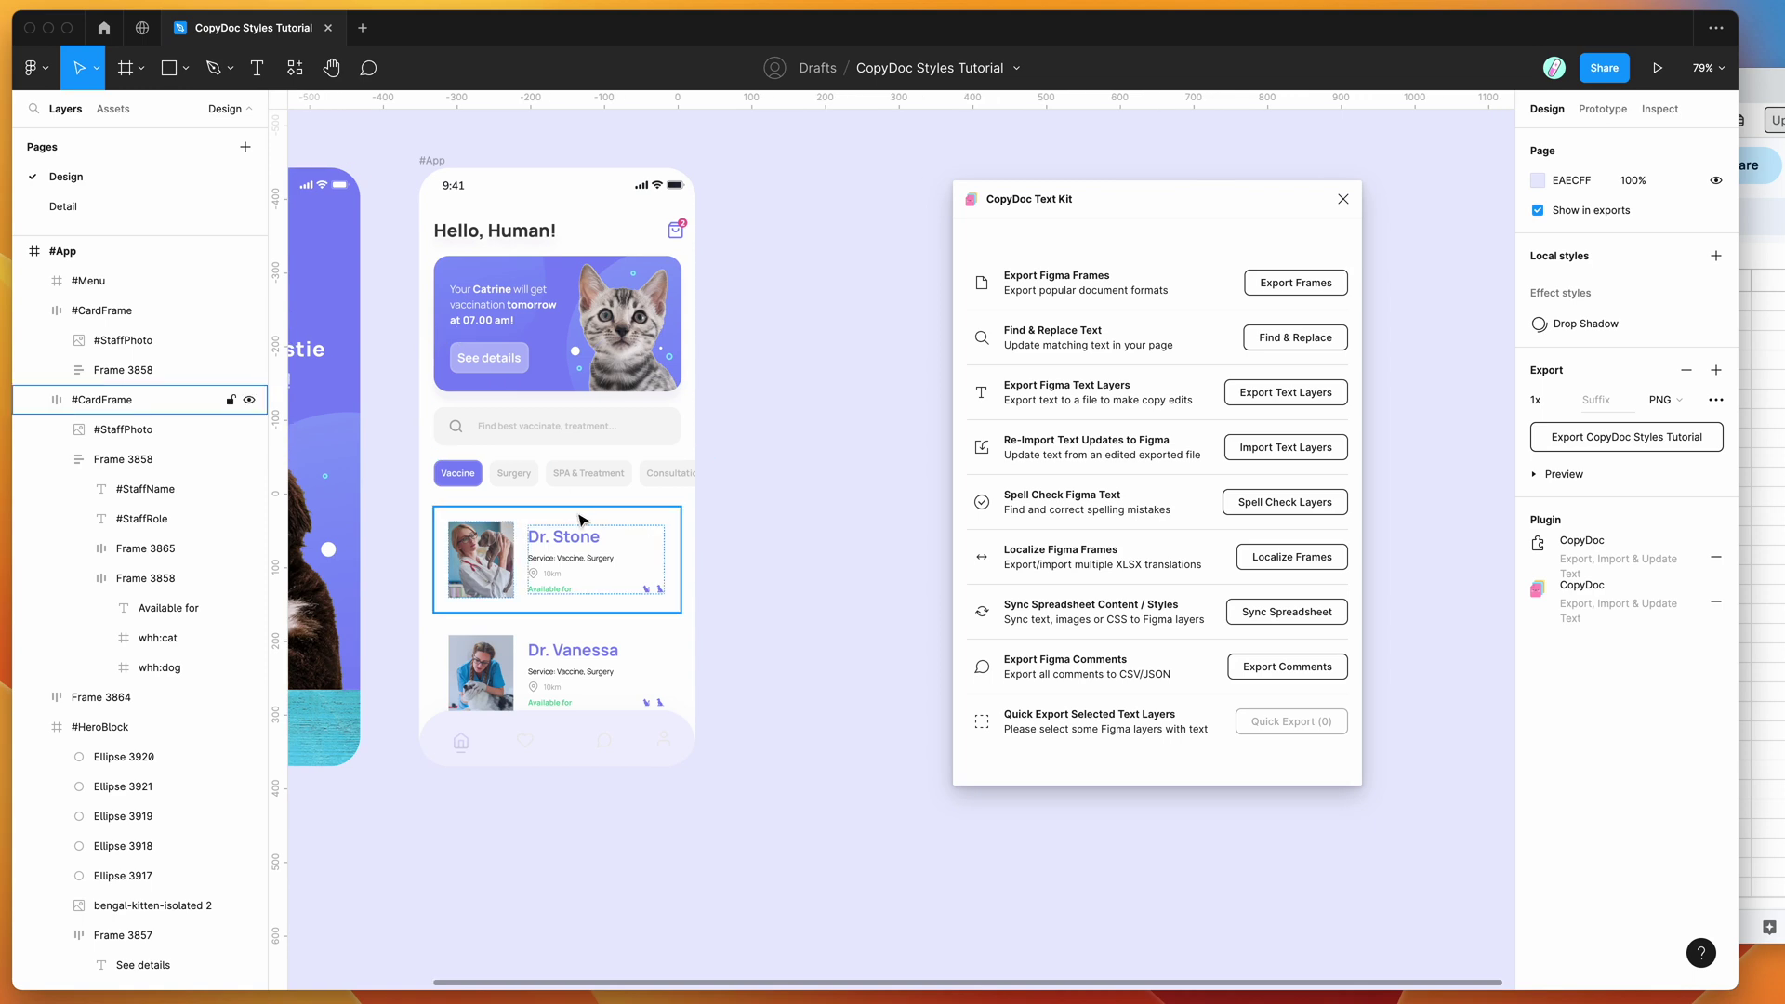
Step: Select both #CardFrame staff card layers together, then bring the Styles Sync Demo sheet forward
click(579, 521)
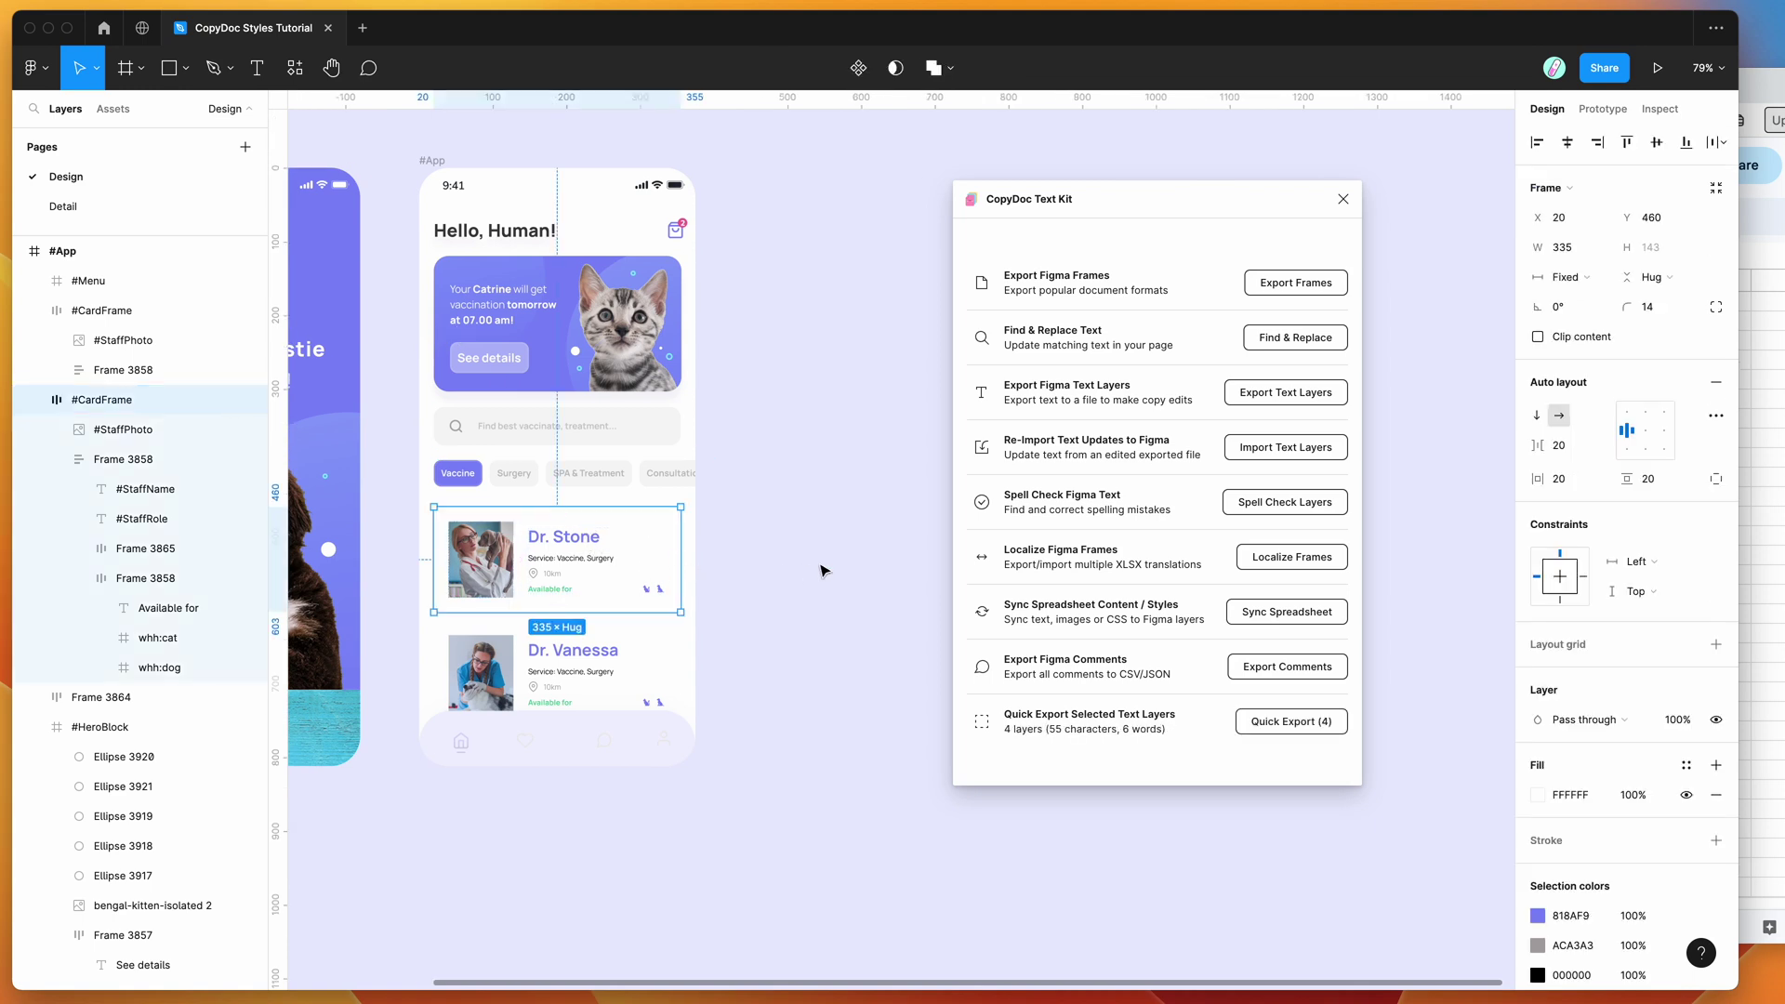
scroll(819, 570, up, 3)
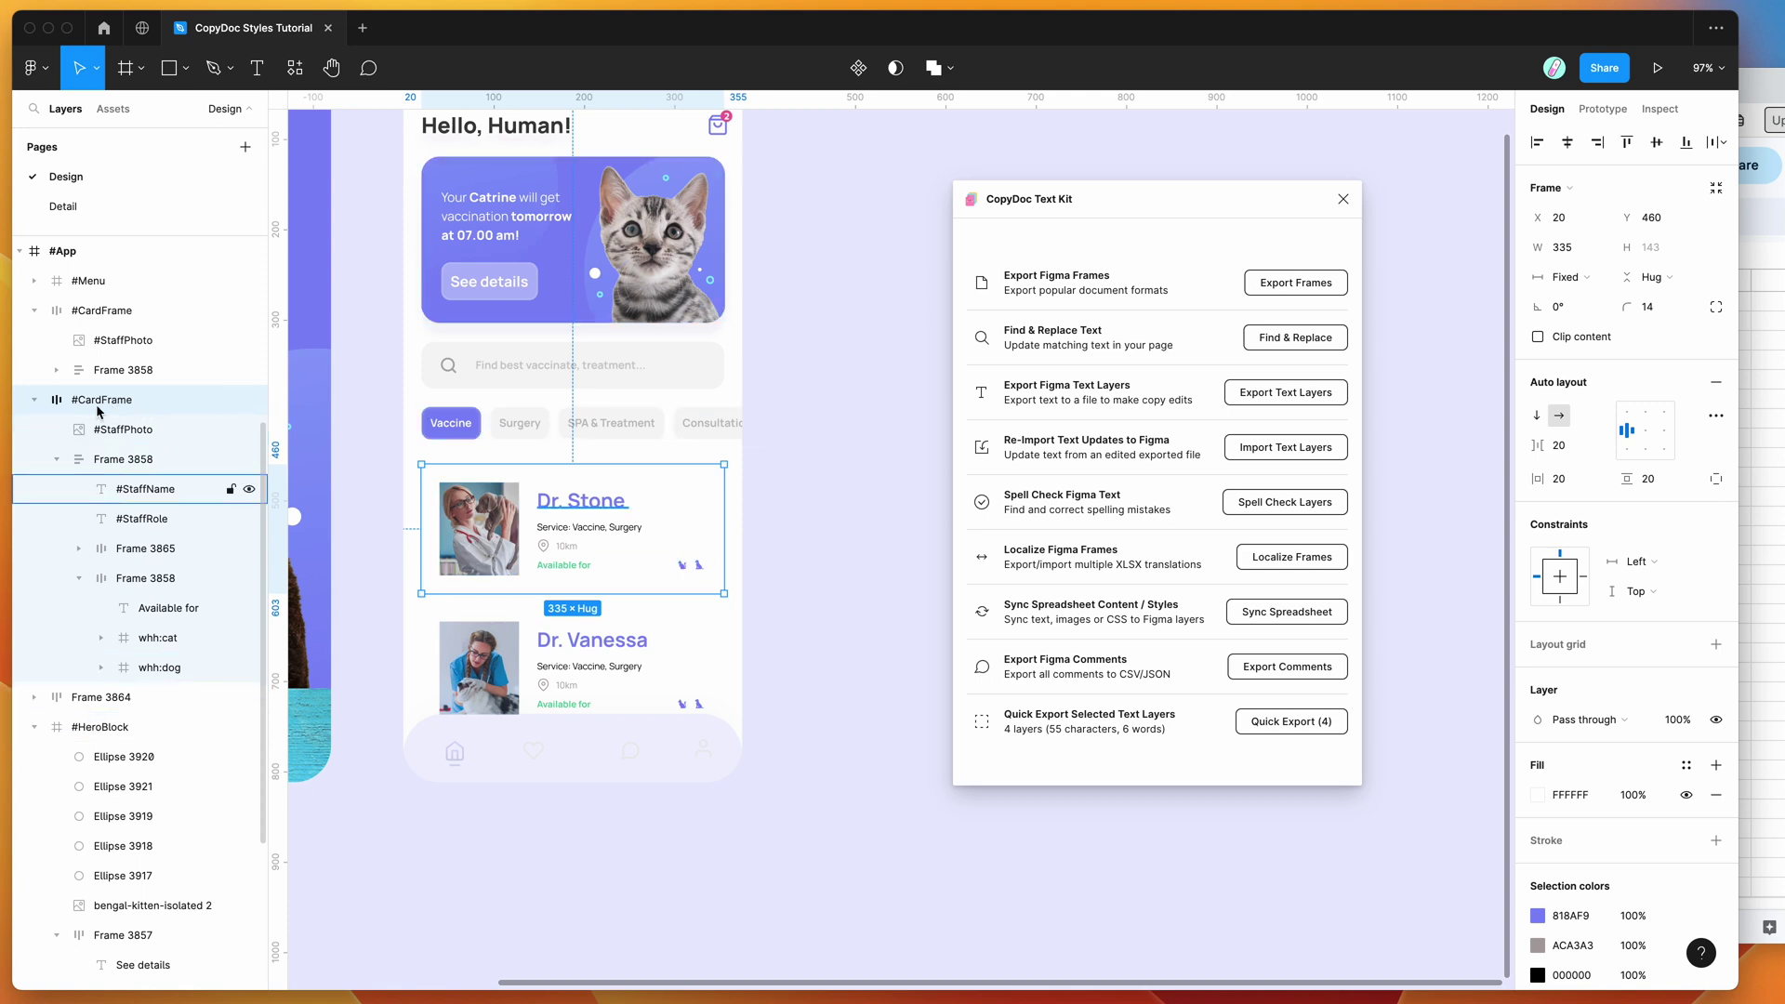
click(116, 310)
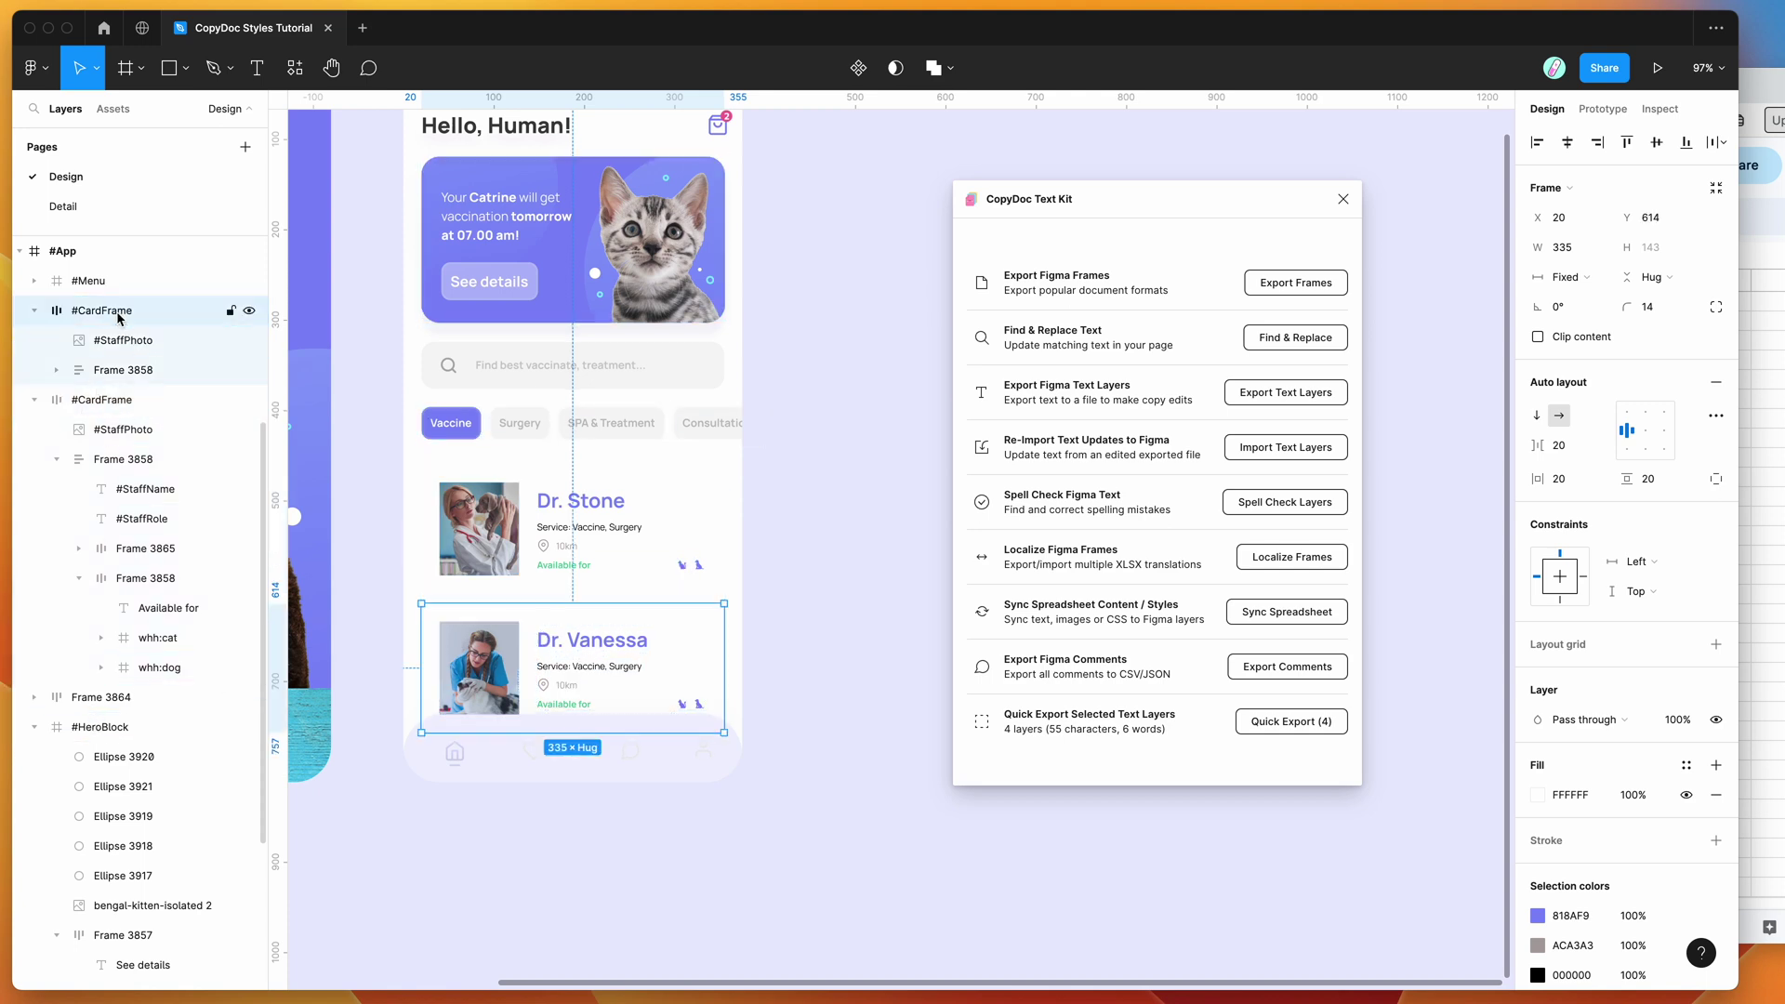
click(36, 402)
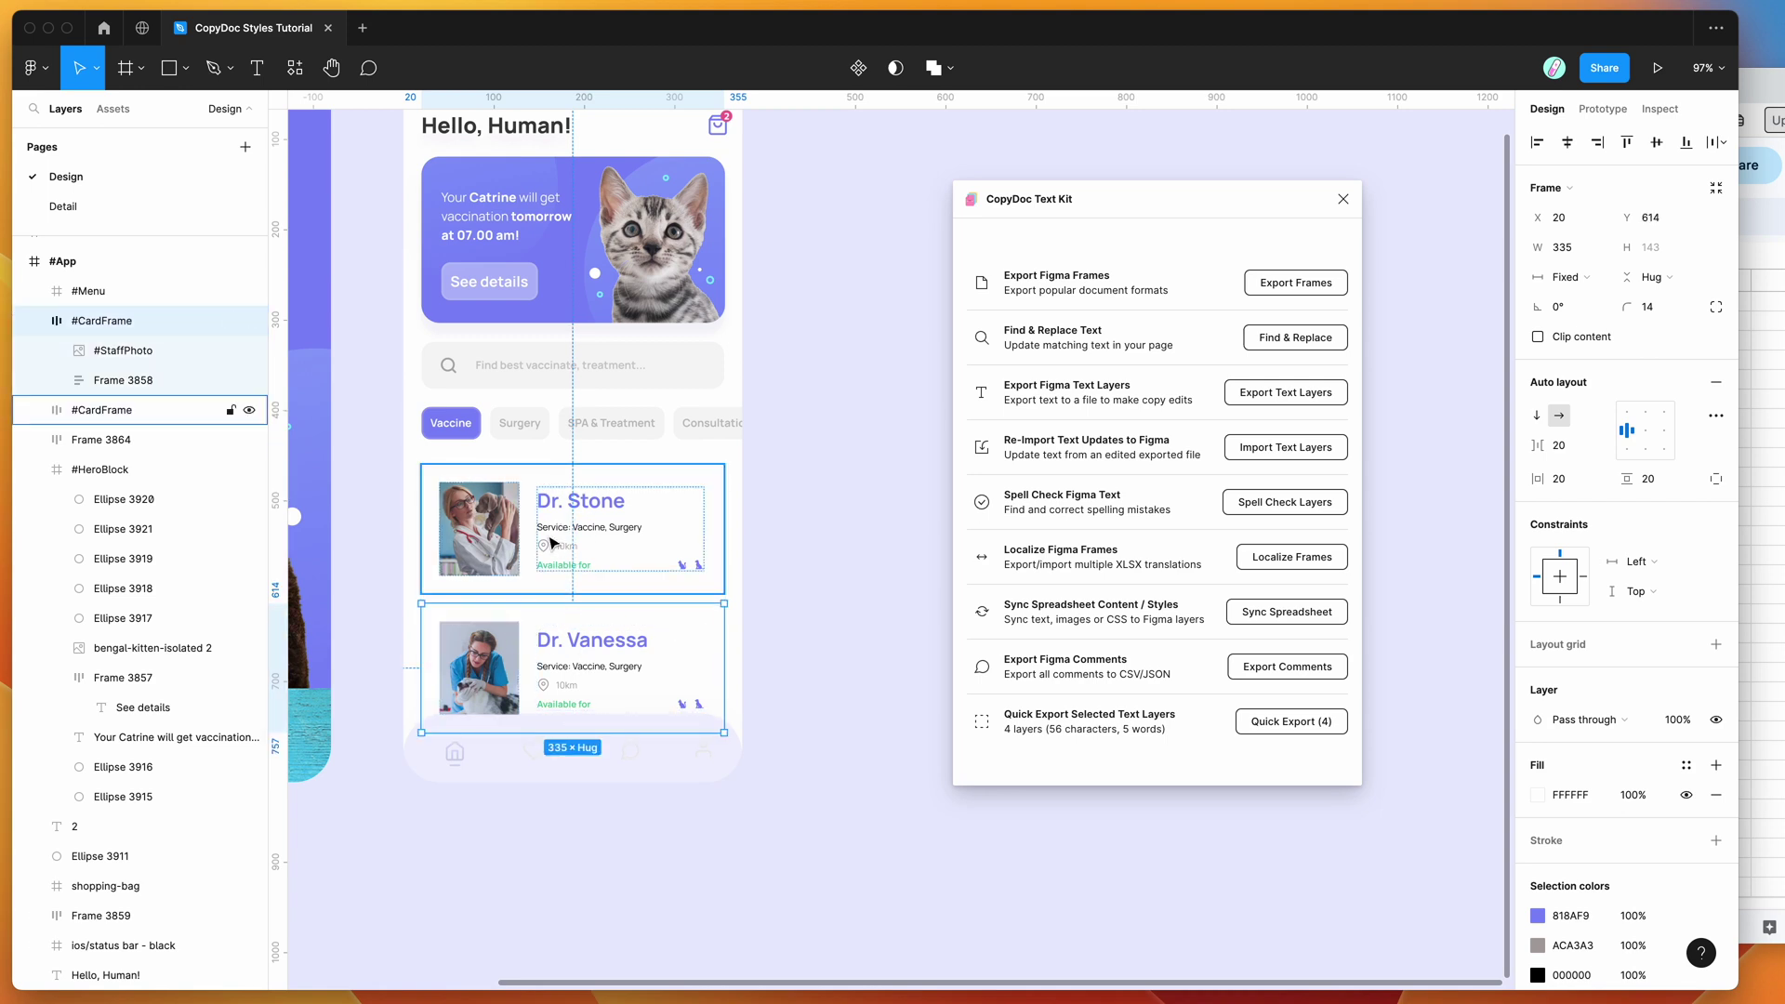
shift+click(613, 519)
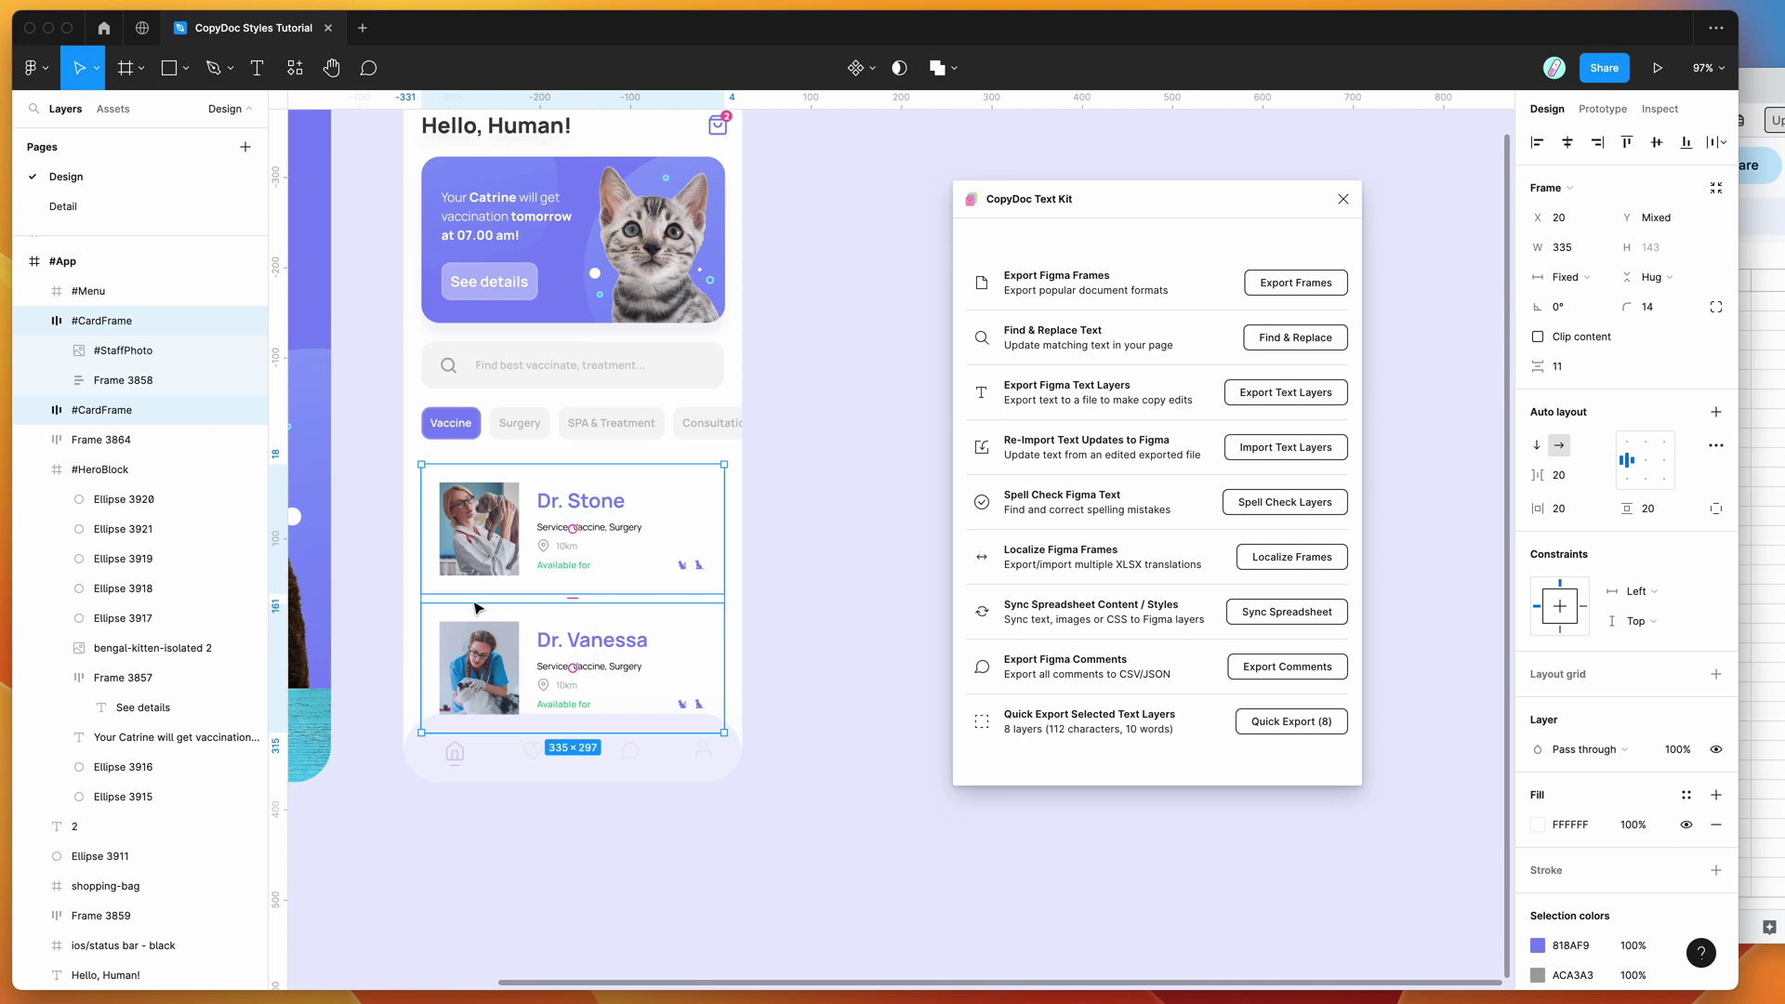
click(1754, 559)
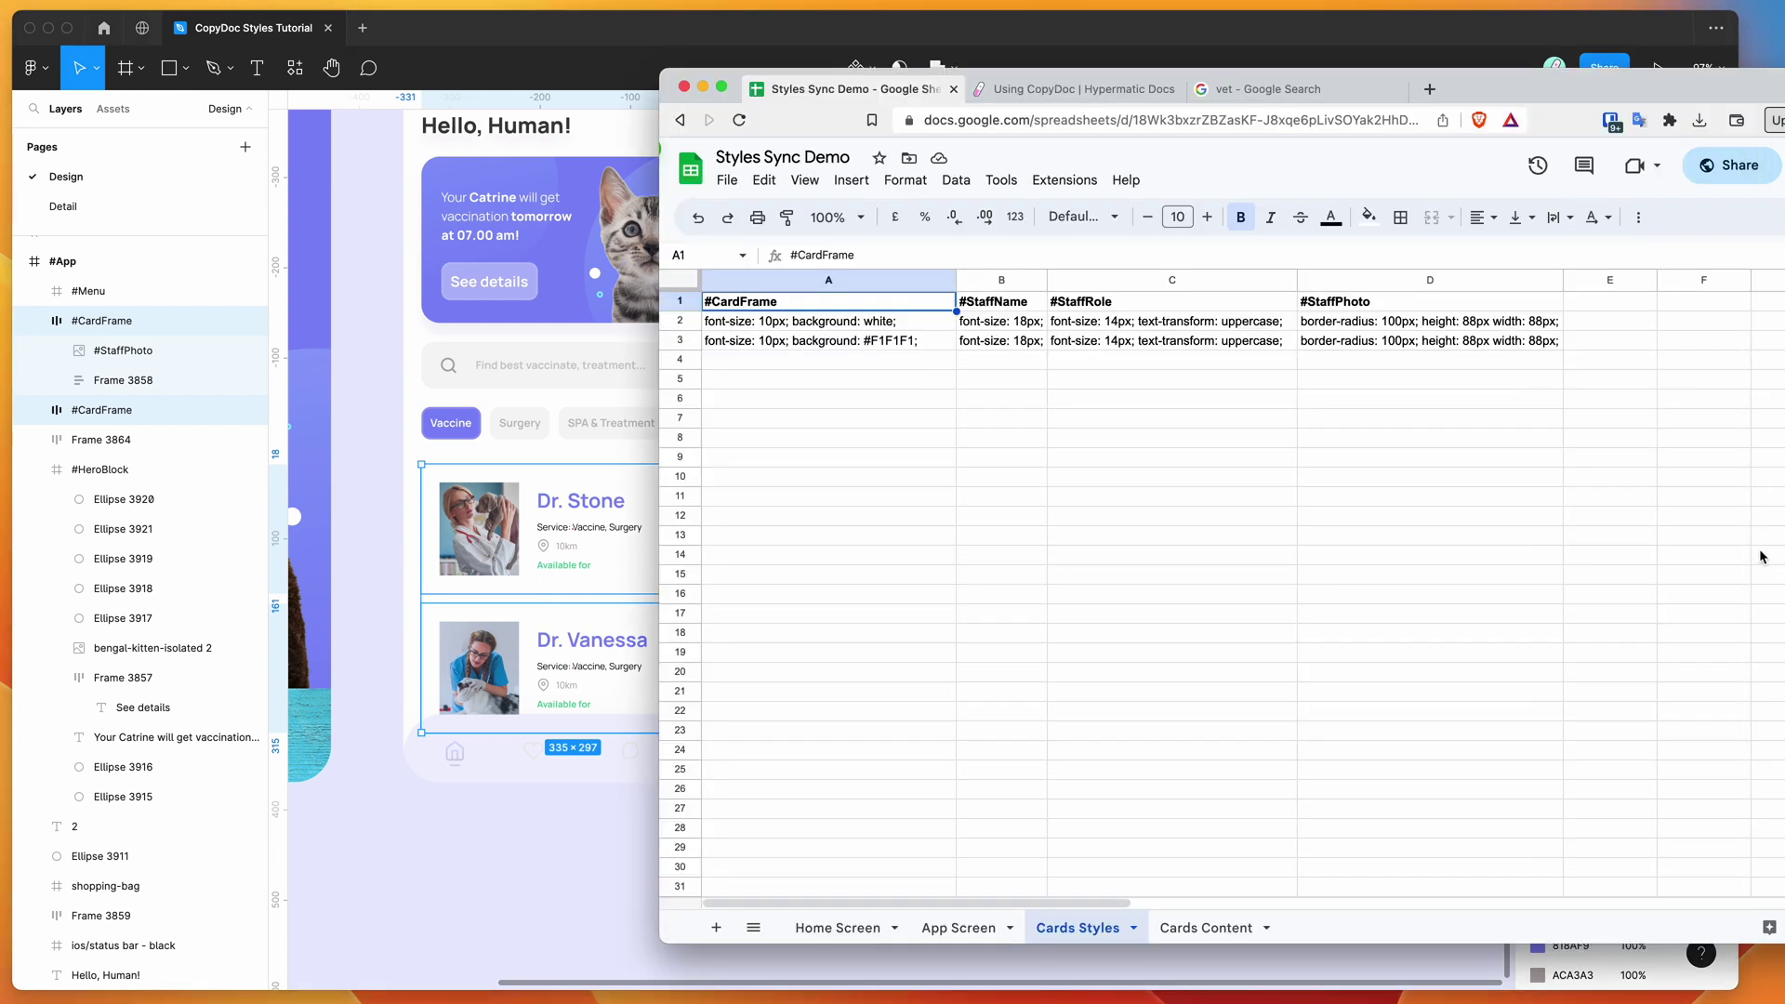
Step: Compare the sheet's #CardFrame rows with Figma's Dr. Stone name and role text layers
click(680, 321)
click(679, 340)
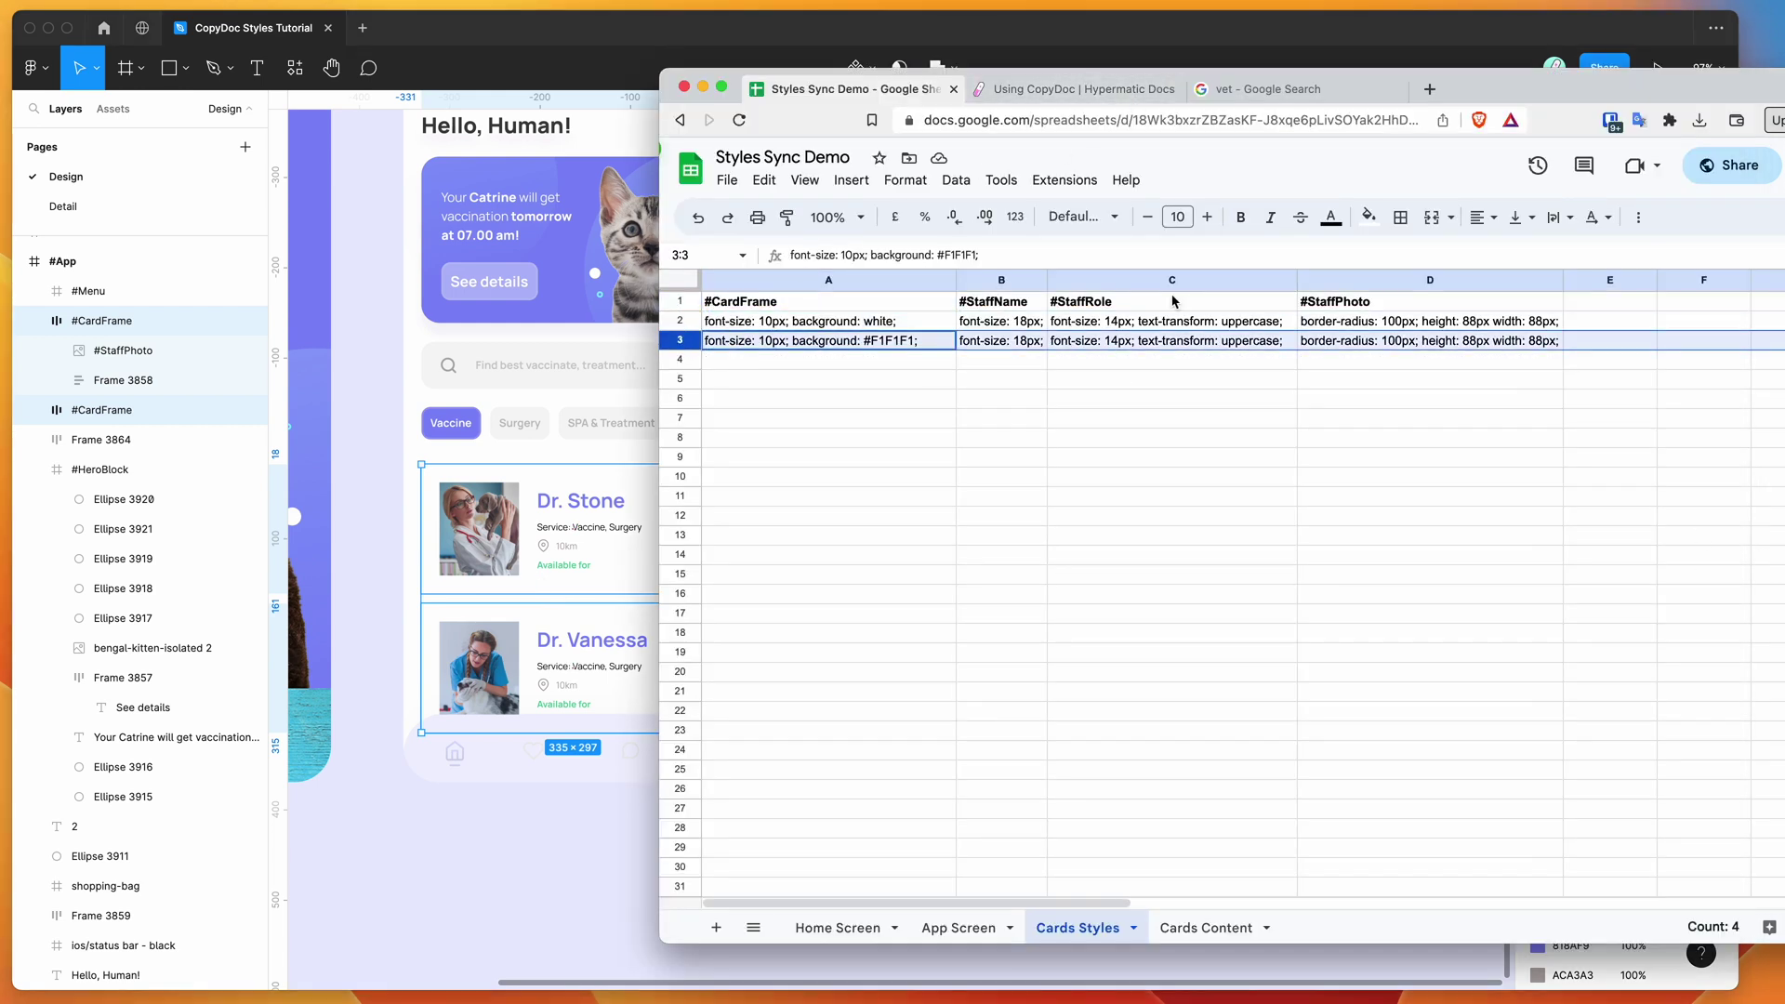
click(758, 307)
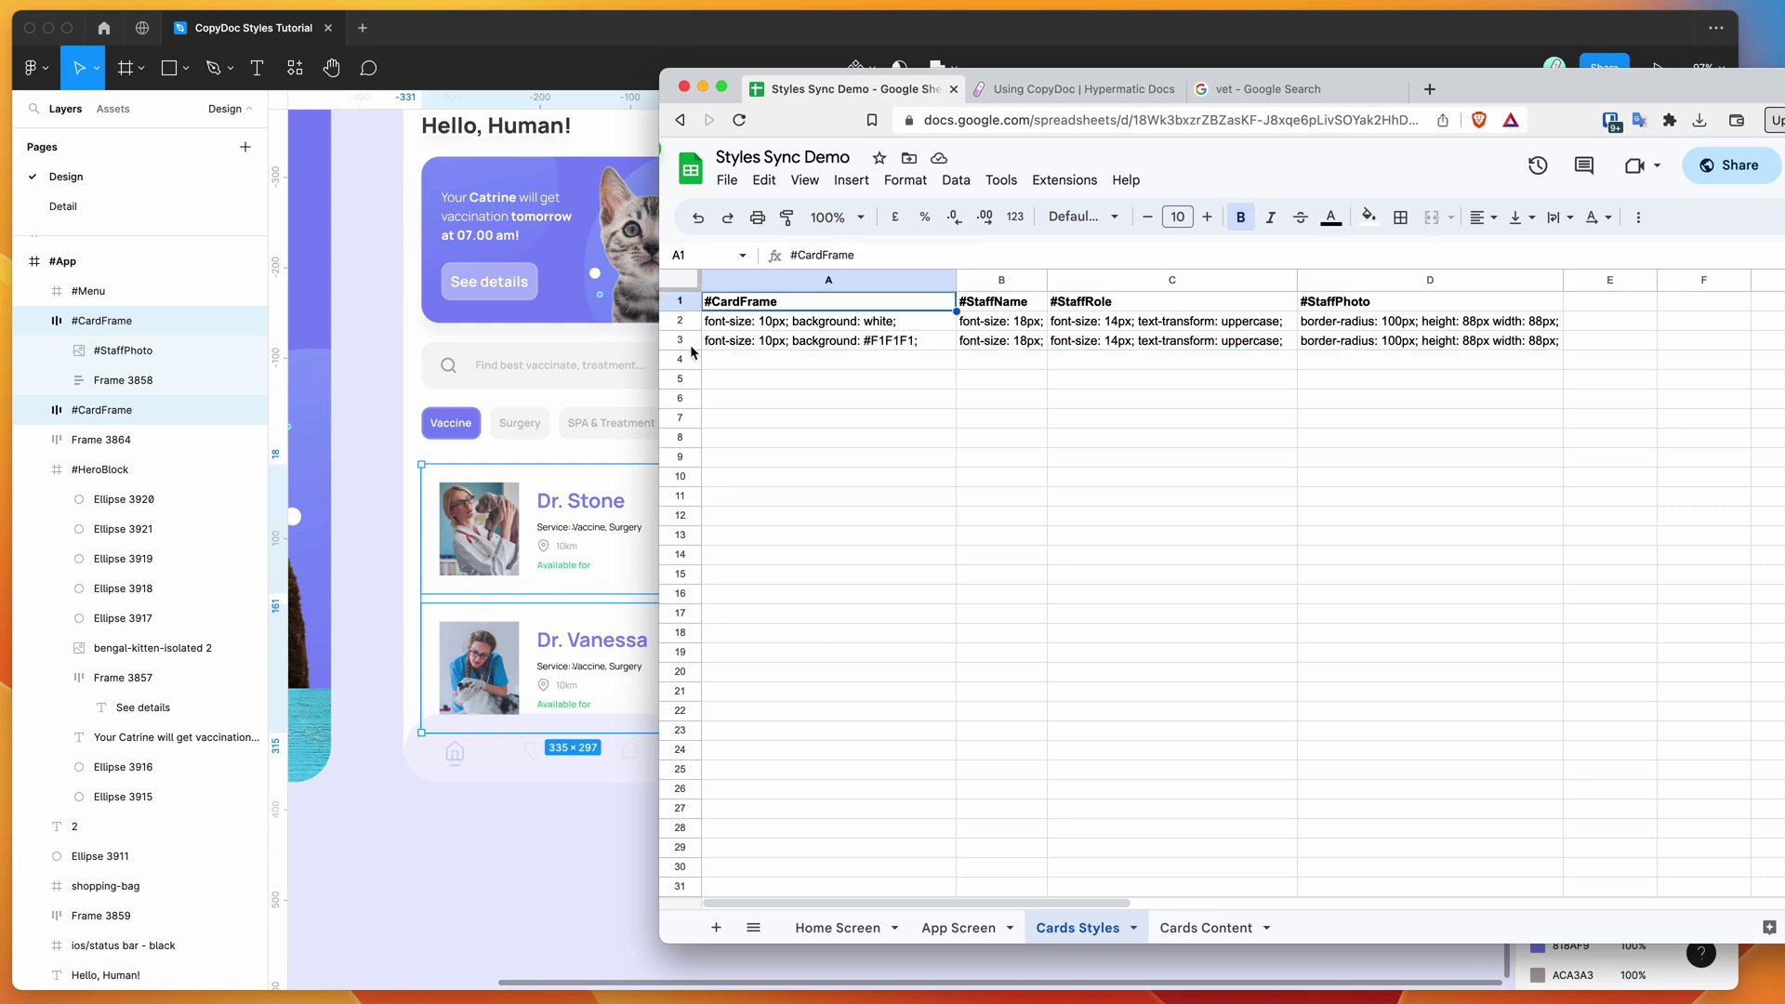
double_click(574, 518)
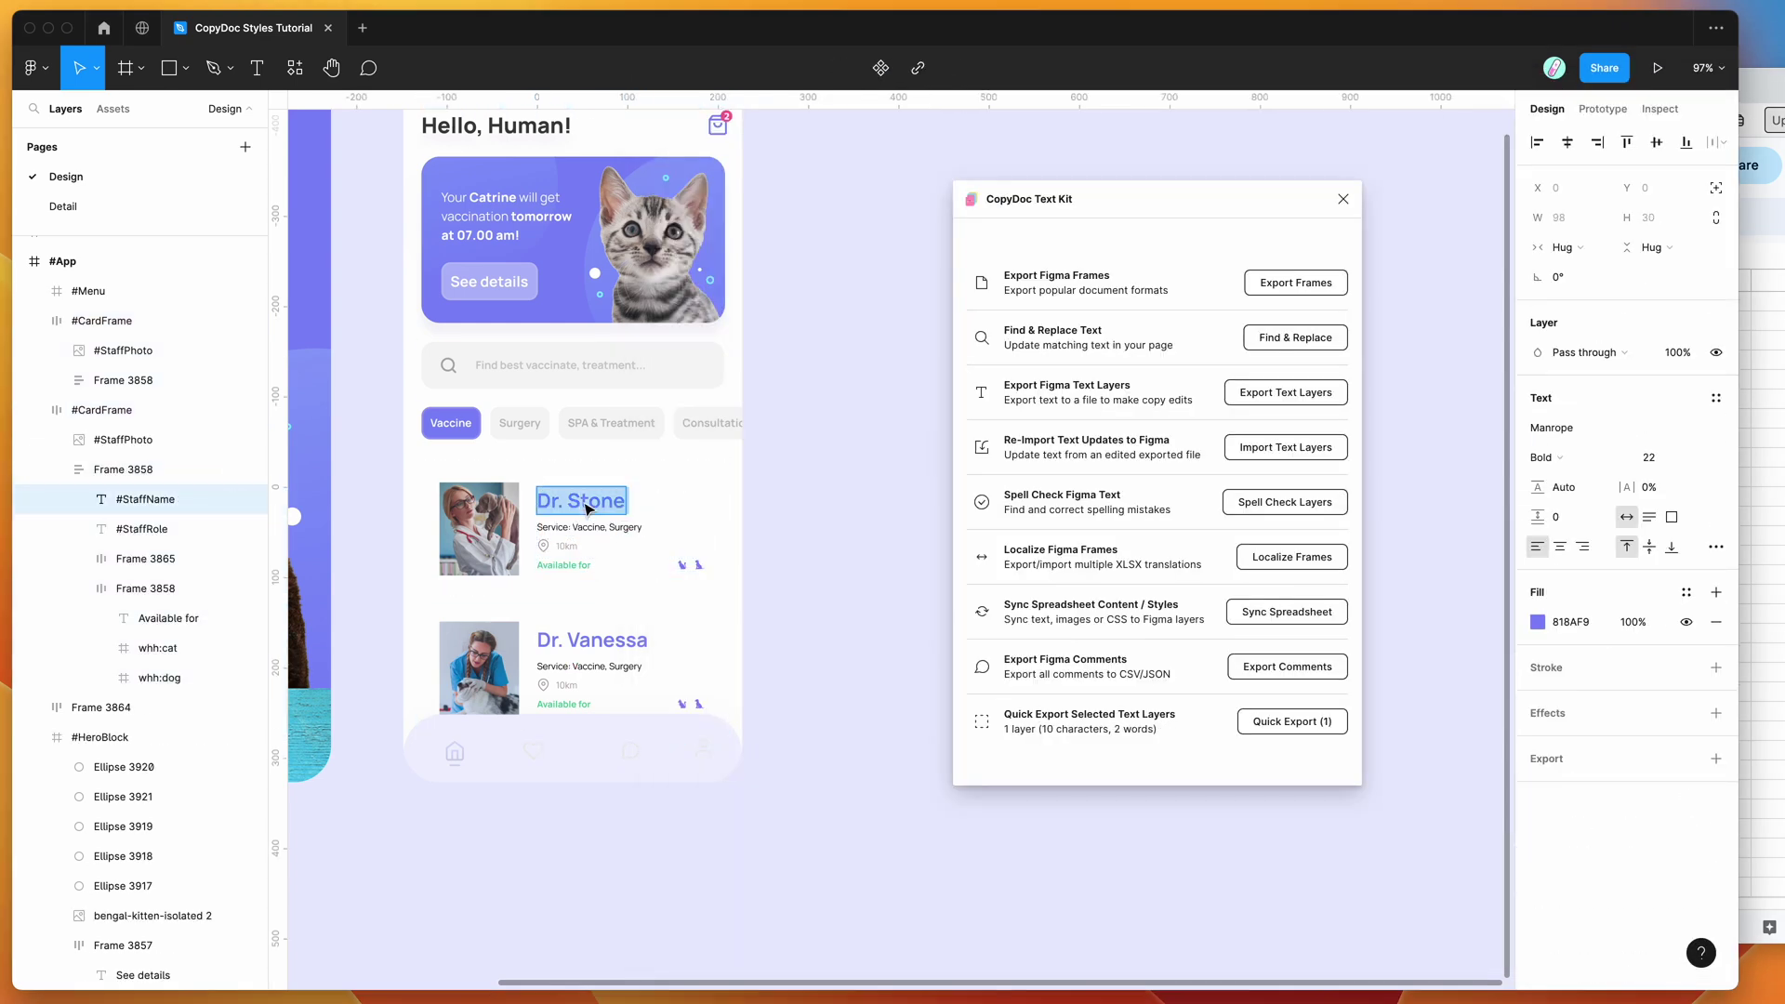
click(565, 528)
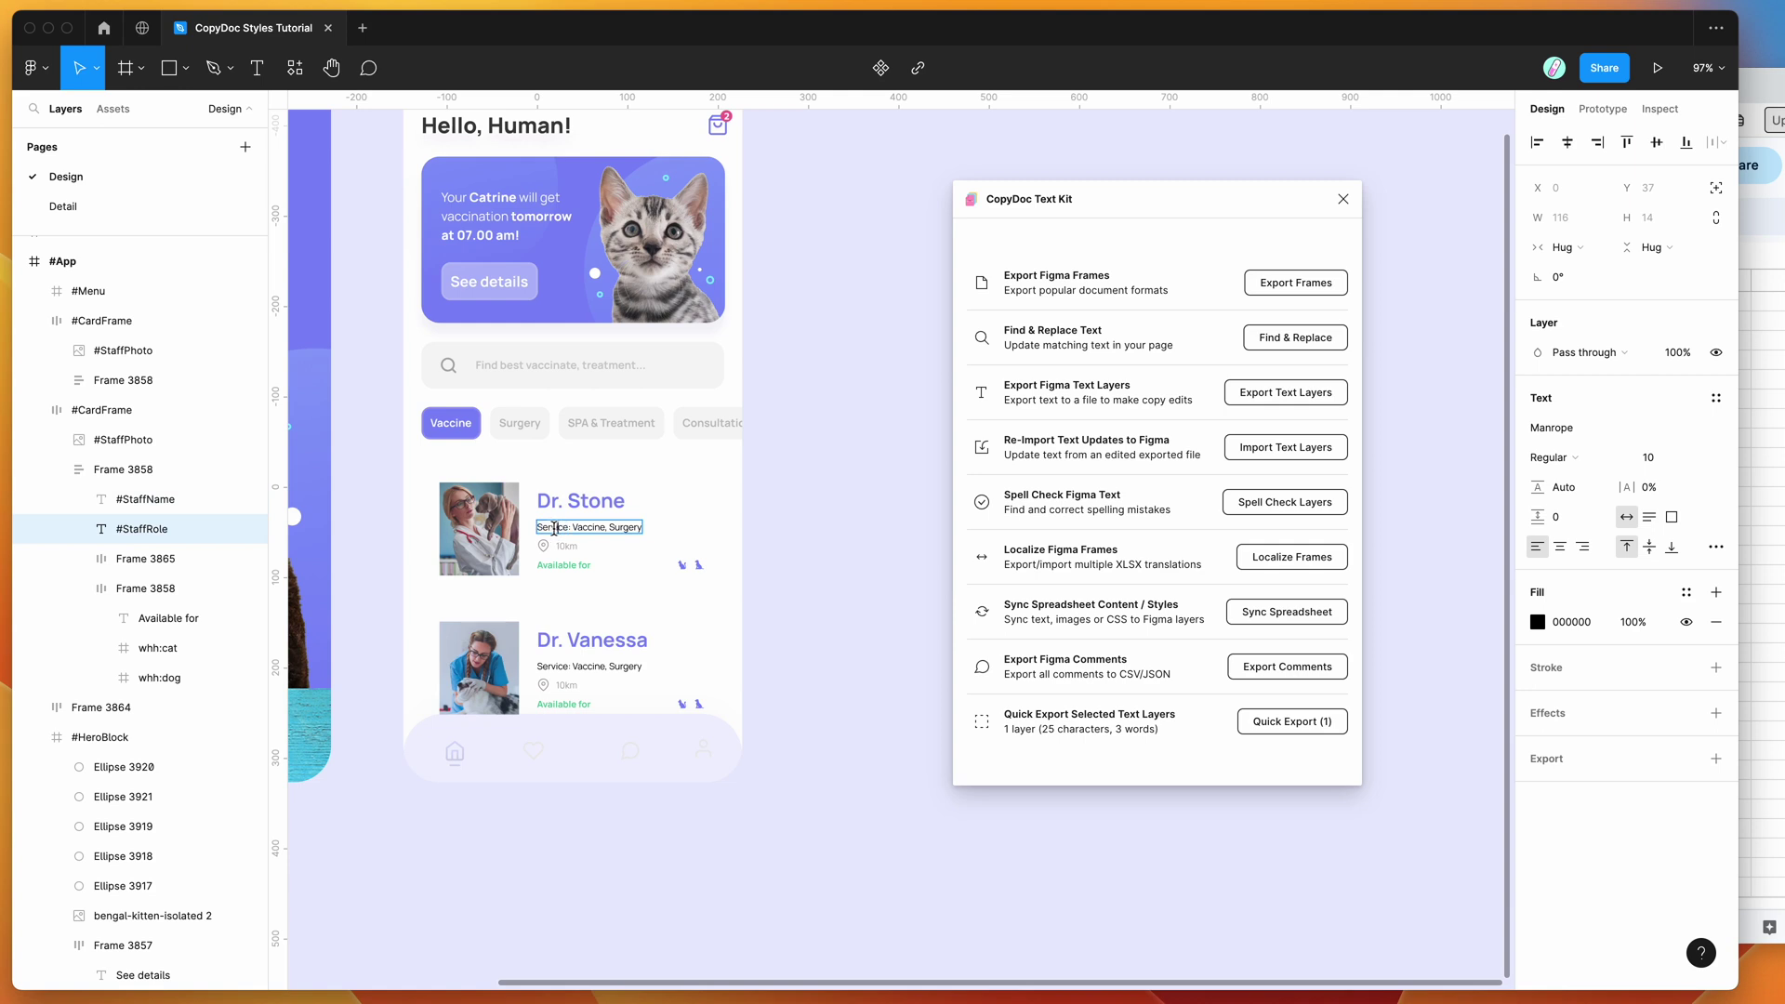
click(1758, 533)
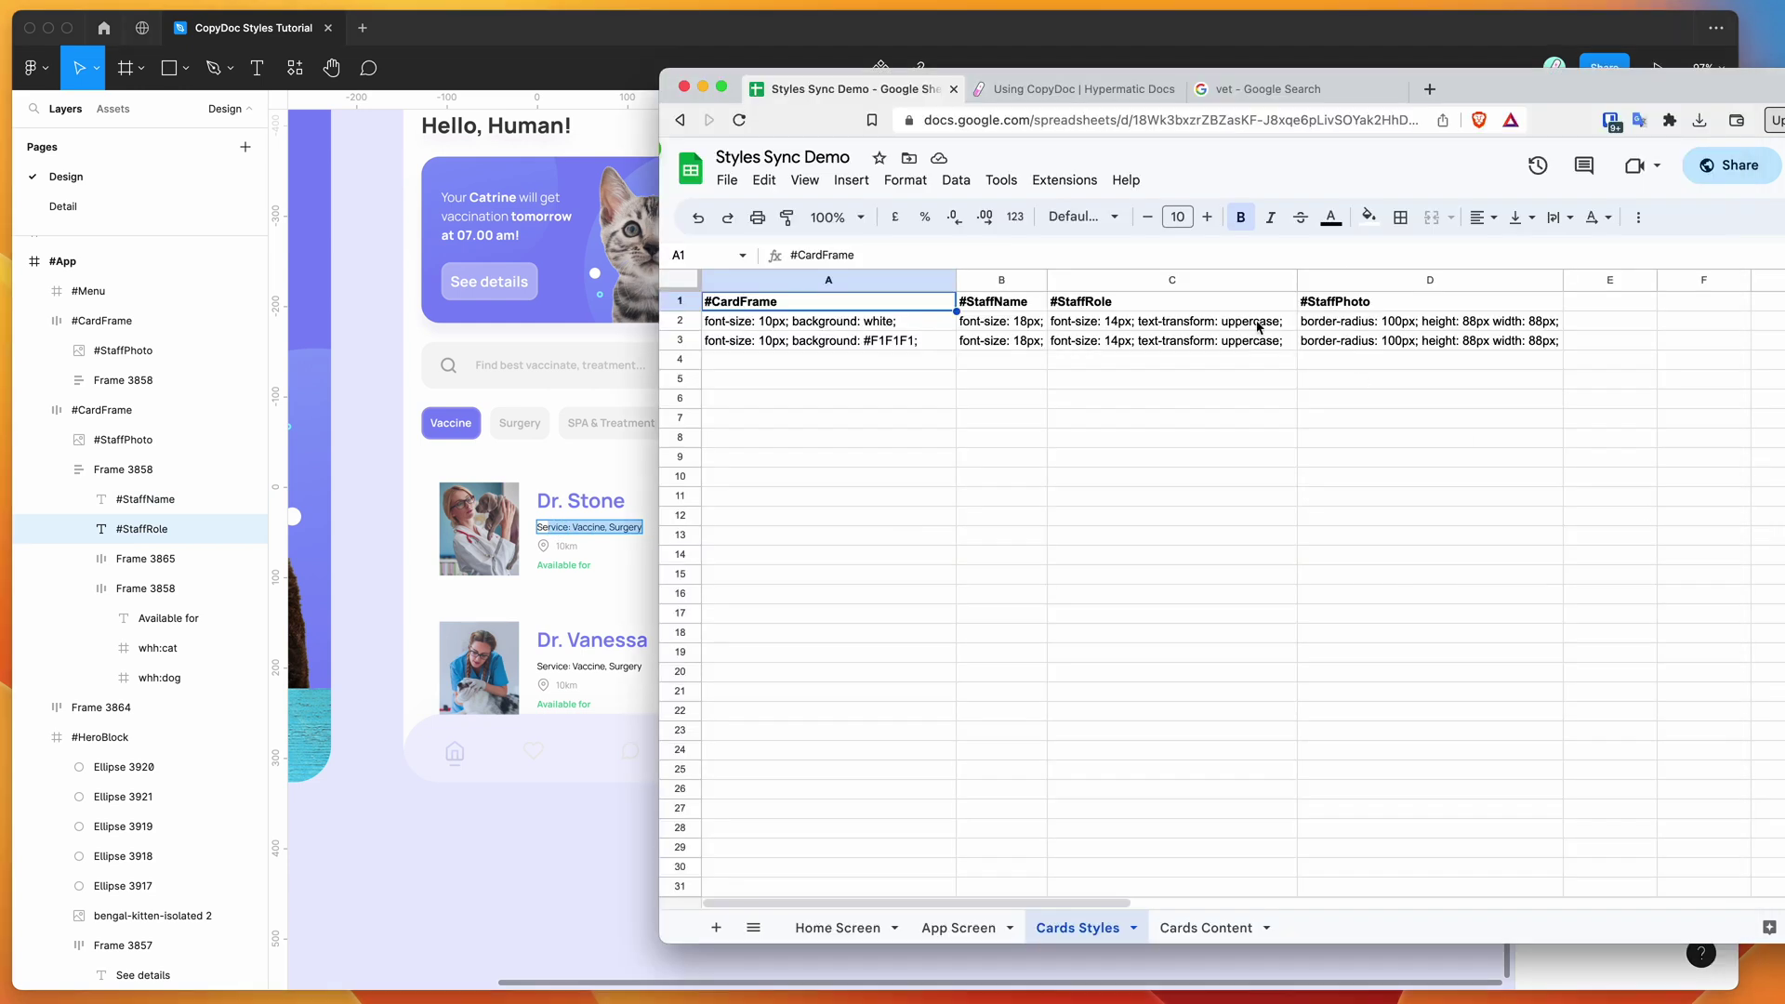
Step: Check the #StaffRole and #StaffPhoto columns against the Dr. Stone photo layer's name
click(1144, 309)
click(1099, 346)
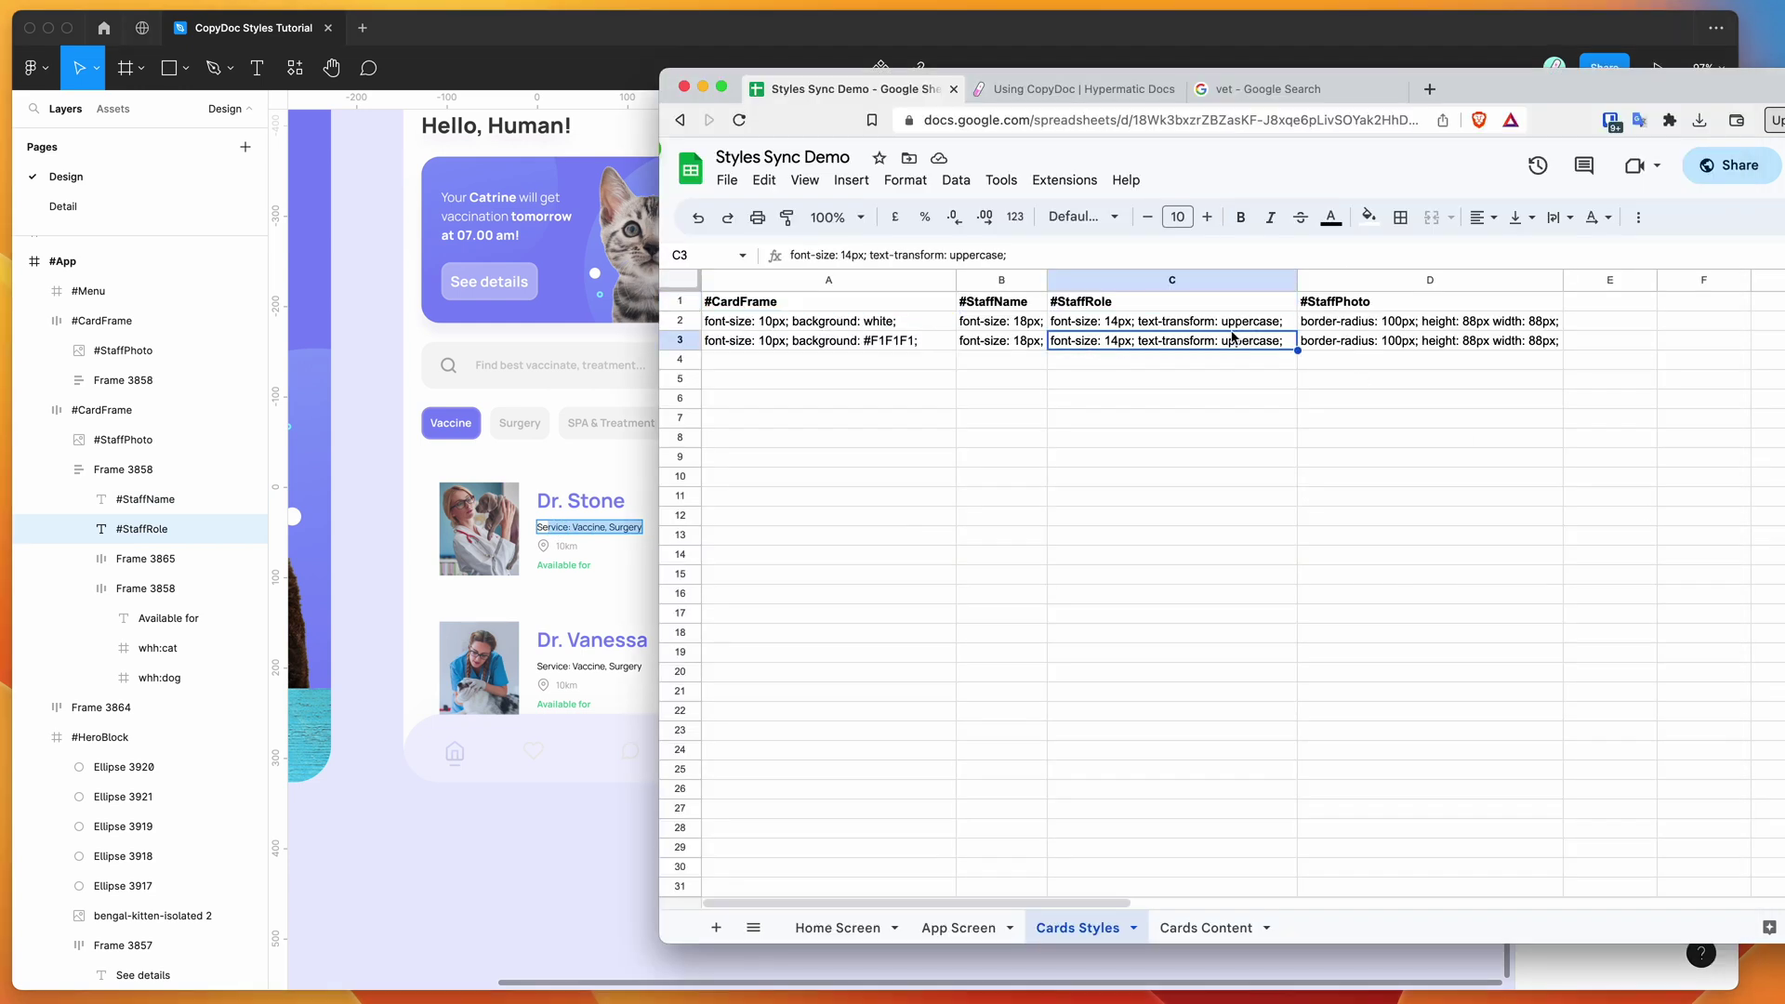
click(1359, 327)
click(1340, 304)
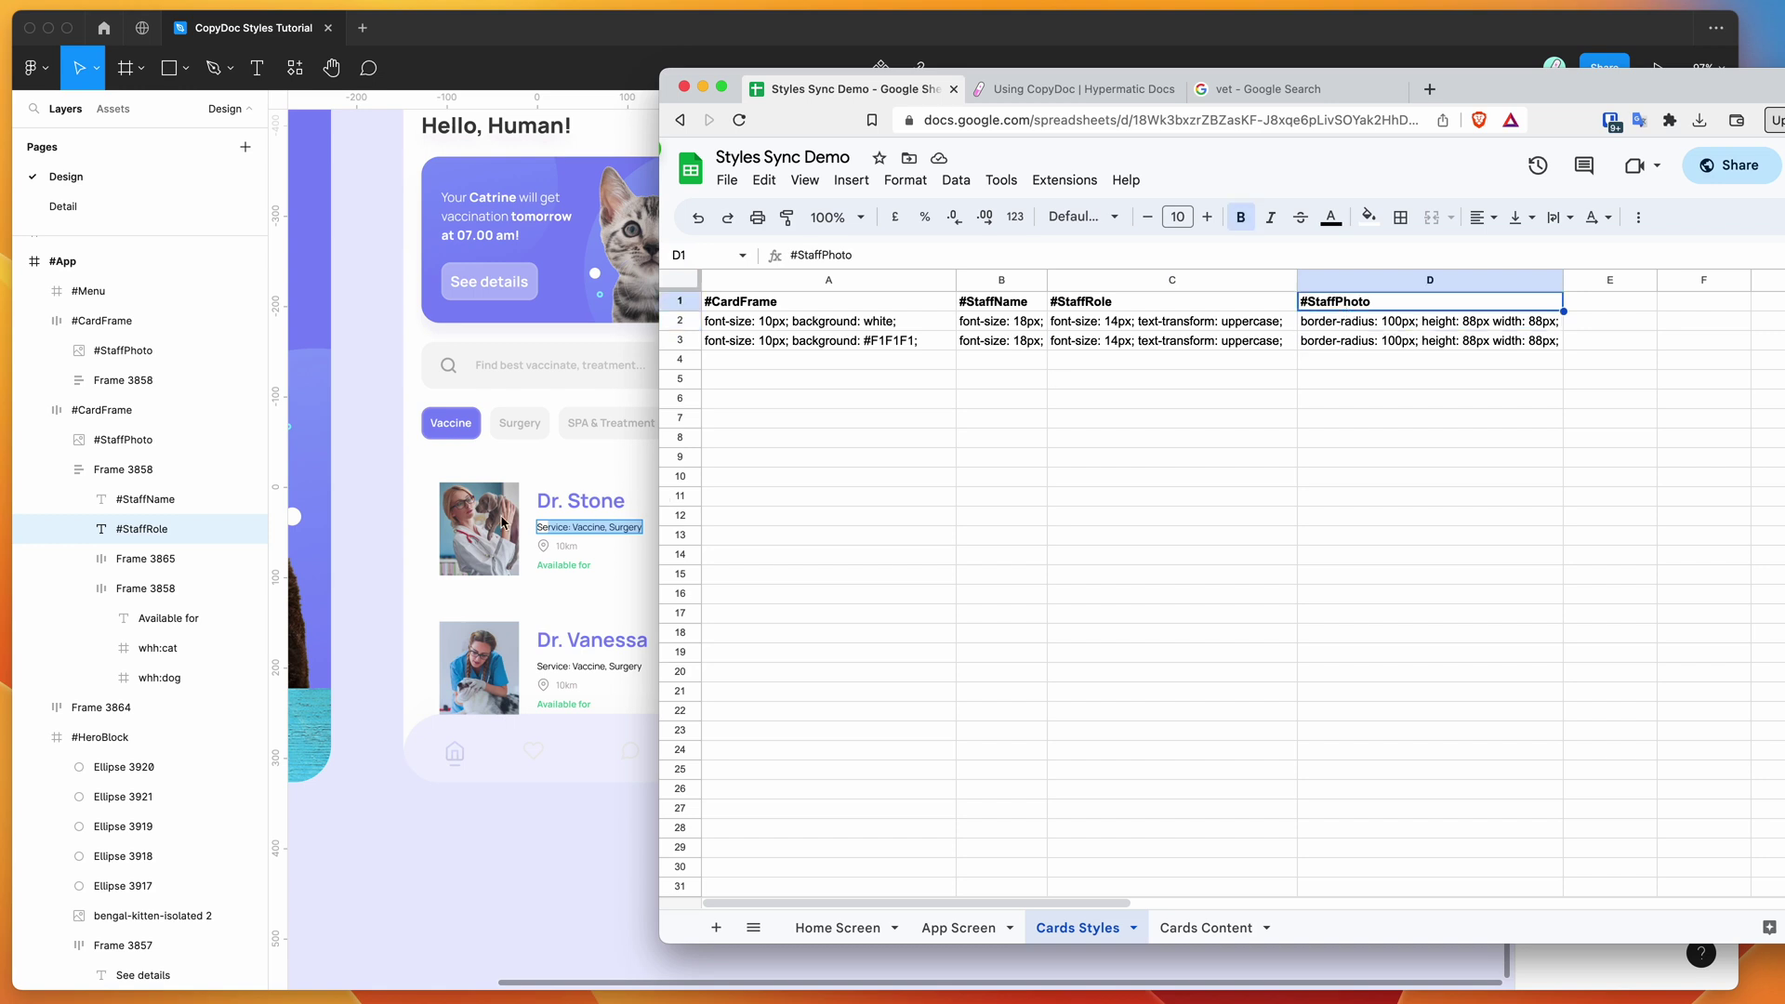
click(502, 523)
click(487, 527)
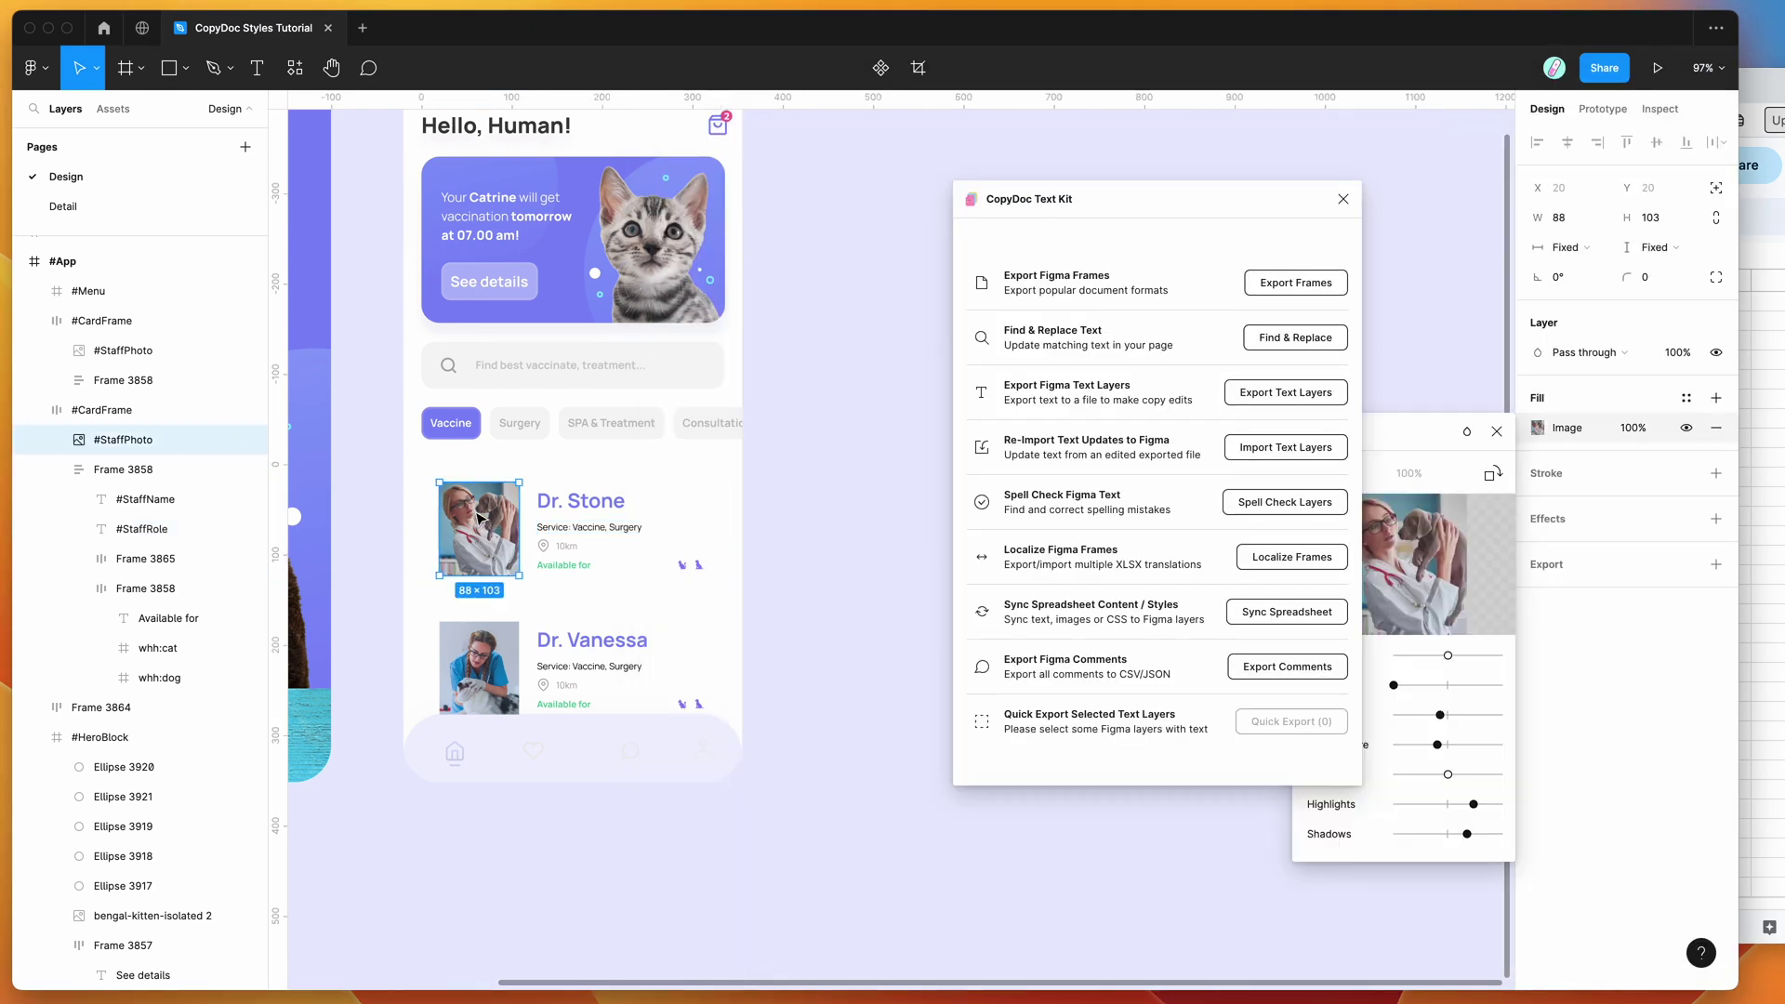
double_click(127, 441)
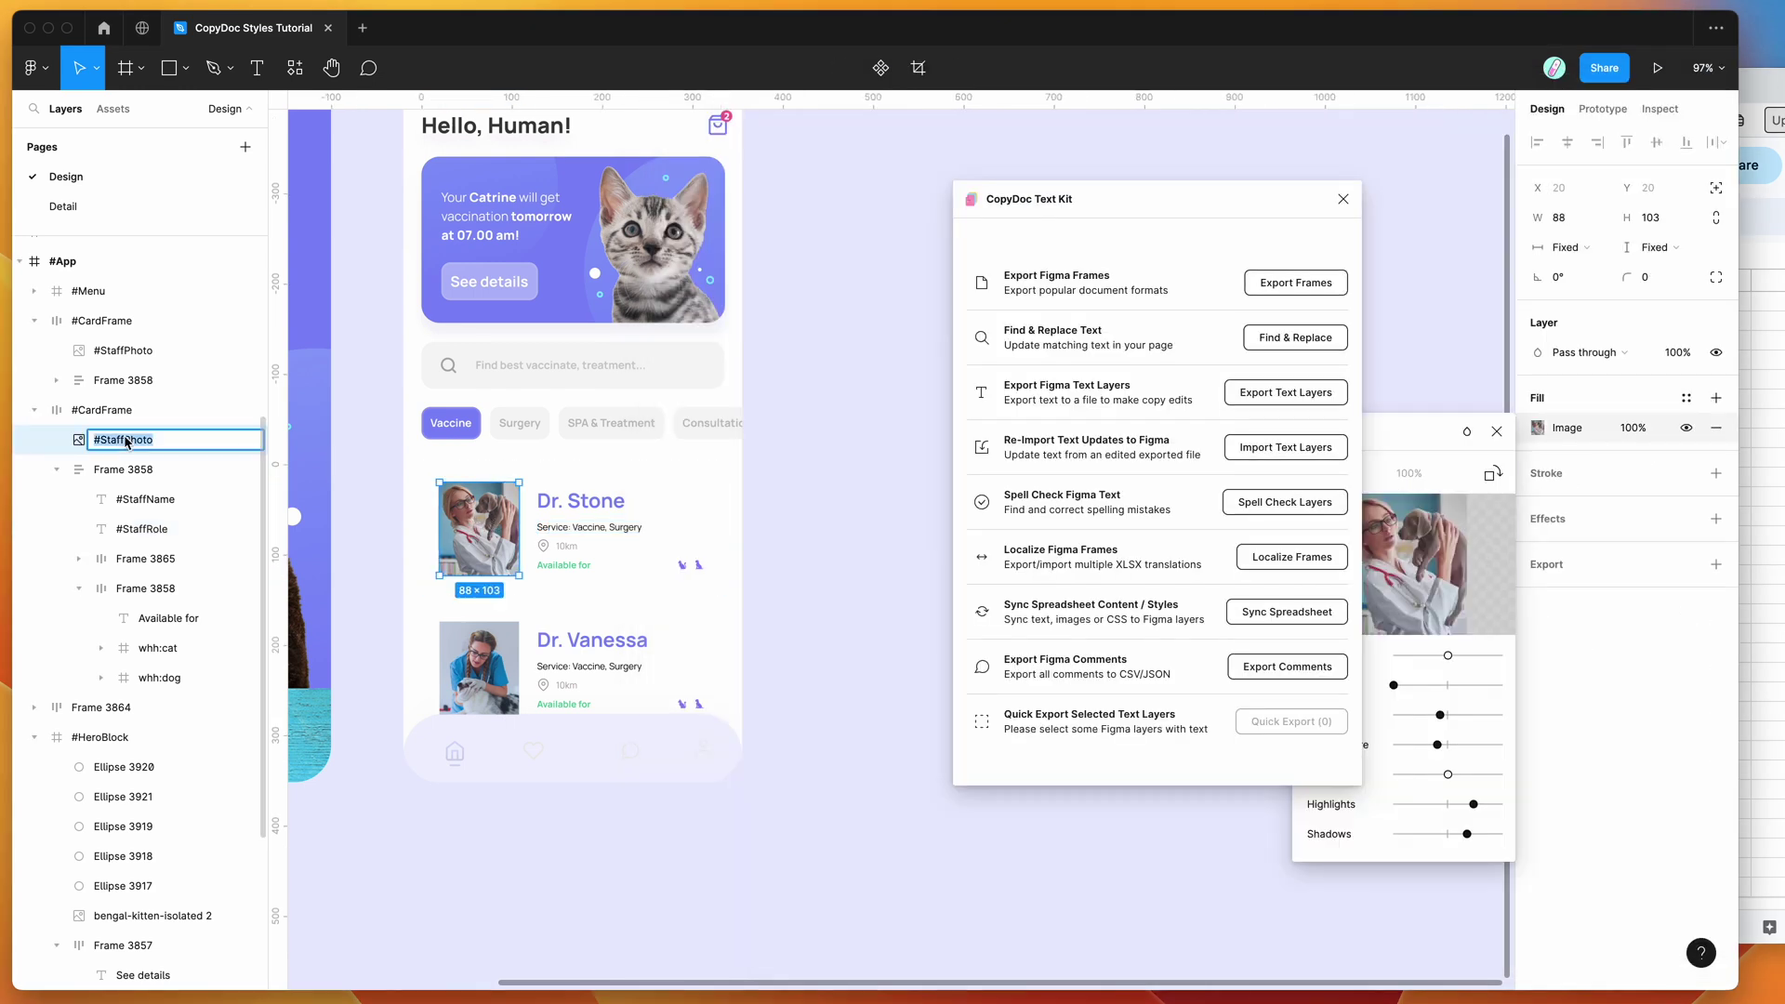
key(Escape)
key(Escape)
Step: Review the row 2 and row 3 card, role and photo styles in the sheet
click(1771, 429)
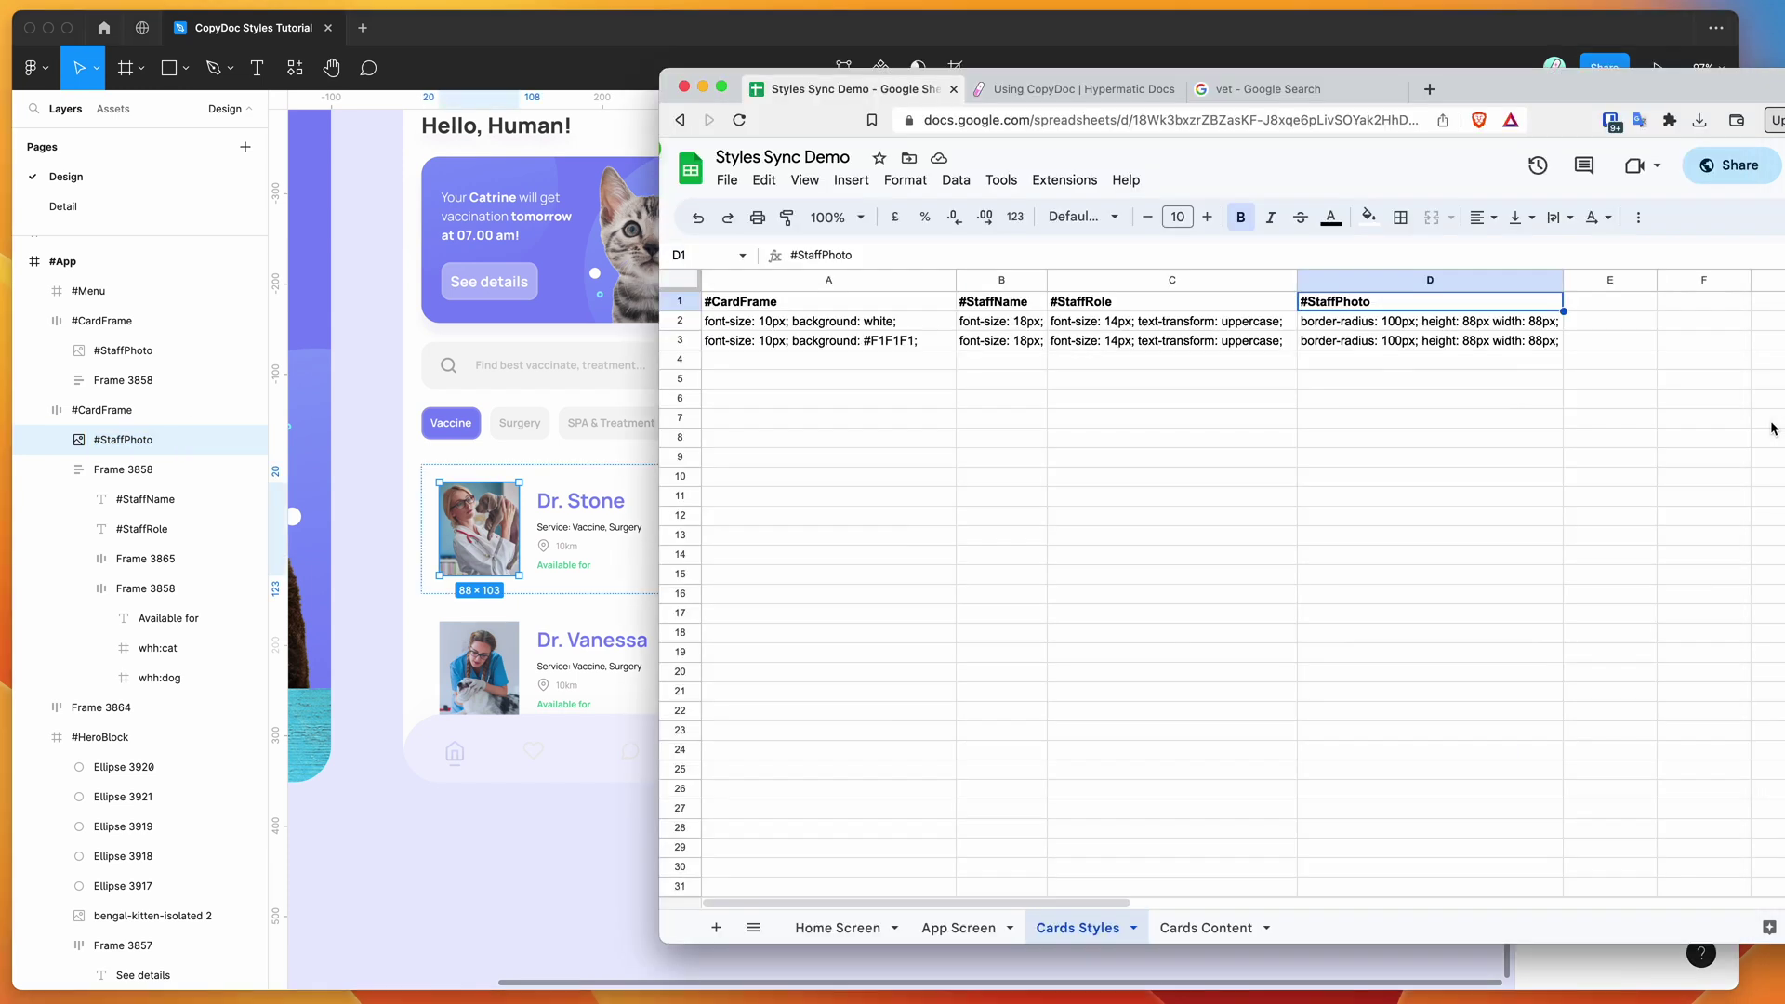
click(822, 324)
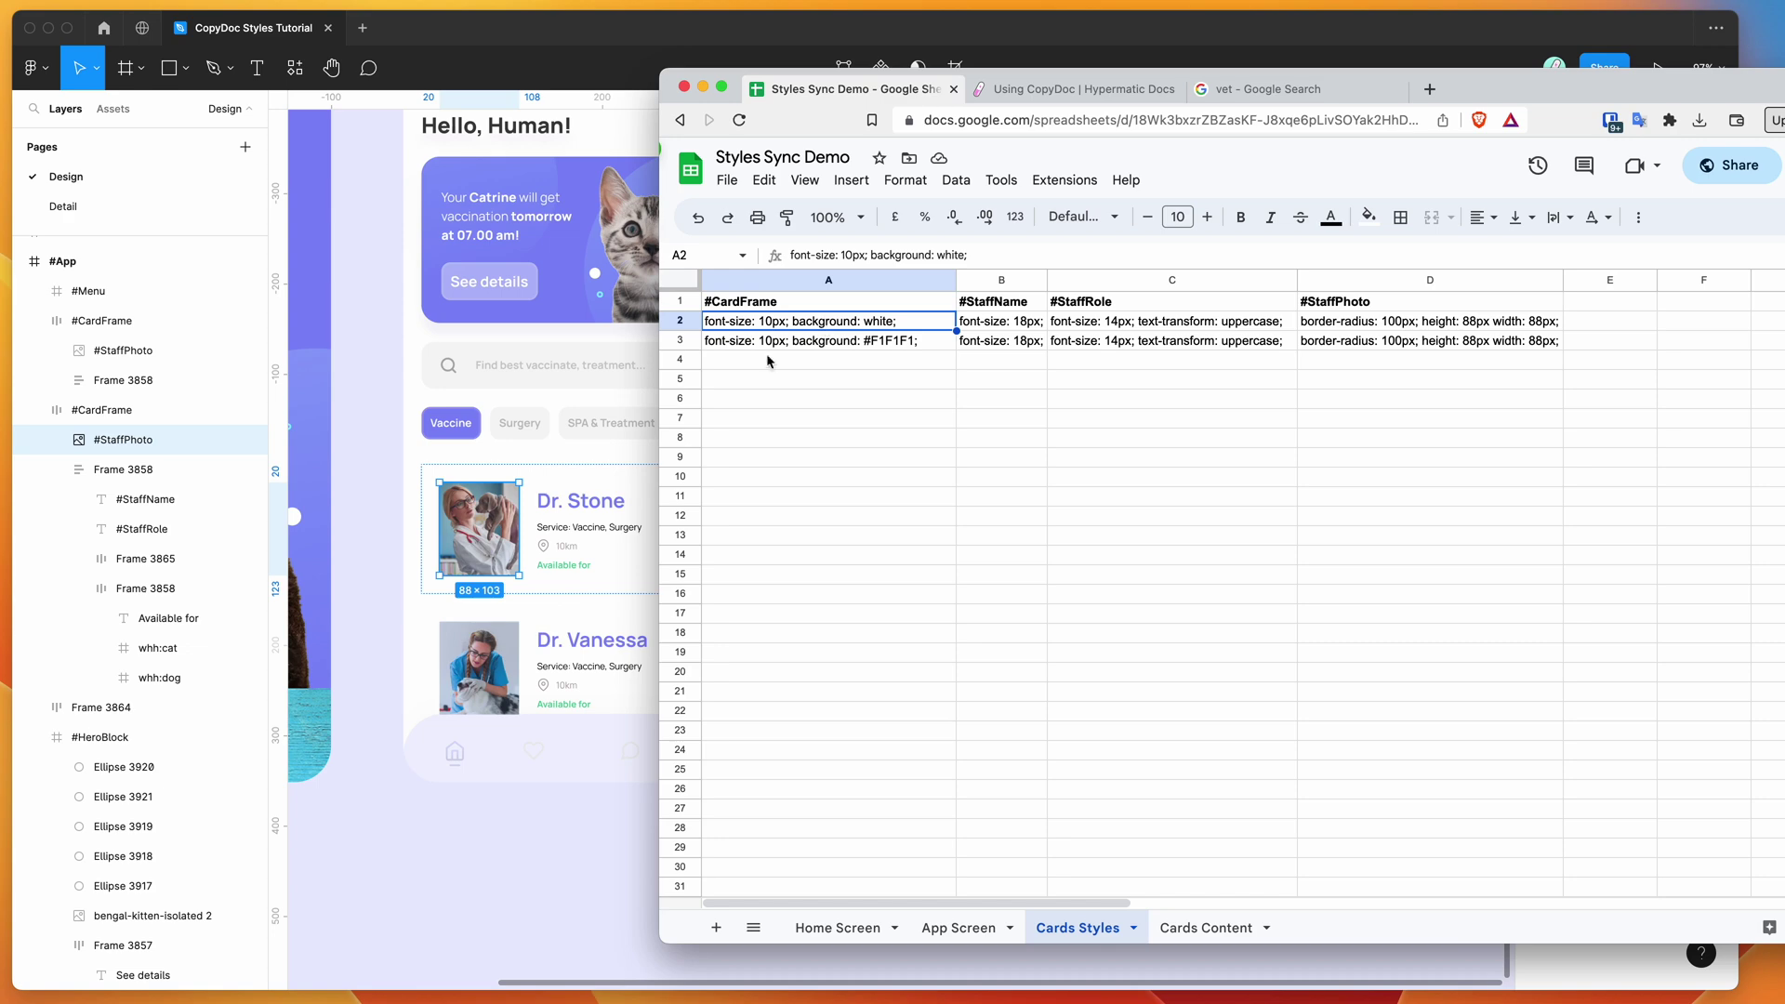
key(super+Tab)
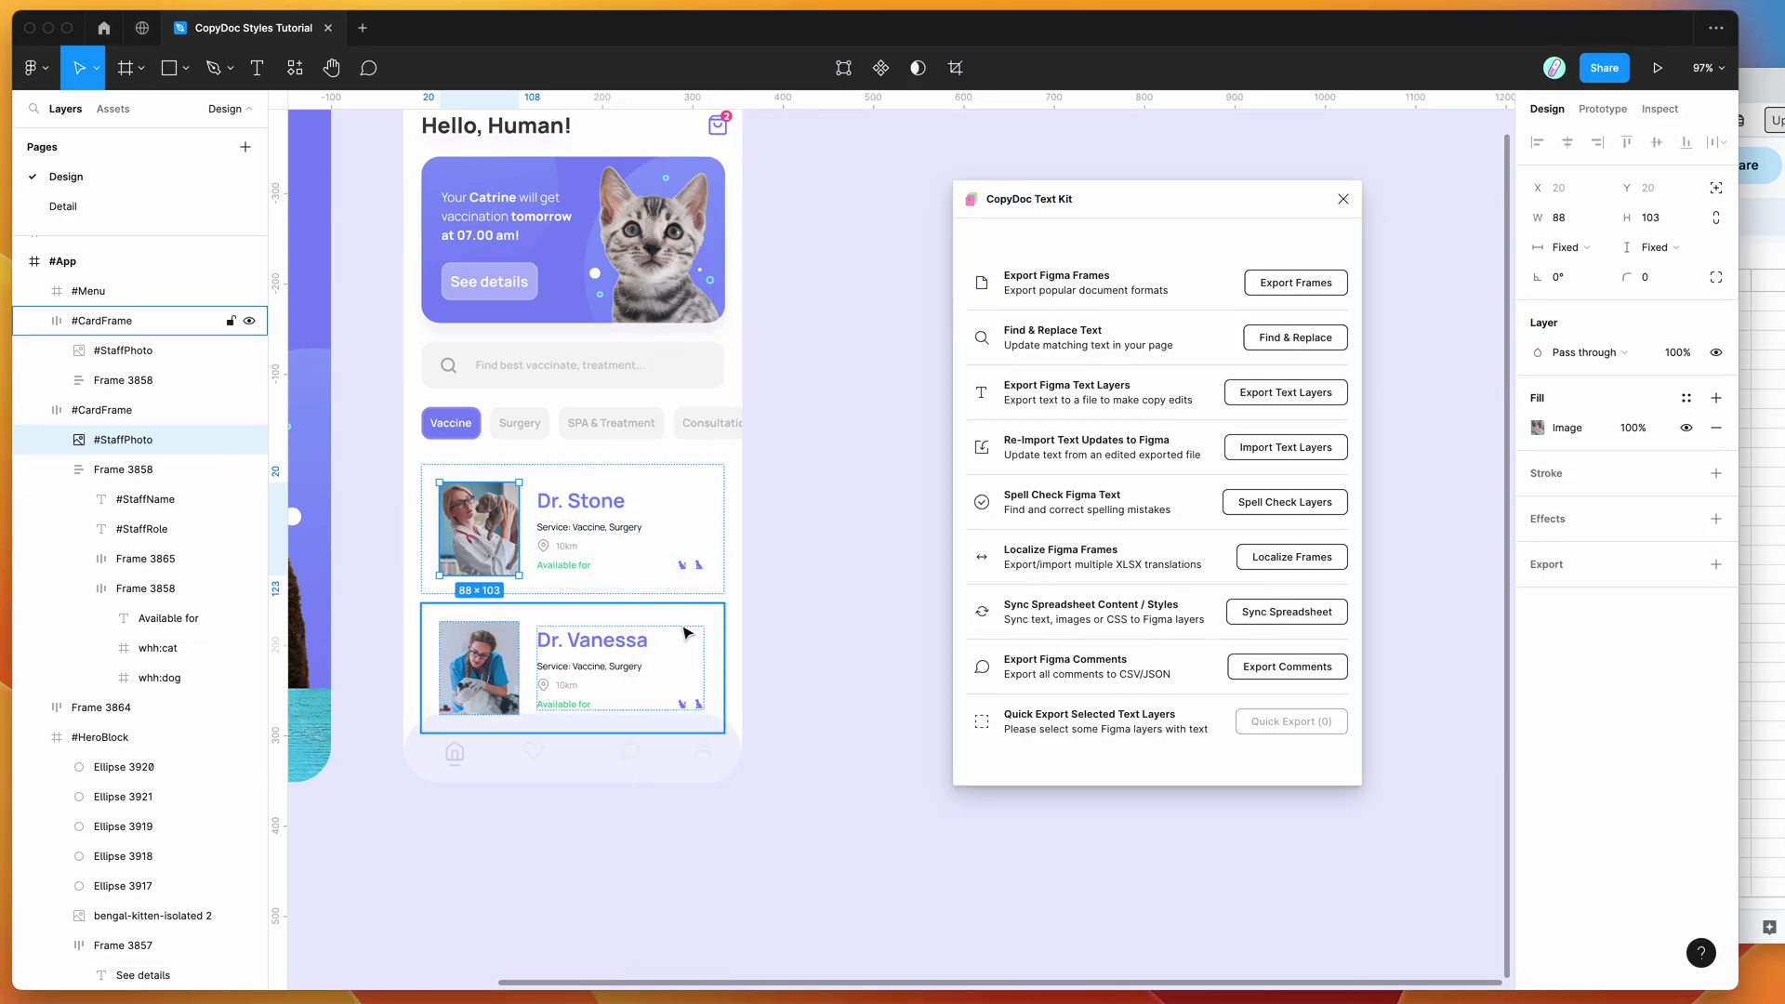
key(super+Tab)
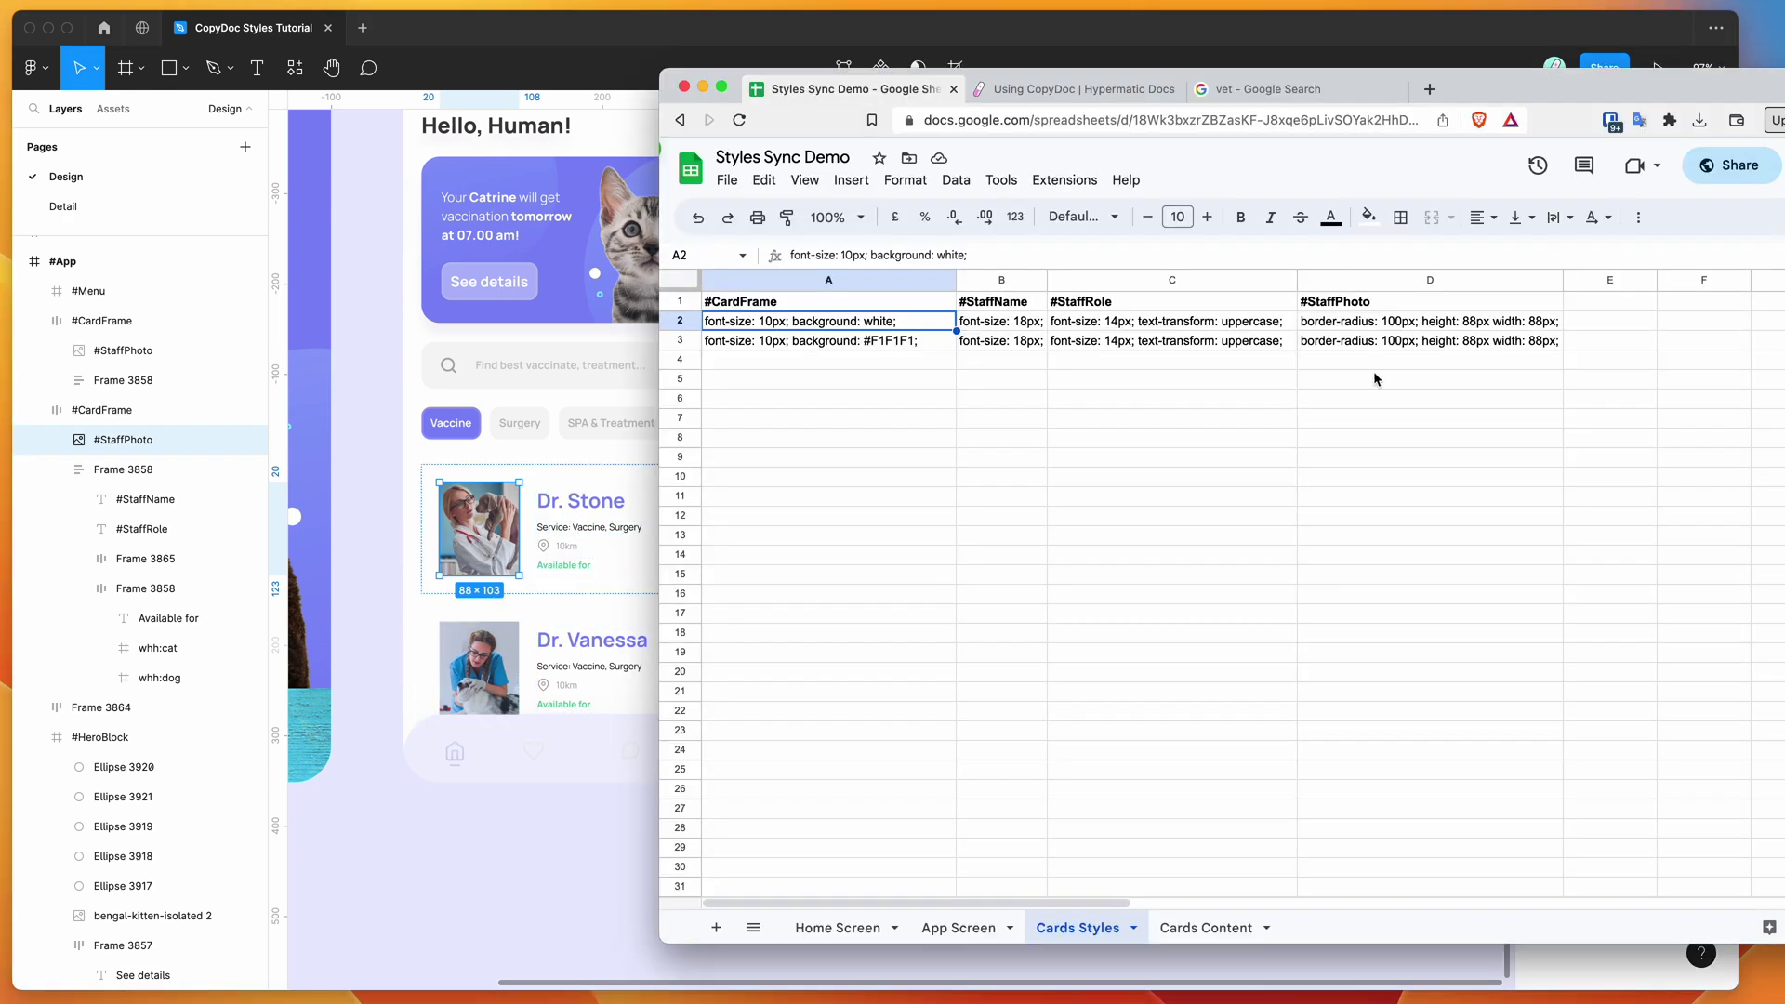
click(1172, 329)
click(1320, 325)
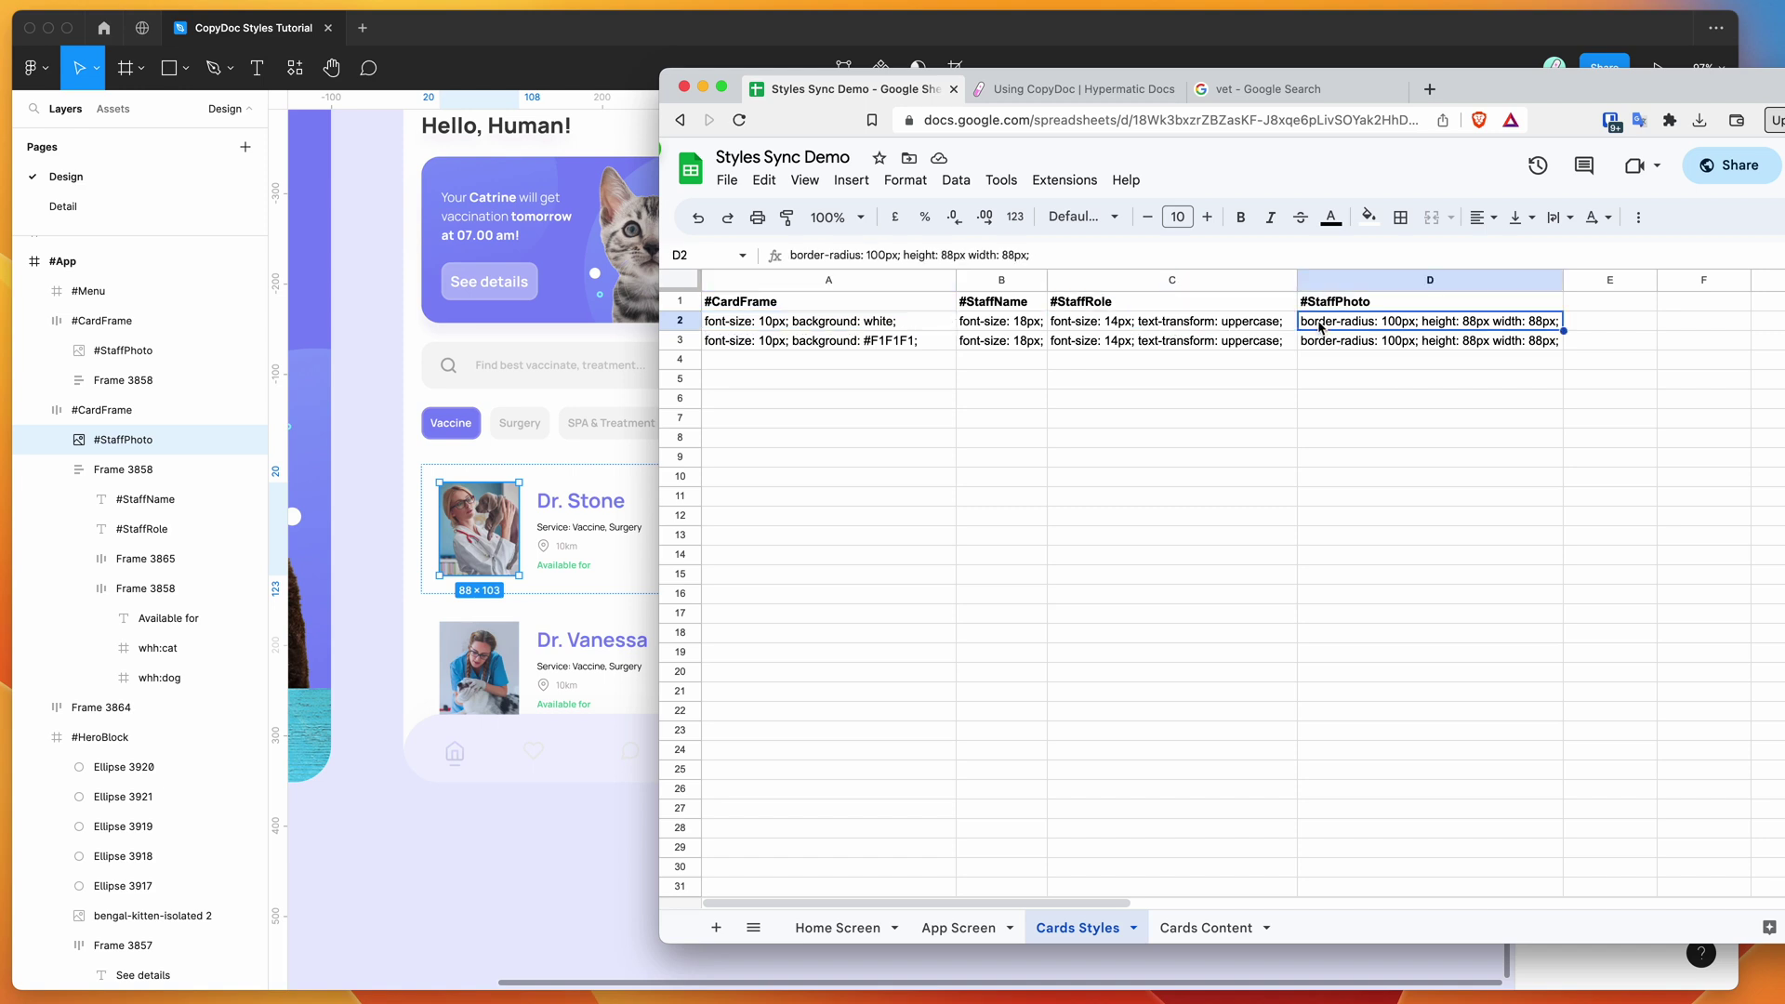
click(1325, 346)
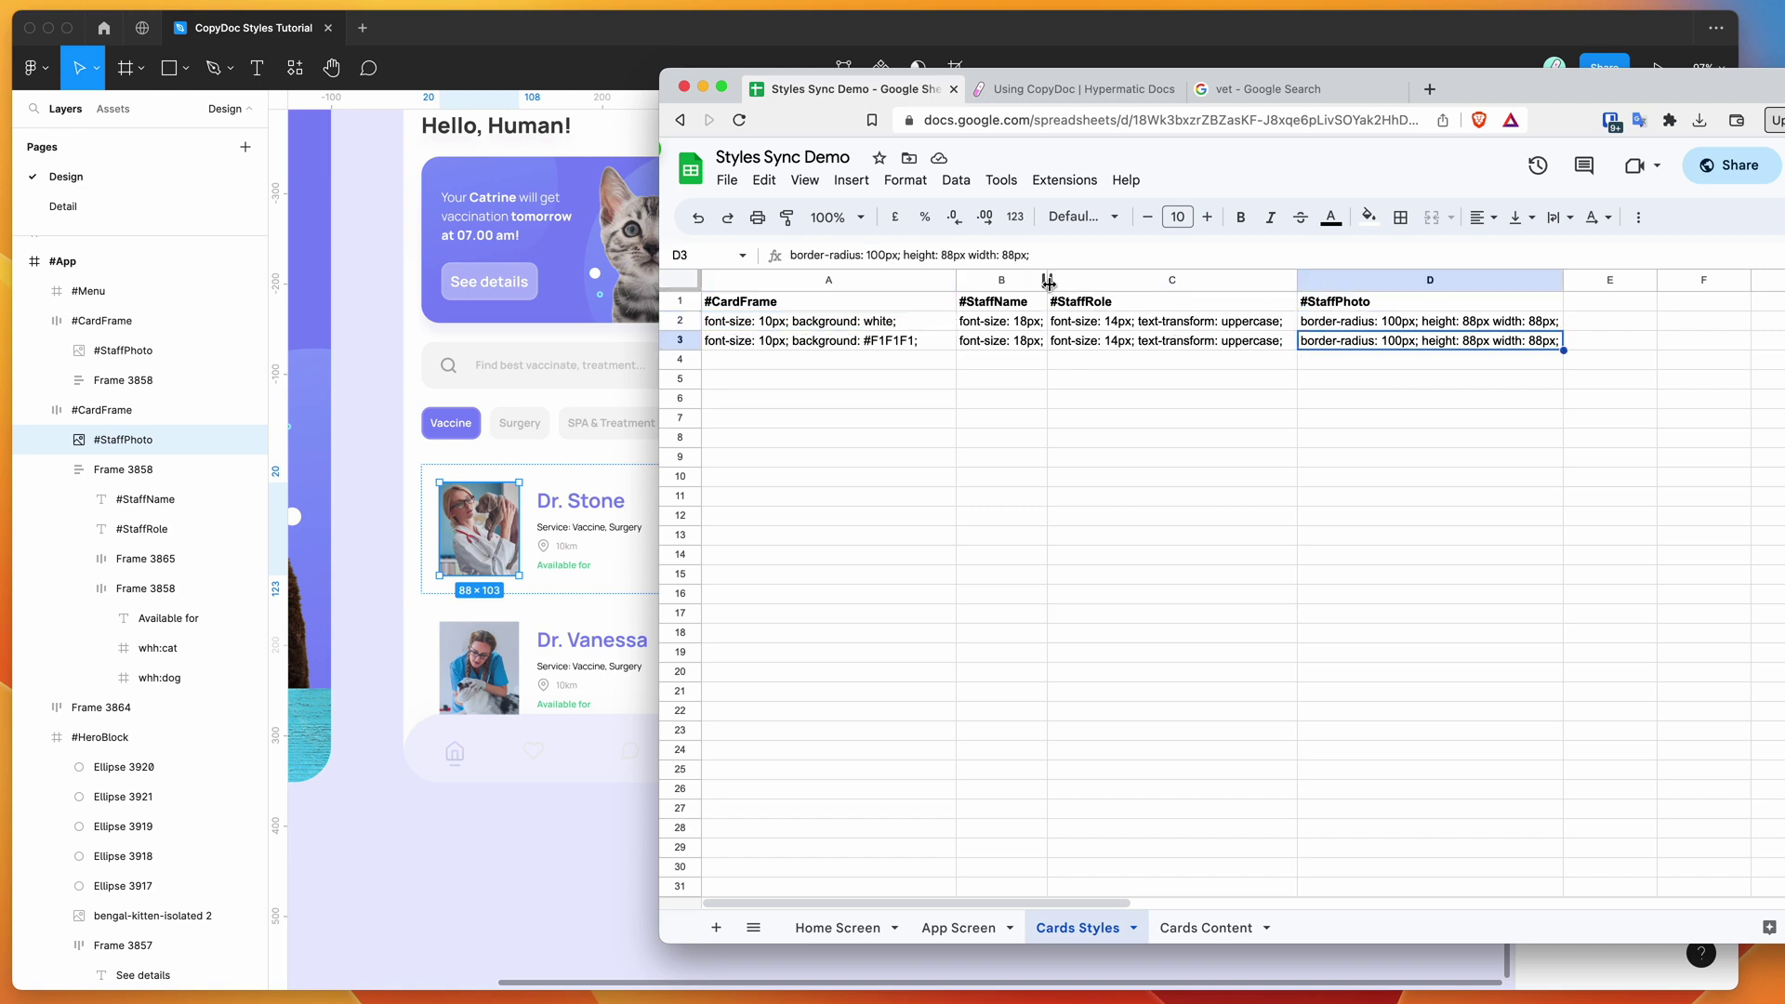
Step: Widen the #StaffName column so font-size: 18px; shows in full, and open sharing
drag(1048, 280, 1083, 281)
click(1122, 328)
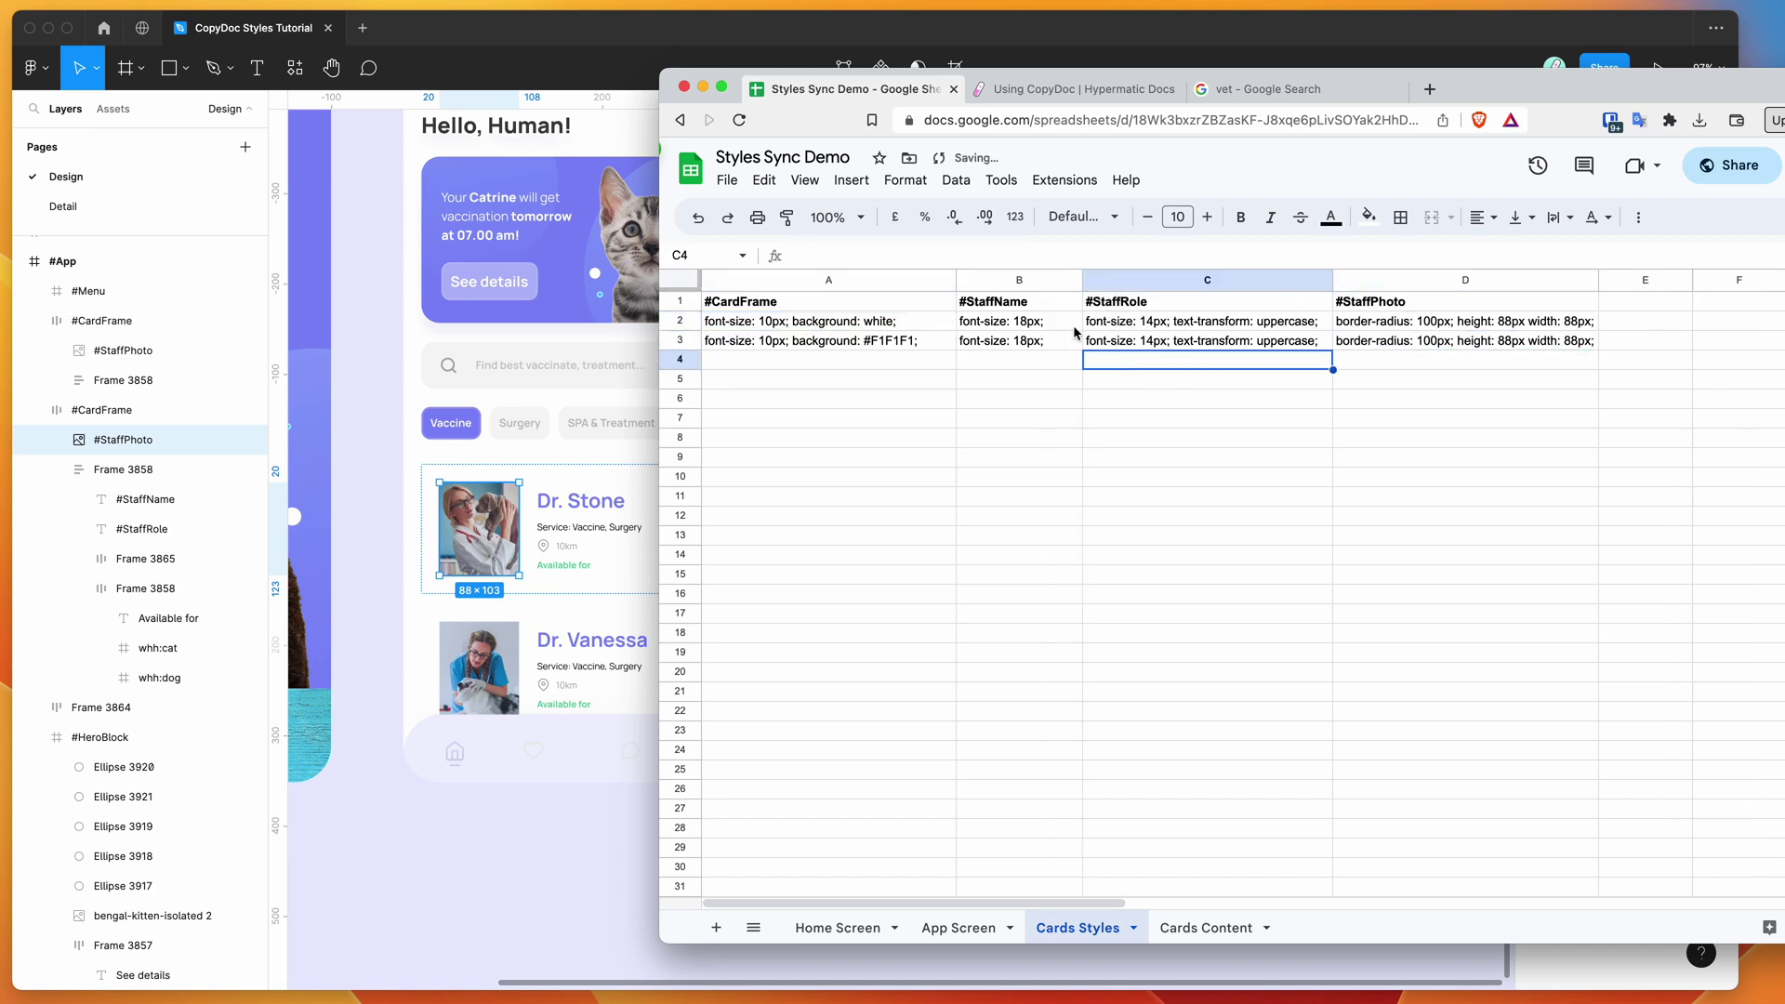
click(1018, 328)
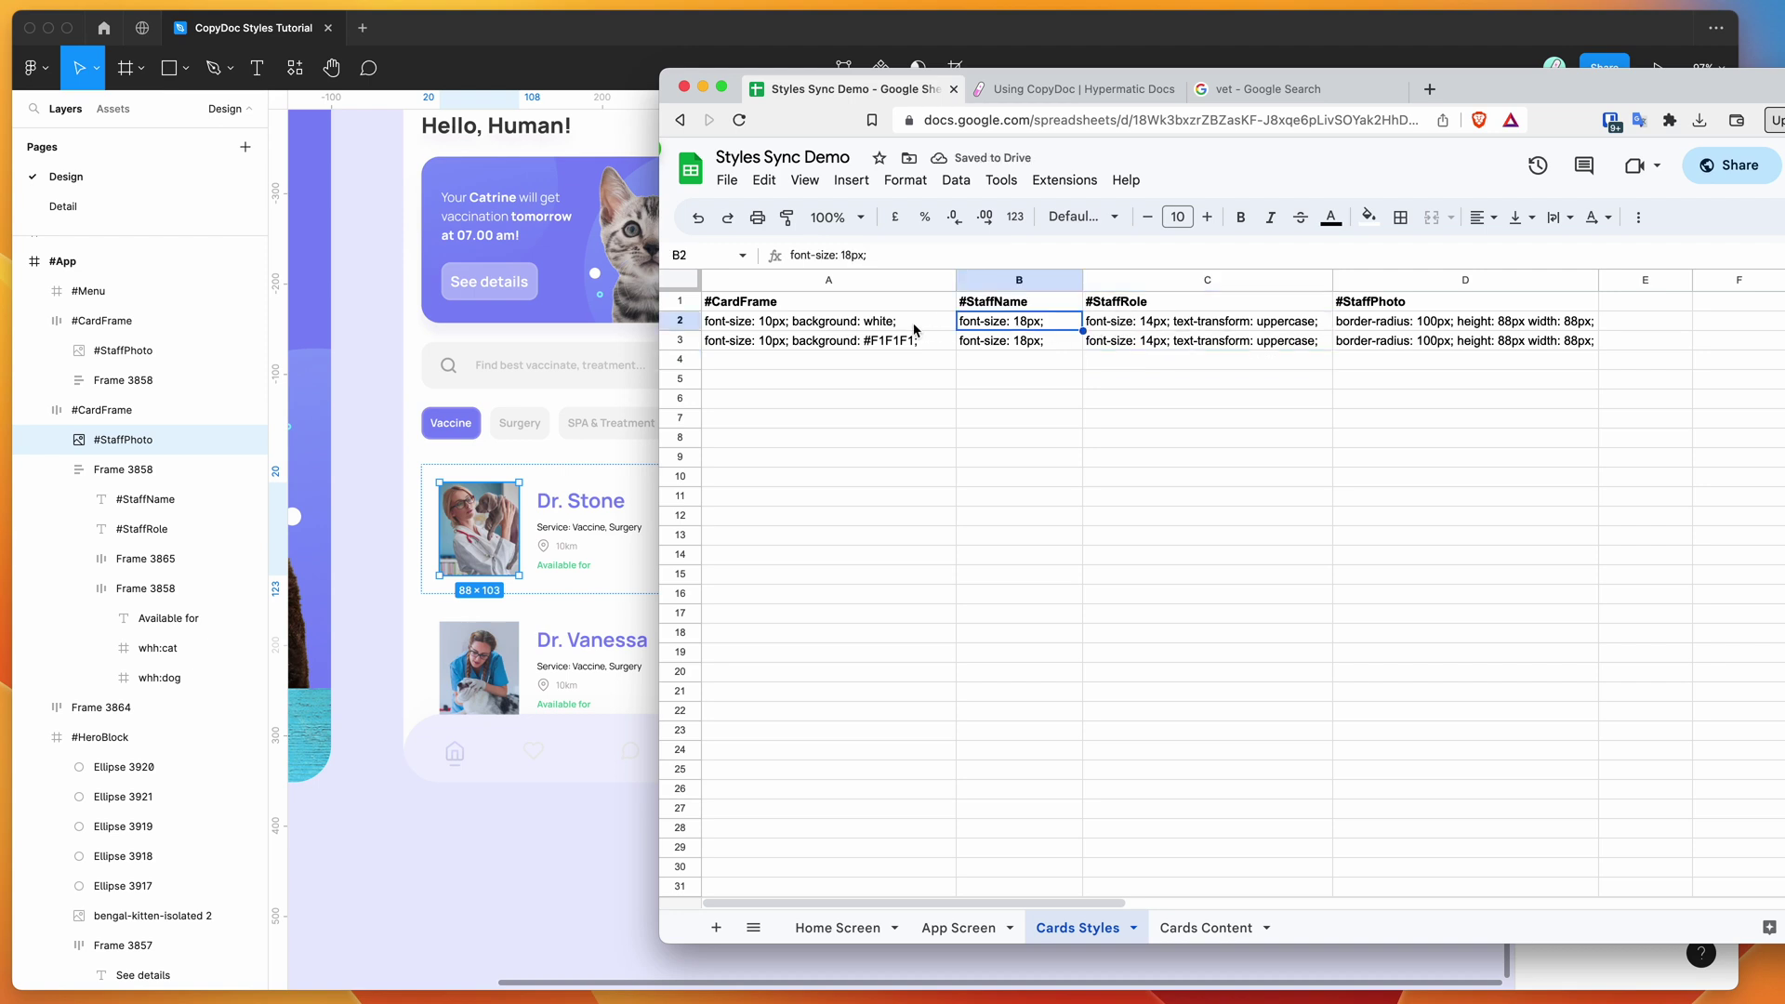
click(1731, 167)
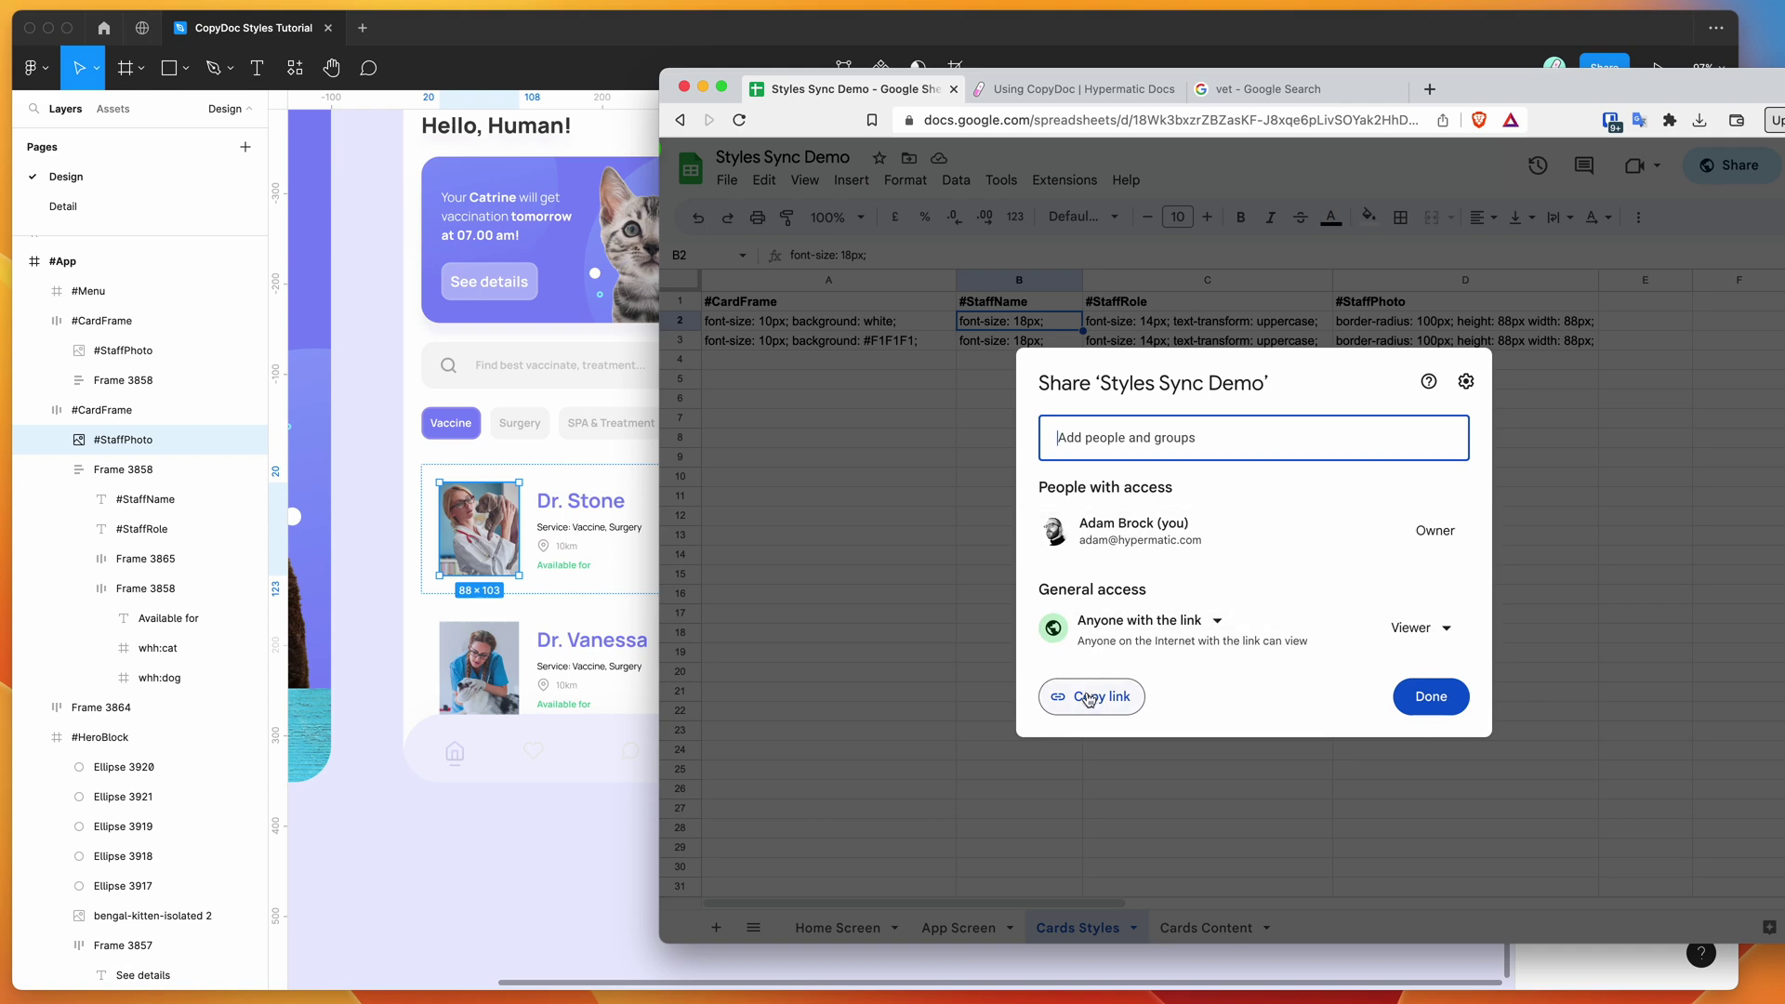
Step: Copy the sheet's public link and change B2's name style to font-size: 24px;
click(1106, 699)
click(912, 610)
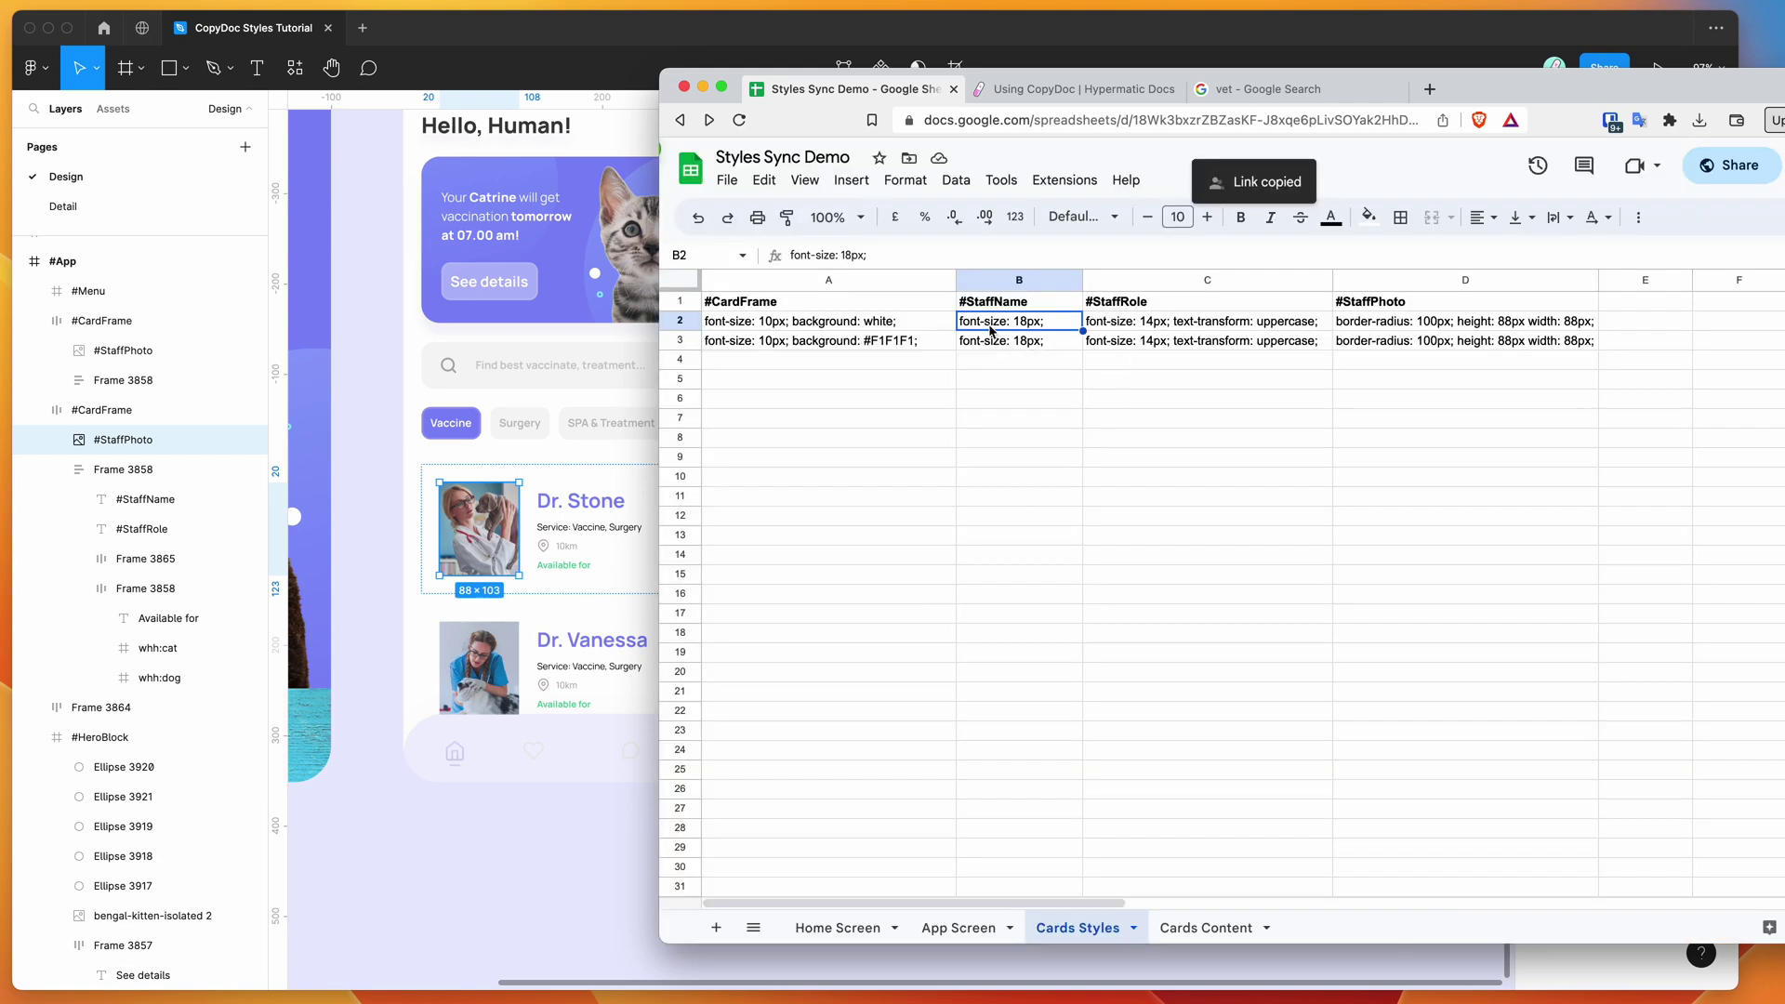
double_click(1027, 321)
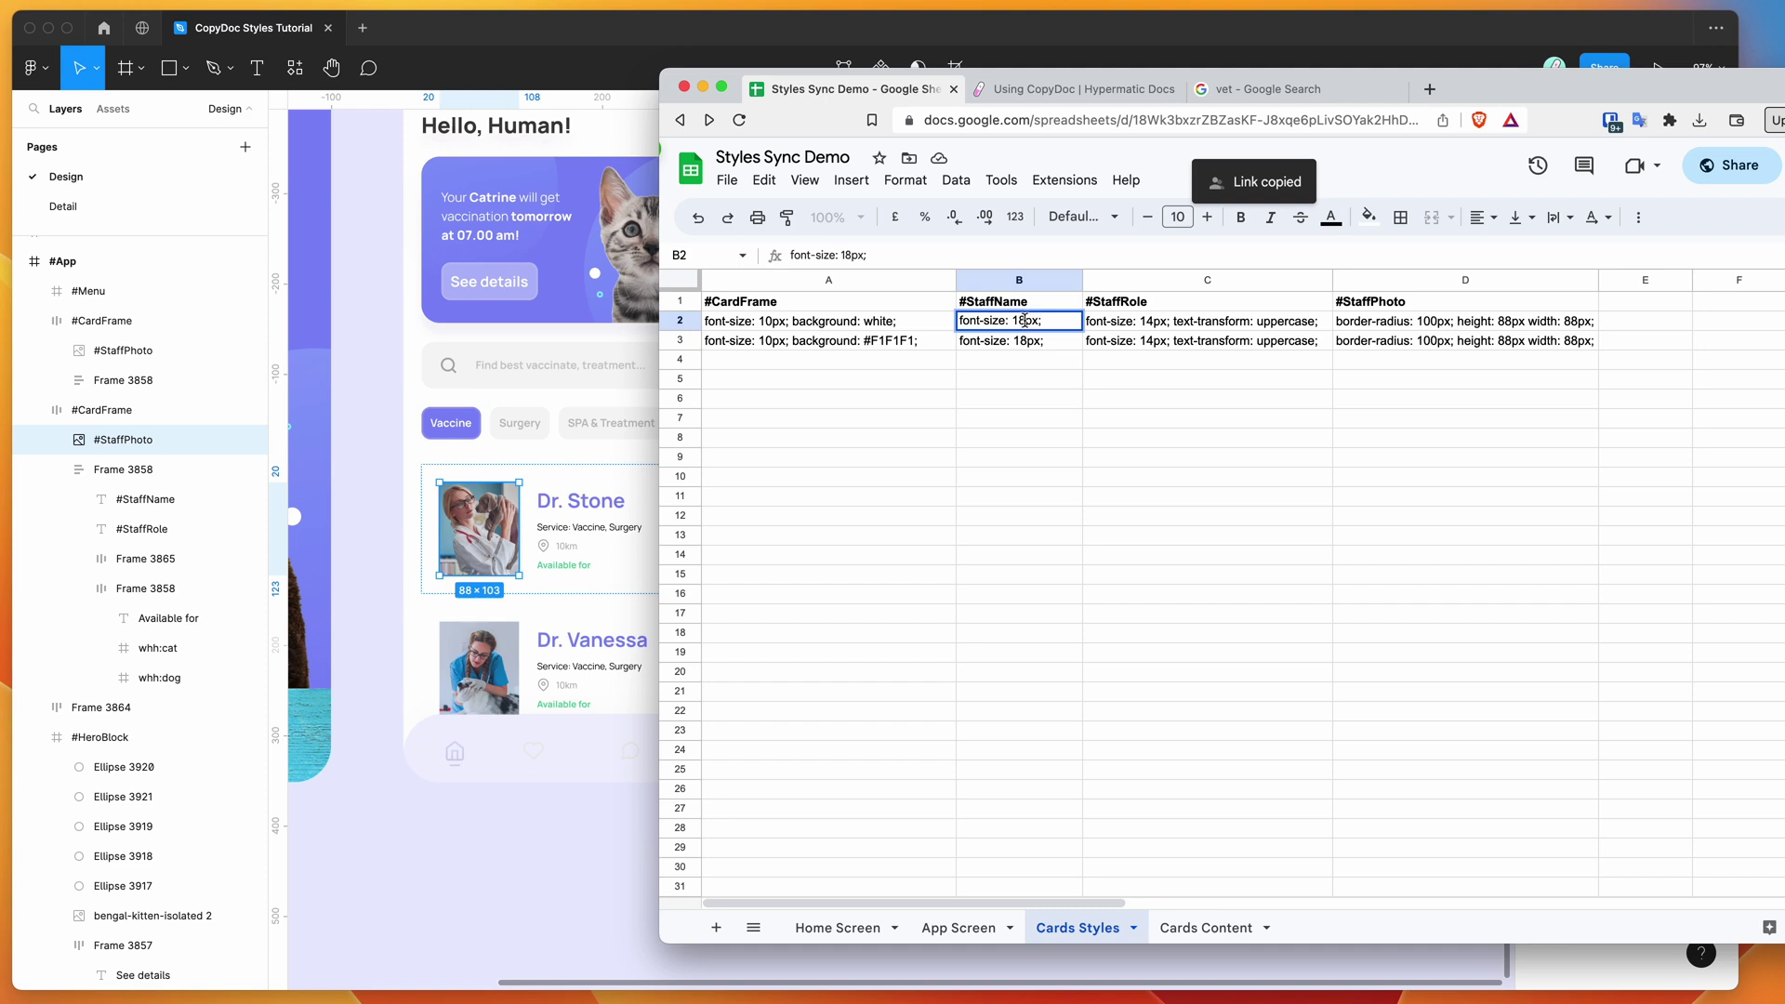
drag(1014, 320, 1026, 321)
text(24)
click(1030, 342)
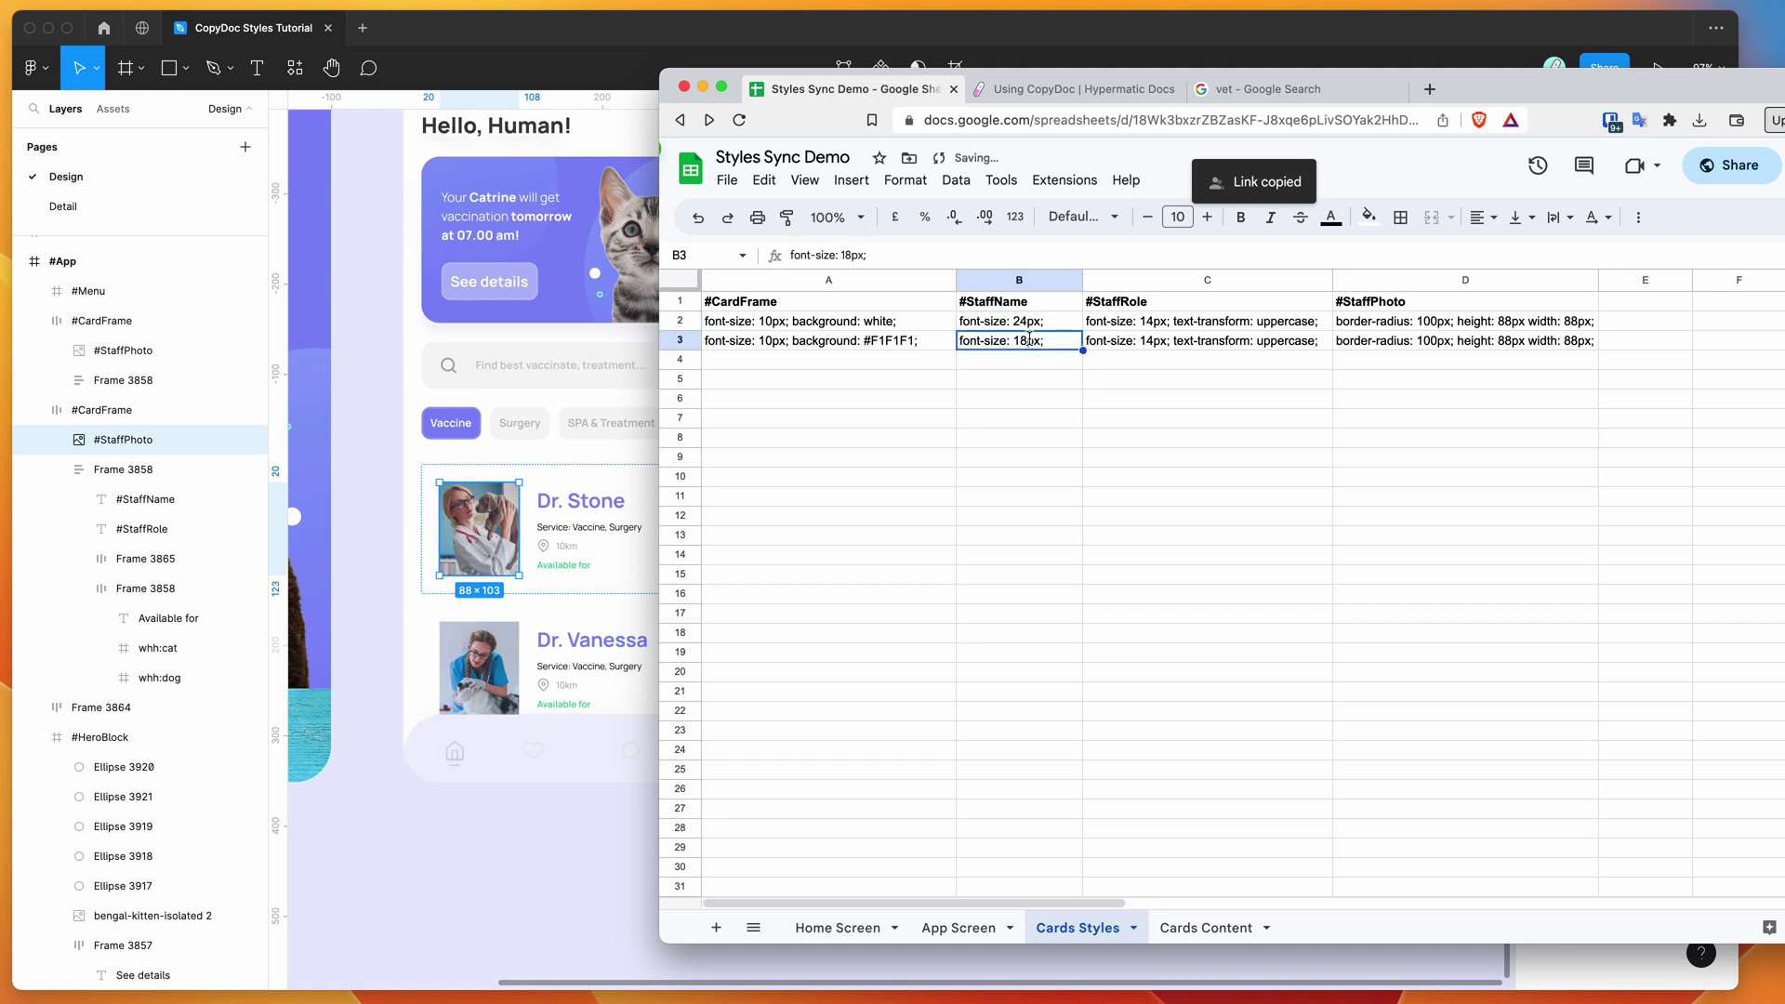
Step: Change C3's role style to font-size: 10px;
click(1157, 339)
key(Return)
drag(1139, 340, 1154, 340)
text(10)
click(1145, 368)
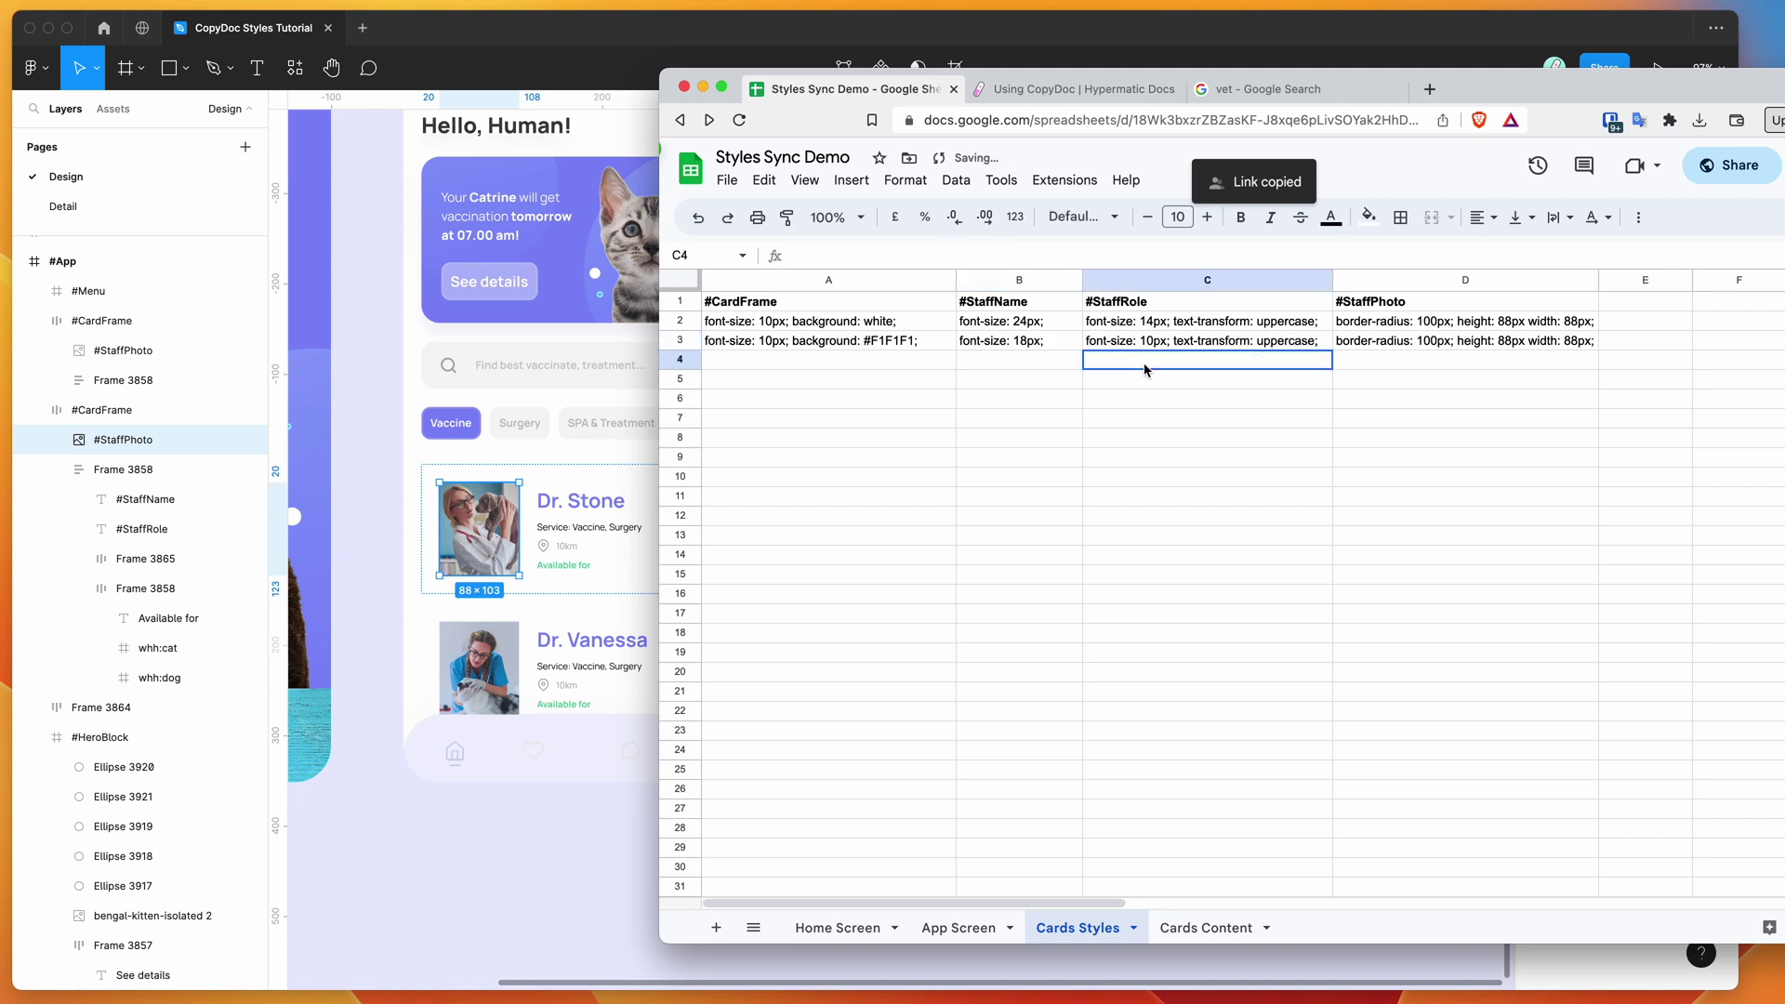
click(1404, 323)
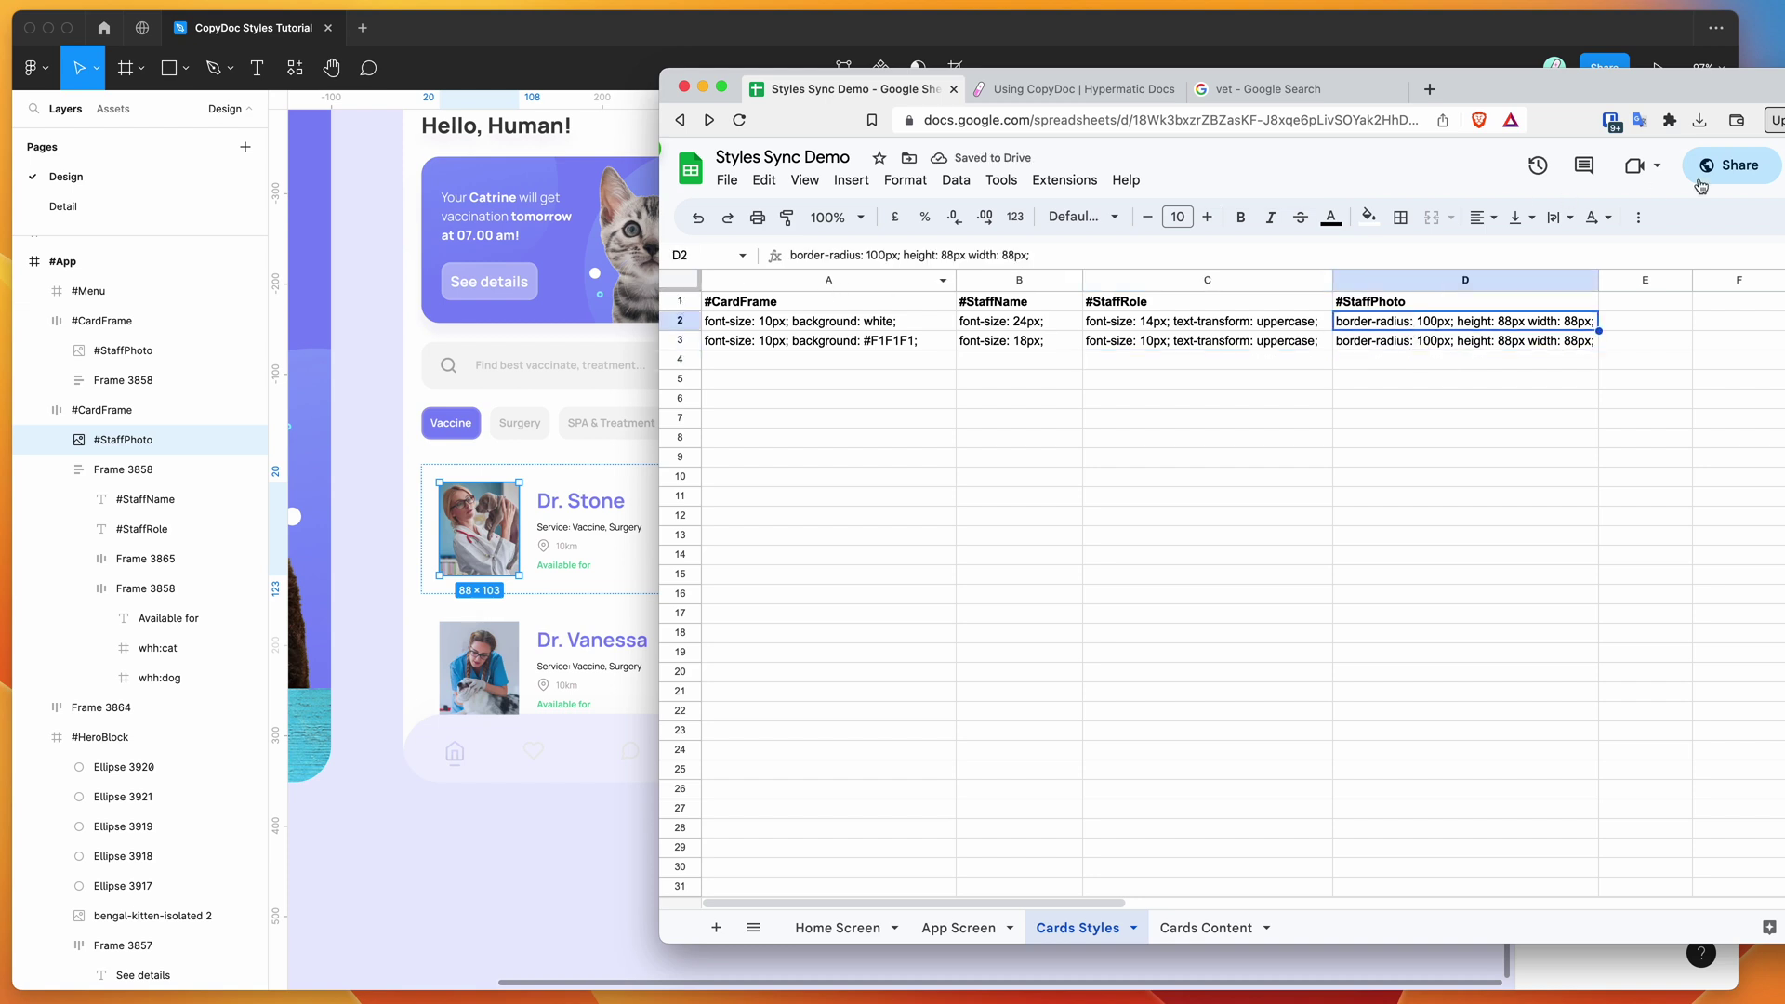
Step: Paste the sheet link into CopyDoc's Sync Spreadsheet and load the Cards Styles tab's four columns
key(super+Tab)
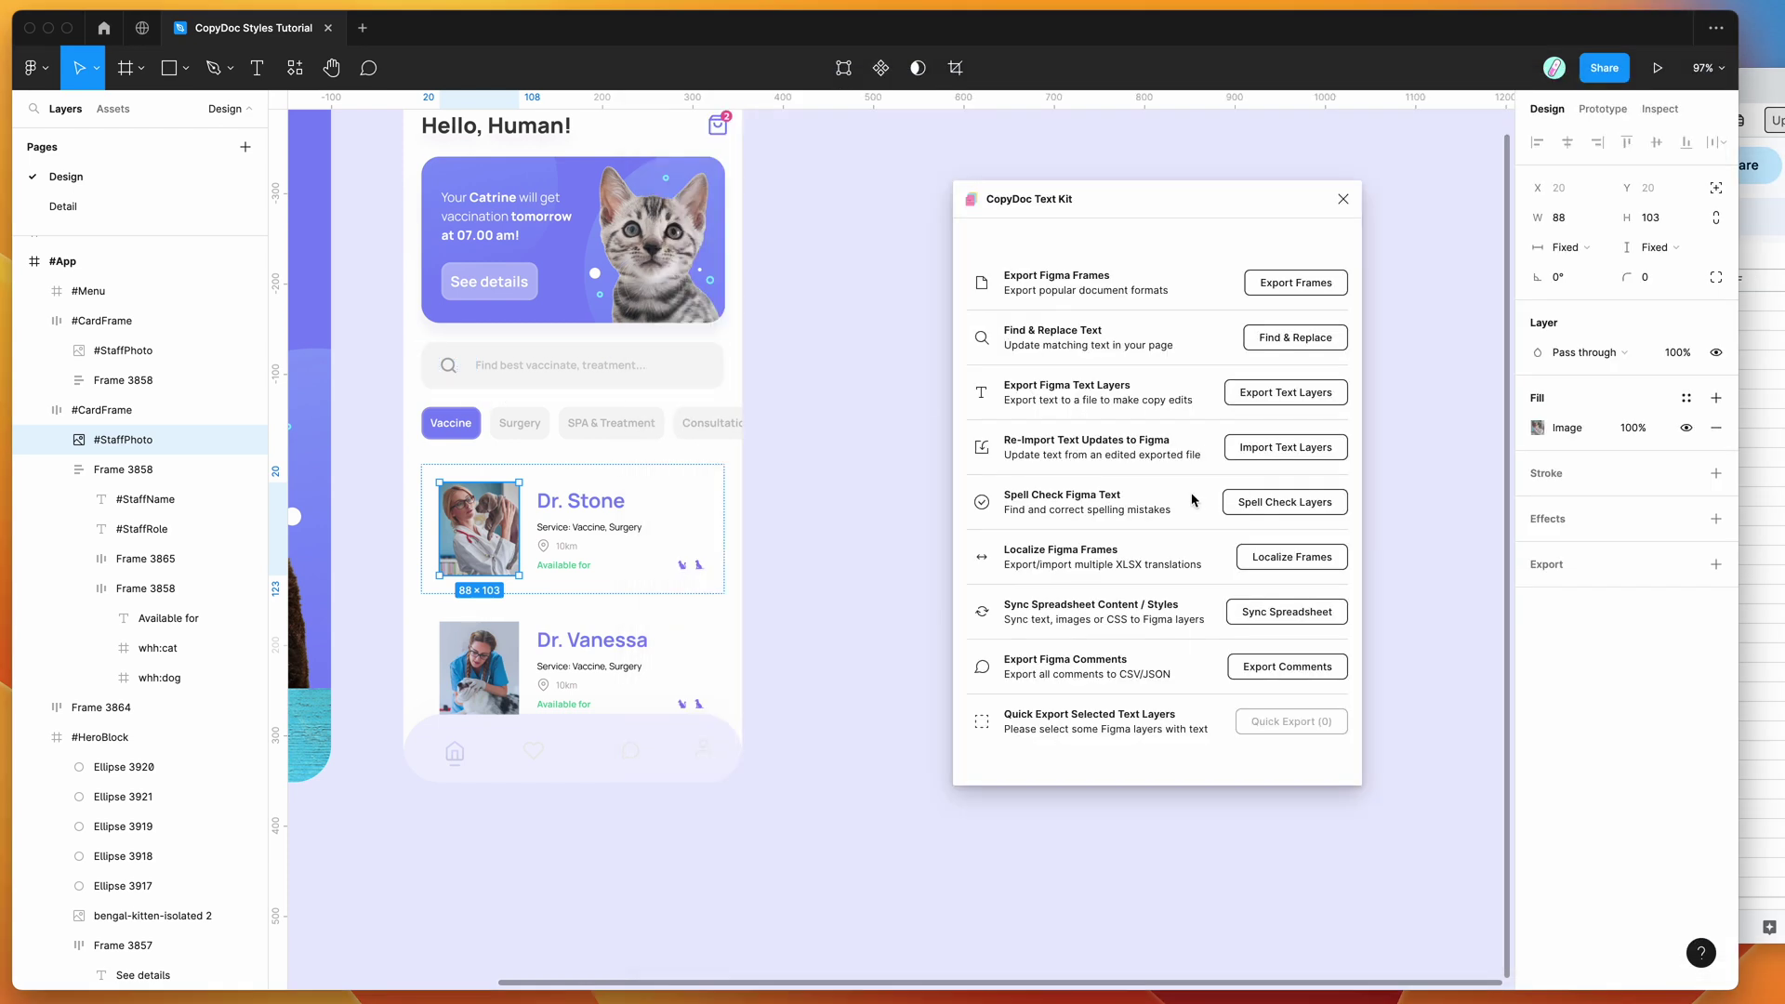
click(1283, 613)
click(1124, 725)
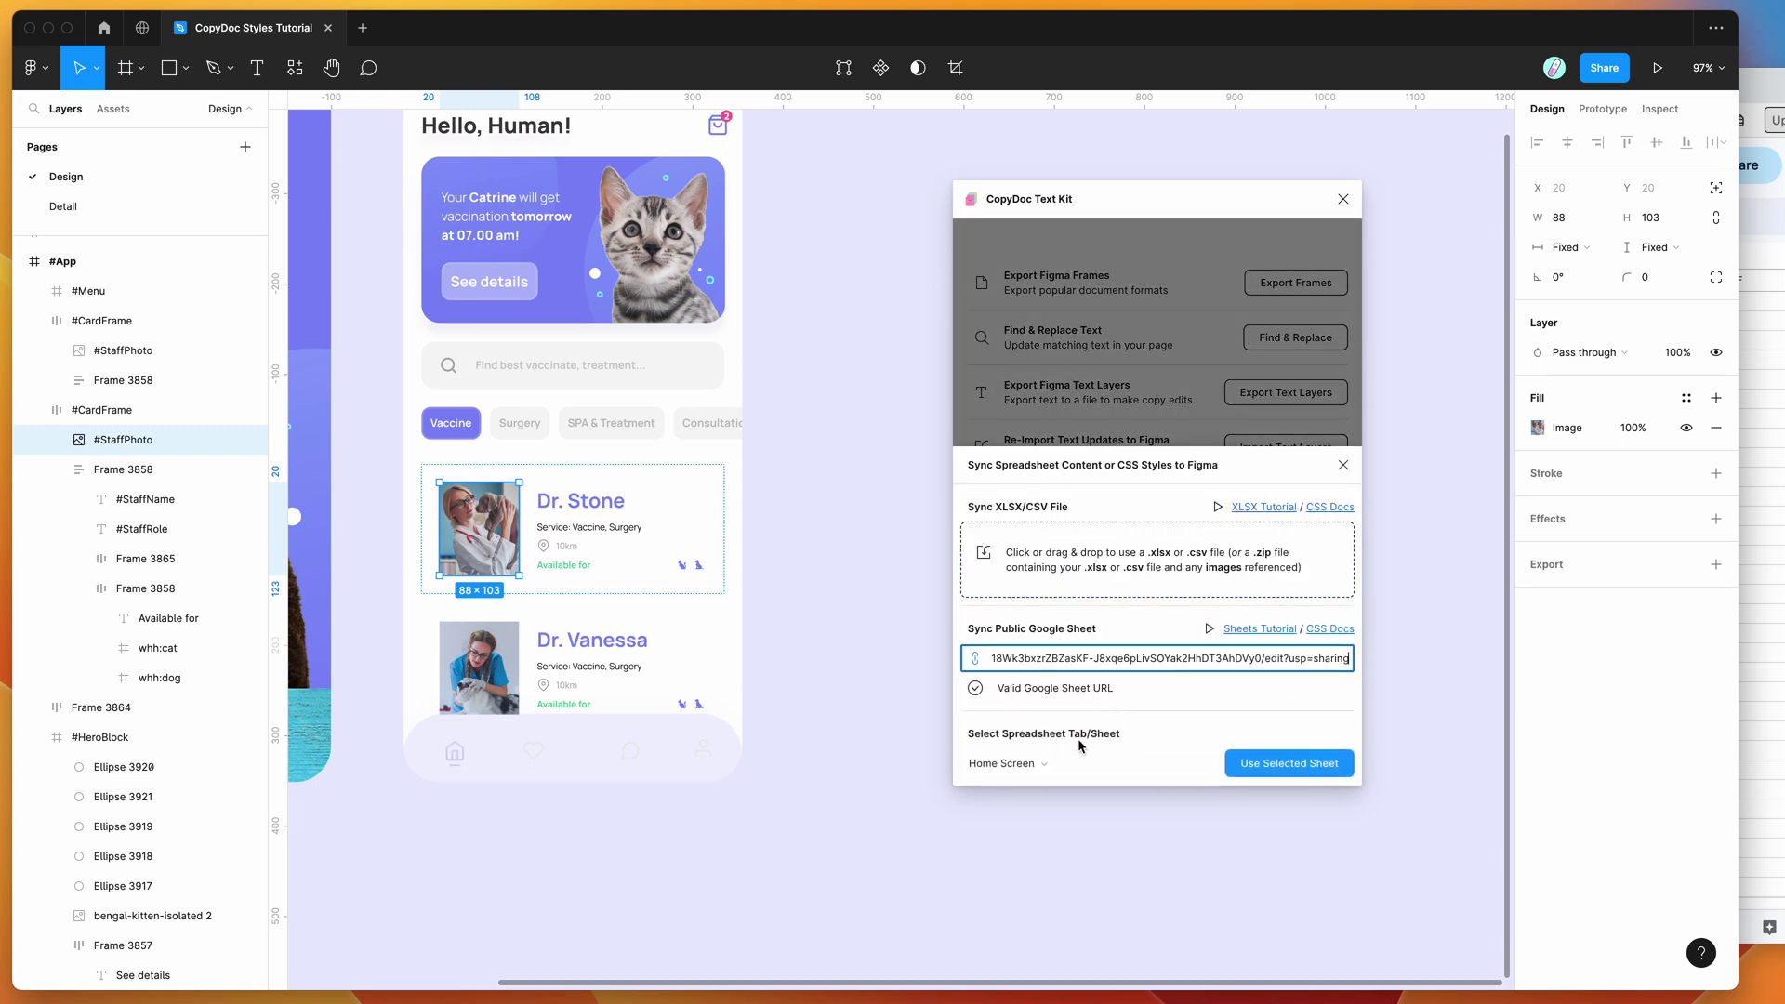
click(1077, 765)
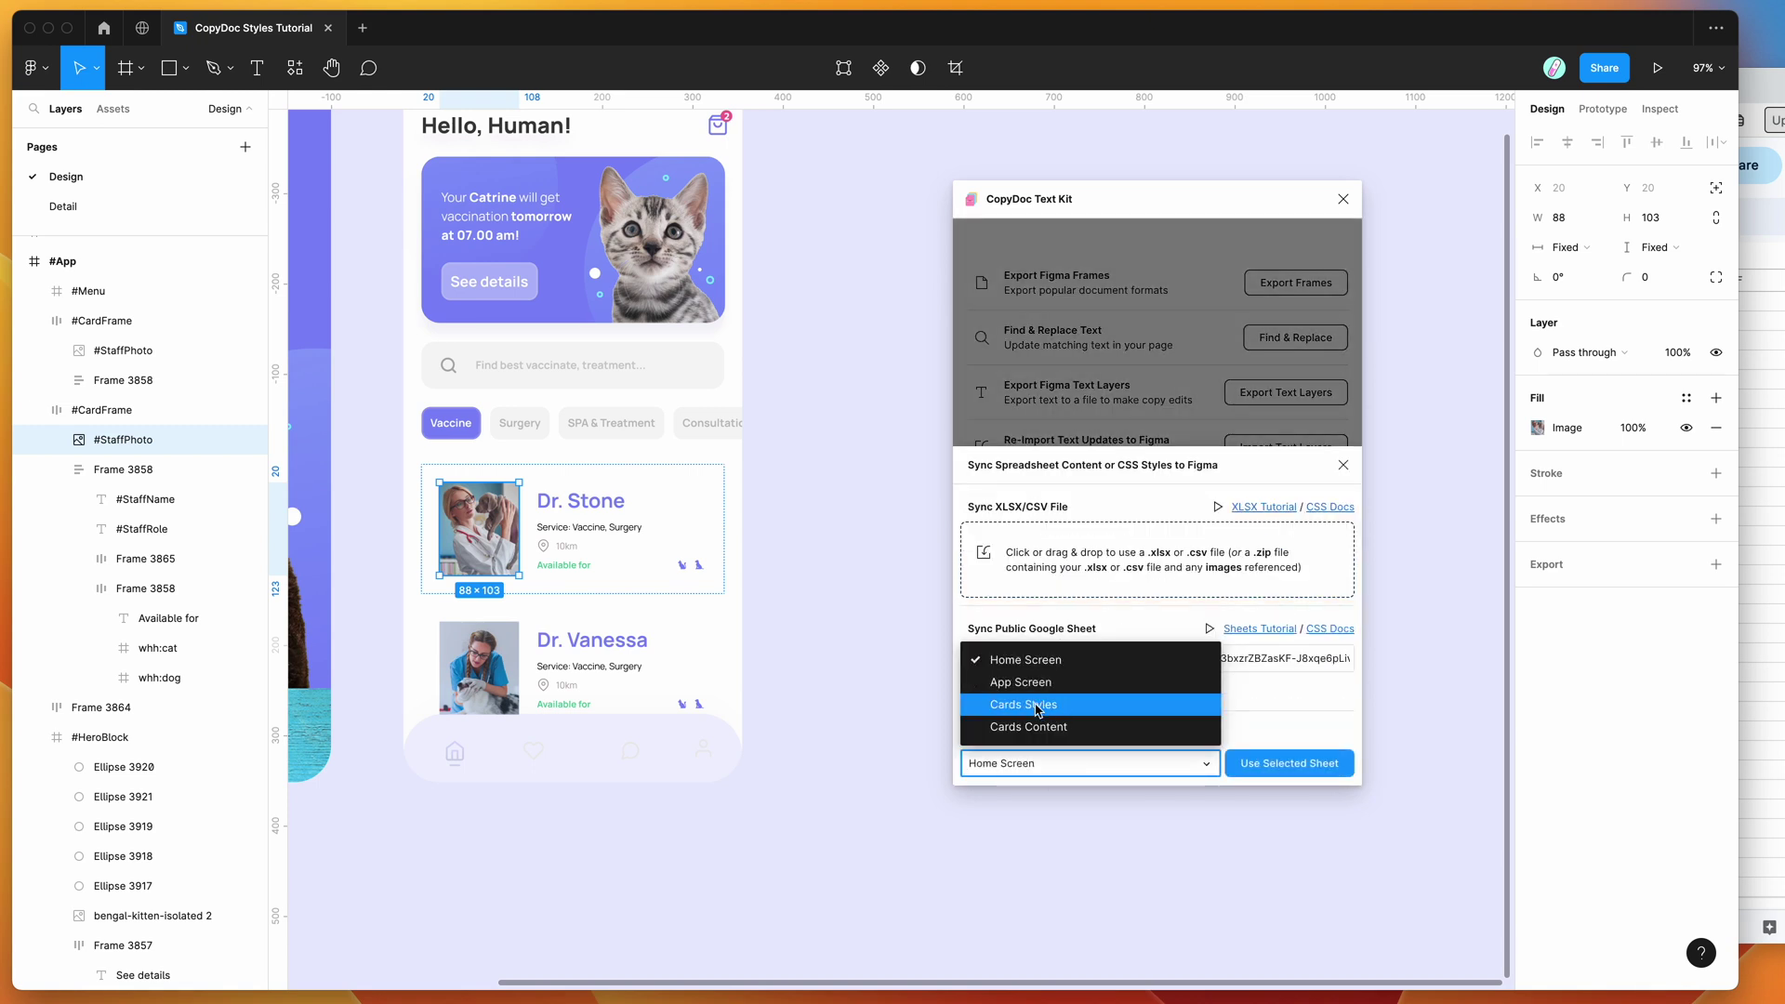
click(1069, 712)
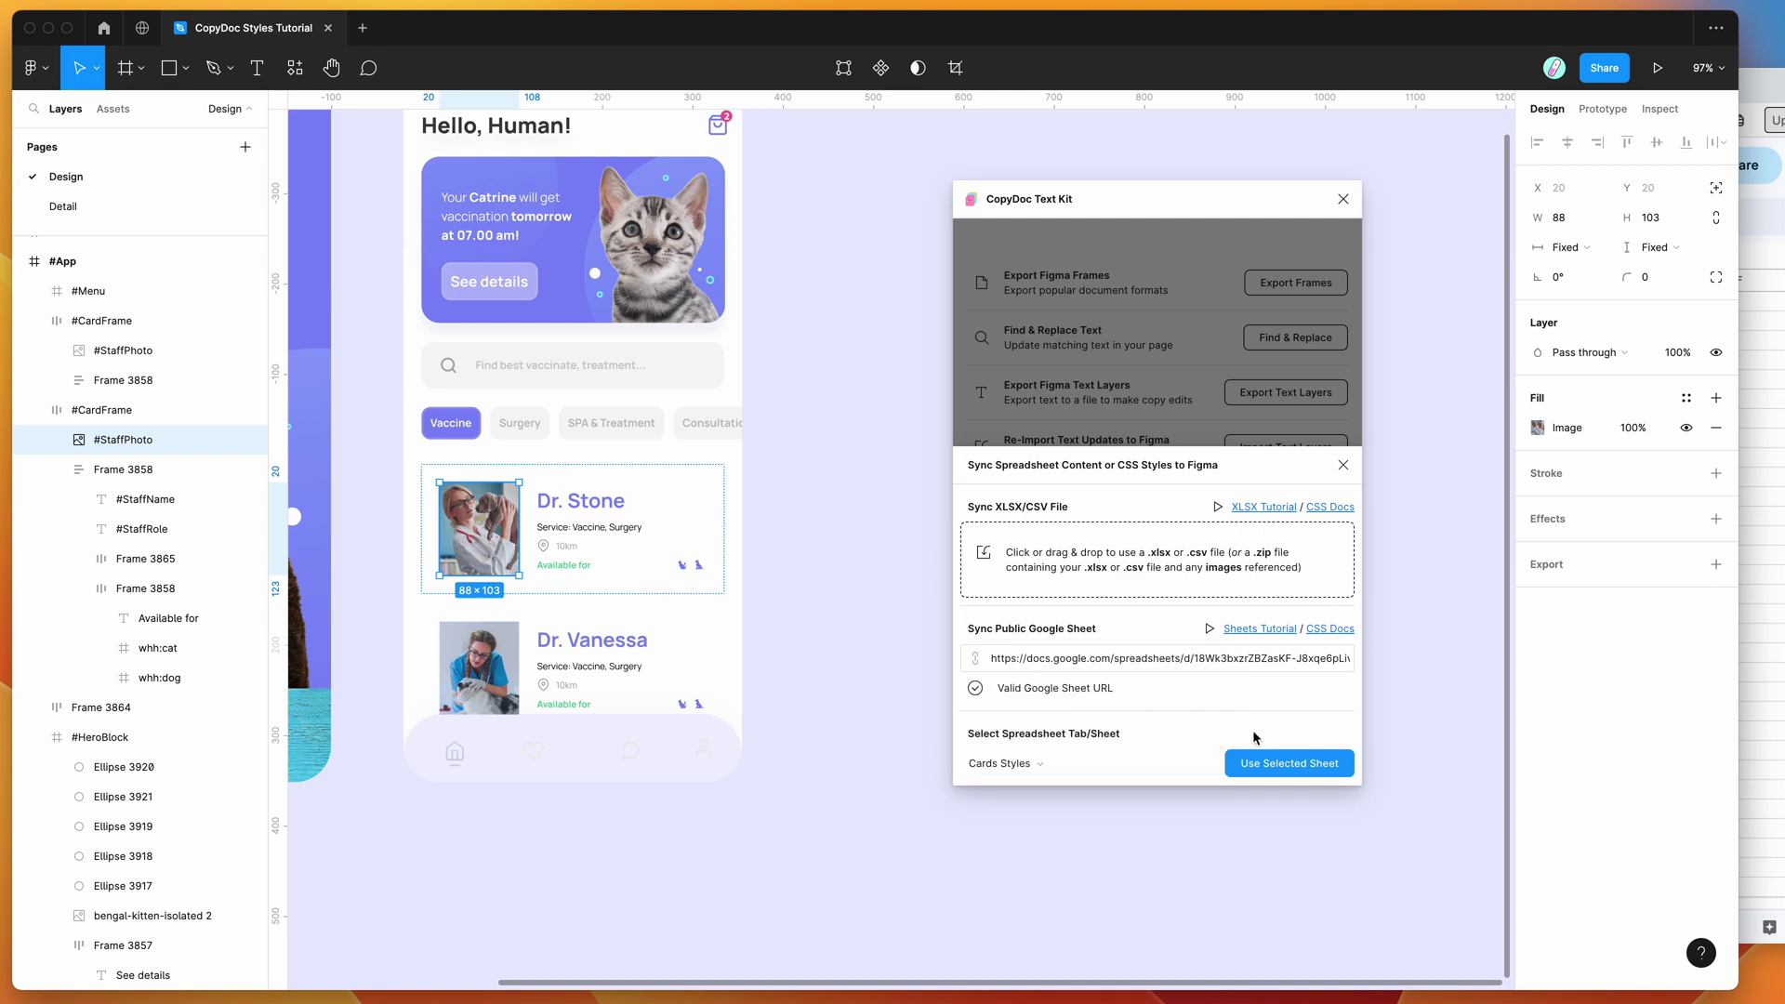
click(1306, 767)
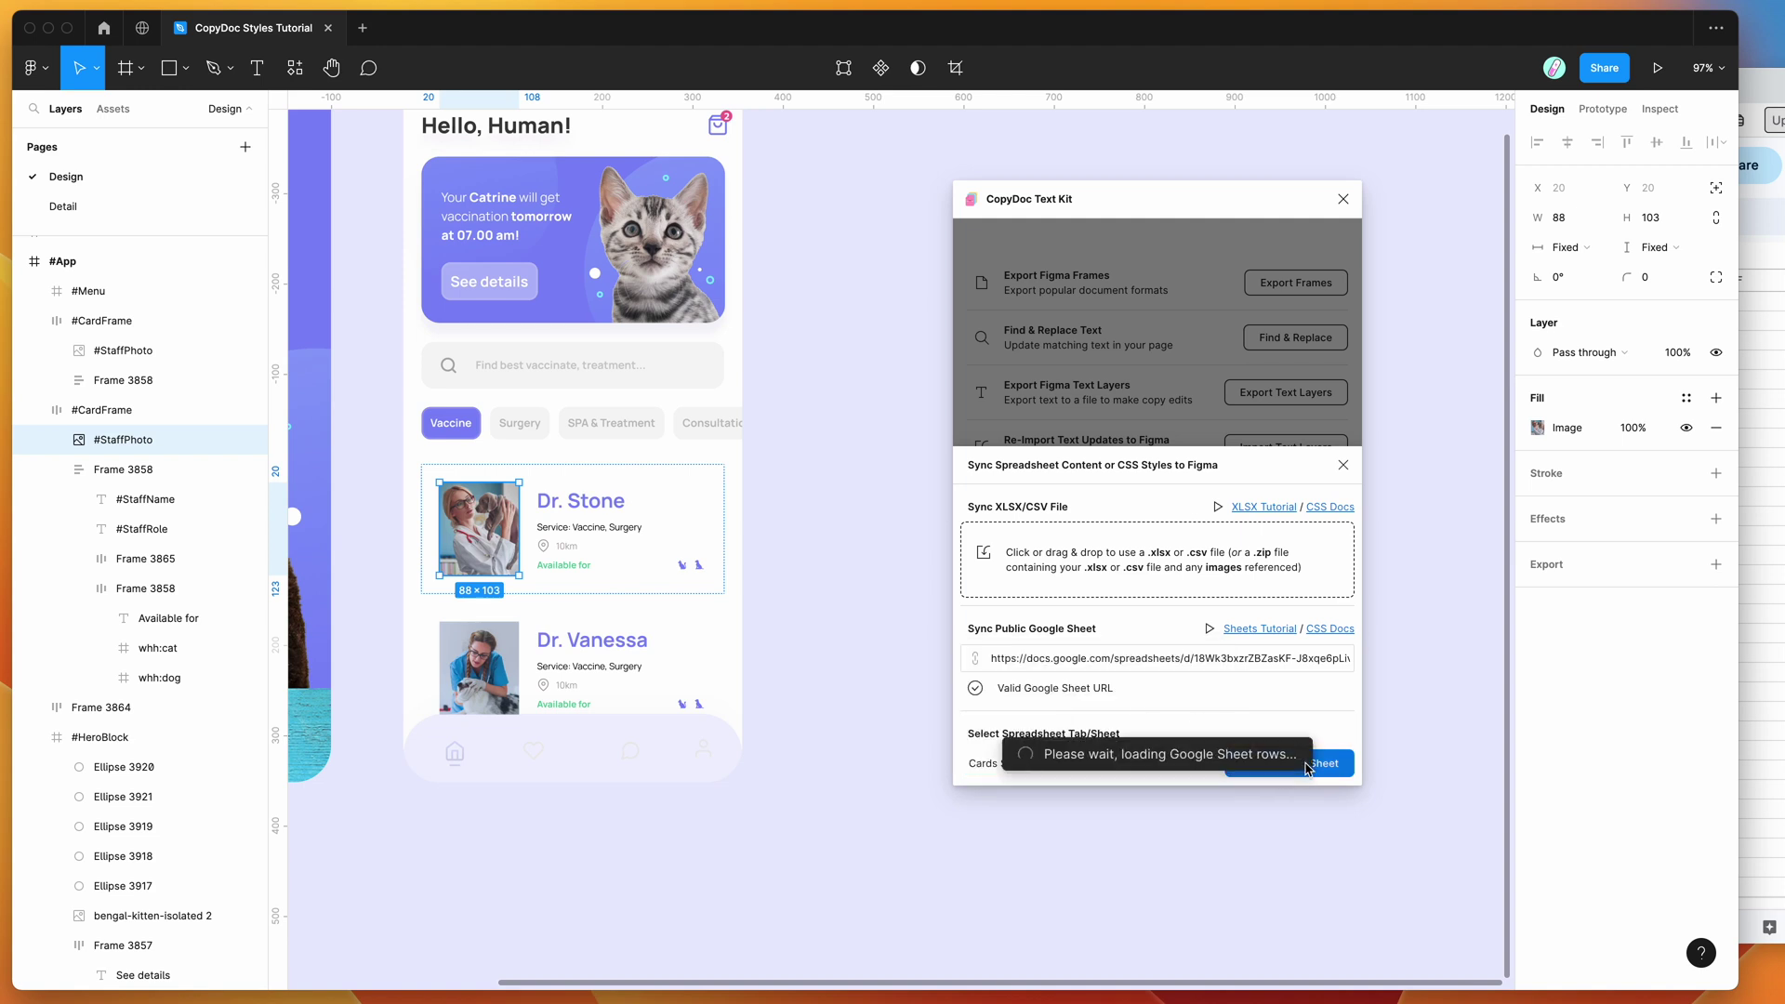
click(812, 539)
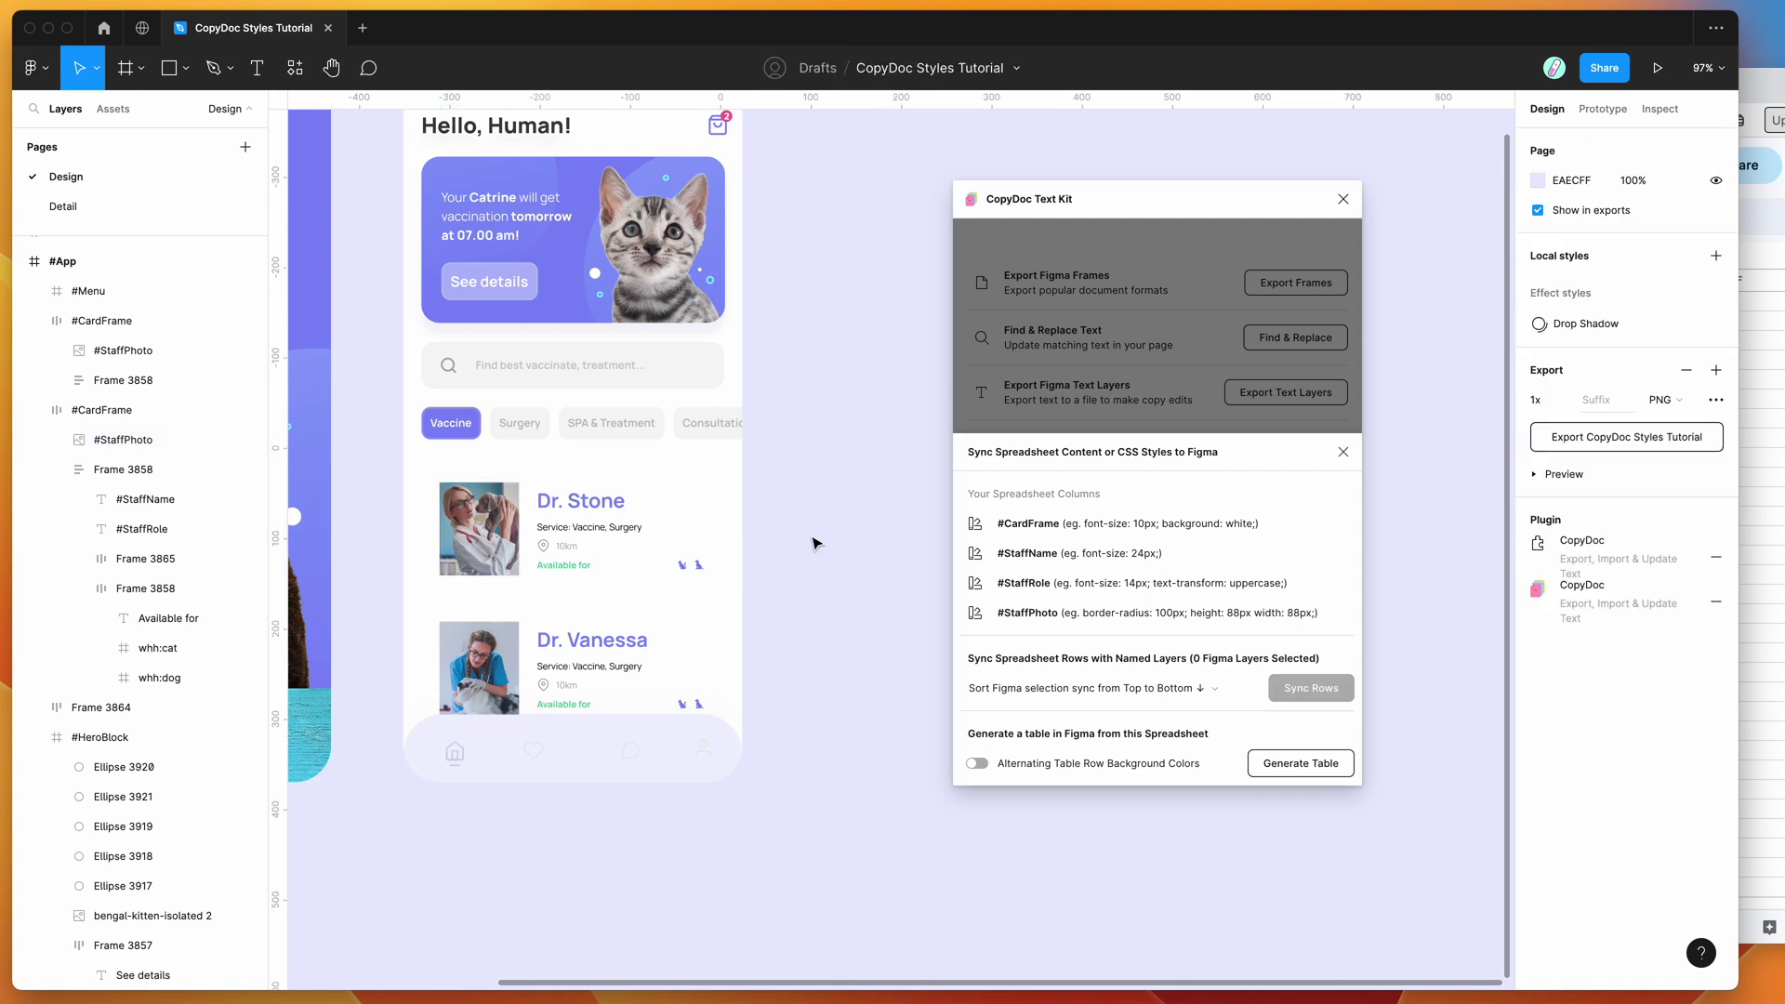
scroll(812, 542, up, 3)
click(437, 156)
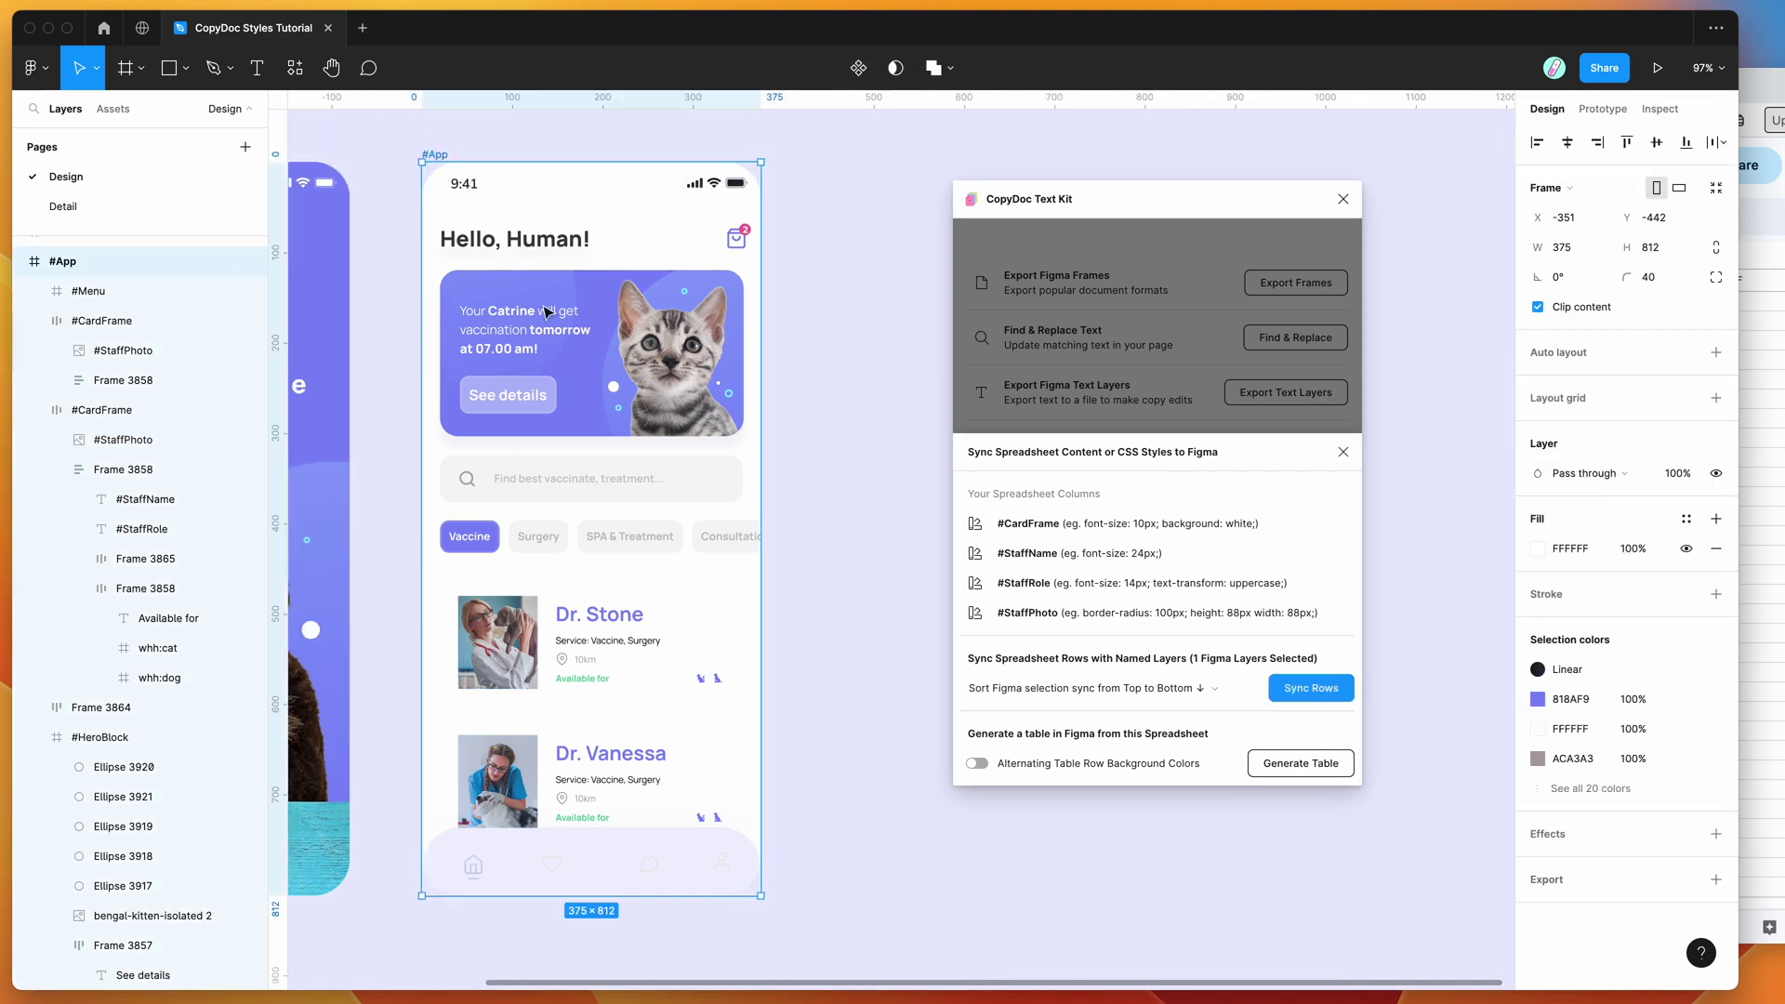
scroll(513, 251, down, 3)
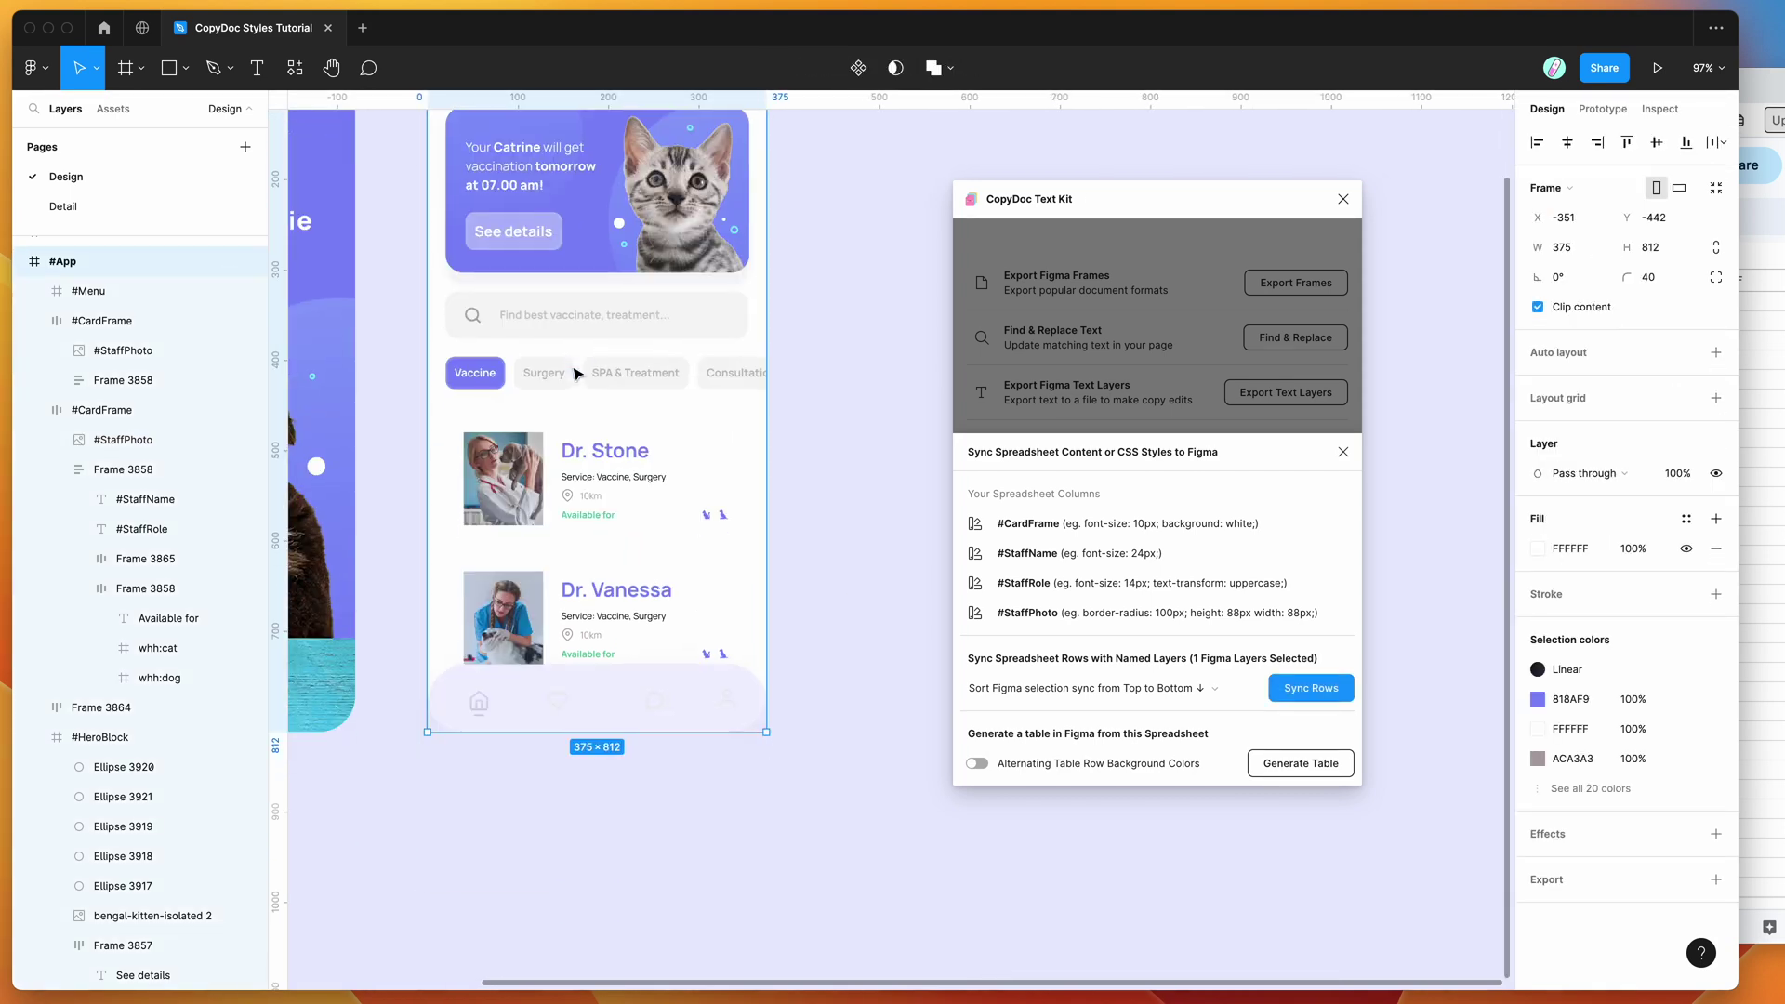
click(699, 434)
shift+click(703, 587)
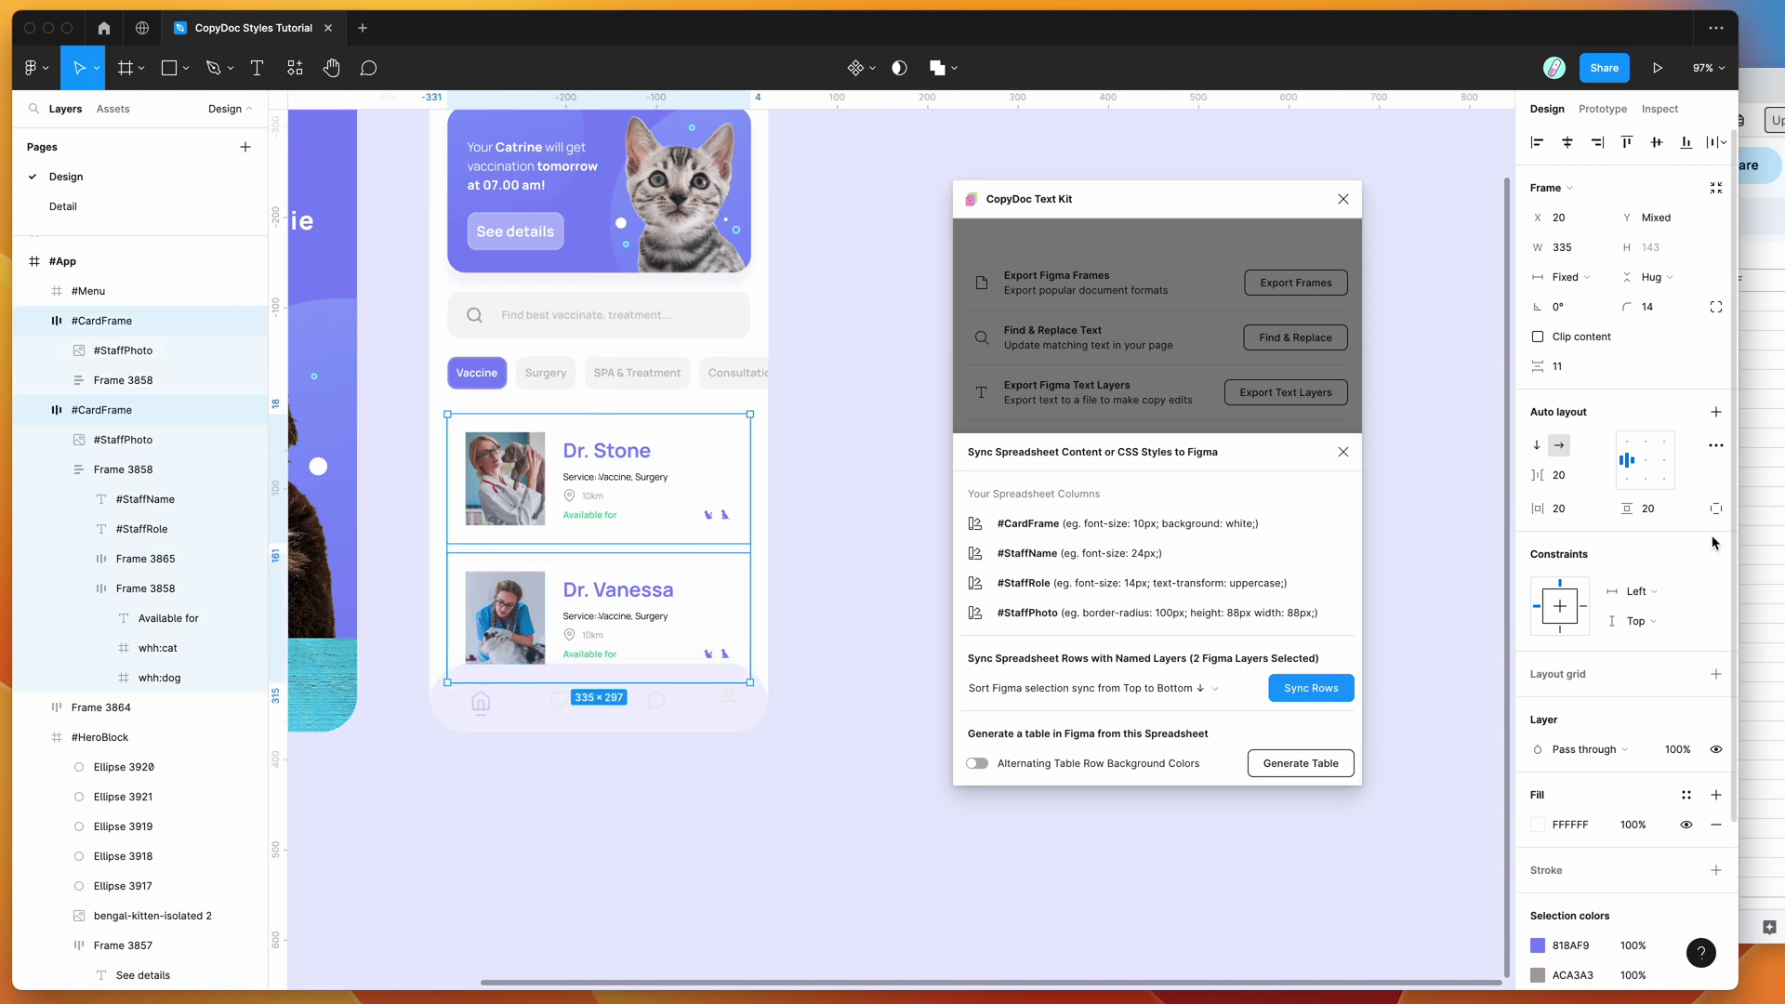
click(1752, 544)
click(681, 320)
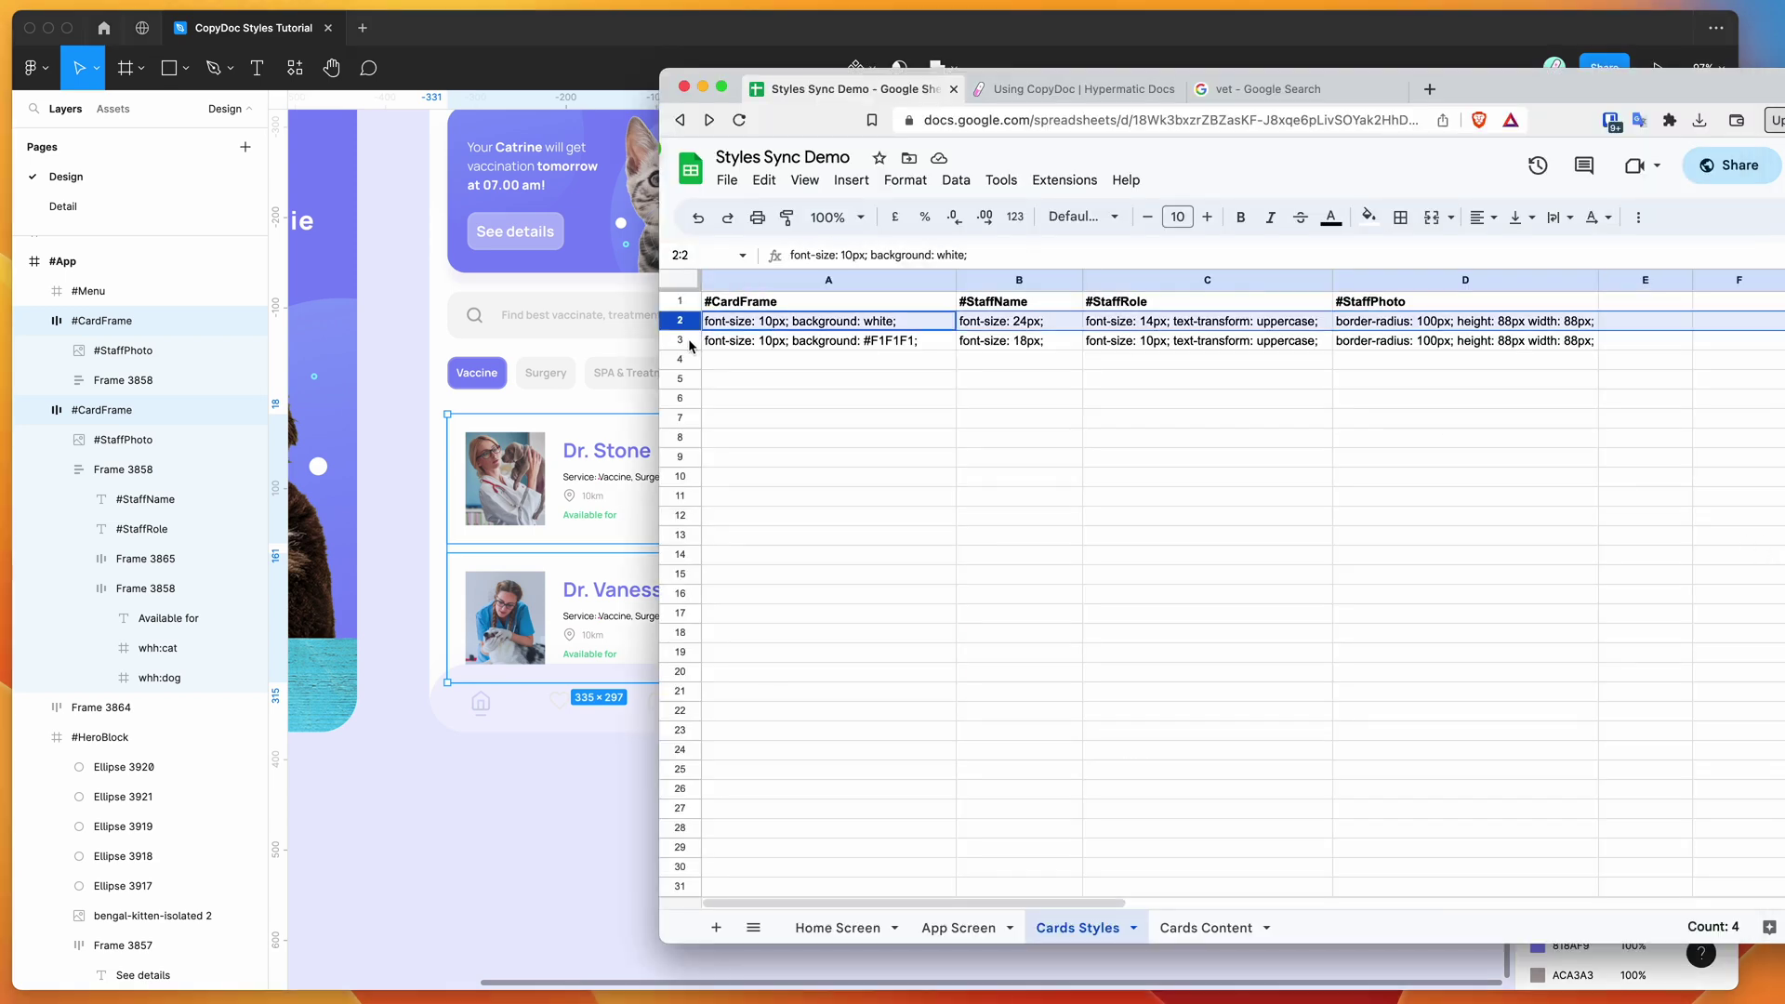
click(682, 340)
click(682, 326)
click(682, 338)
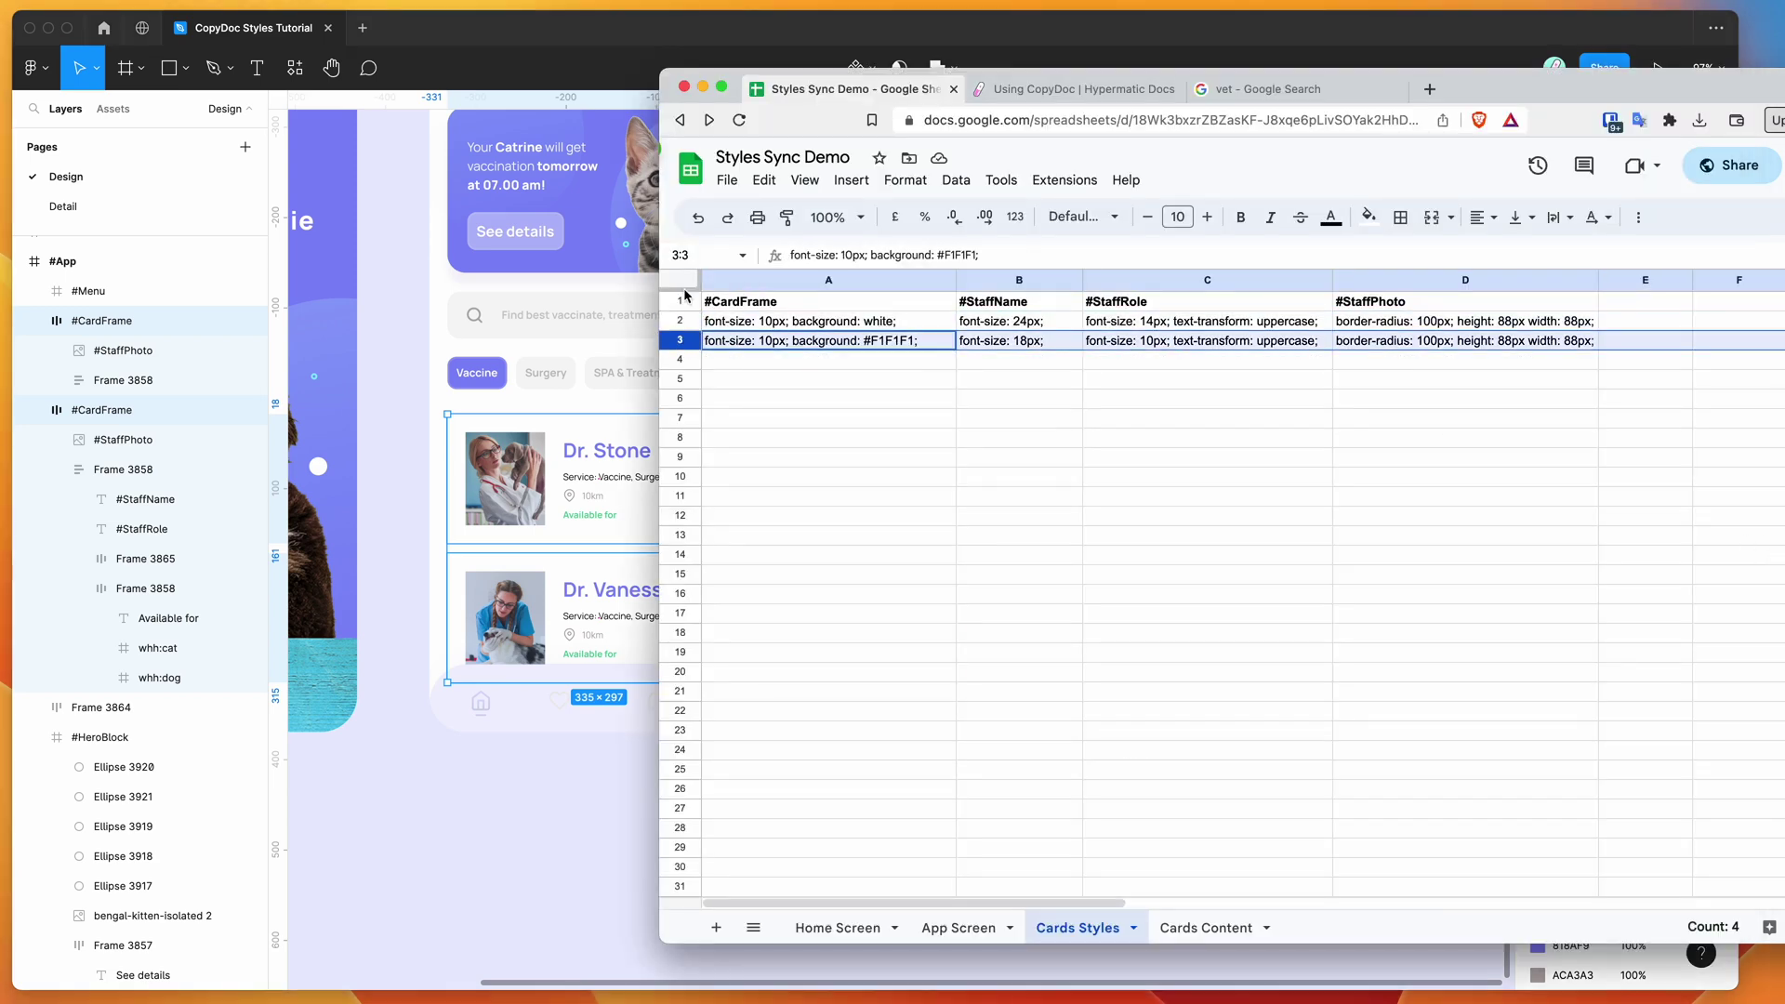
click(699, 33)
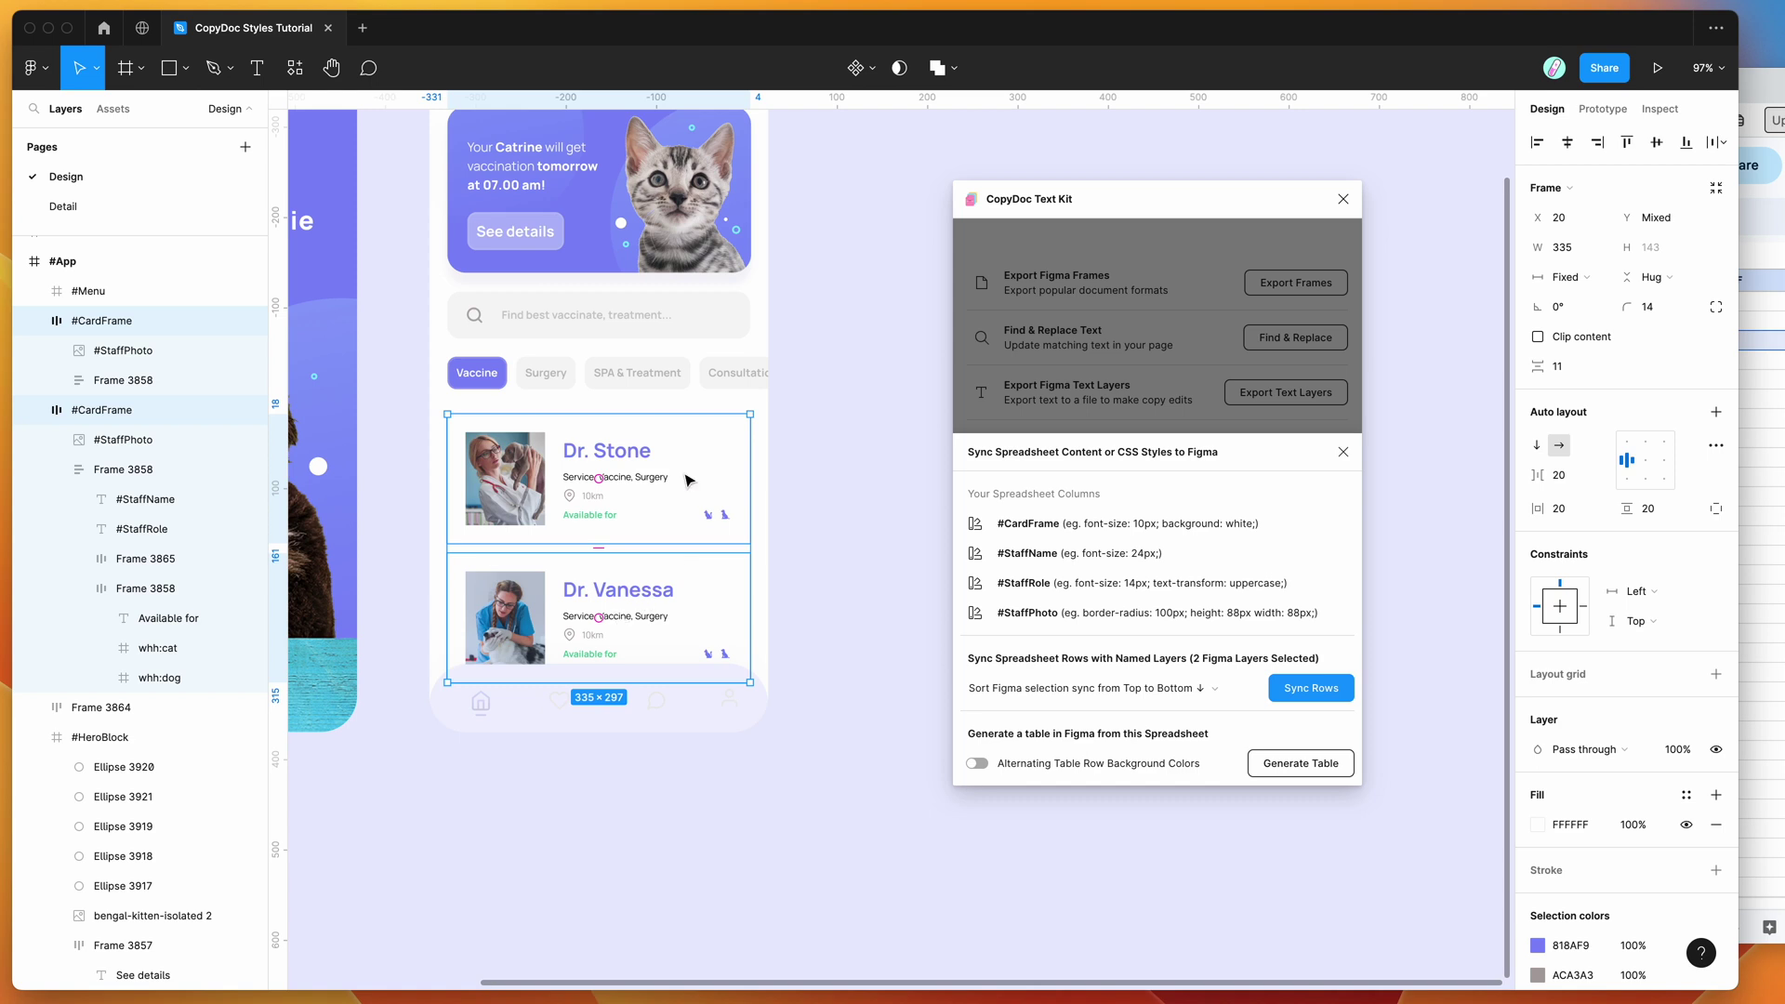
click(1762, 534)
click(679, 321)
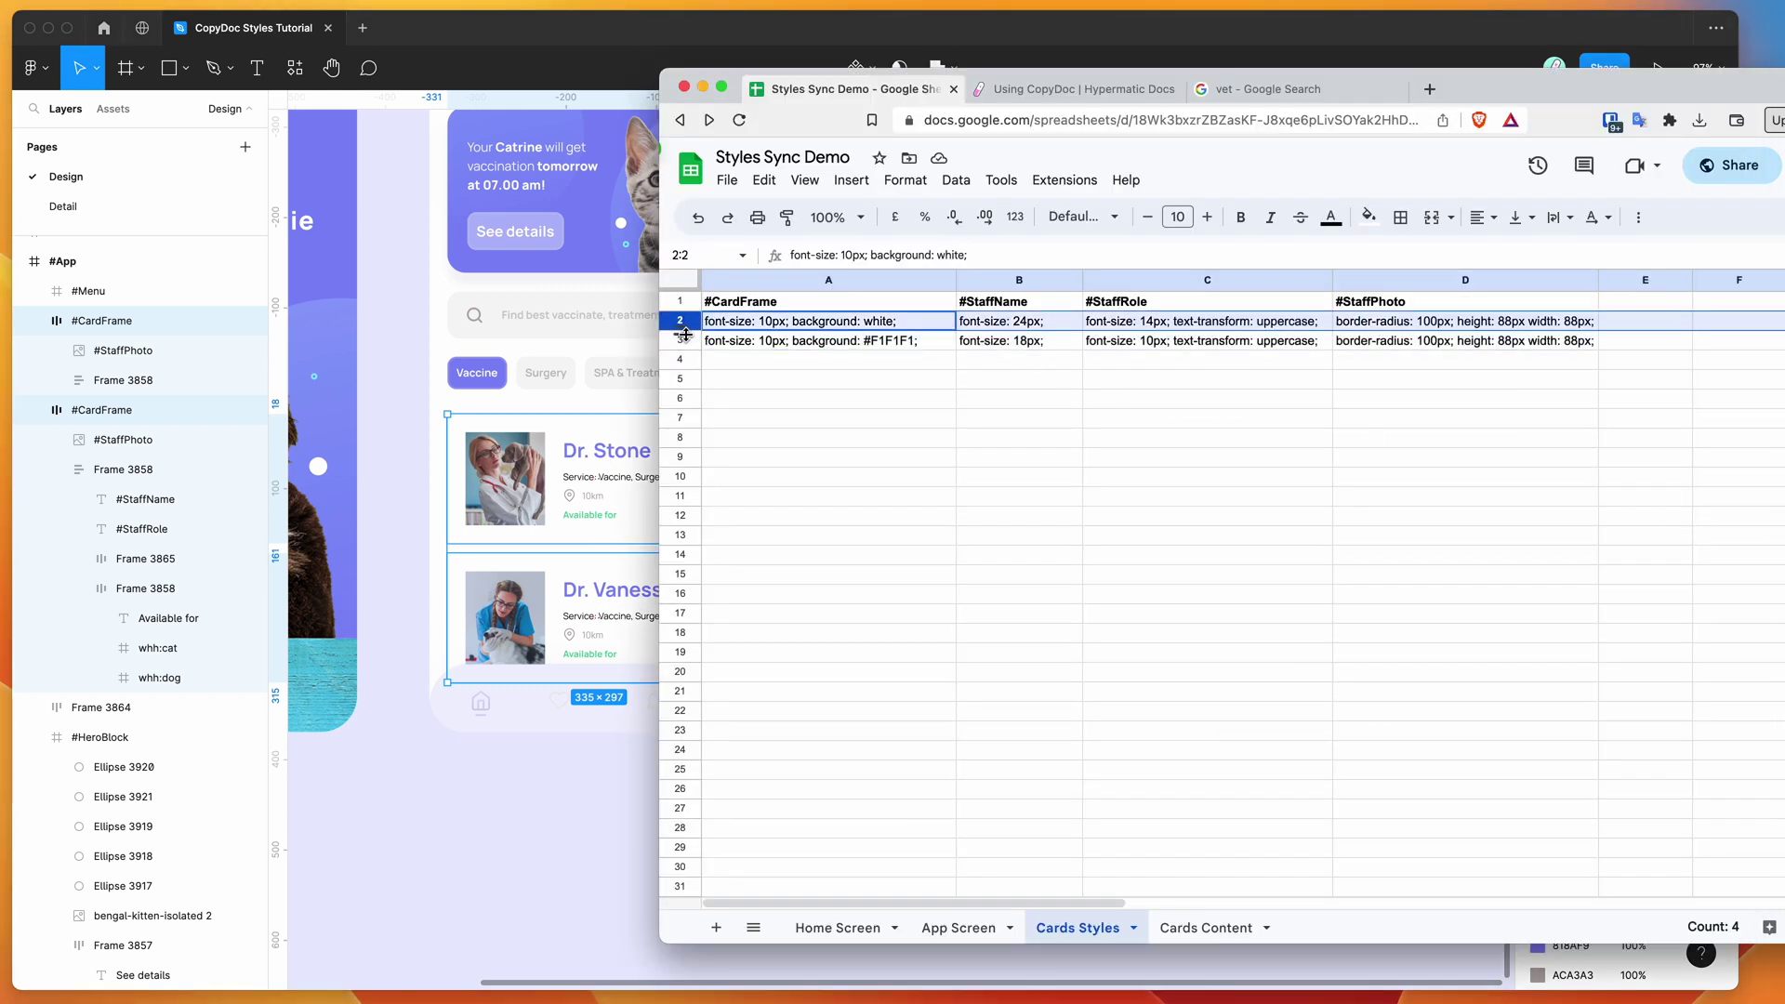
click(682, 340)
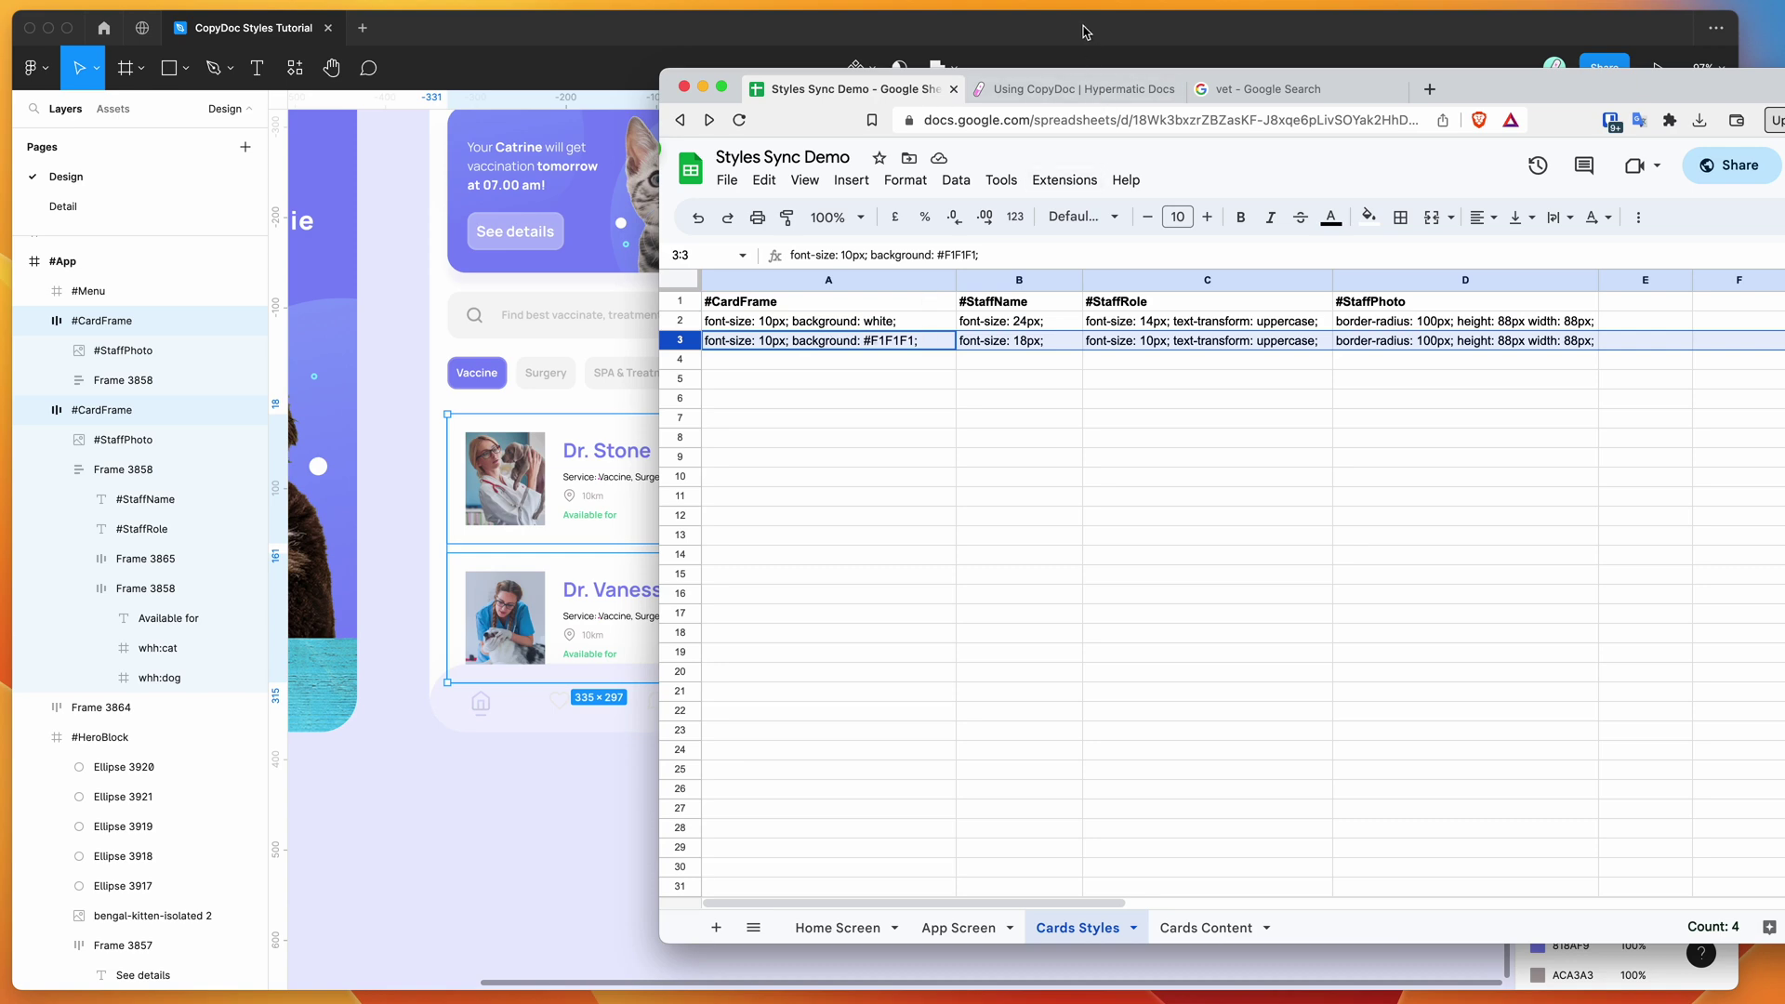
click(1084, 31)
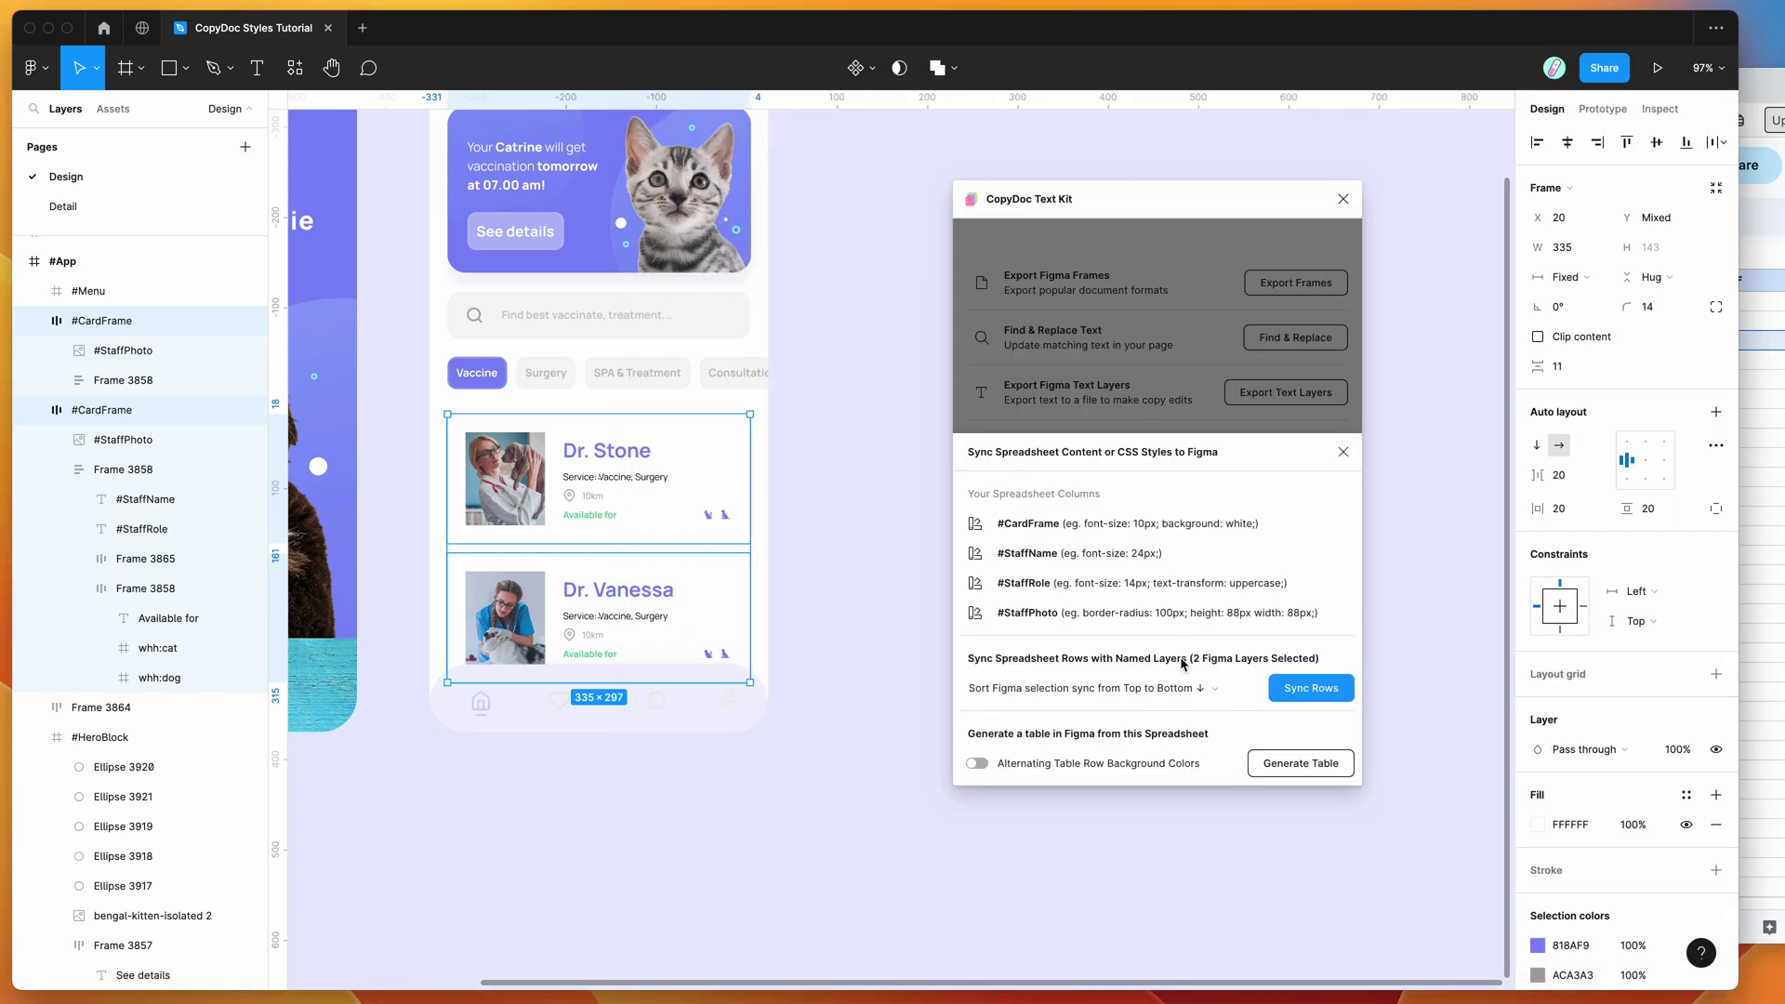
click(1304, 696)
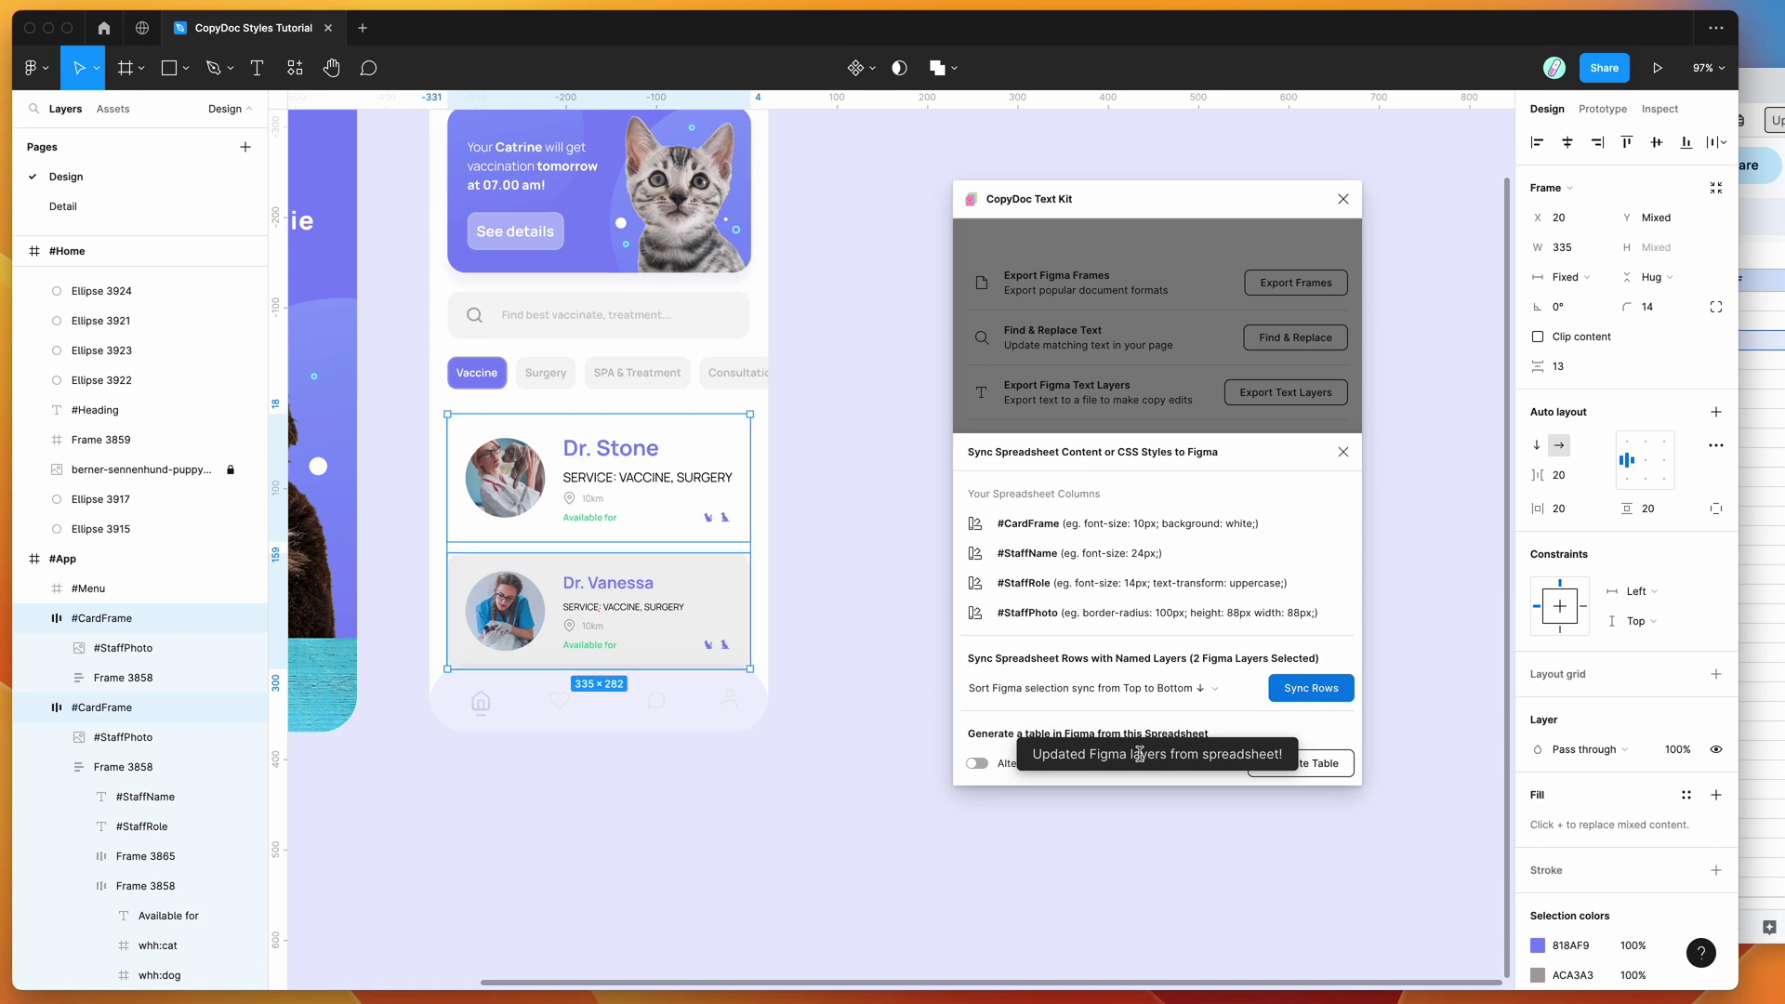
Step: Look over the style spreadsheet and the restyled staff cards in Figma
scroll(805, 562, up, 3)
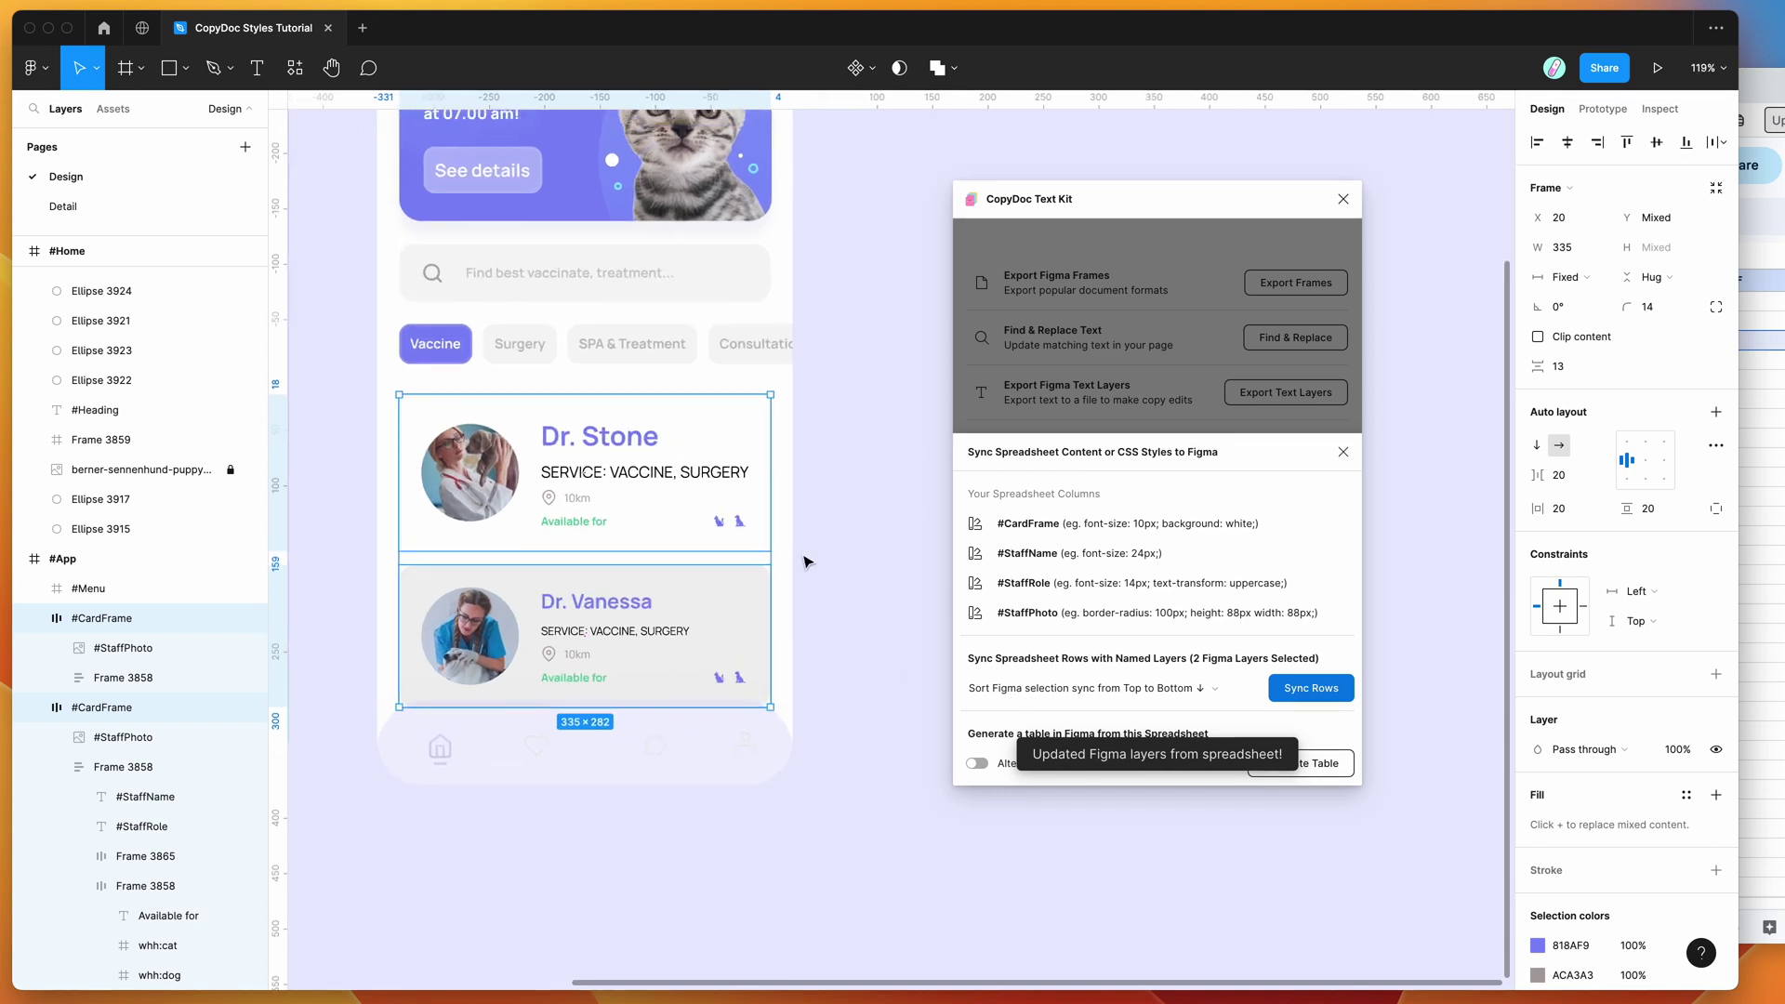
click(1759, 418)
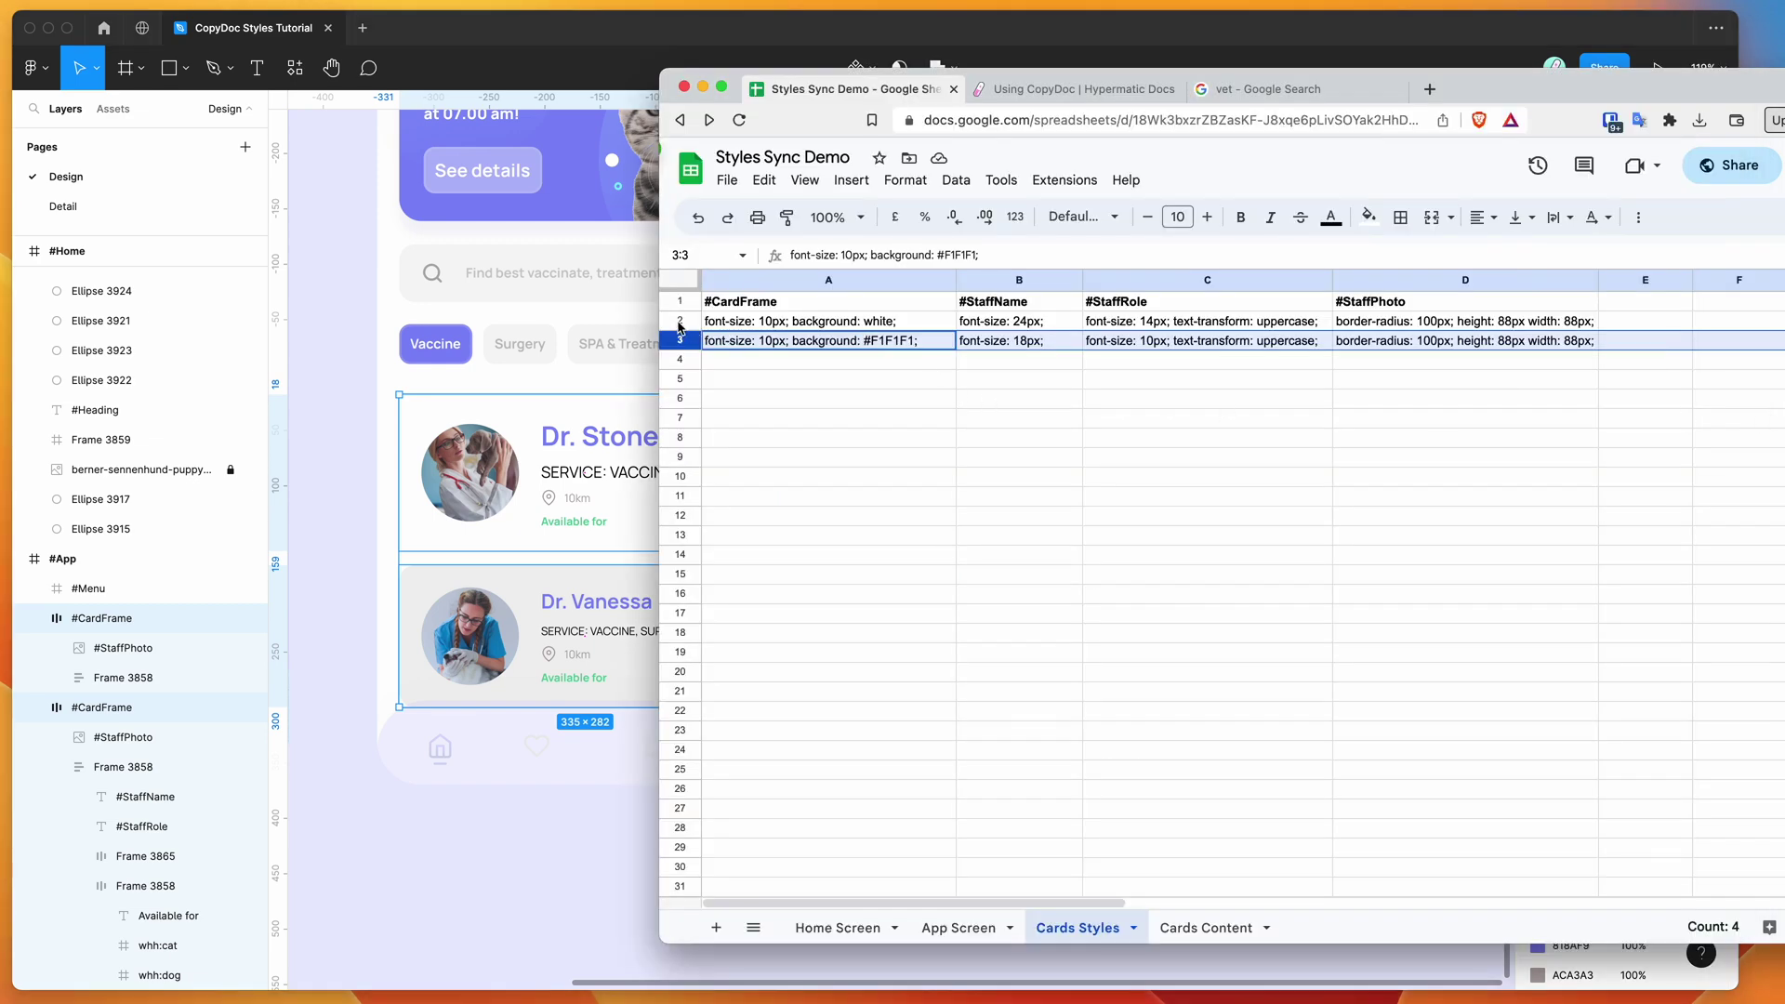
scroll(591, 479, down, 1)
click(588, 454)
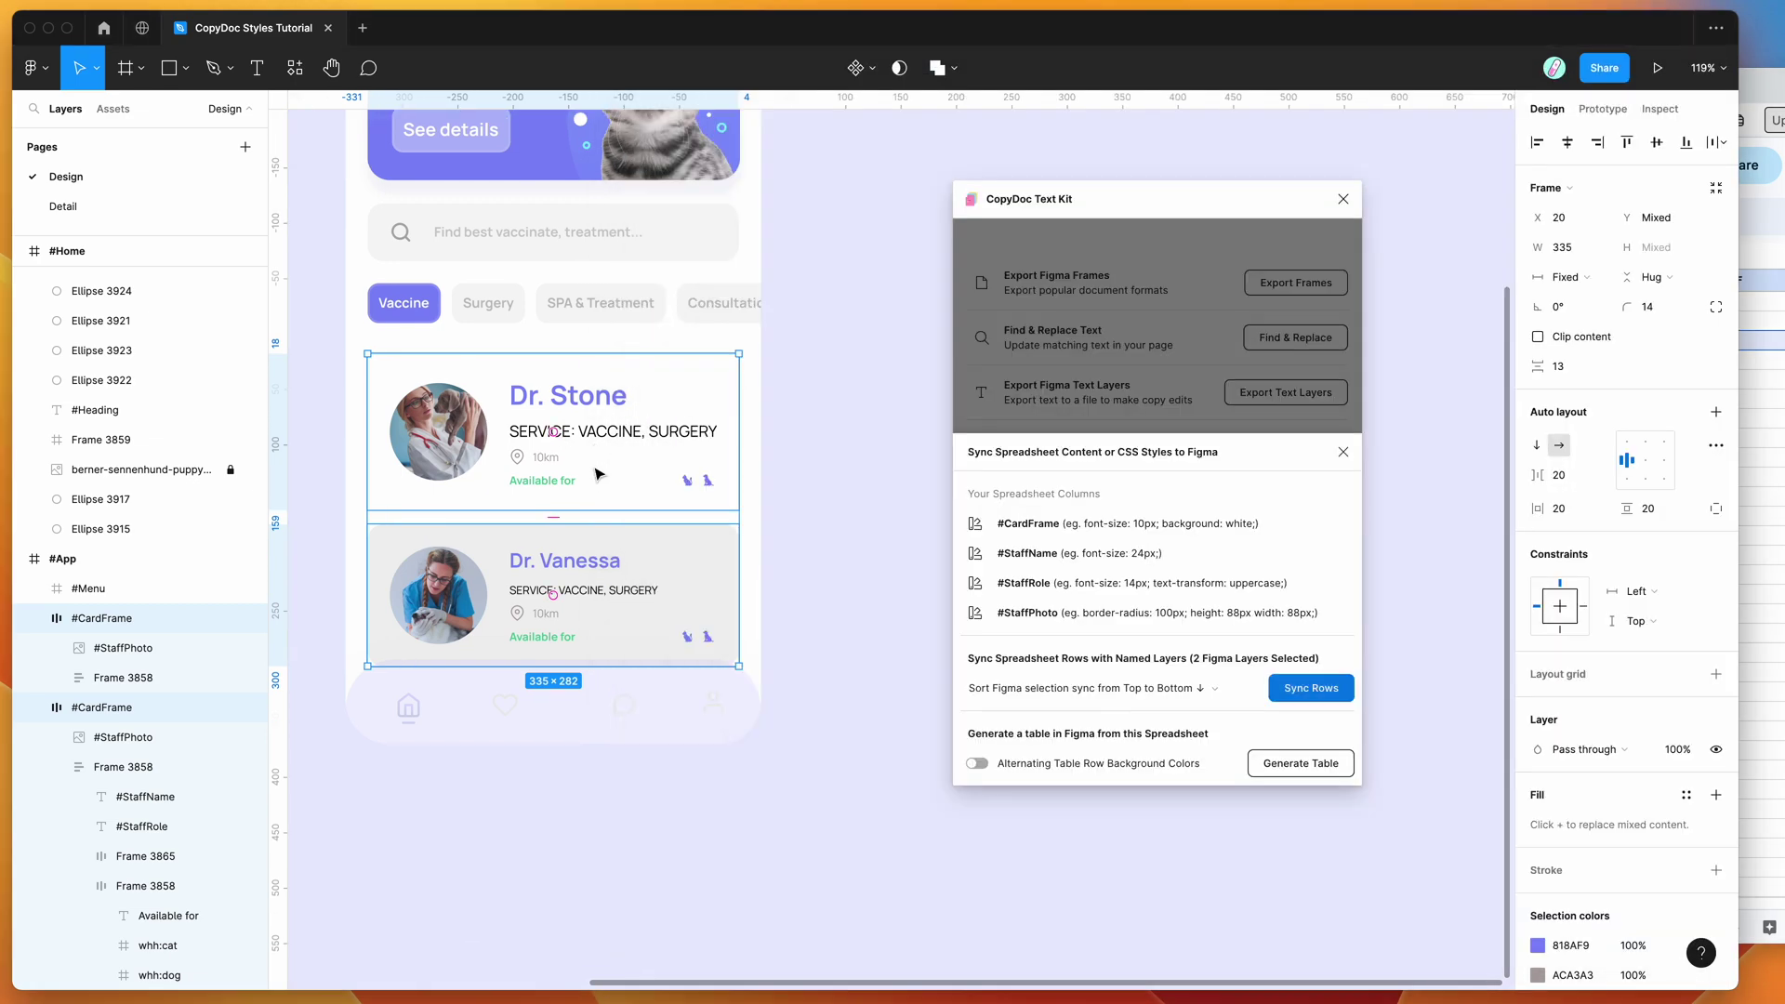
scroll(595, 569, down, 3)
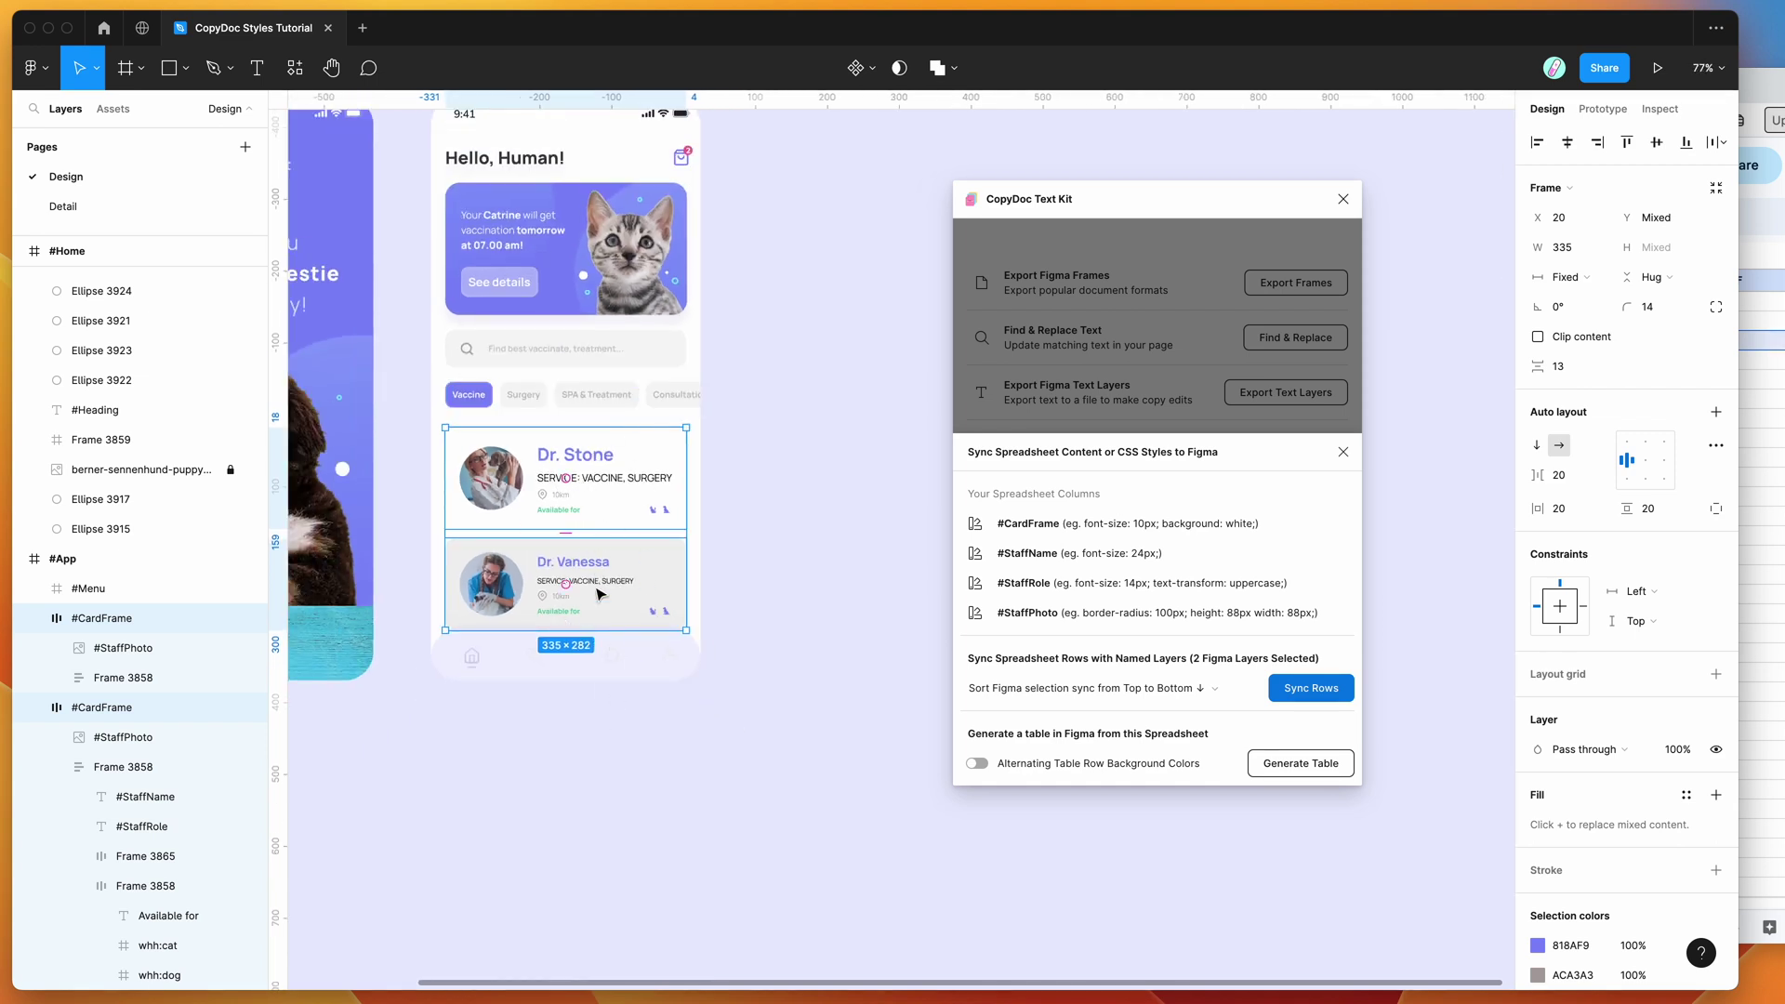
Step: Step through the empty rows below the card styles in the sheet
key(super+Tab)
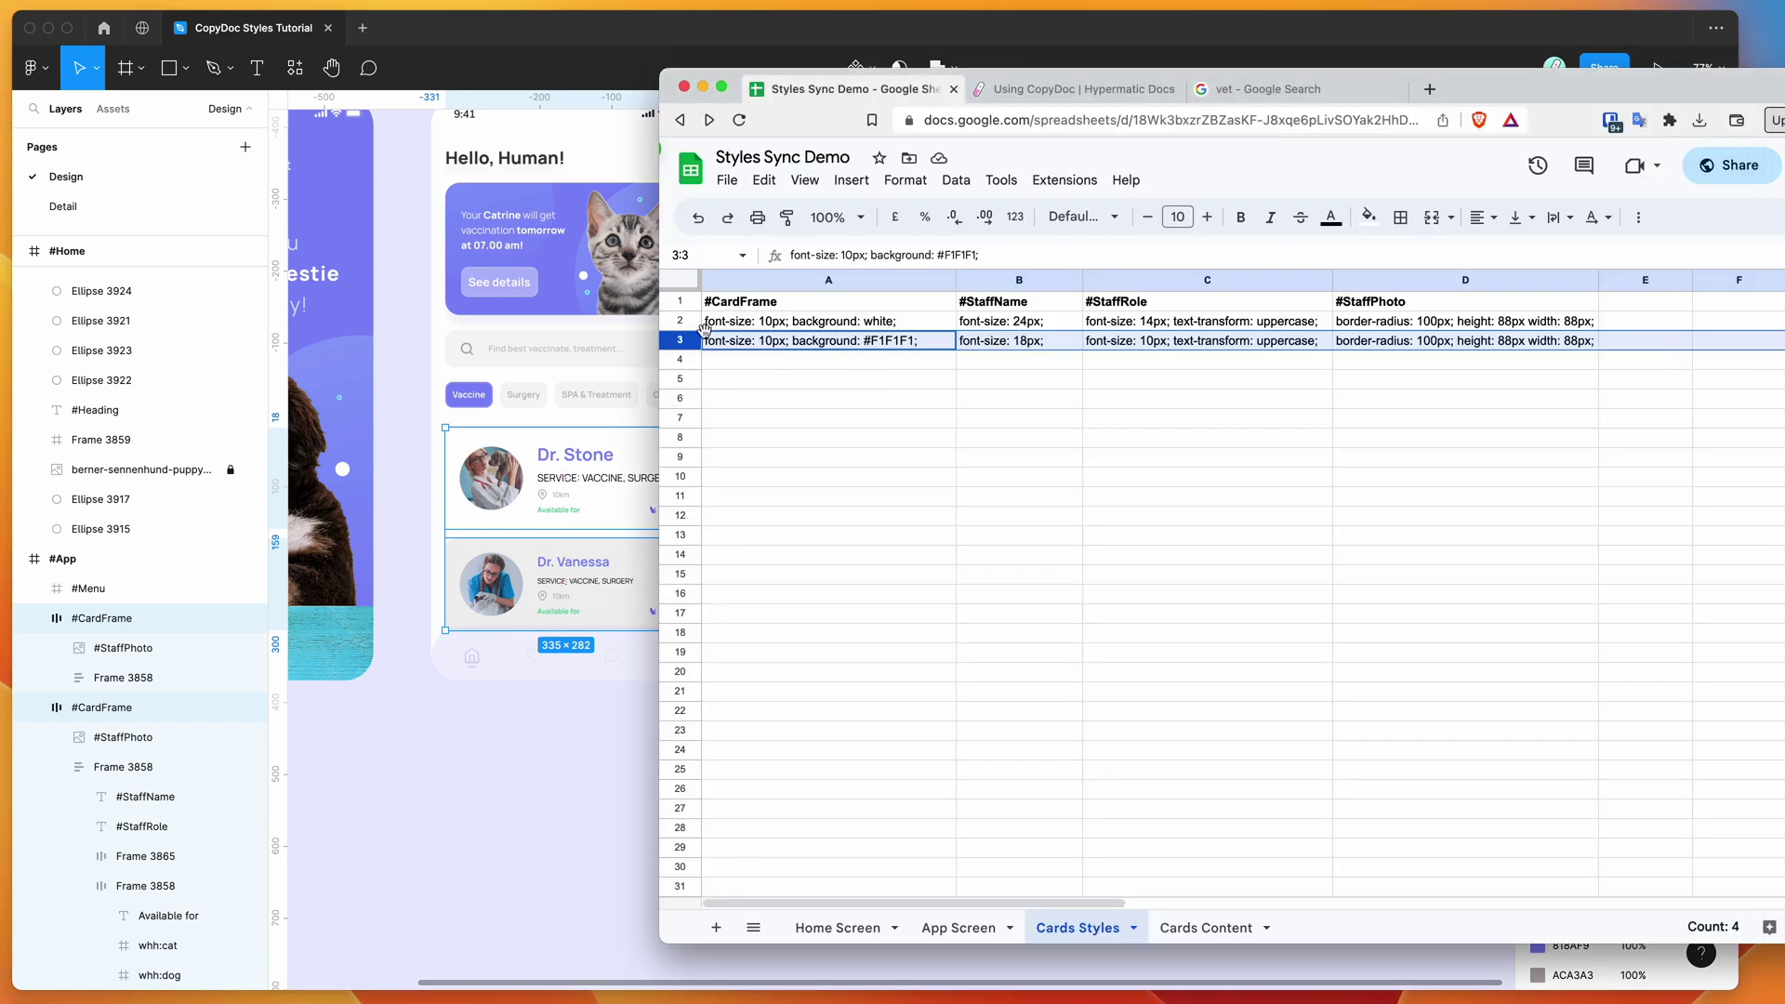
click(680, 321)
drag(758, 359, 777, 626)
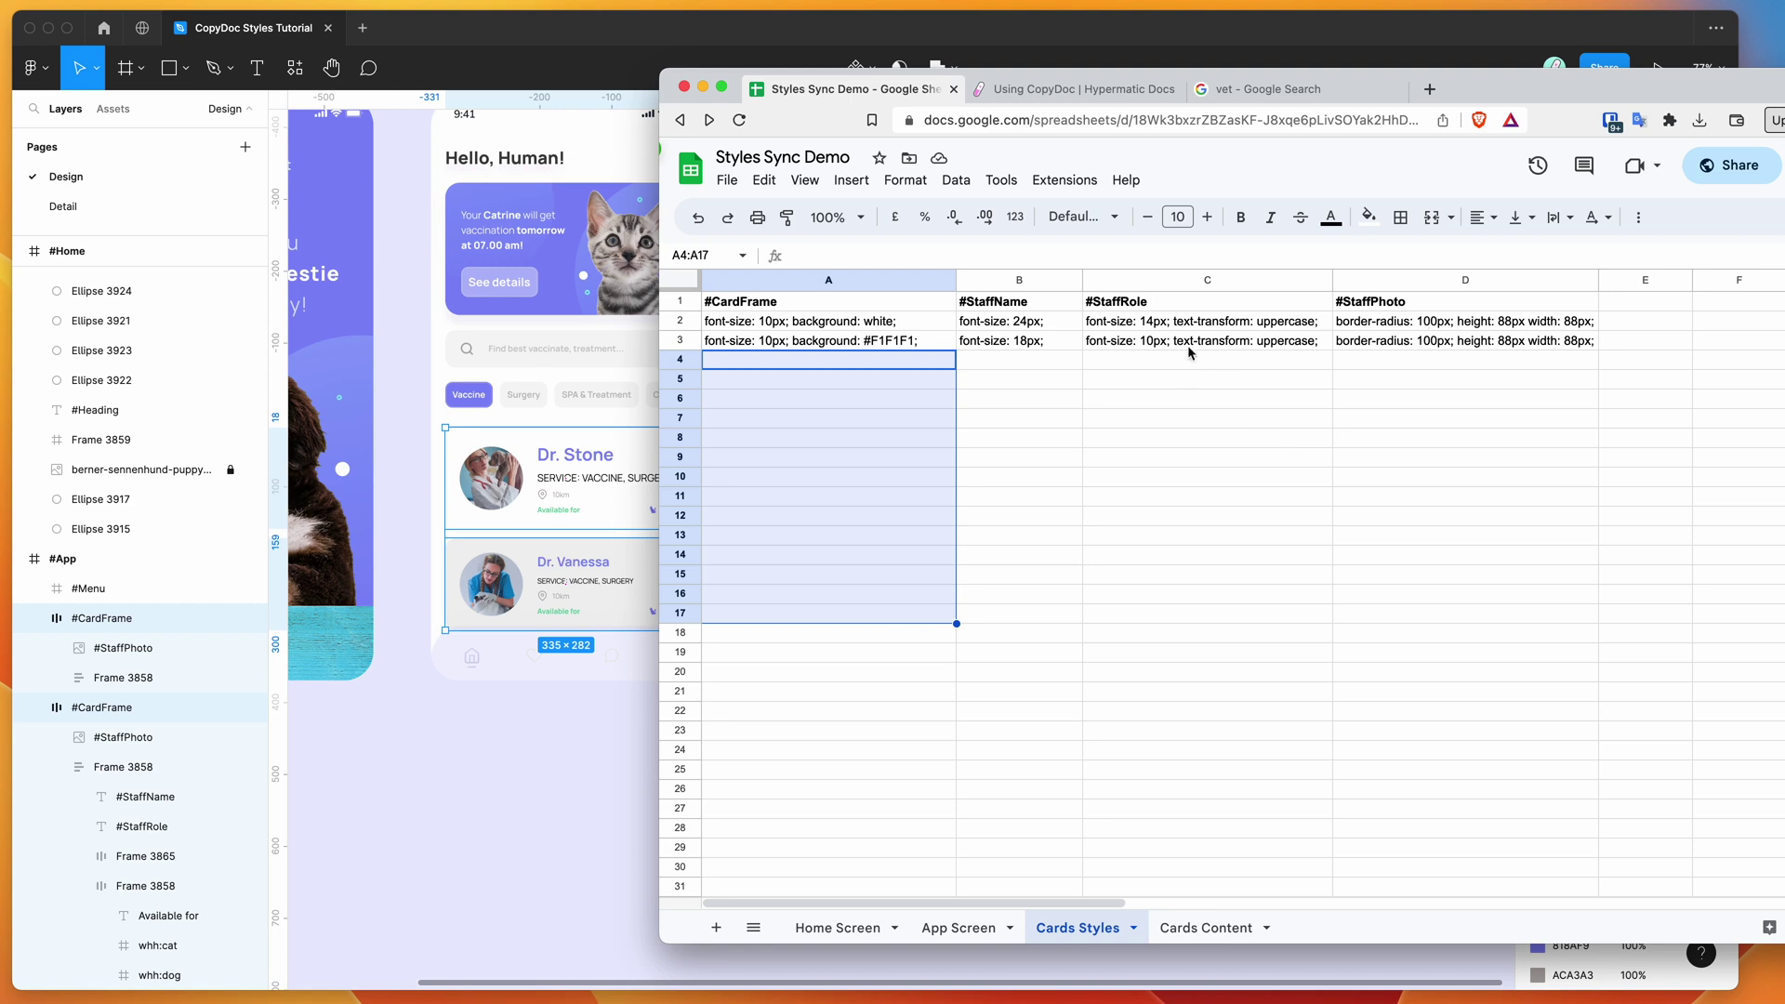
click(1051, 369)
click(807, 368)
click(685, 367)
click(682, 378)
click(681, 398)
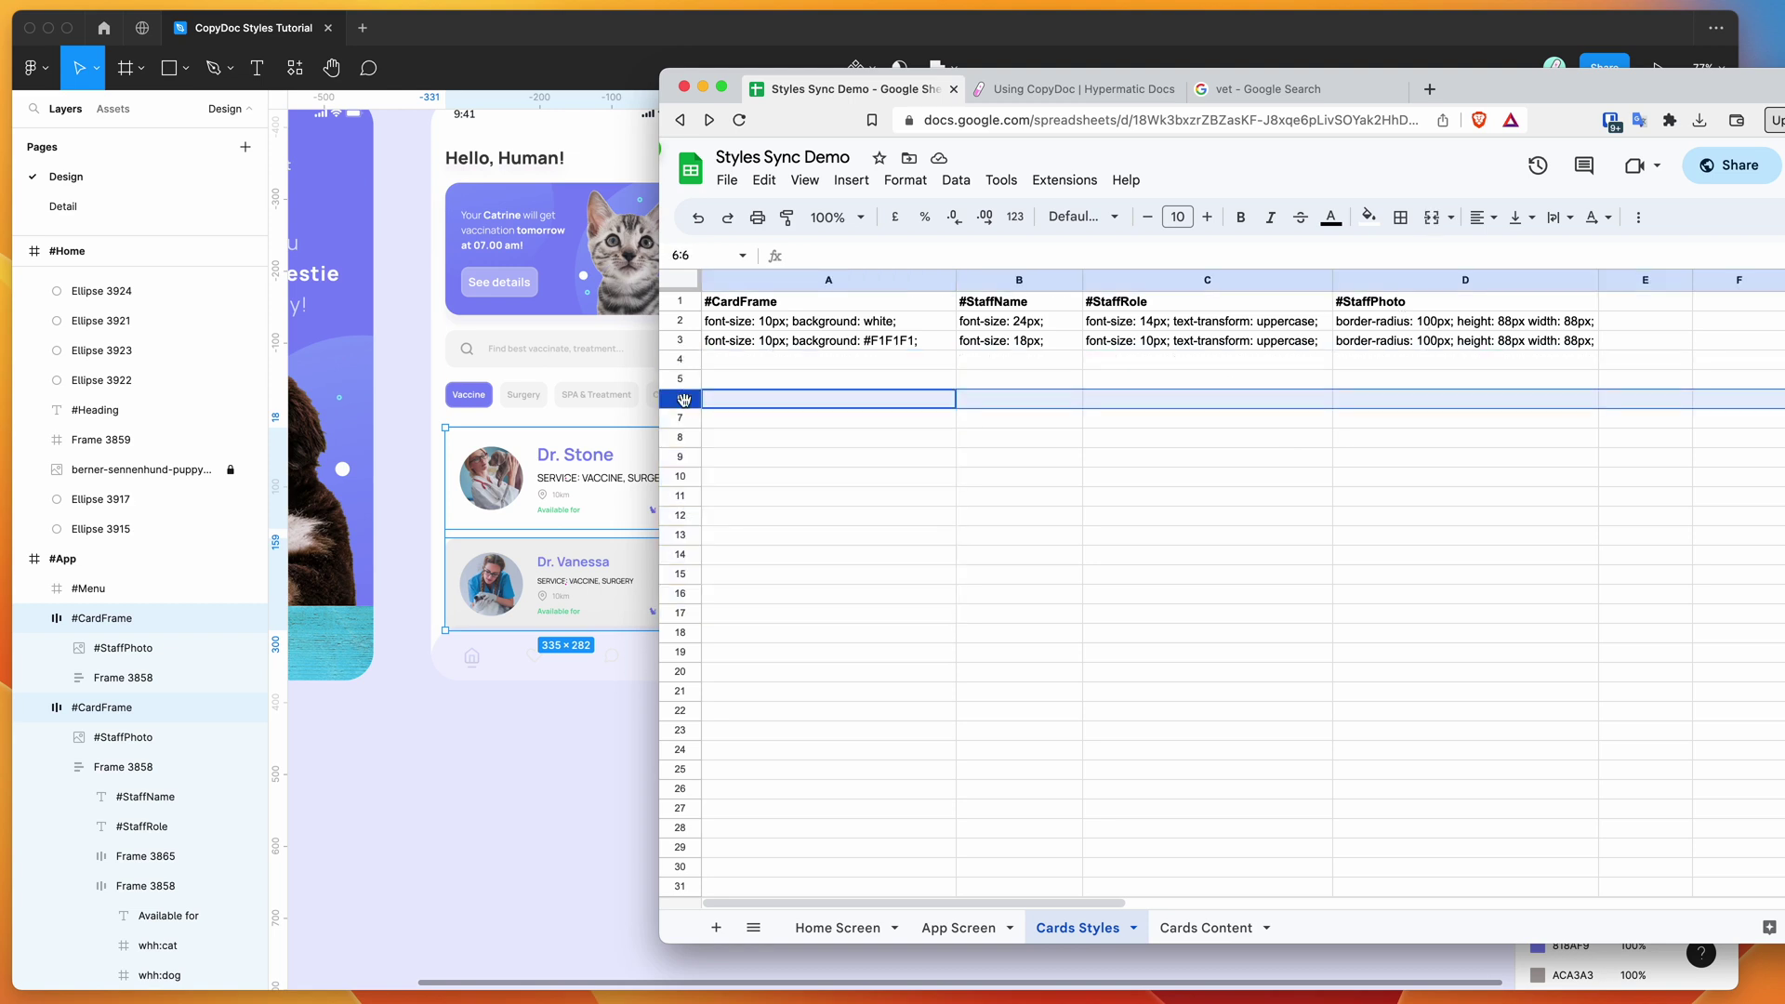
click(682, 417)
click(684, 437)
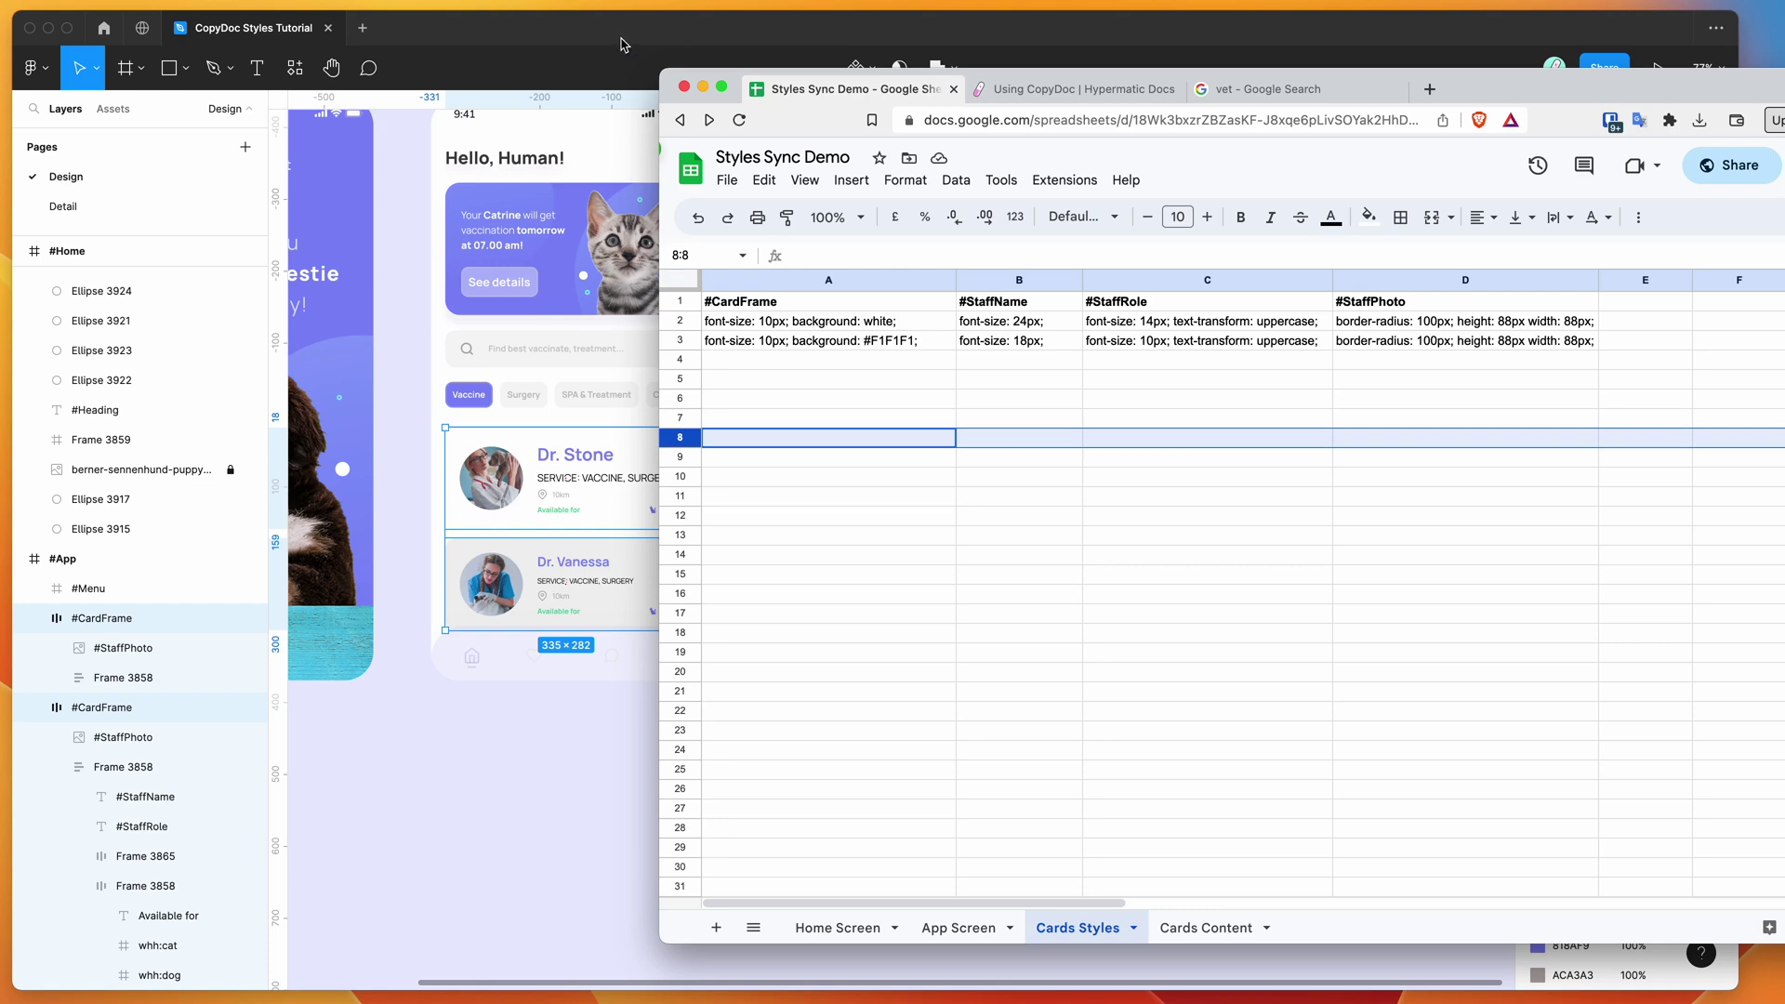
Step: Verify Dr. Stone's name is font size 24 and Dr. Vanessa's is 18
click(621, 48)
scroll(665, 389, up, 5)
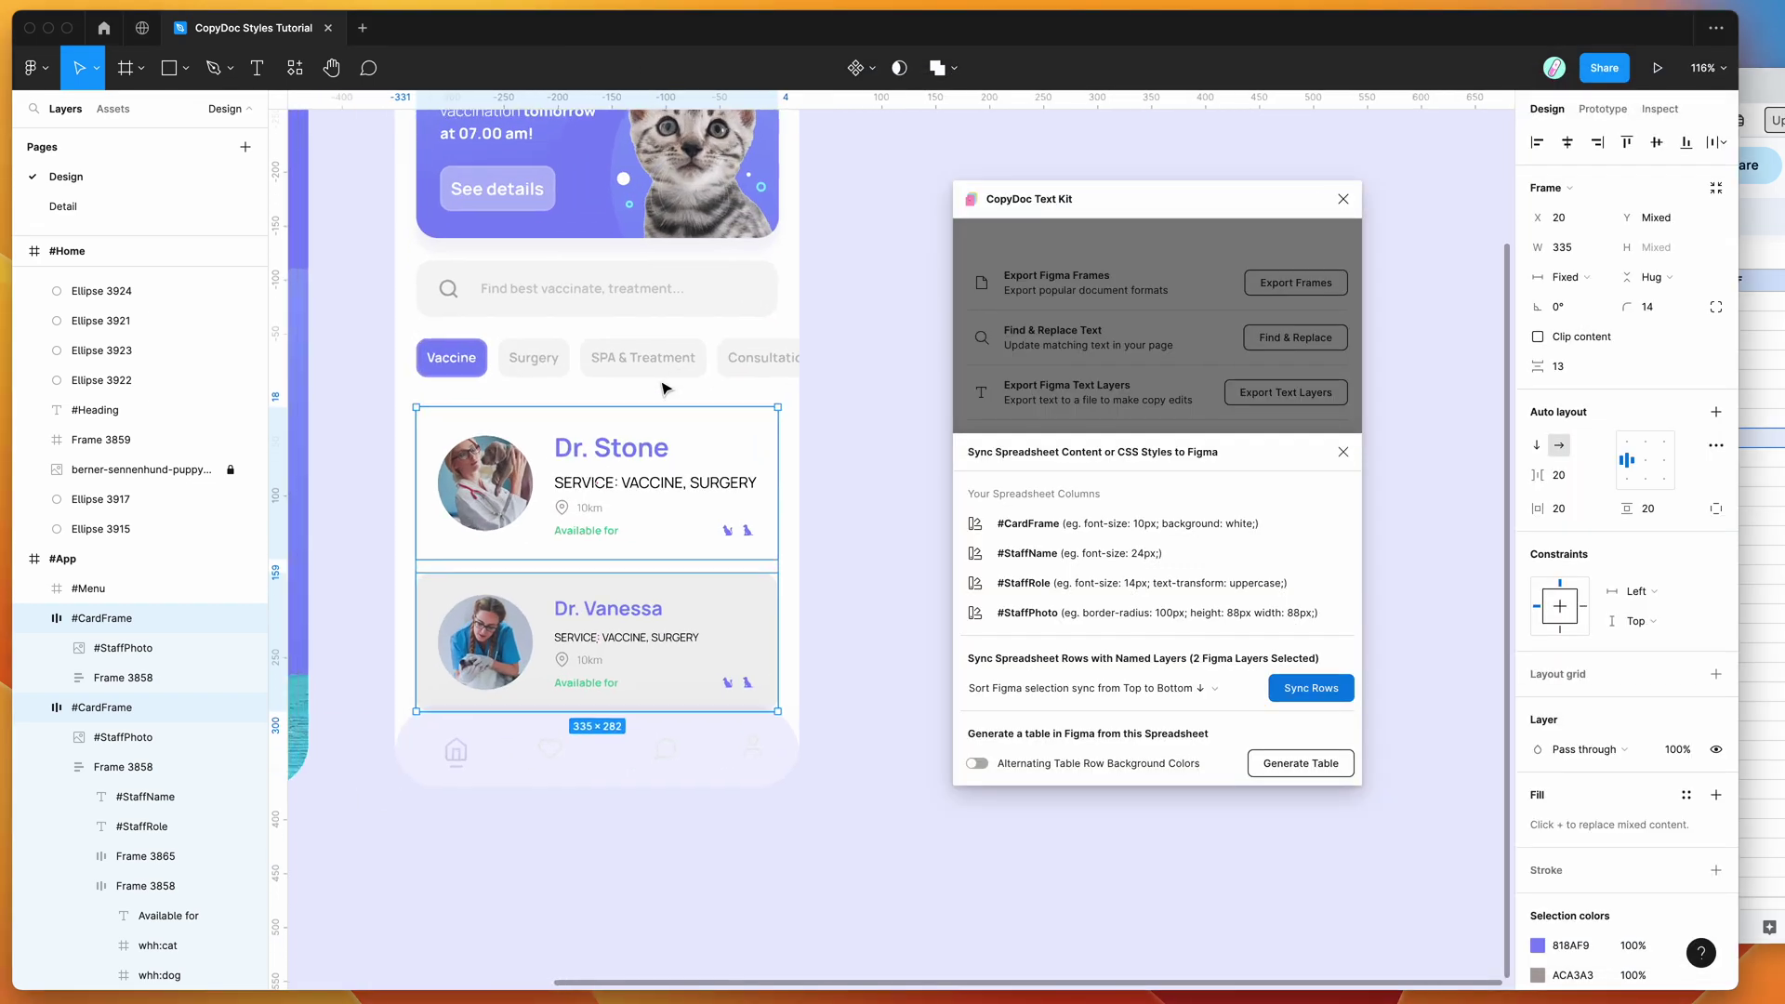
scroll(665, 389, up, 3)
double_click(624, 427)
double_click(624, 427)
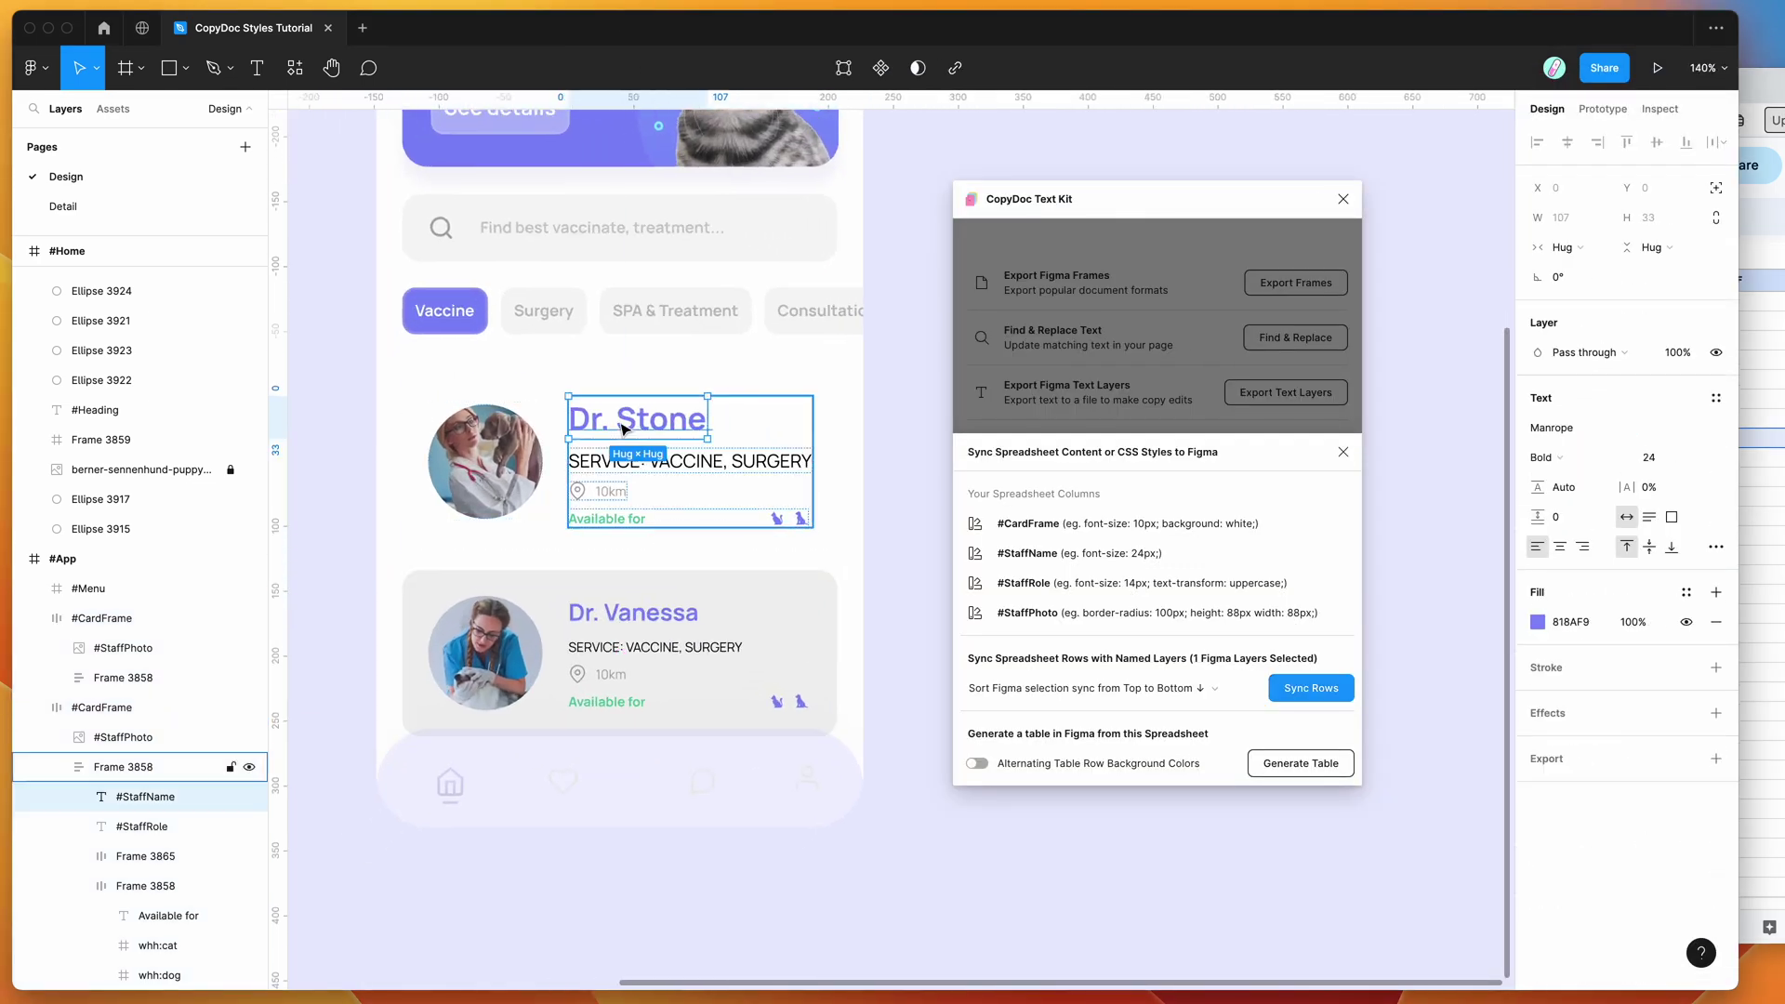
double_click(624, 428)
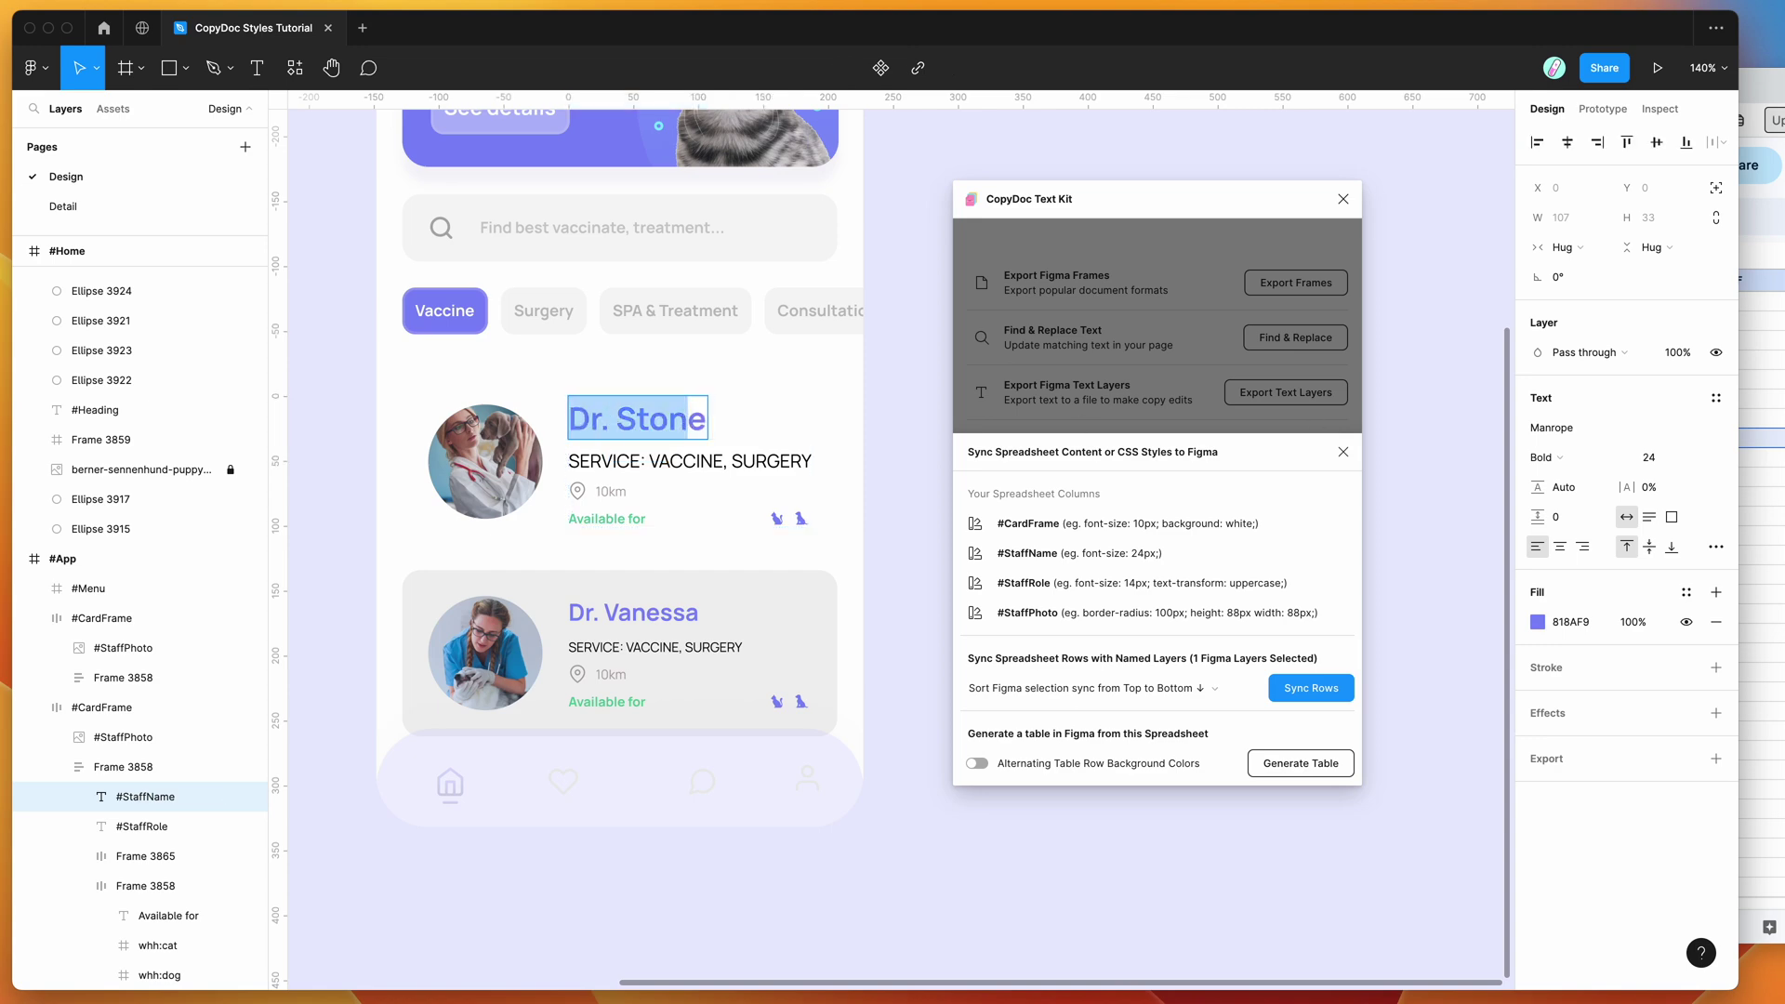
key(super+Tab)
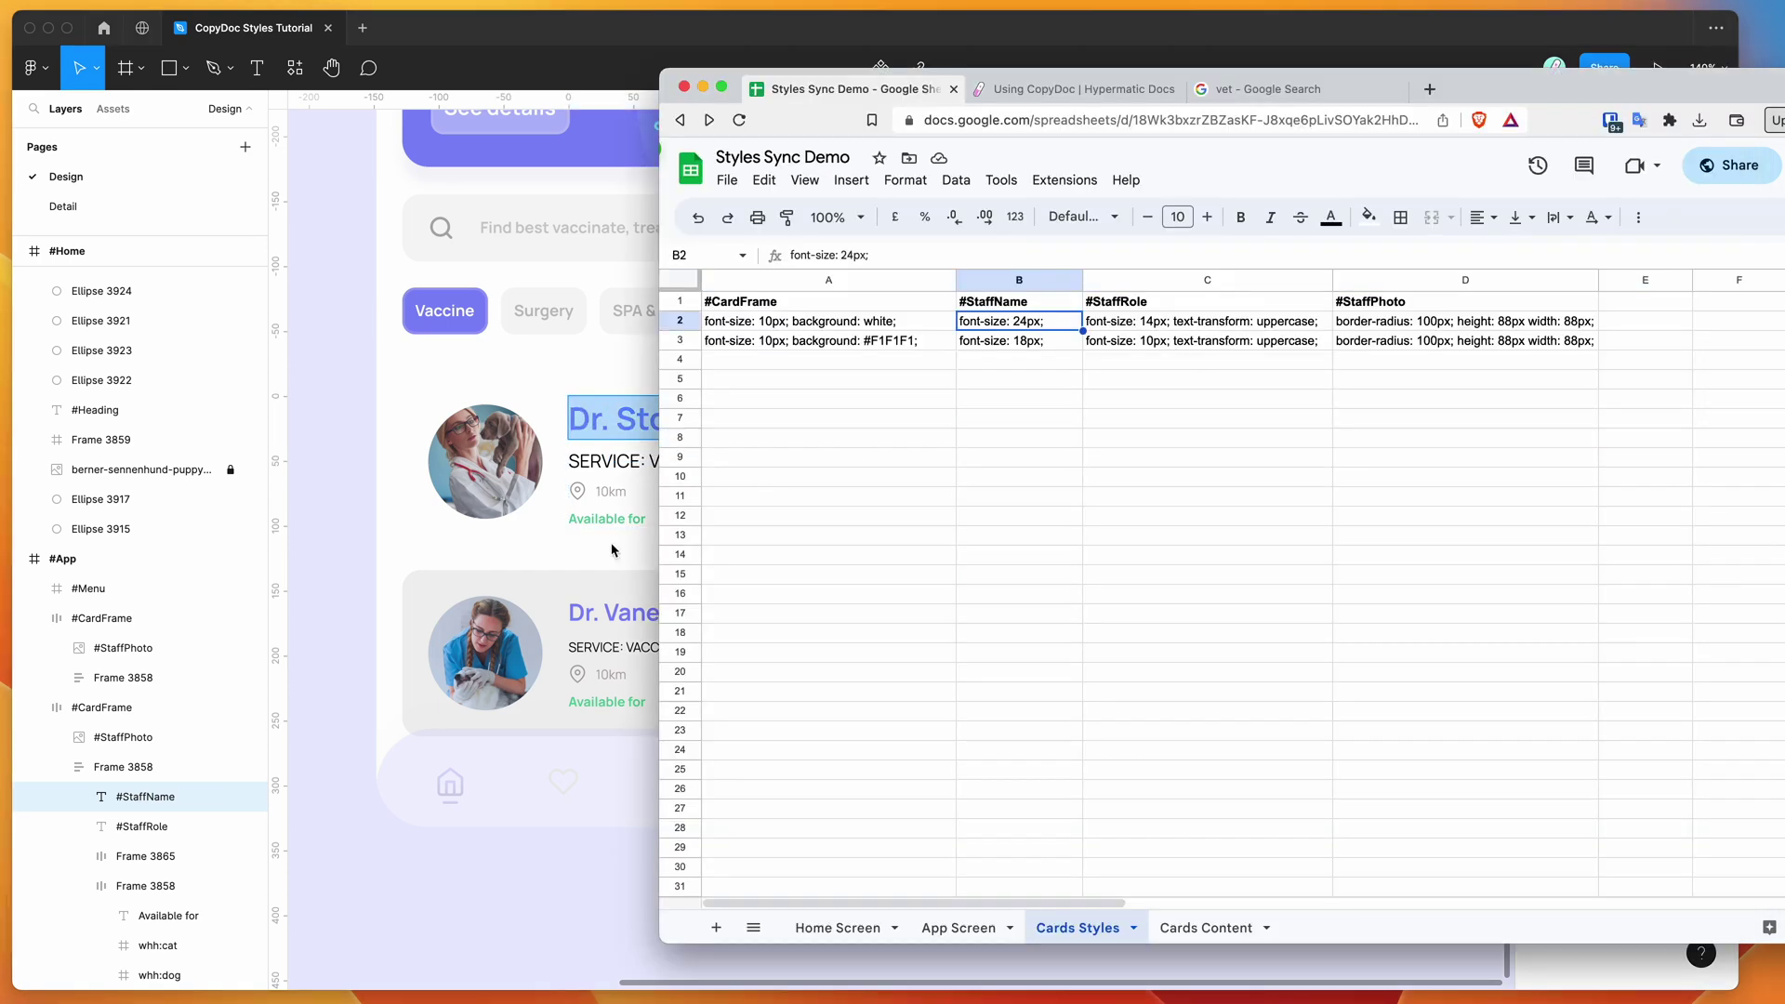
key(super+Tab)
click(666, 615)
double_click(679, 614)
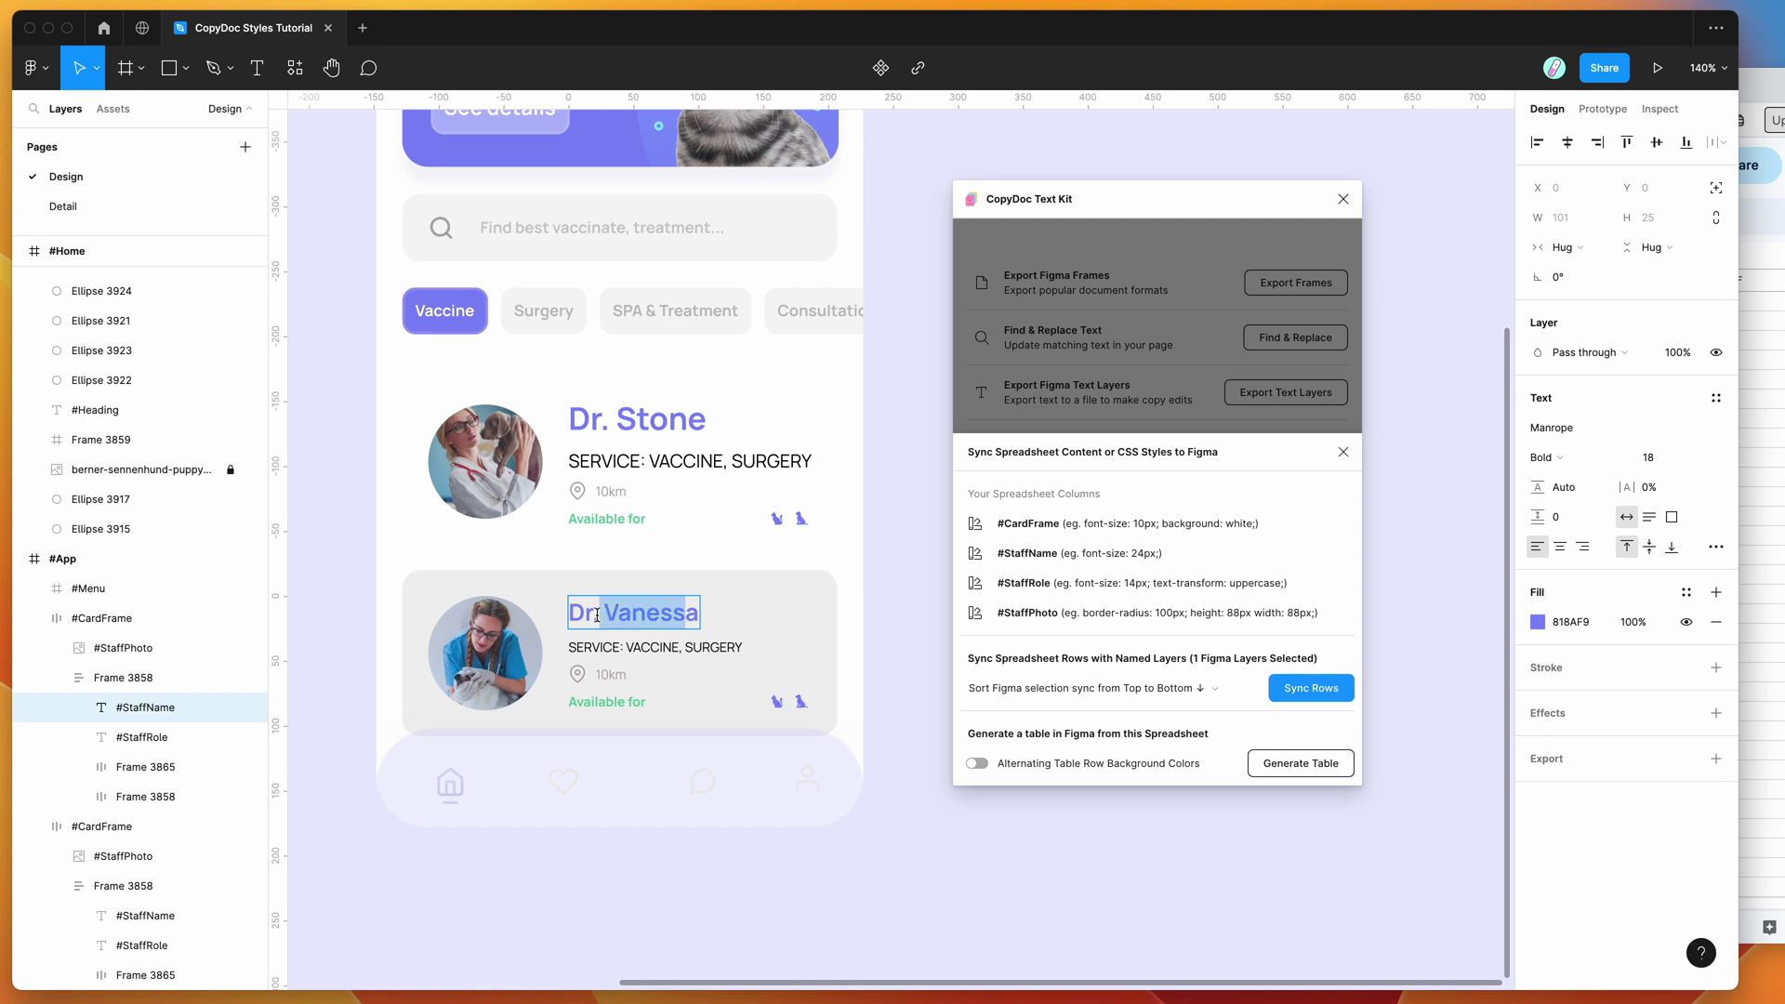
click(1660, 457)
click(648, 420)
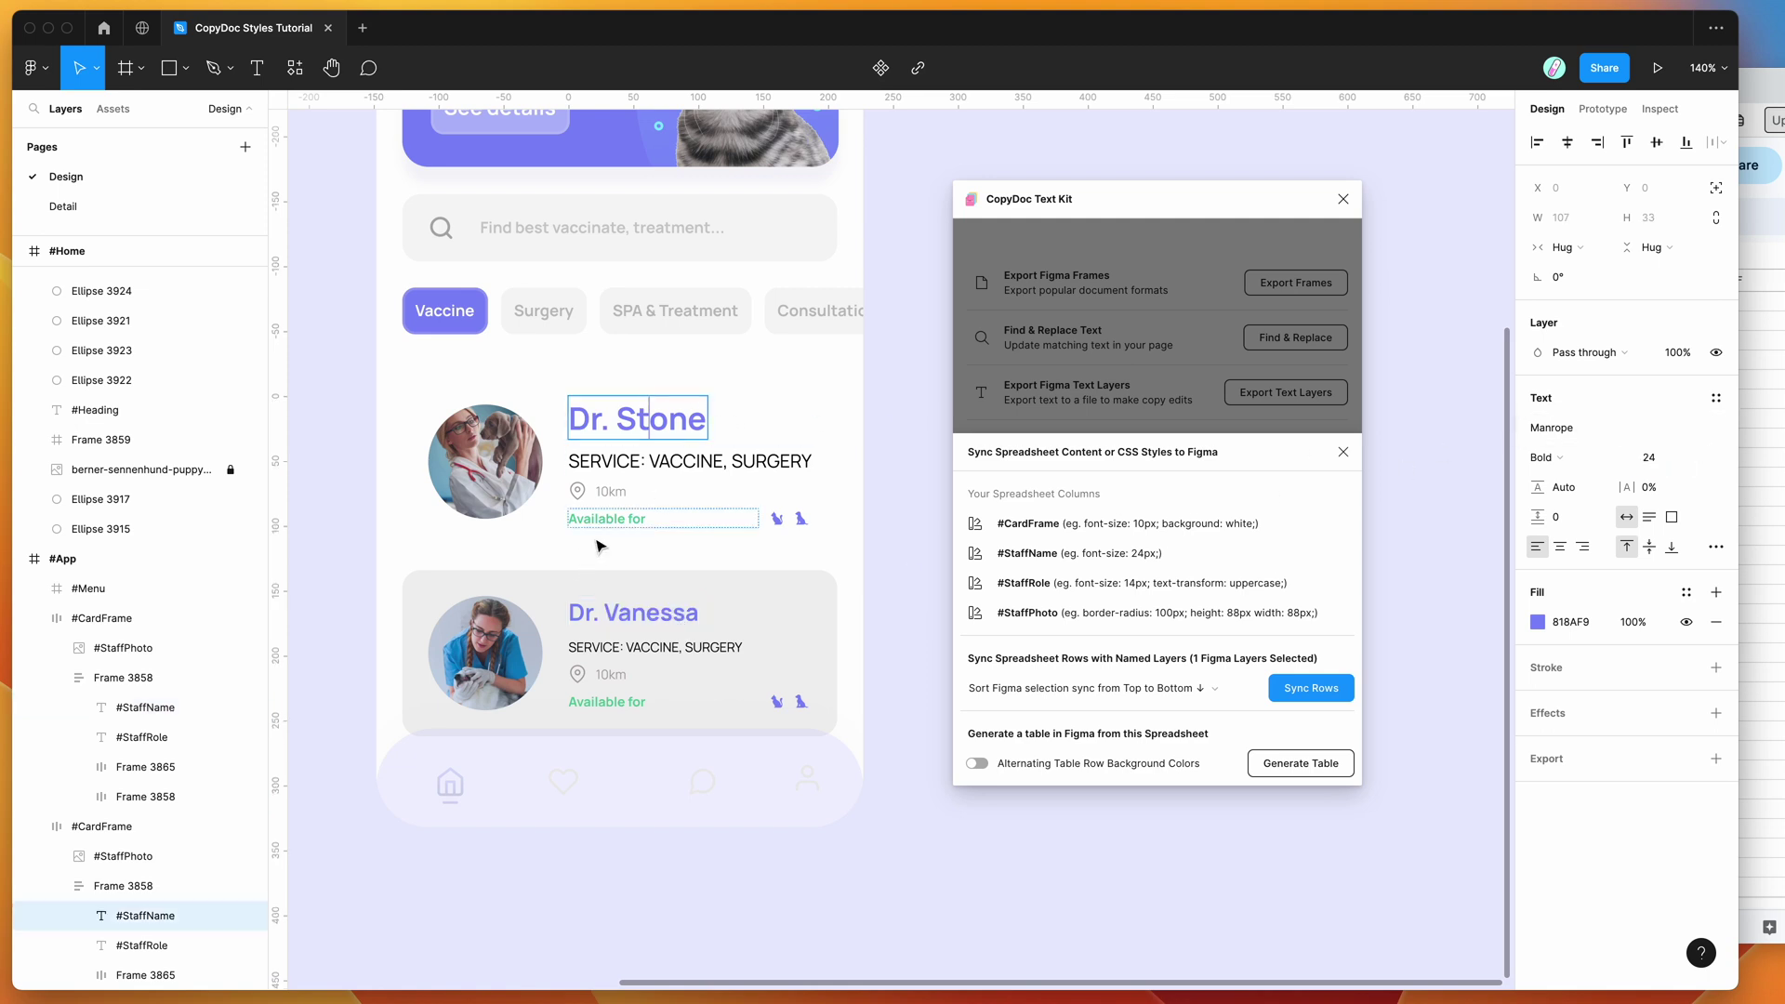
Step: Confirm the second card's F1F1F1 fill matches the sheet's A3 grey background
click(1764, 498)
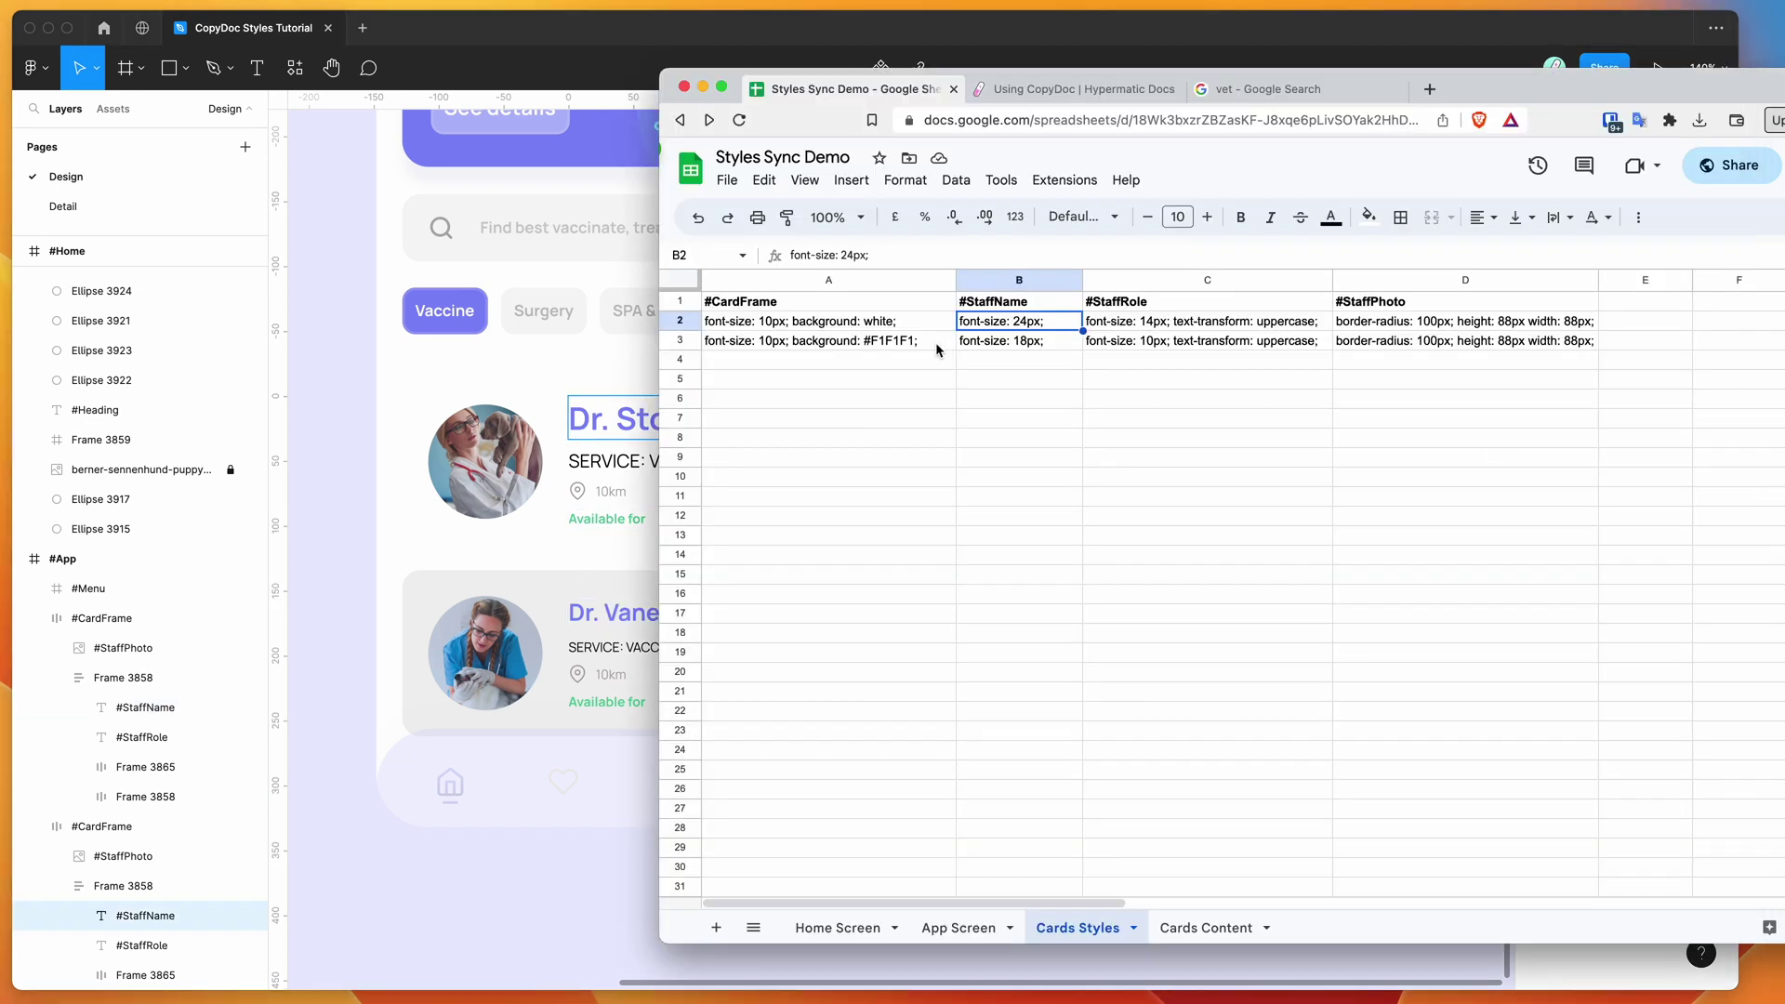
click(883, 328)
double_click(885, 324)
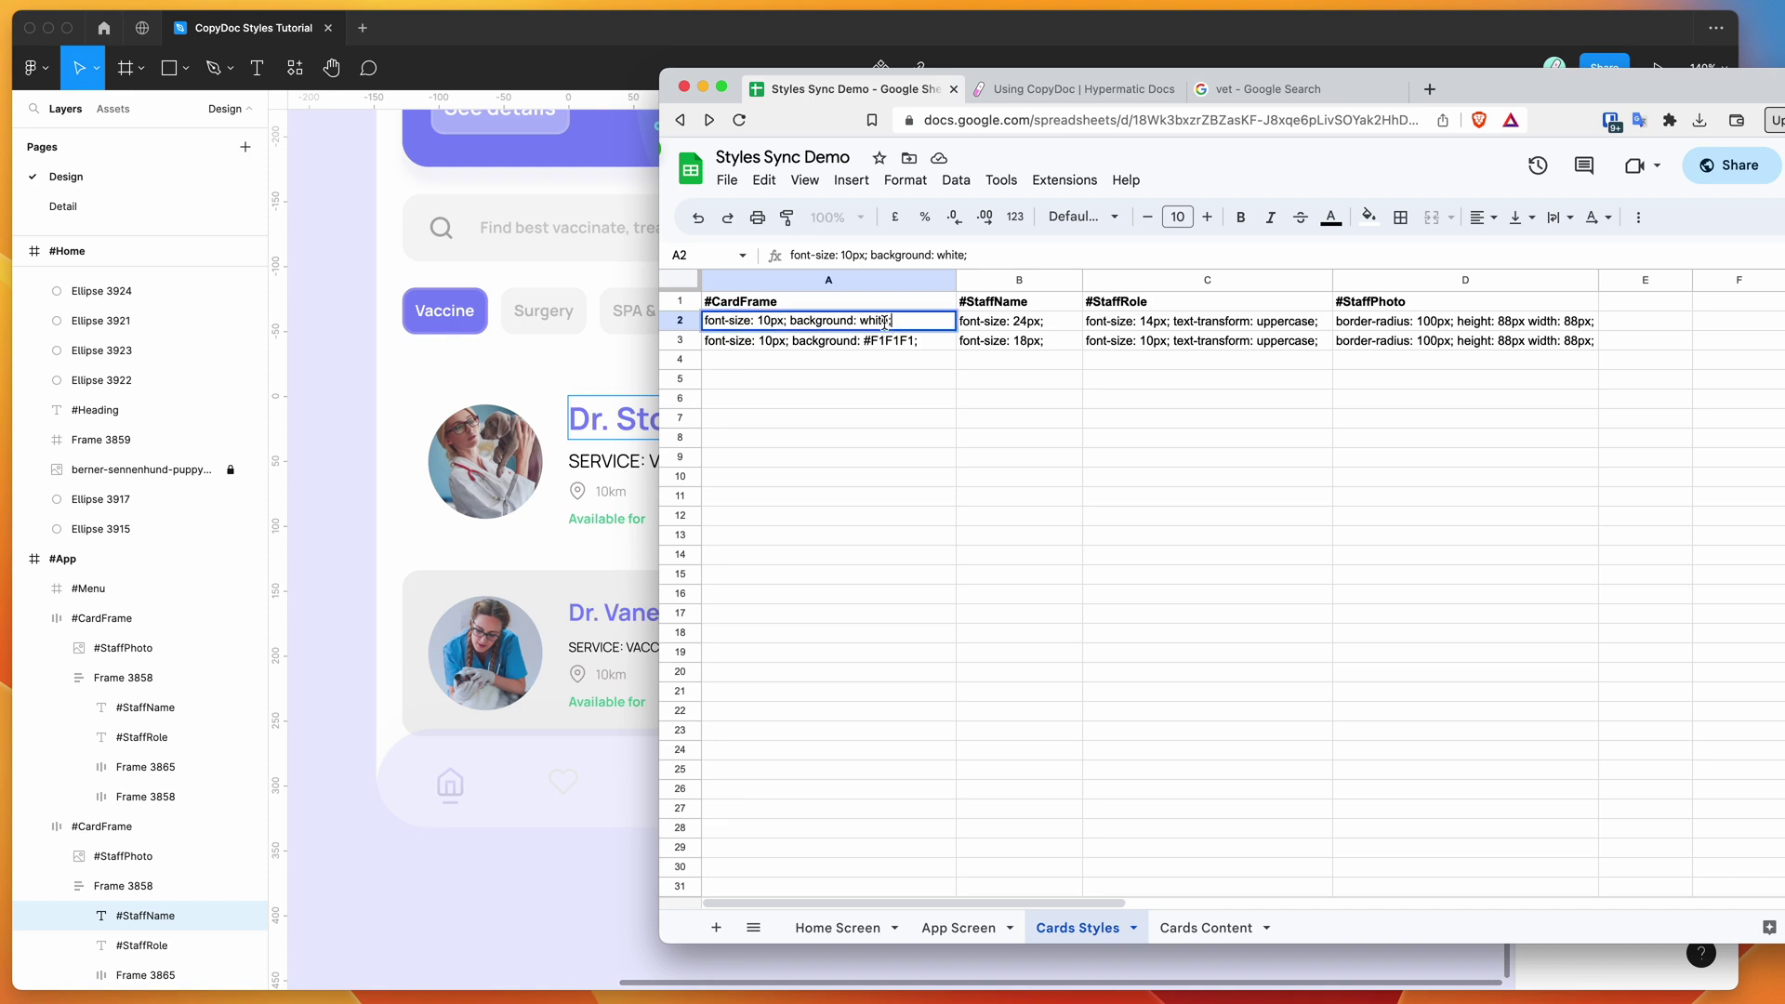
click(885, 341)
double_click(888, 340)
click(597, 656)
click(638, 599)
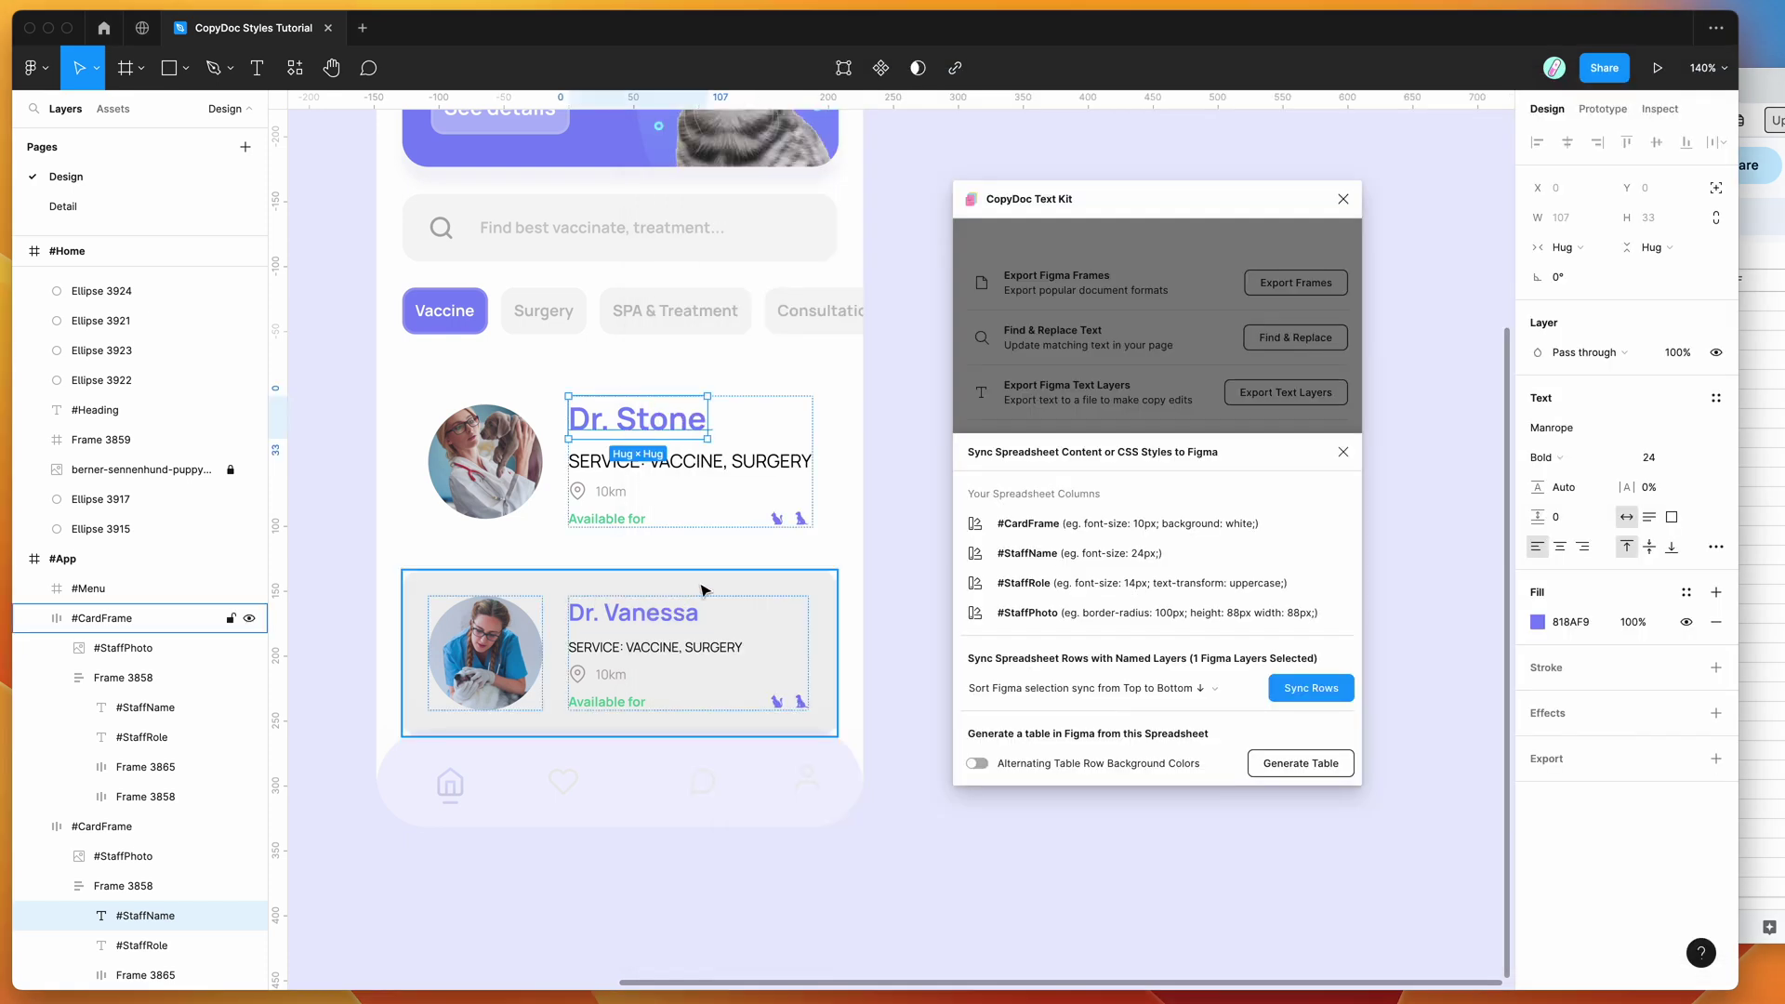
click(1561, 798)
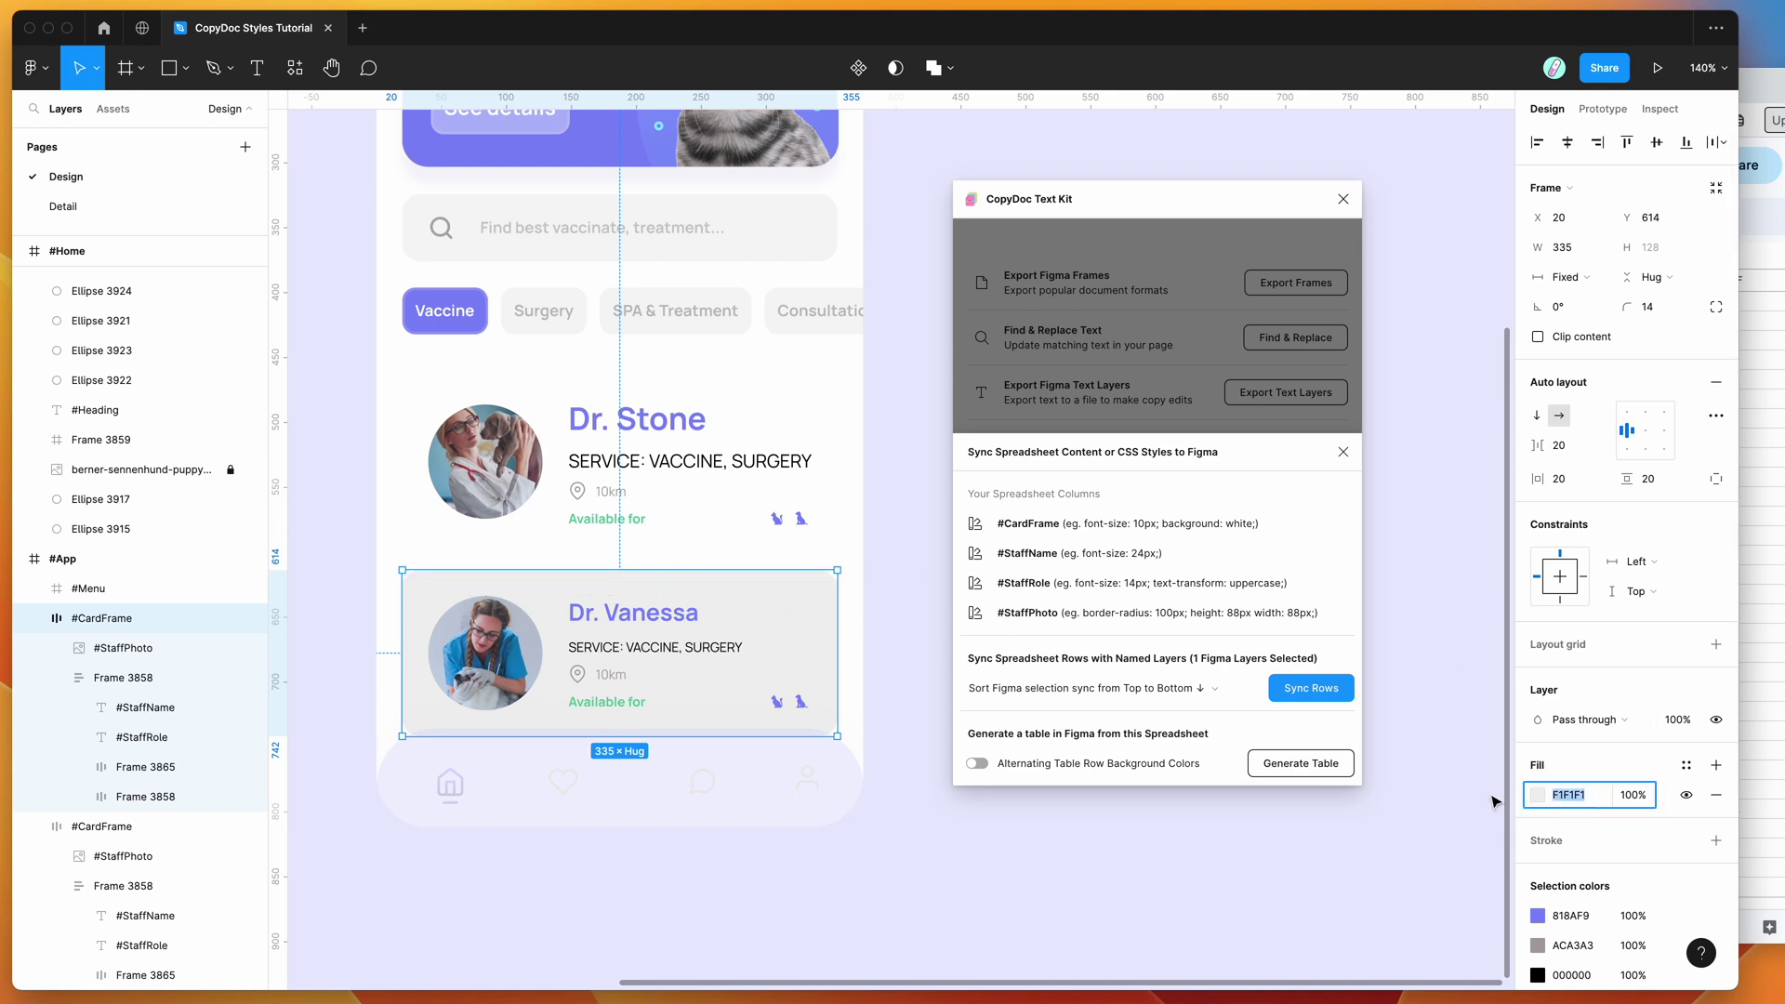
key(Escape)
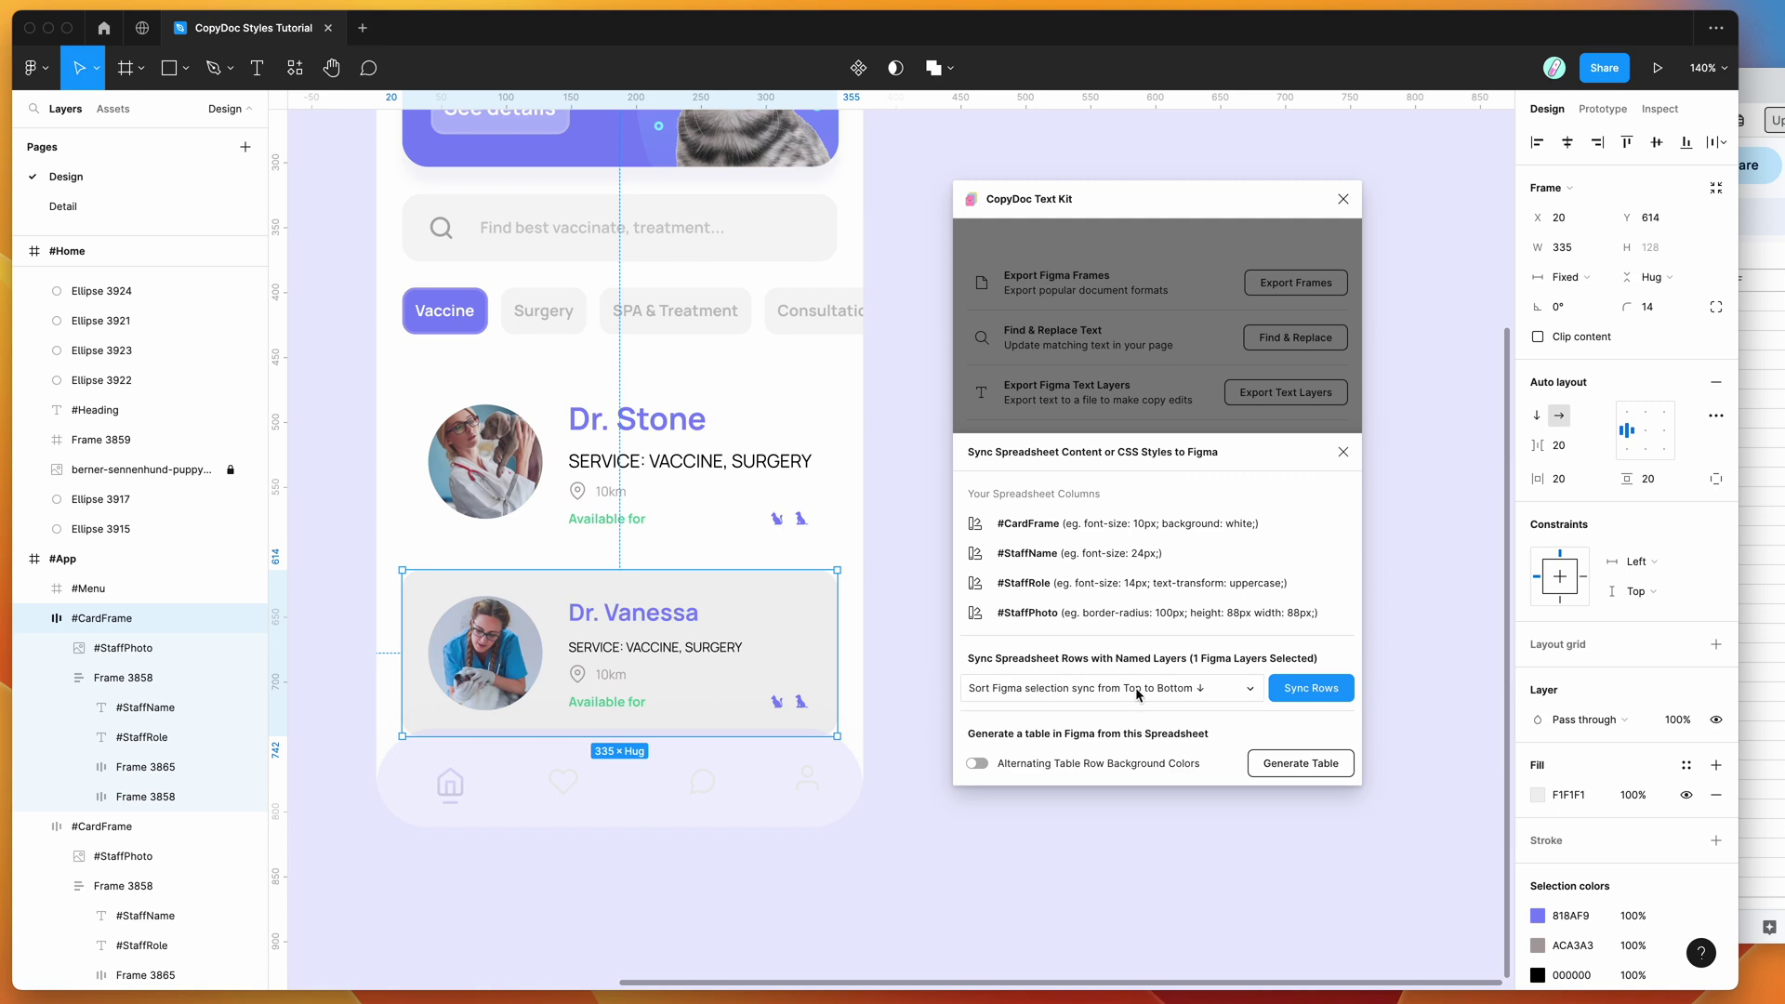
click(1125, 689)
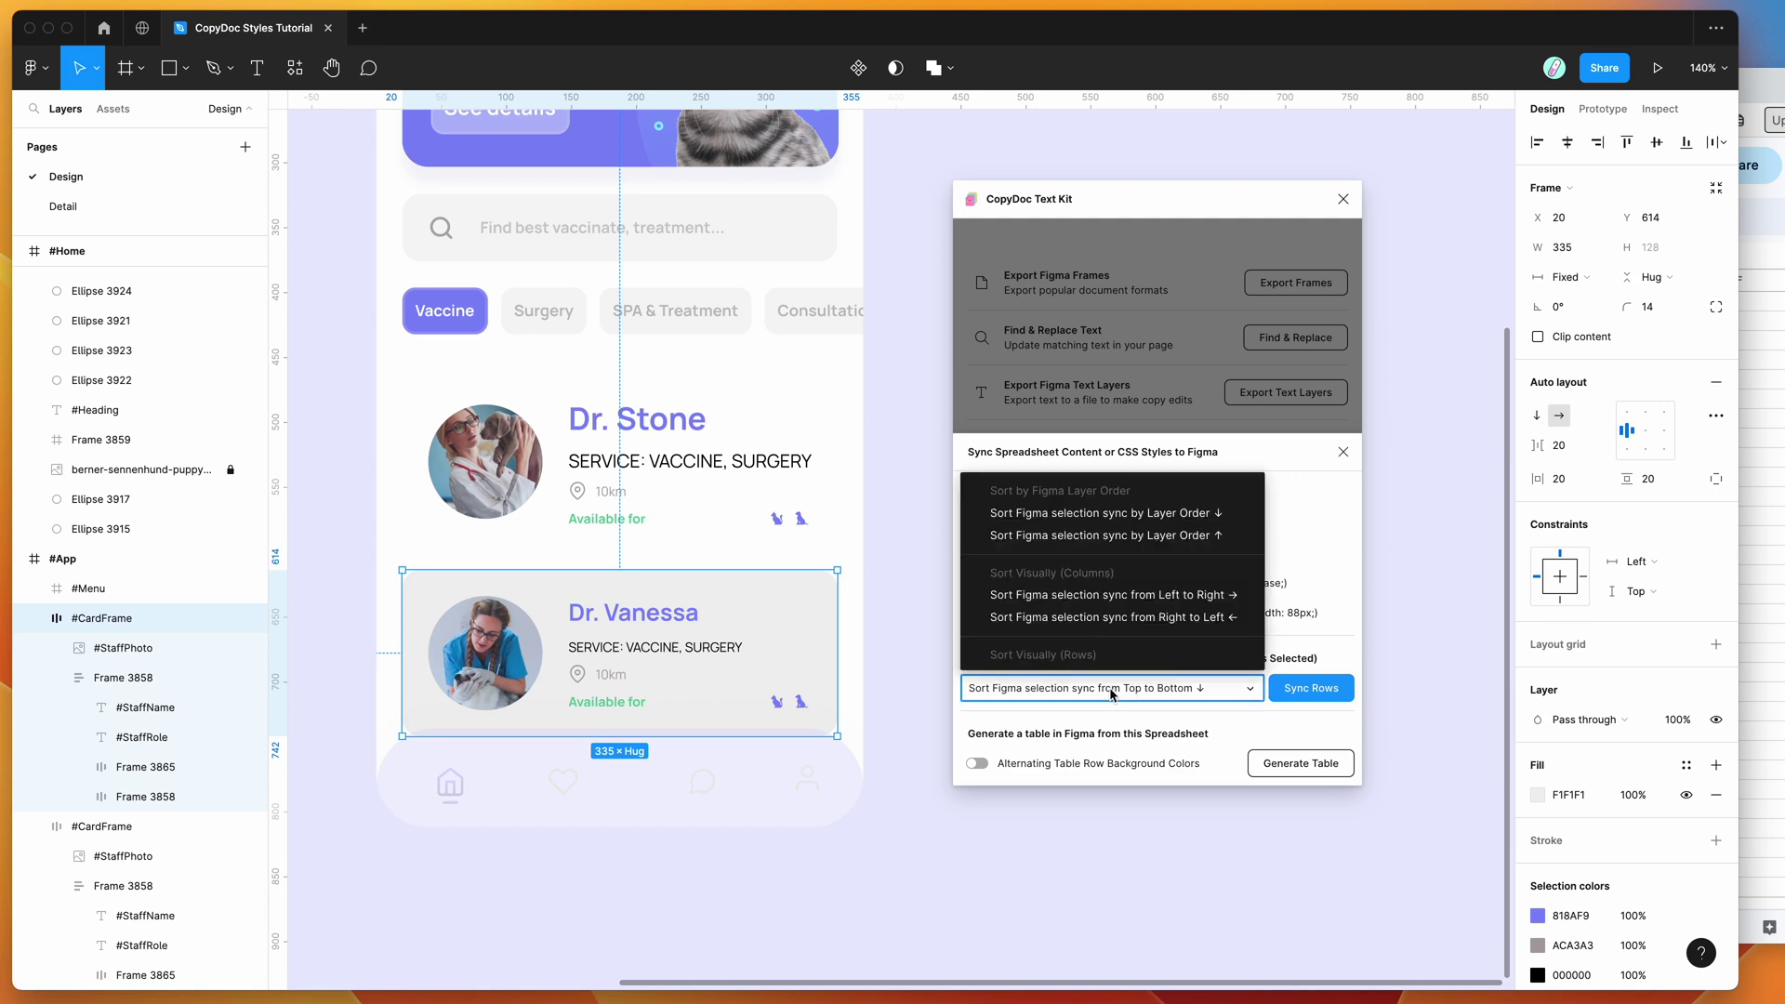
Step: Set the sync order to Bottom to Top and sync both staff cards
scroll(1125, 595, down, 3)
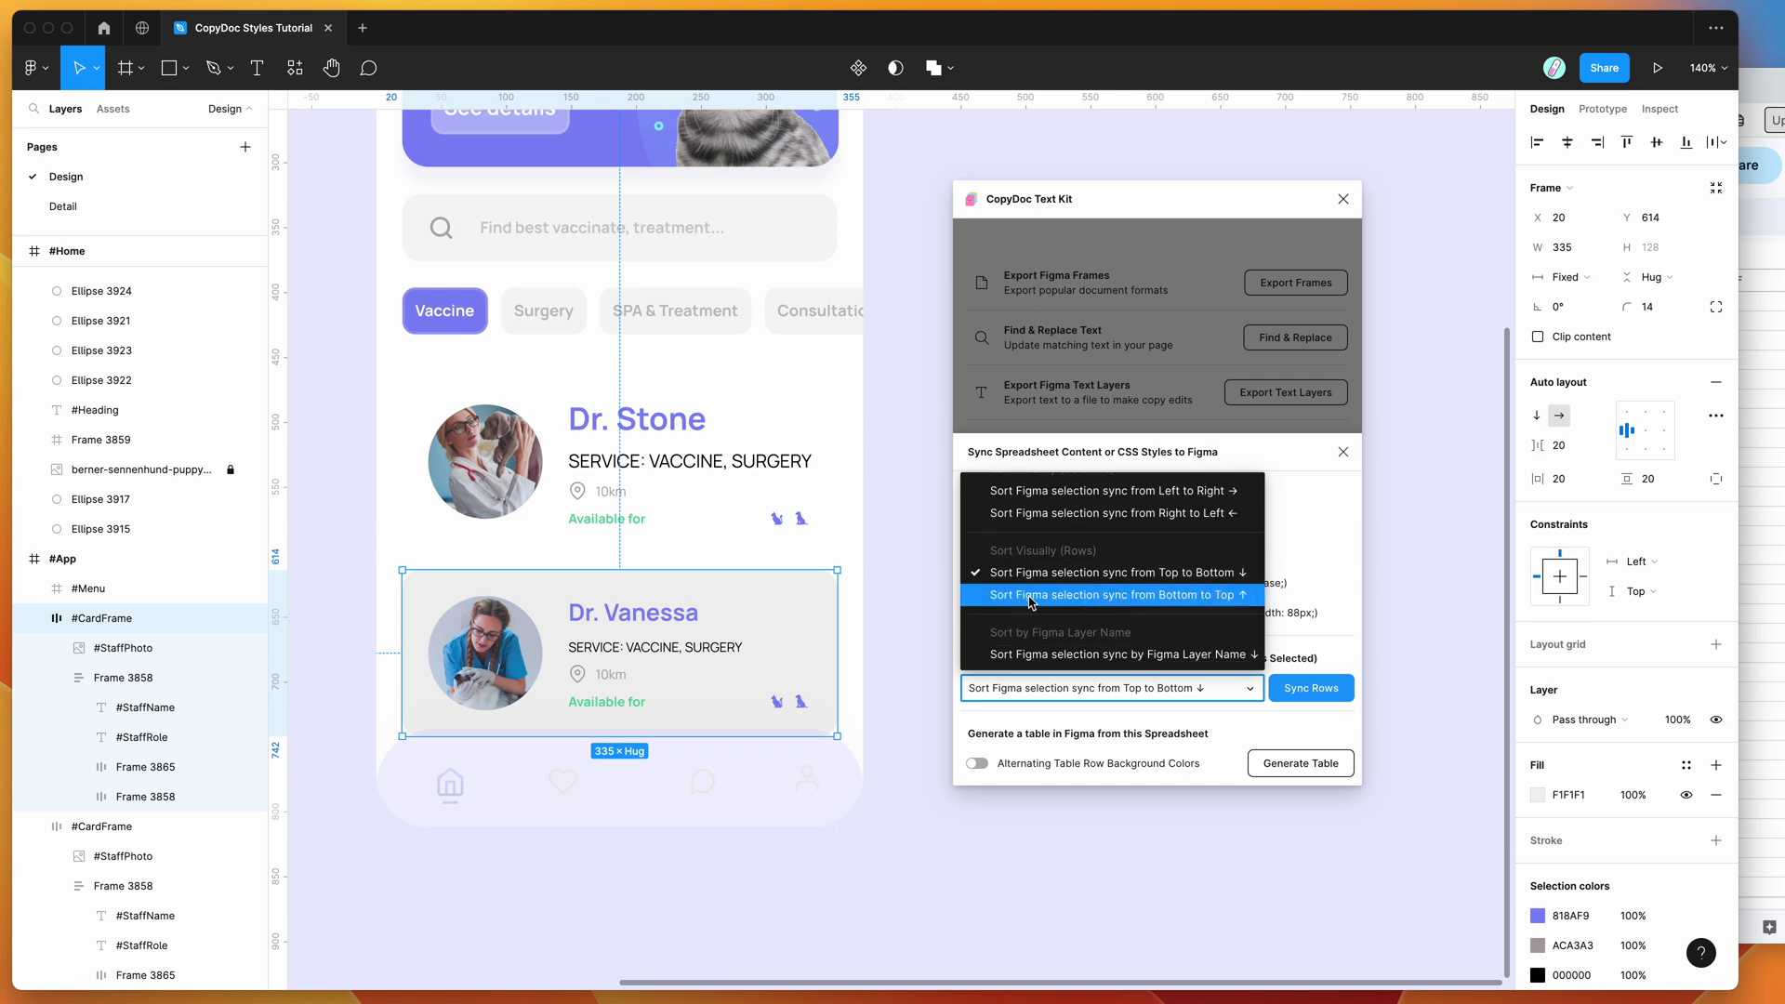
click(1136, 597)
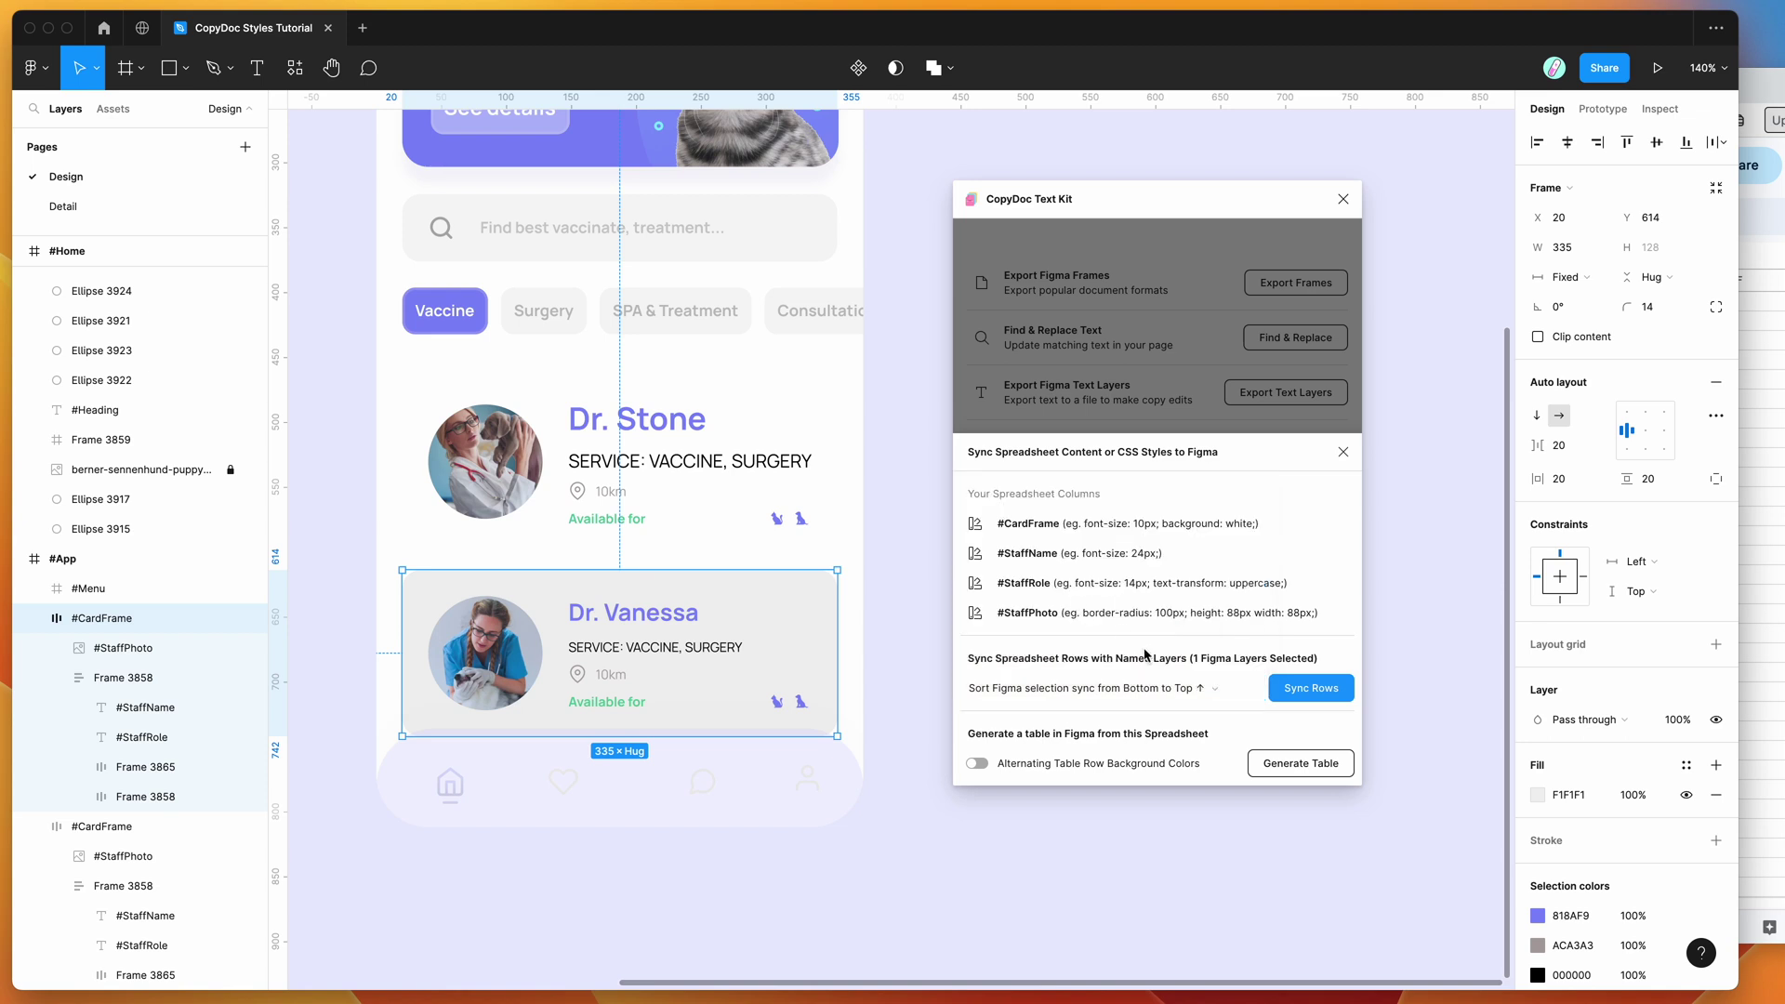
click(767, 435)
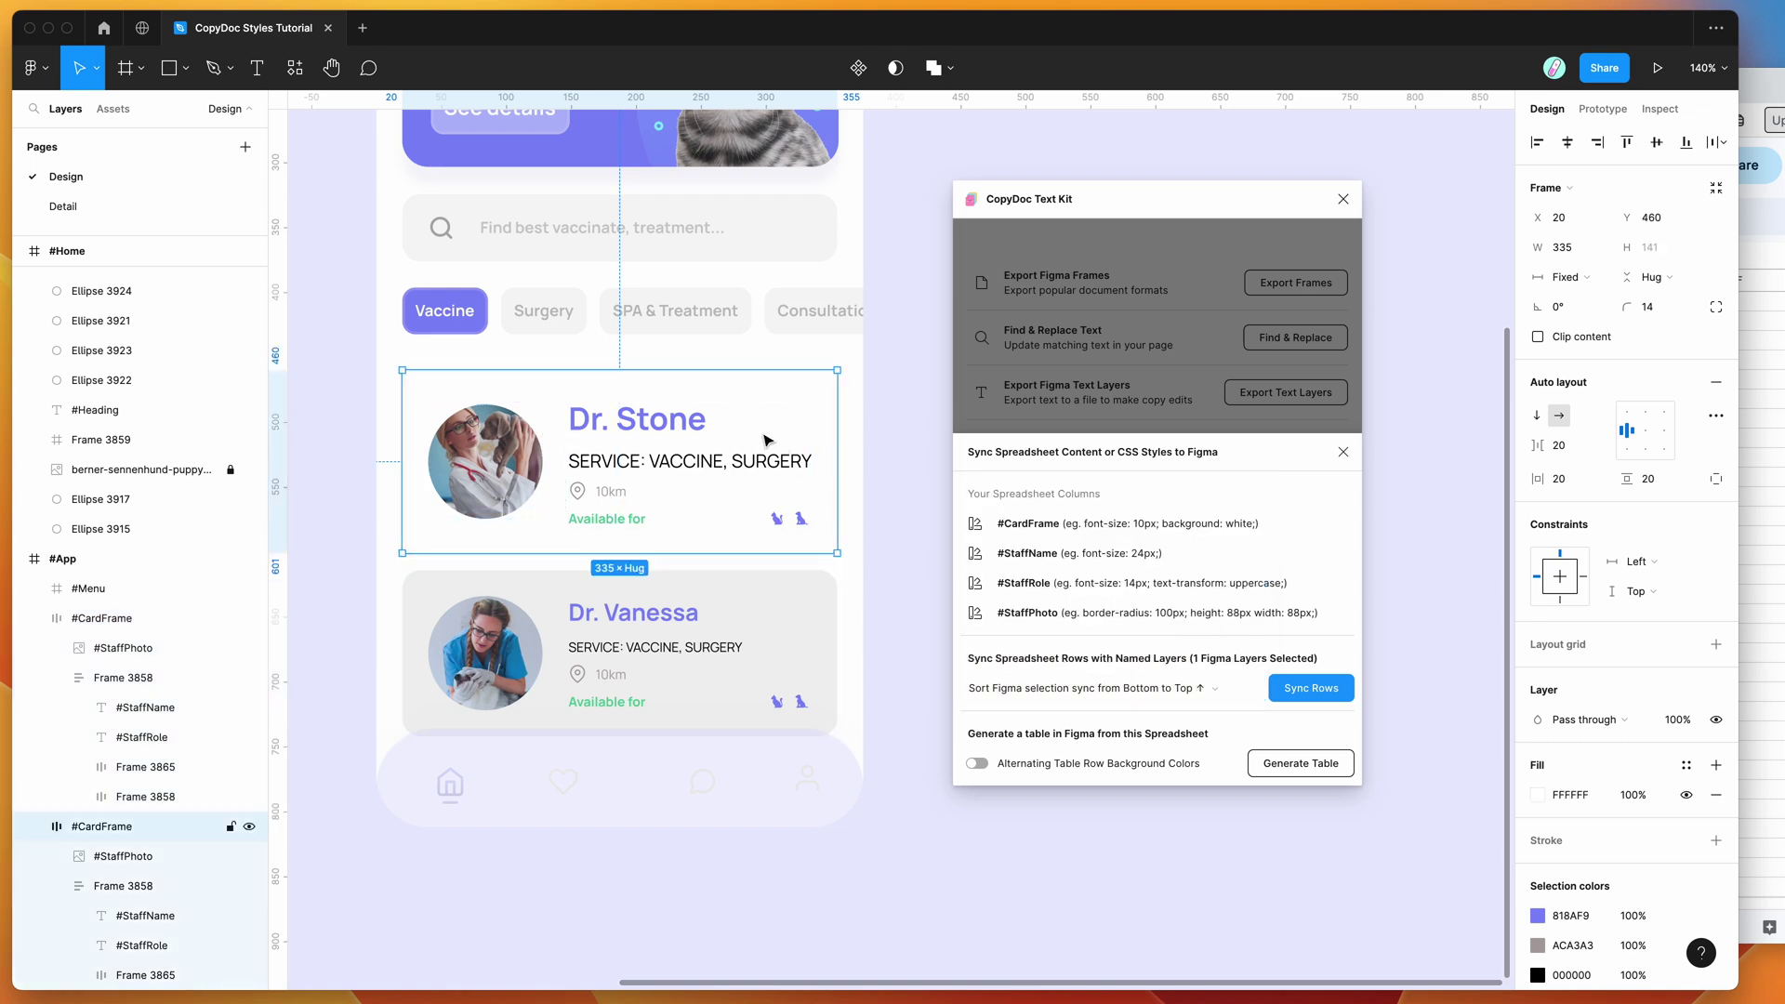
shift+click(773, 608)
click(1292, 691)
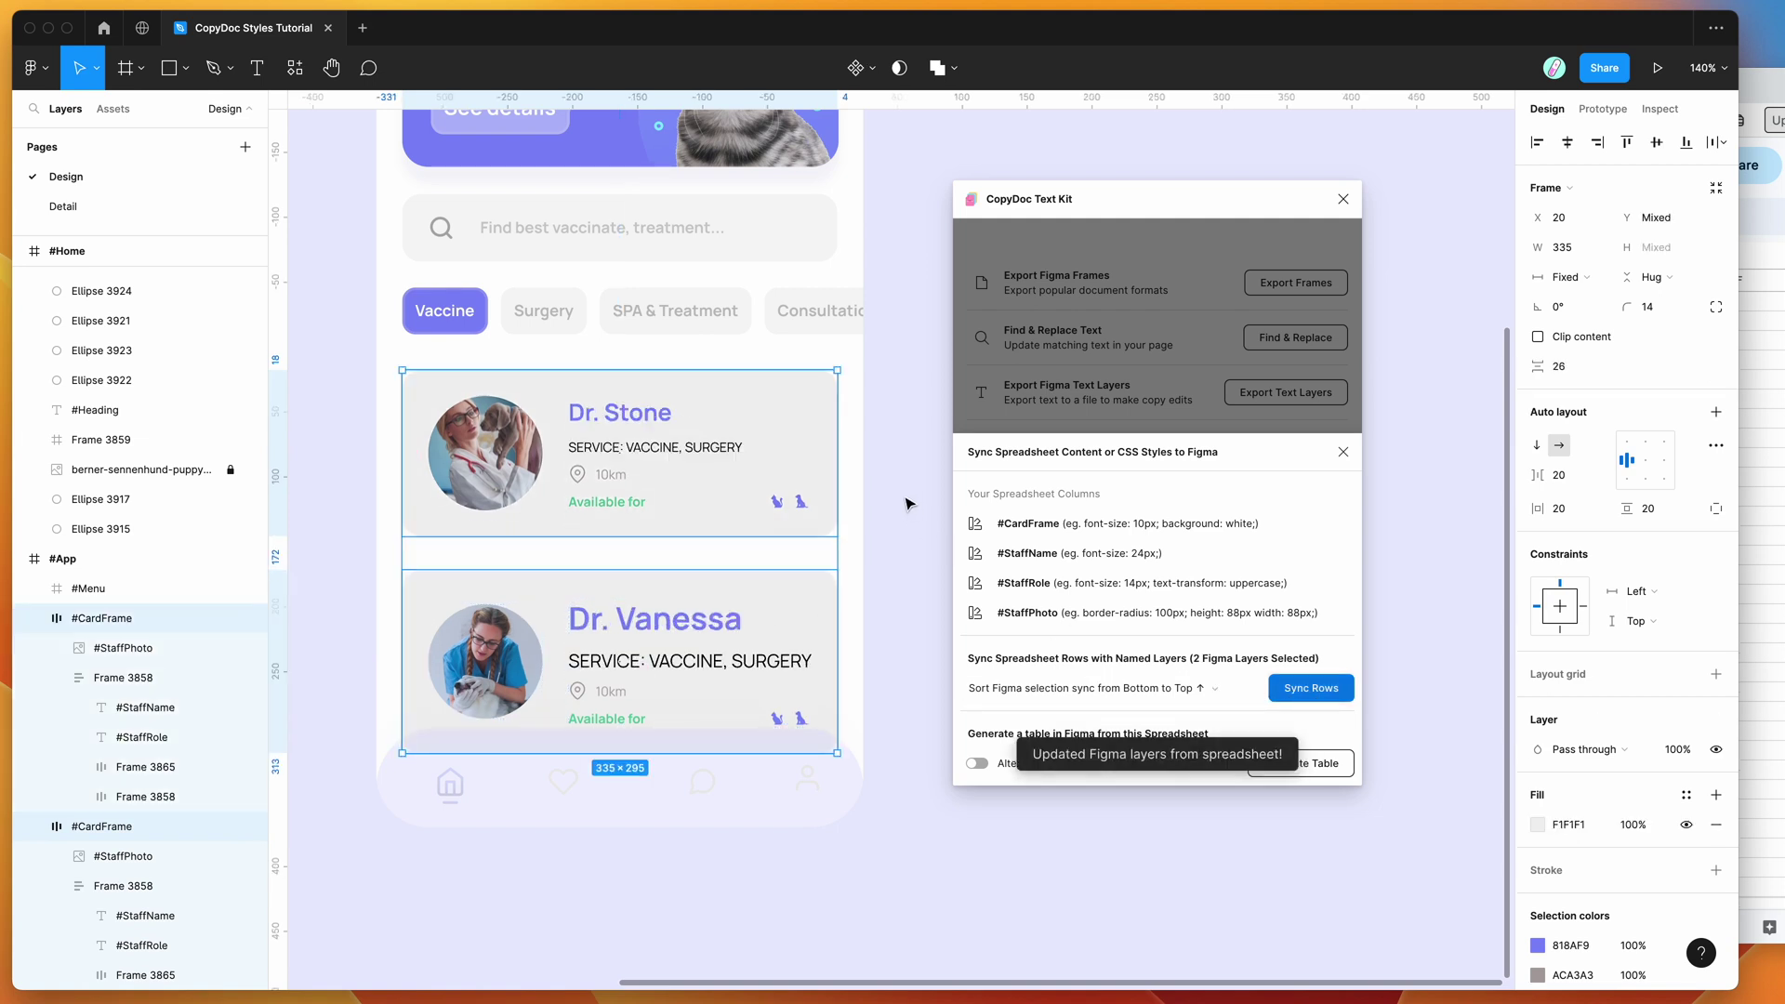
Step: Undo the reversed sync, restoring square photos and white card backgrounds
key(super+z)
key(super+z)
key(super+z)
key(super+z)
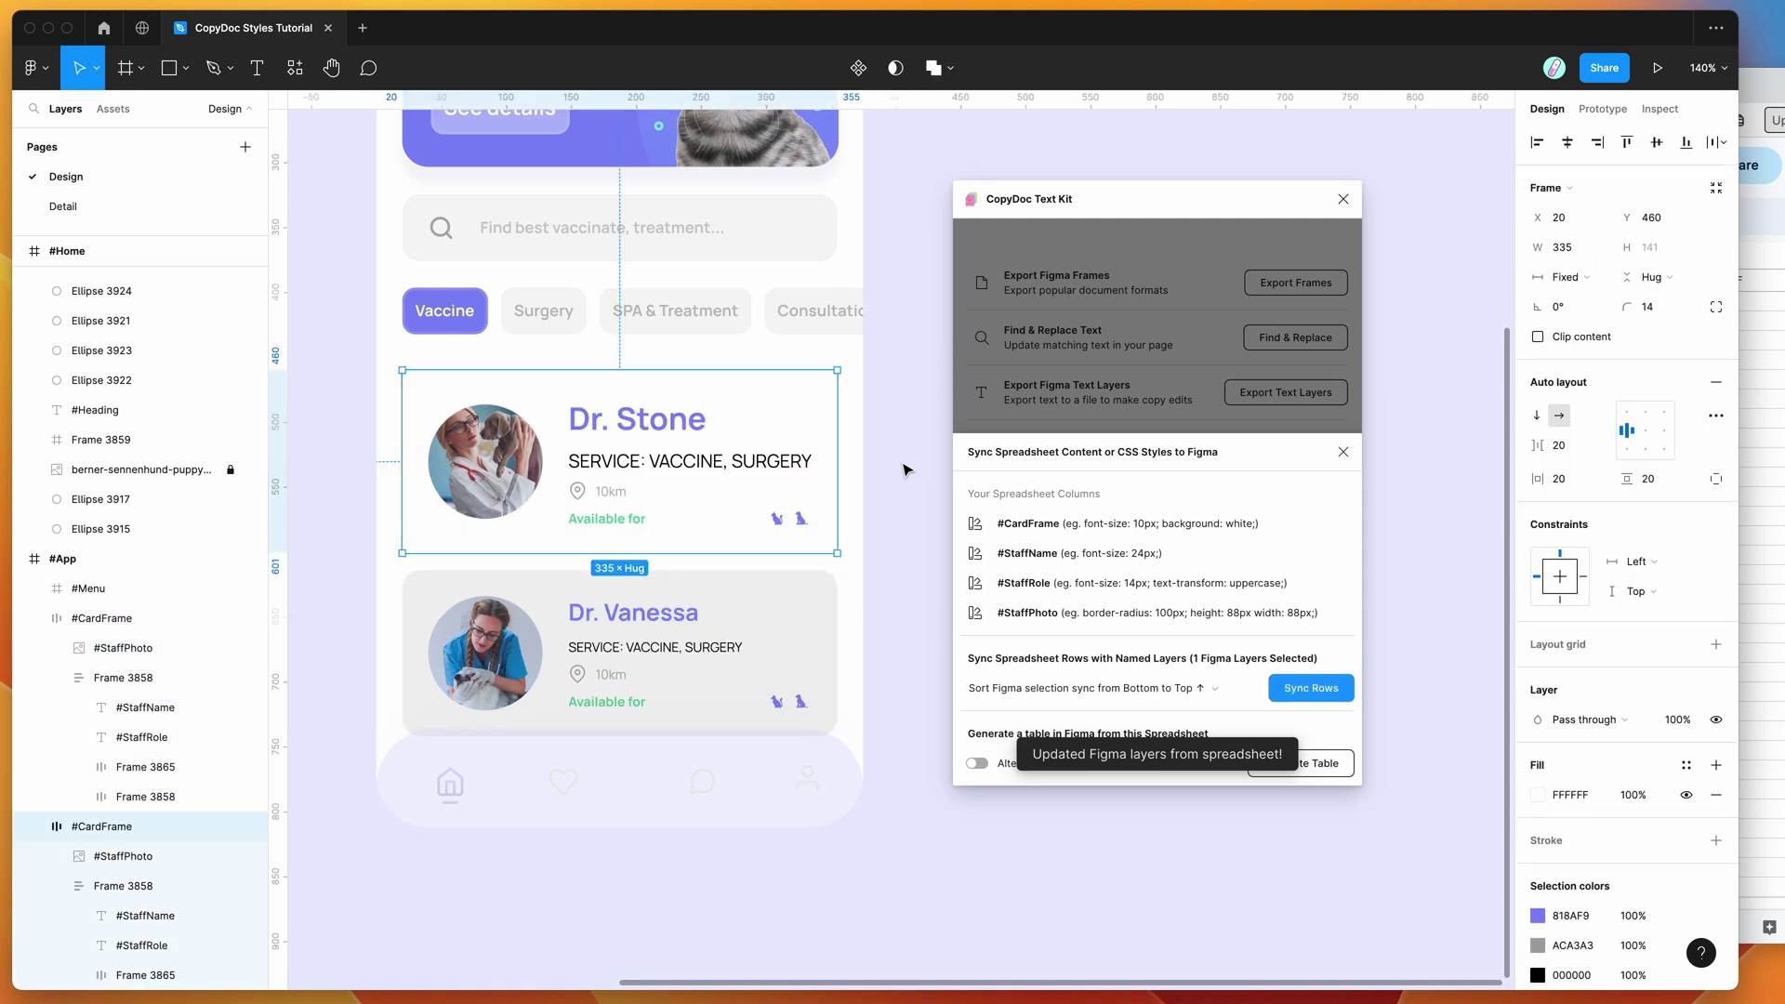
key(super+z)
key(super+z)
key(super+z)
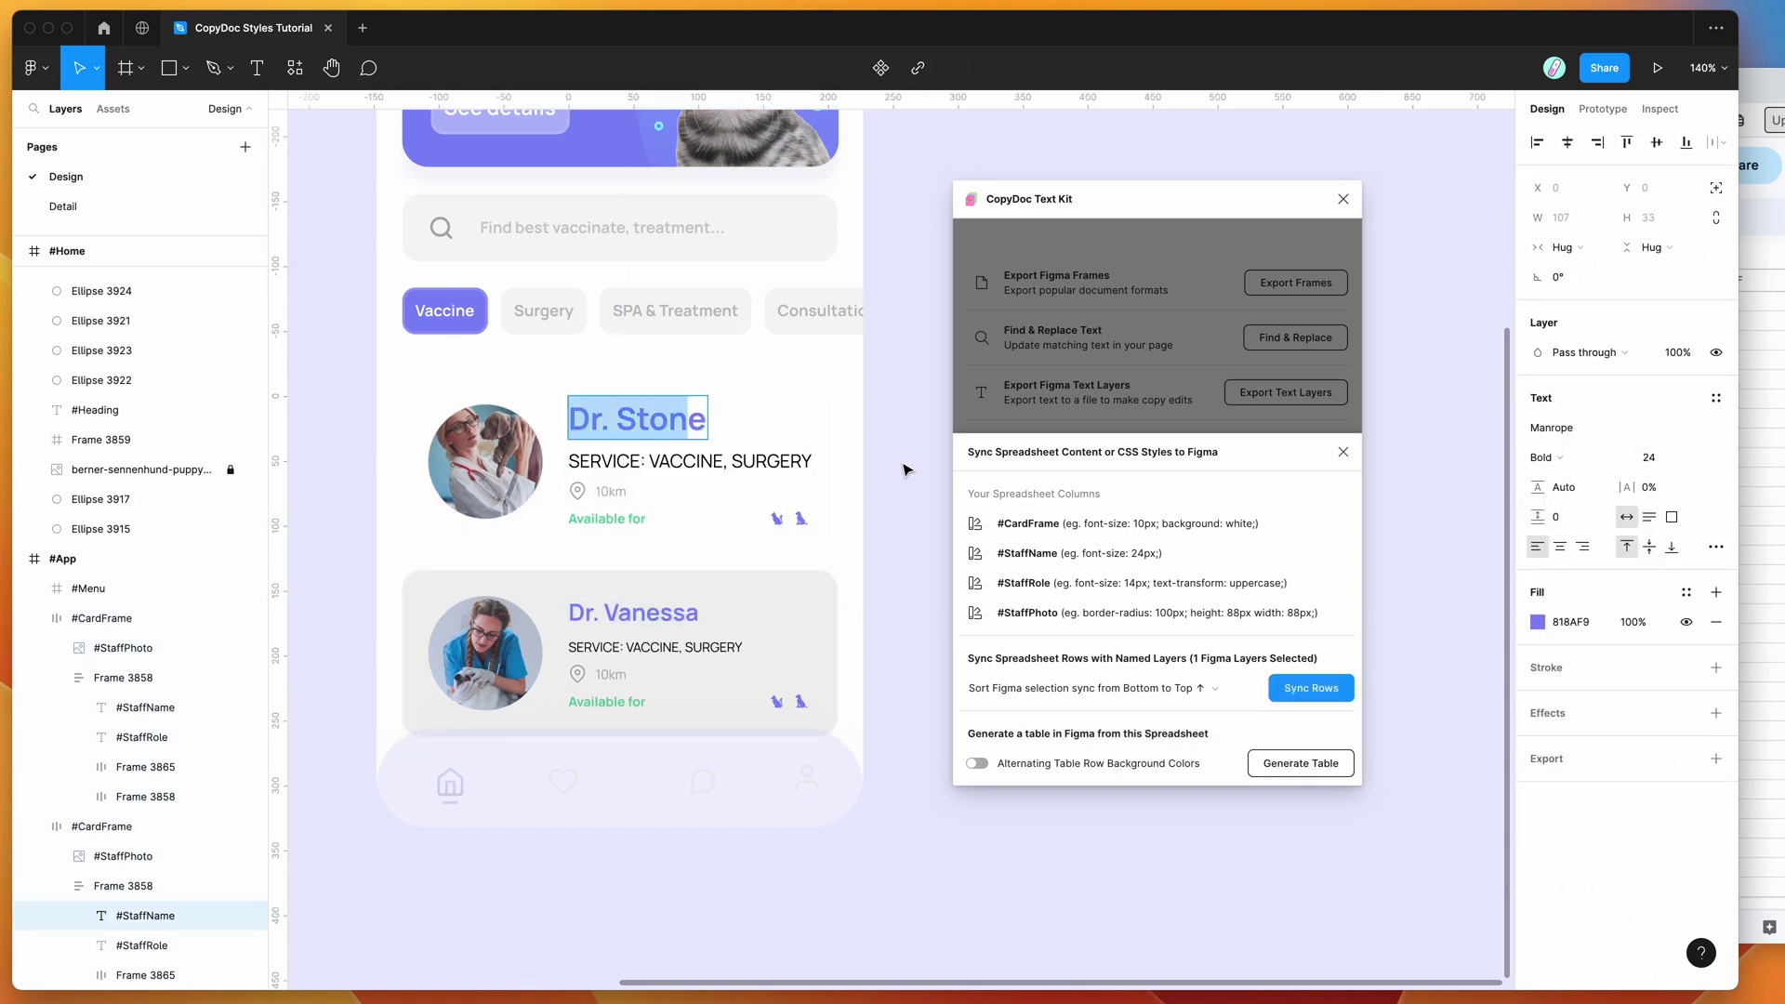
key(super+z)
key(super+z)
key(super+z)
key(super+z)
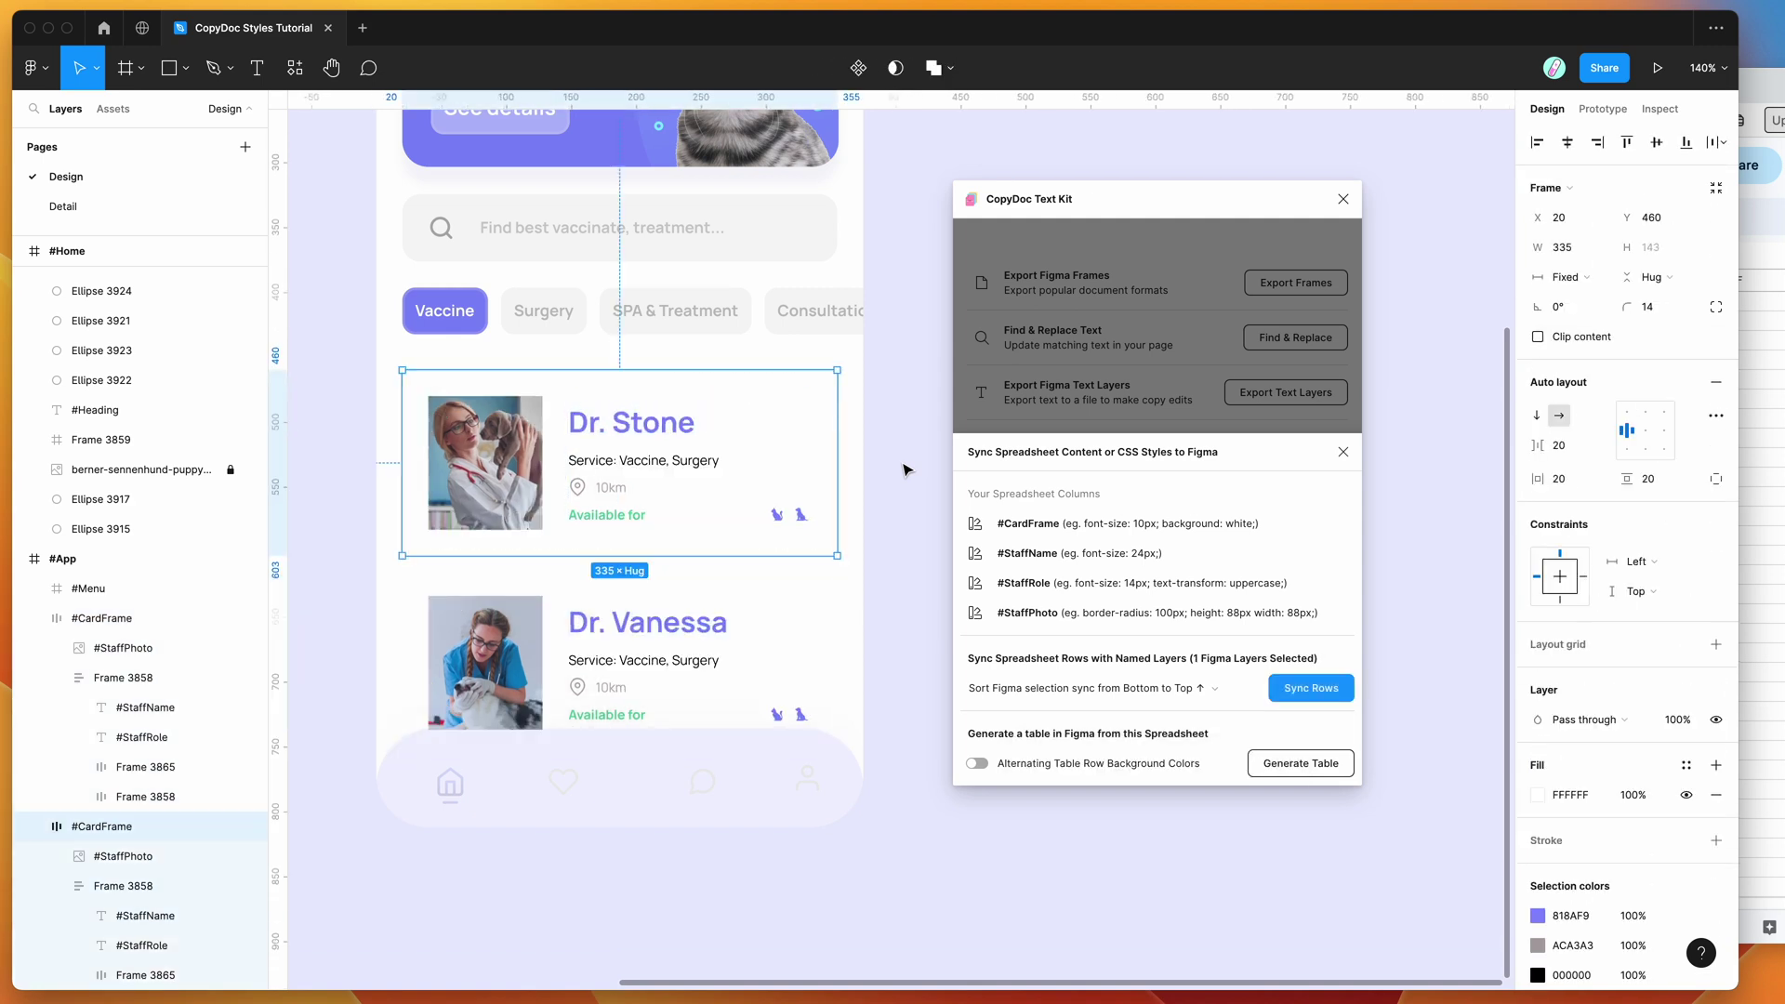
click(787, 714)
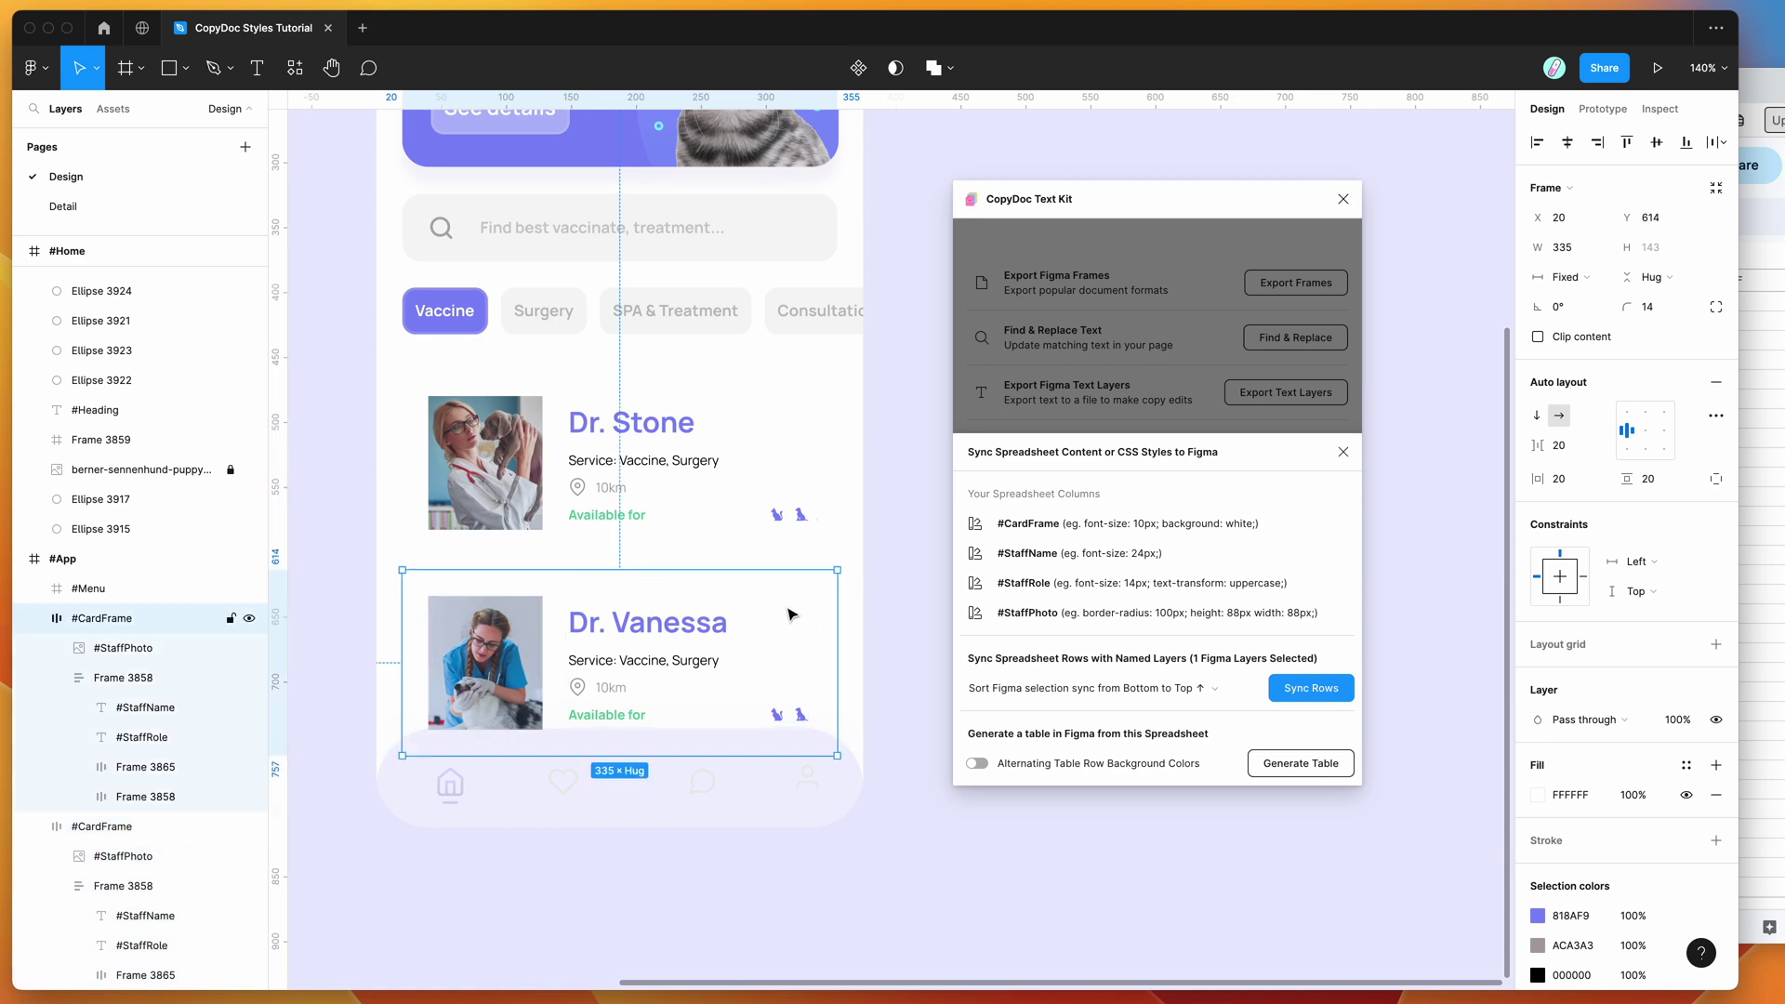
Step: Select both staff cards and sync the spreadsheet styles in Bottom to Top order
shift+click(771, 398)
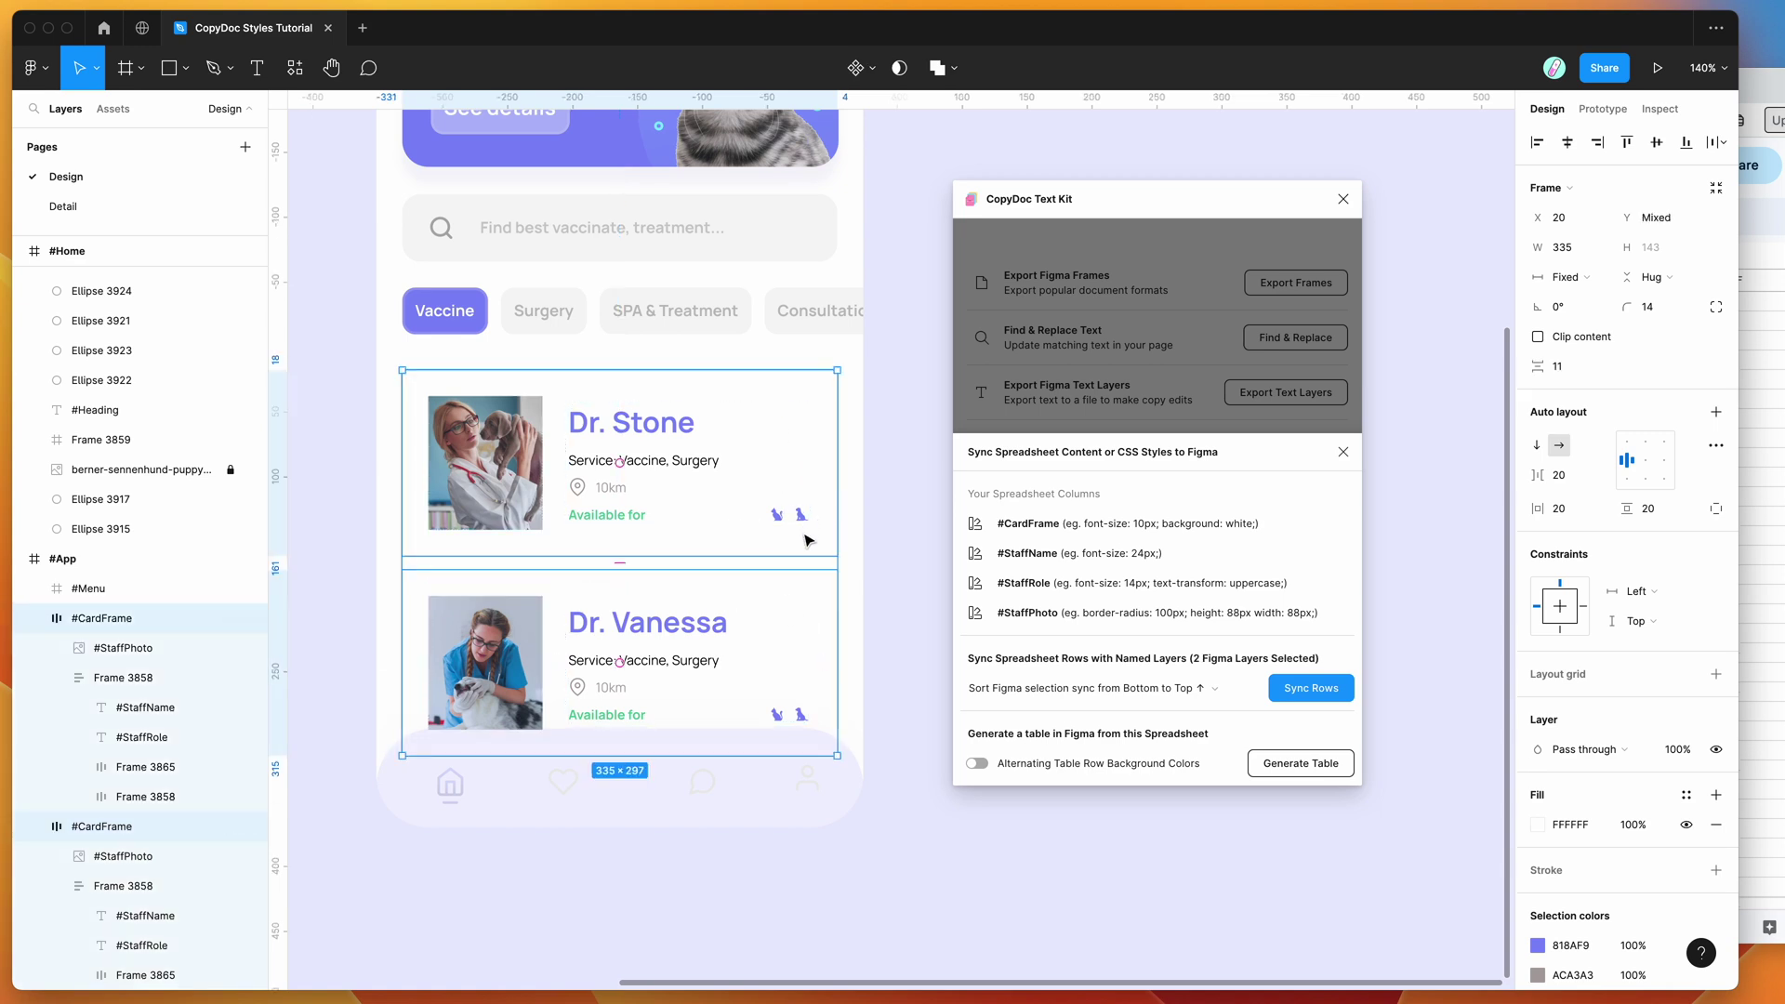
click(1137, 698)
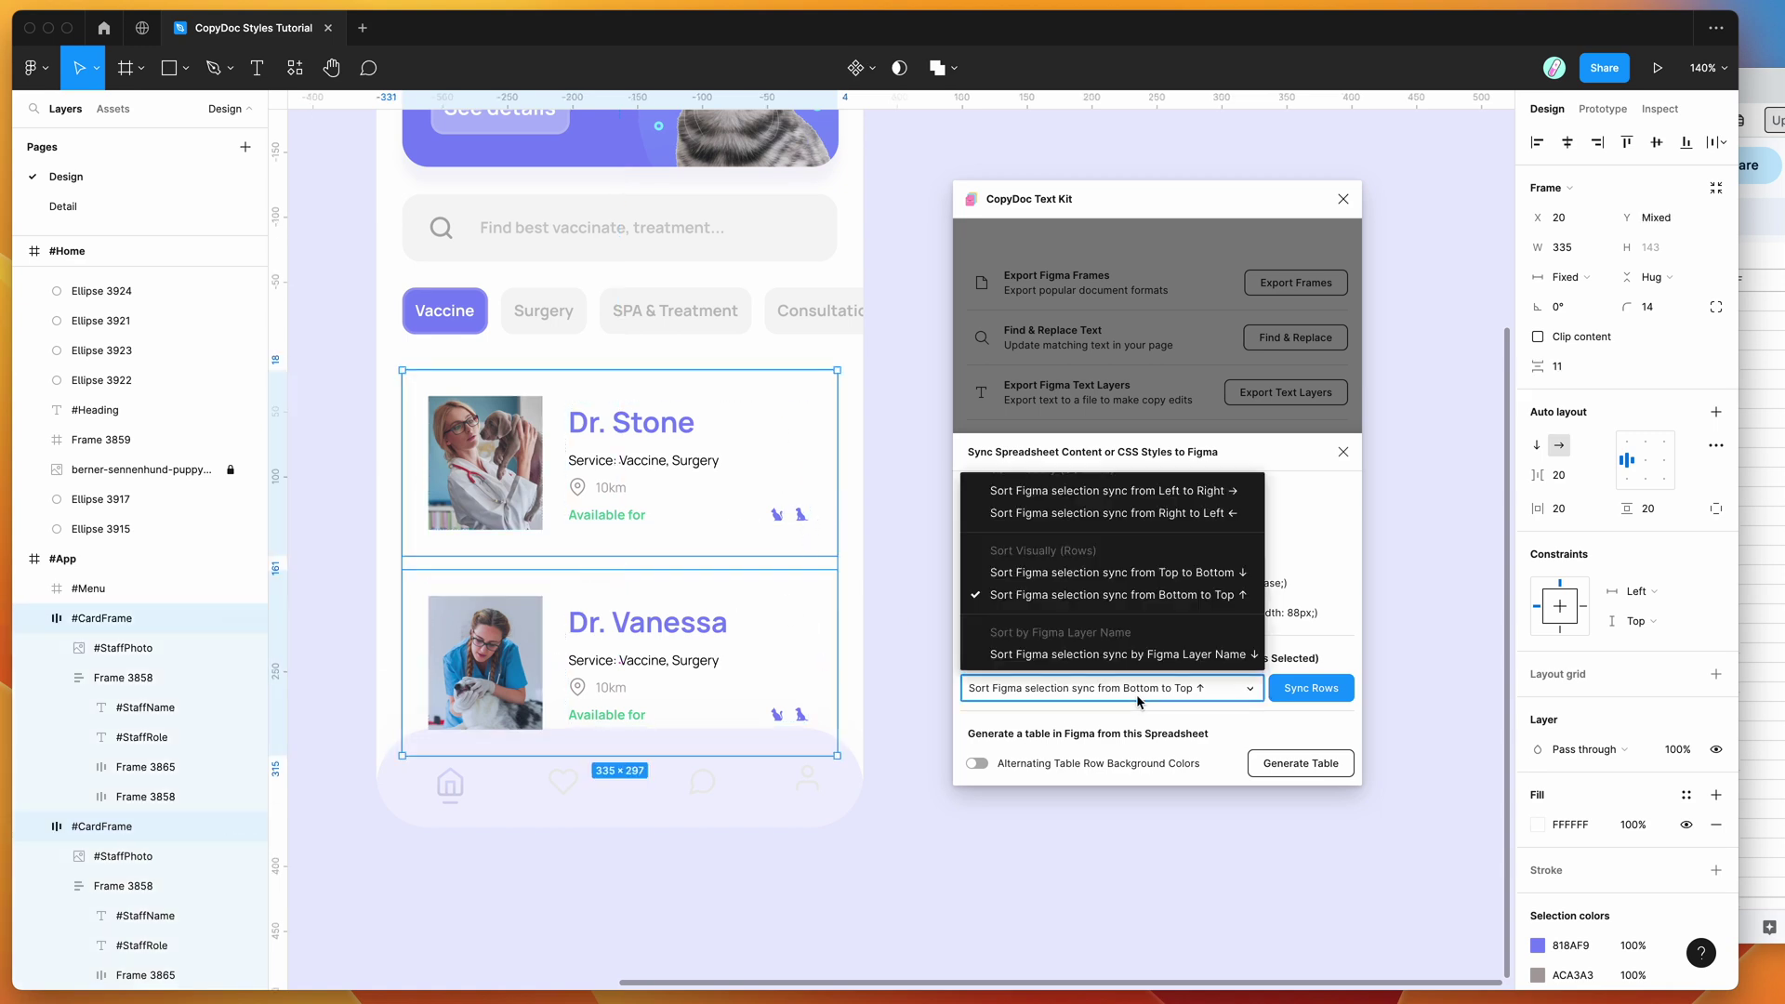
click(1157, 573)
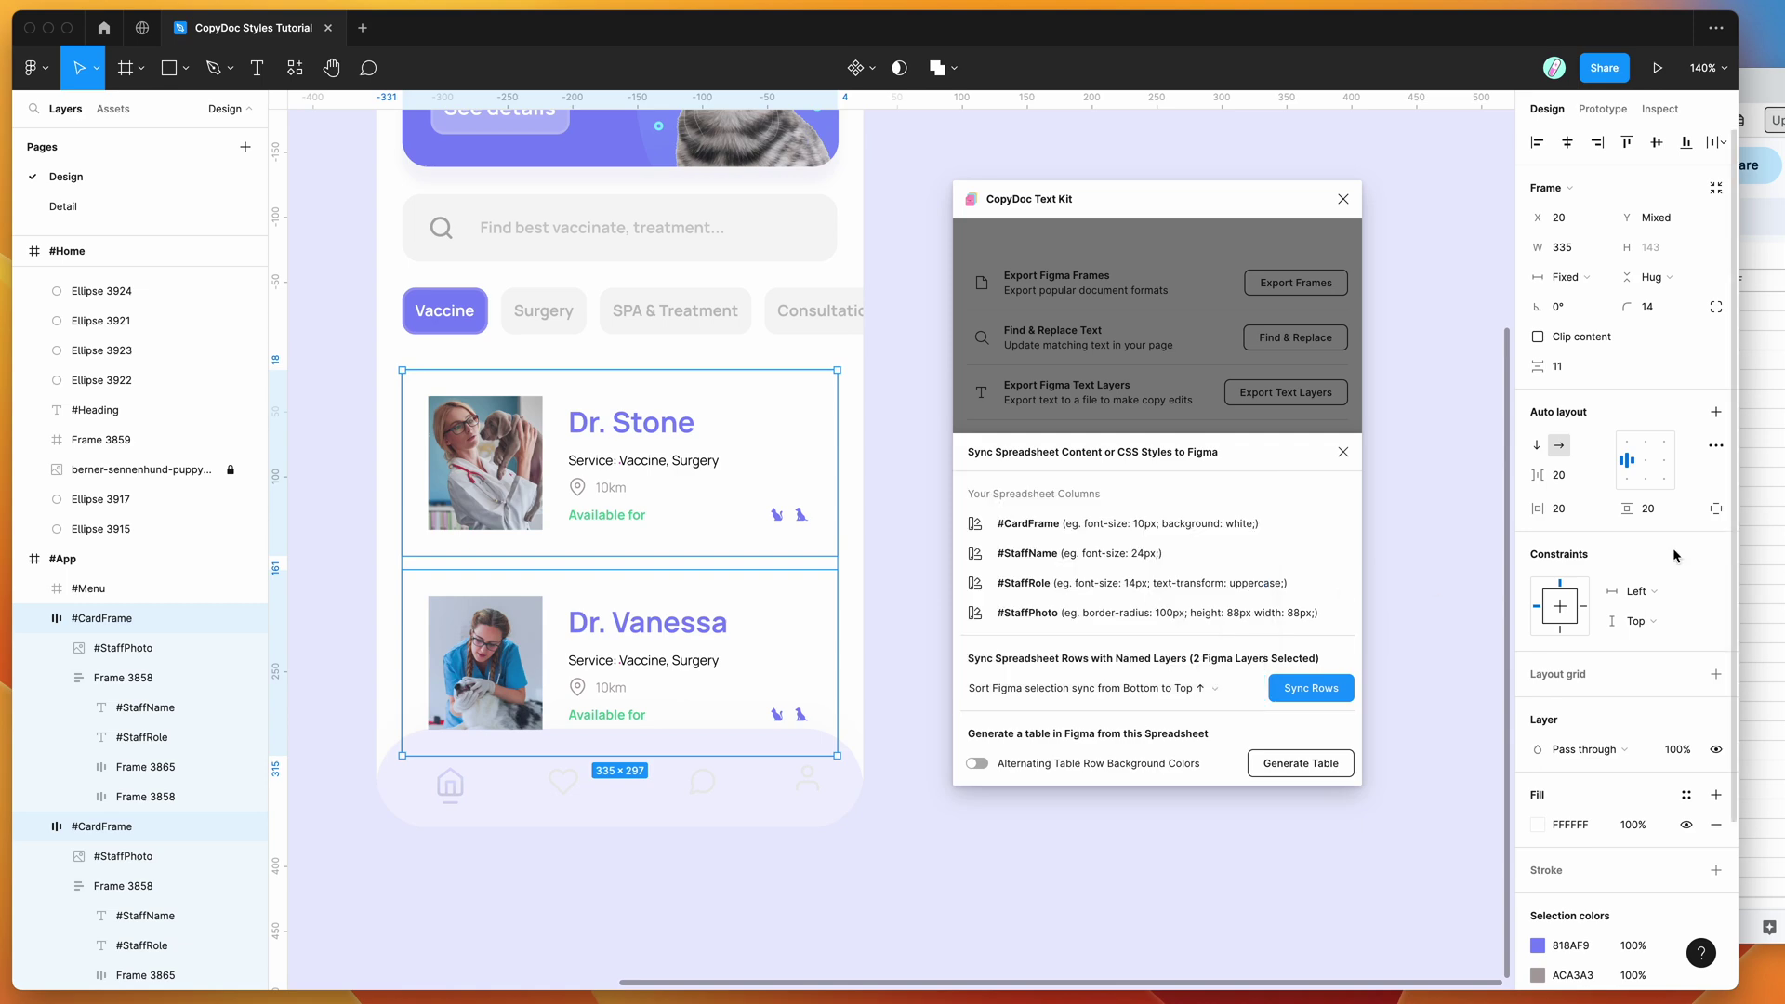
click(1780, 552)
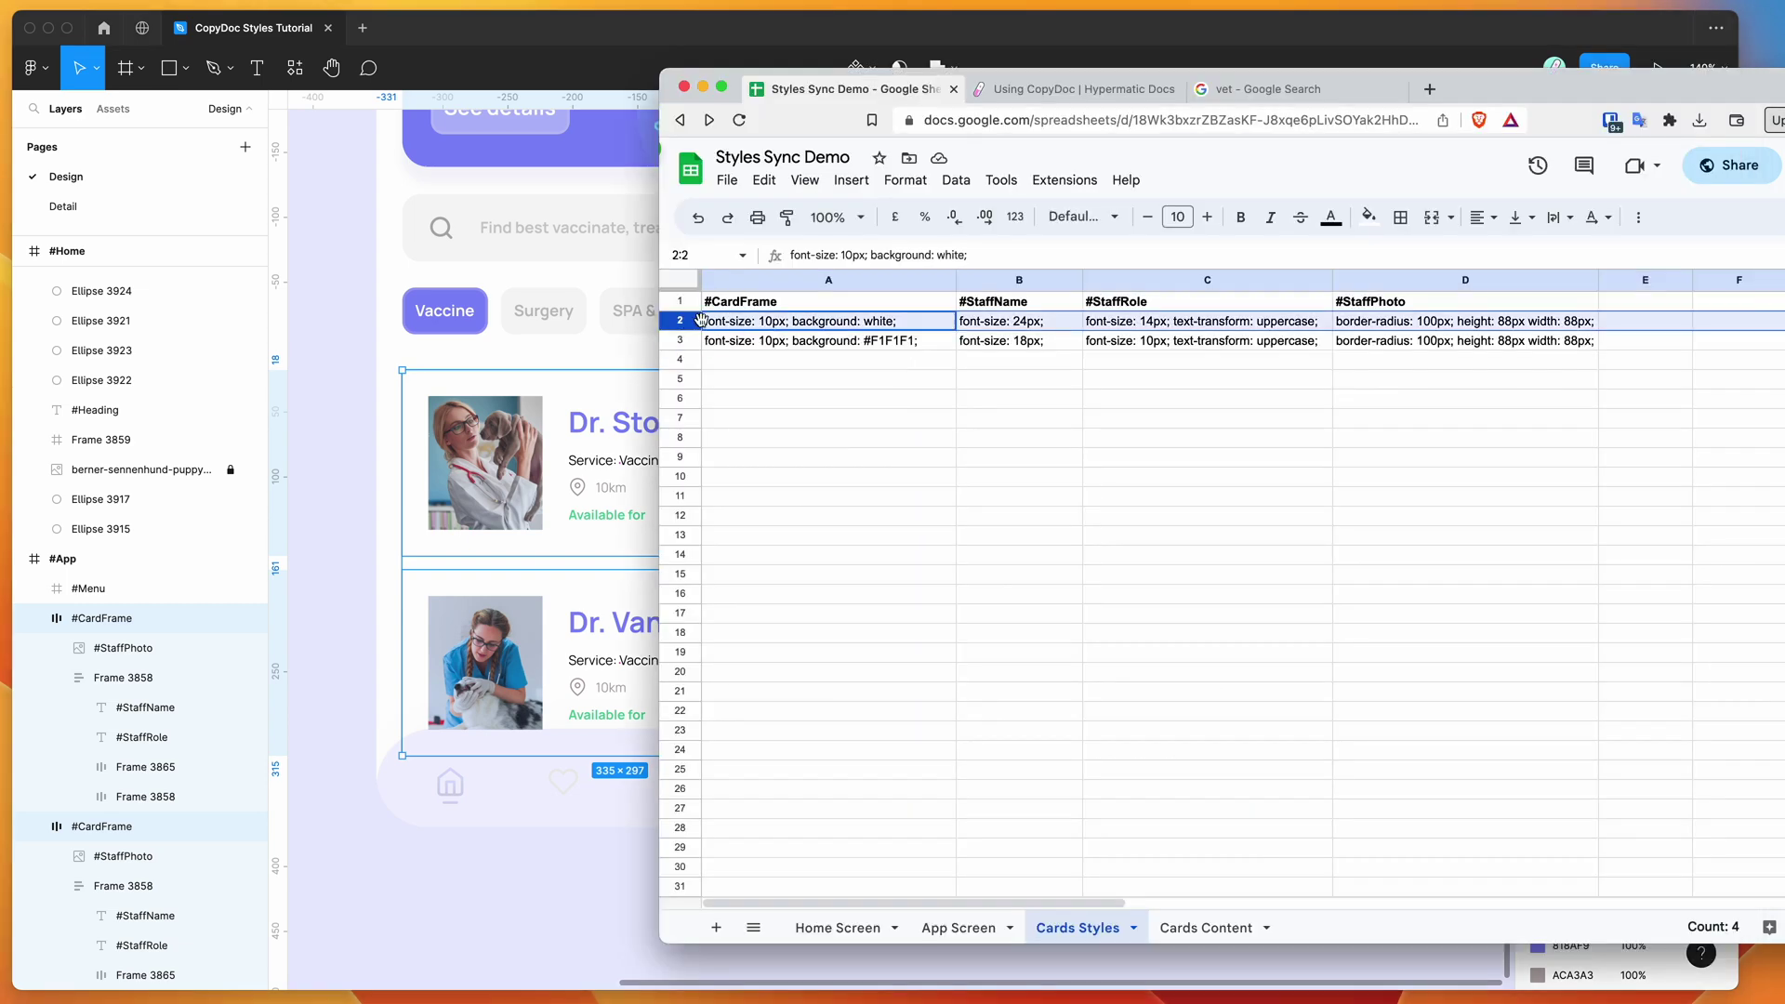
key(super+Tab)
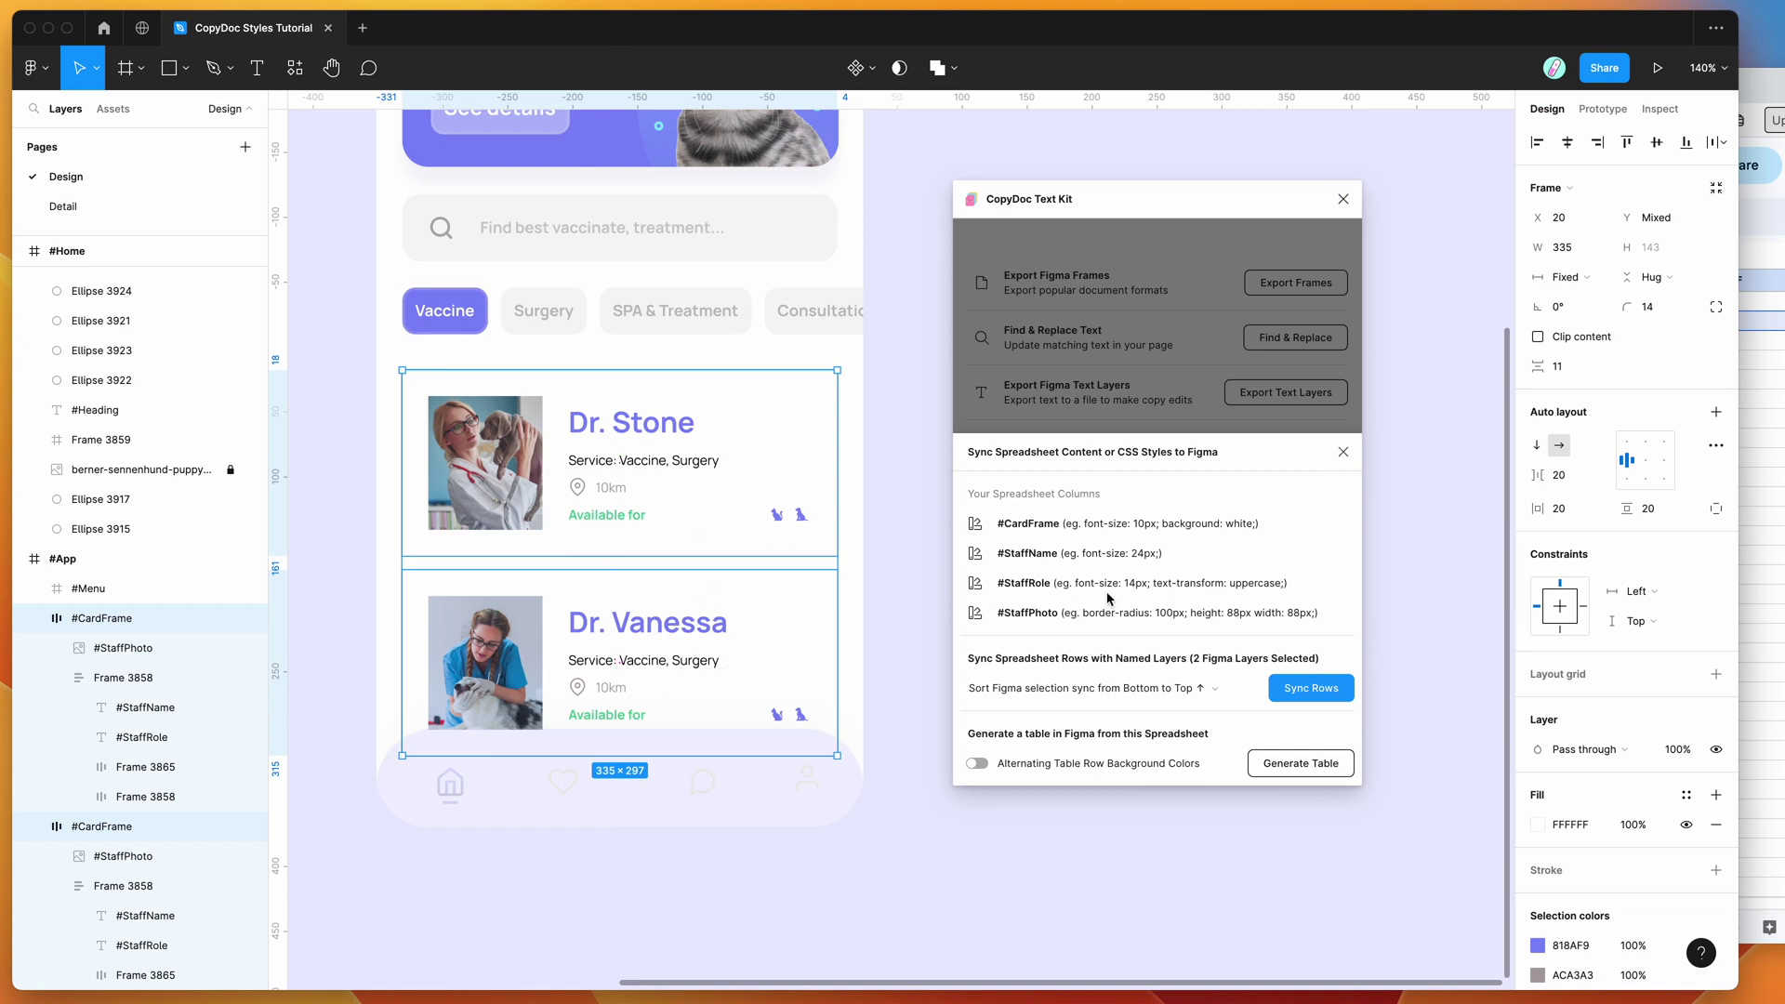
click(1167, 691)
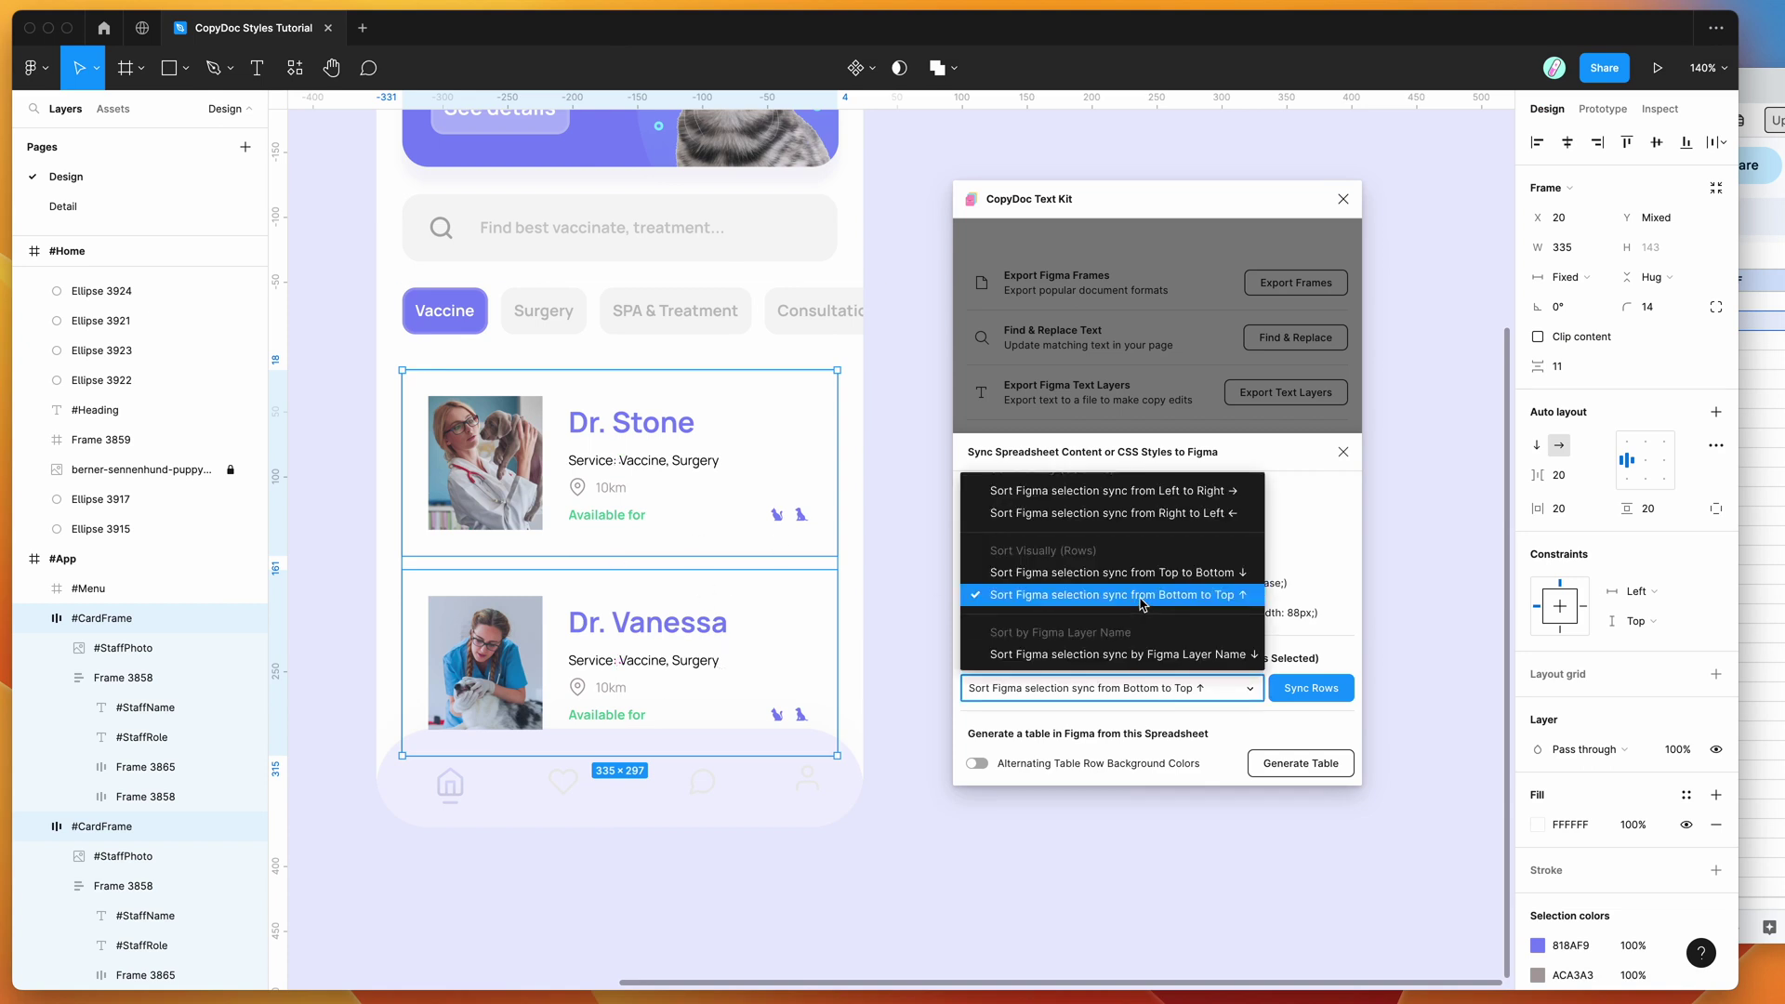
click(1144, 600)
click(1308, 691)
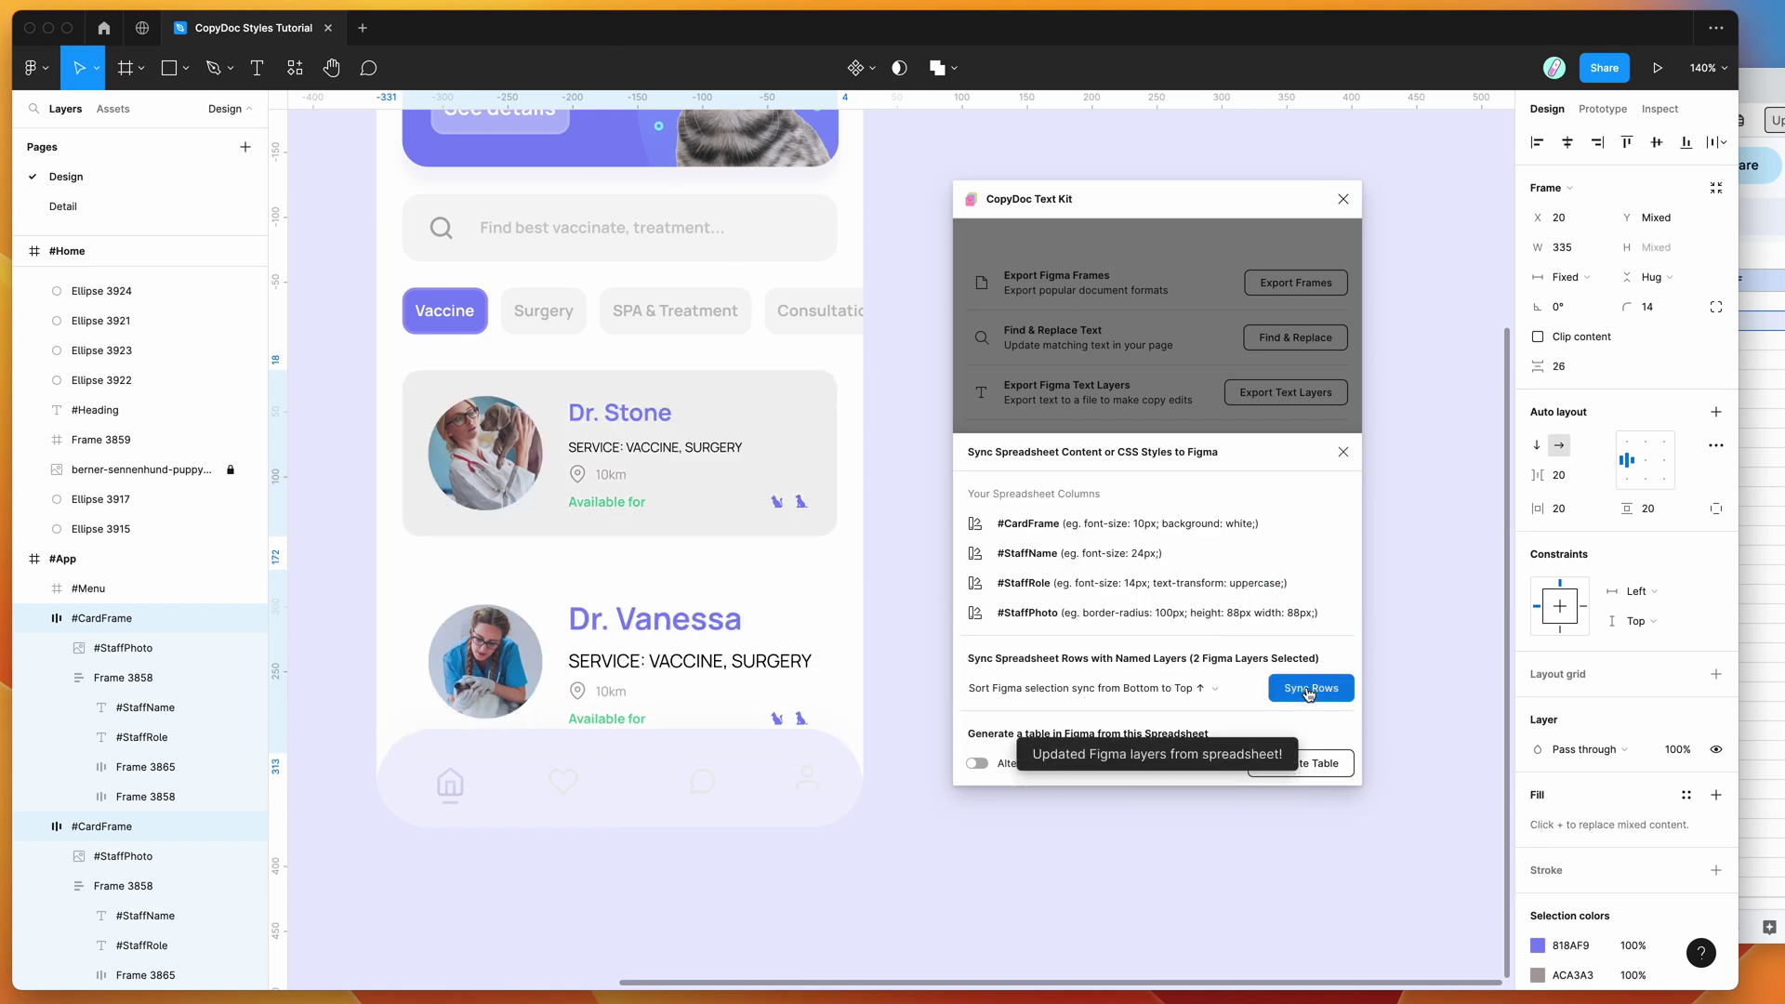
Step: Compare the second staff card's new styling against the spreadsheet
click(755, 695)
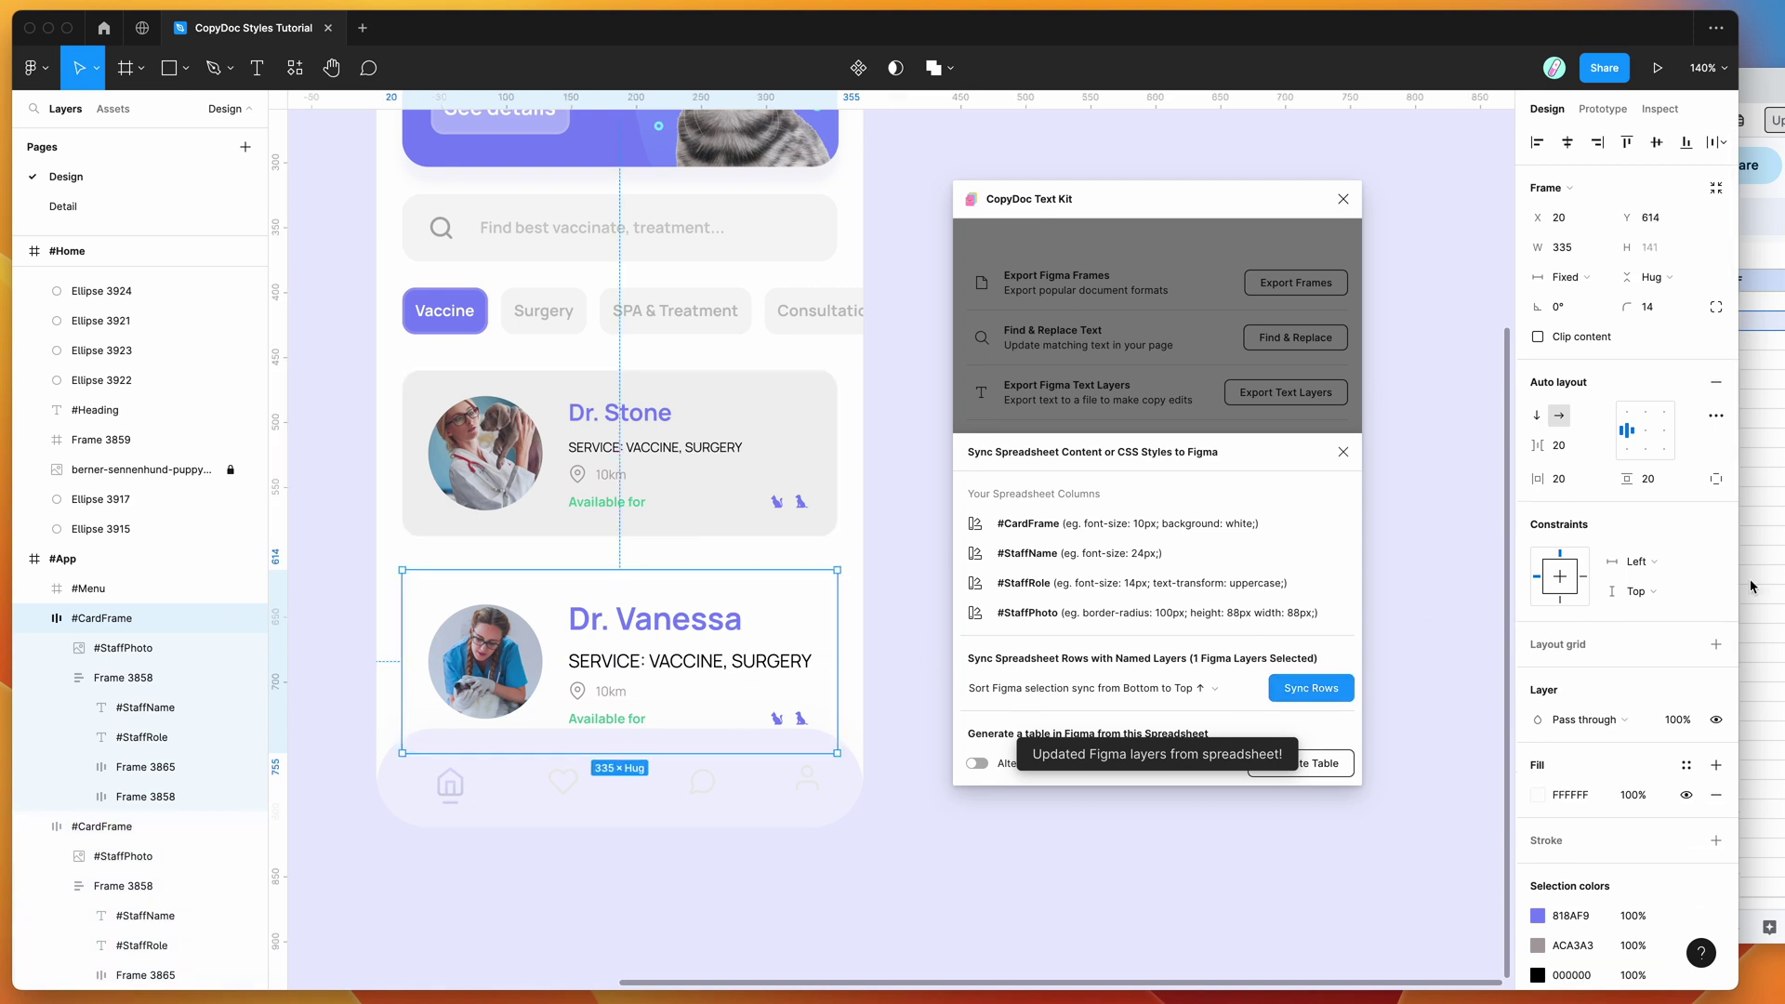
click(1752, 585)
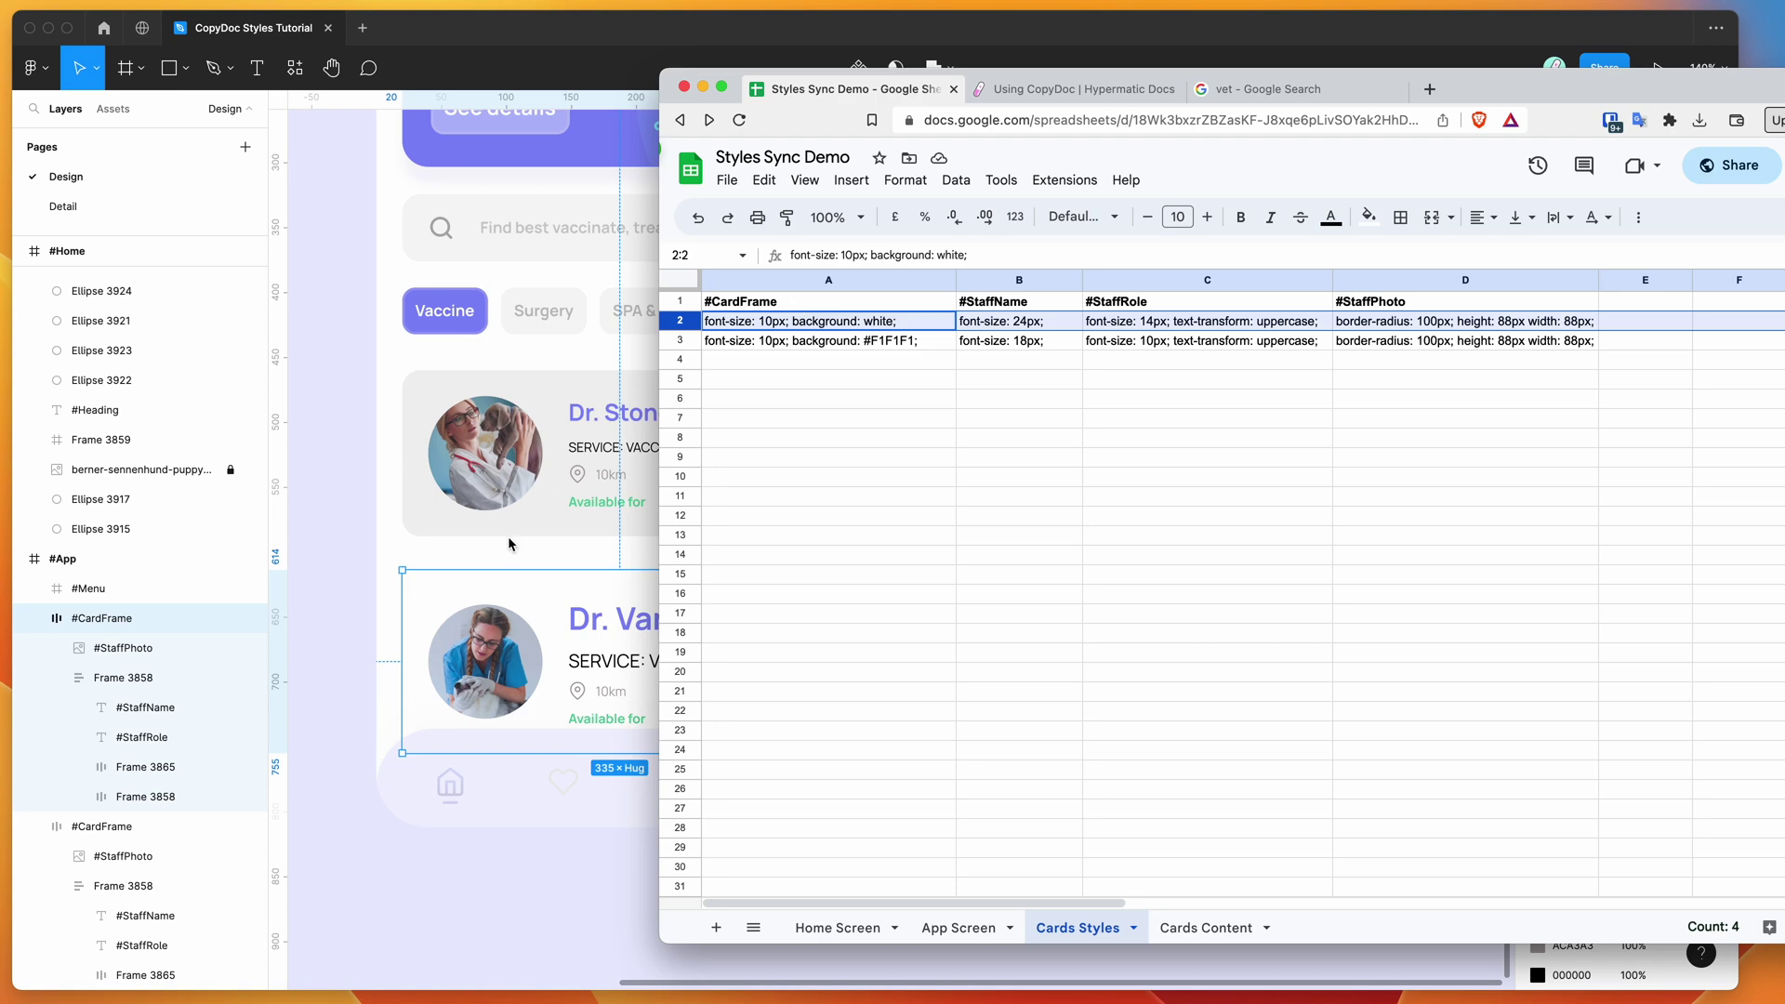
click(613, 613)
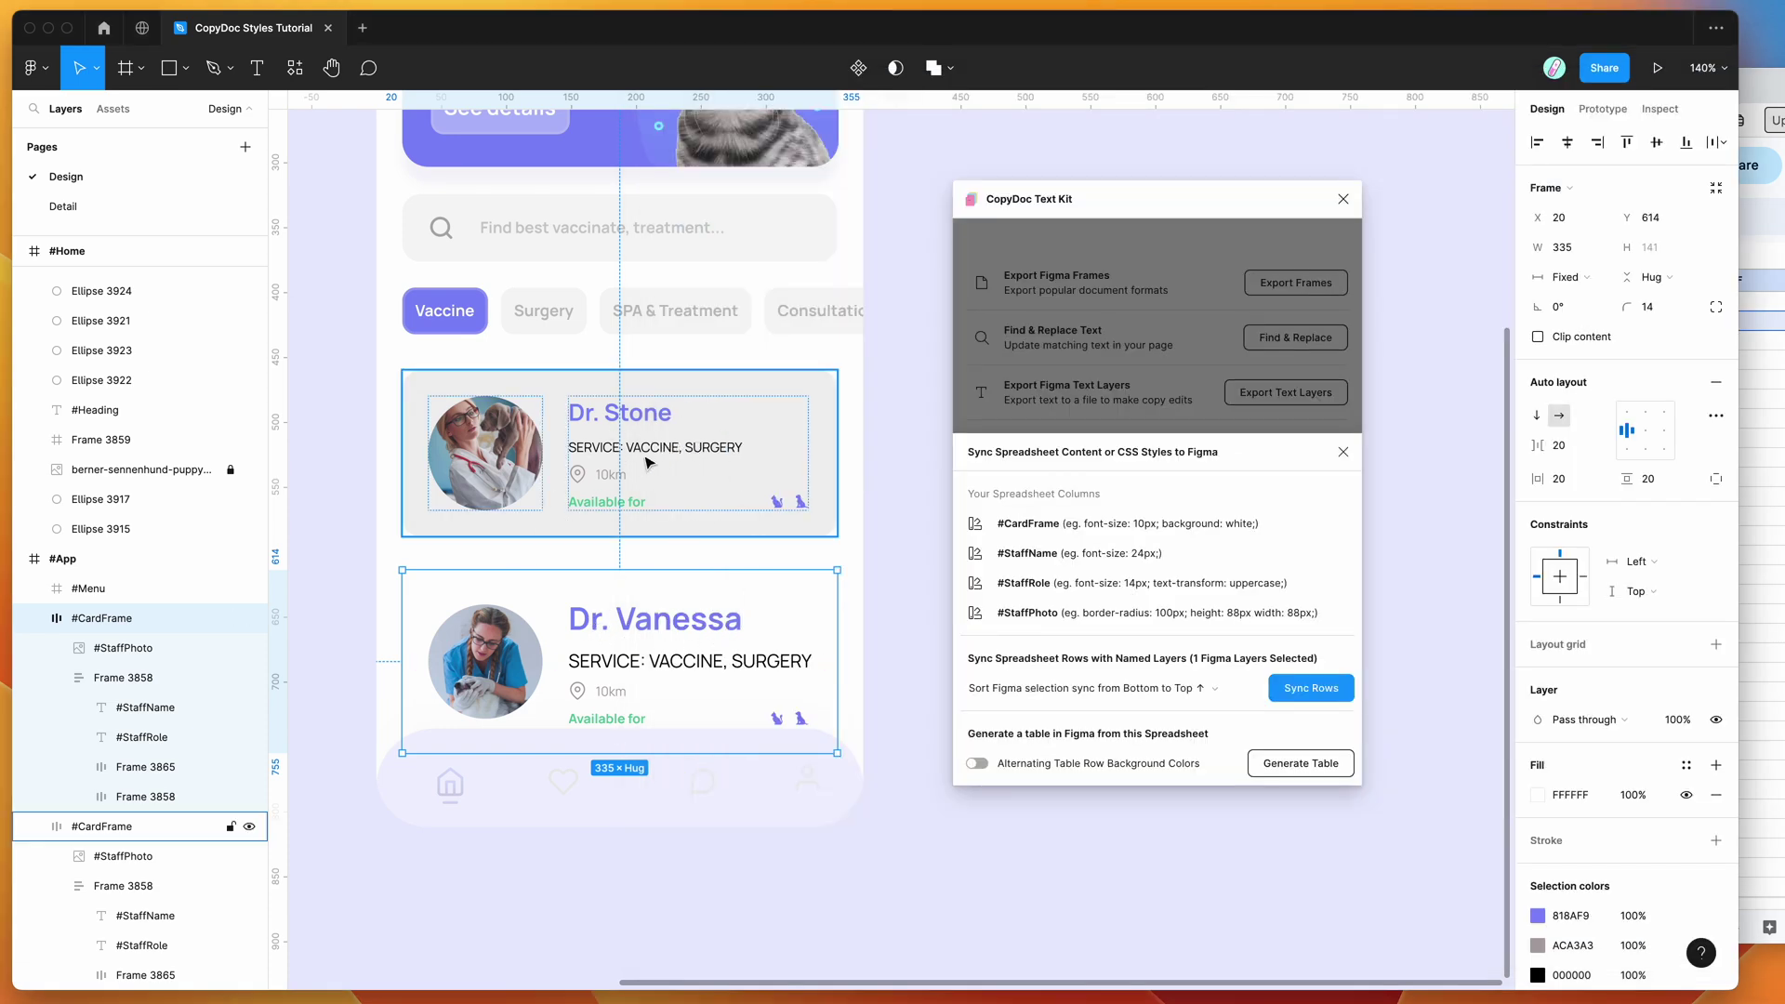
scroll(651, 464, down, 5)
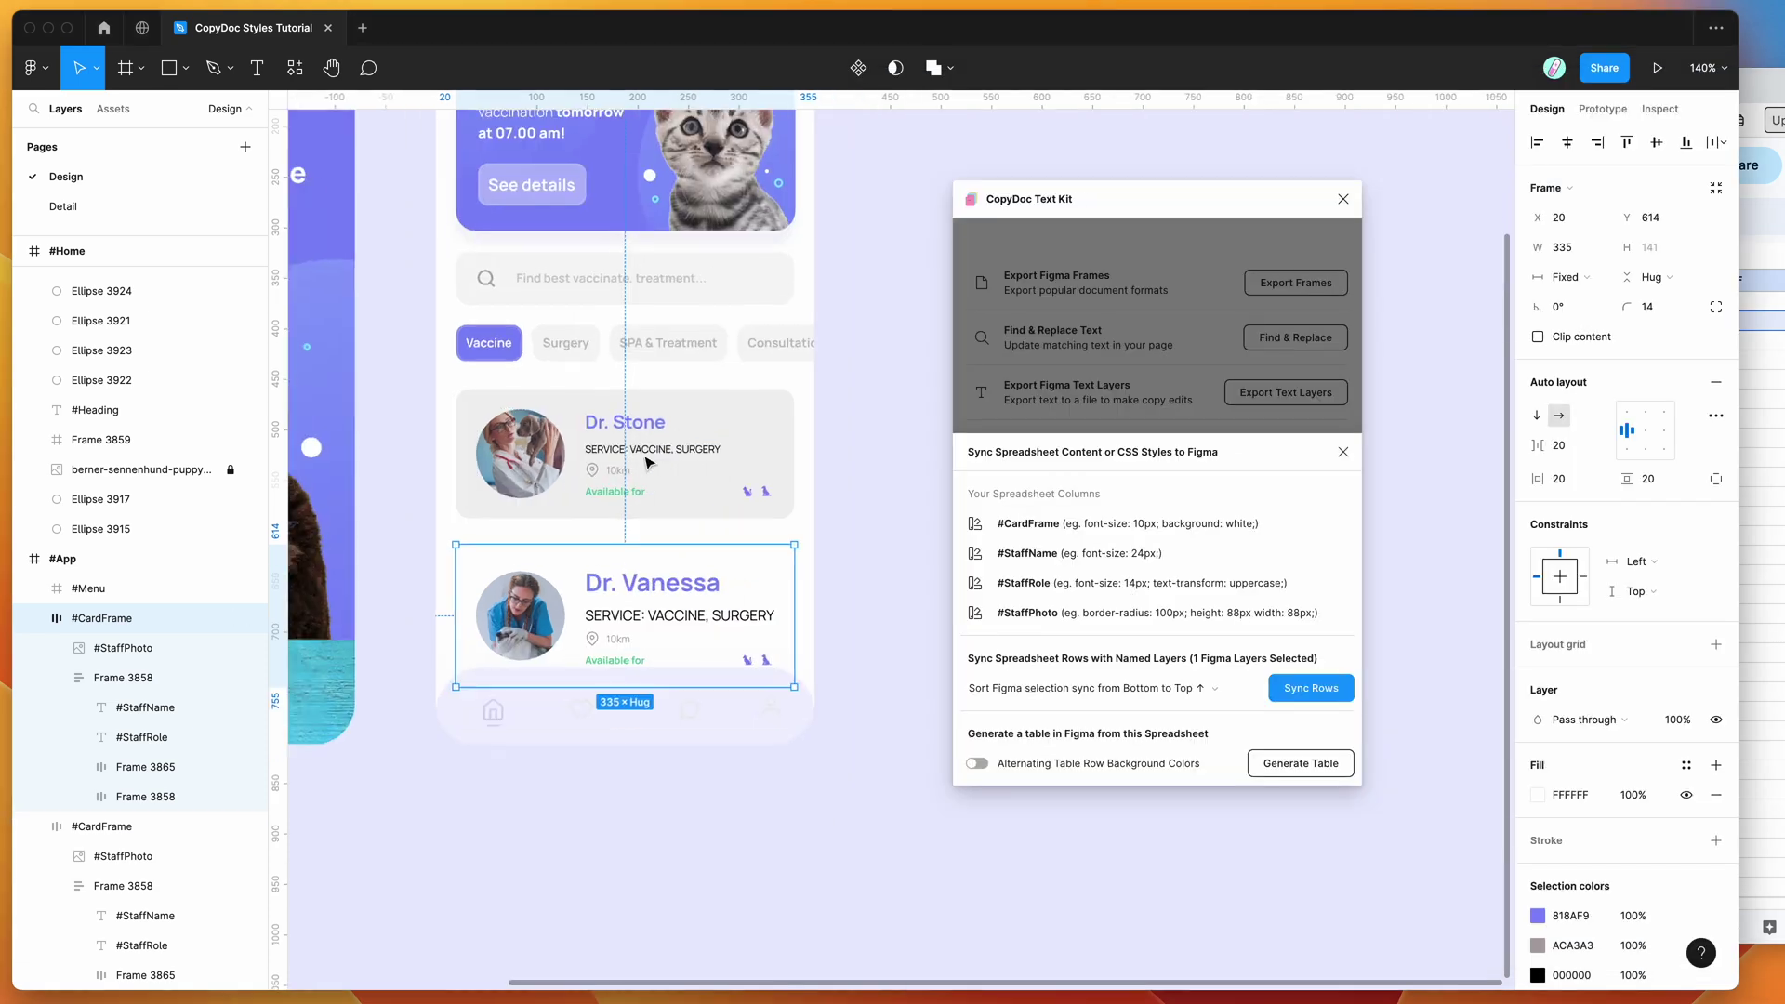
Step: Review the sync order options, keep Bottom to Top, and bring the Cards Styles sheet forward
click(1194, 689)
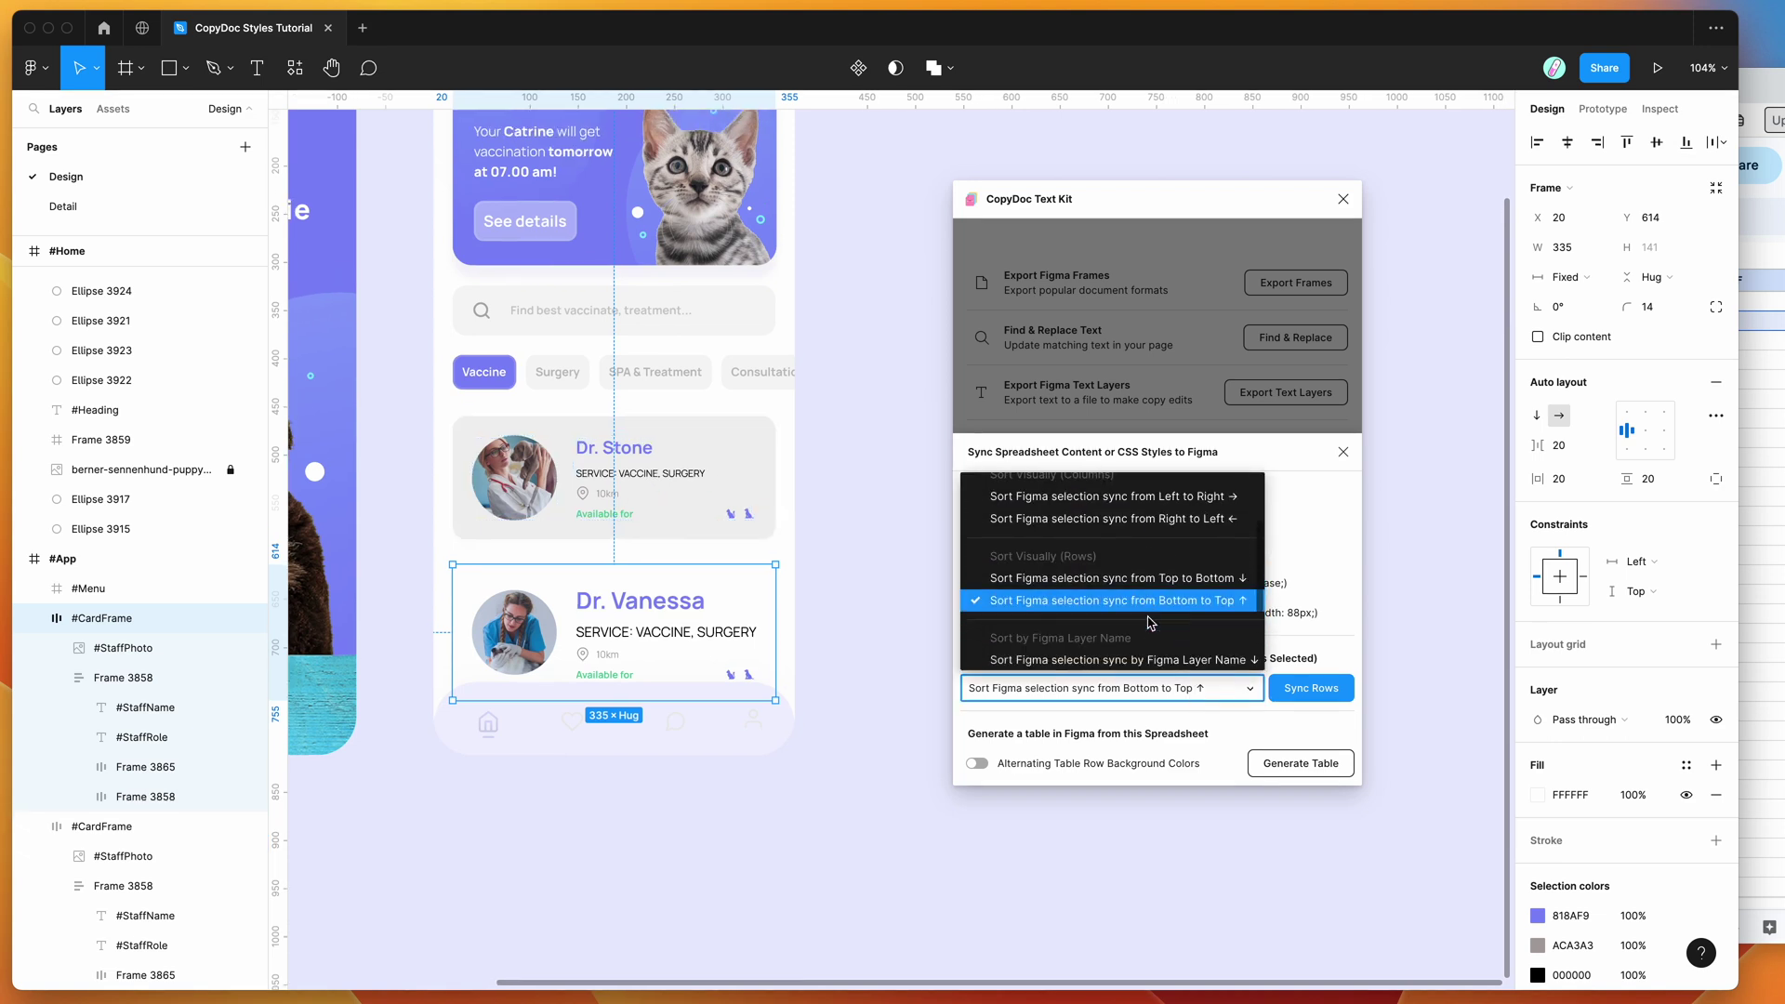
scroll(1116, 604, down, 1)
scroll(1097, 595, up, 4)
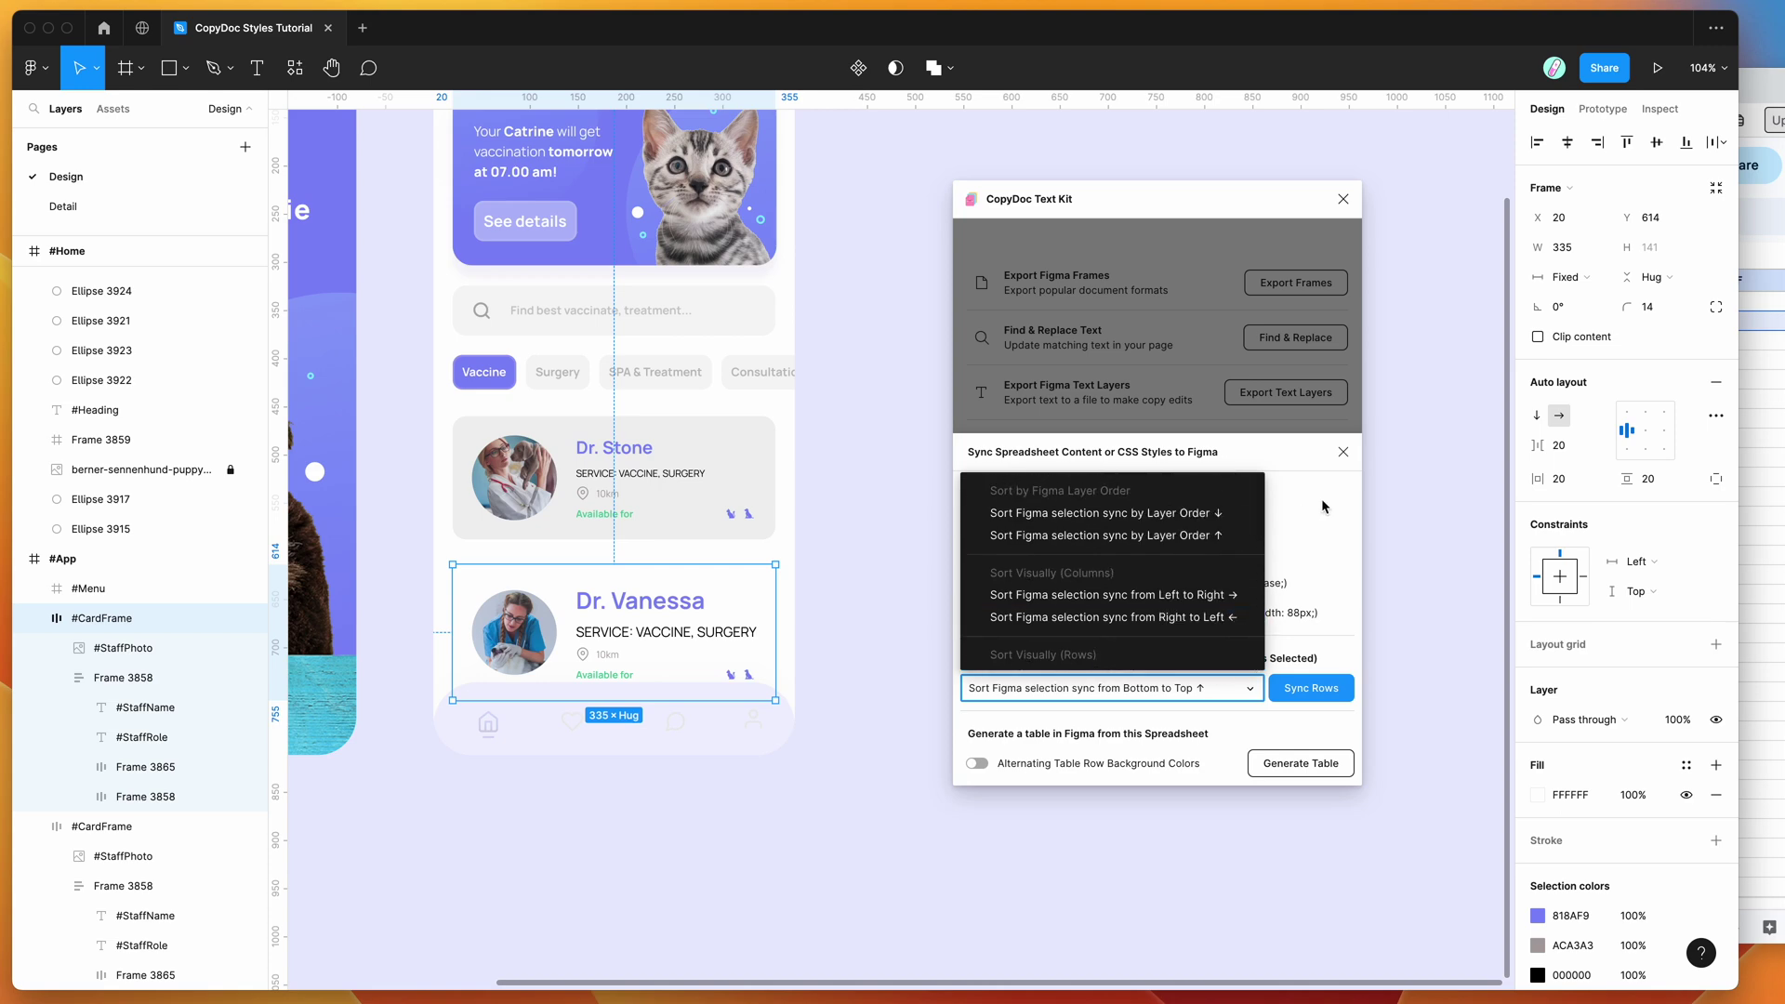
click(1298, 517)
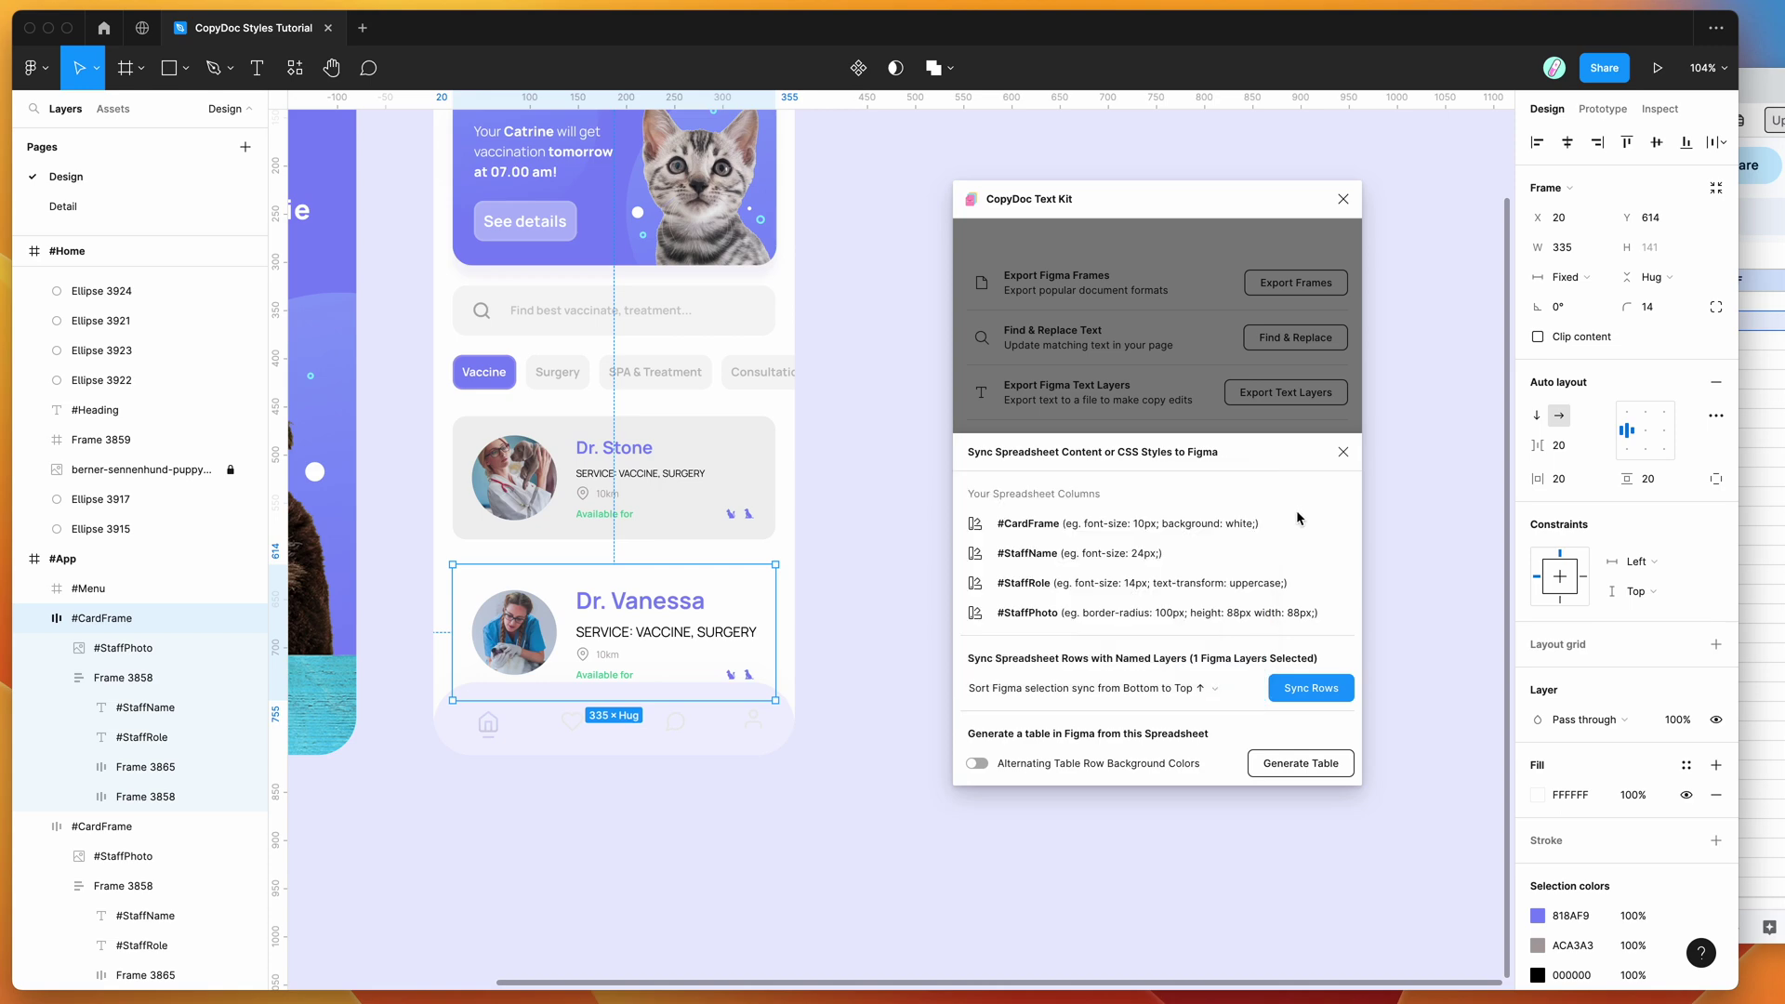
click(1766, 454)
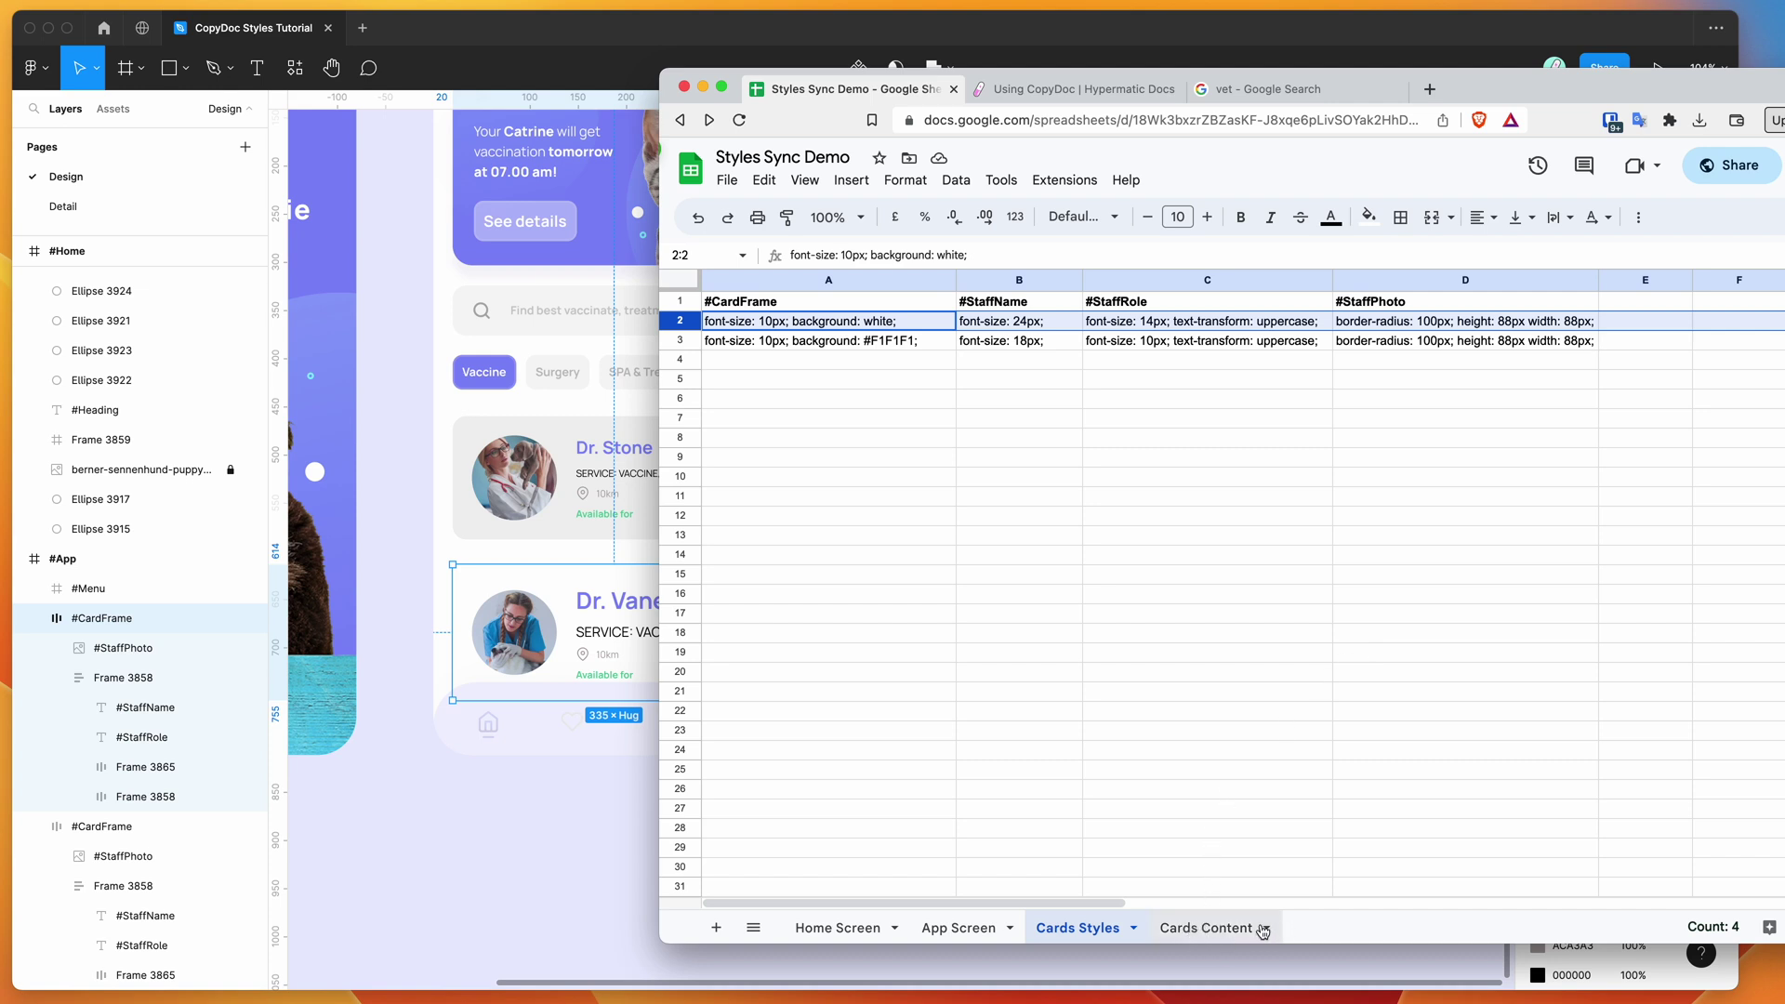
Step: On the Cards Content sheet, review the #StaffRole, #StaffPhoto and #StaffName column headers
click(1219, 929)
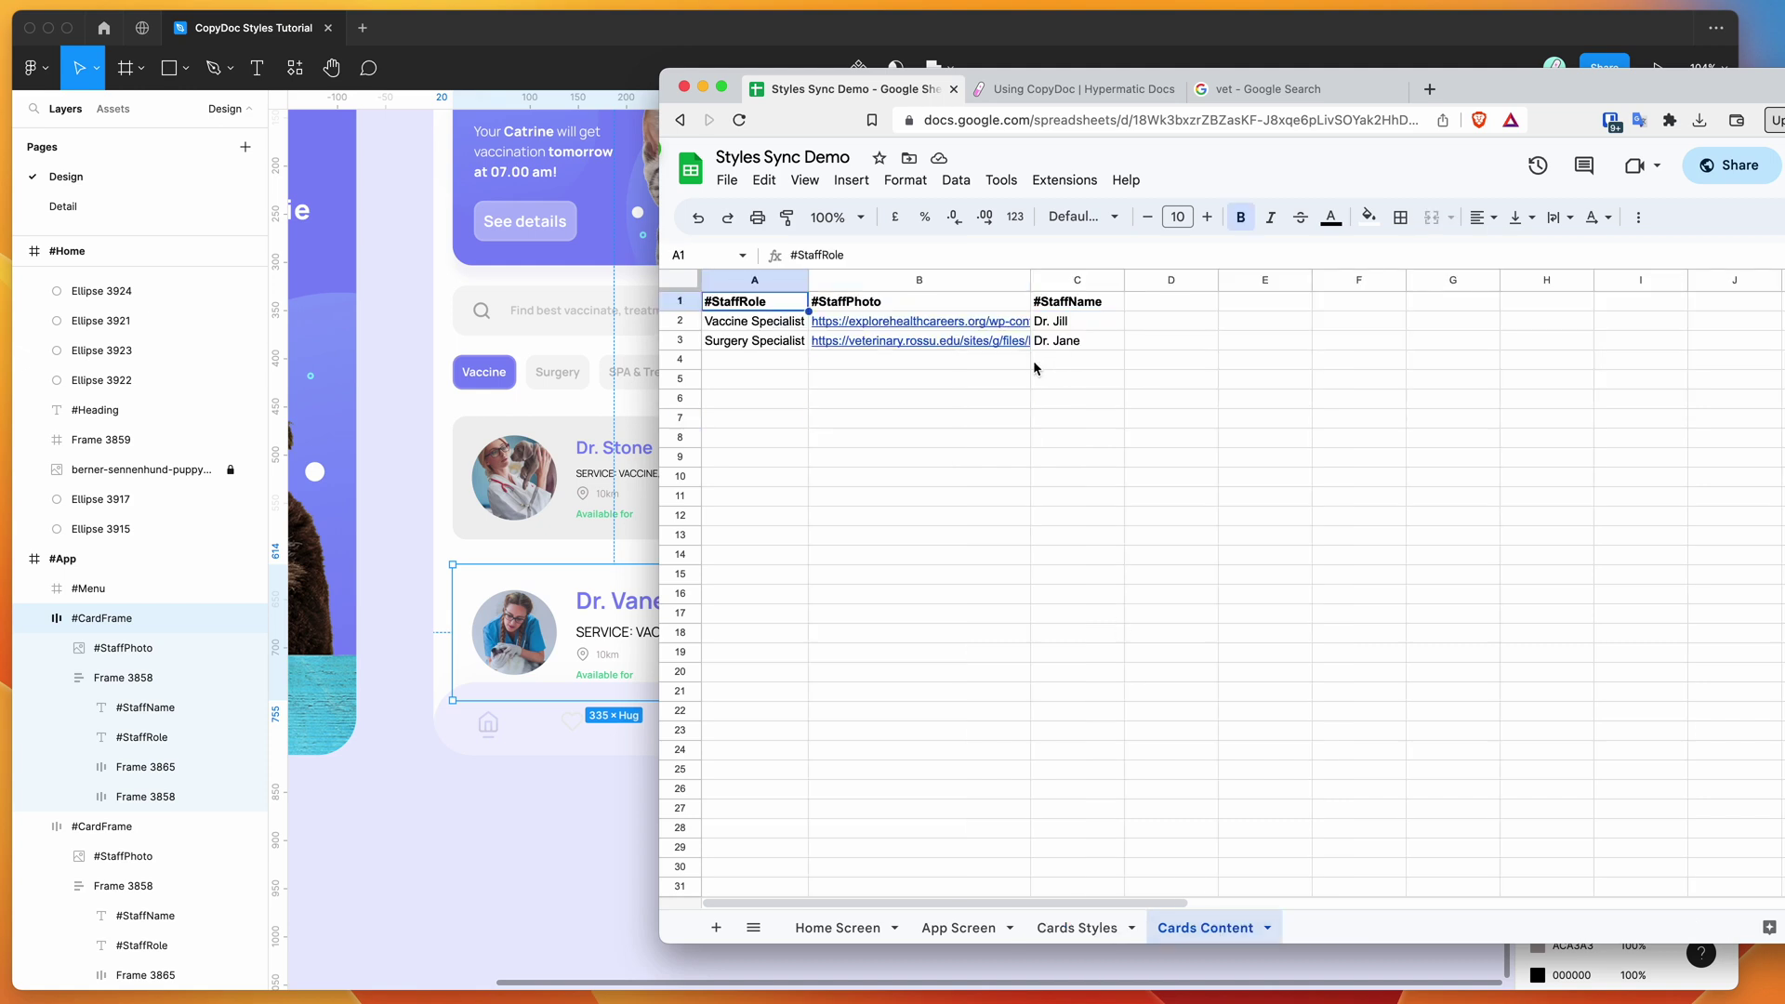
drag(979, 357, 734, 308)
click(733, 307)
click(882, 305)
click(1055, 307)
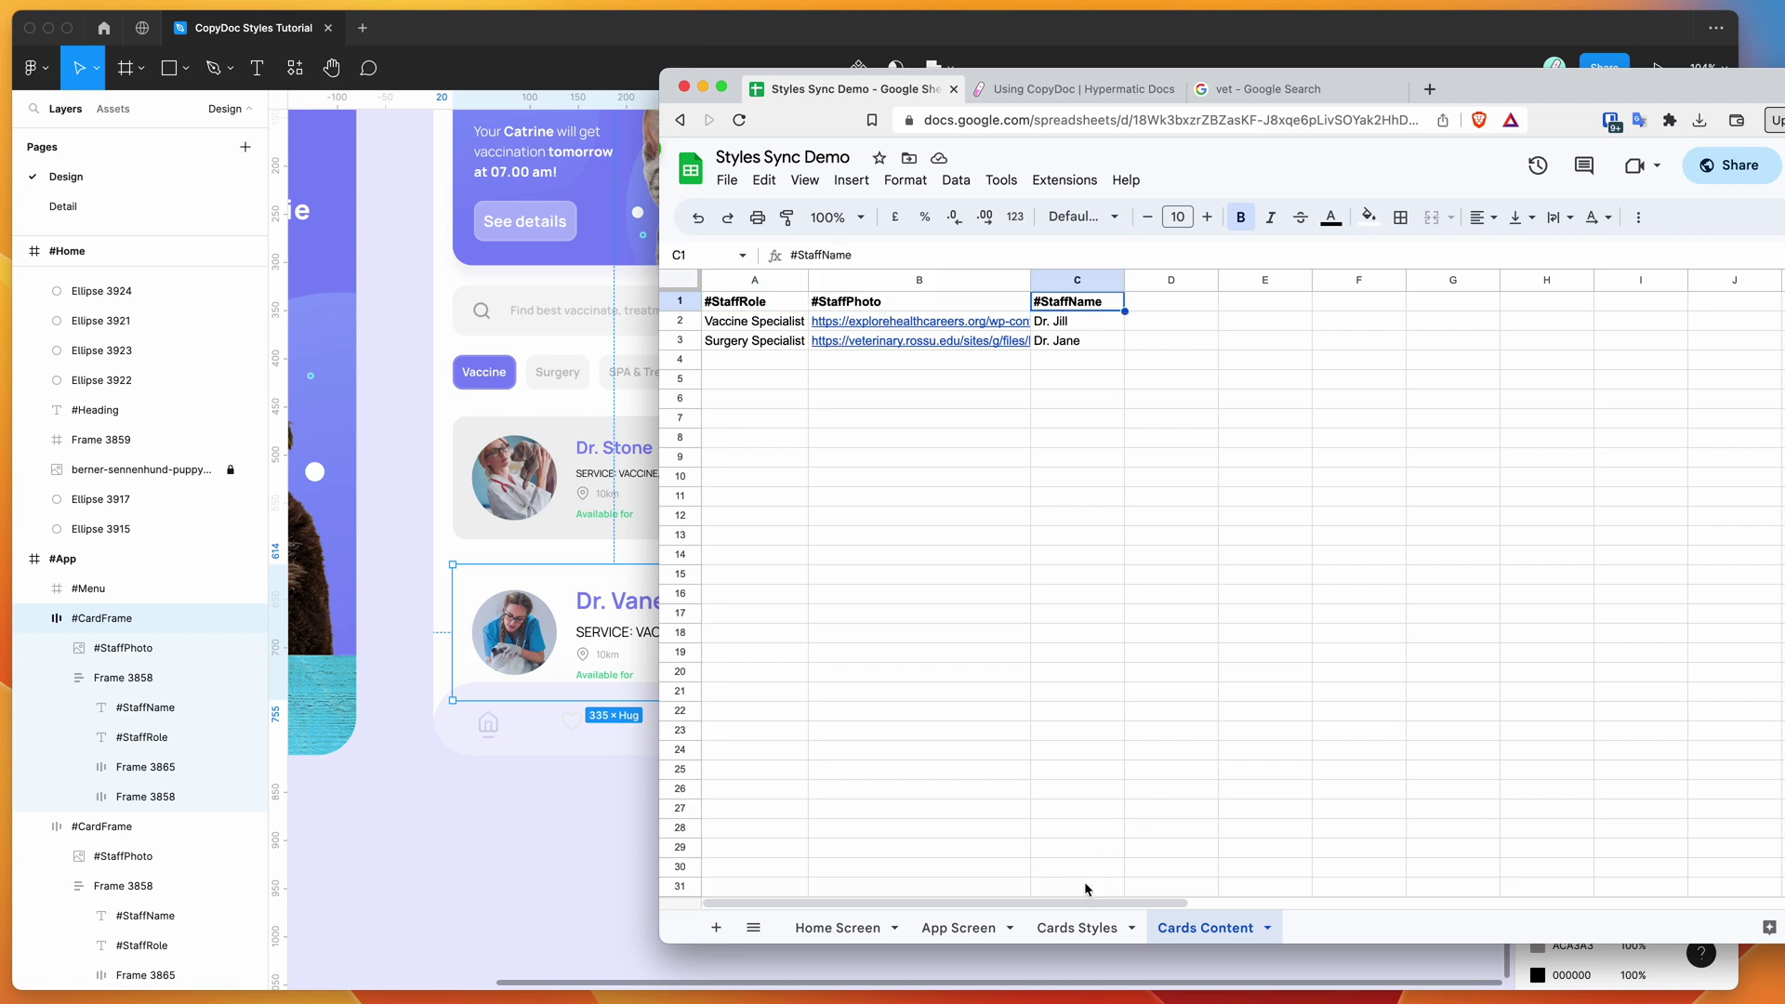
Step: Check the #StaffName, #StaffRole and #StaffPhoto style cells on the Cards Styles sheet
click(1081, 929)
click(993, 321)
click(1159, 322)
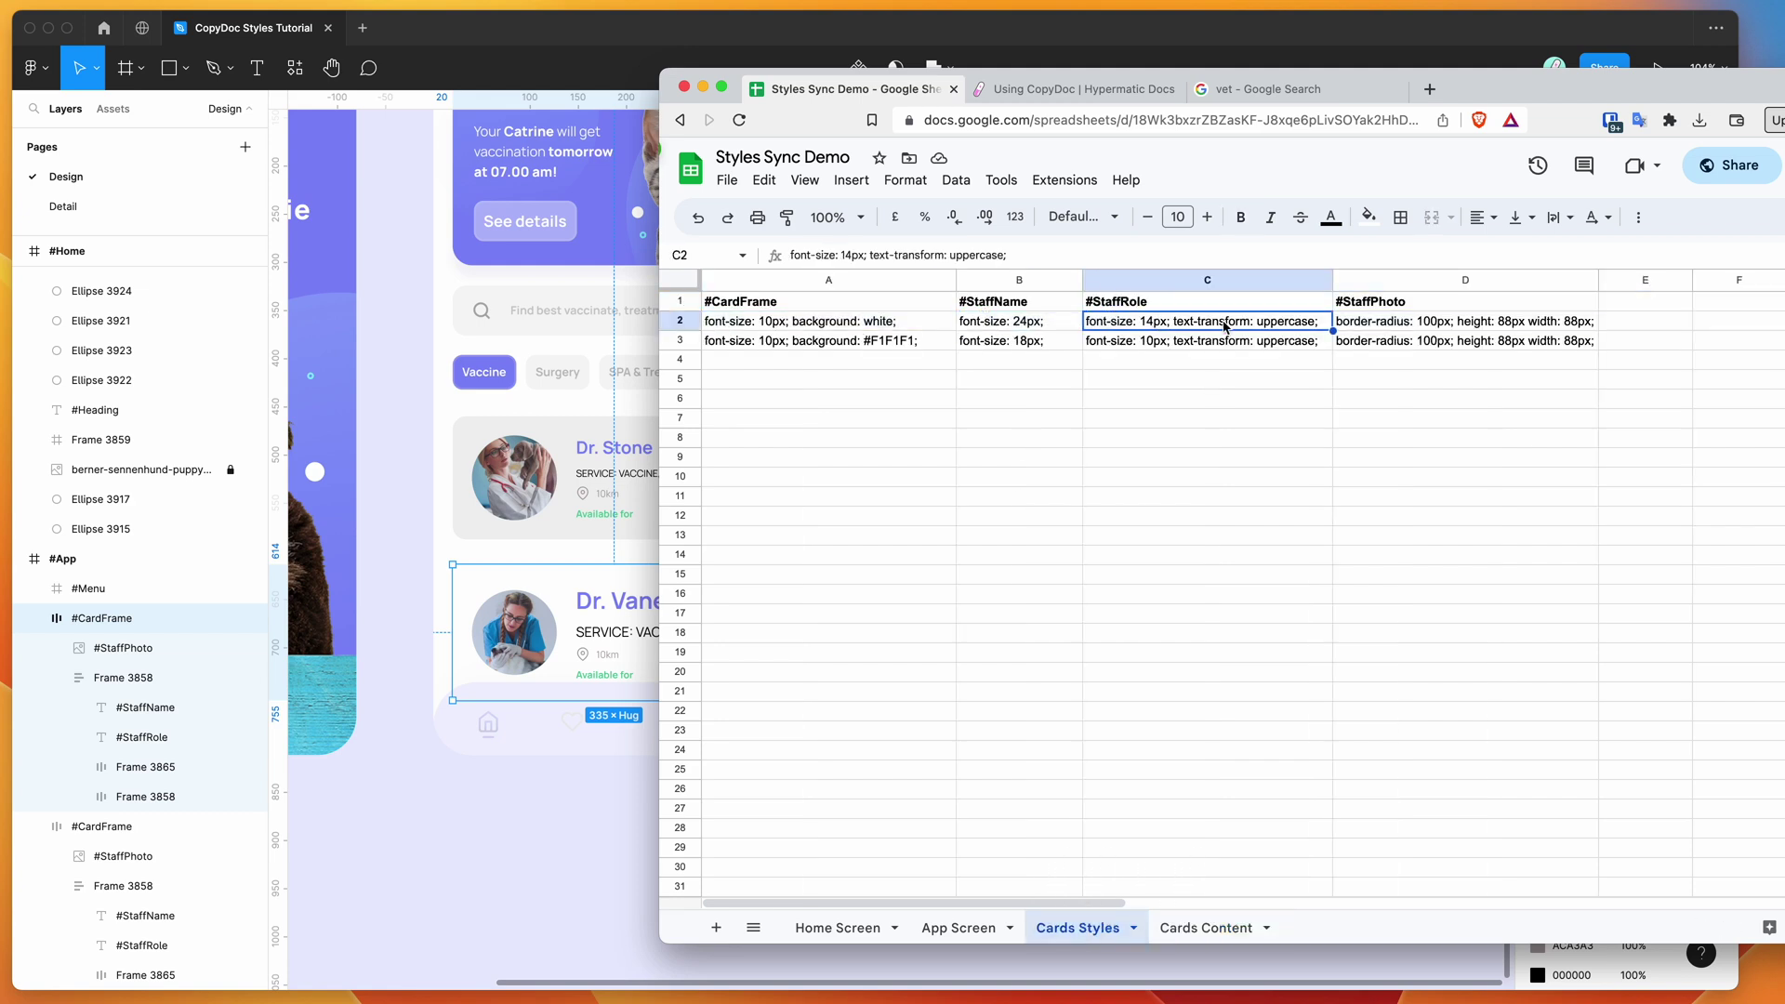
click(1412, 324)
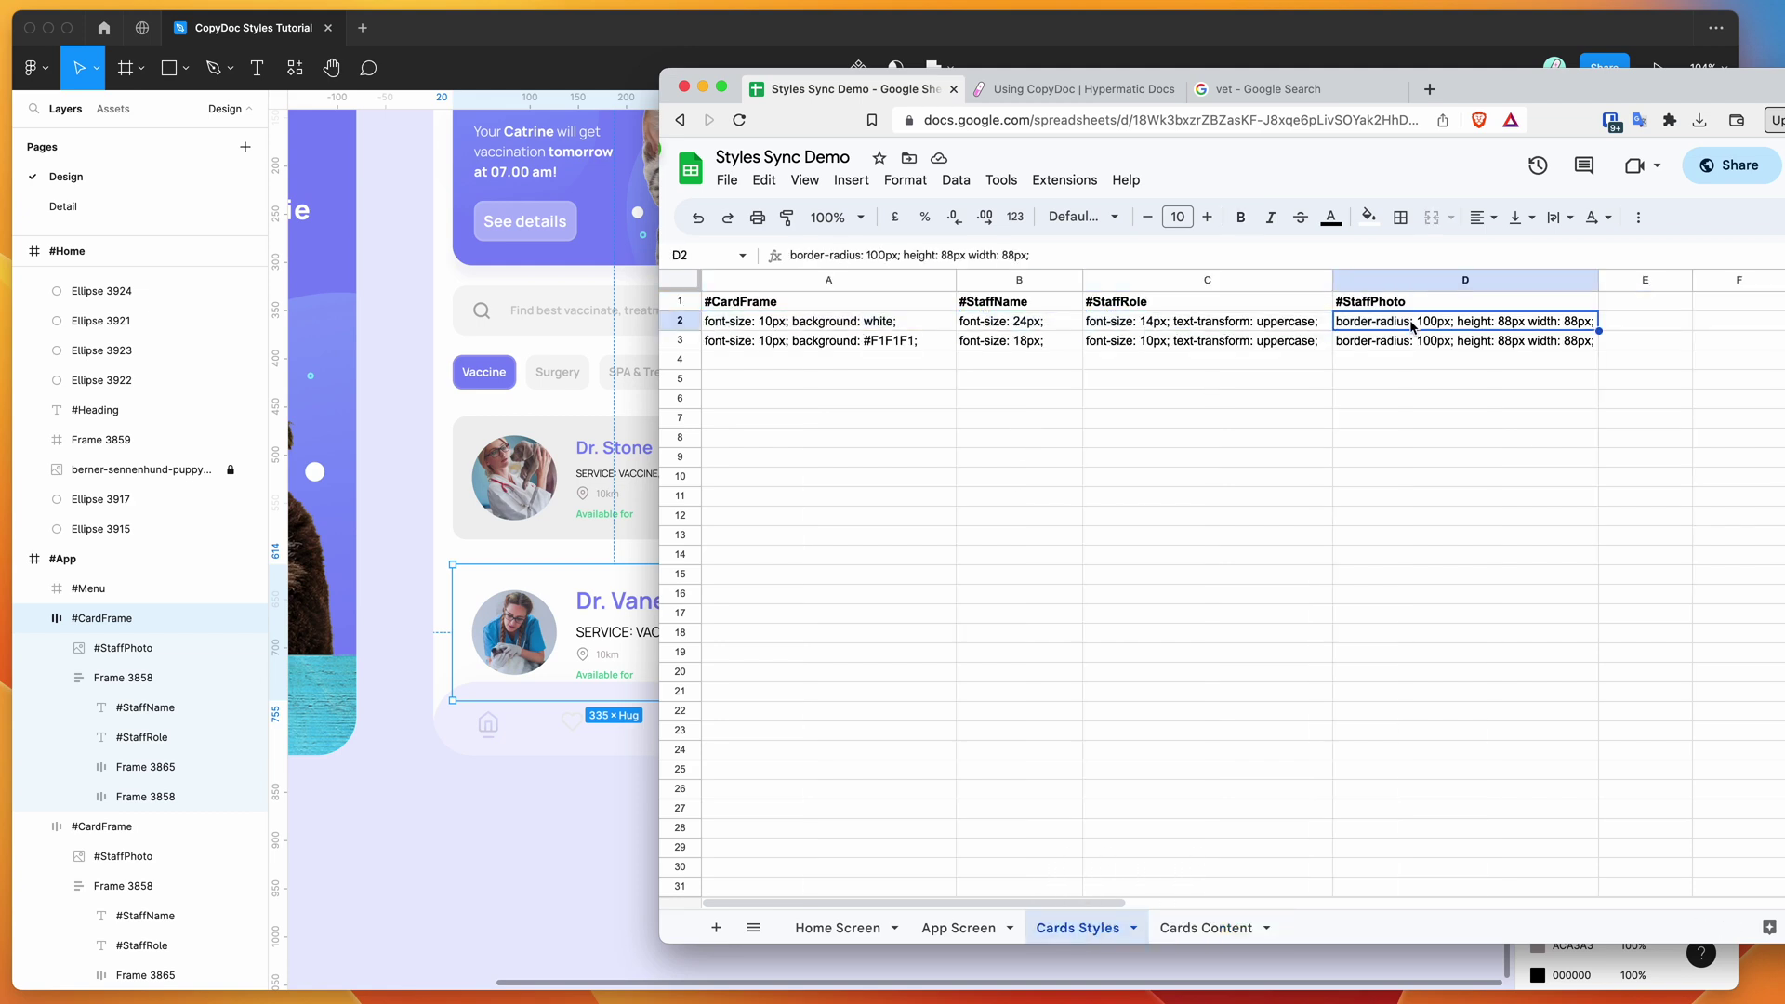
Step: Back on Cards Content, review the Vaccine Specialist and Surgery Specialist roles and the staff names
click(1198, 930)
click(742, 308)
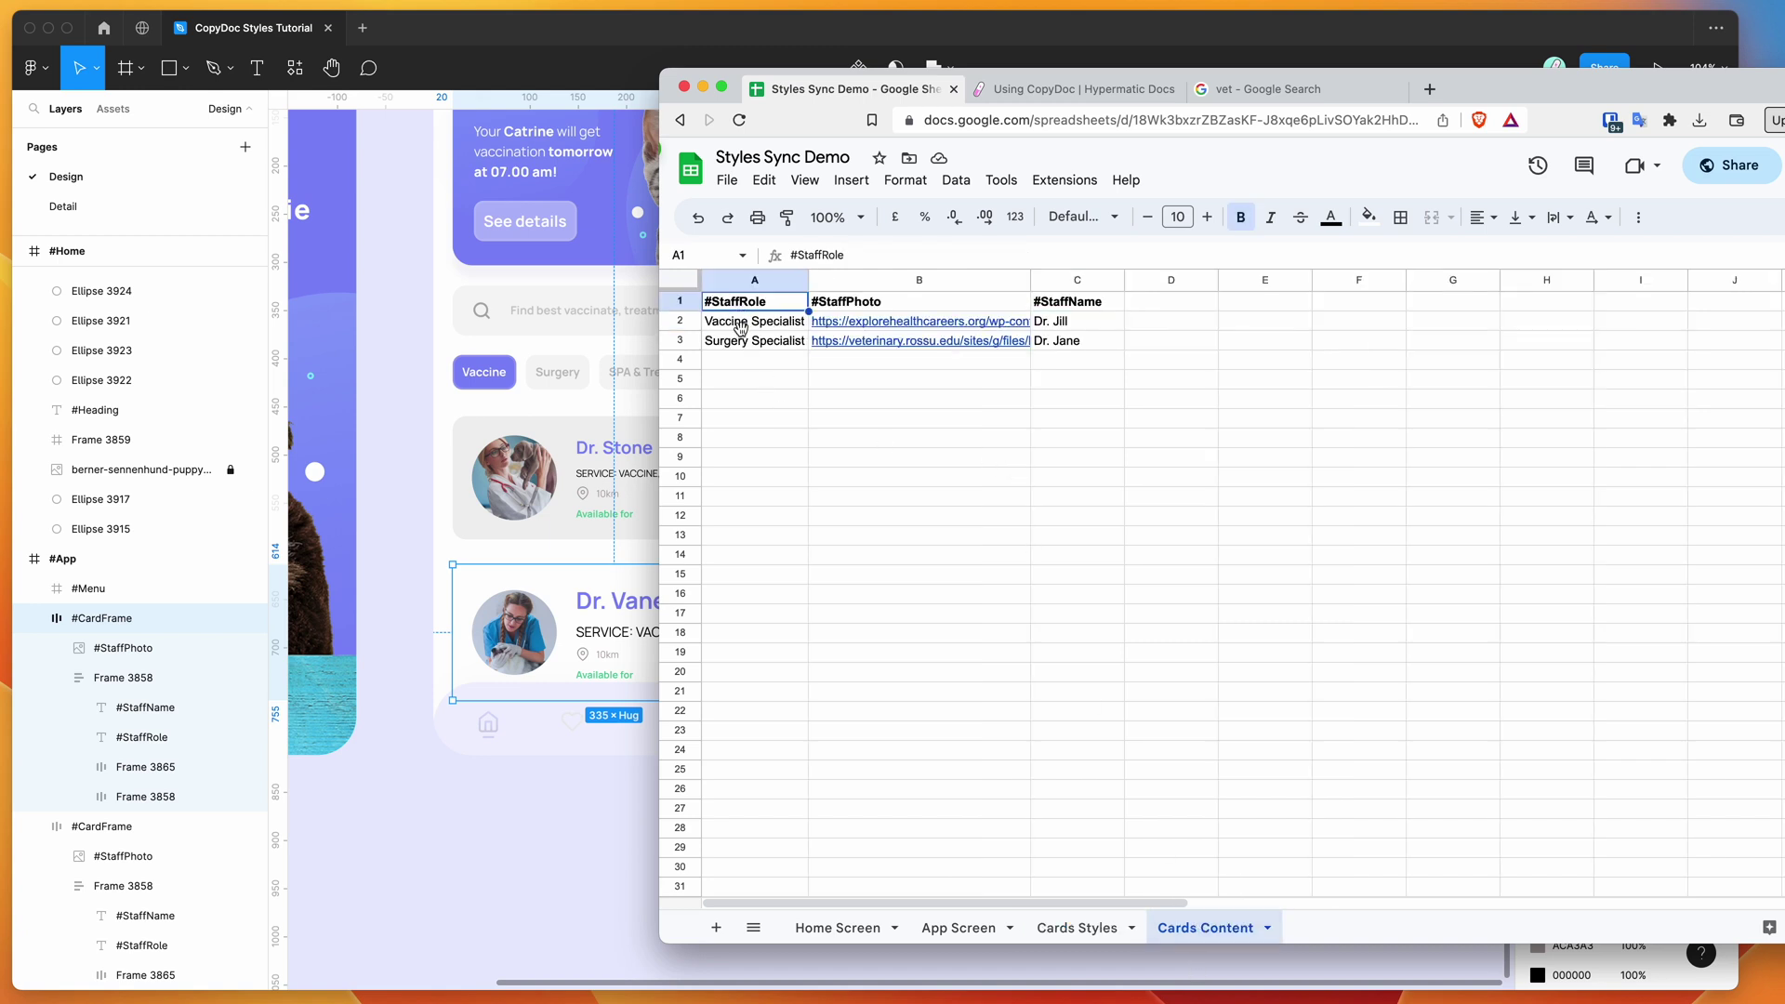
click(742, 323)
click(744, 341)
click(779, 323)
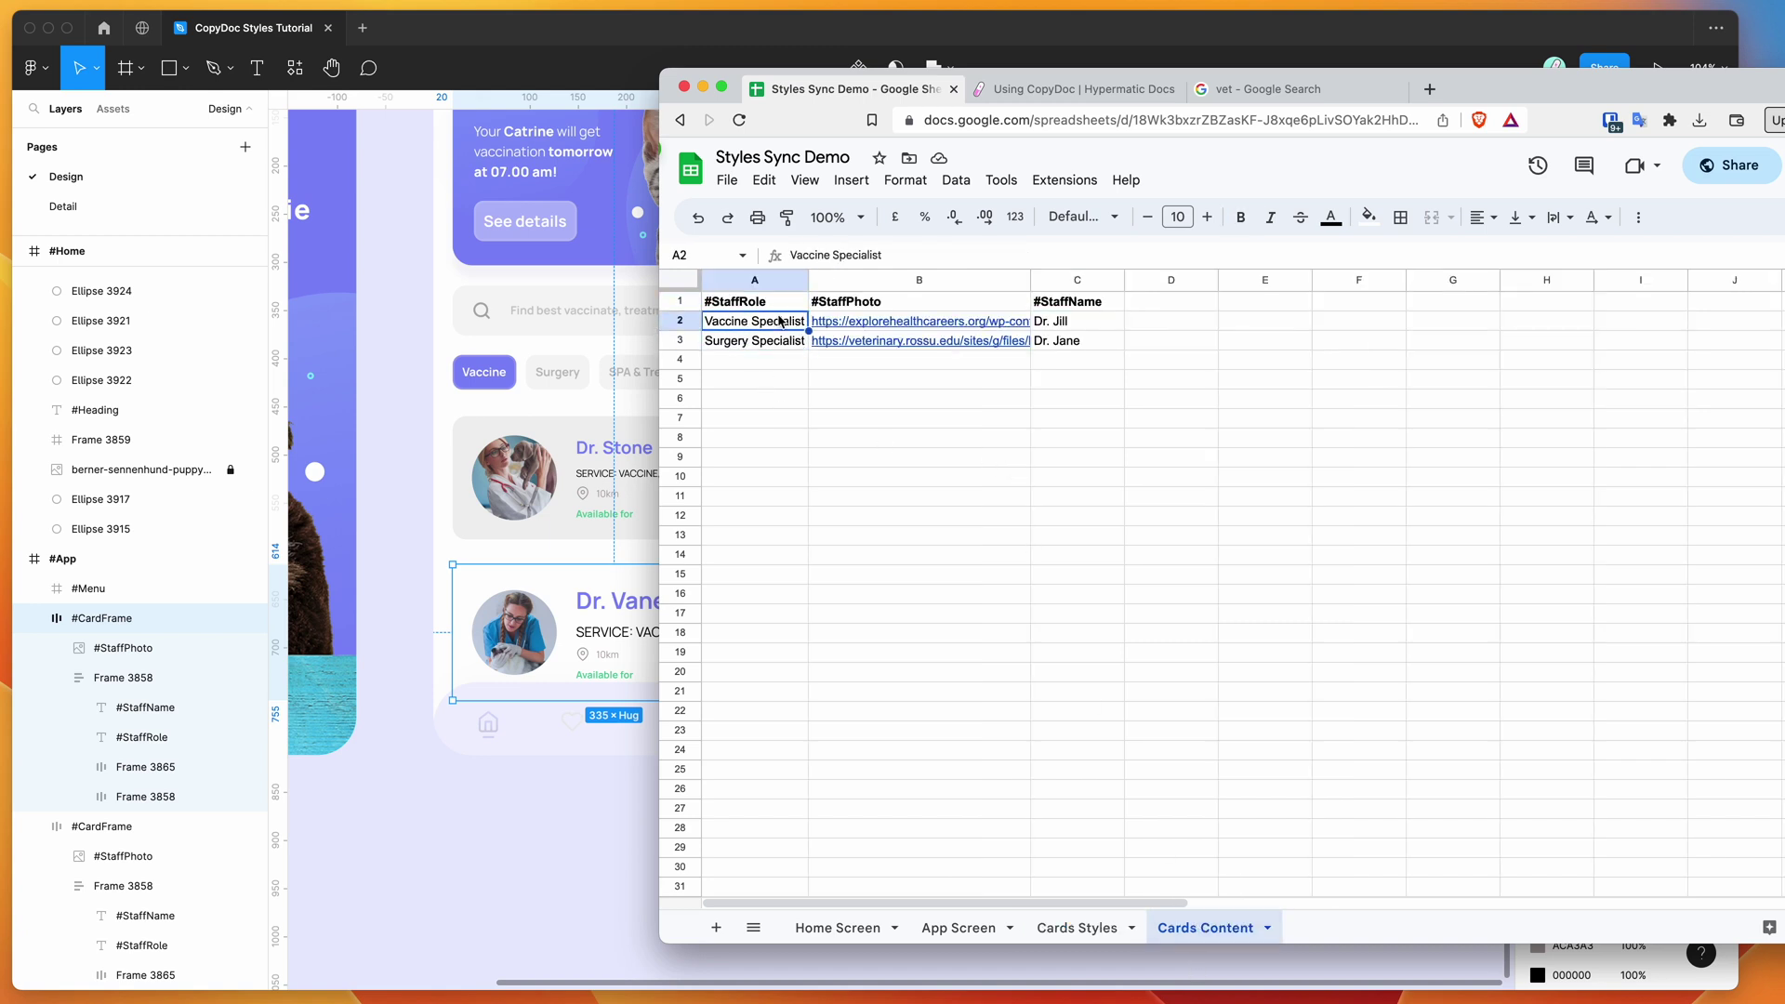
click(1056, 320)
click(1066, 344)
click(1066, 323)
click(758, 323)
click(760, 342)
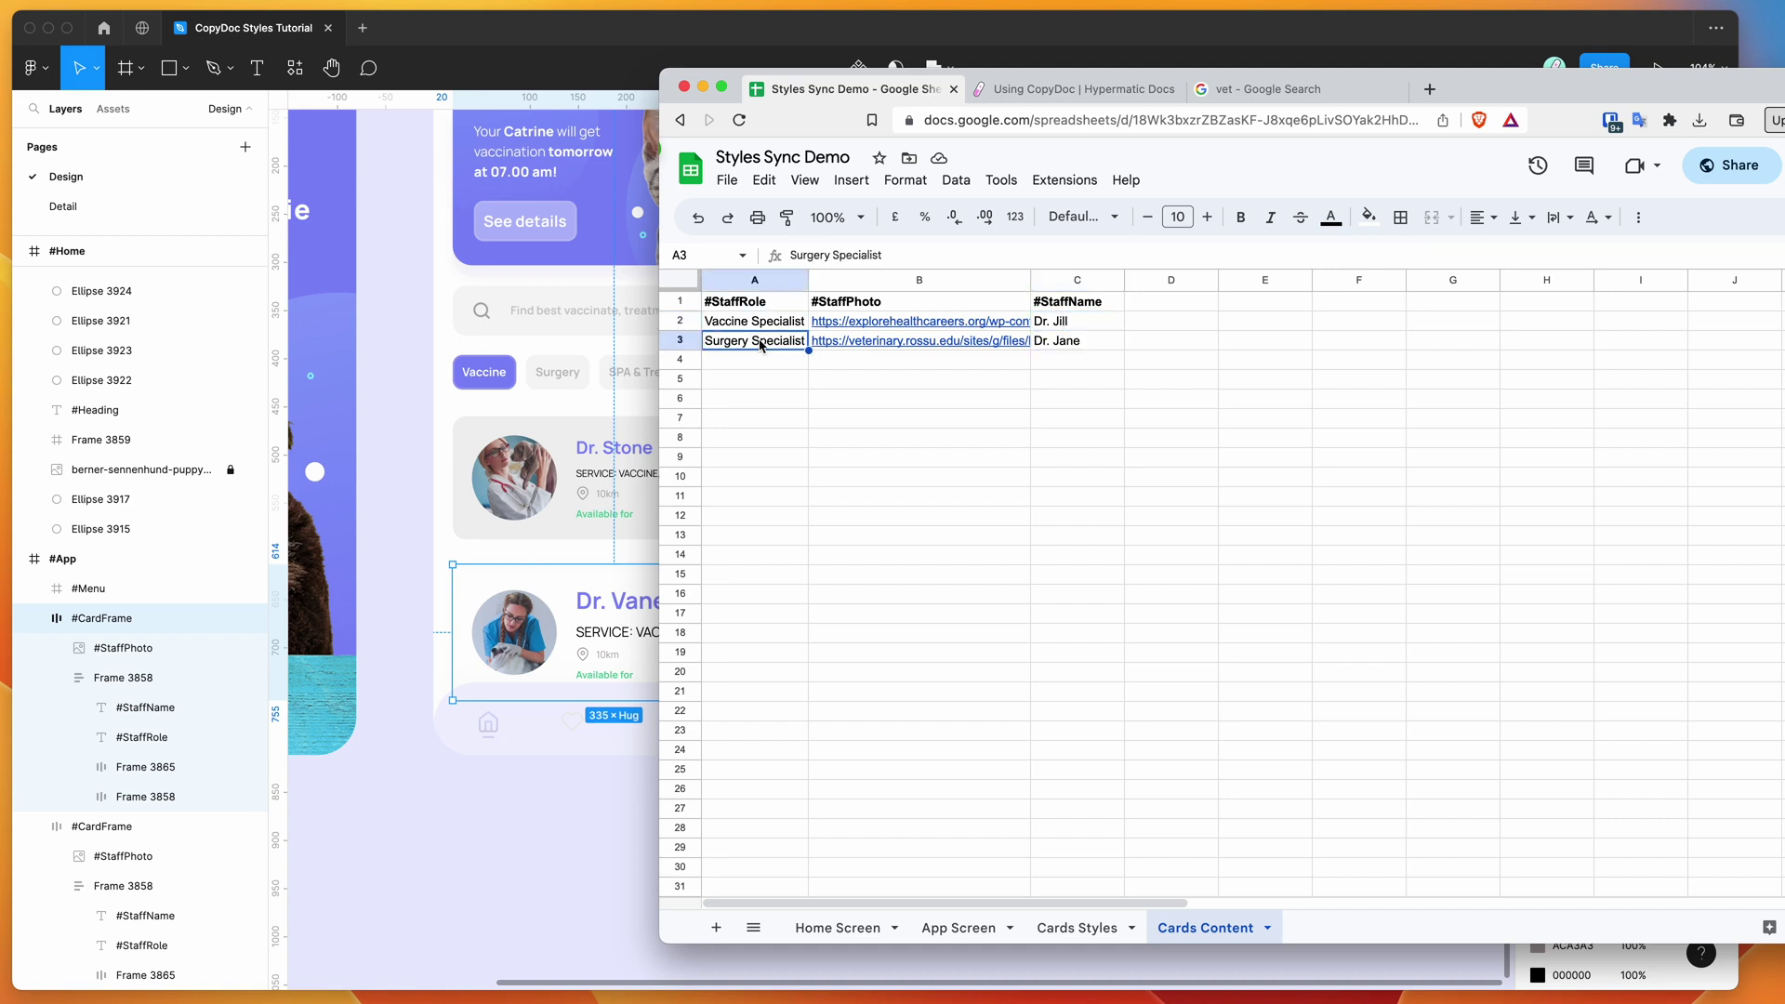
Step: Widen column B so the full #StaffPhoto image URLs are visible
drag(1030, 279, 1350, 279)
click(957, 304)
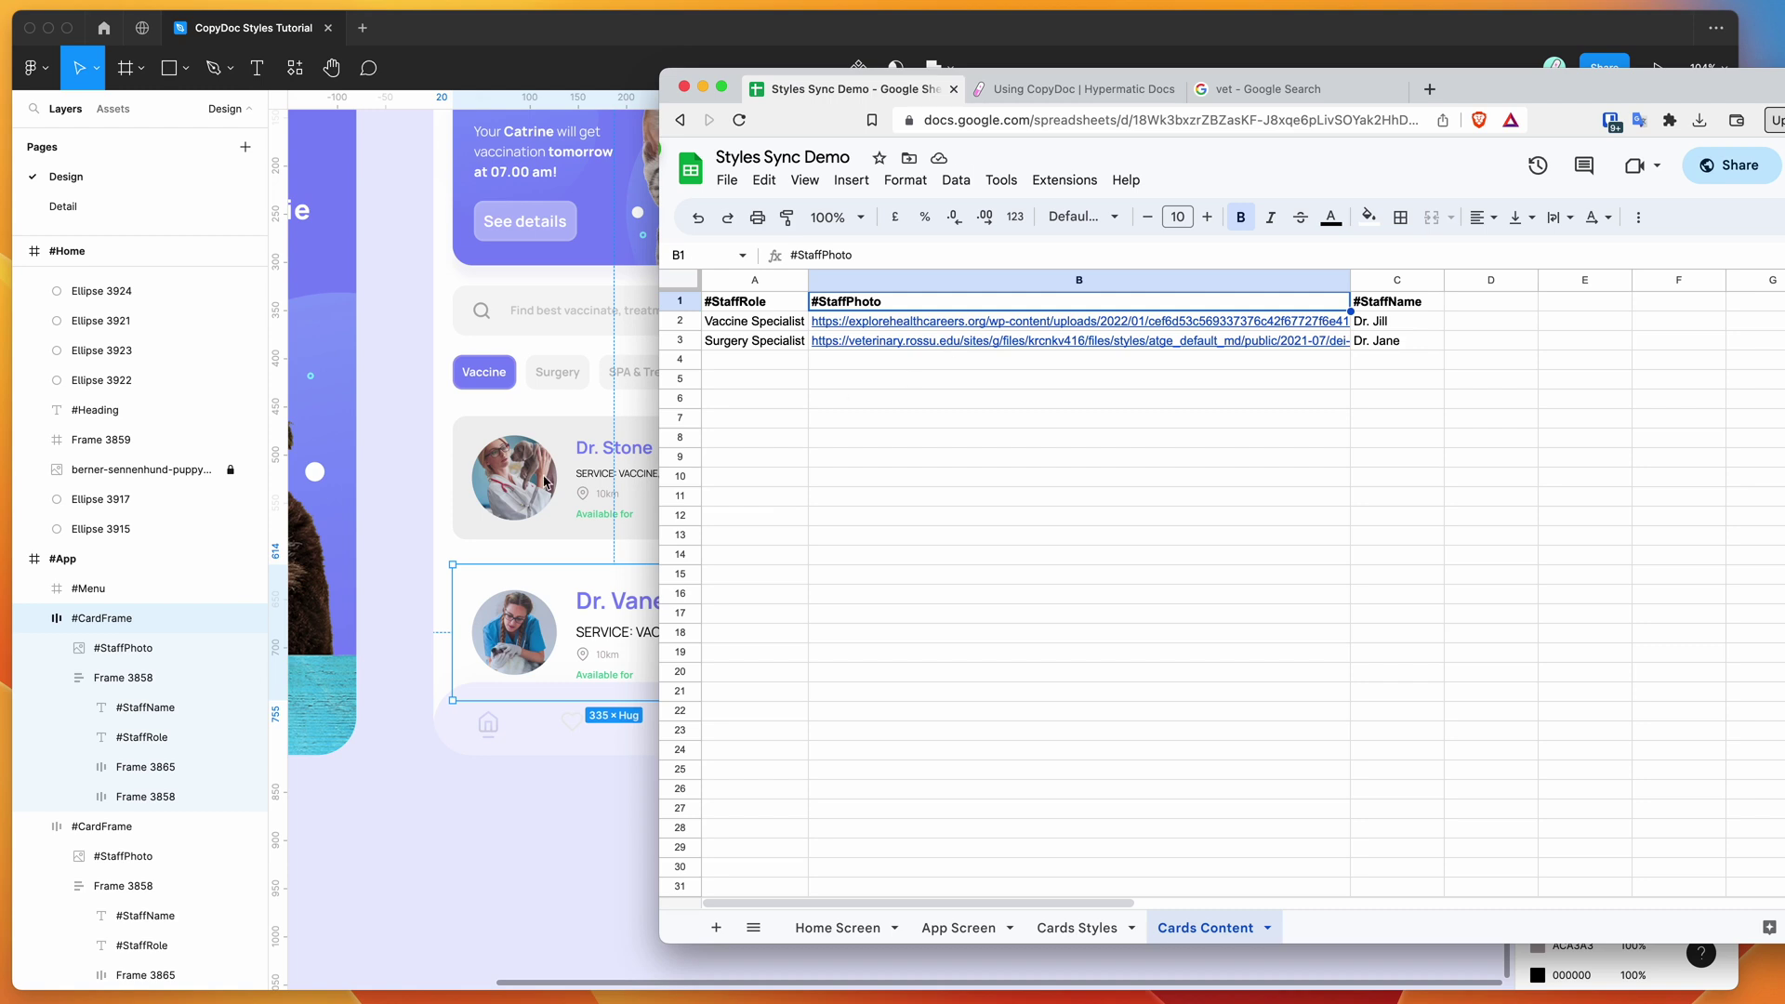
scroll(564, 501, right, 3)
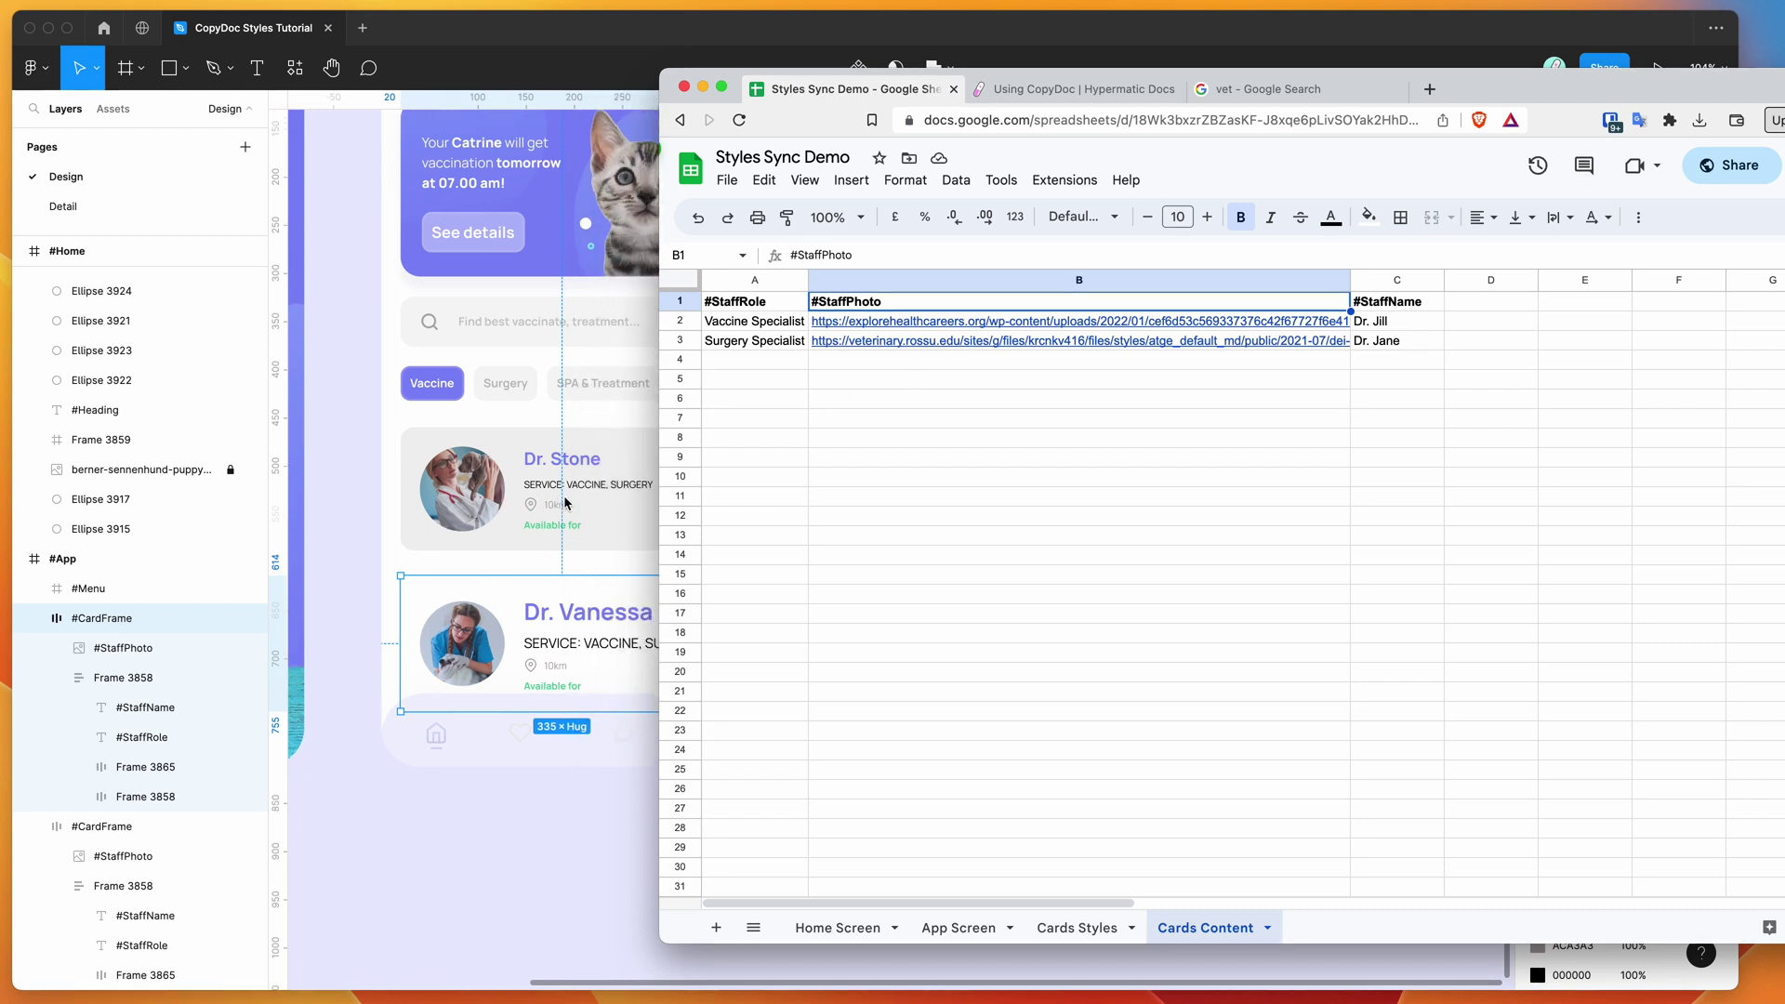
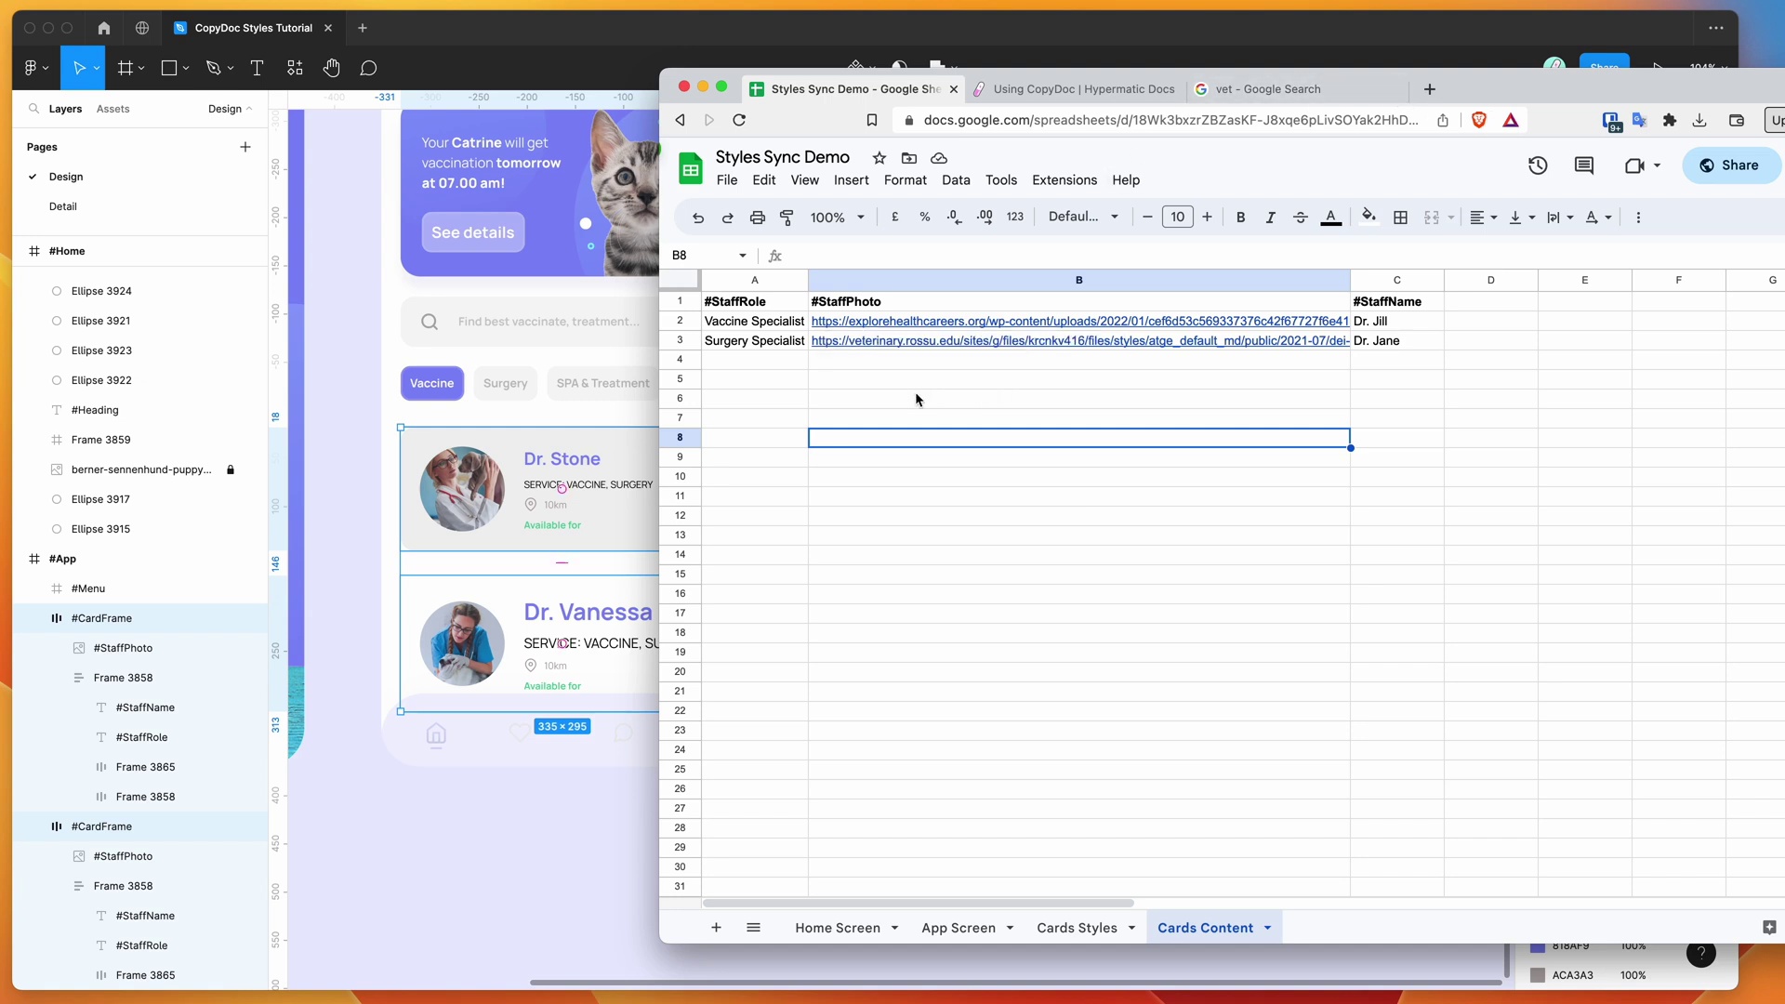
Step: Bring Figma forward and move the CopyDoc sync panel off the cards to see the detected columns
click(350, 430)
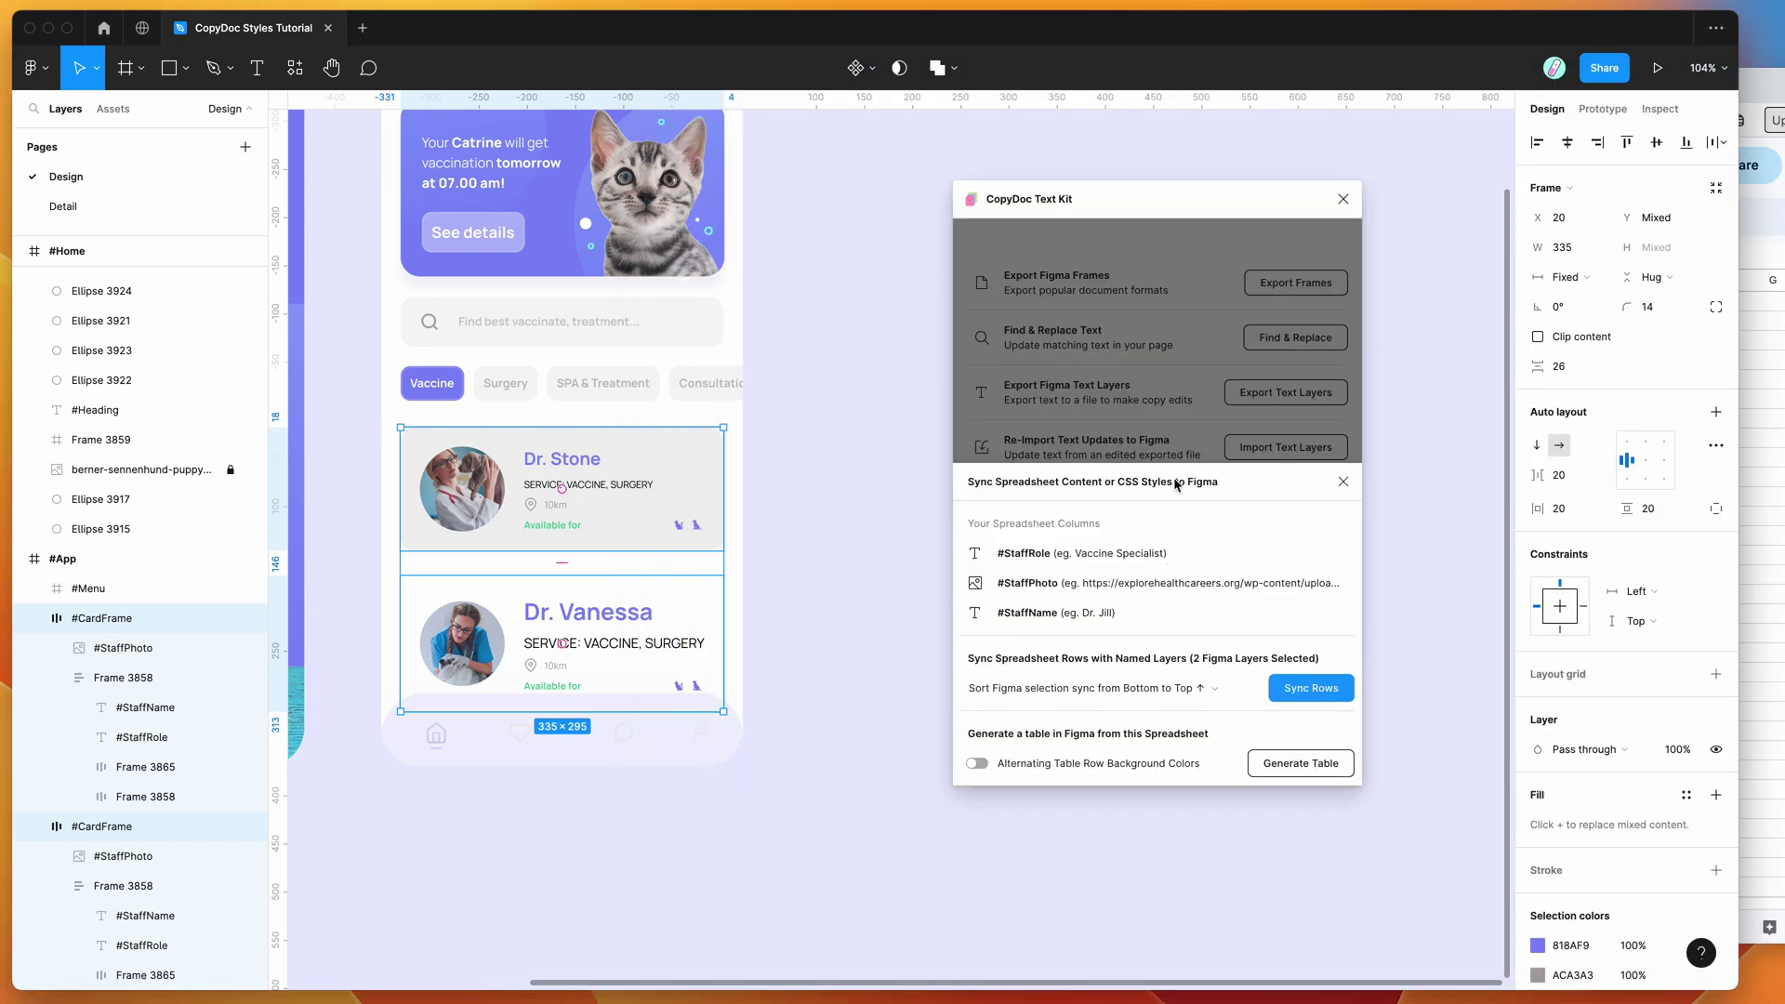
drag(1172, 207, 1084, 153)
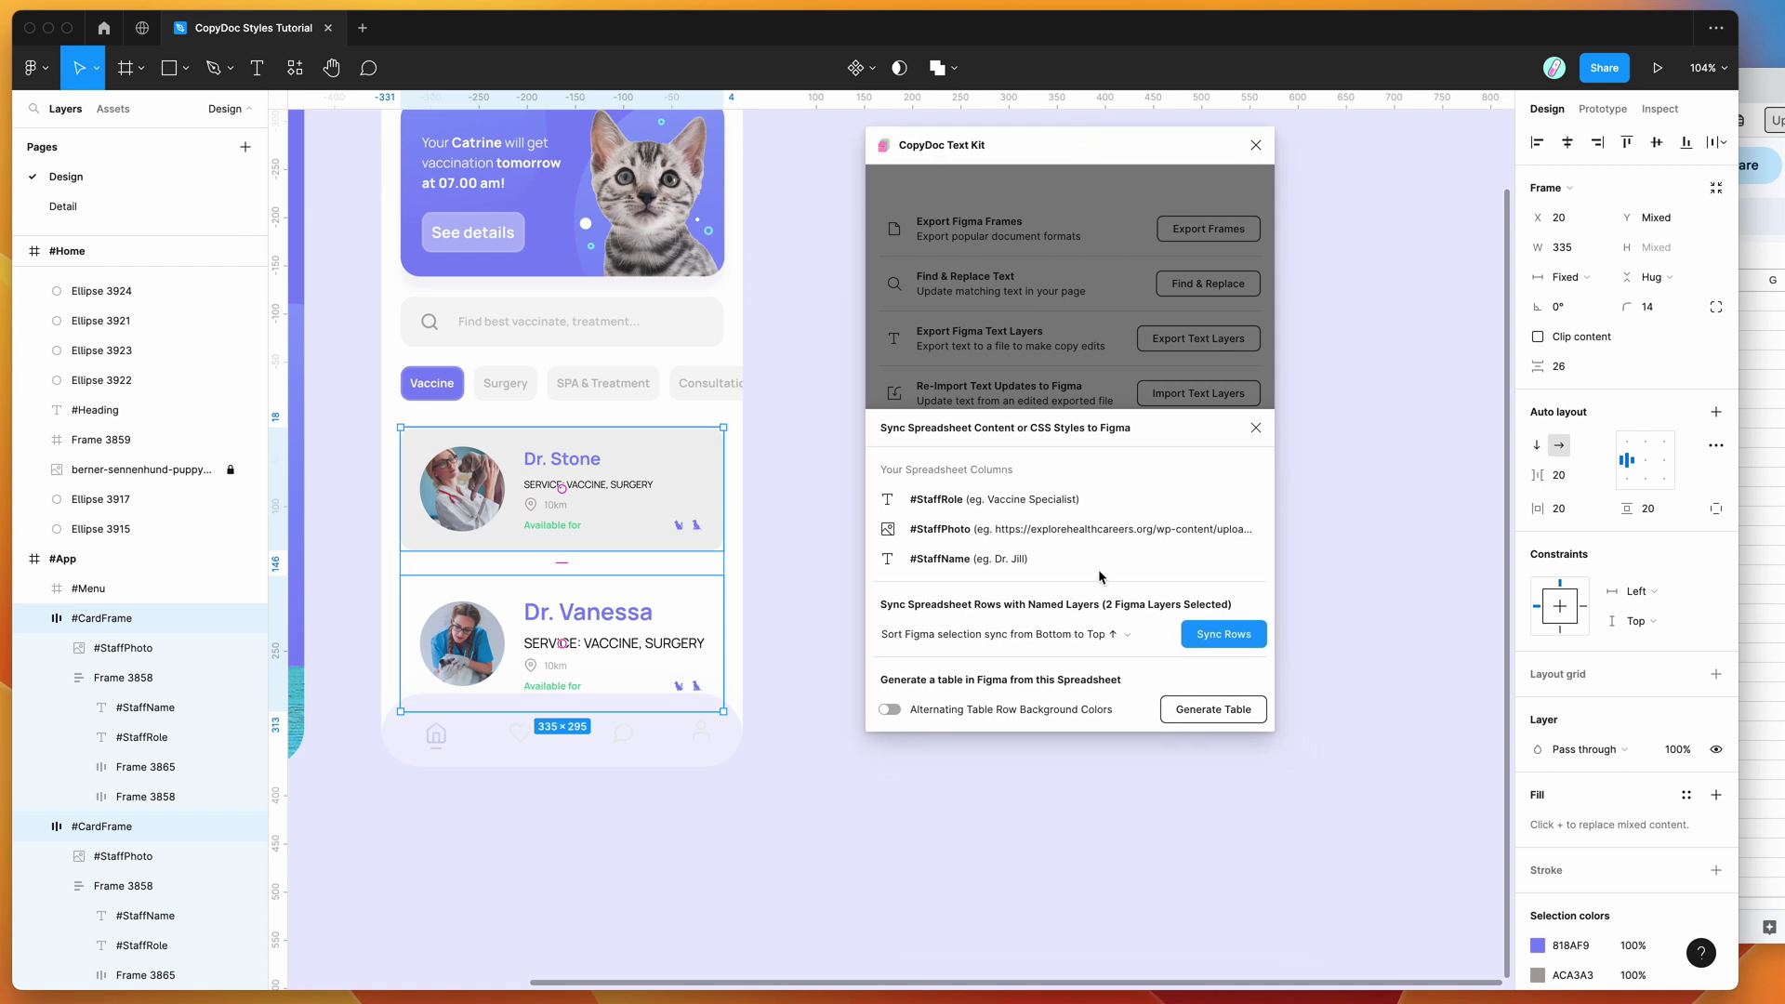
drag(909, 502, 1062, 581)
click(969, 530)
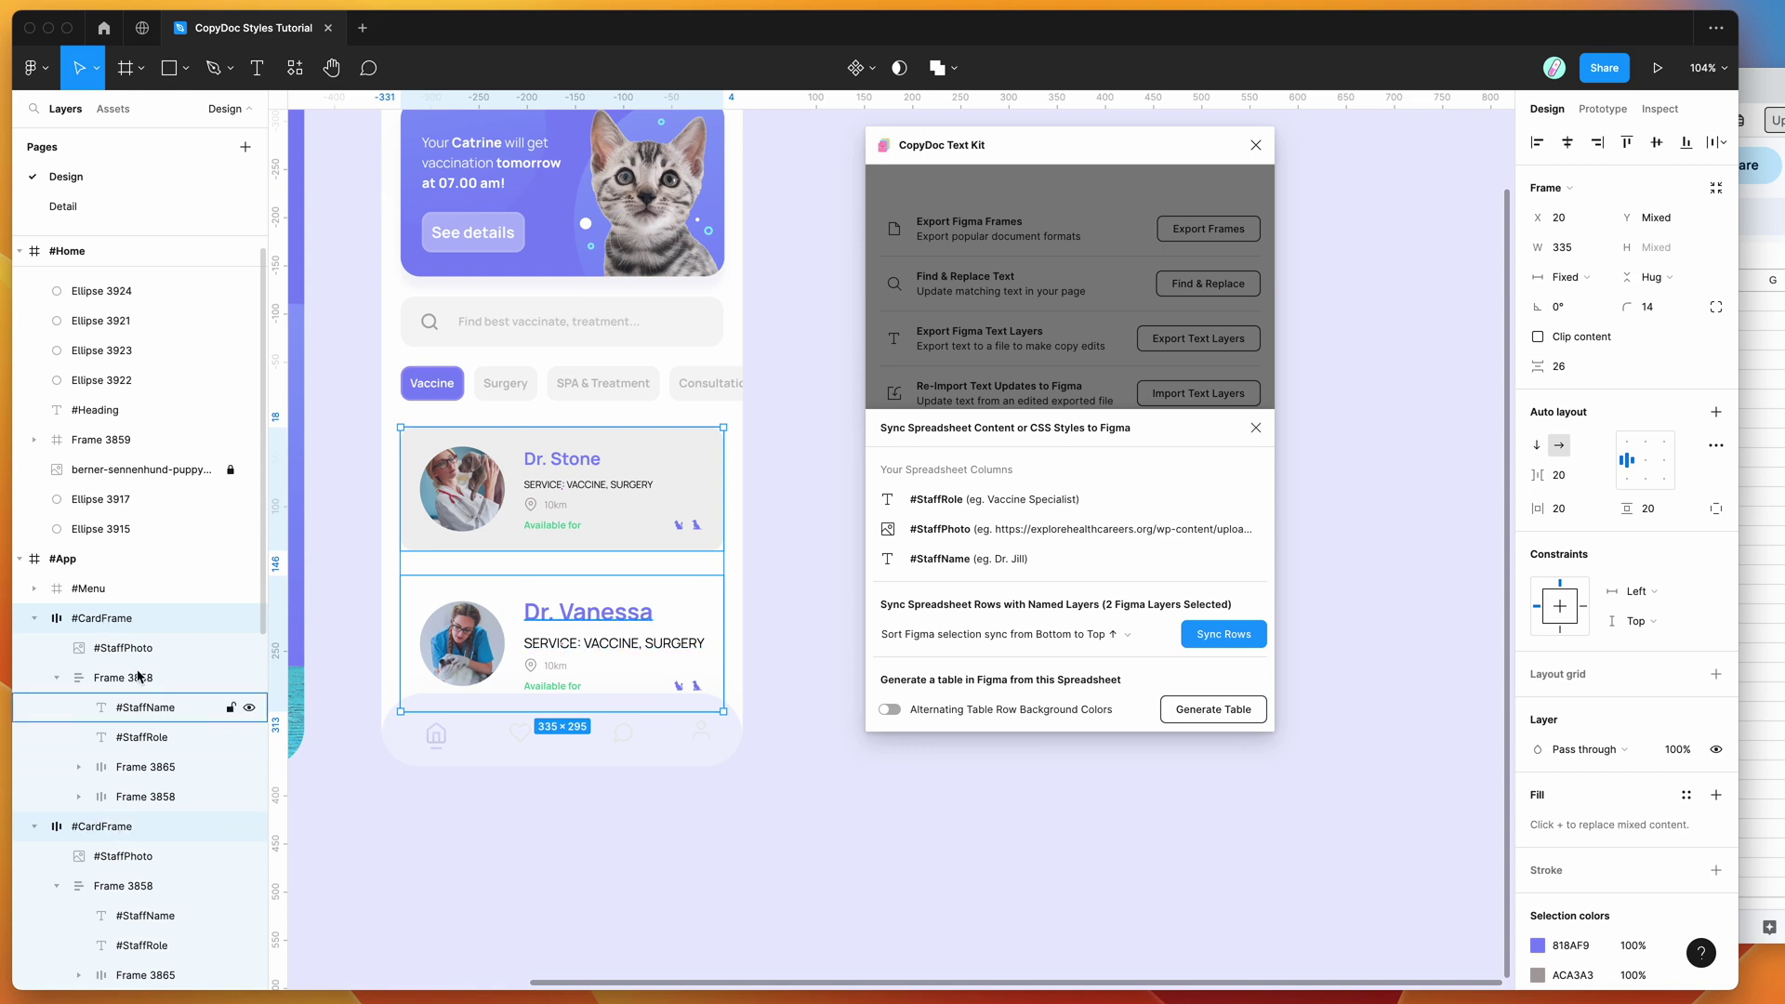
Step: Sync the rows Top to Bottom so the cards show Dr. Jill, Vaccine Specialist and Dr. Jane, Surgery Specialist
click(1075, 635)
scroll(1075, 530, down, 3)
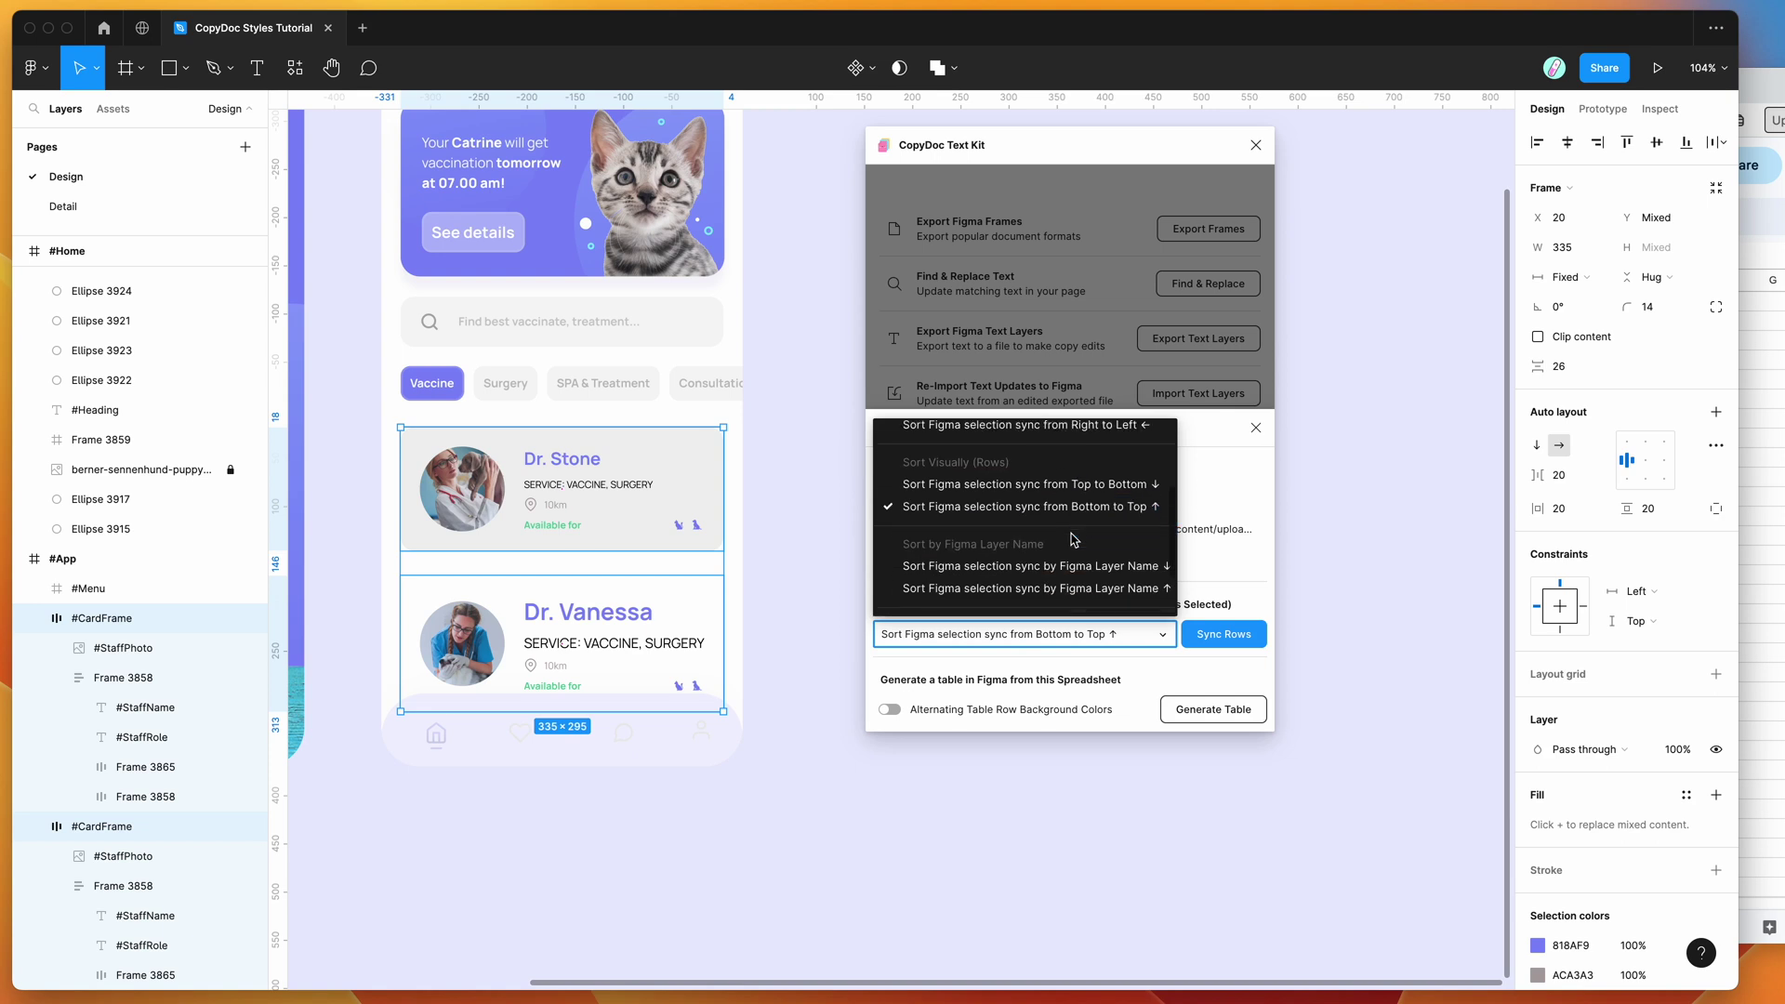
click(1069, 497)
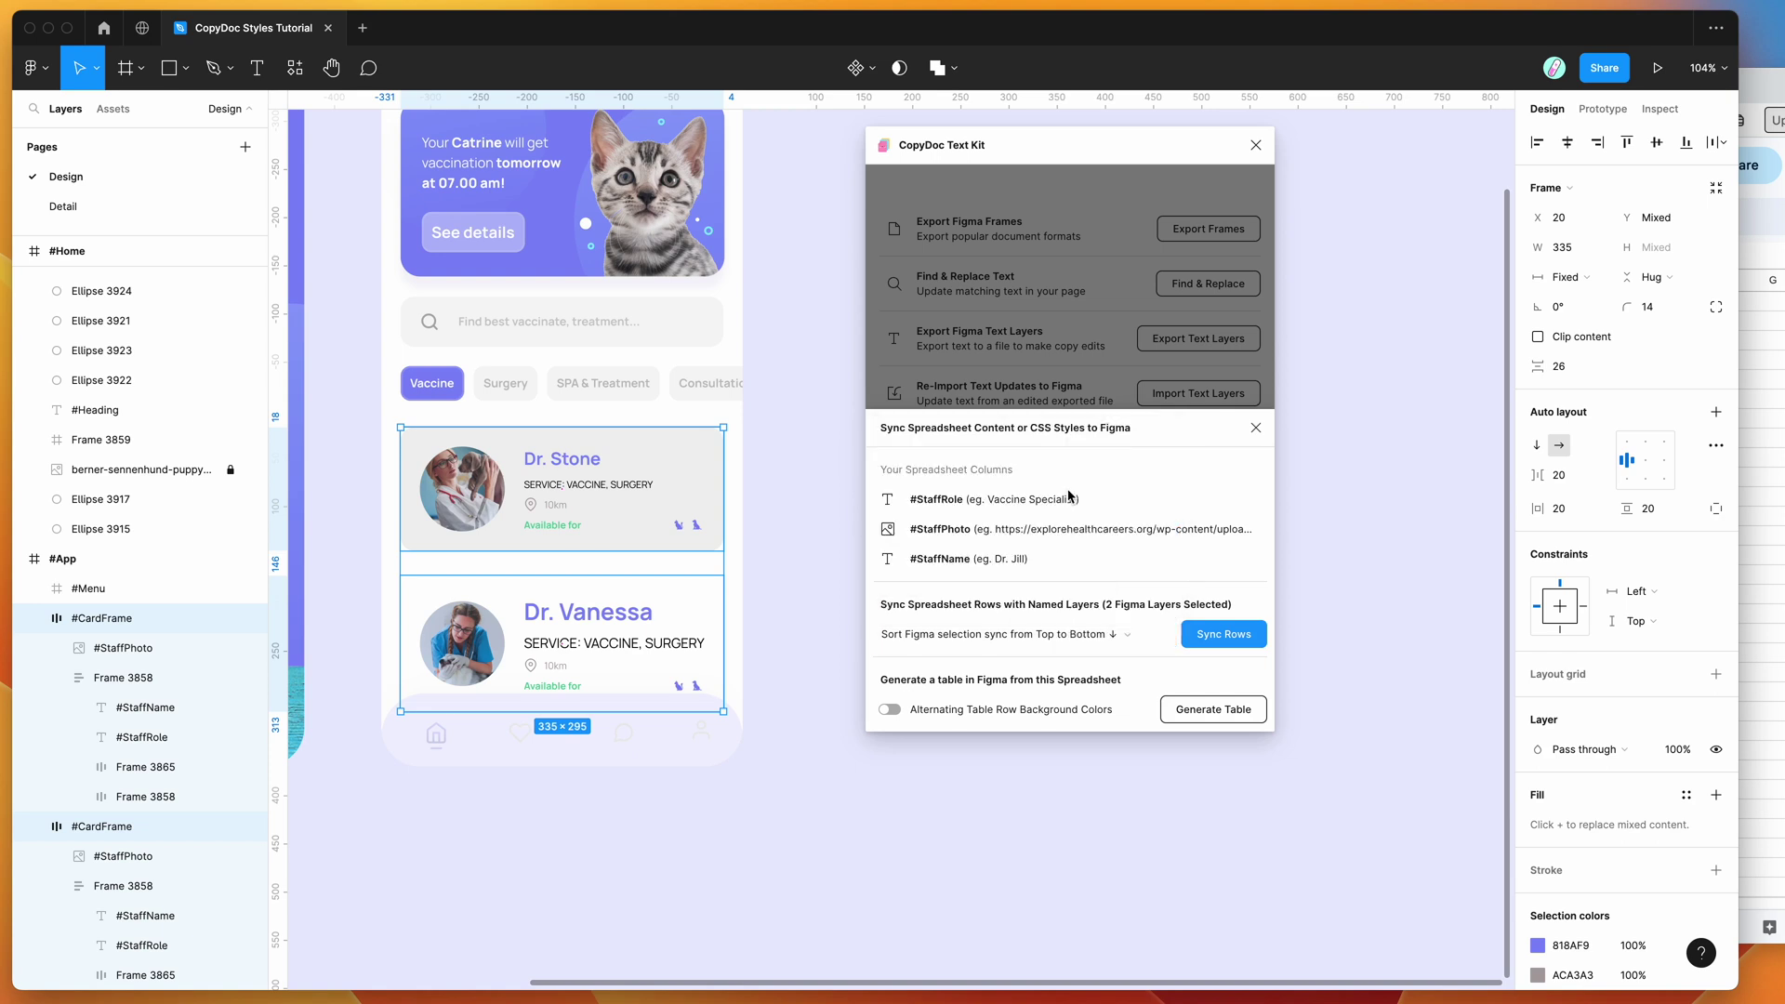
click(1216, 640)
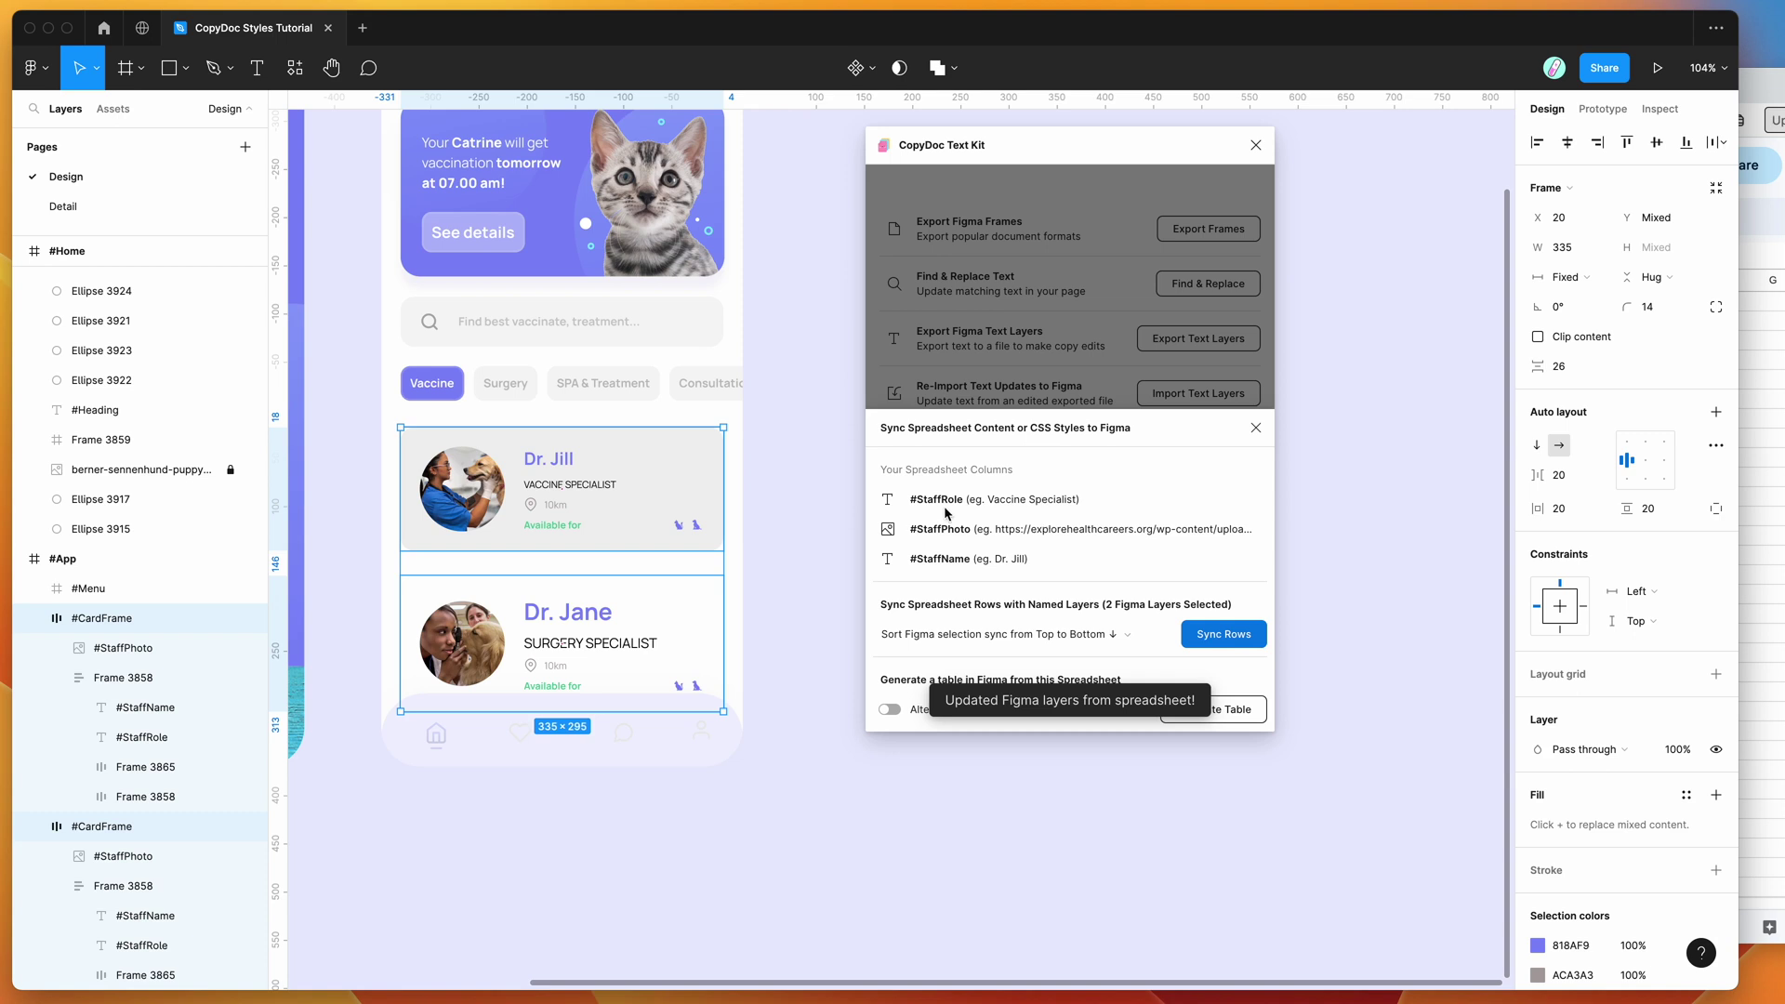
scroll(795, 582, down, 1)
scroll(795, 583, left, 1)
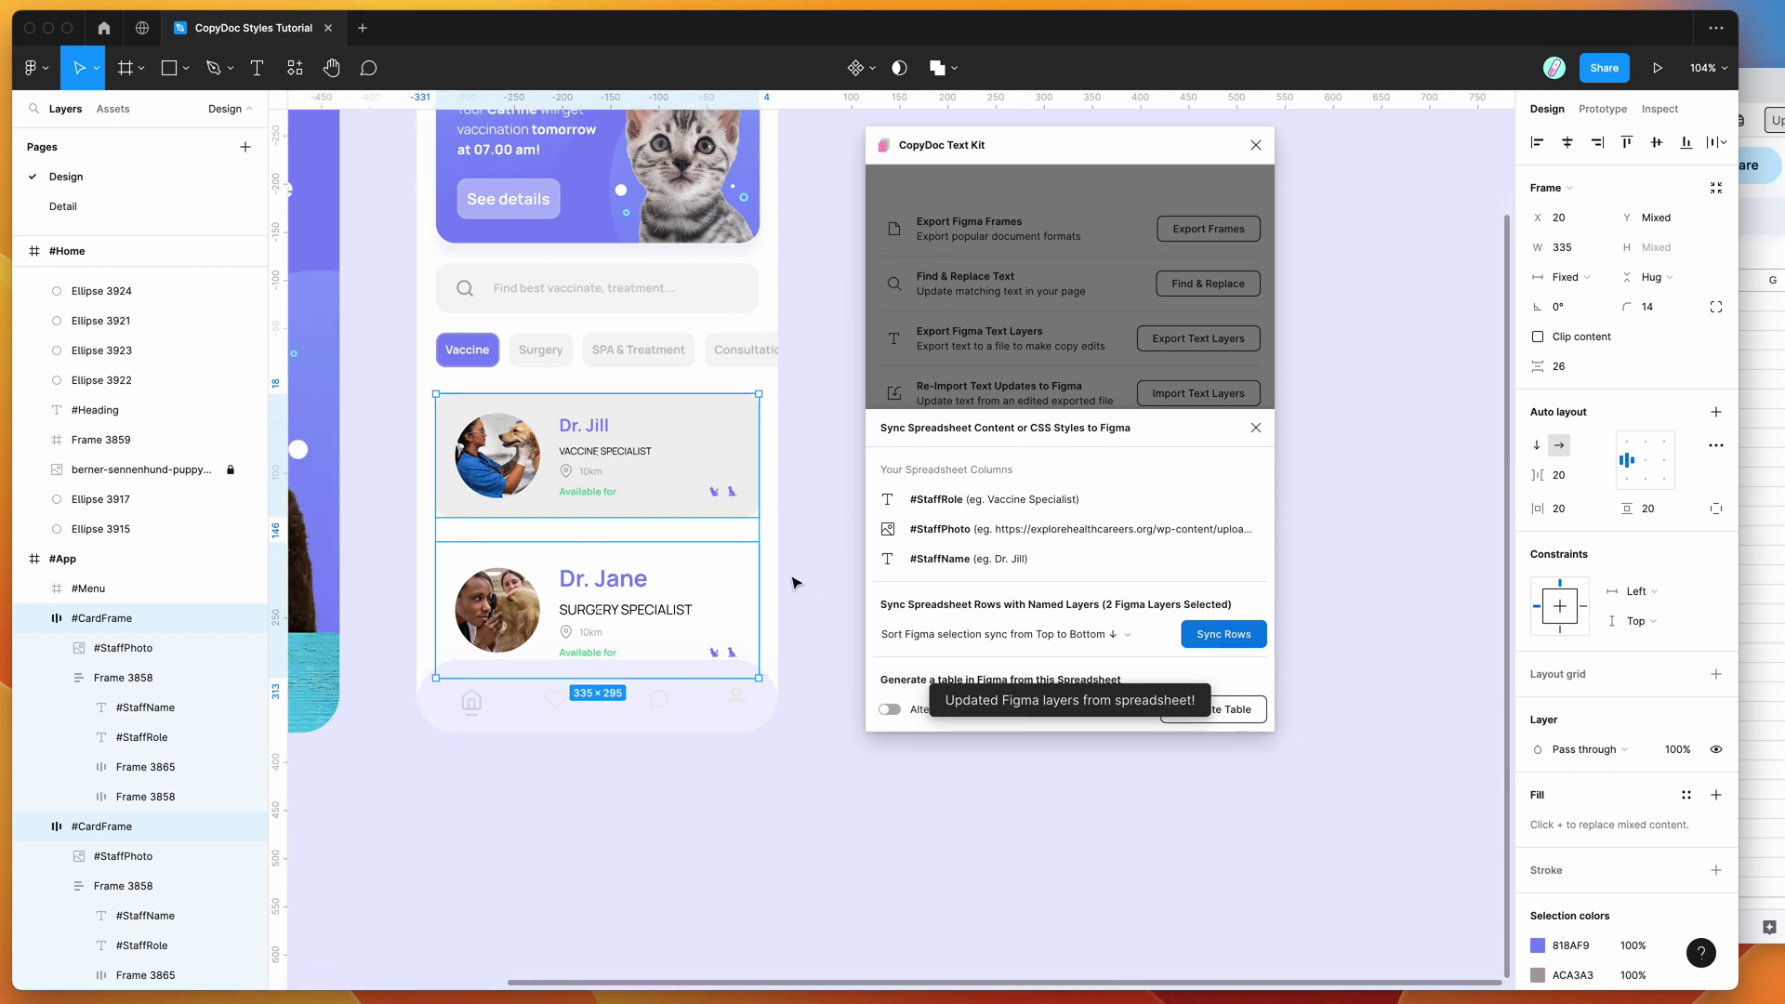
scroll(795, 583, up, 1)
scroll(795, 582, up, 5)
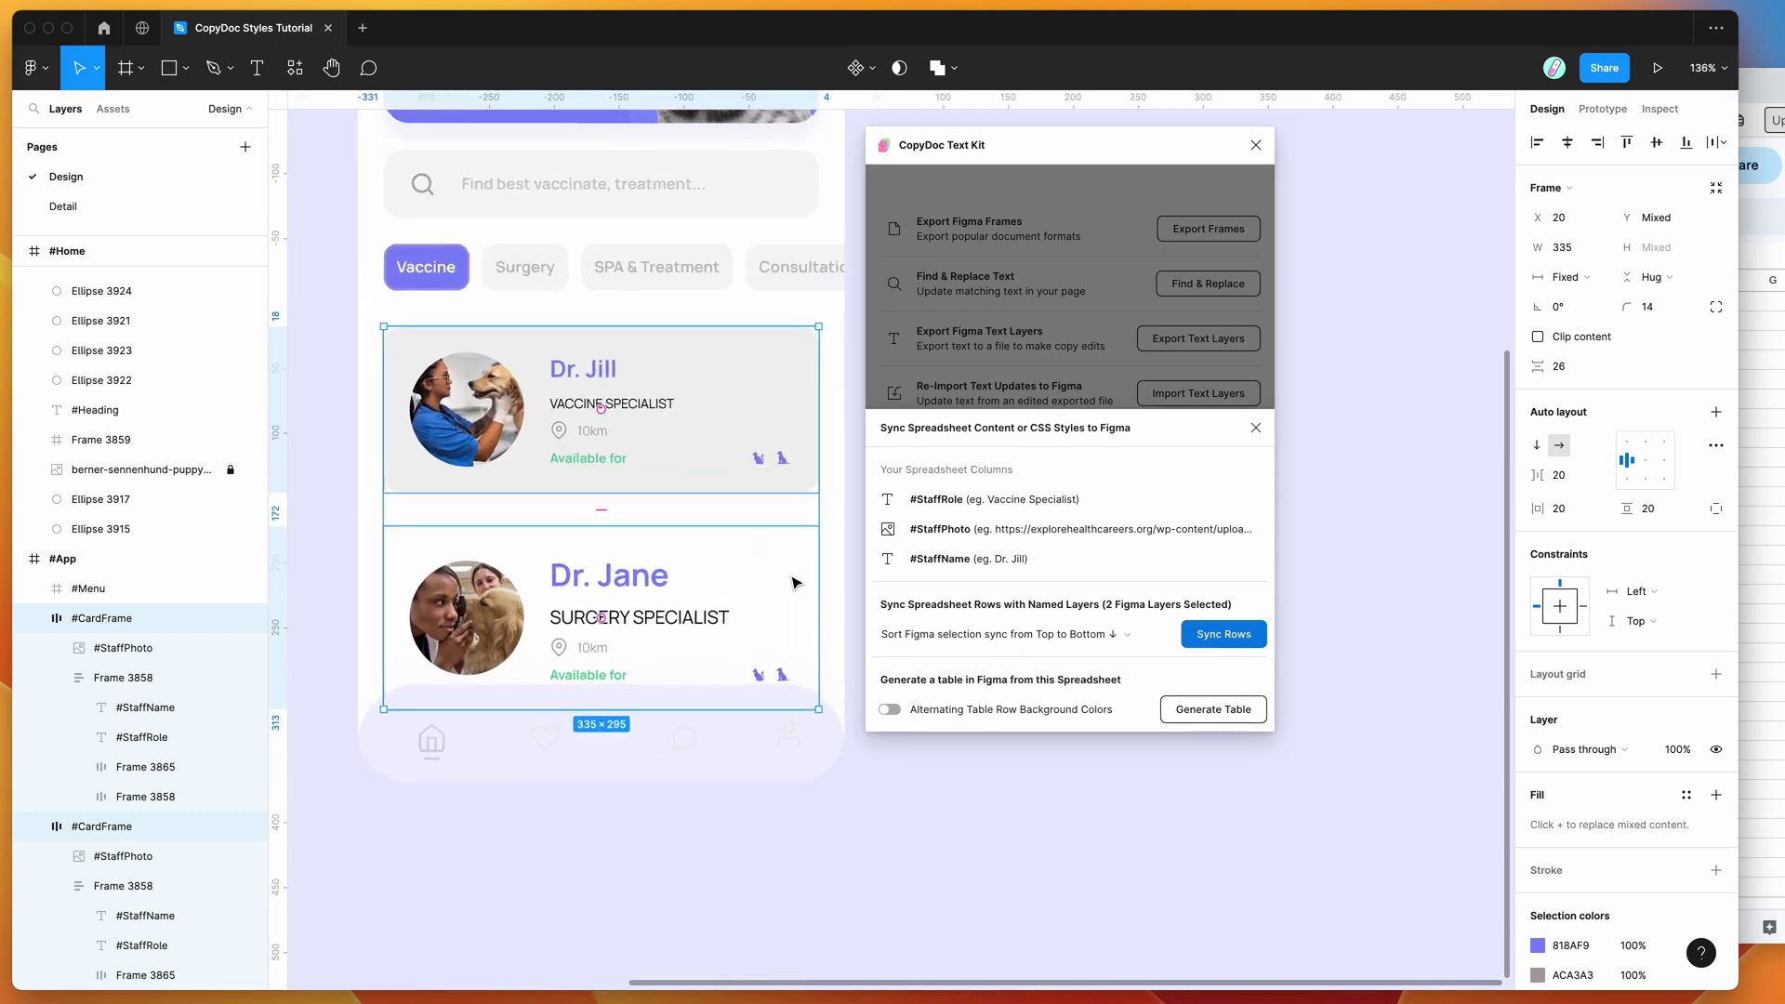
scroll(794, 583, down, 3)
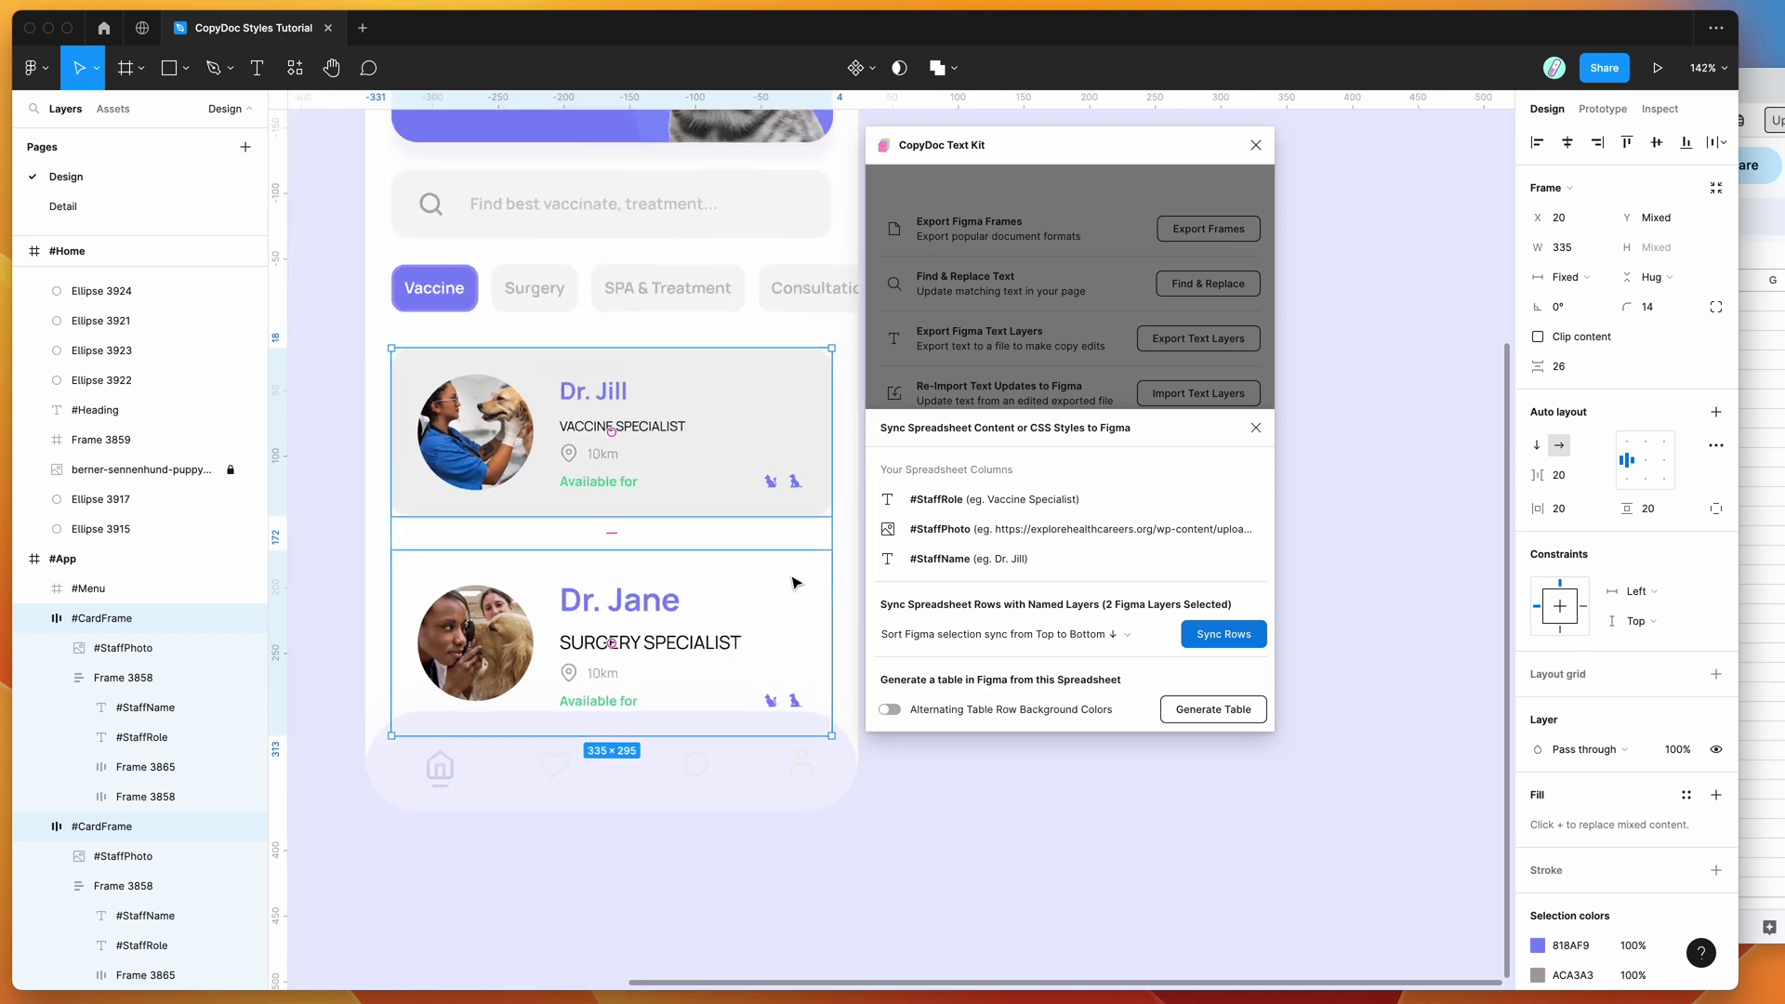
click(1760, 501)
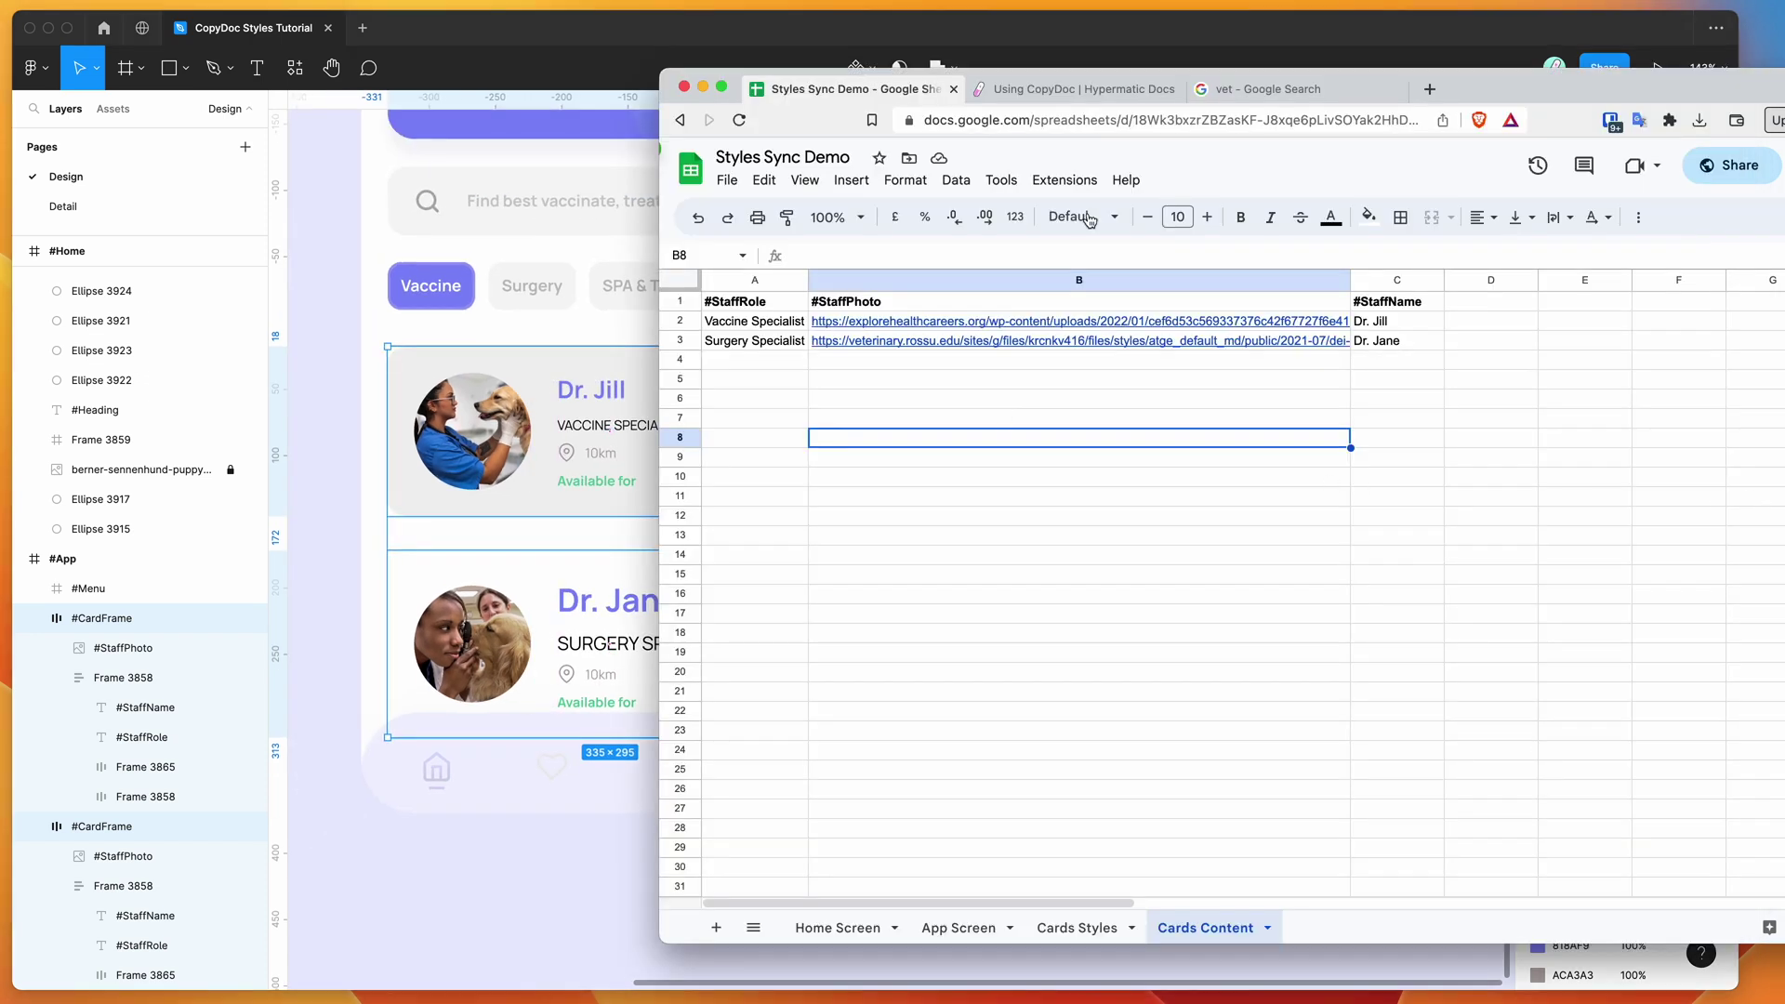
Step: Review the role and name cells: Vaccine Specialist, Surgery Specialist, Dr. Jill and Dr. Jane
click(753, 324)
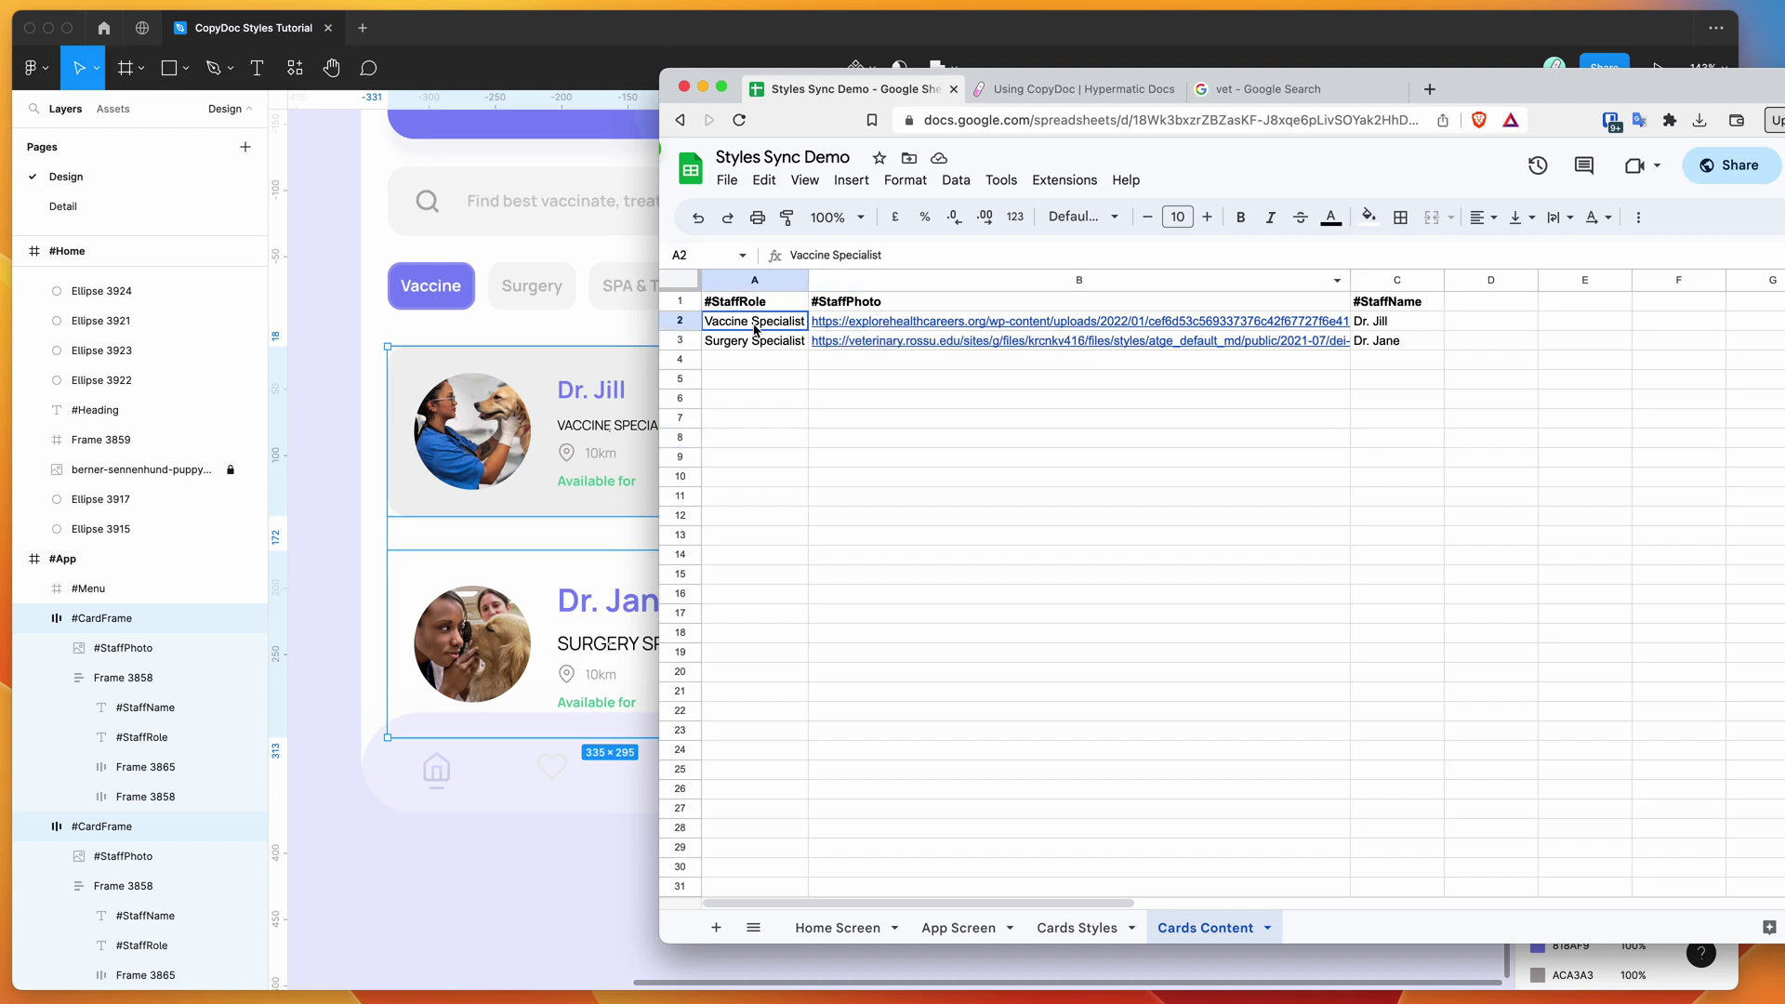
key(Down)
key(Up)
key(Up)
click(749, 320)
click(750, 344)
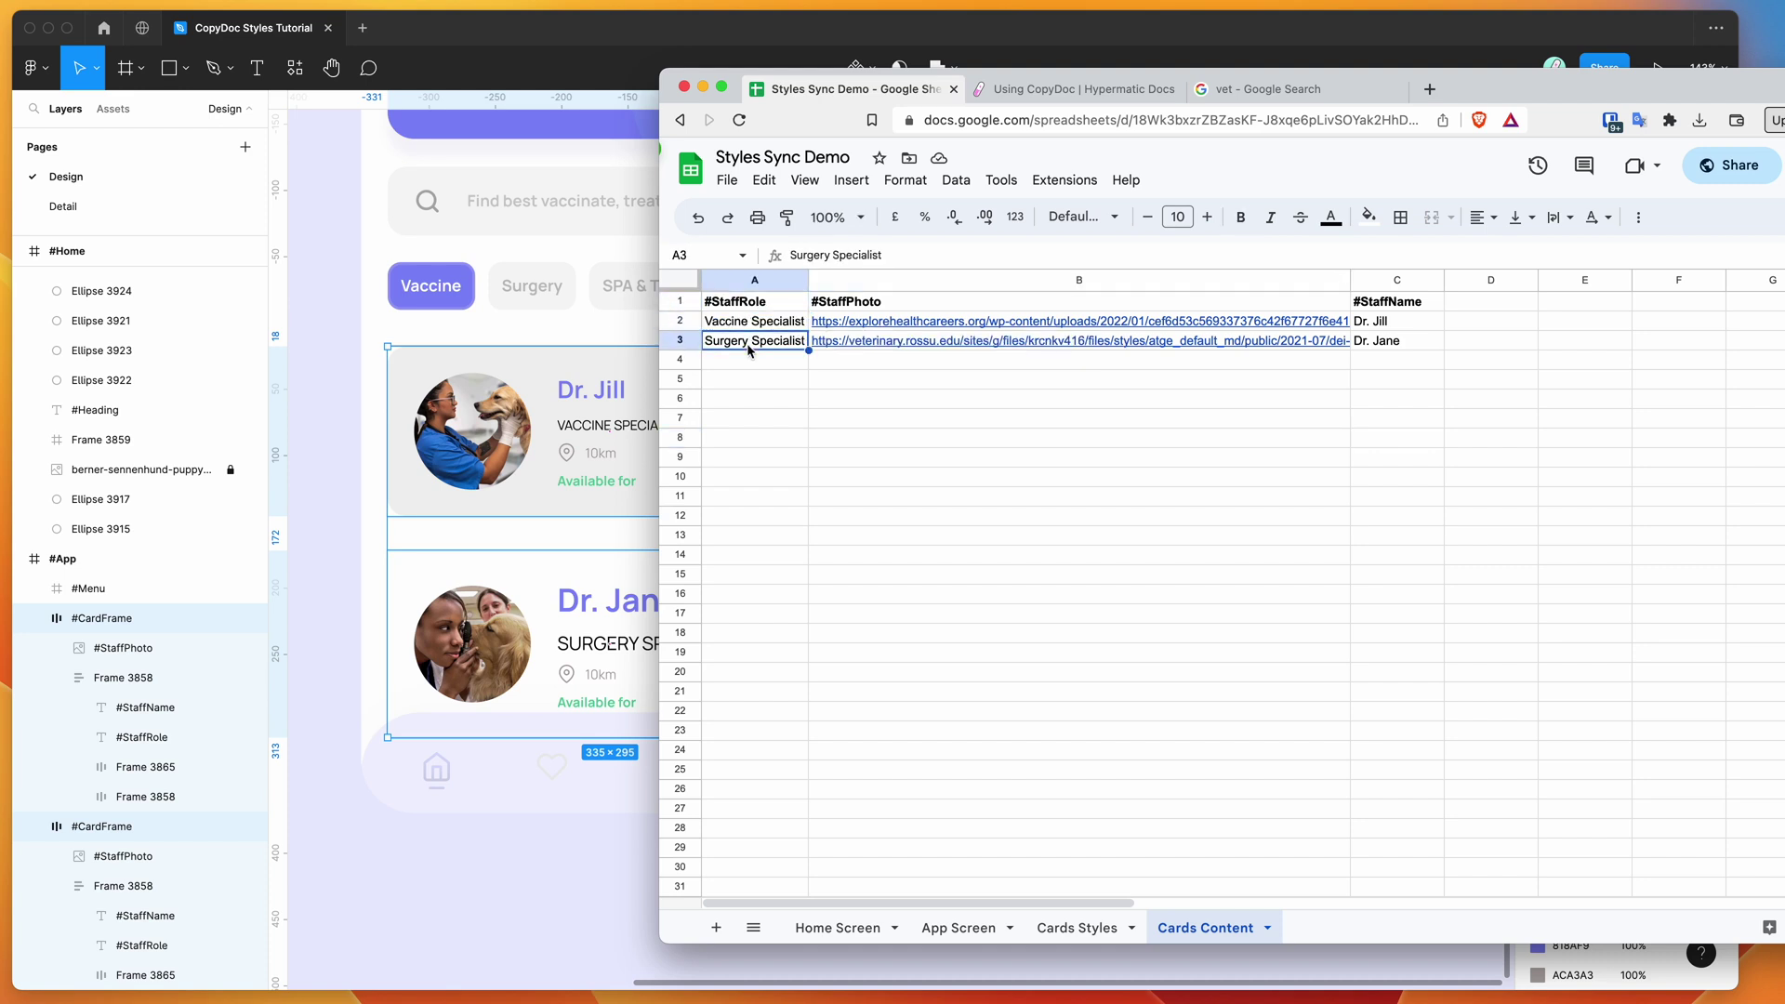
click(750, 324)
click(750, 341)
key(Right)
key(Right)
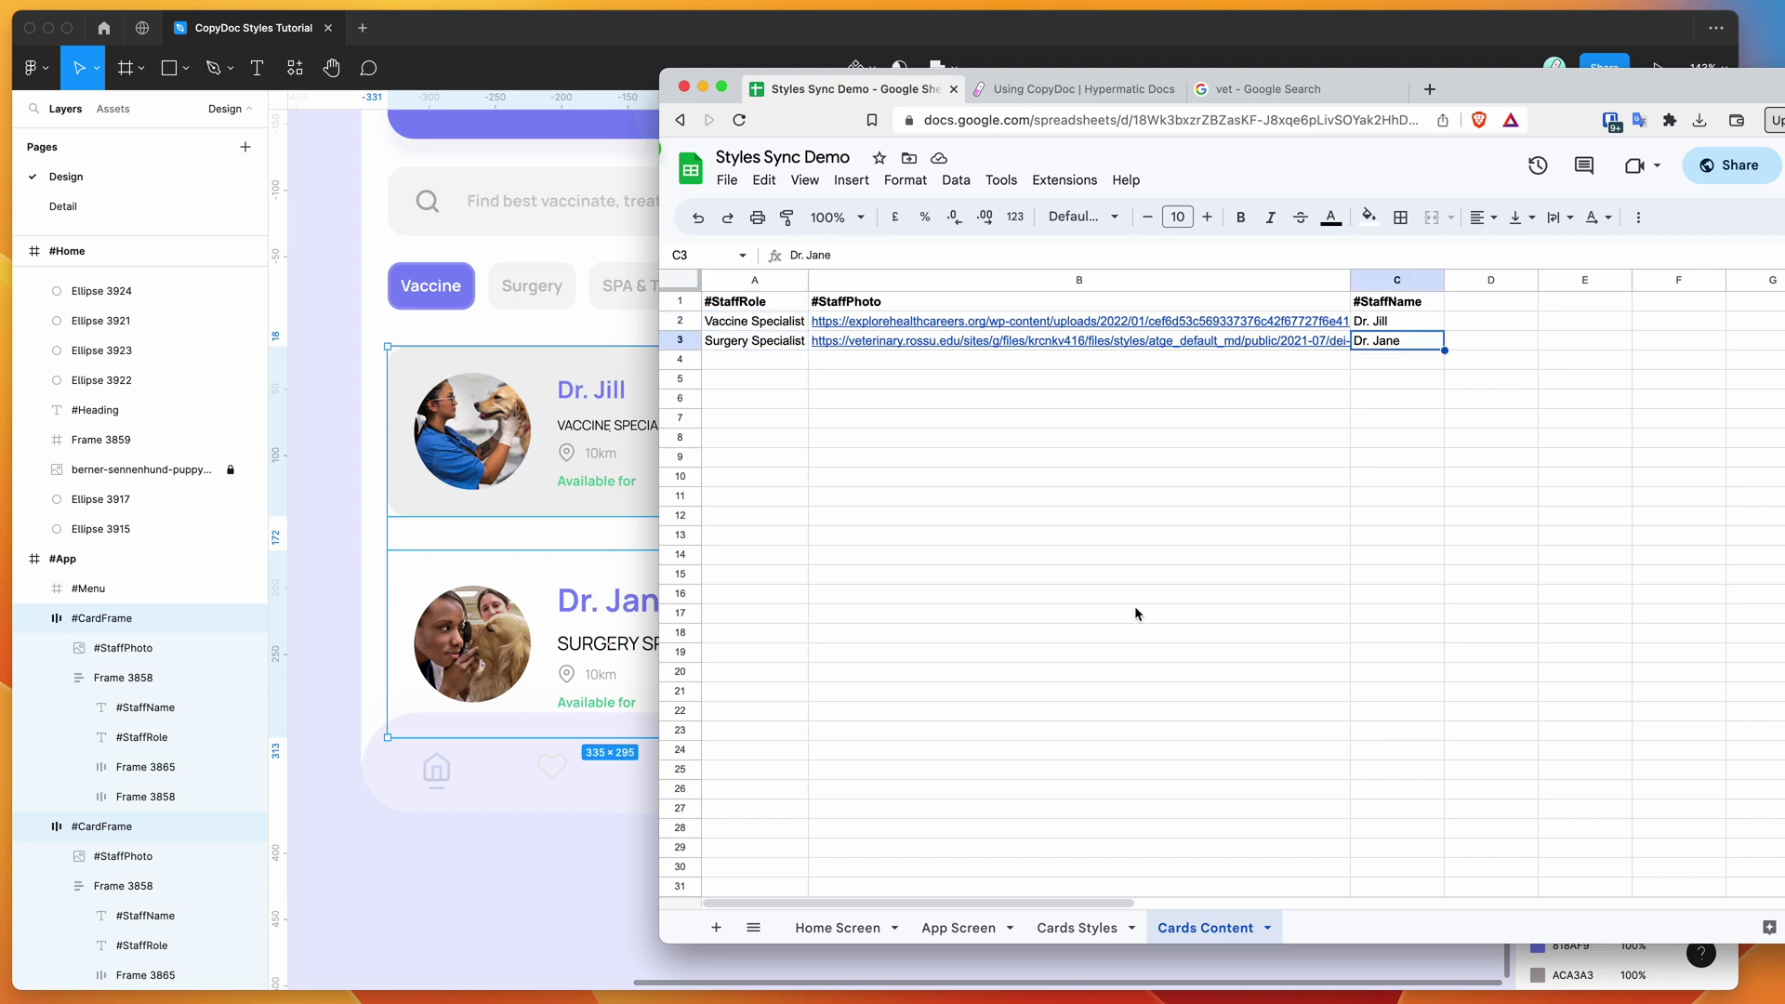
click(1390, 322)
click(1390, 305)
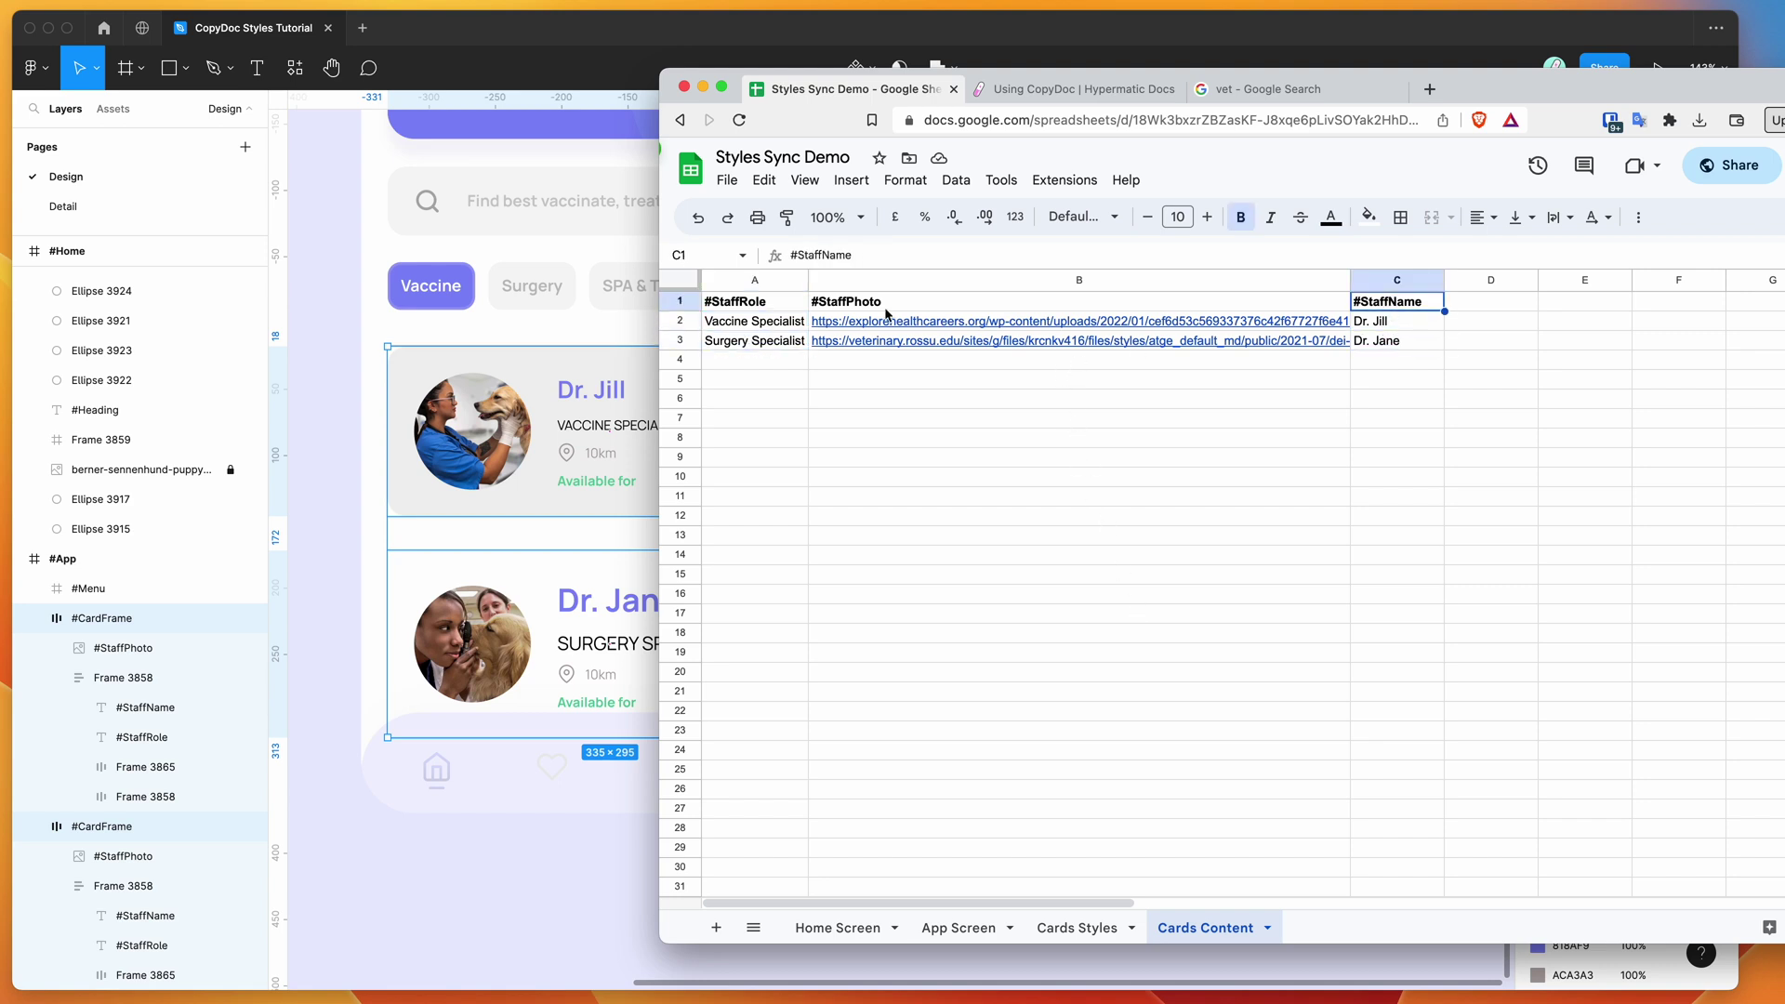
click(743, 309)
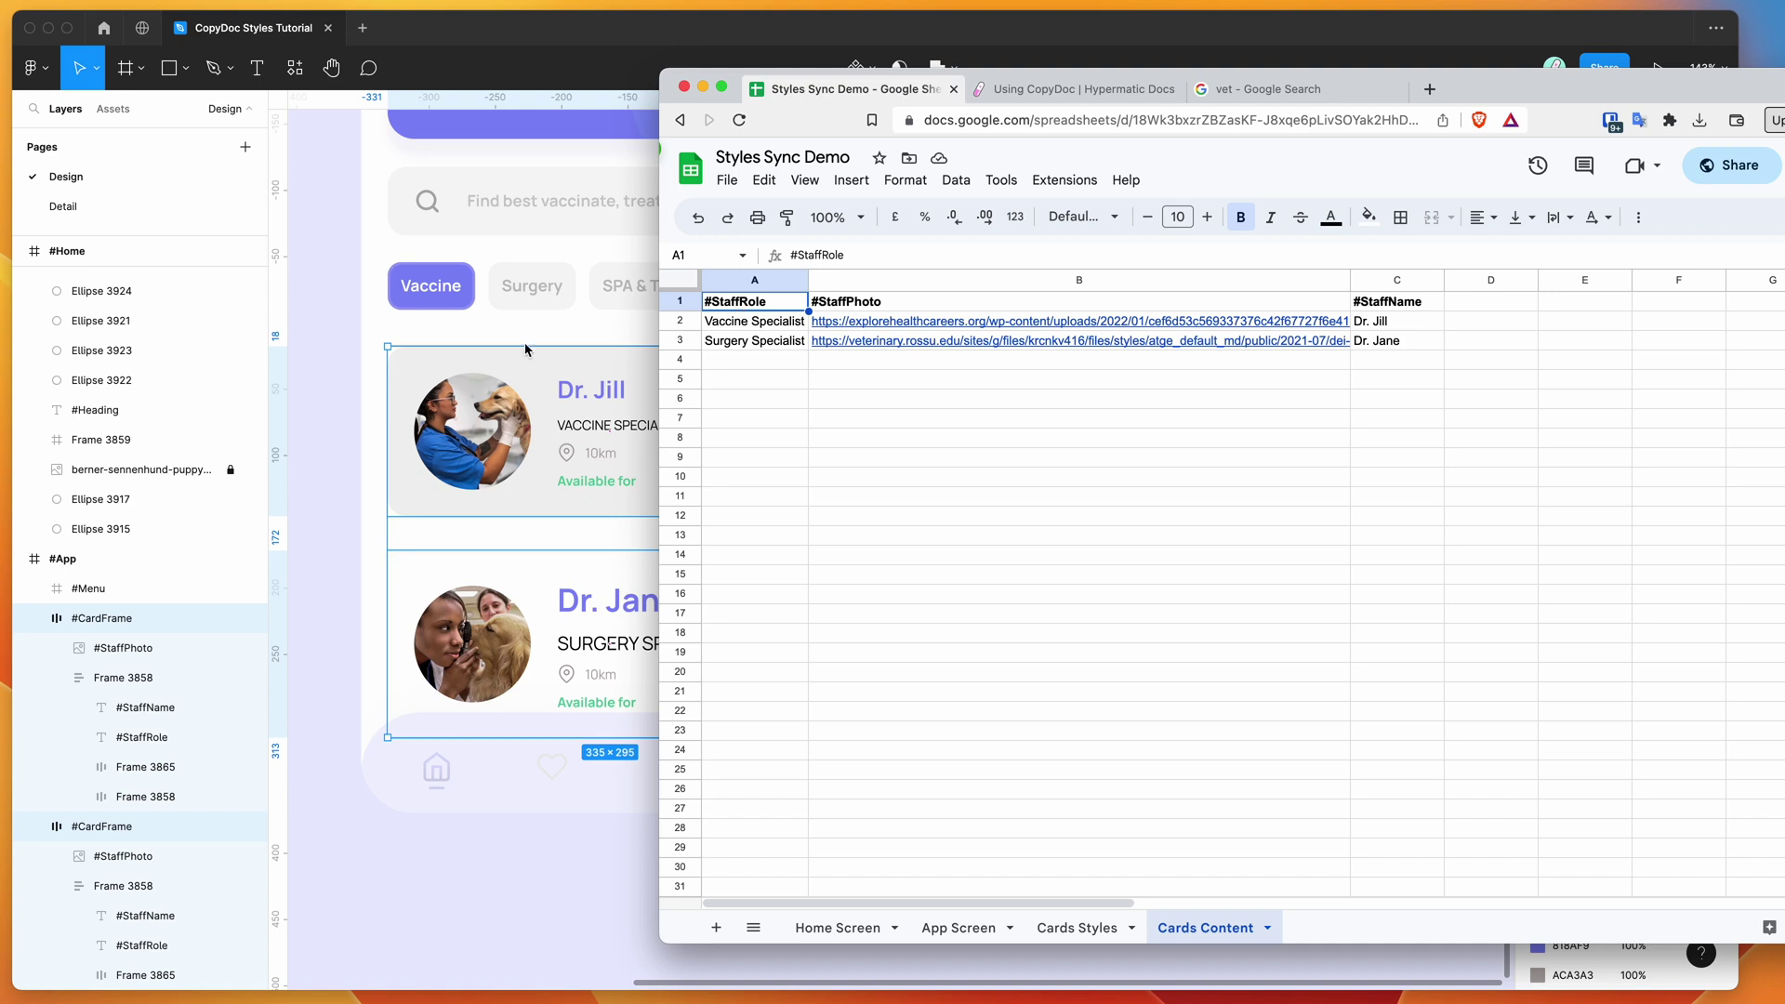
click(1392, 312)
Step: Inspect the empty cells D1 to D3 beside the #StaffName column
click(1474, 307)
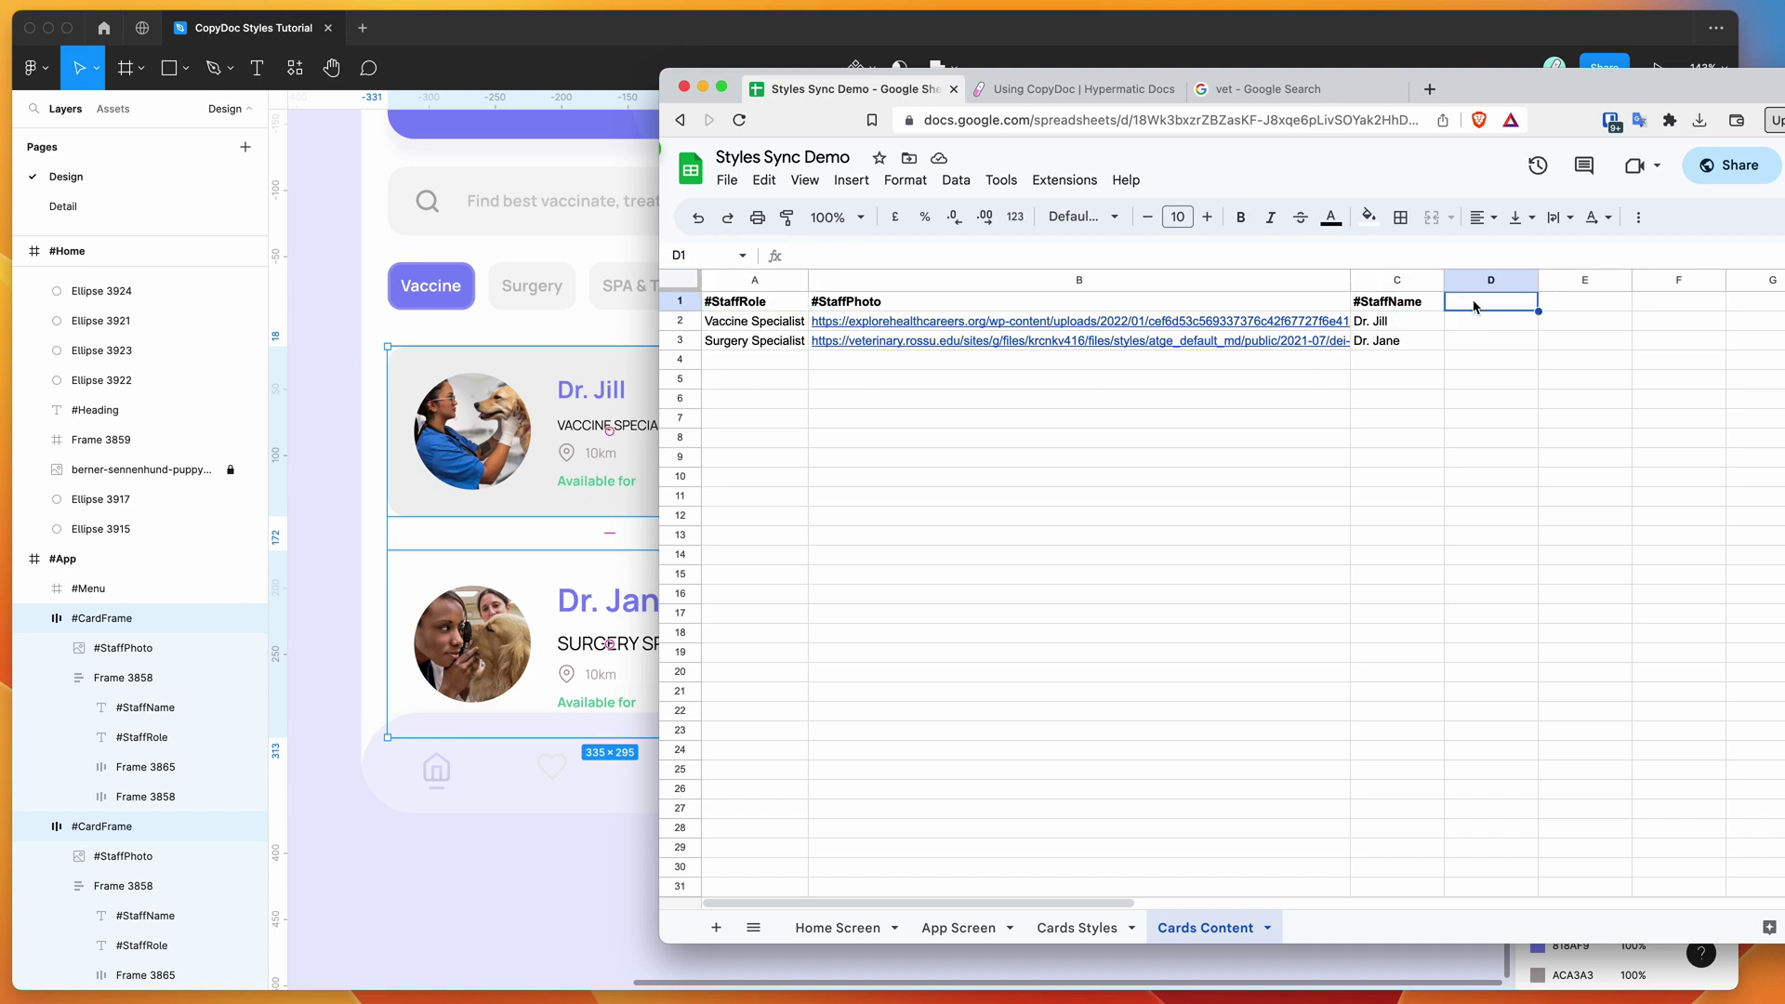
key(Left)
click(1466, 299)
click(1466, 326)
click(1466, 341)
click(1469, 306)
Step: Copy the #StaffName header into D1 and enter 'color: #FFF;' in D2
click(1384, 305)
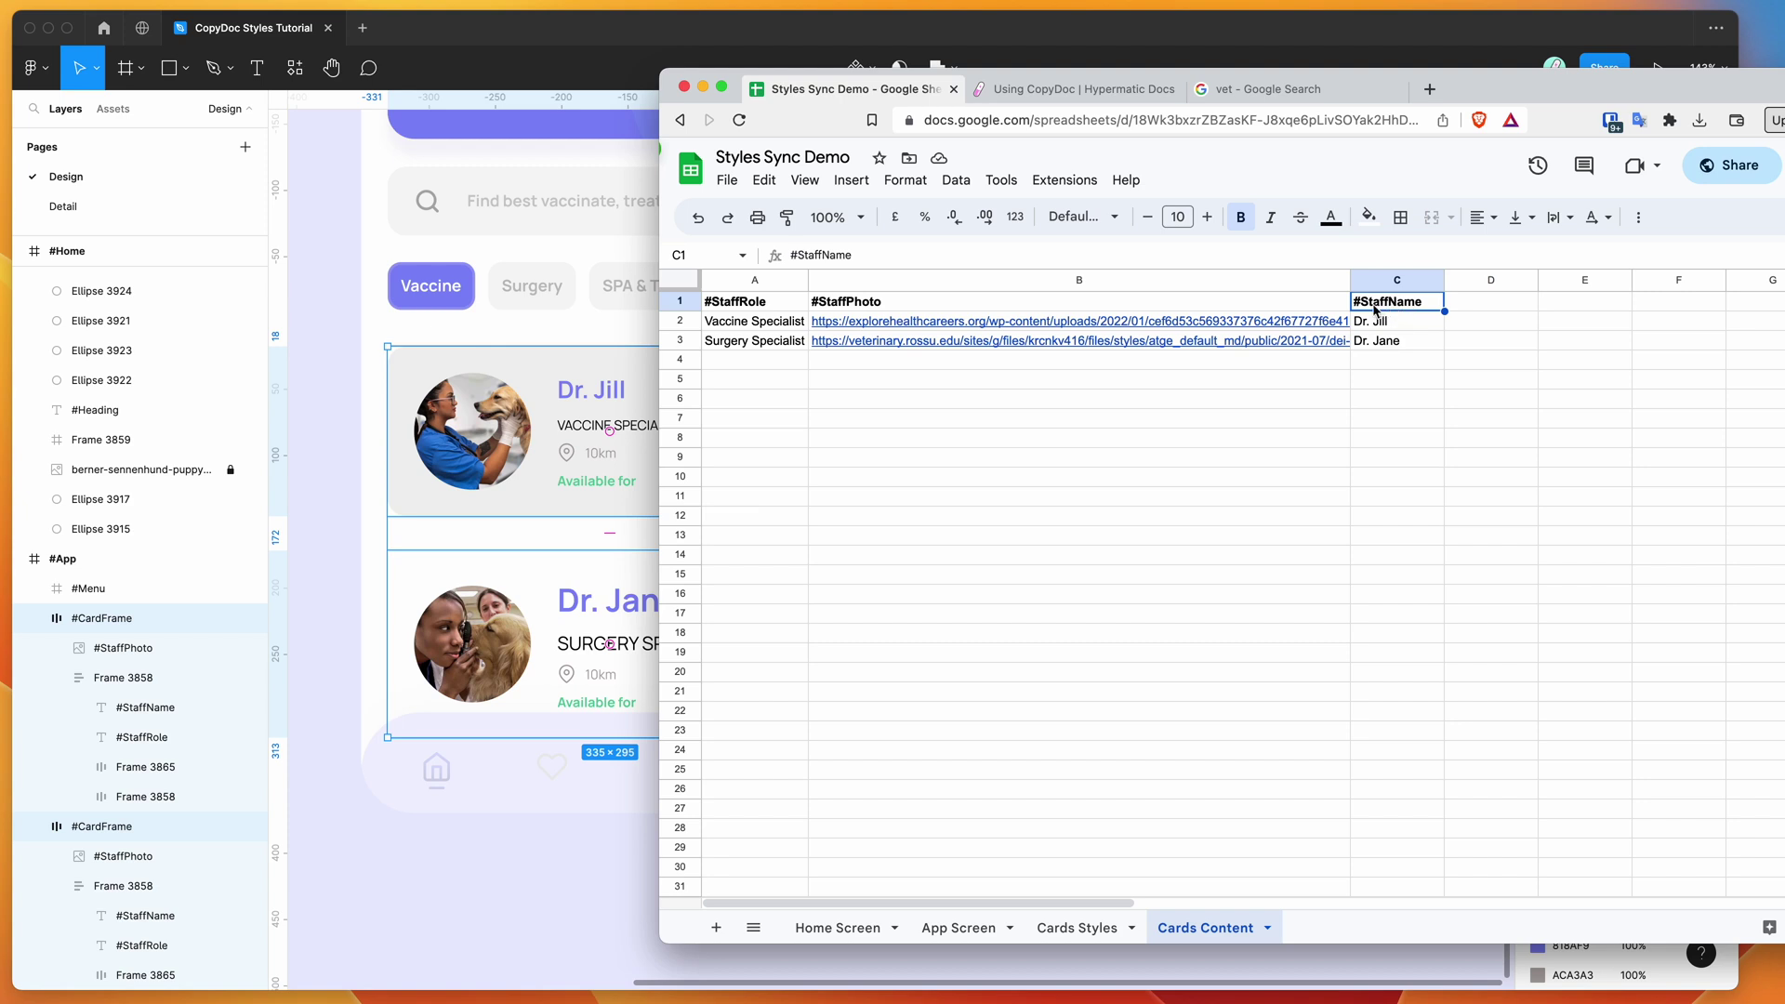
key(super+c)
click(1465, 307)
key(super+v)
click(1471, 325)
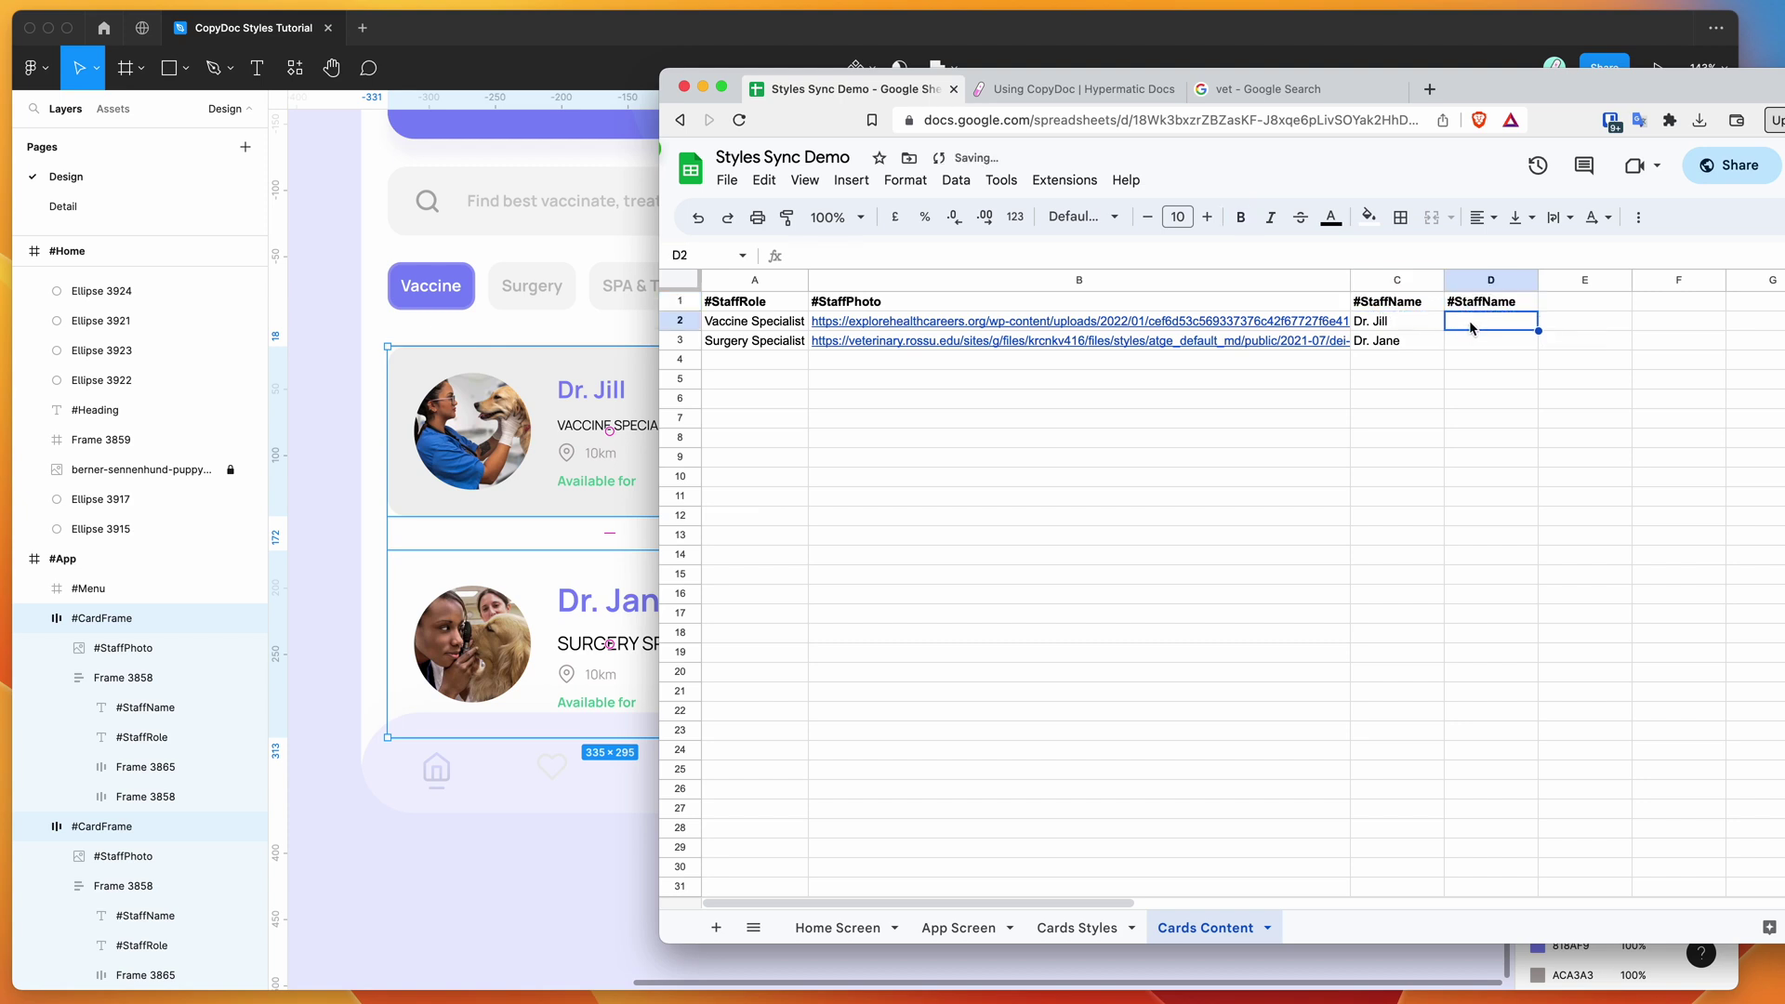
text(color: #)
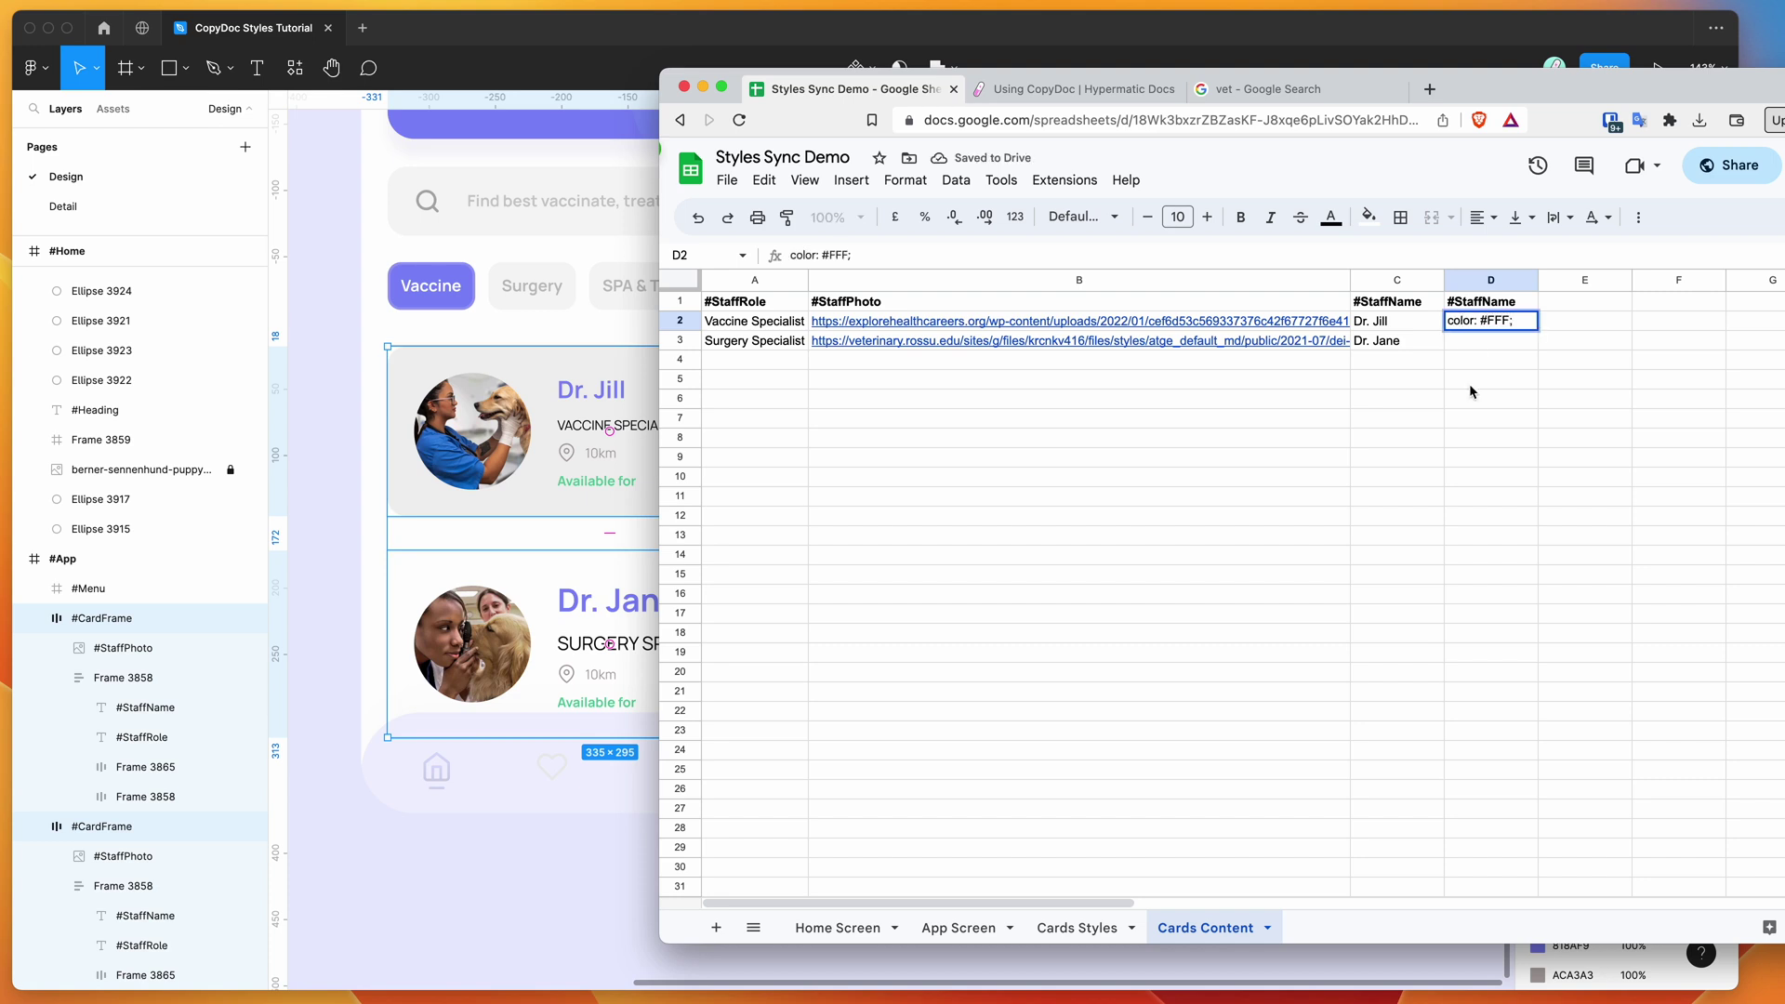
text(FFF;)
key(Return)
click(1474, 307)
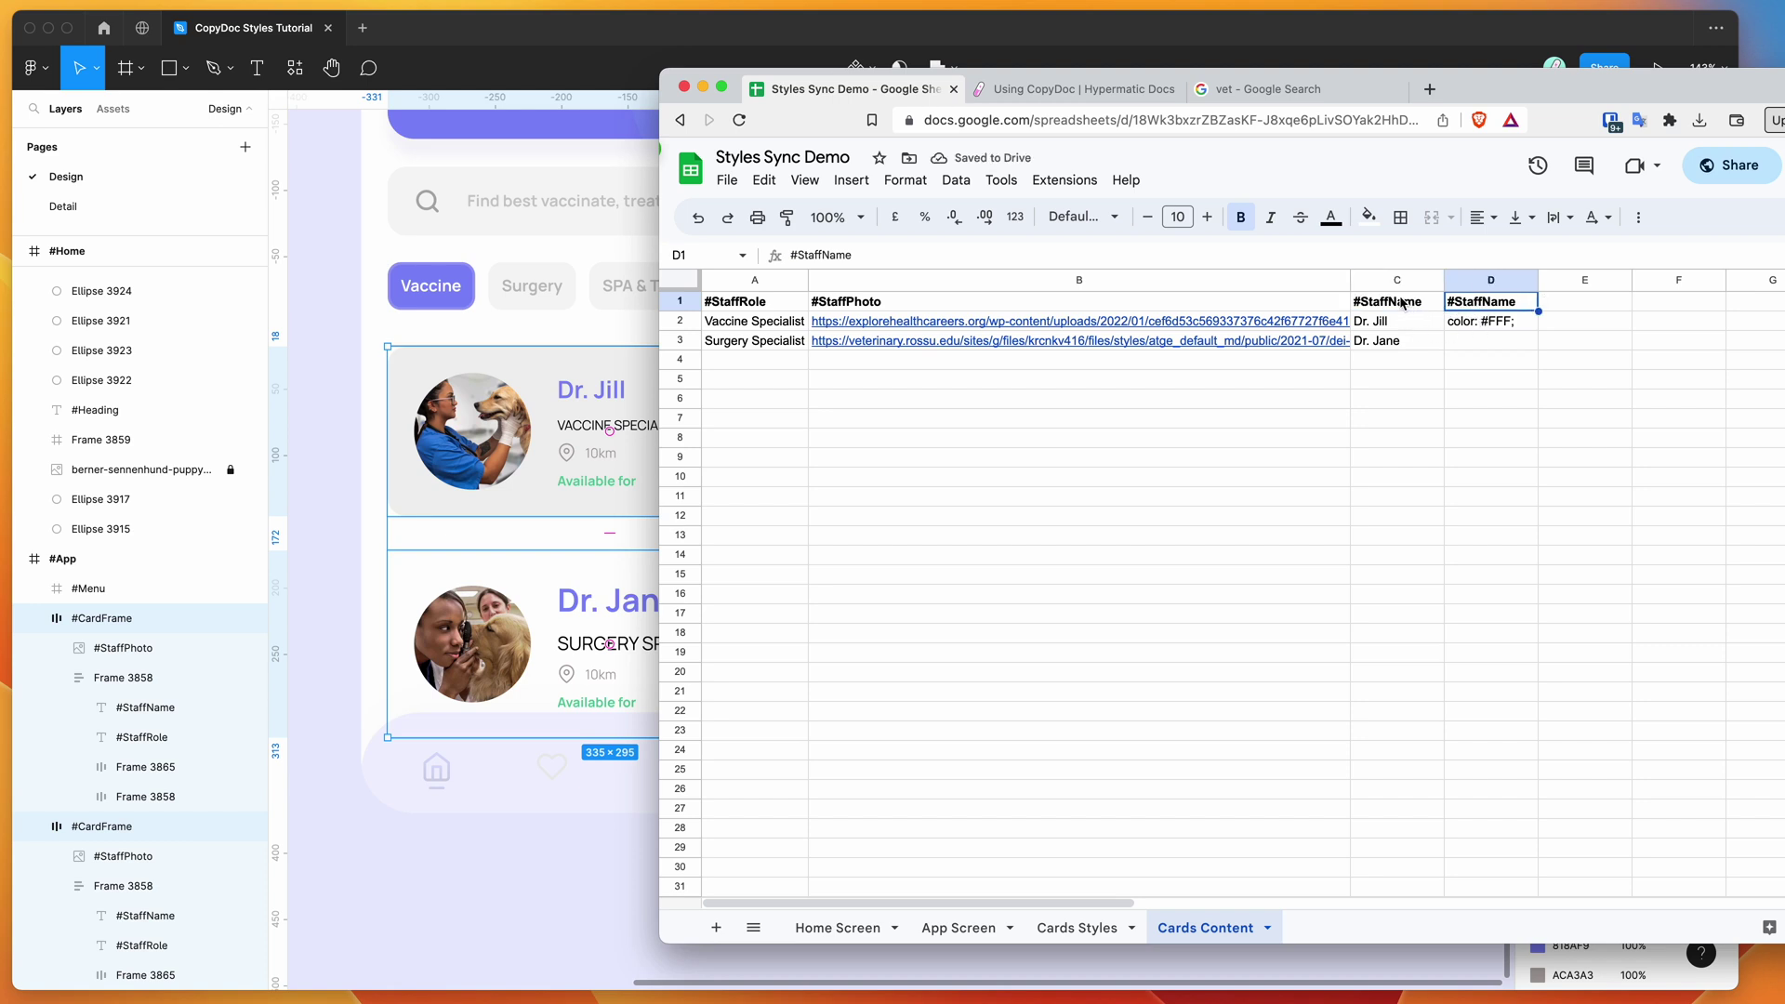
Step: Replace the Vaccine Specialist and Surgery Specialist role cells with the style 'color: #000;'
click(755, 304)
double_click(754, 319)
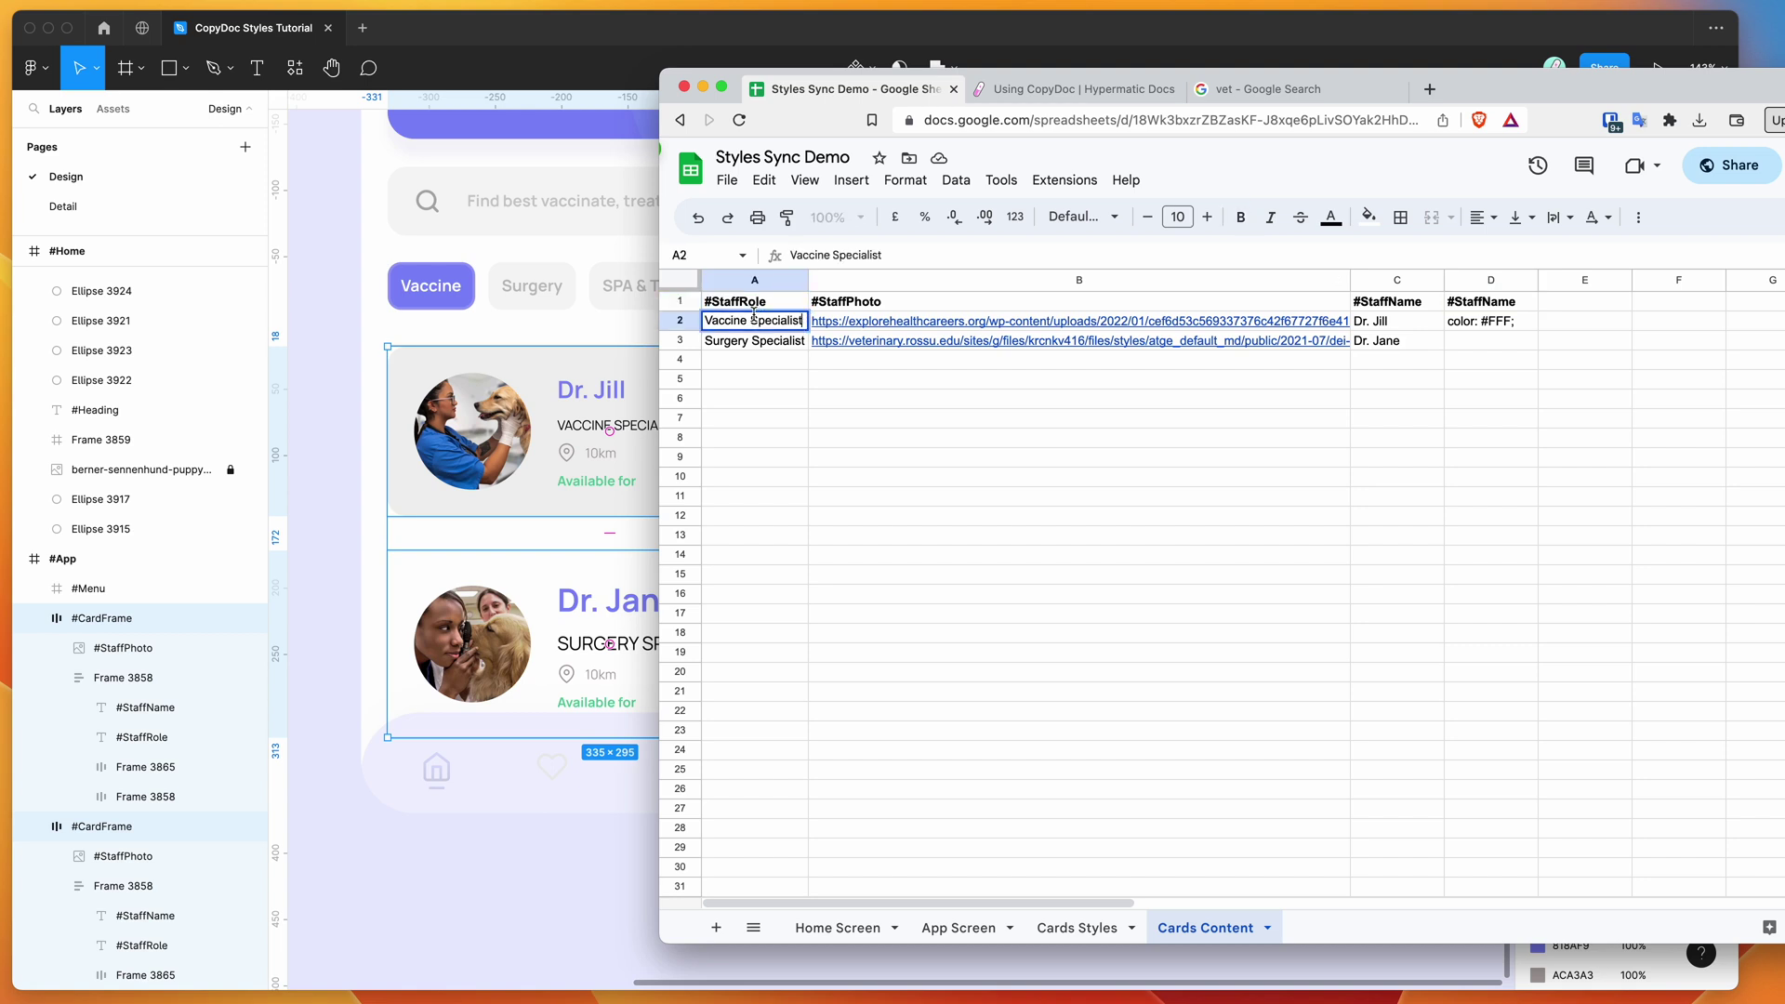
key(super+a)
text(color)
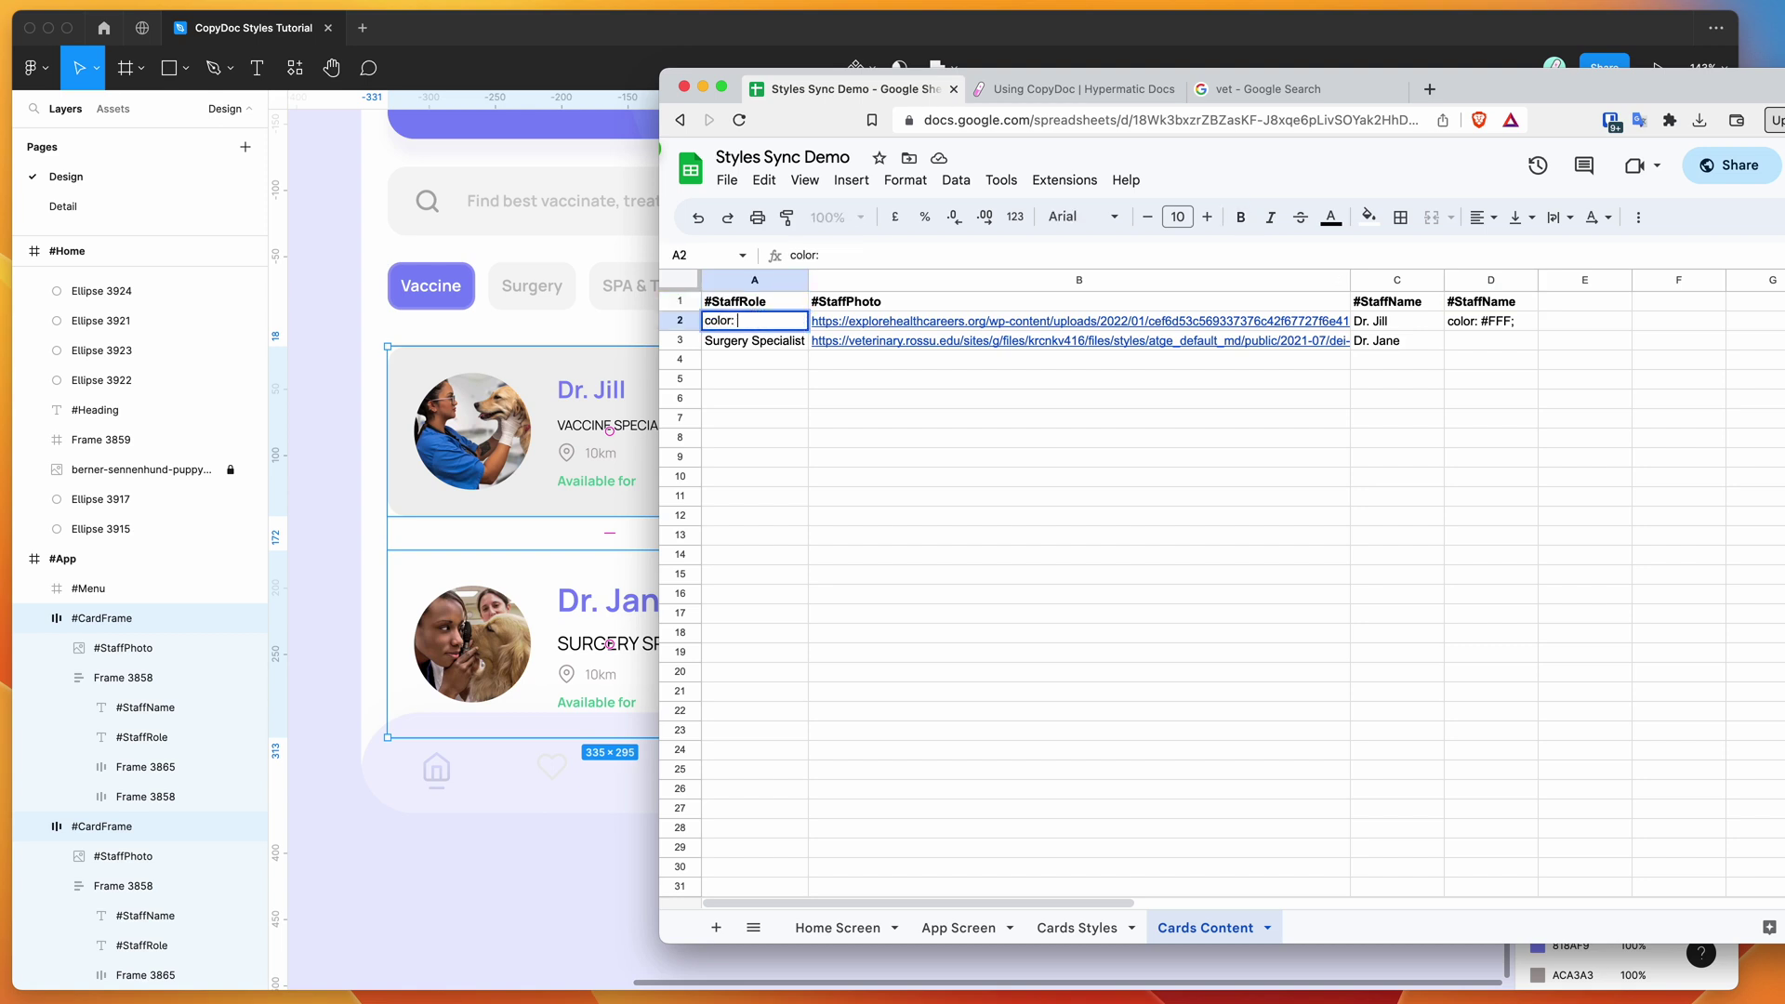
key(Return)
double_click(755, 340)
key(super+a)
text(color: #000;)
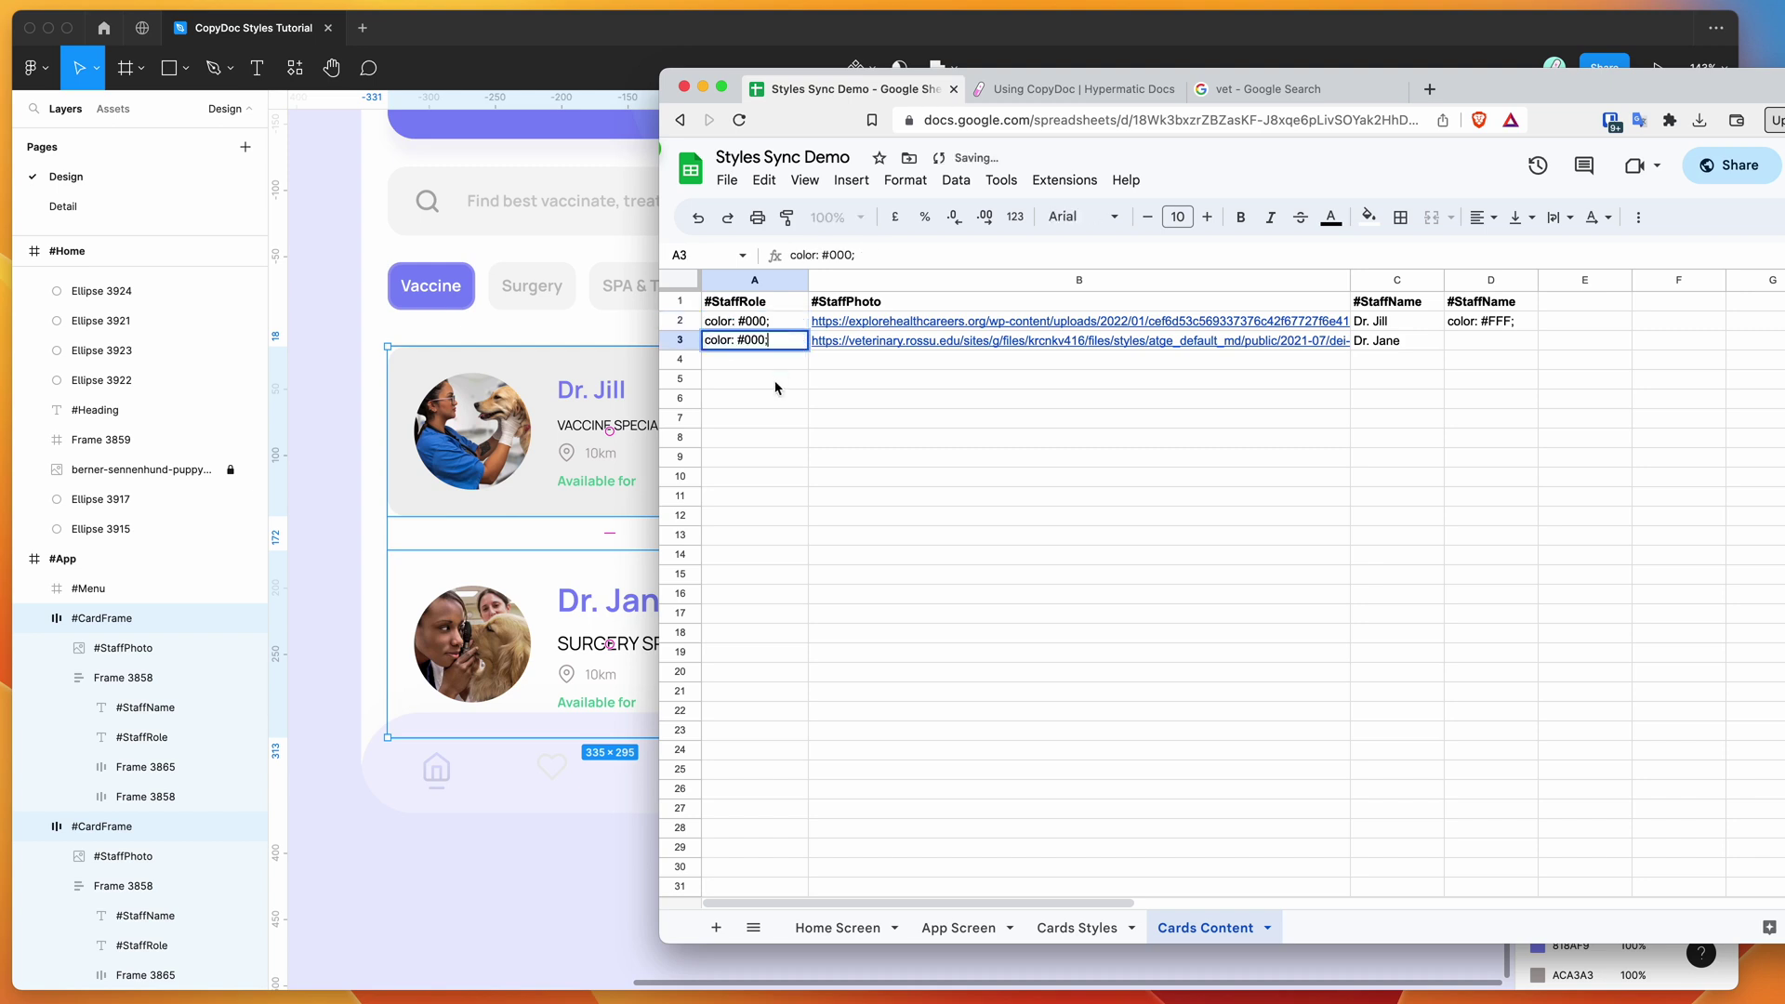
key(Return)
Step: Clear the extra entries in D1:D3
click(750, 304)
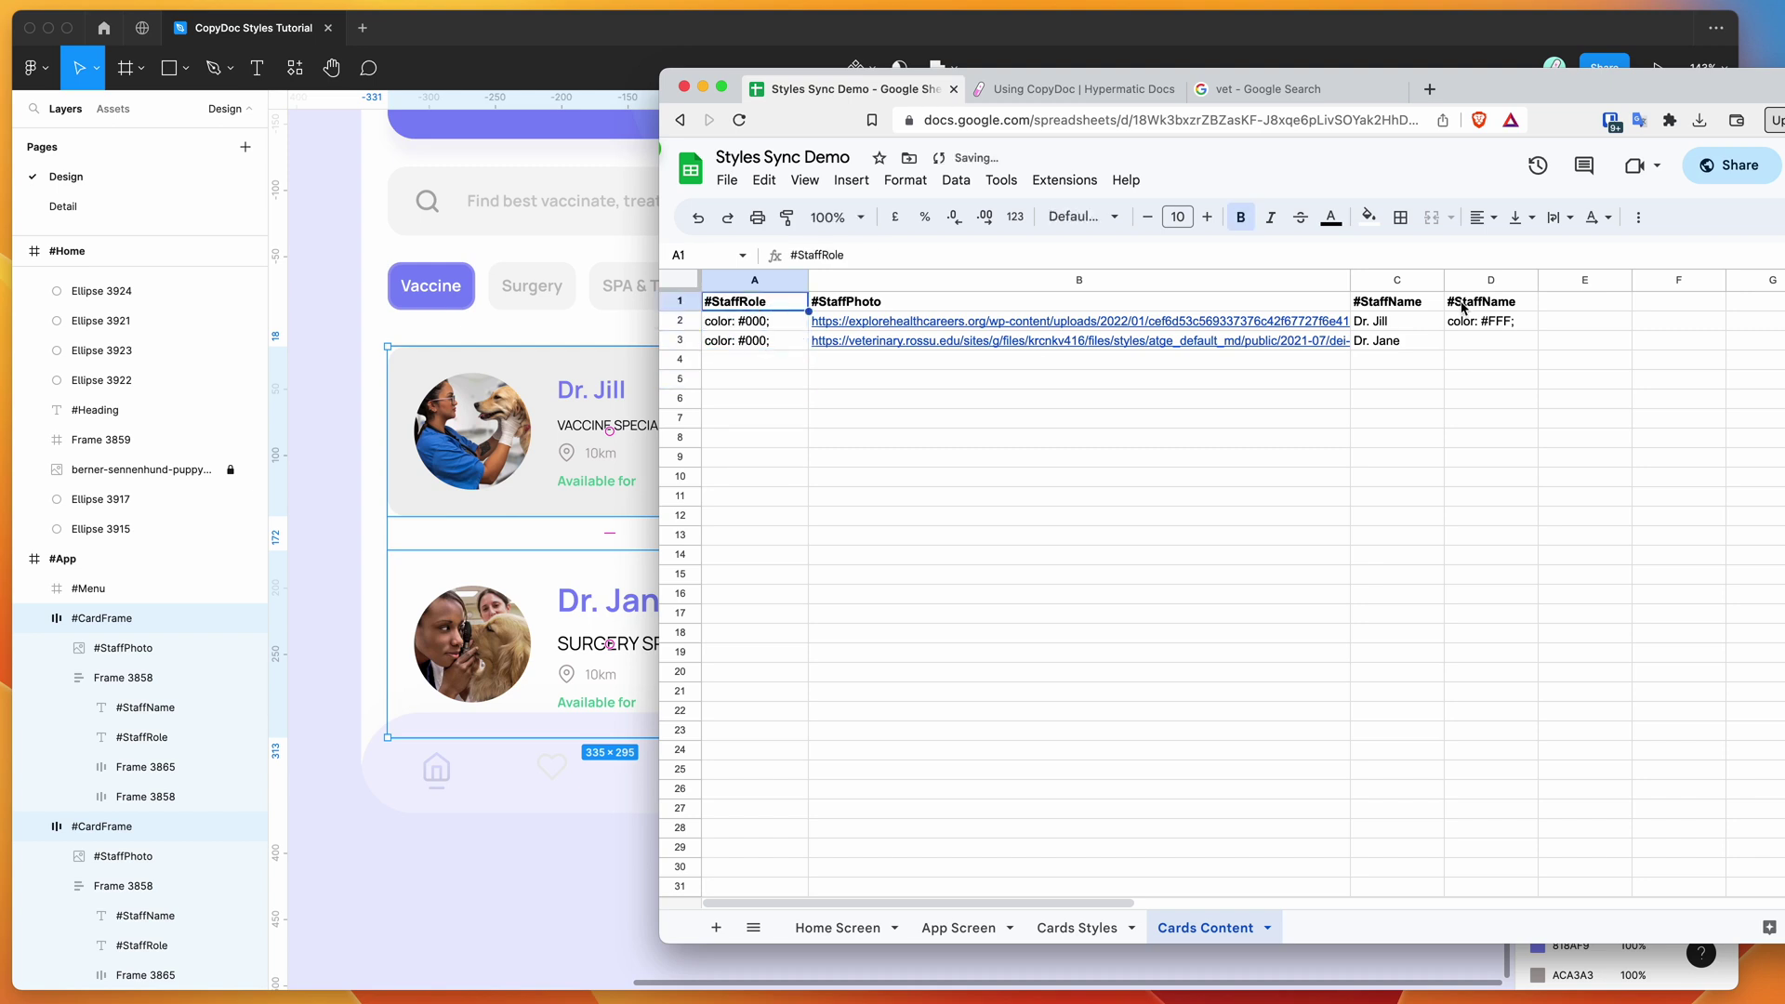
drag(1466, 305, 1483, 344)
key(Delete)
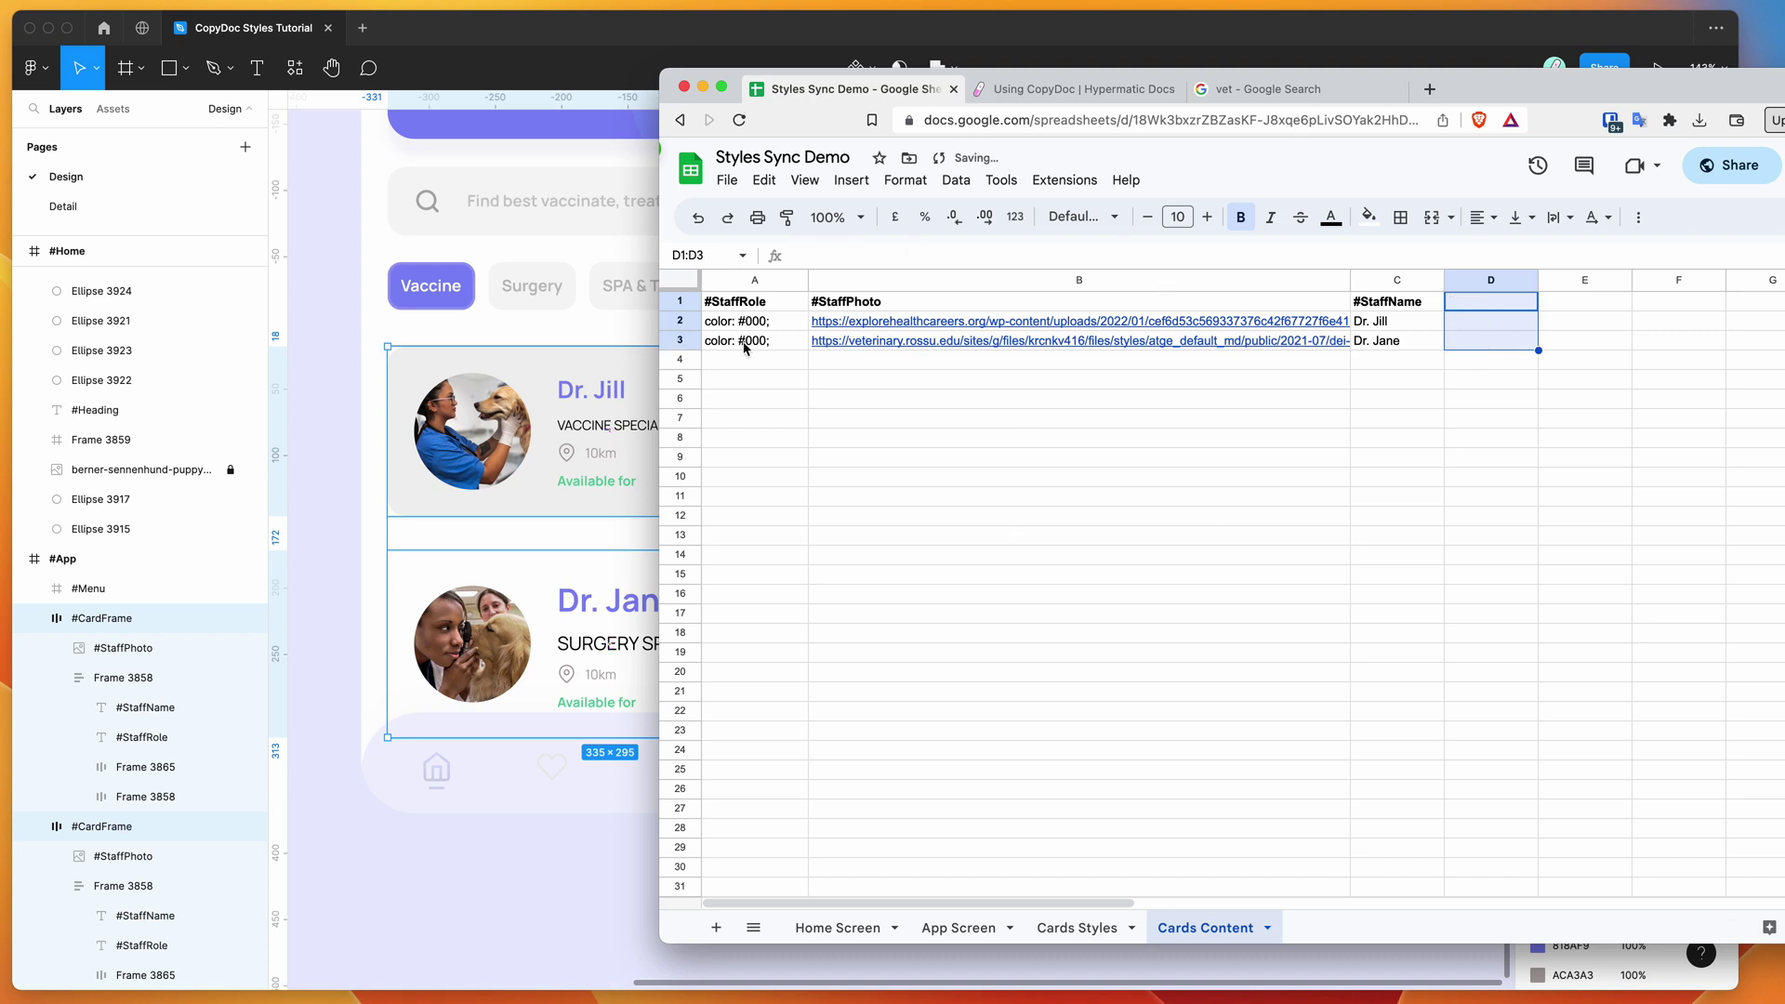
Step: Review the #StaffRole style values and the Dr. Jill and Dr. Jane names
click(741, 281)
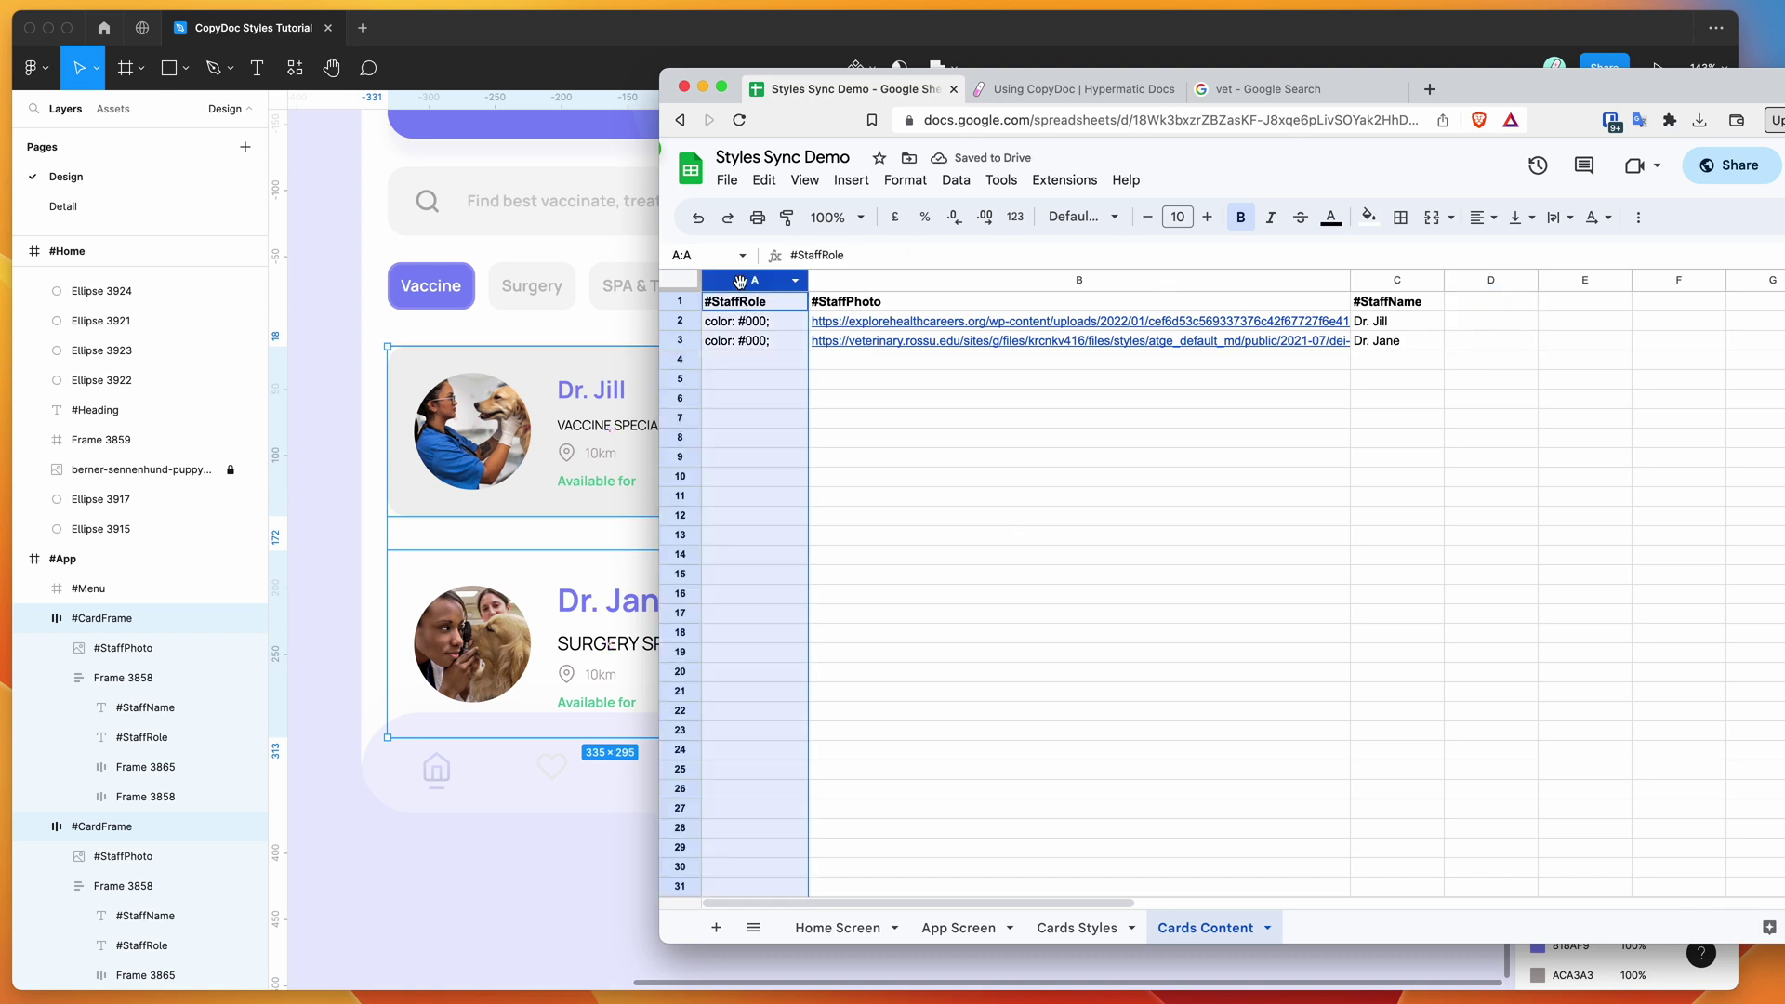
click(744, 307)
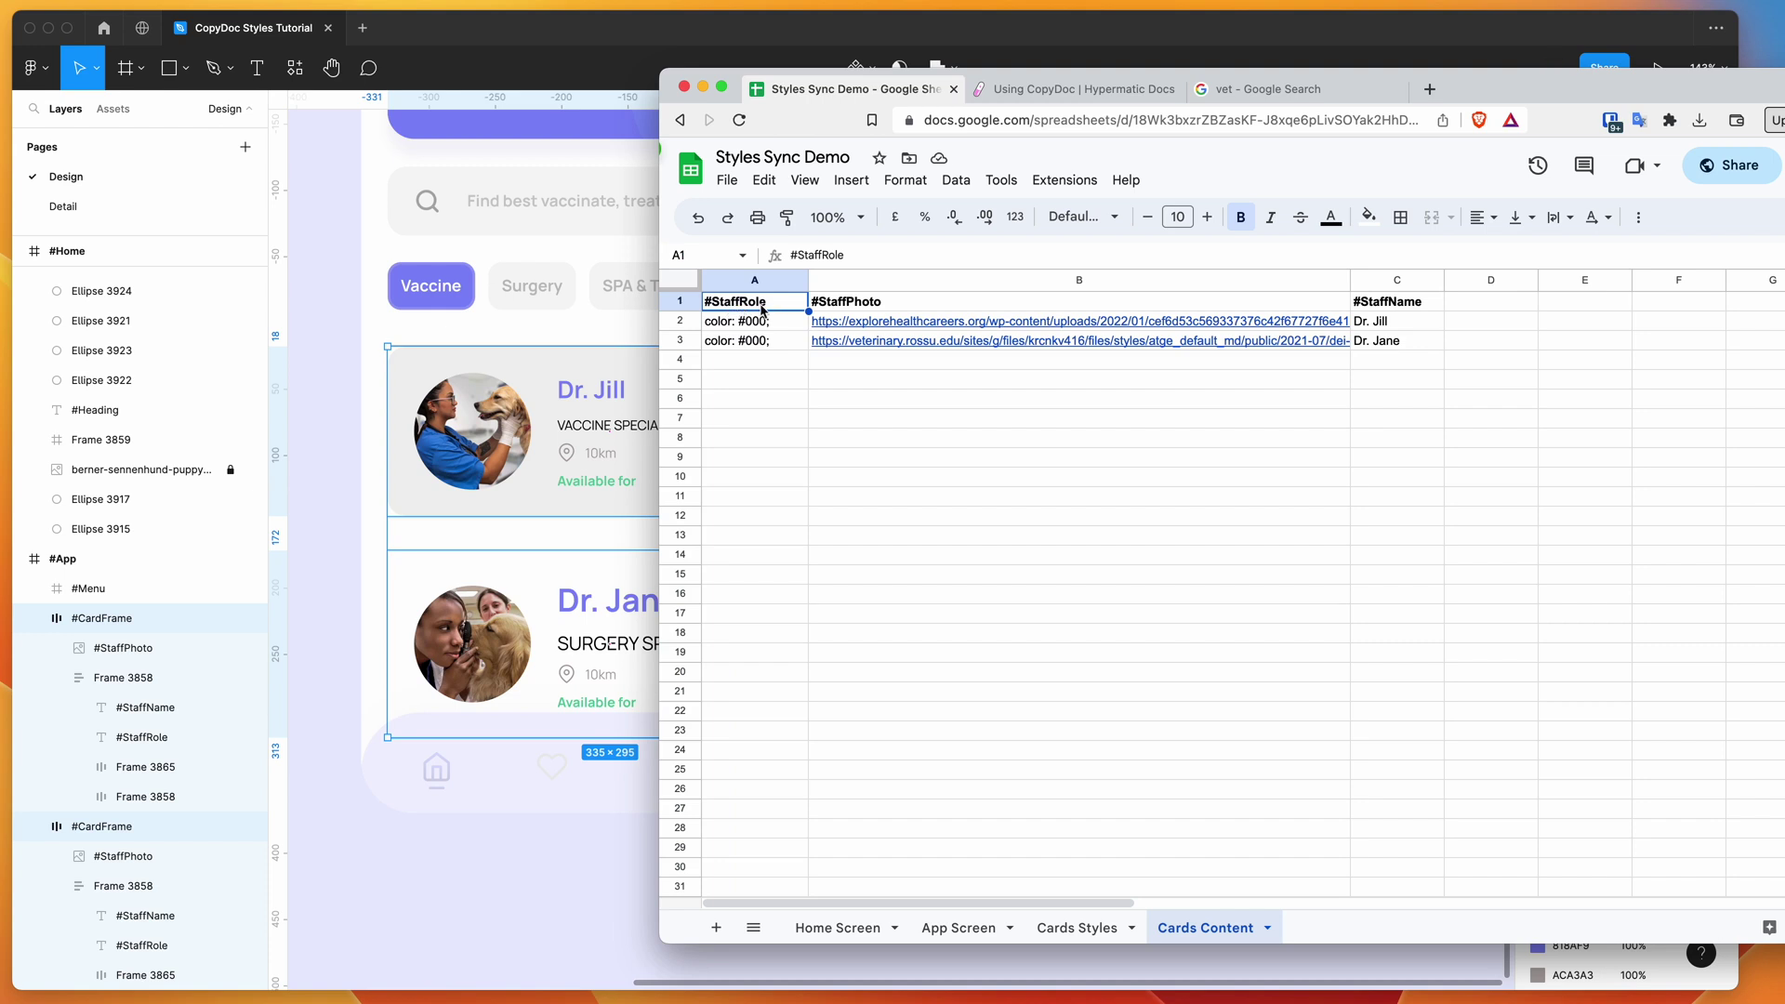
click(1390, 305)
drag(1386, 323, 1387, 342)
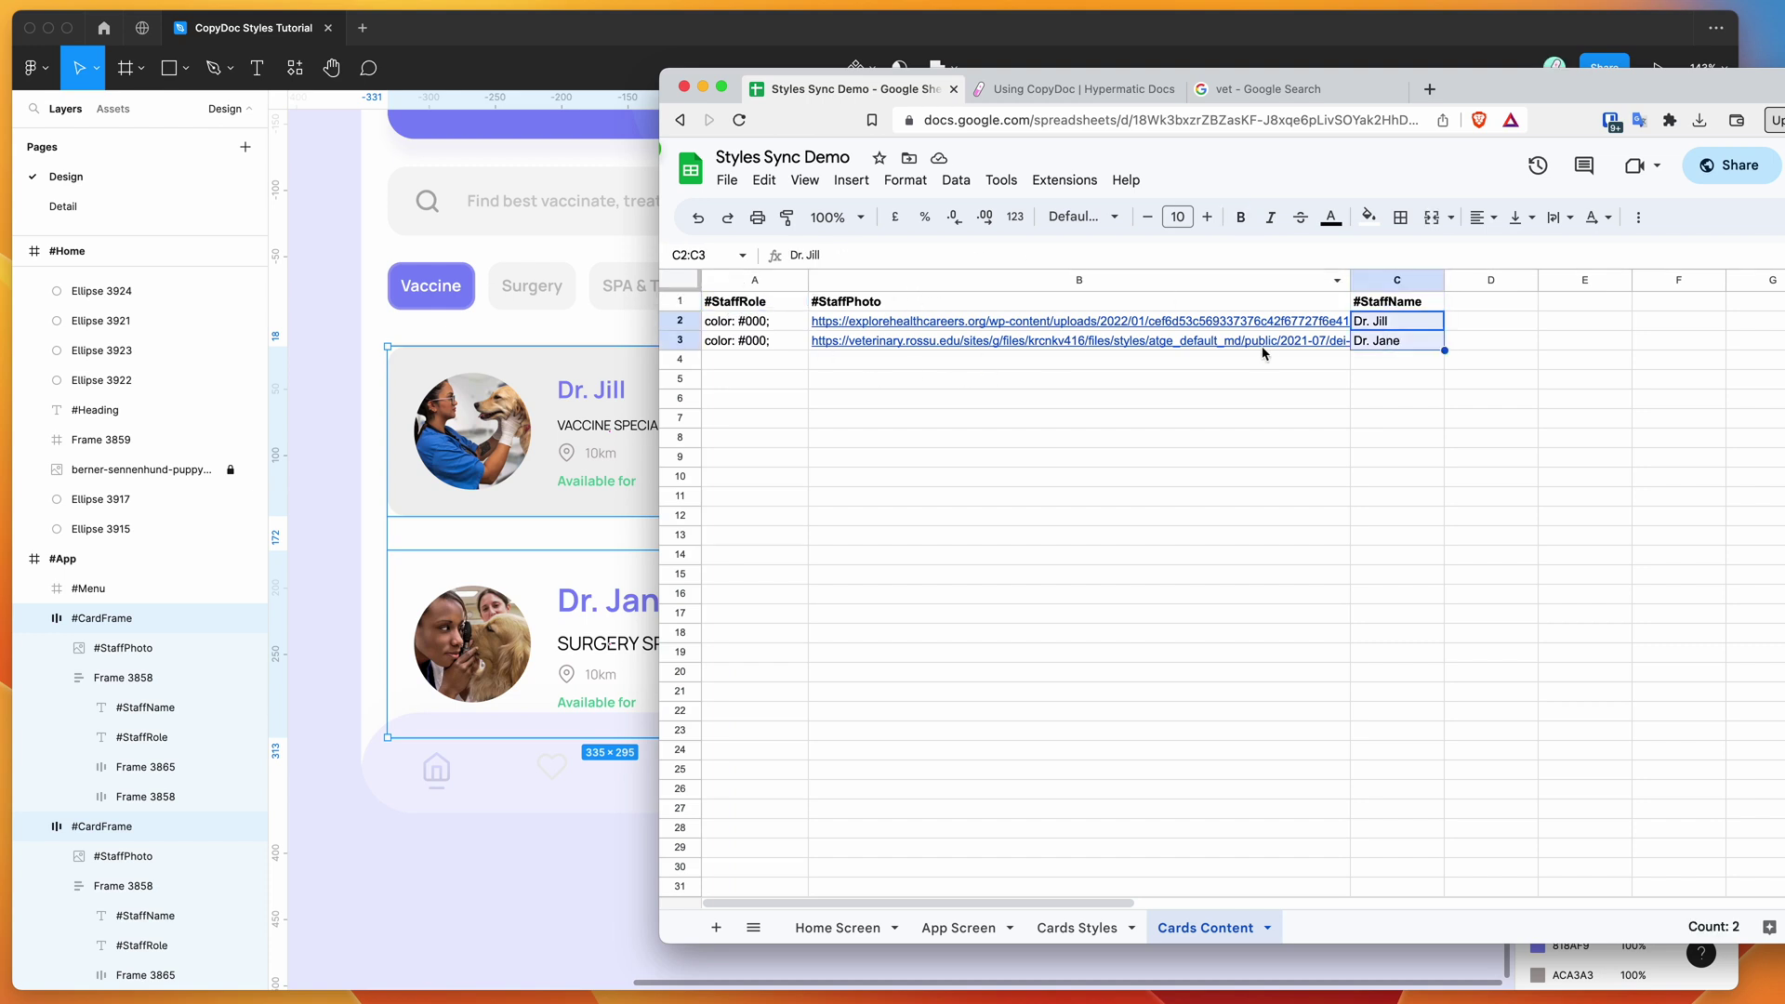
click(753, 296)
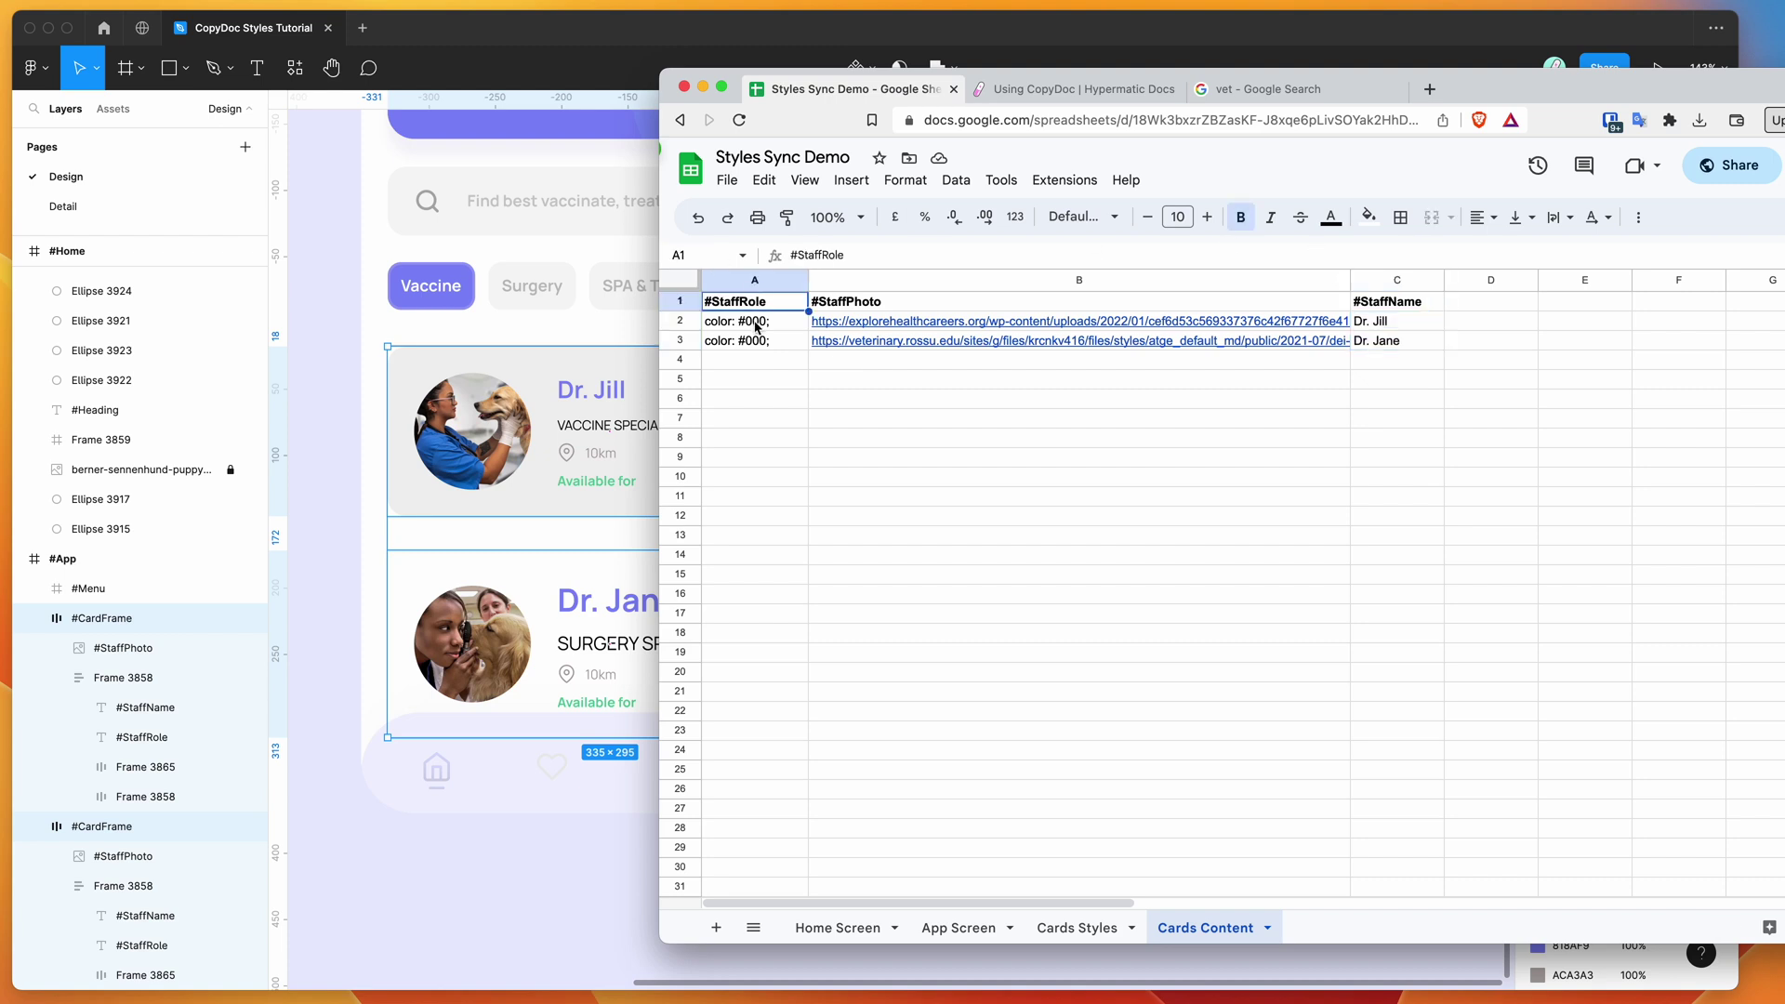
click(734, 324)
mouse_move(746, 342)
mouse_down()
mouse_move(741, 303)
mouse_move(751, 342)
mouse_up()
click(751, 342)
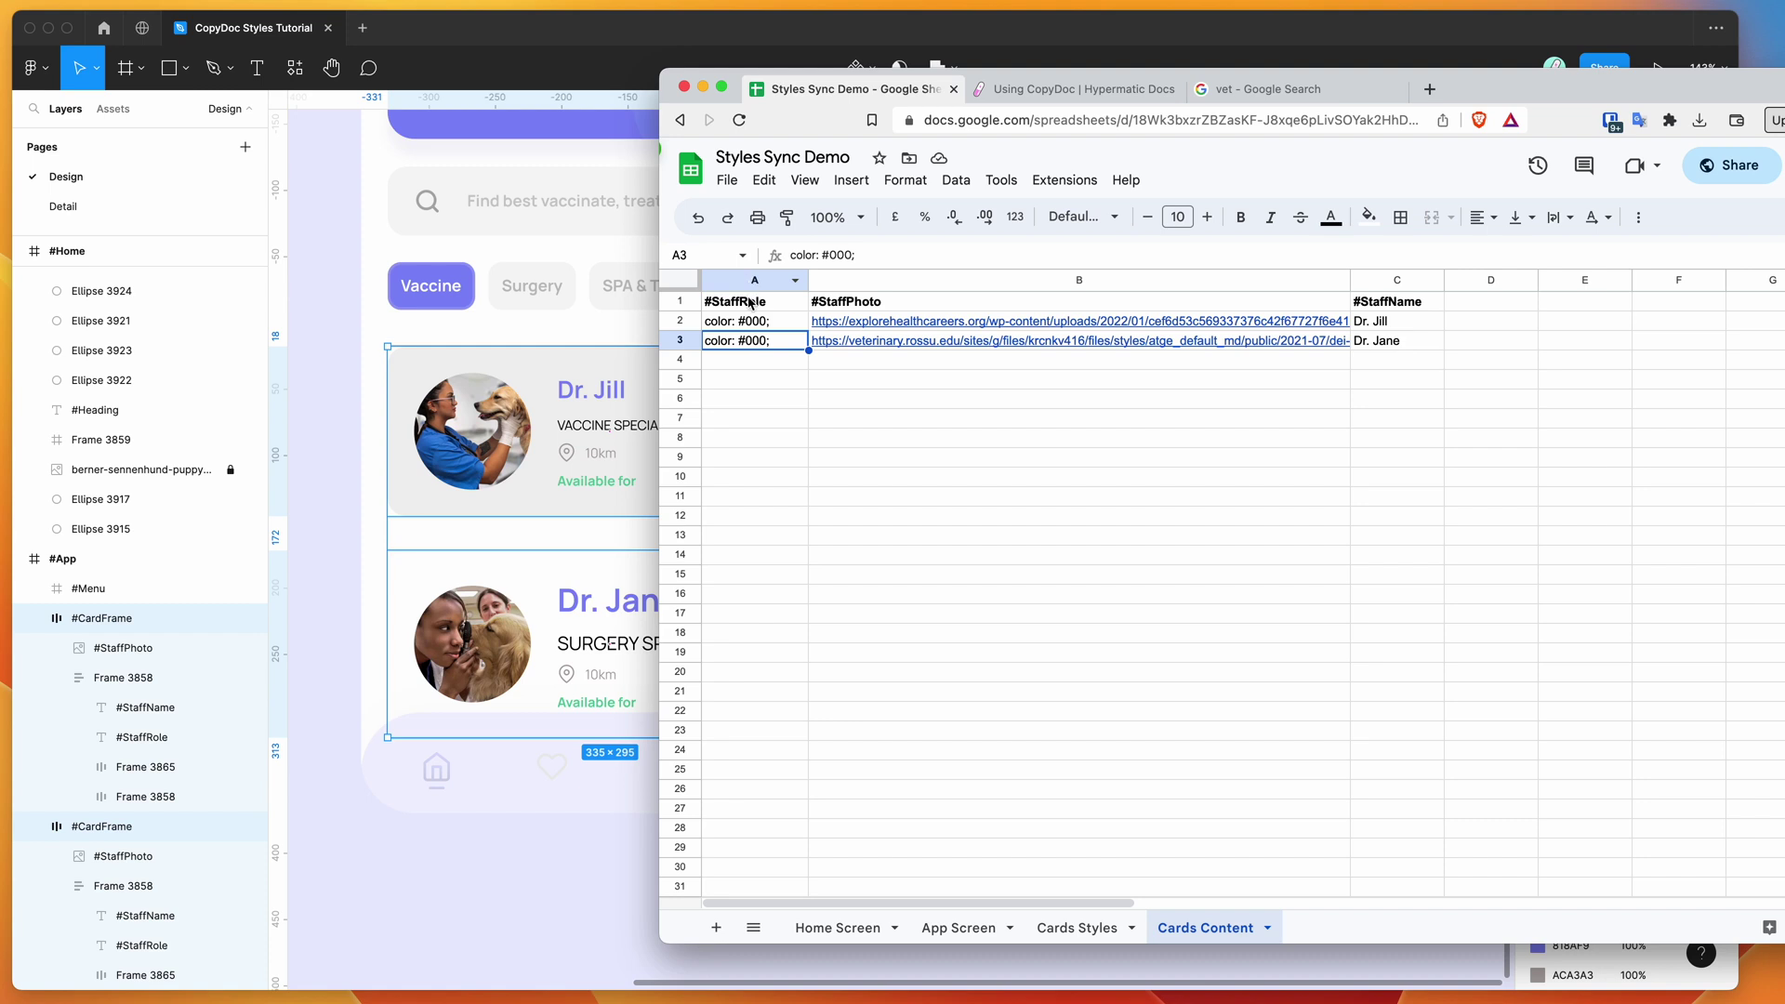
click(752, 303)
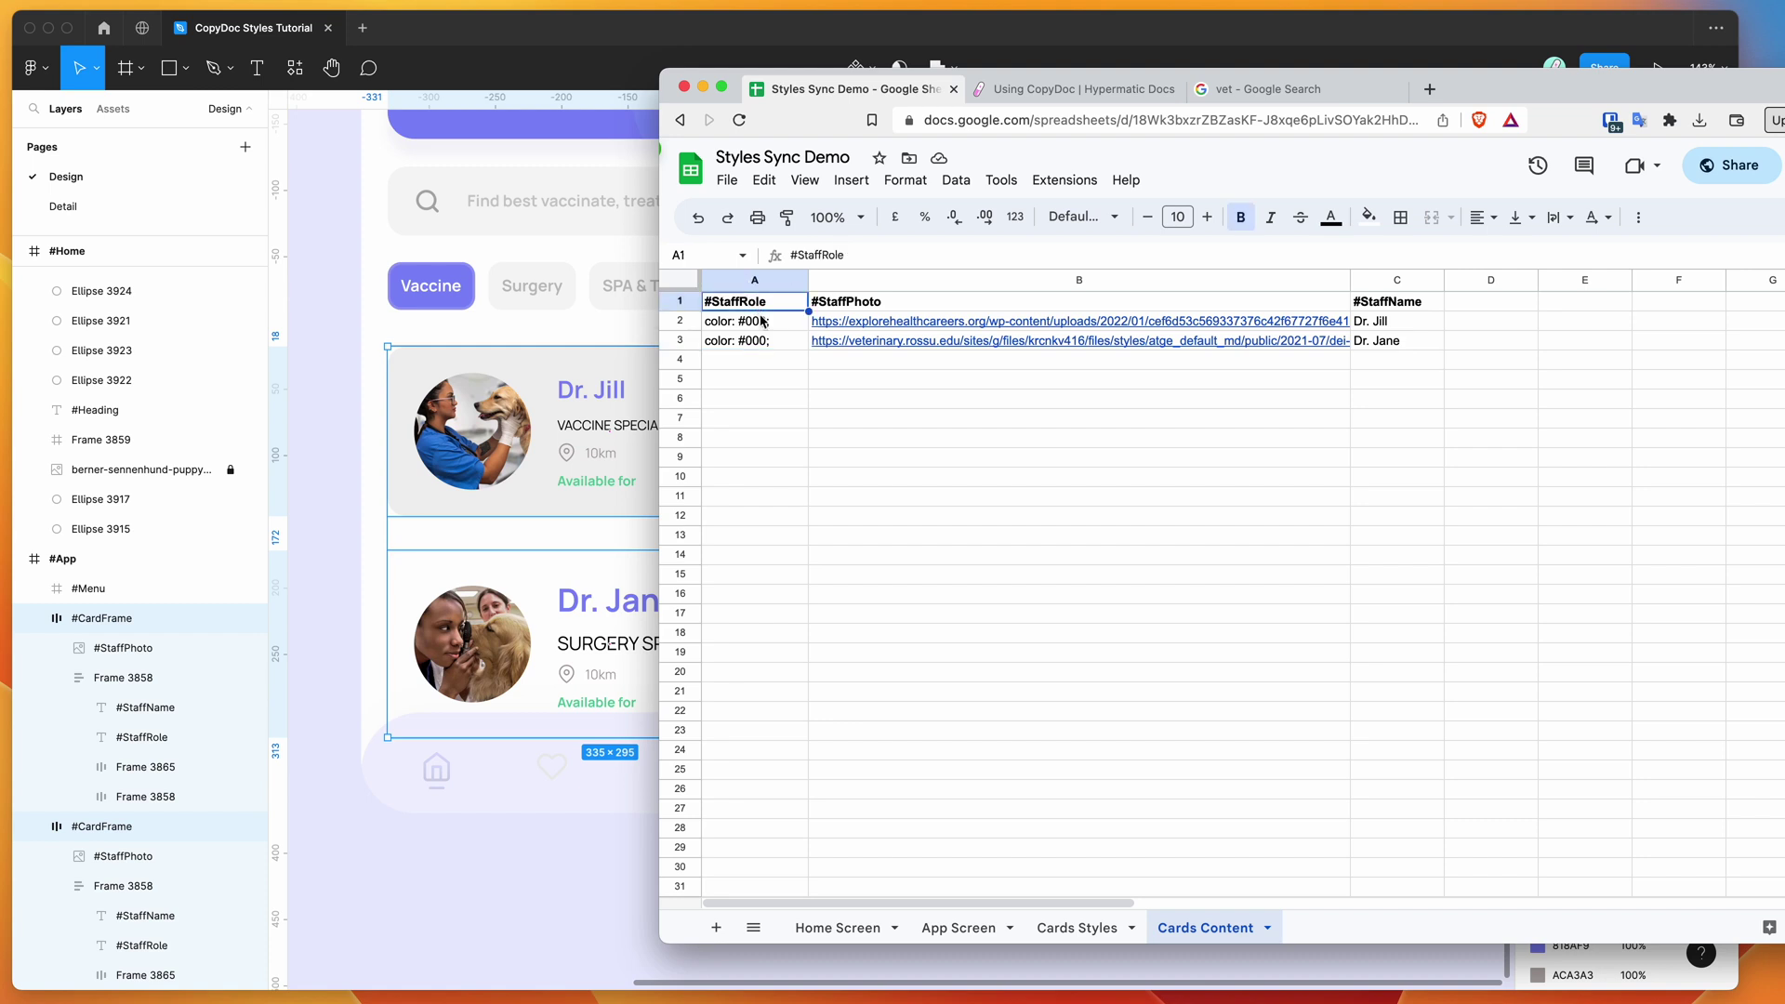
click(760, 316)
click(768, 345)
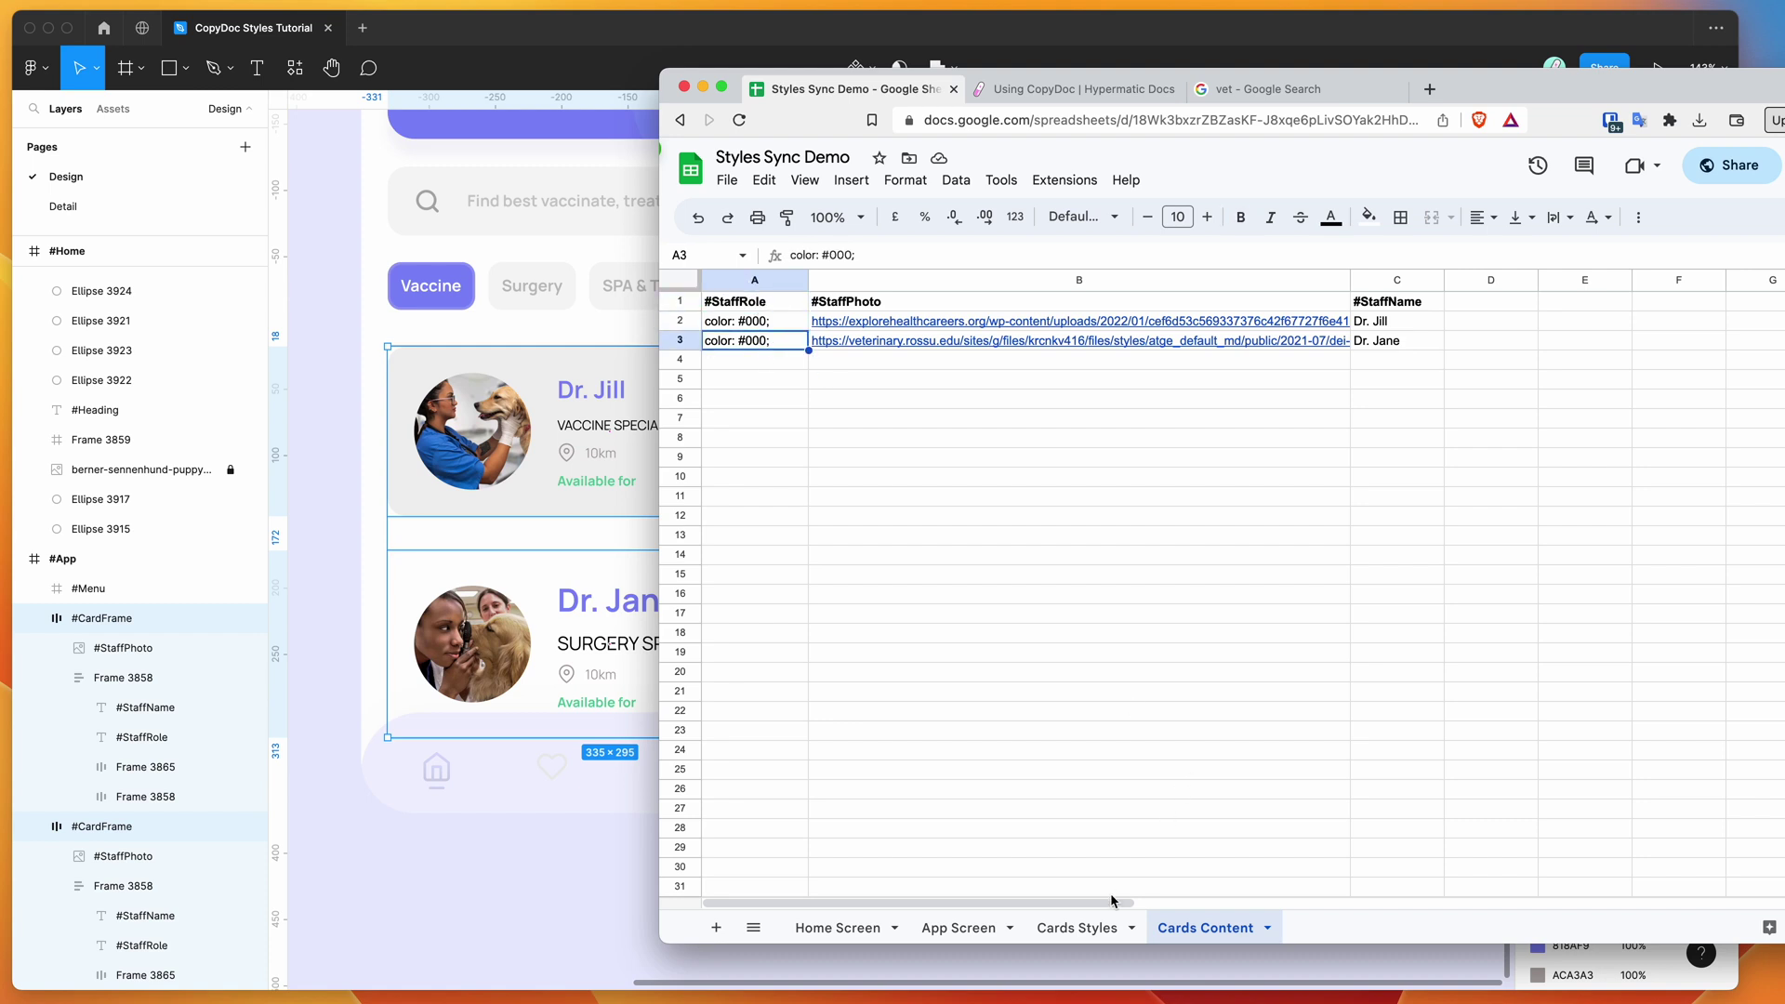
Step: Flip to Cards Styles and back to Cards Content, then bring Figma's full CopyDoc tool list forward
click(1073, 926)
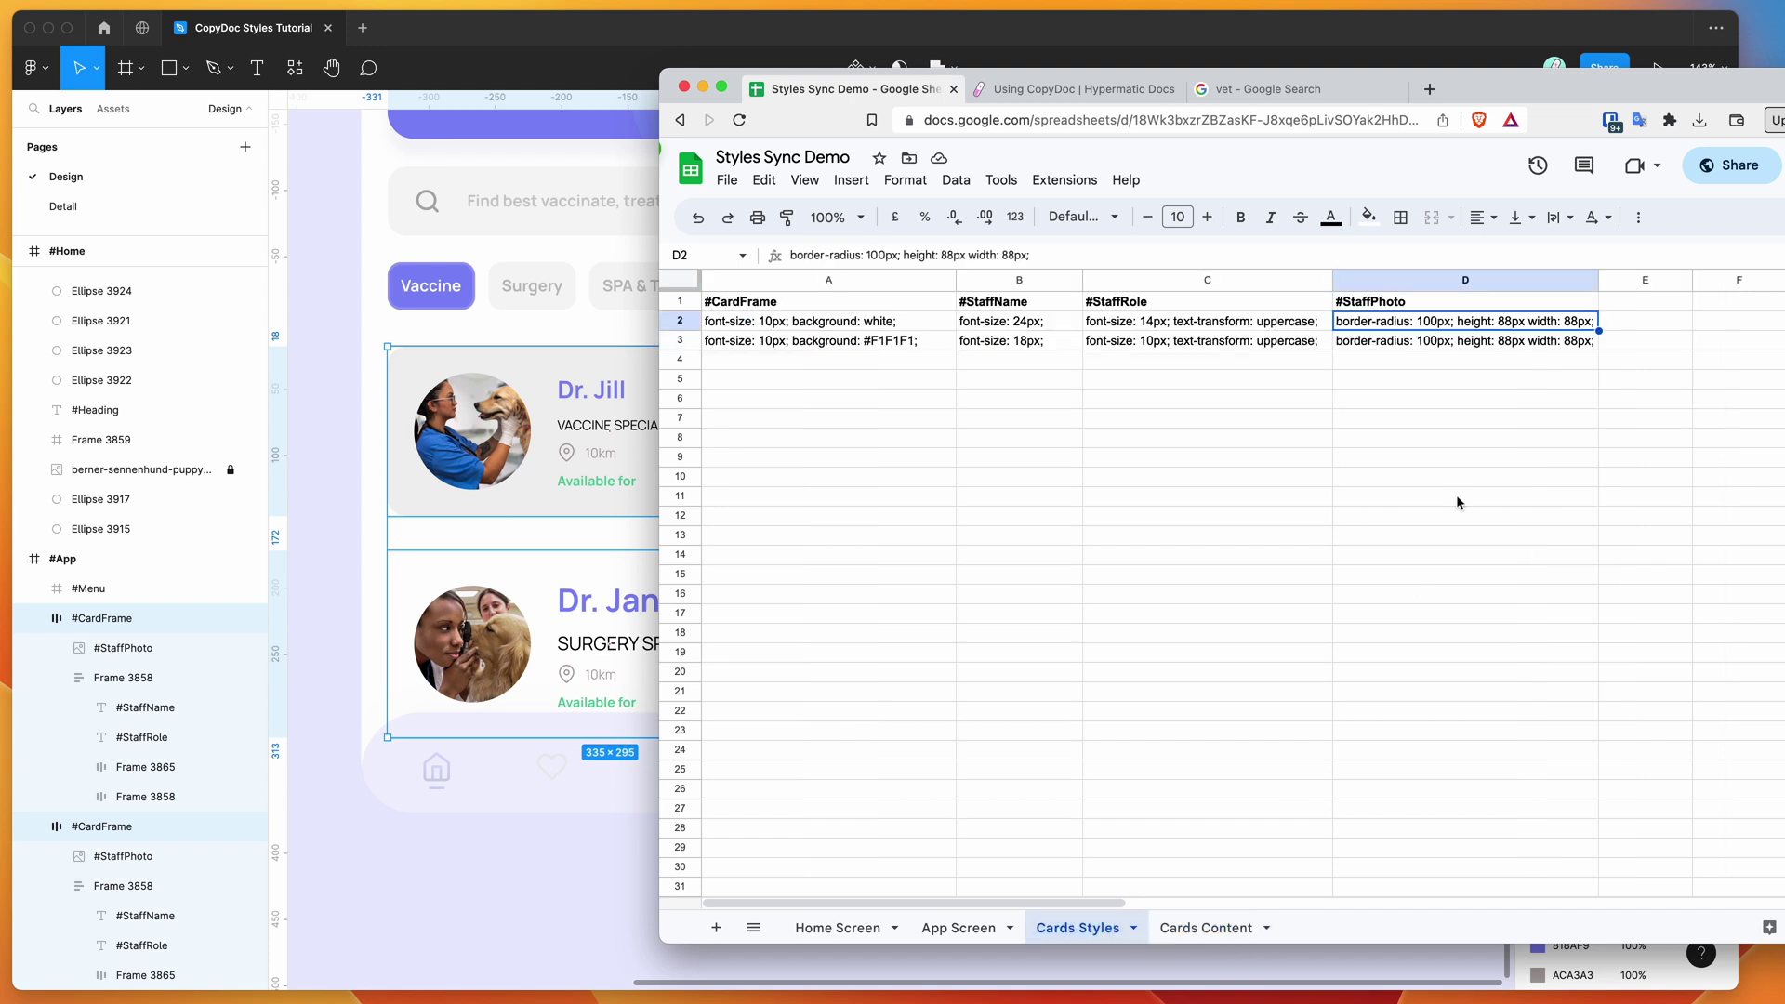
click(1228, 927)
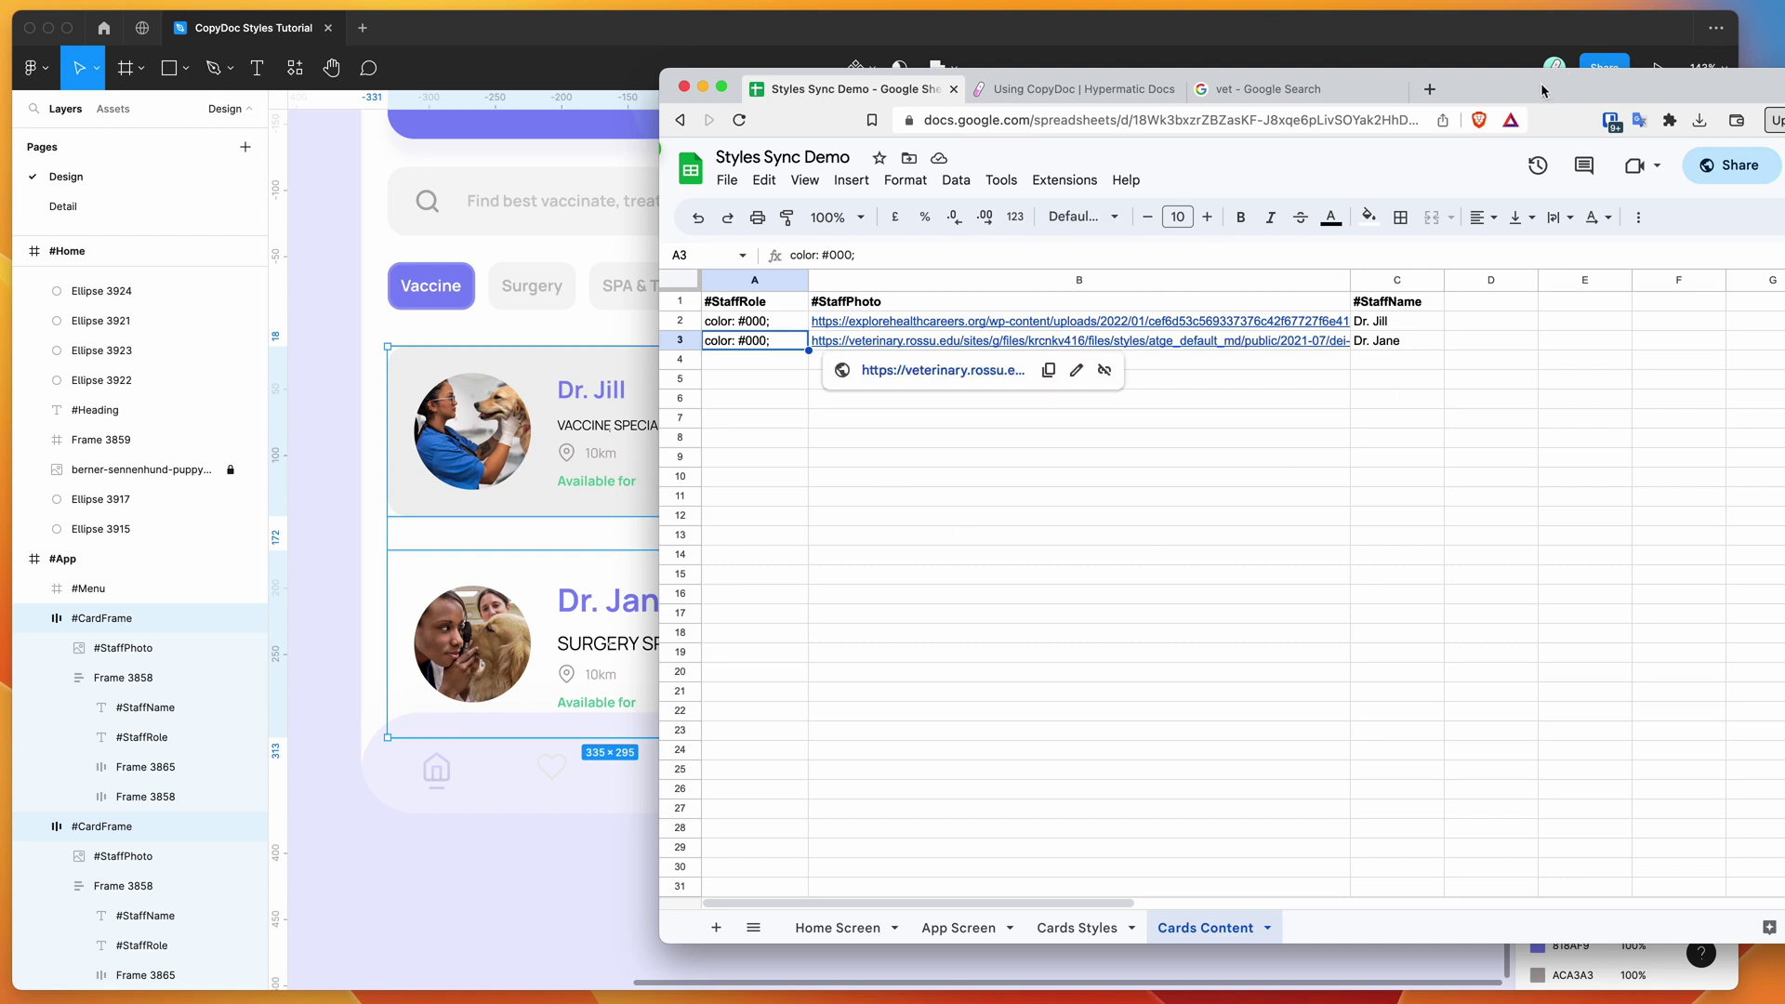
click(348, 424)
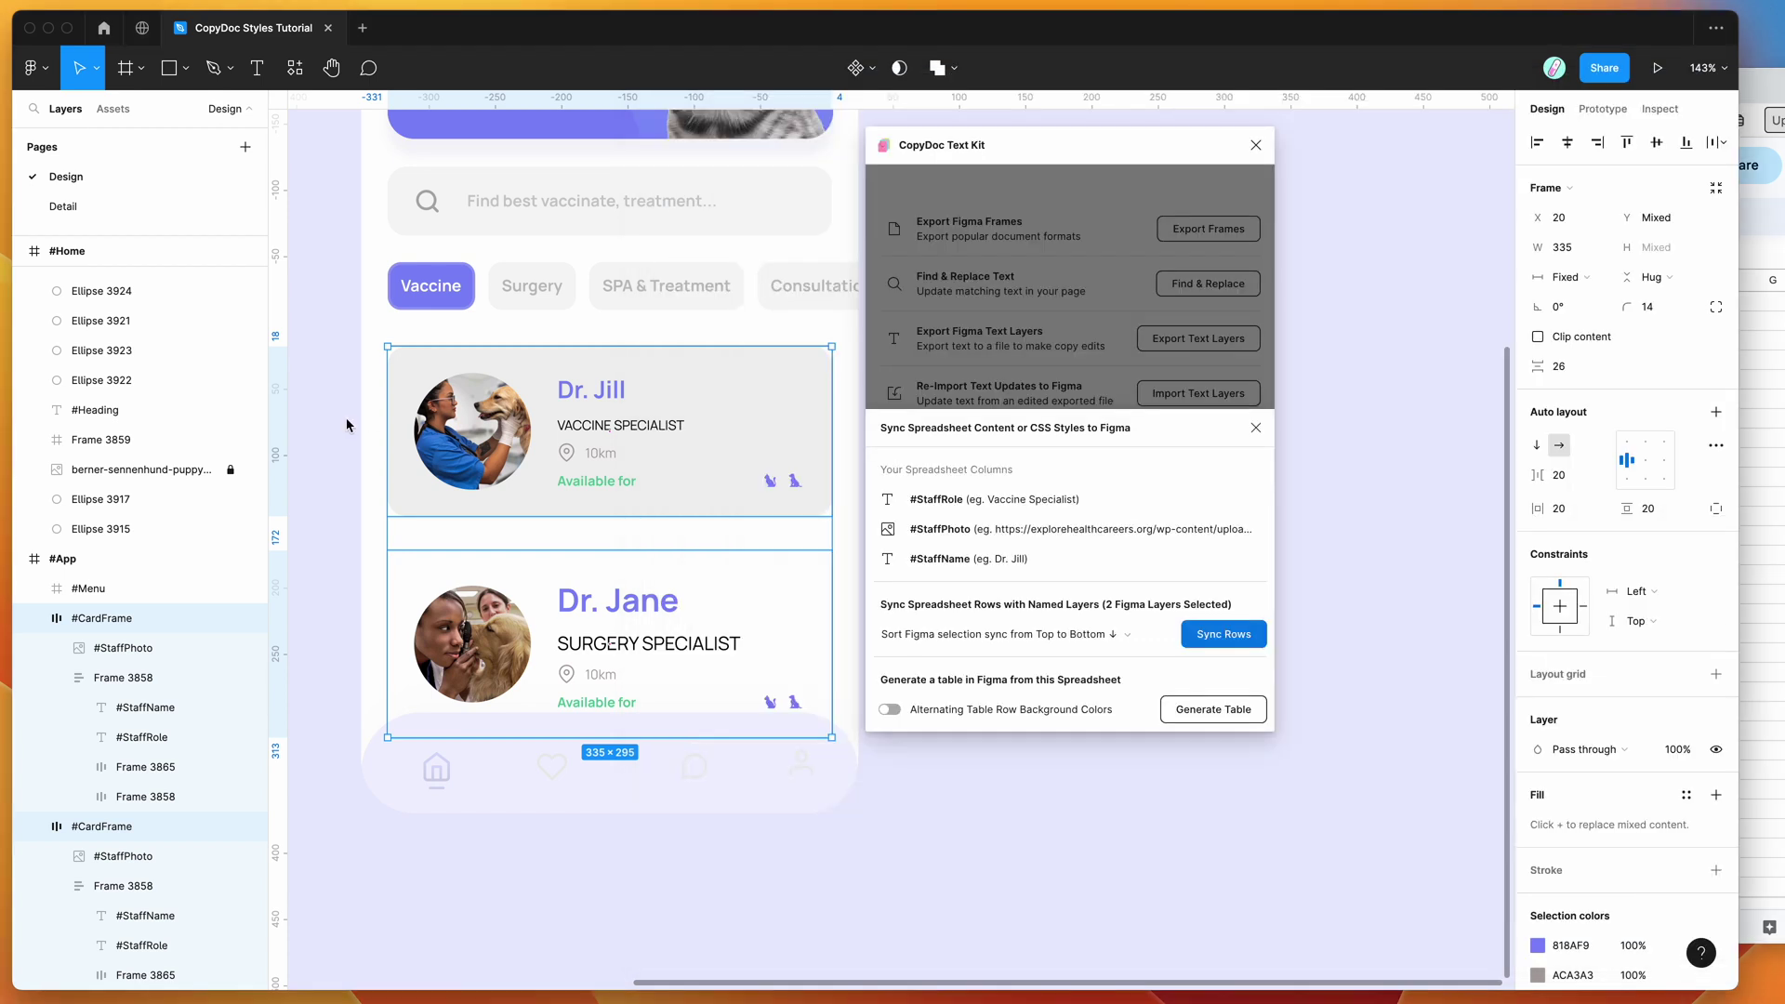
click(1106, 385)
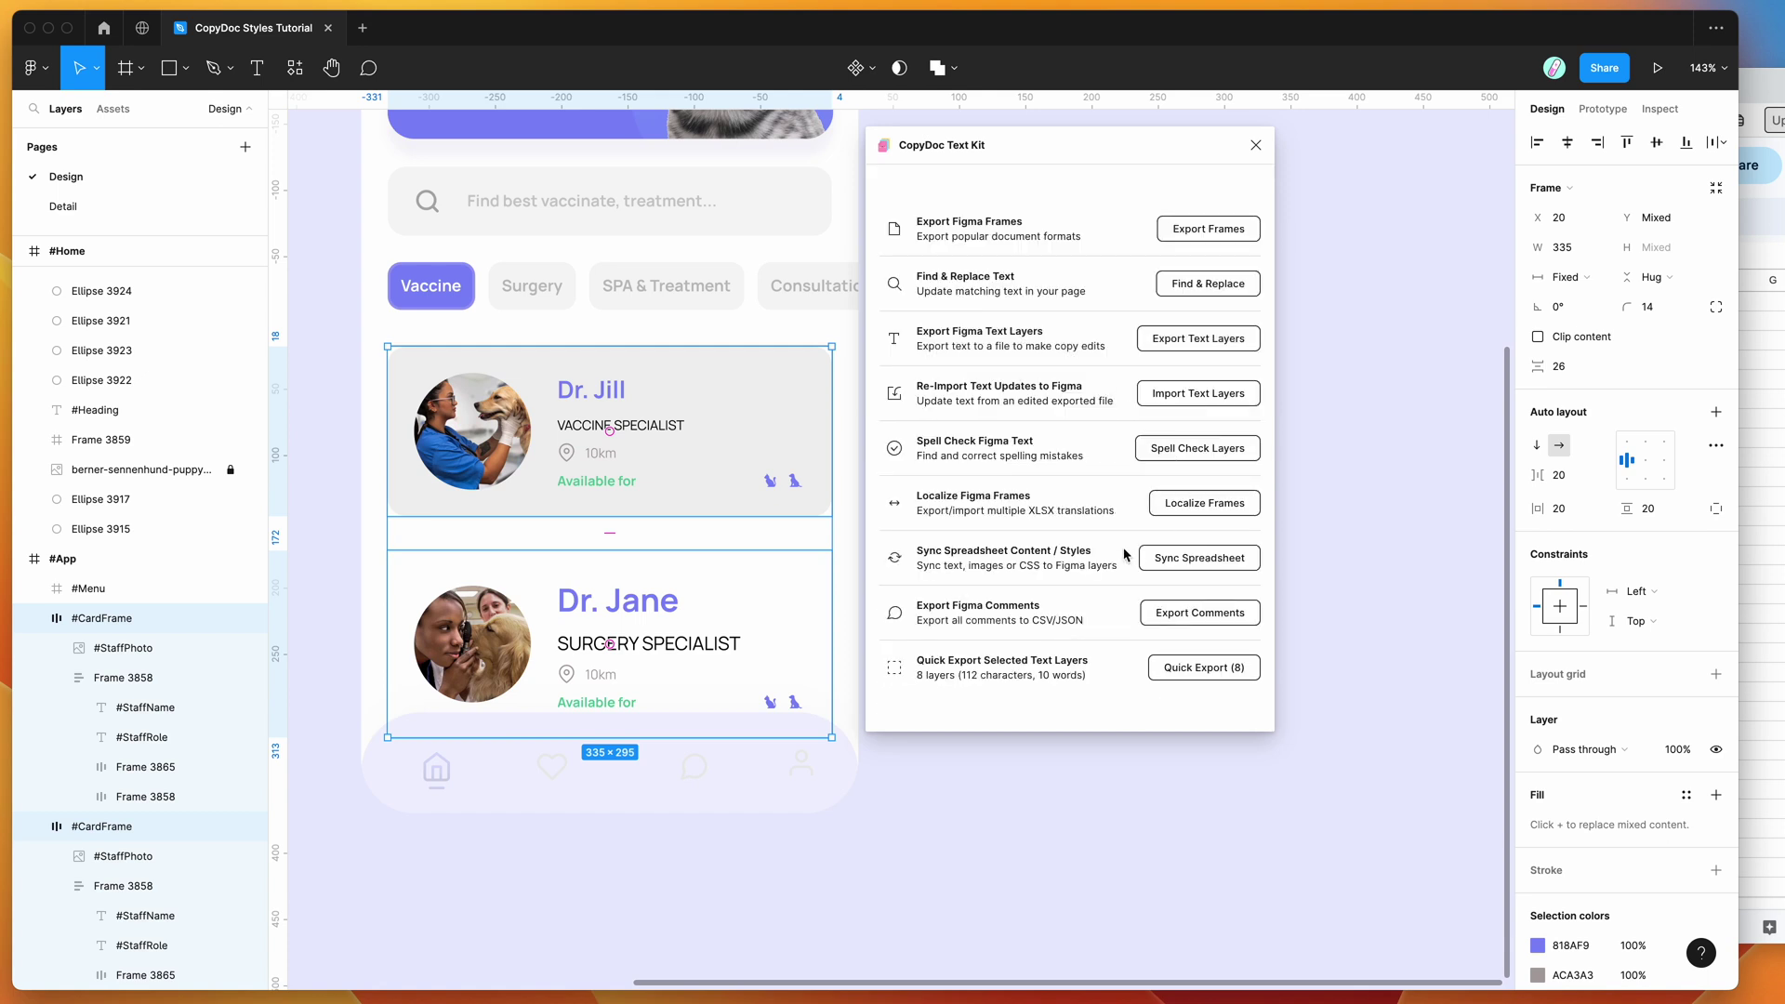
Step: Show CopyDoc's Sync Spreadsheet options for an XLSX file or a public Google Sheet
click(1179, 559)
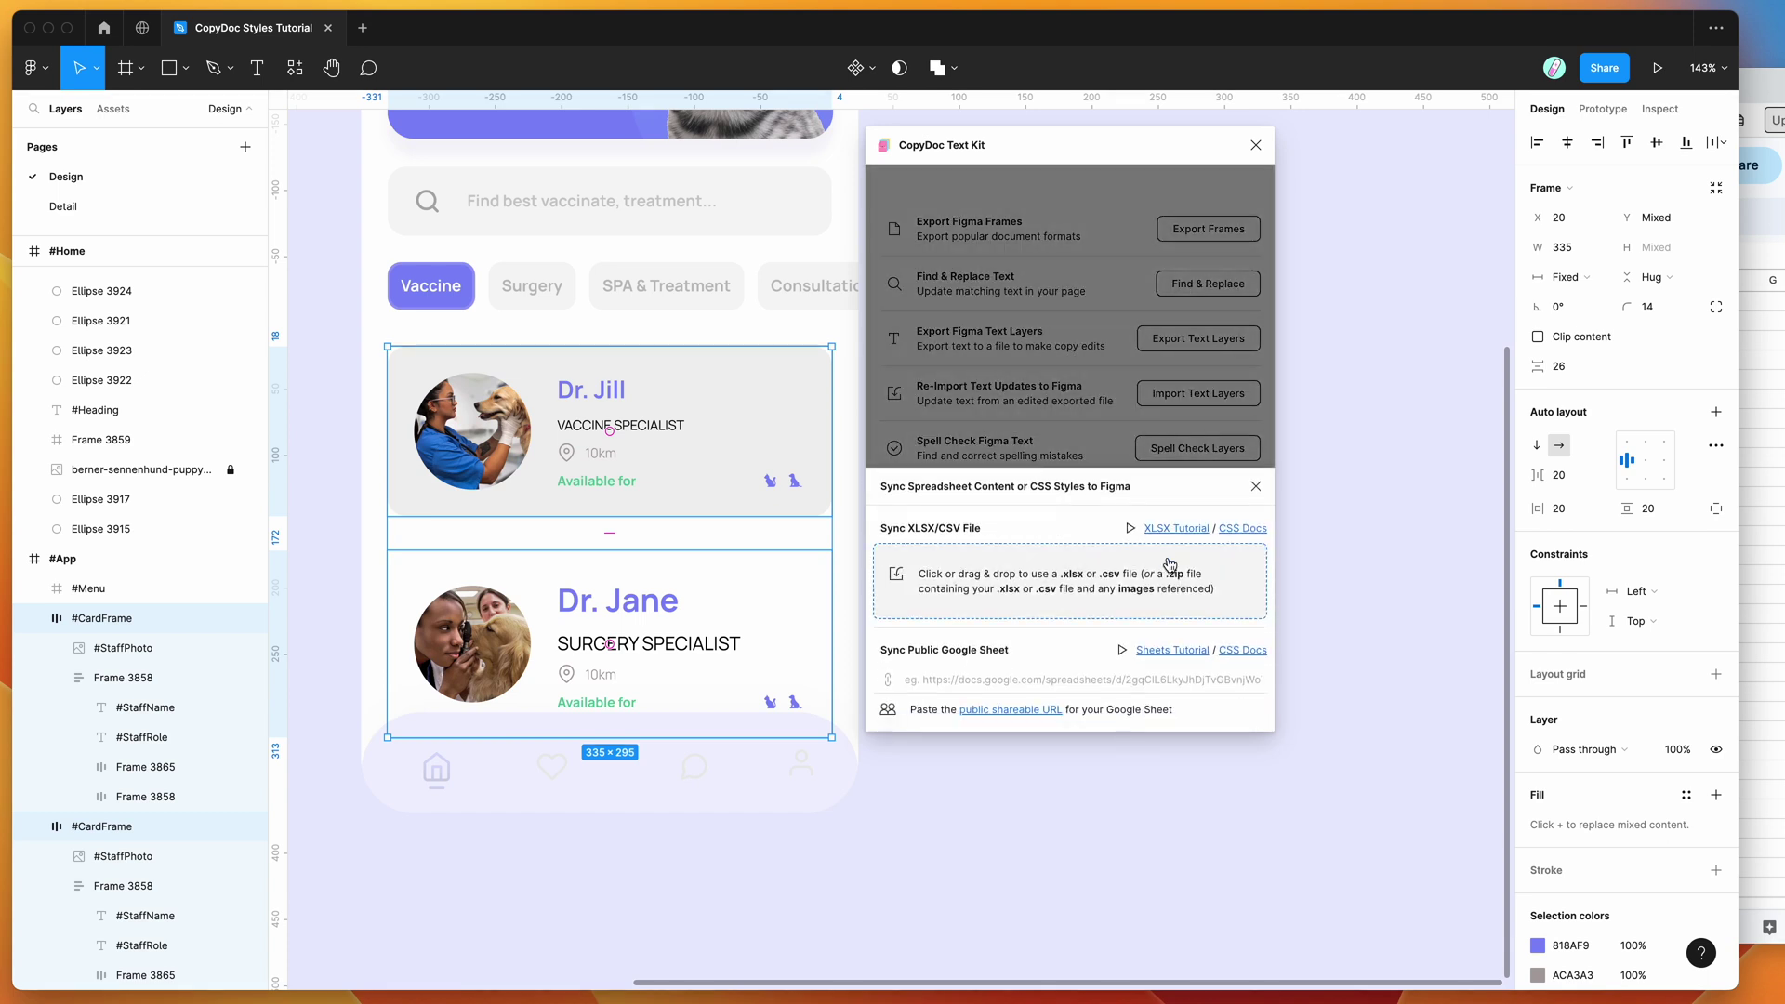
scroll(677, 476, down, 5)
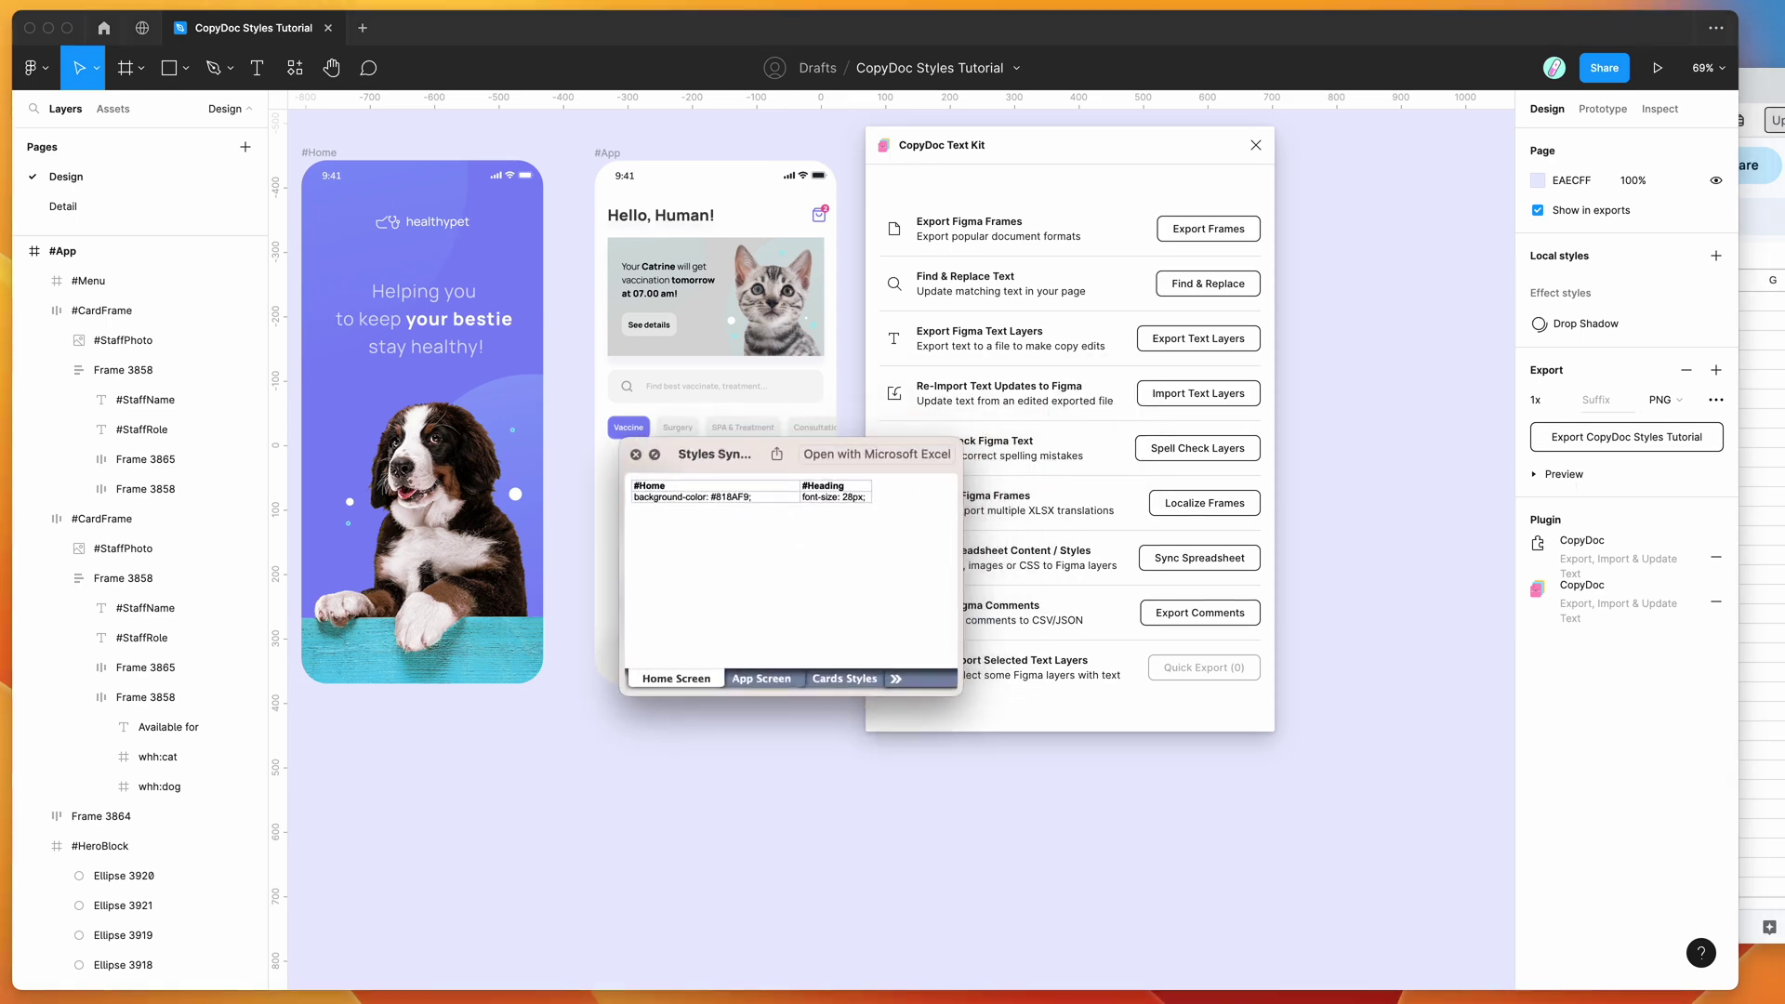
Step: Download the spreadsheet as a Microsoft Excel (.xlsx) file
click(1774, 488)
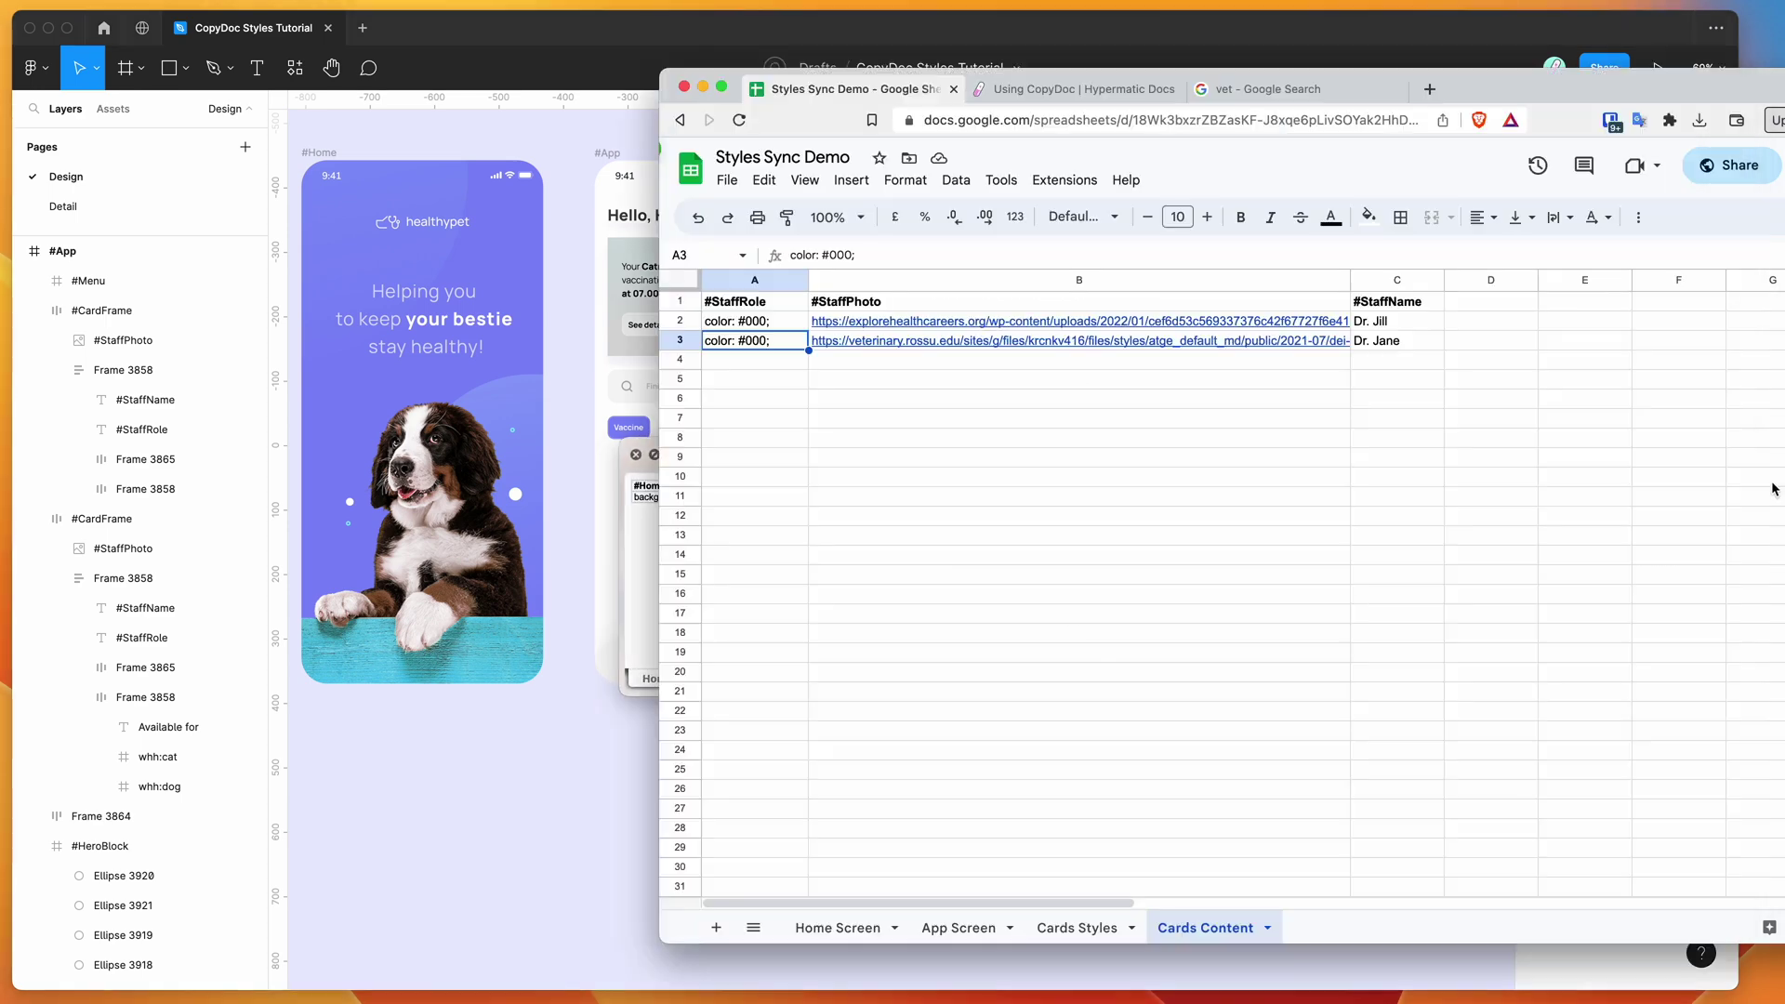
click(727, 180)
mouse_move(779, 406)
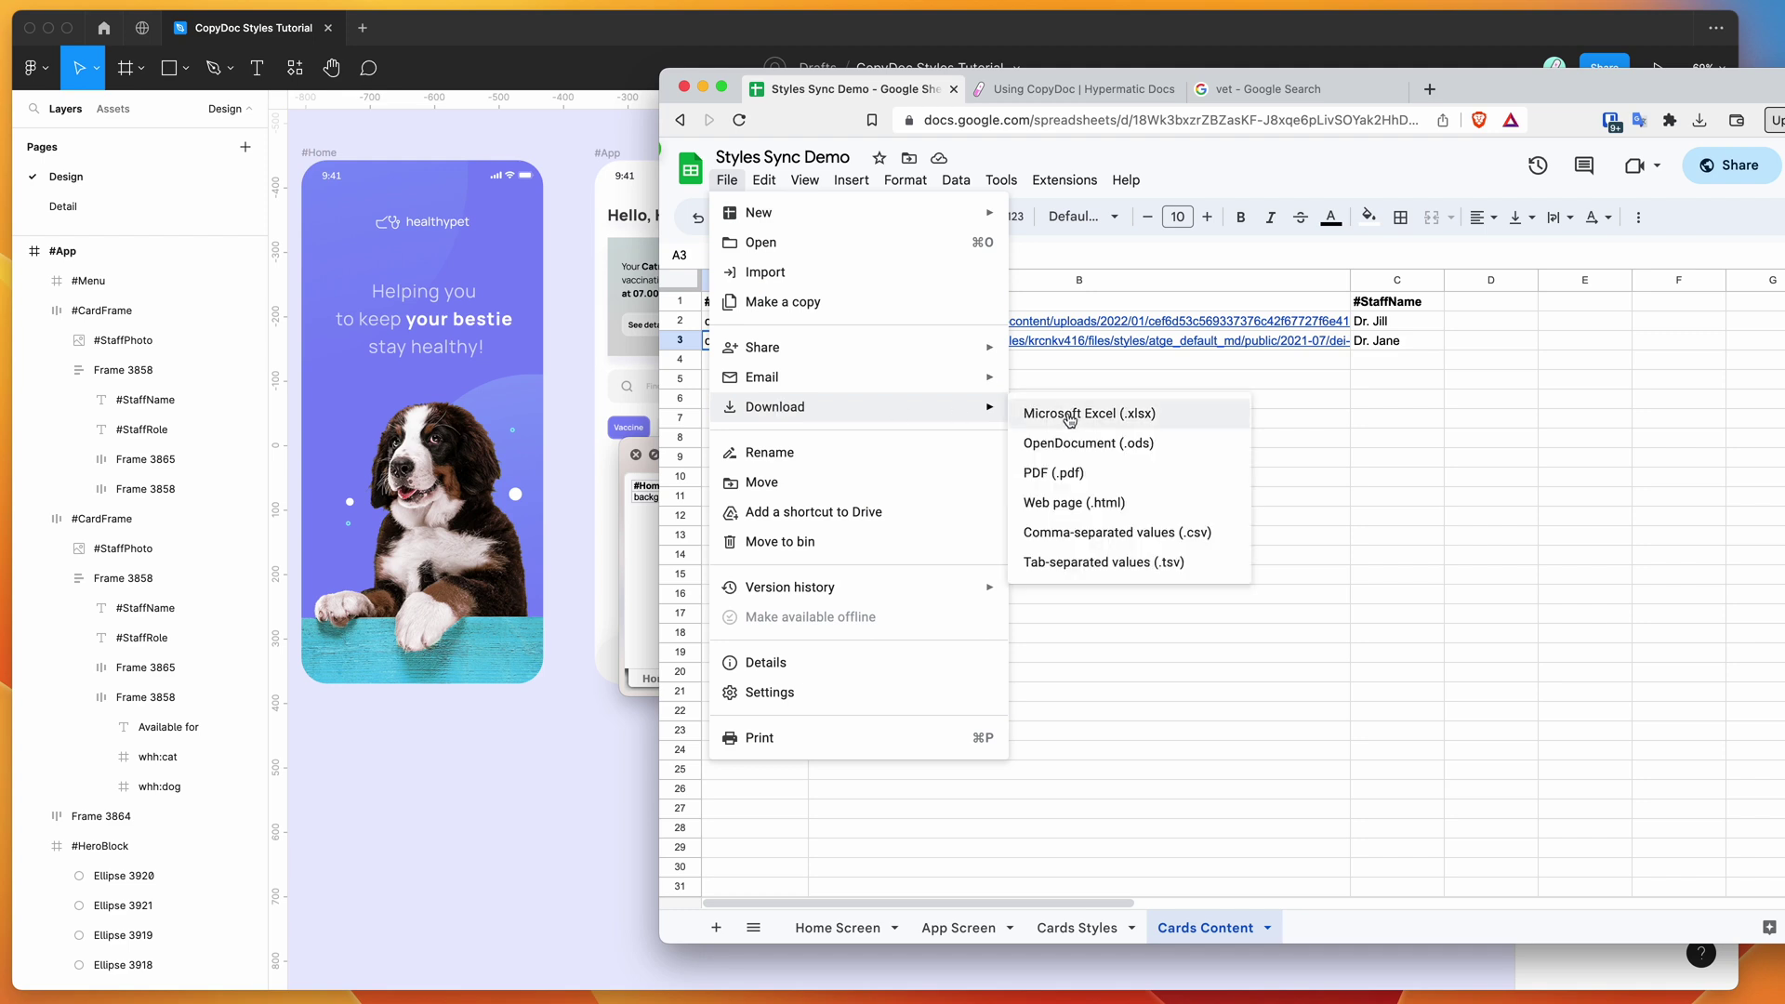
click(639, 453)
Step: Preview the App Screen, Cards Styles and Home Screen tabs of the Excel file, then close it
click(779, 679)
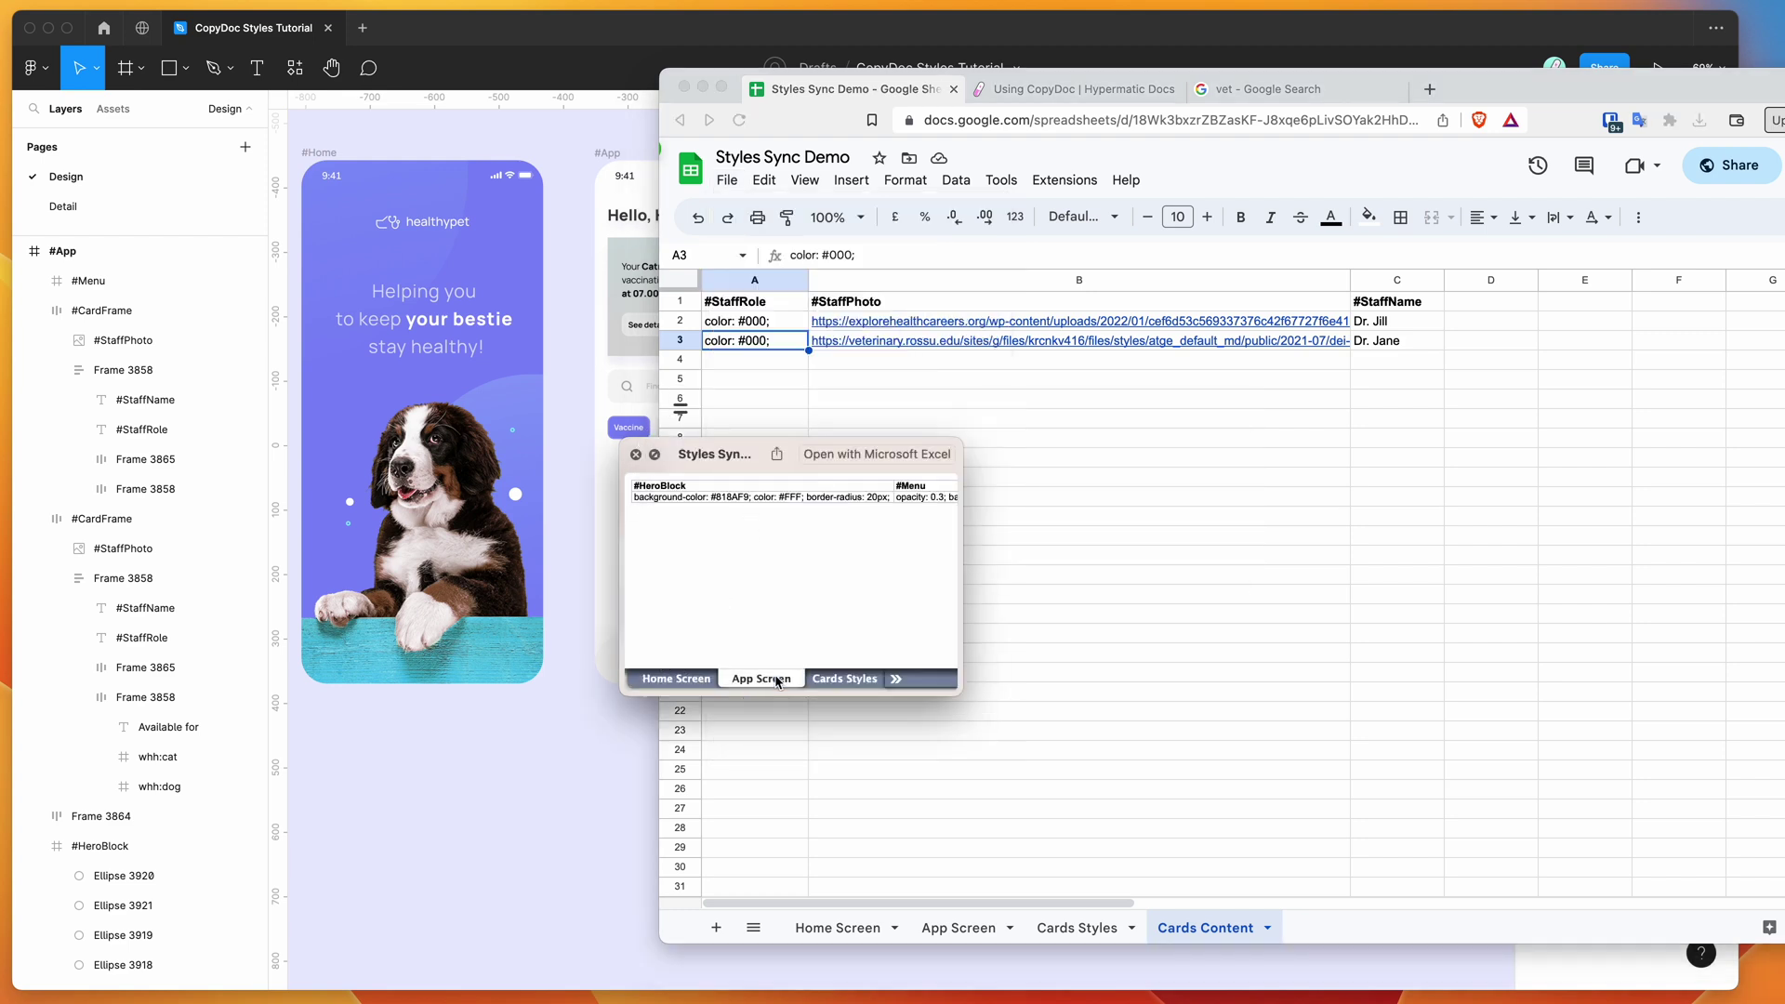
click(846, 679)
click(773, 679)
click(676, 679)
click(637, 454)
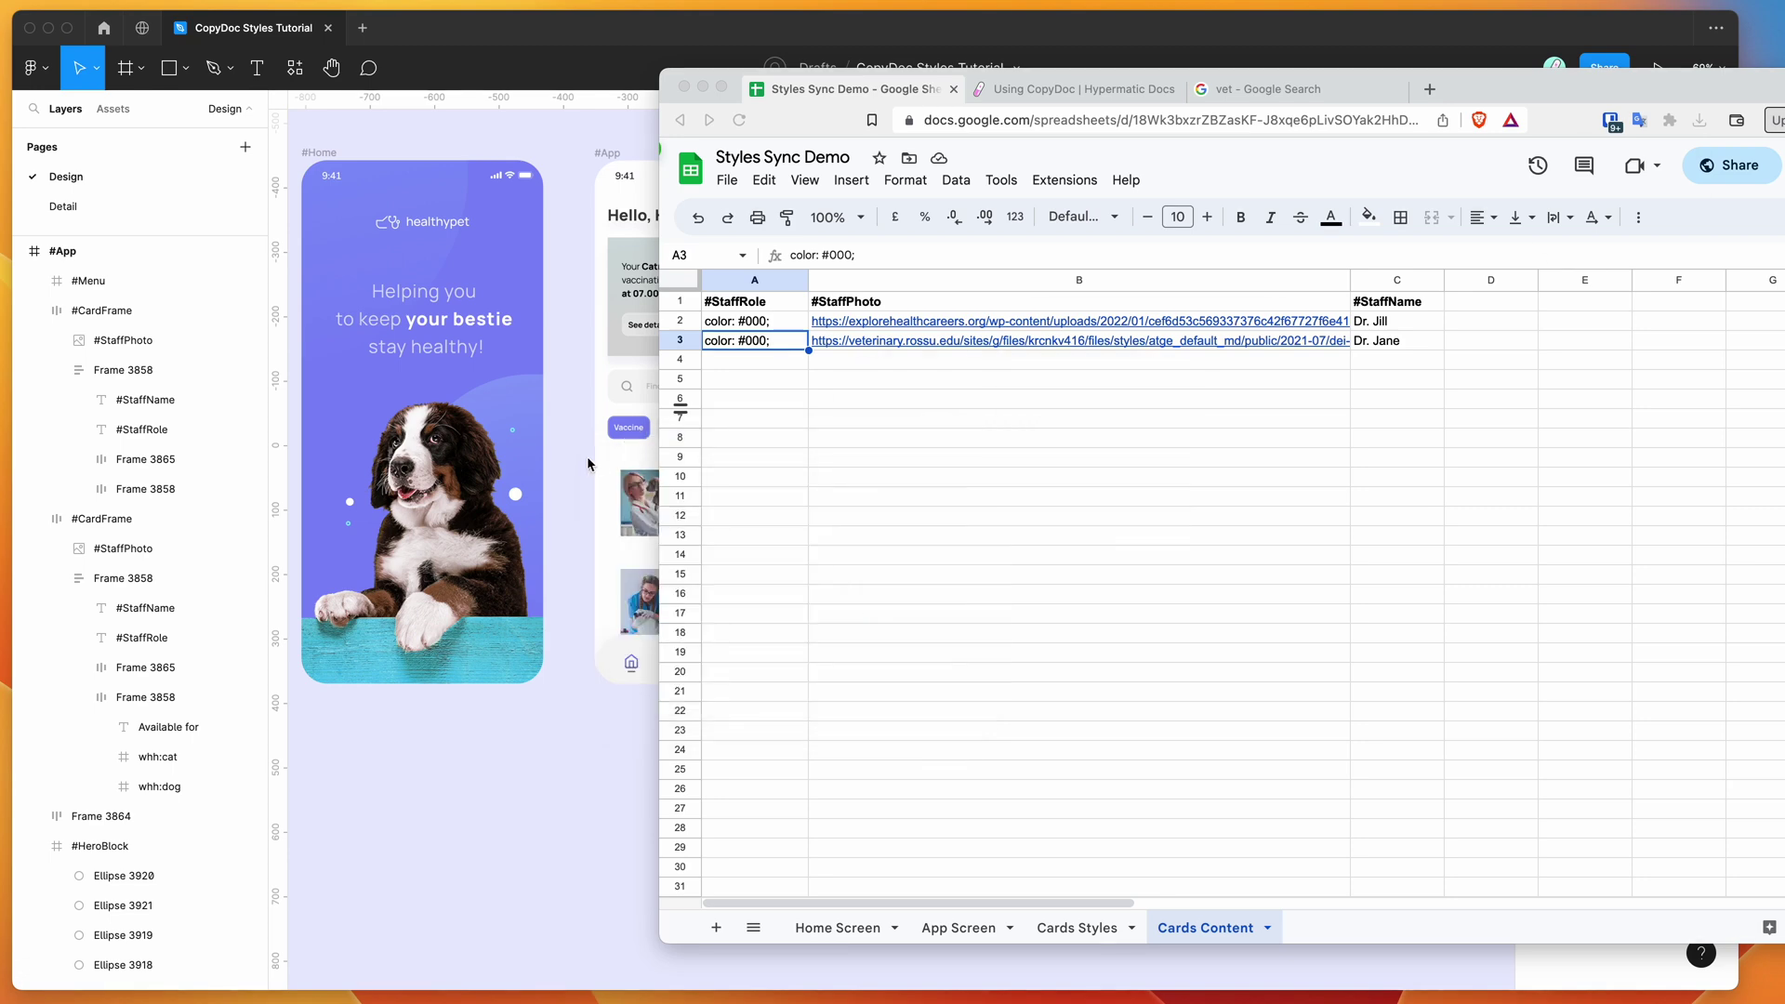
click(579, 462)
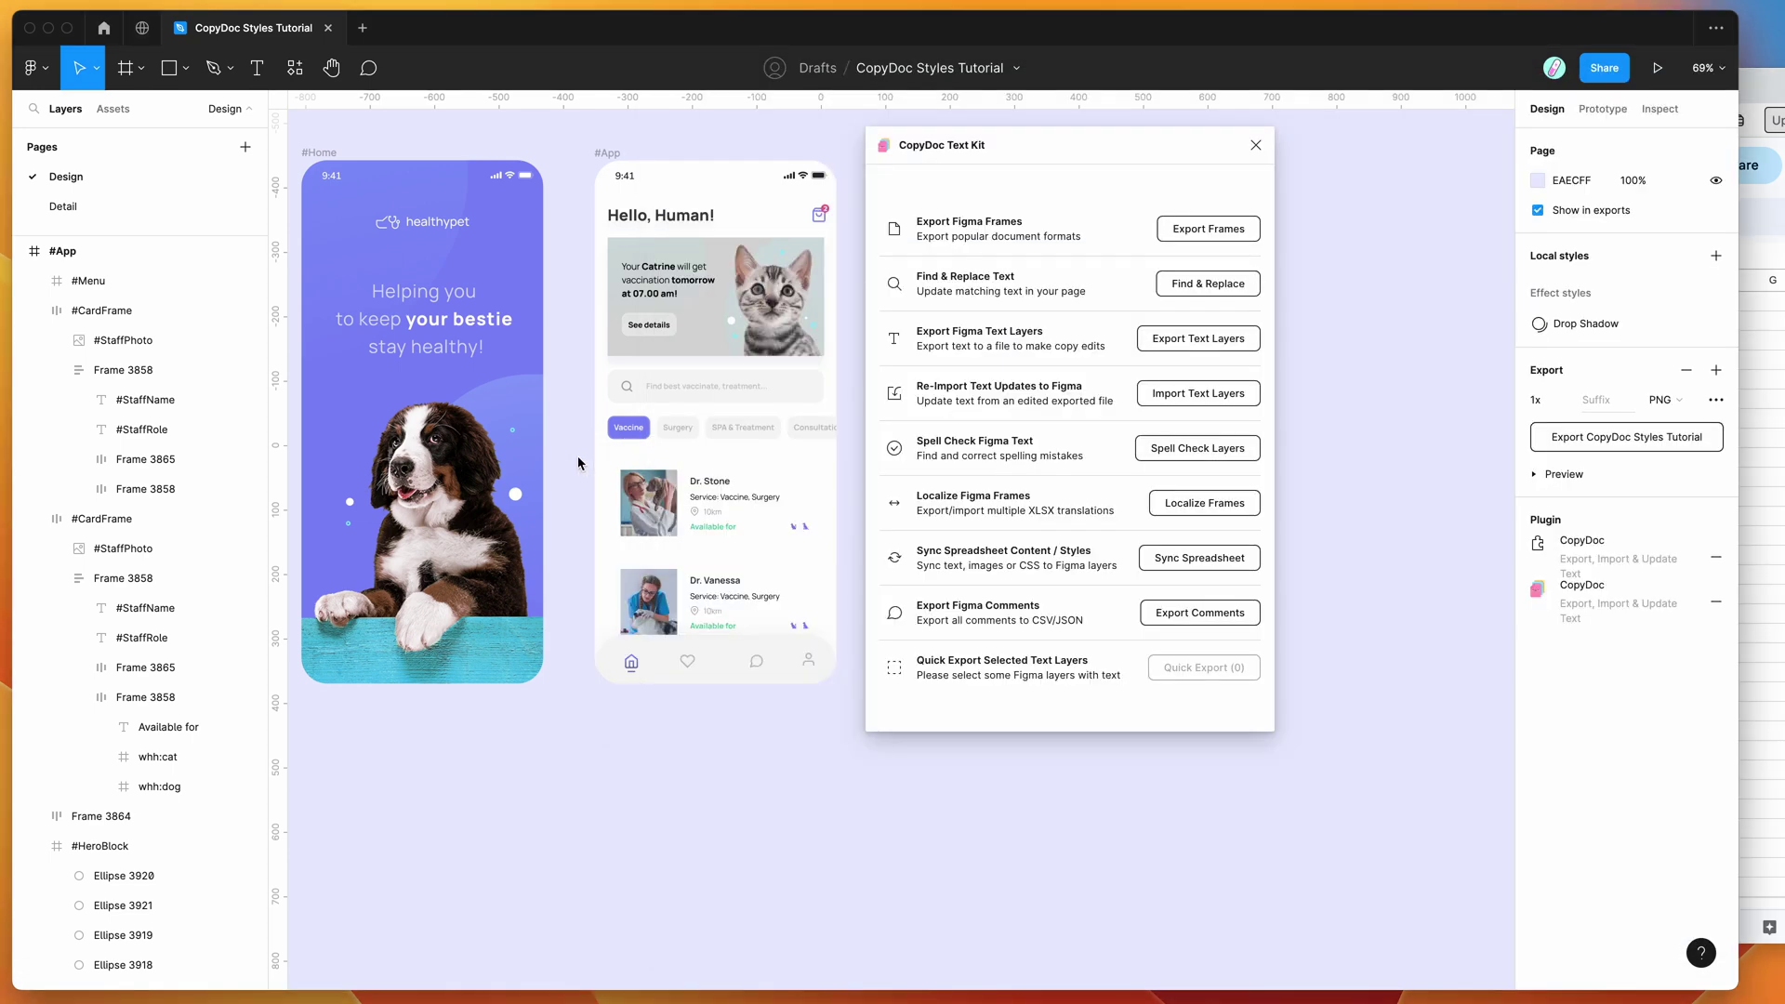
Step: Drop Styles Sync Demo.xlsx into CopyDoc and load its App Screen sheet
click(1198, 562)
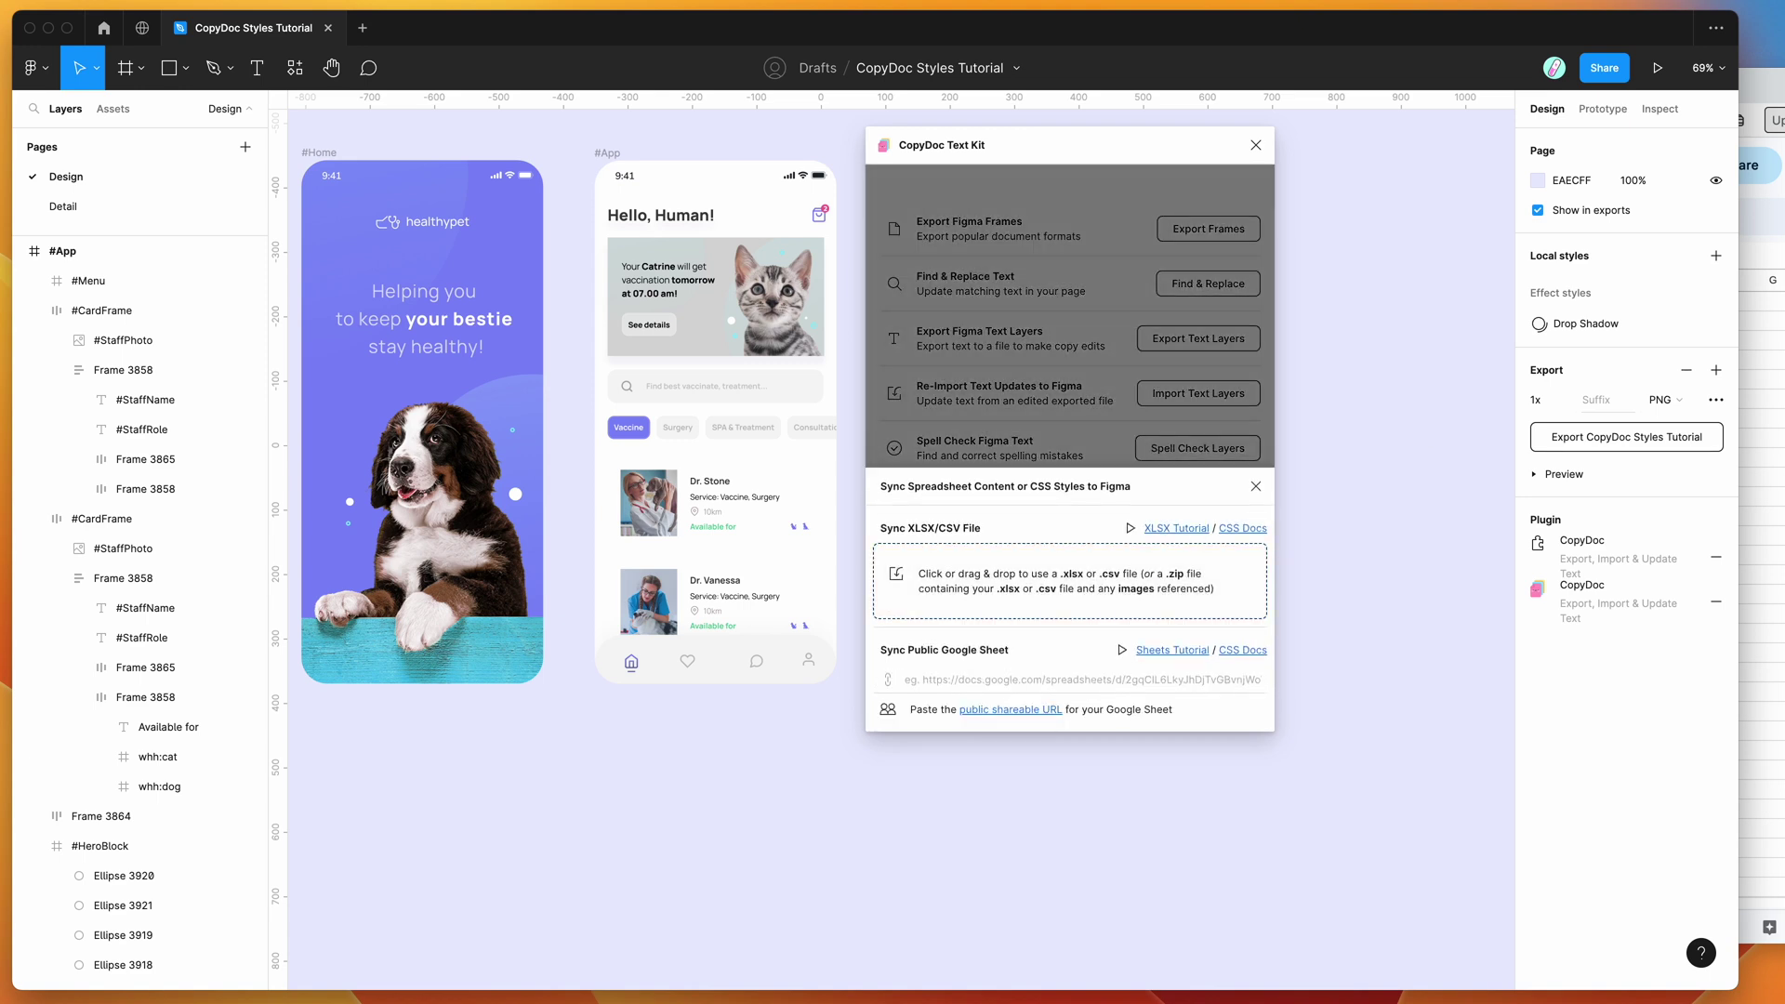
drag(1079, 630, 1035, 571)
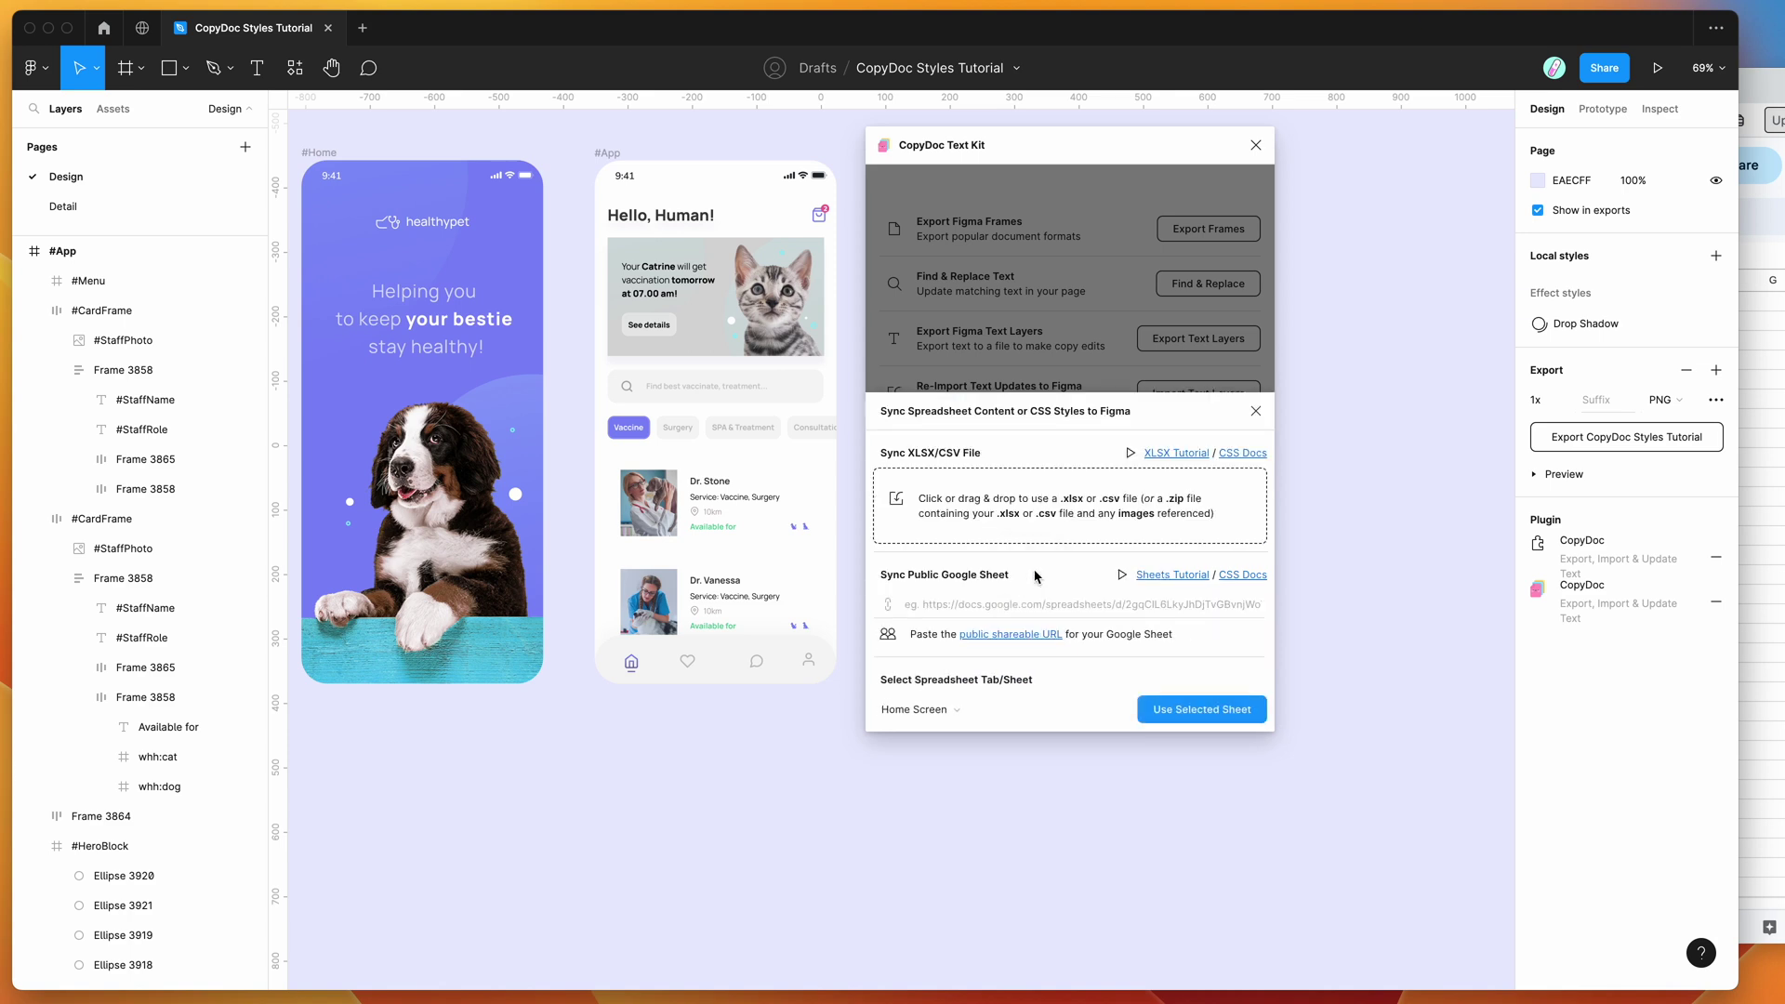
click(945, 710)
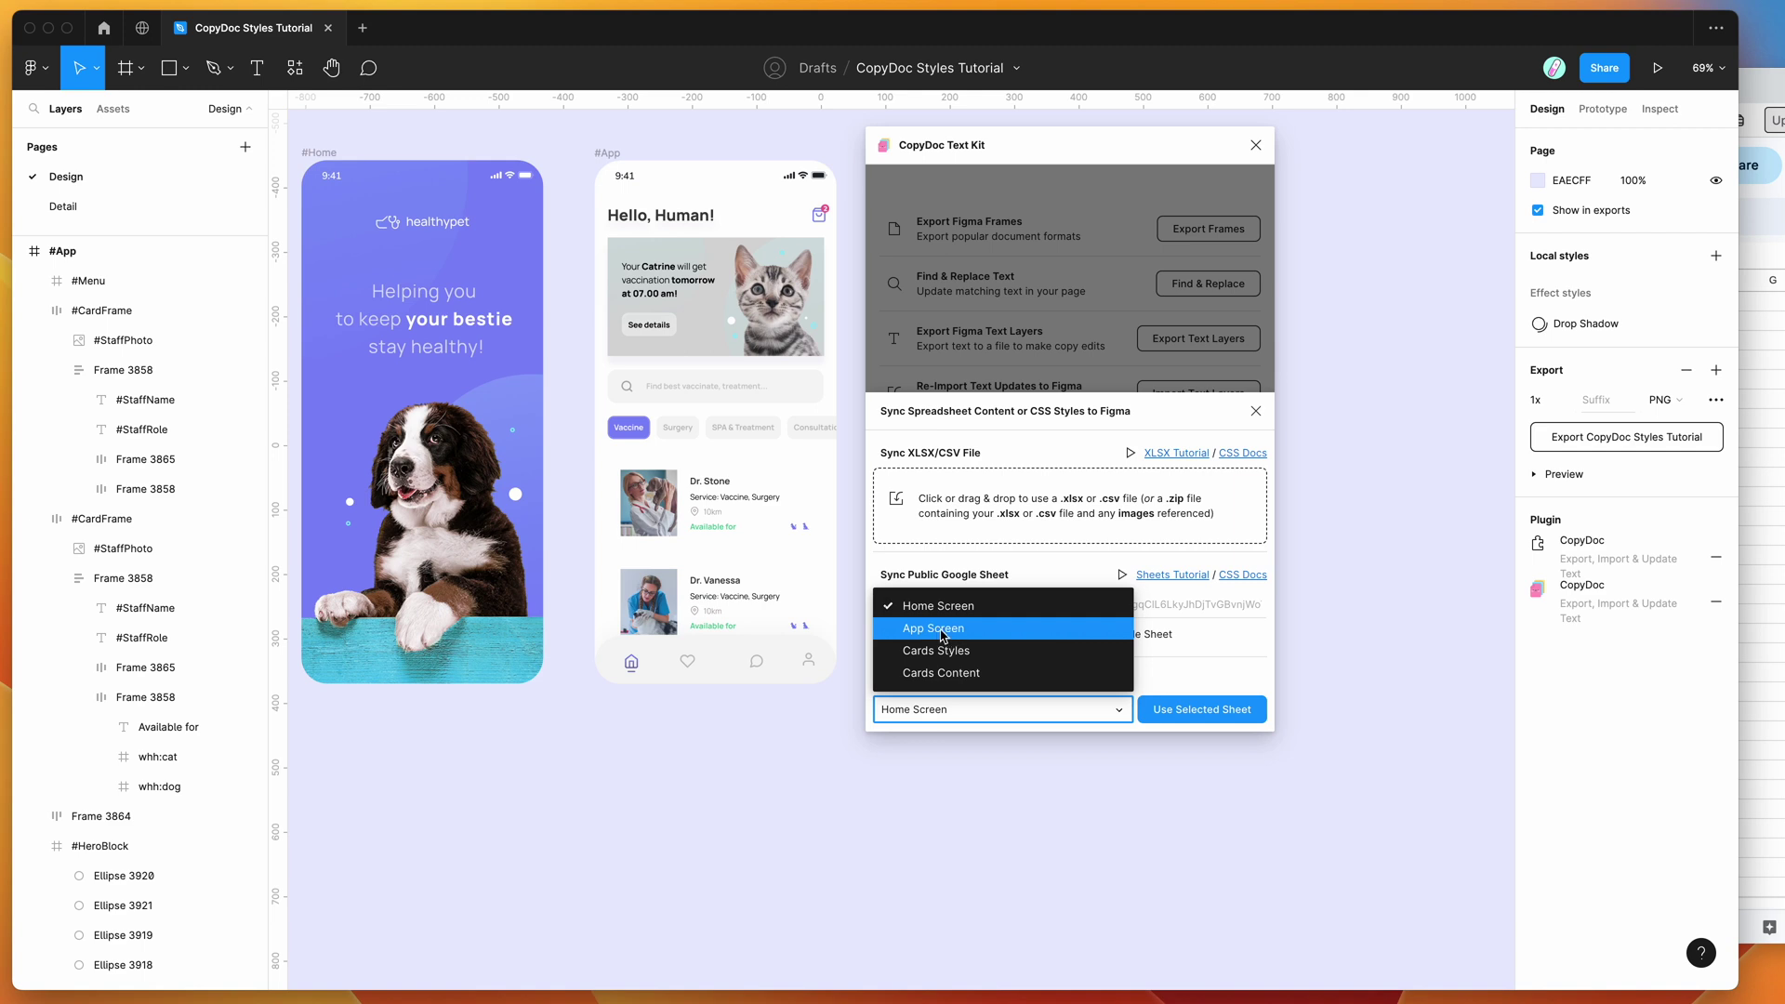
click(938, 636)
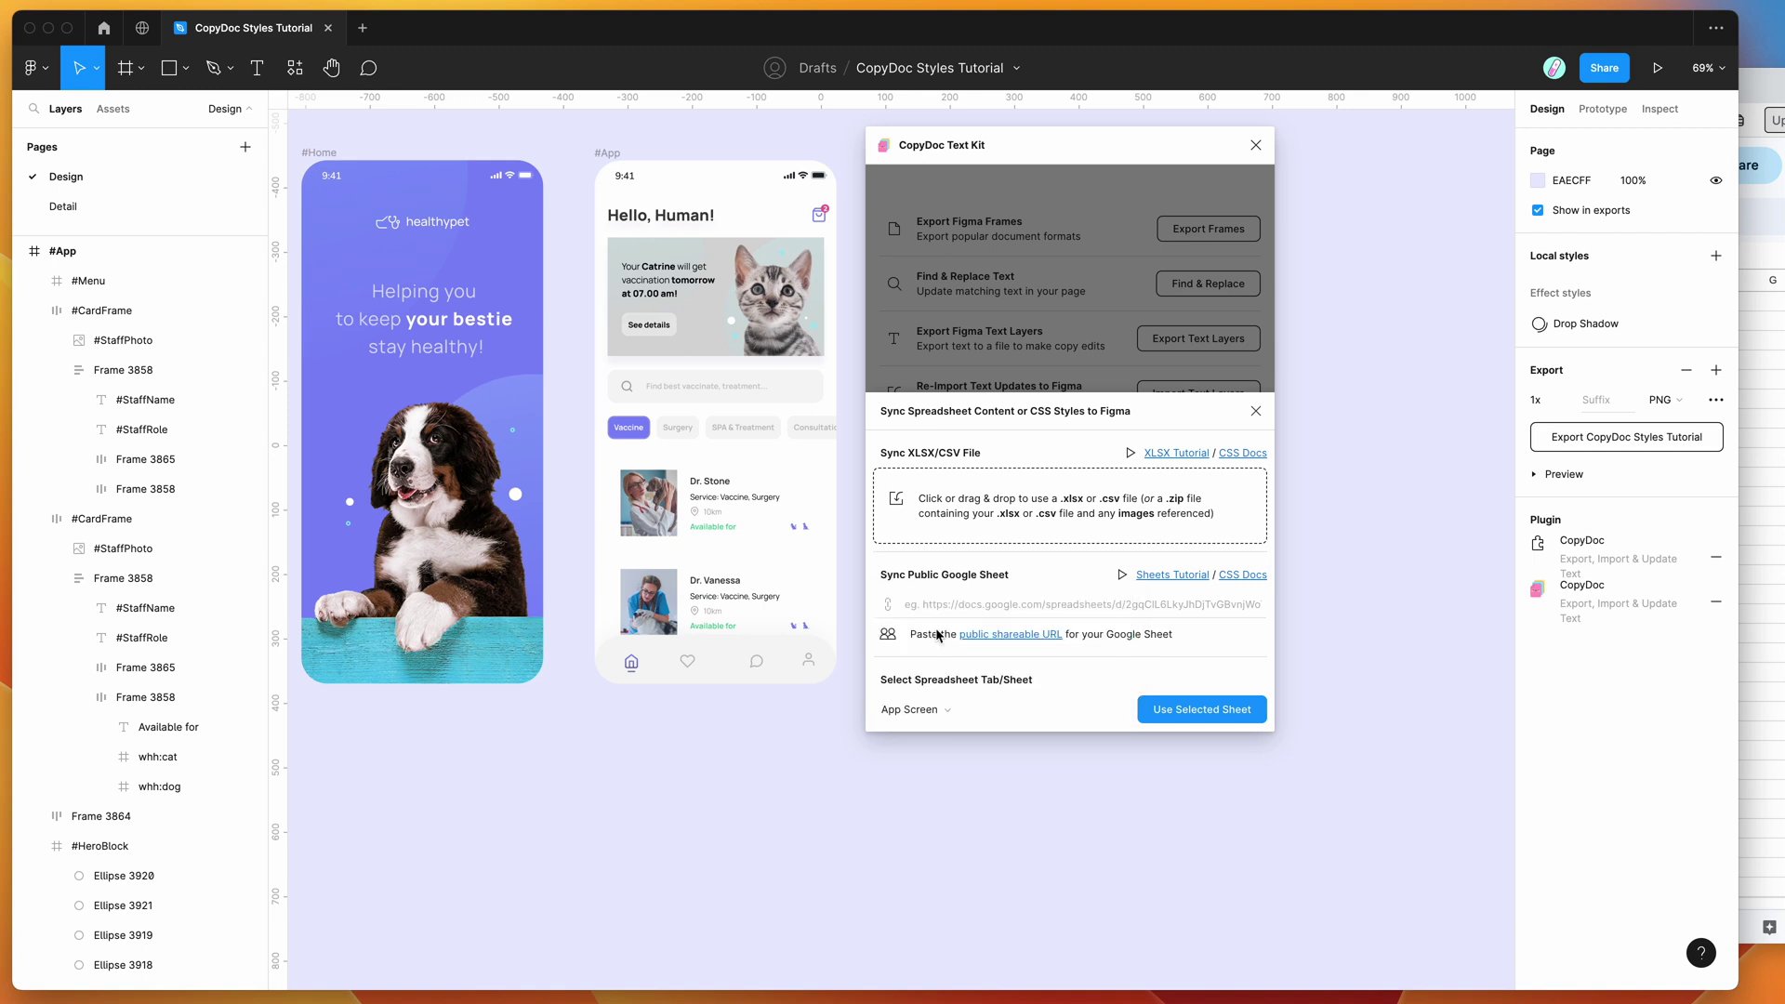
click(1204, 710)
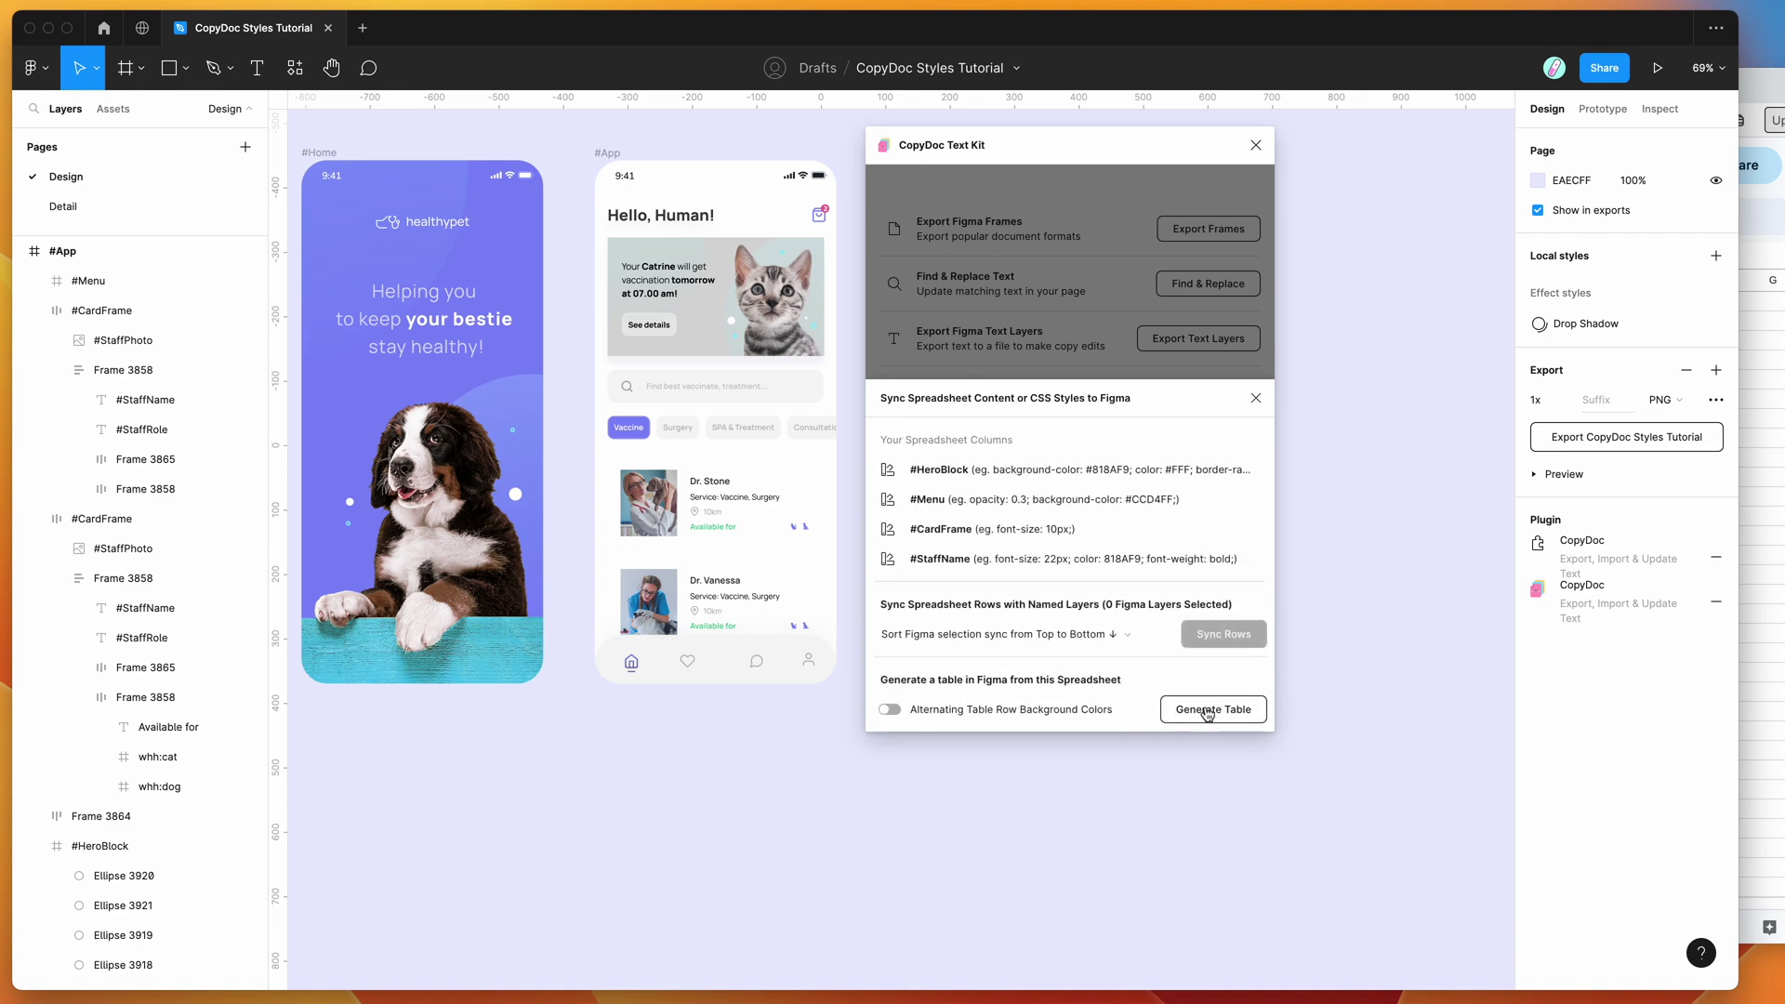
Step: Sync the App Screen styles onto the #App frame, giving a purple banner and green doctor names
click(614, 158)
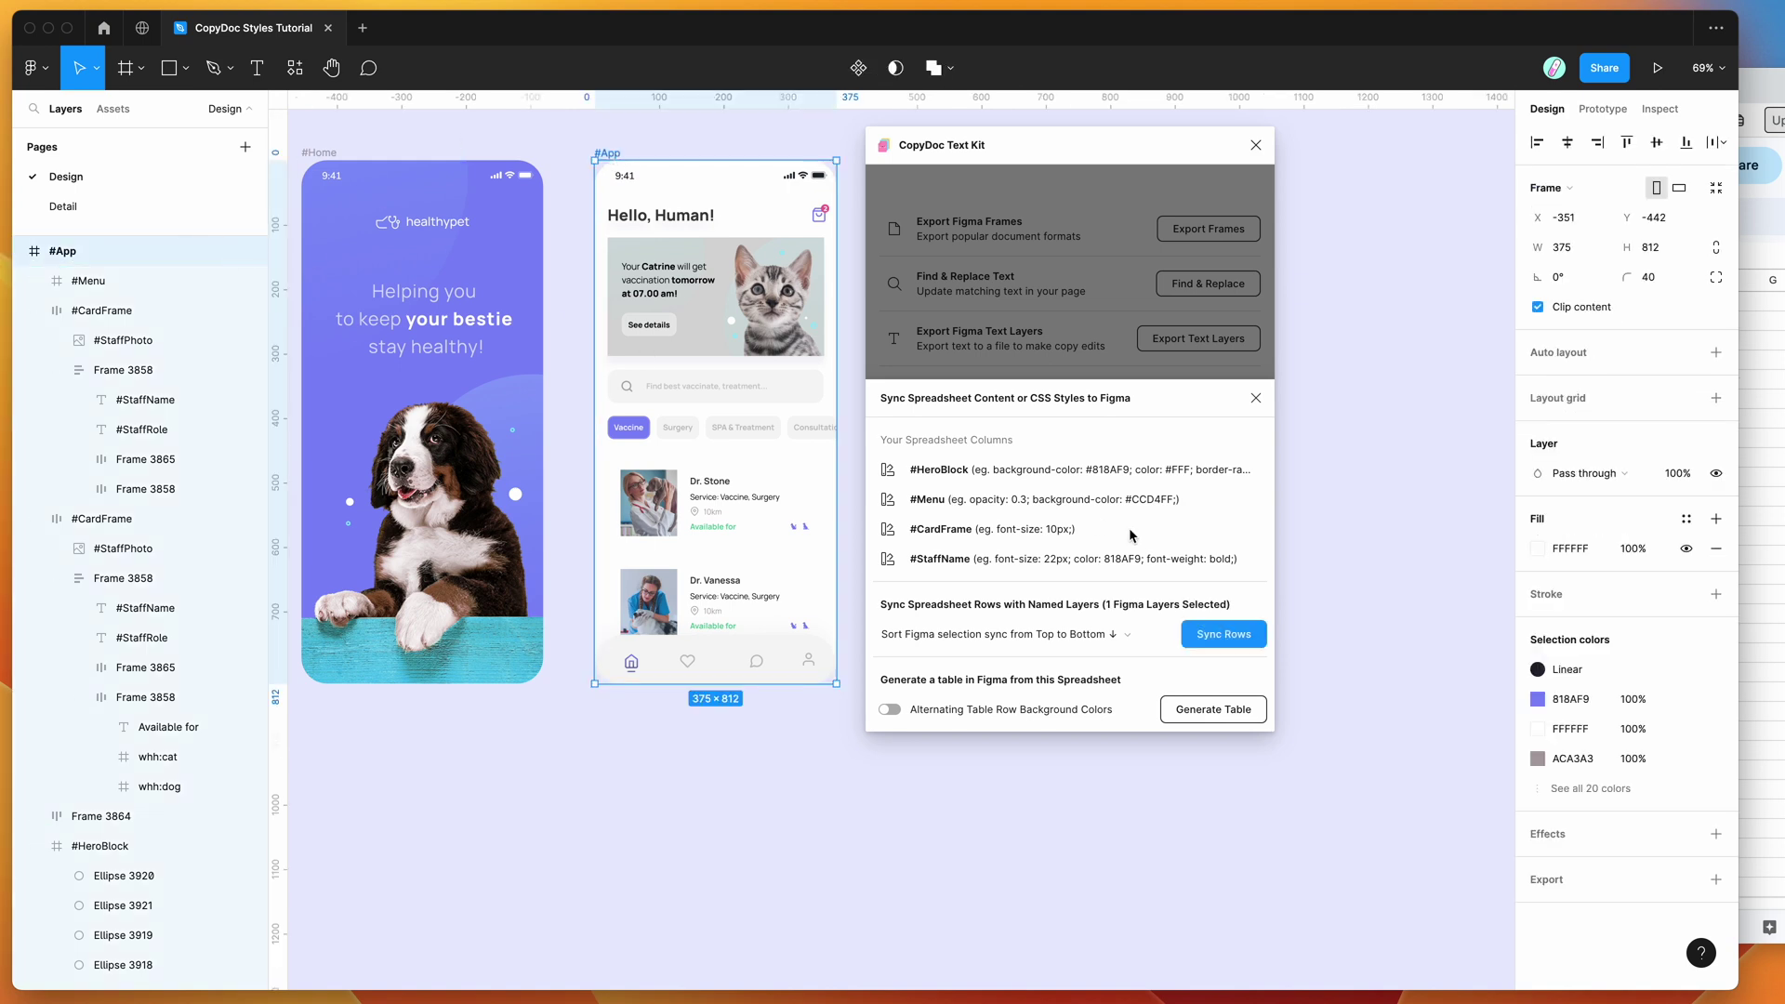
click(1224, 636)
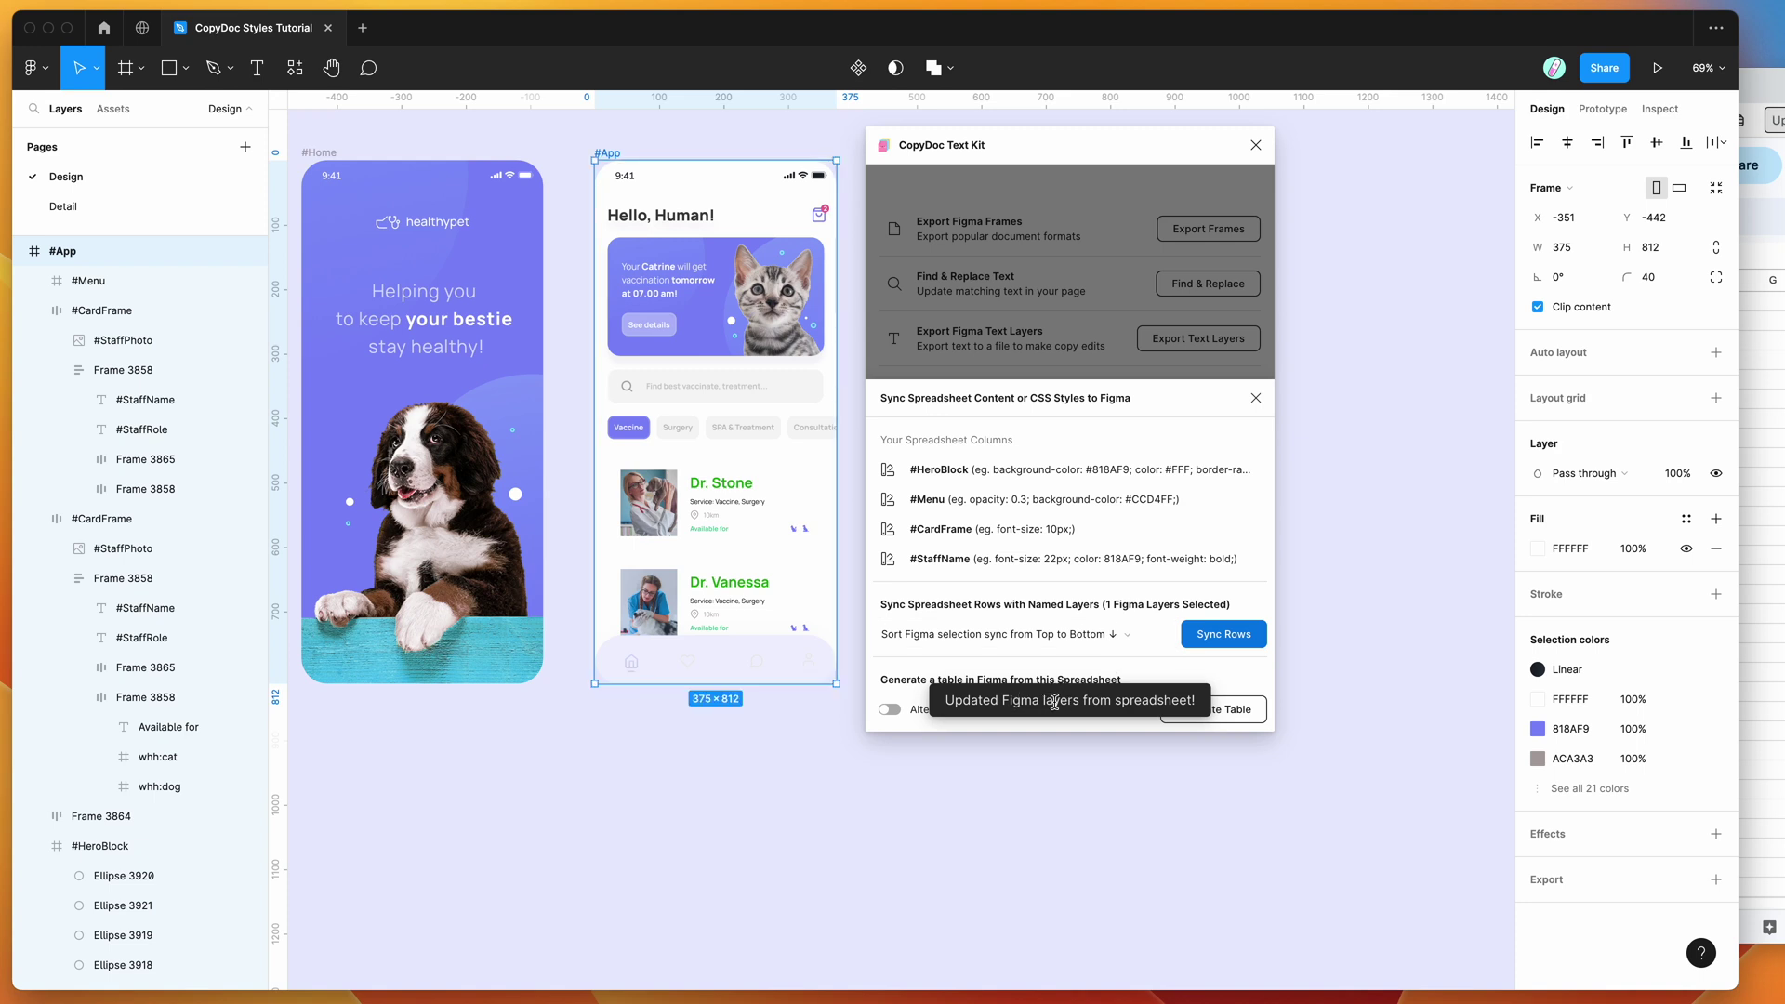
scroll(688, 474, right, 1)
scroll(688, 474, up, 1)
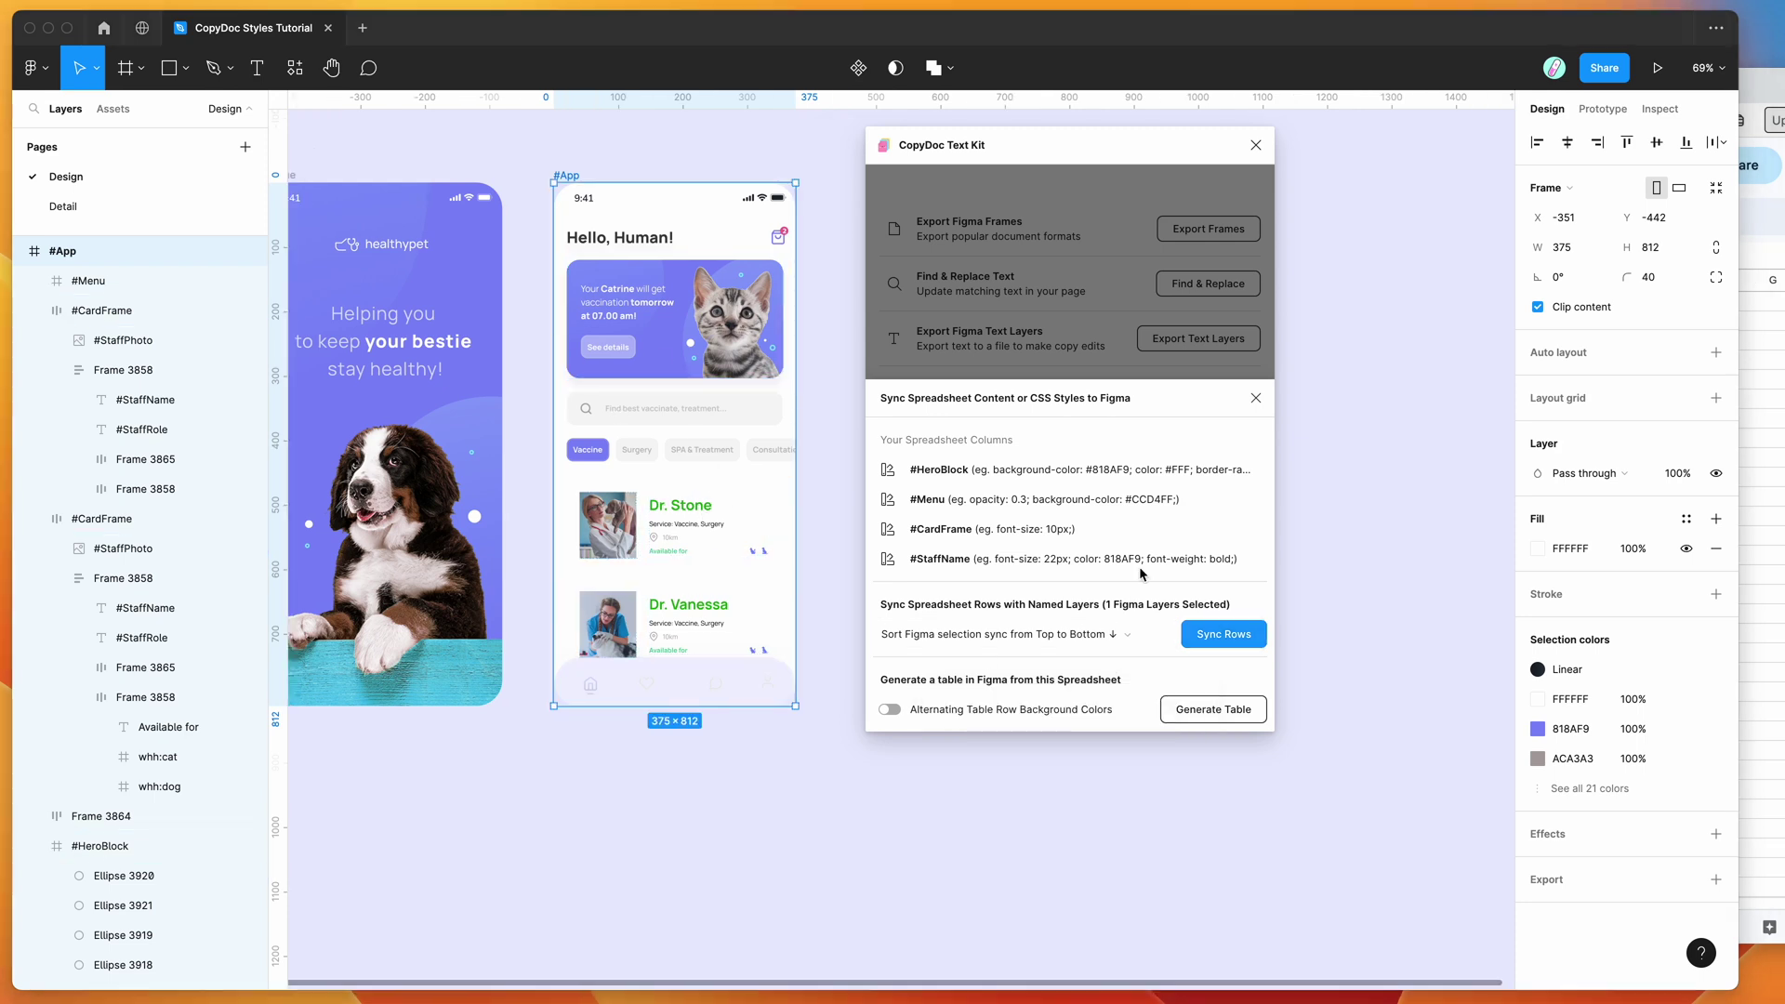
click(1757, 513)
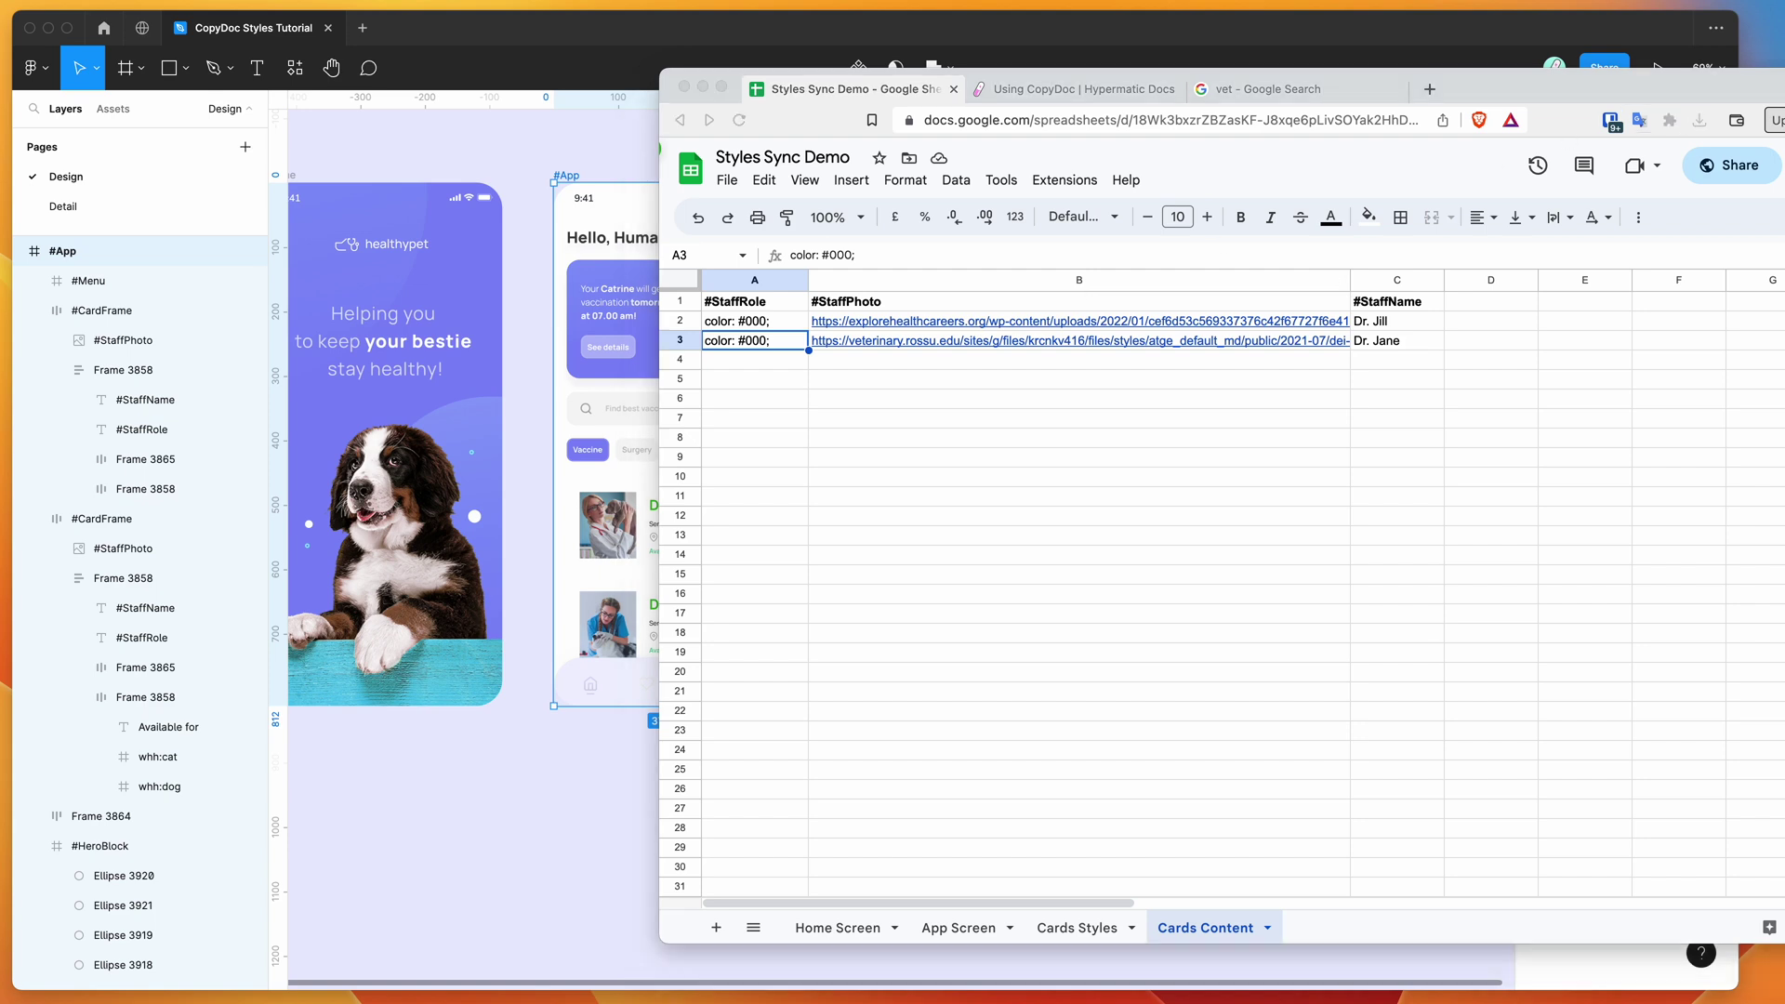
Step: Preview the workbook's App Screen sheet in Quick Look, scrolling across its columns, then close it
key(space)
click(760, 678)
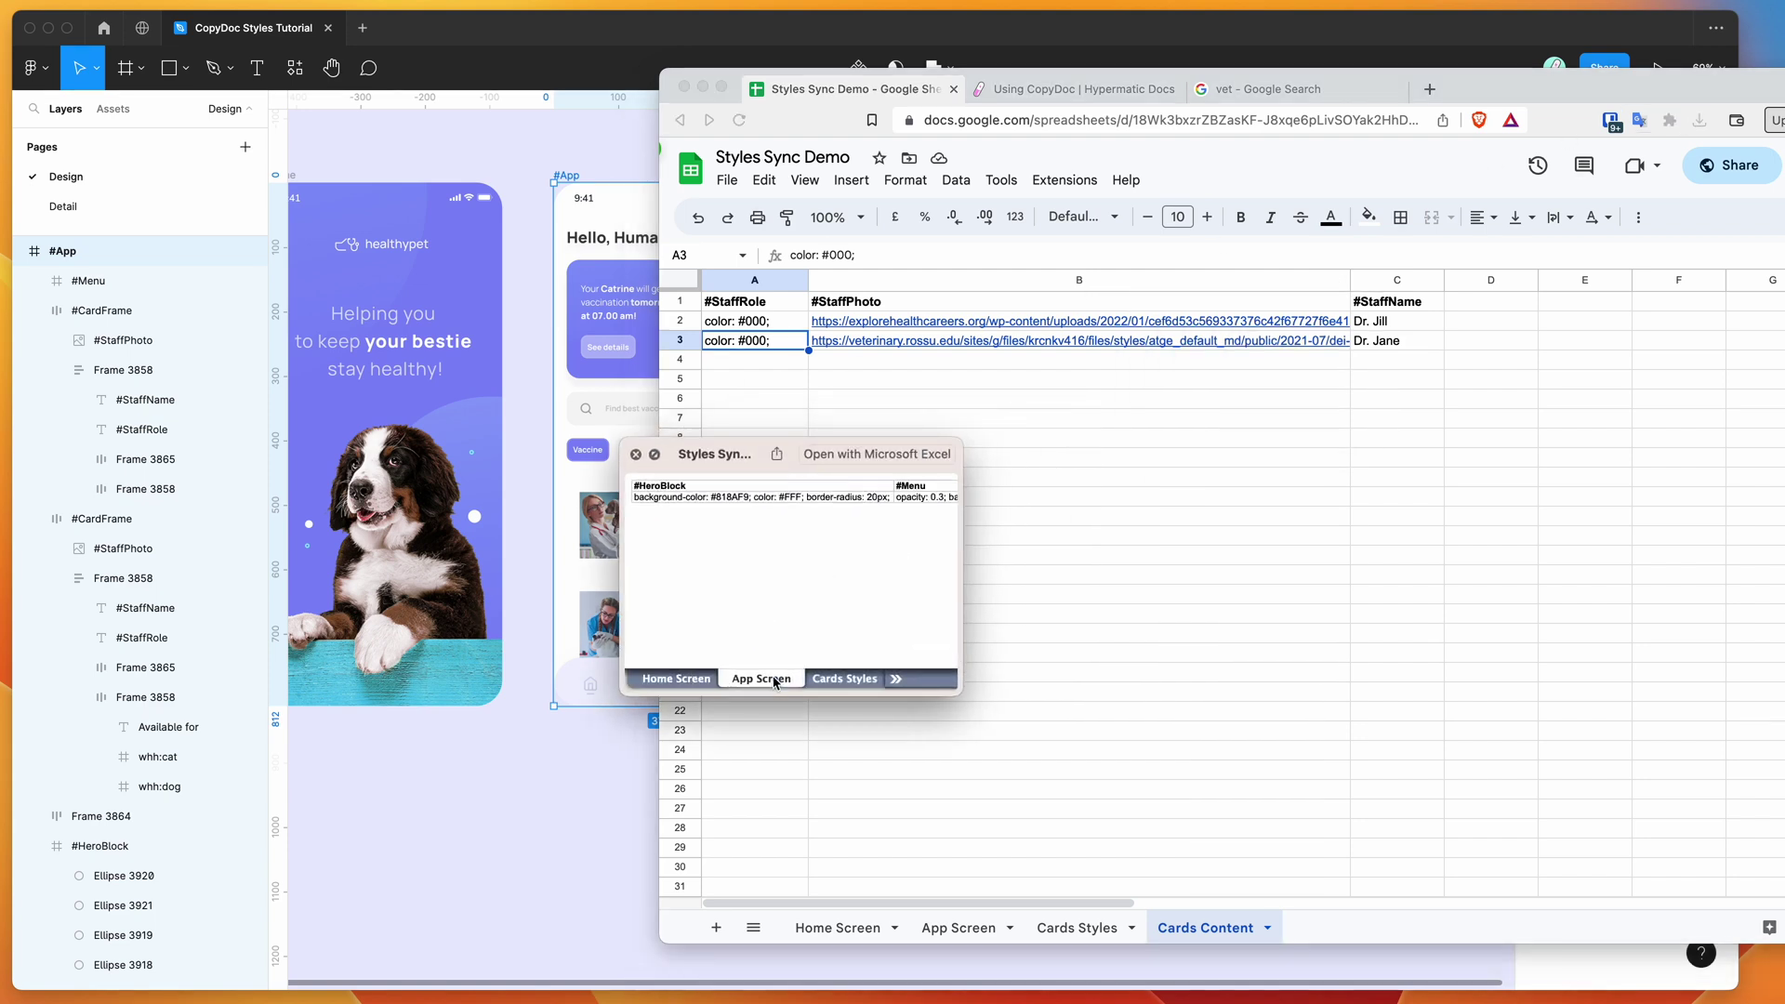
scroll(821, 593, right, 8)
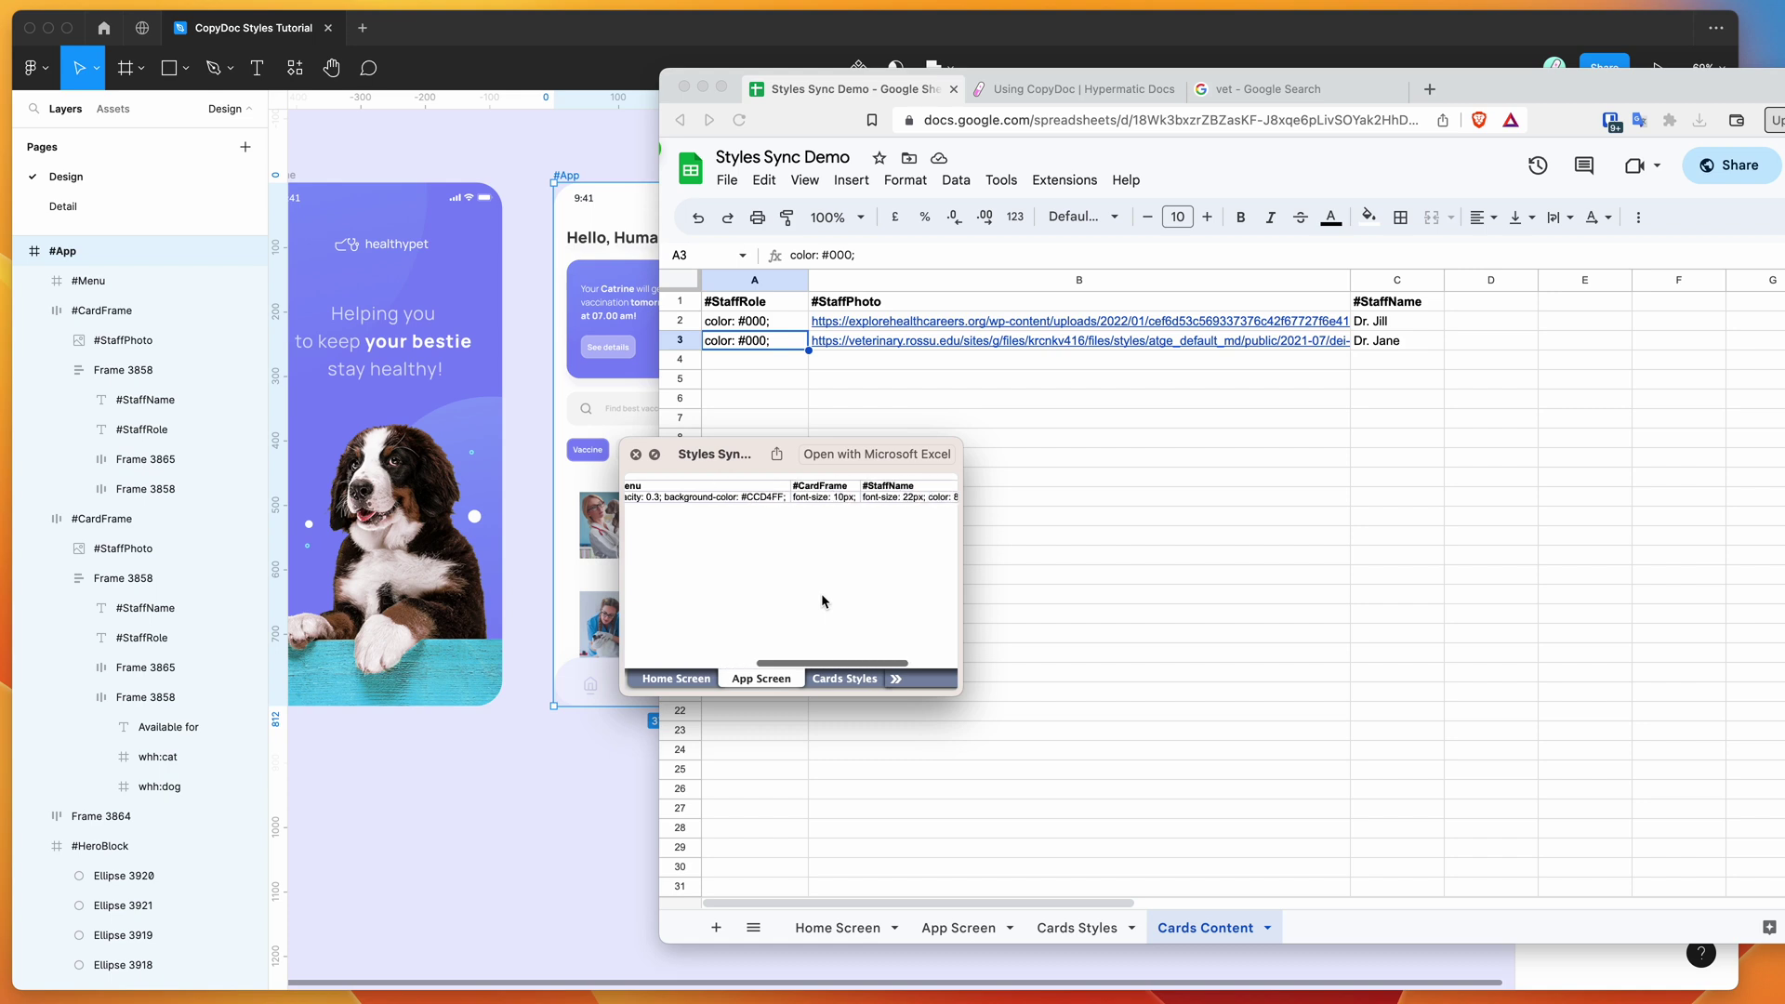
scroll(822, 593, left, 8)
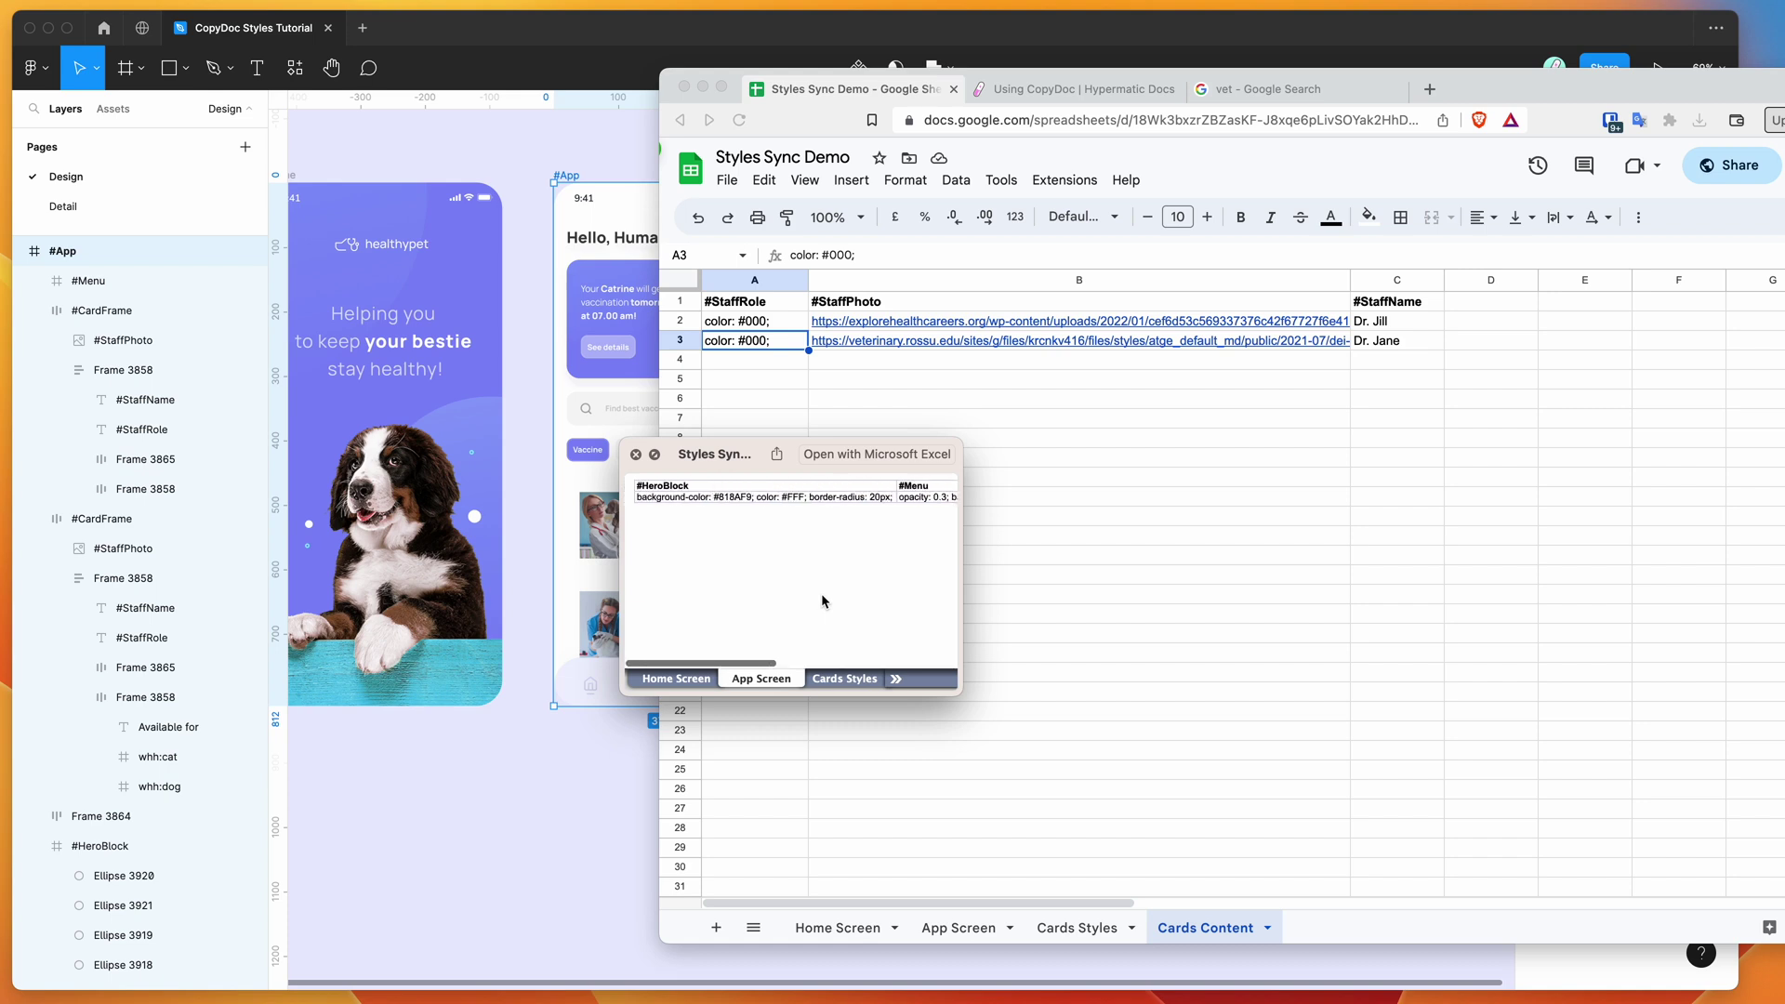
scroll(822, 600, right, 6)
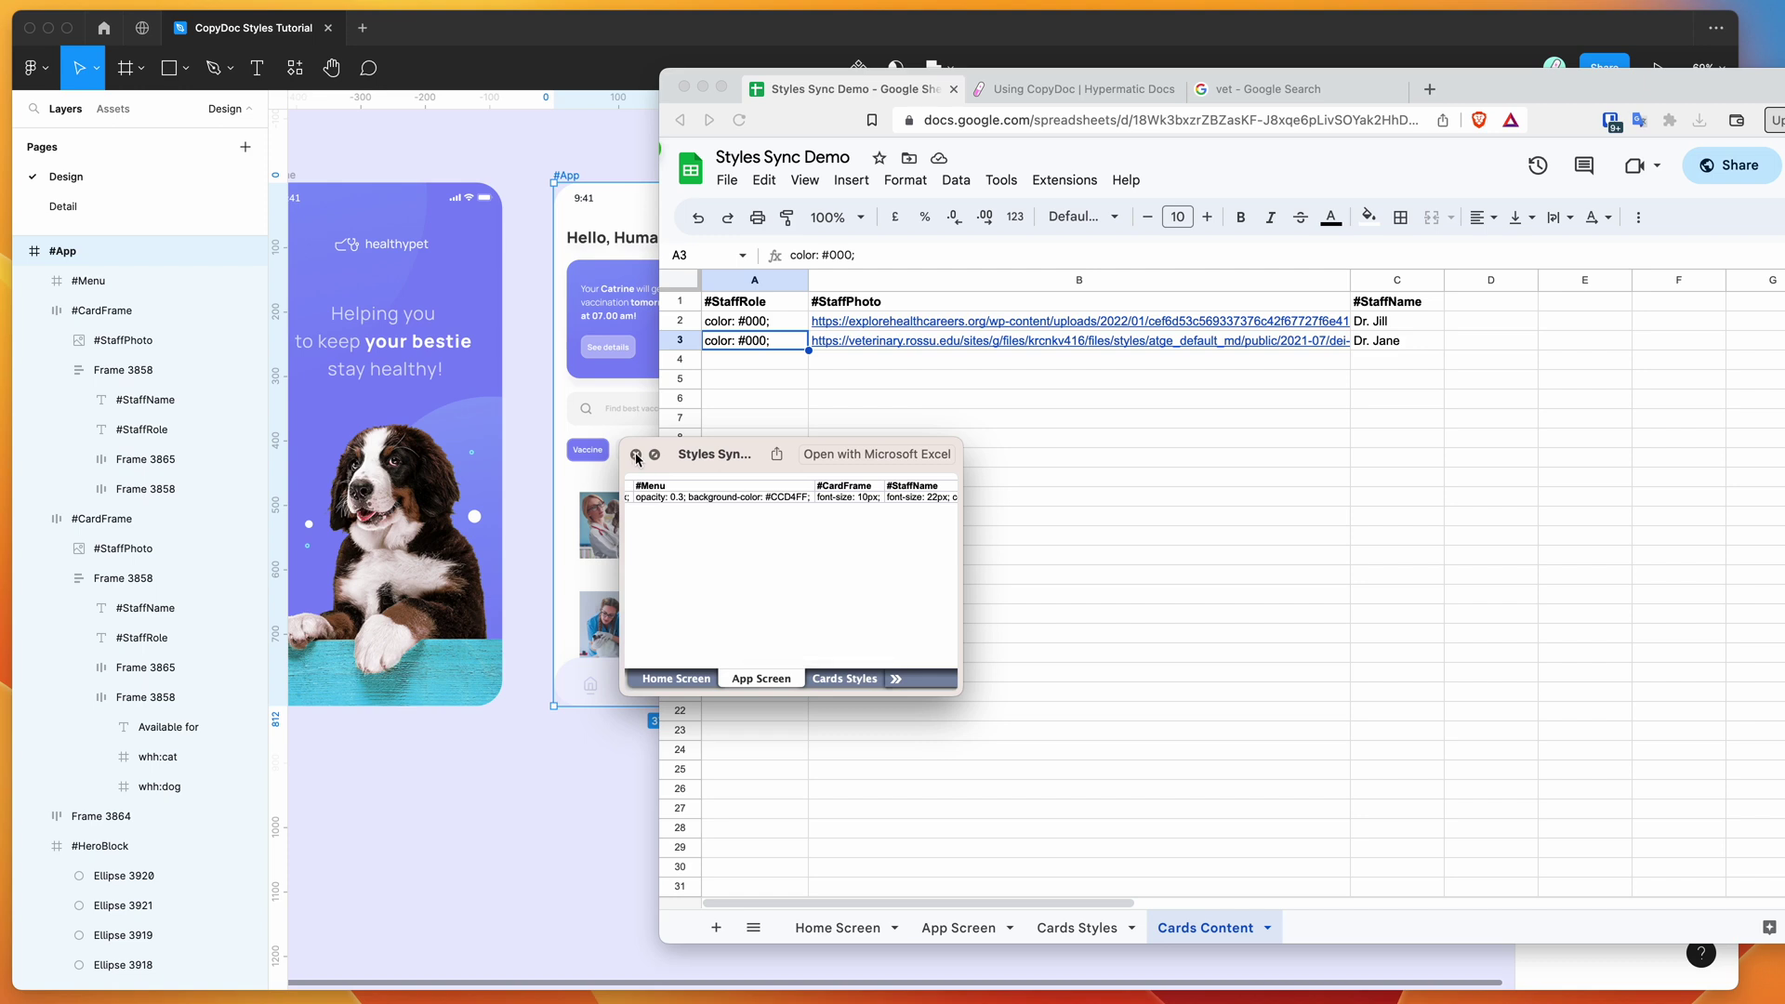
drag(732, 449, 733, 449)
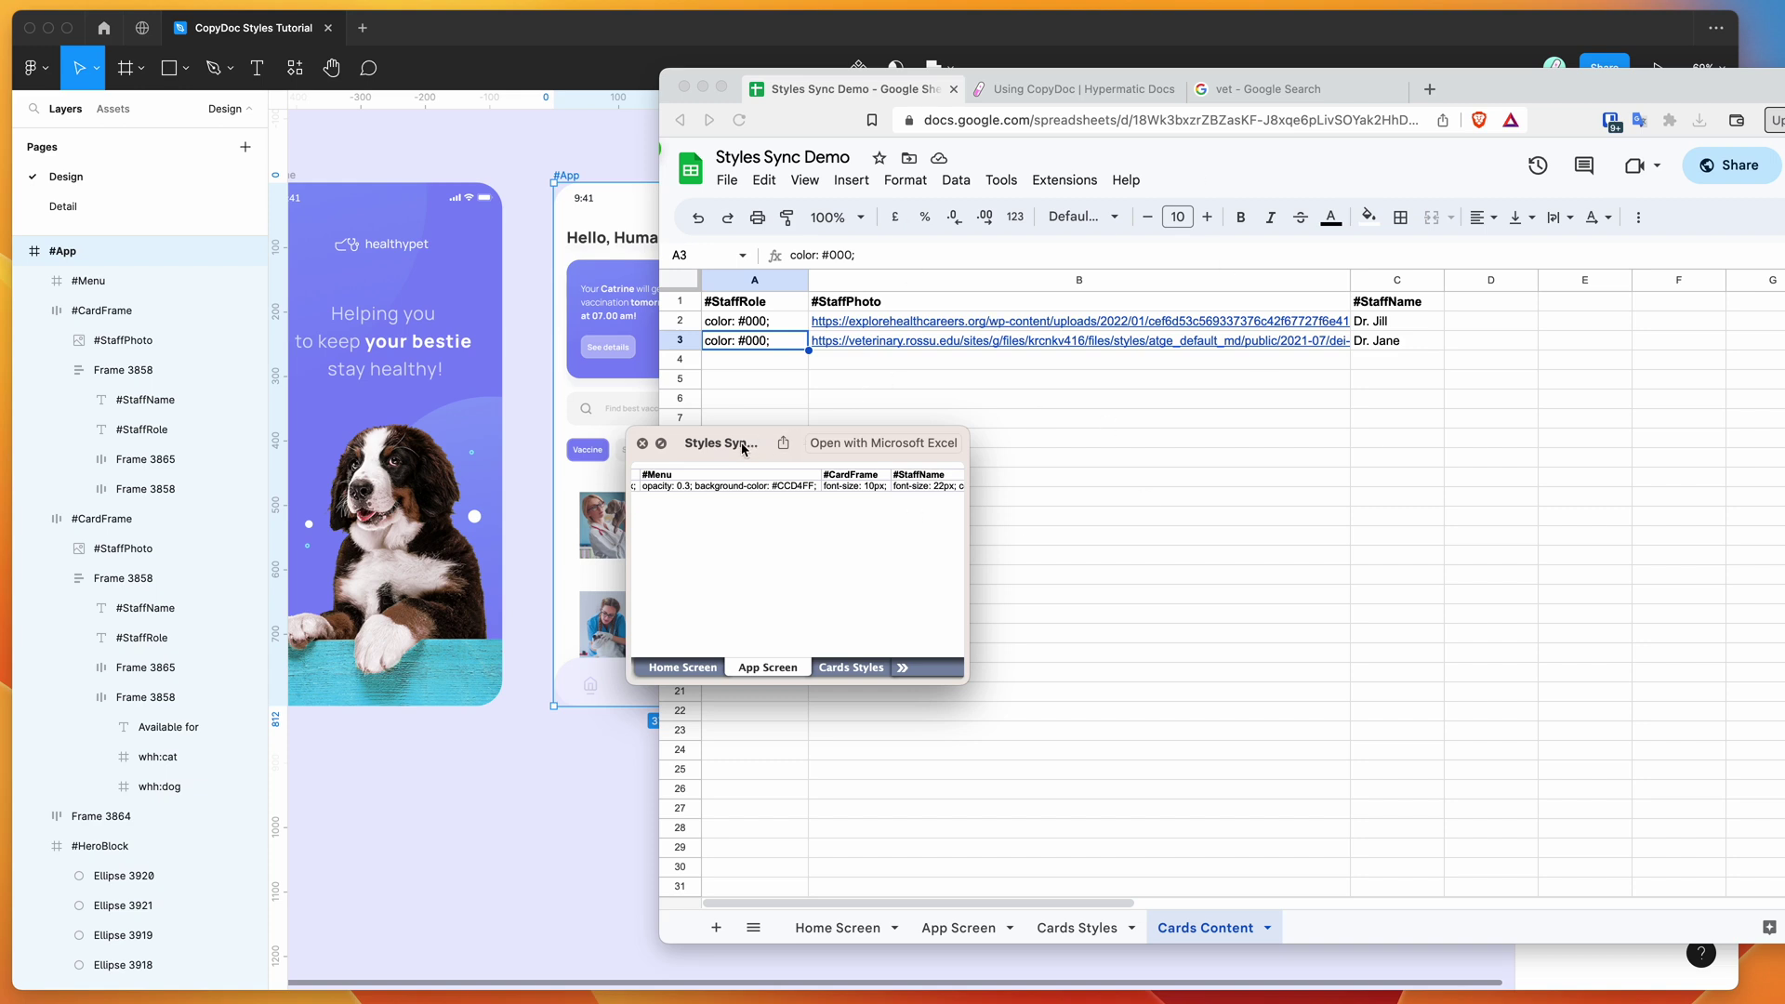
drag(743, 447, 742, 414)
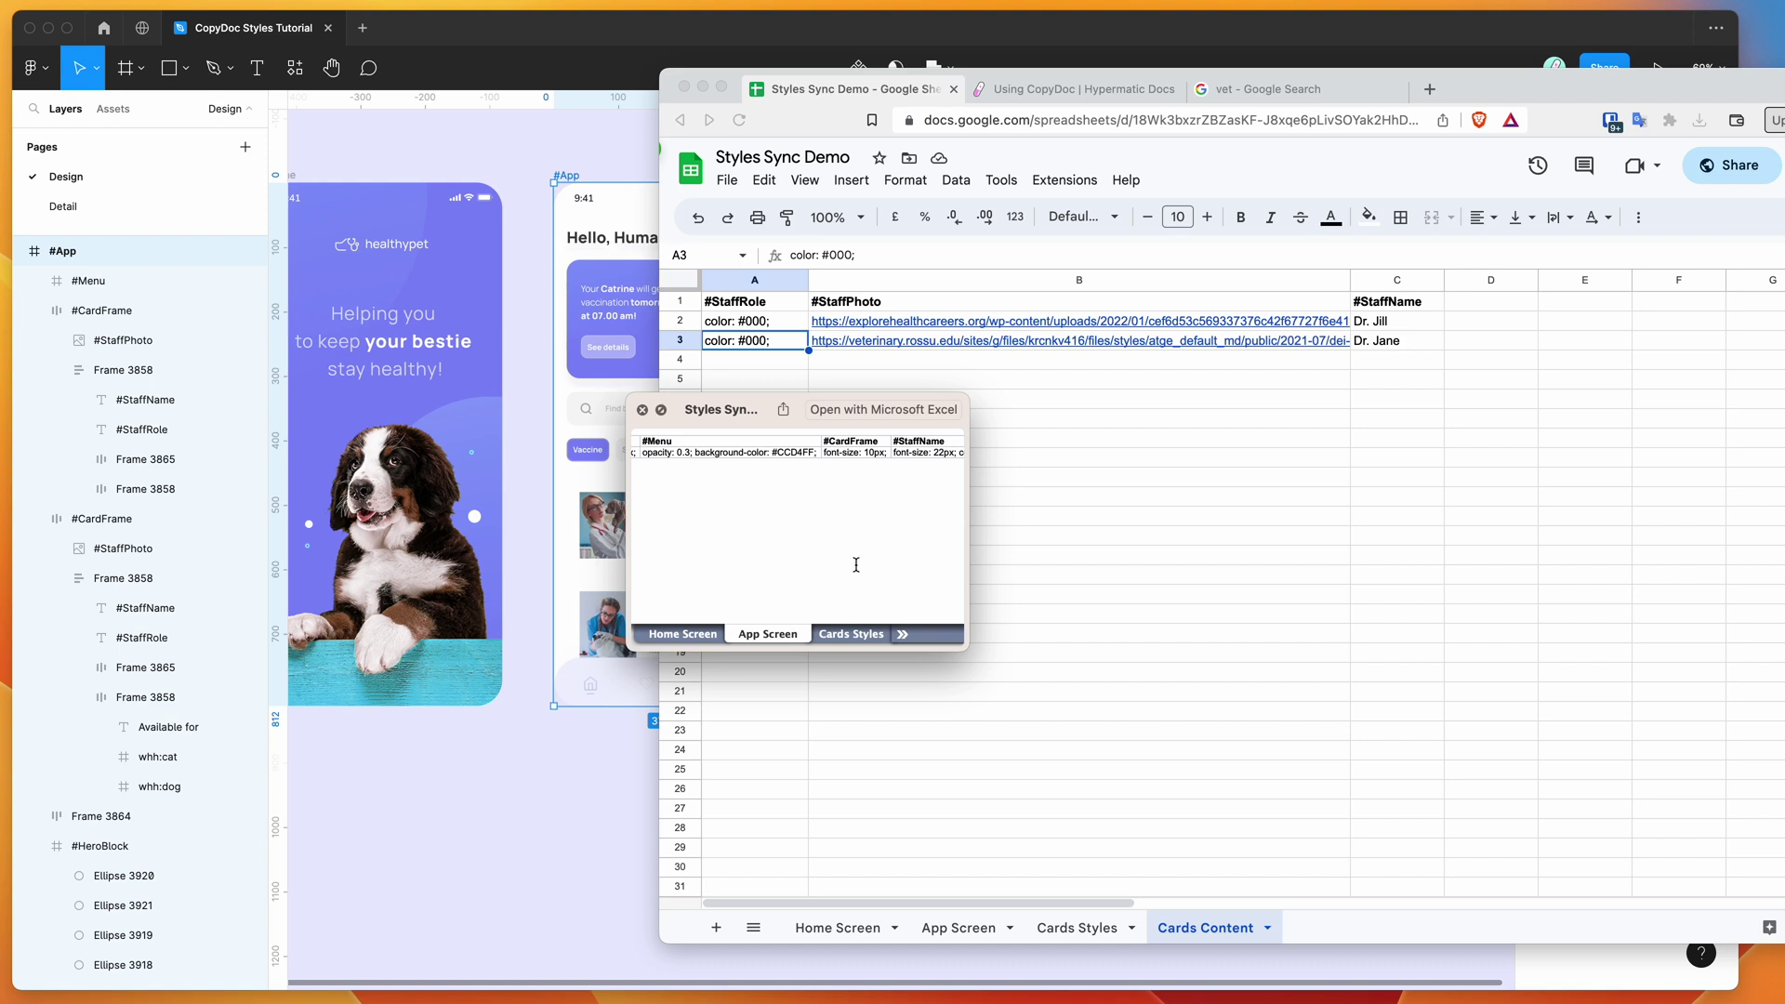
click(970, 651)
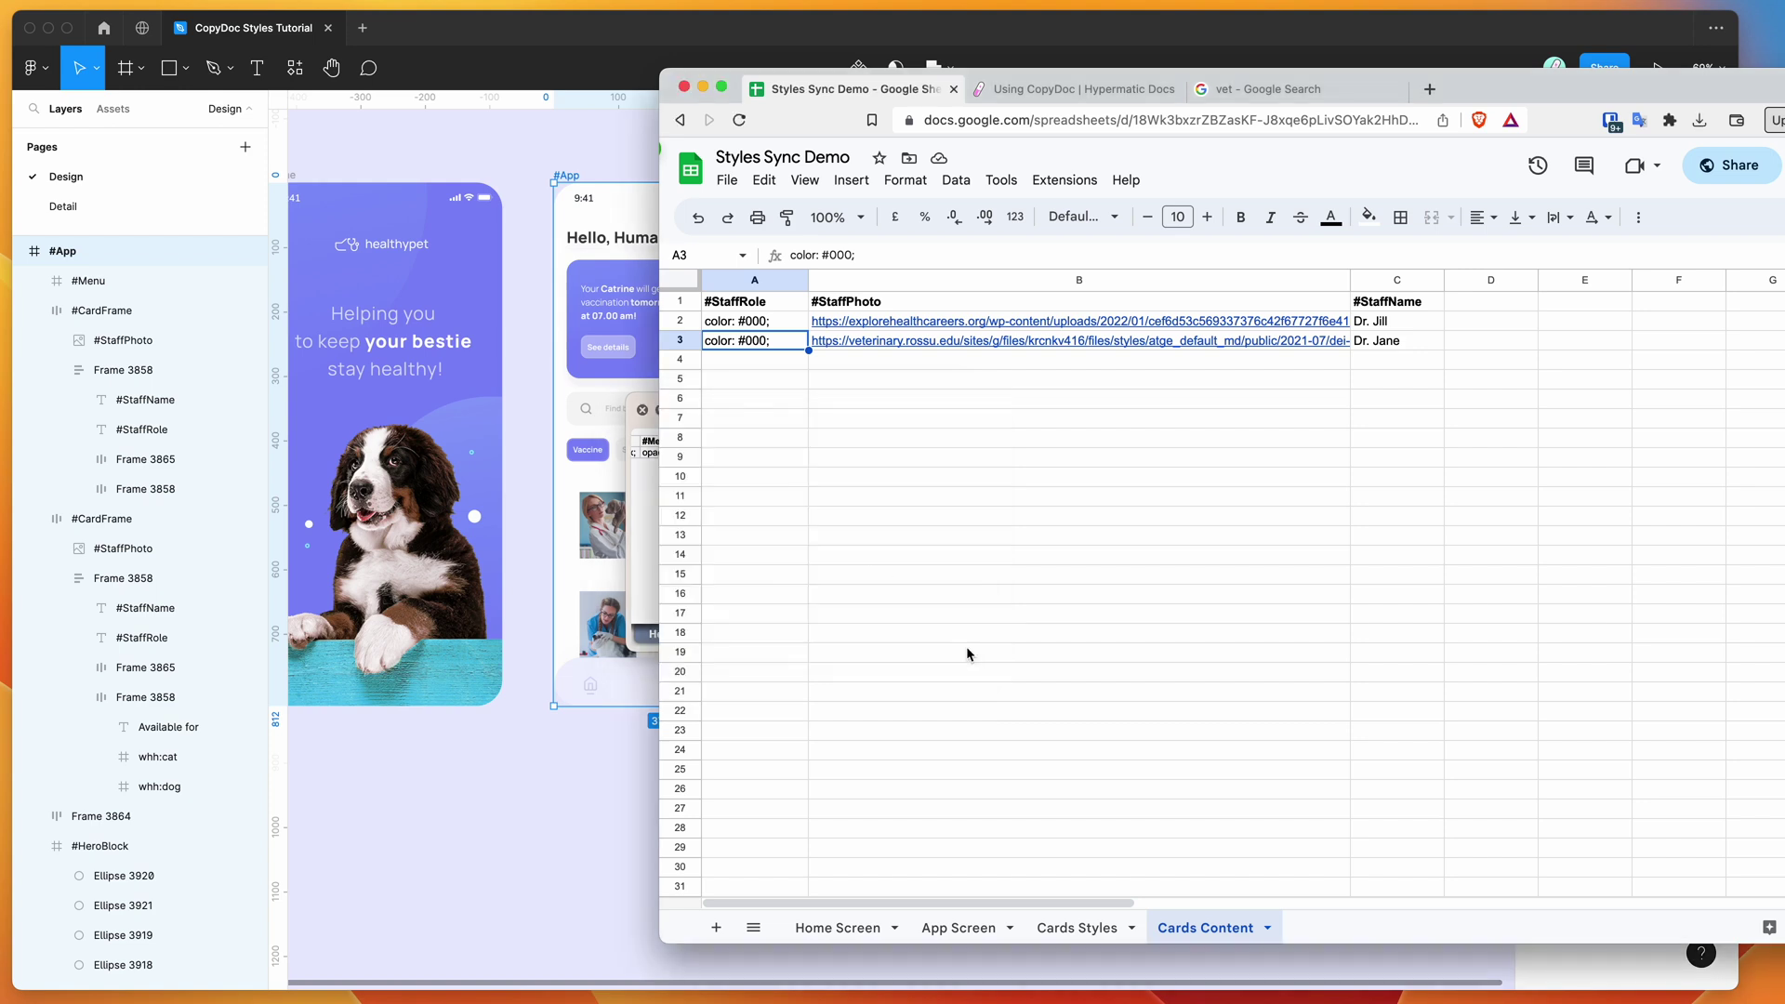
click(640, 533)
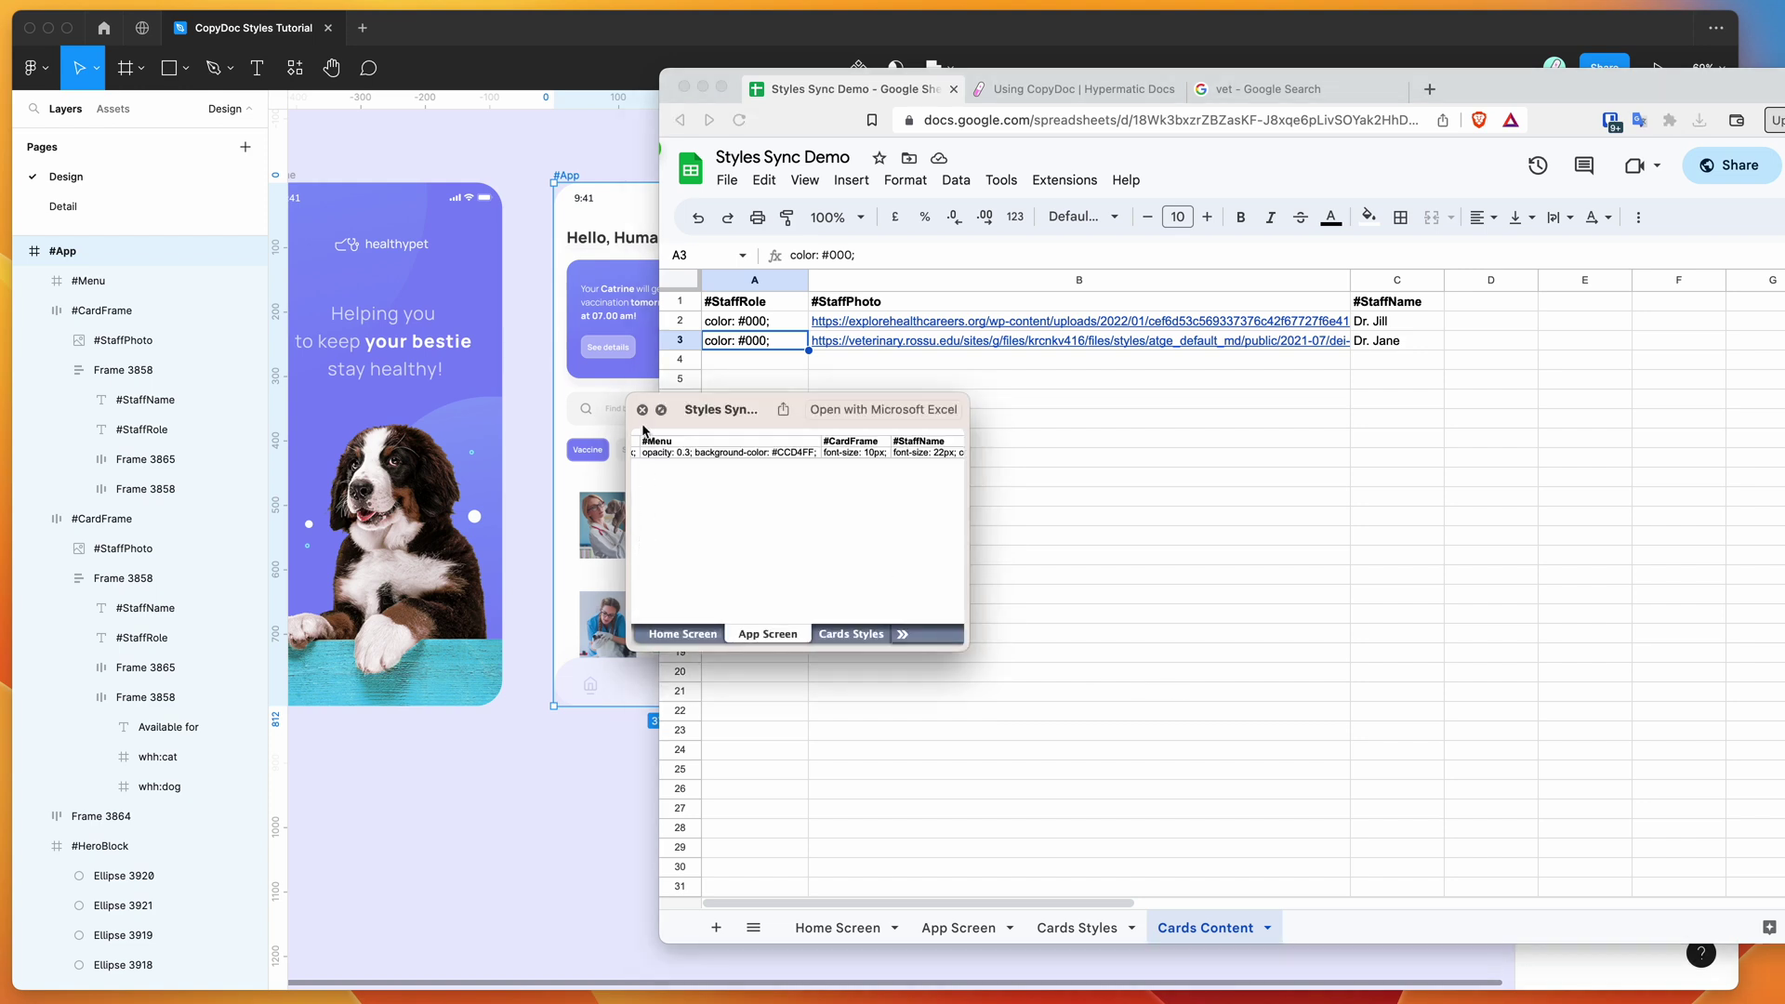
click(642, 411)
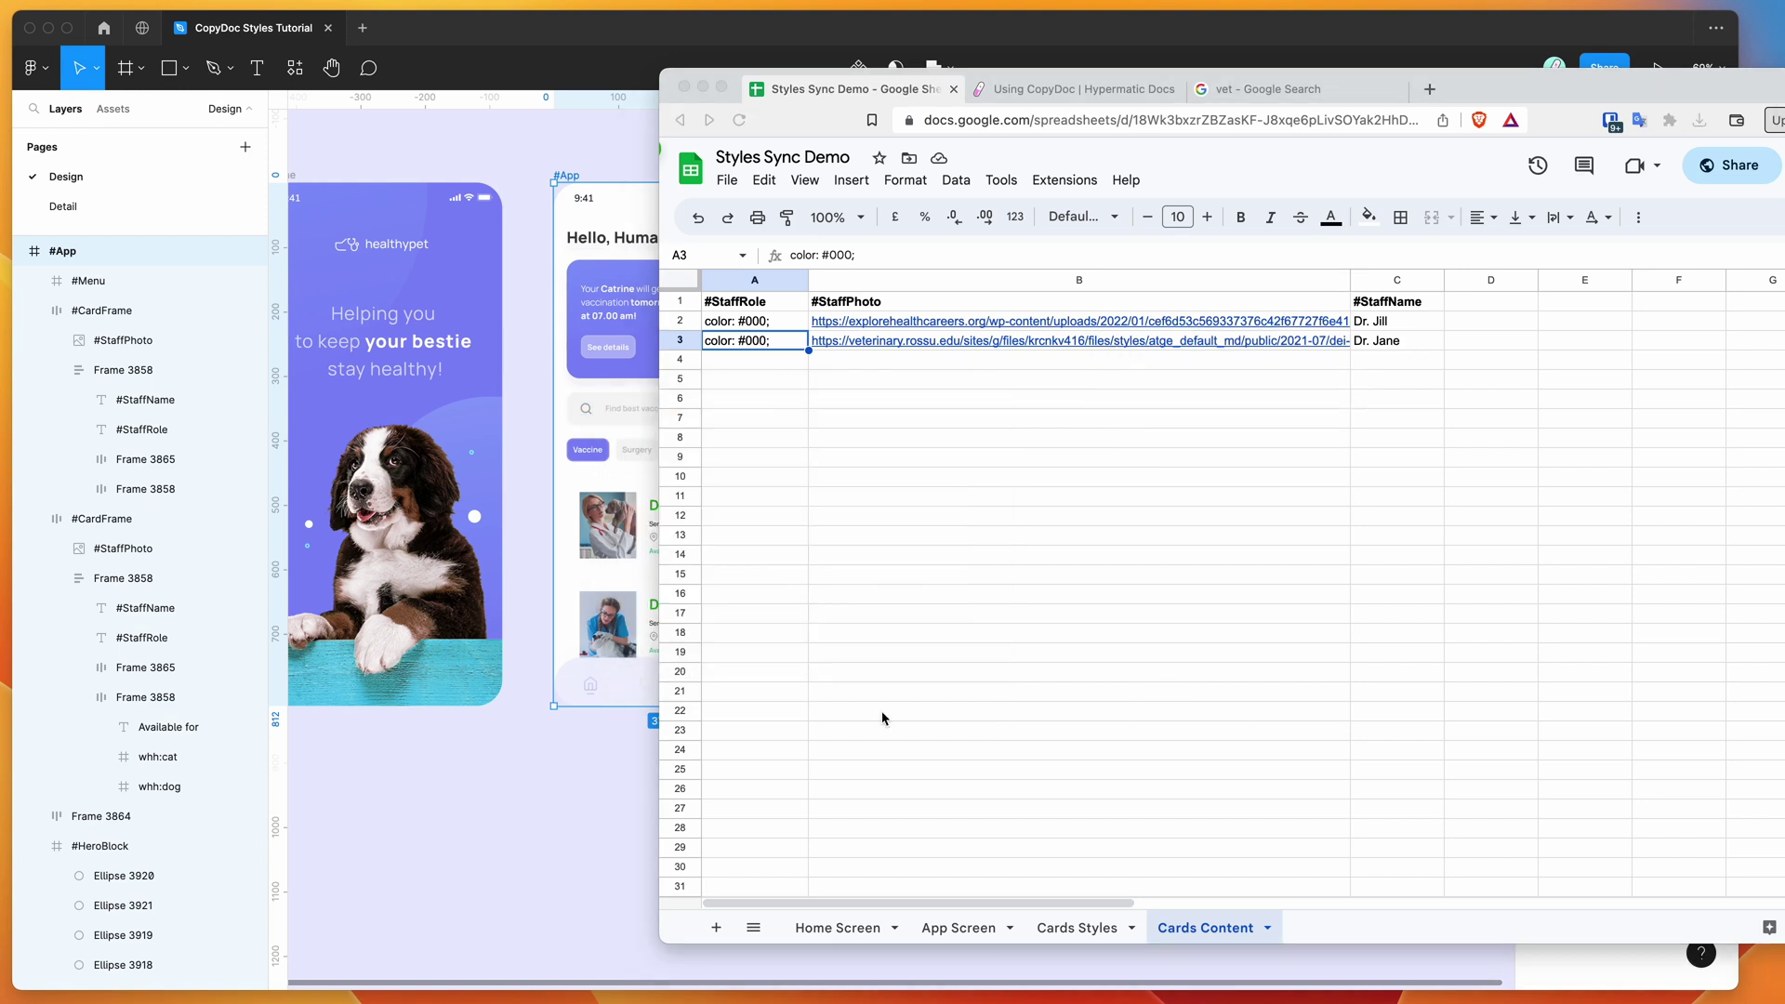
Step: Cycle through the Home Screen, App Screen, Cards Styles and Cards Content tabs, ending on Home Screen
click(839, 926)
click(959, 928)
click(1079, 931)
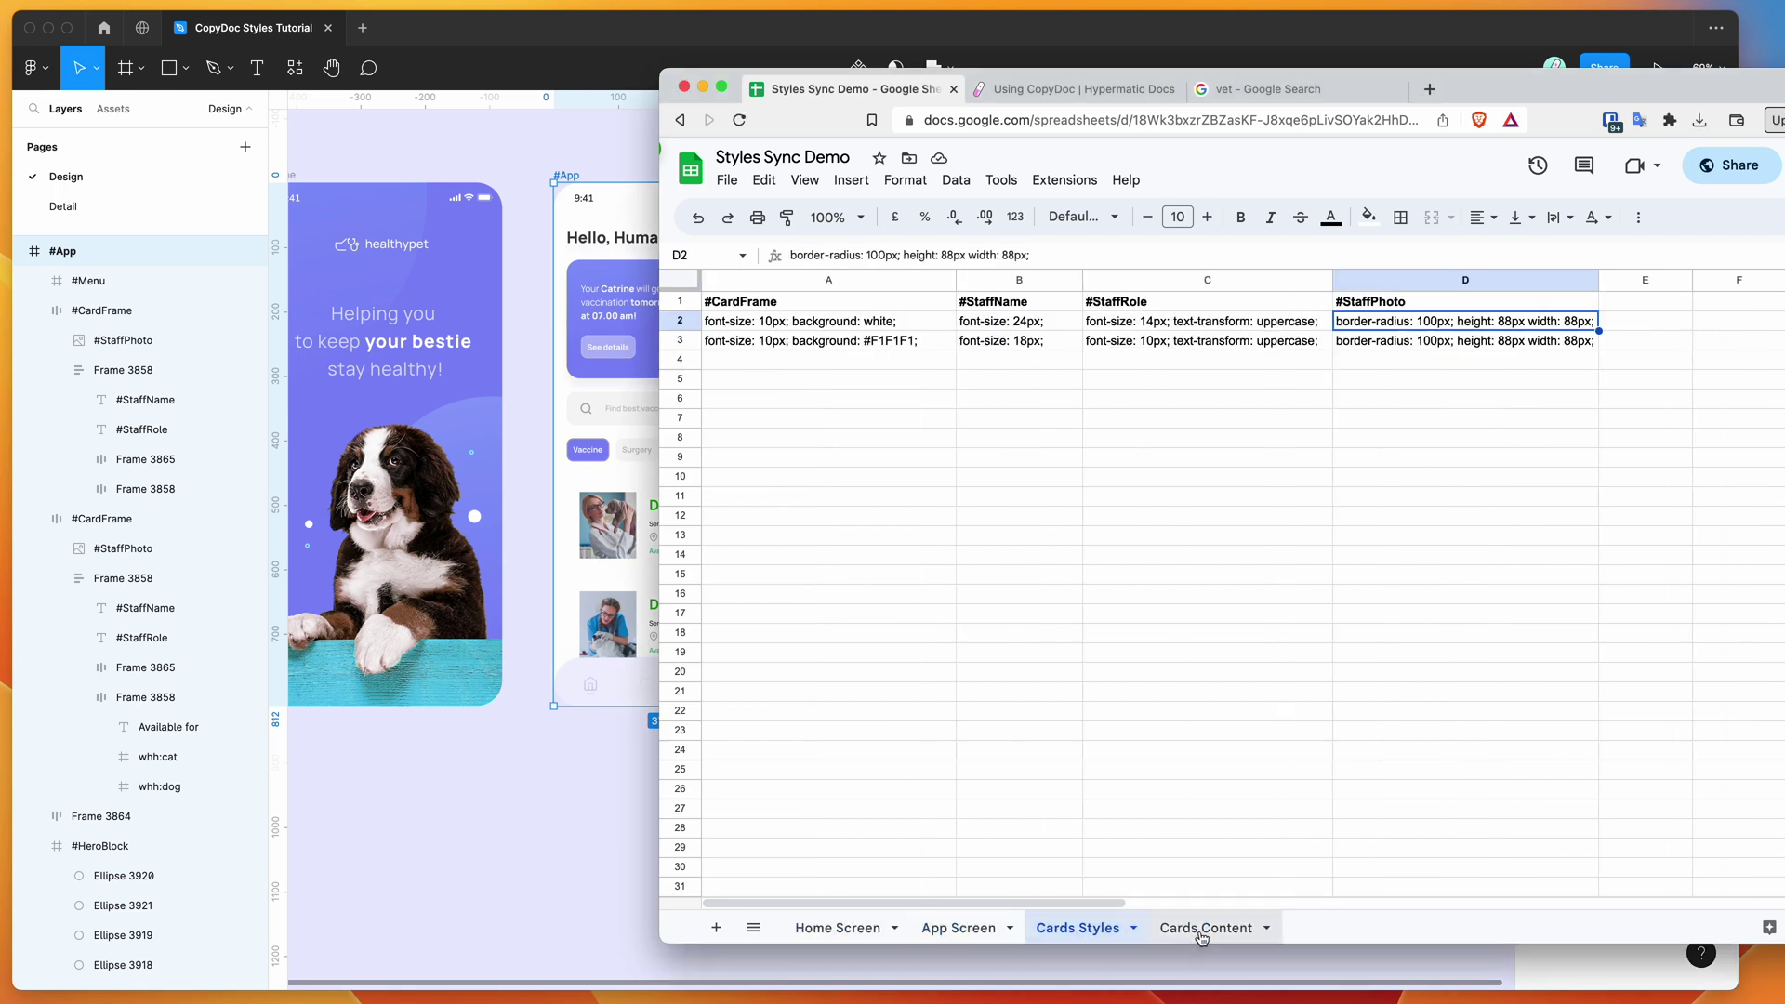
click(1202, 931)
click(1067, 929)
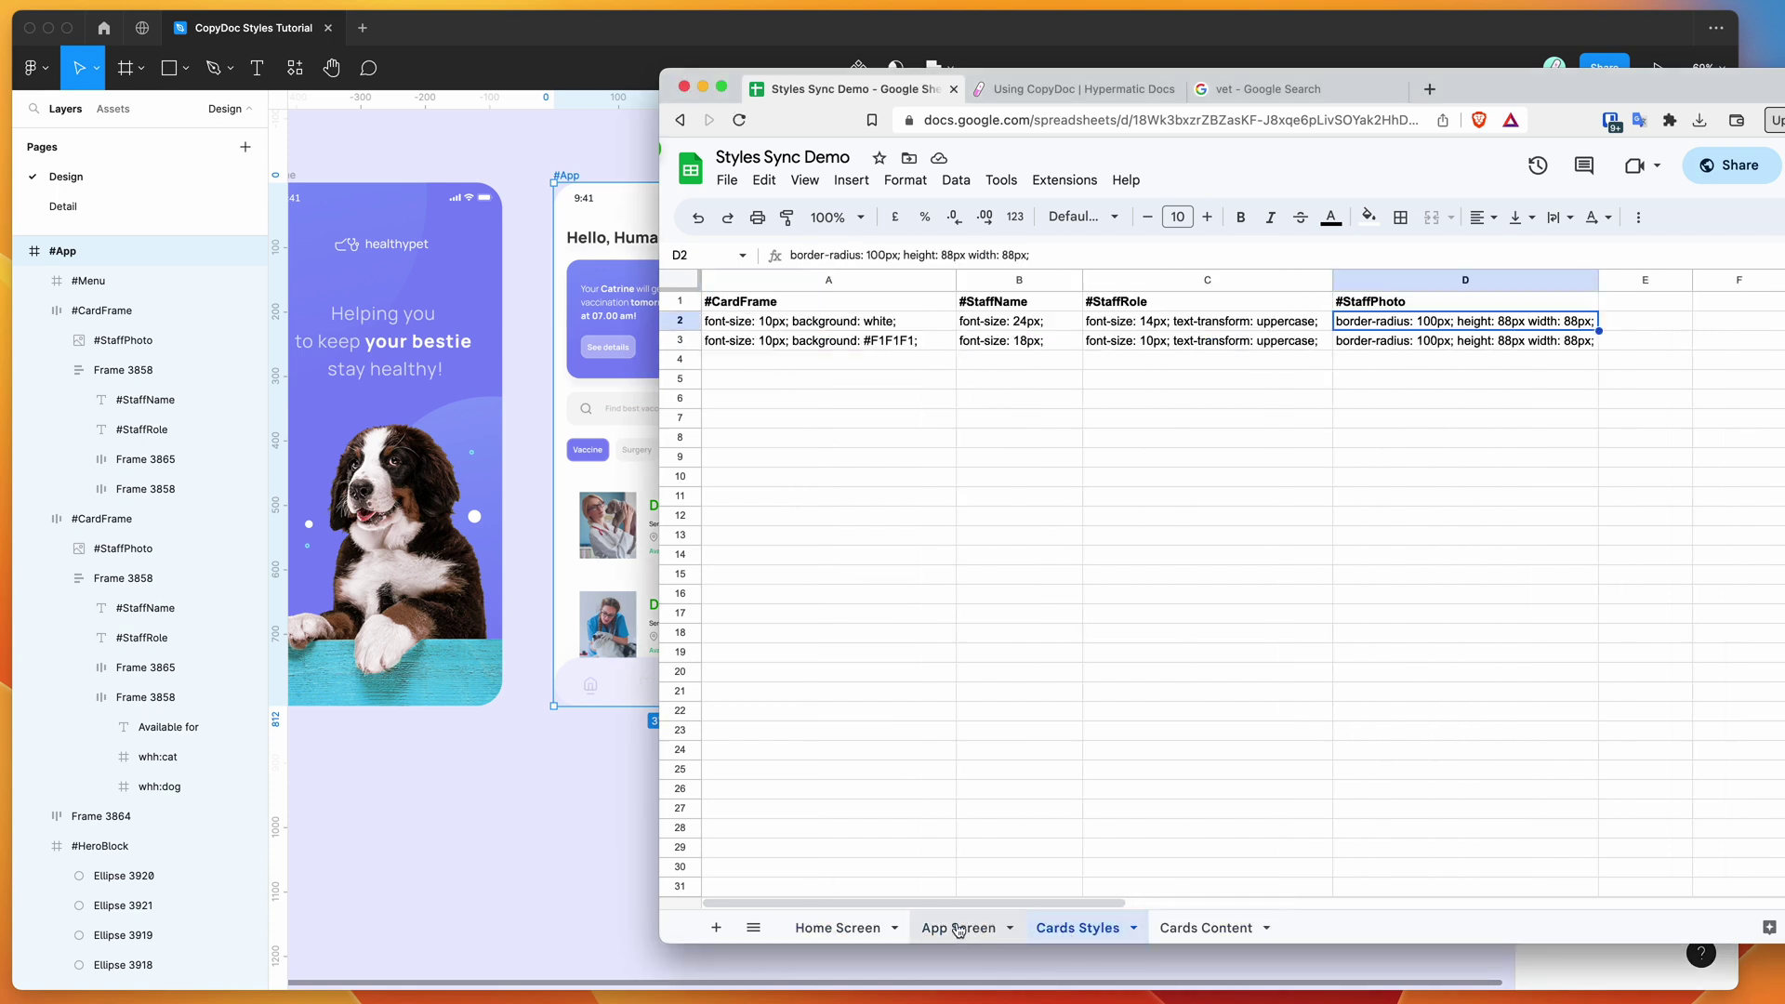
click(957, 929)
click(851, 928)
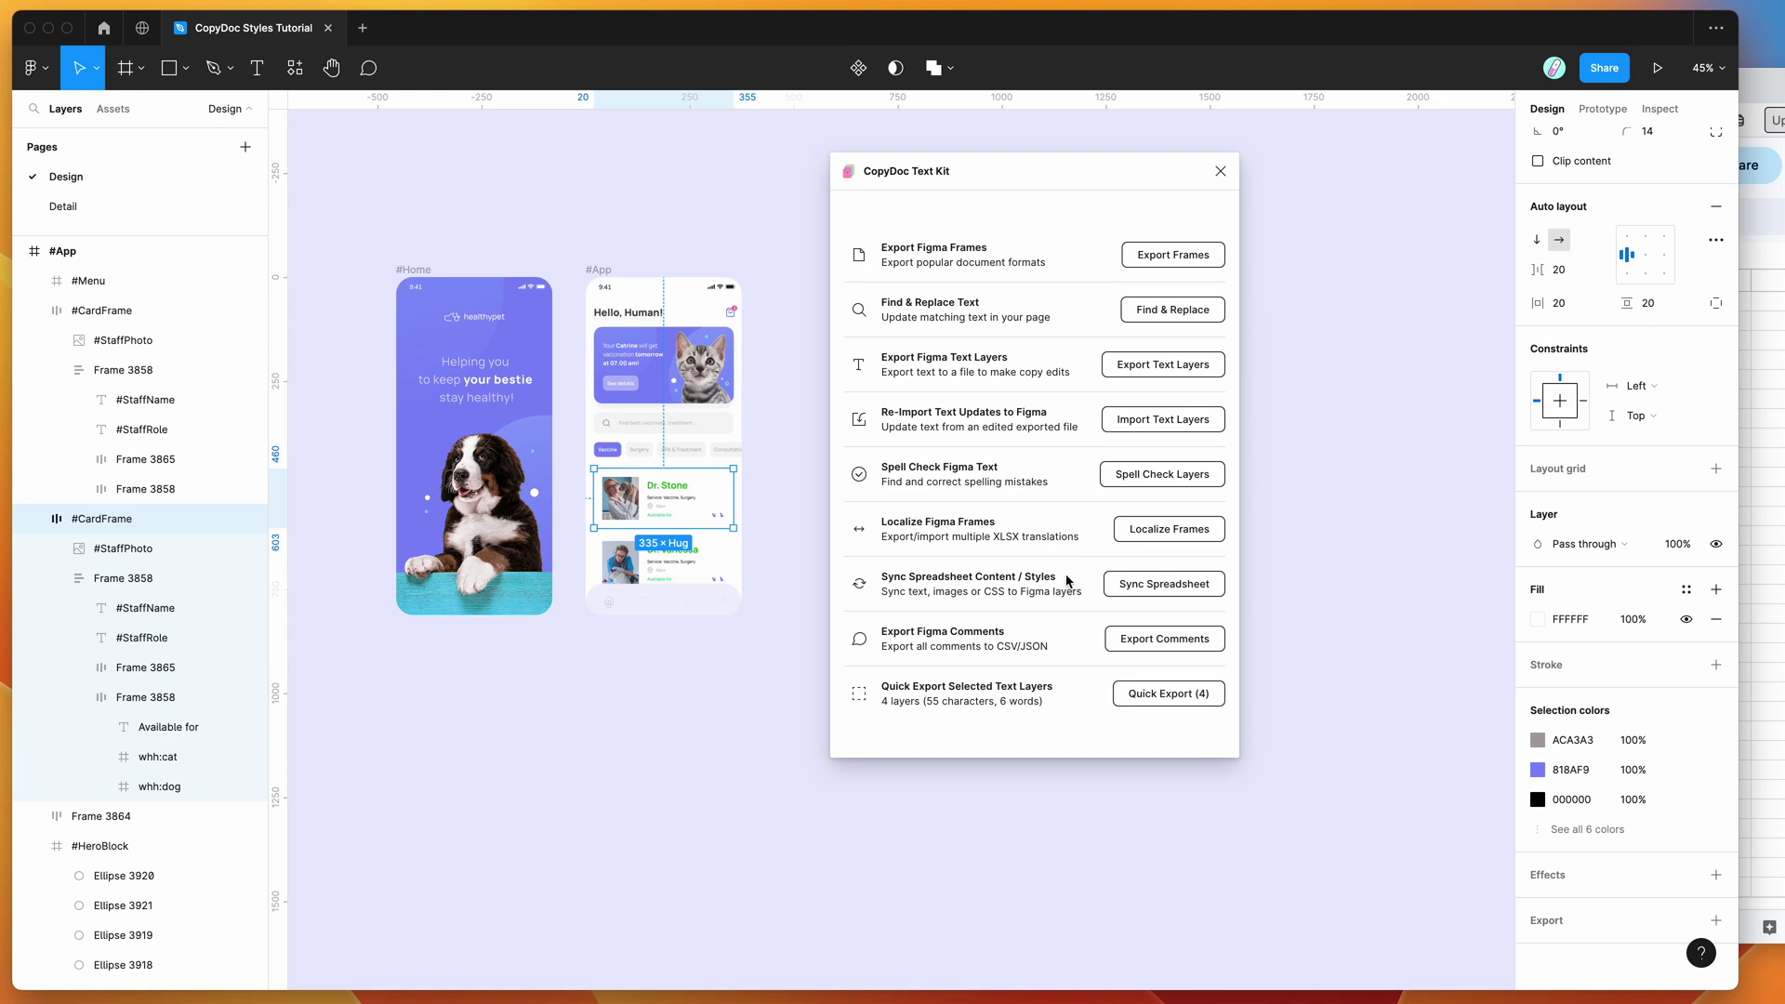
Step: Open CopyDoc Text Kit's Sync Spreadsheet panel with its XLSX/CSV drop and Google Sheet URL options
click(1136, 586)
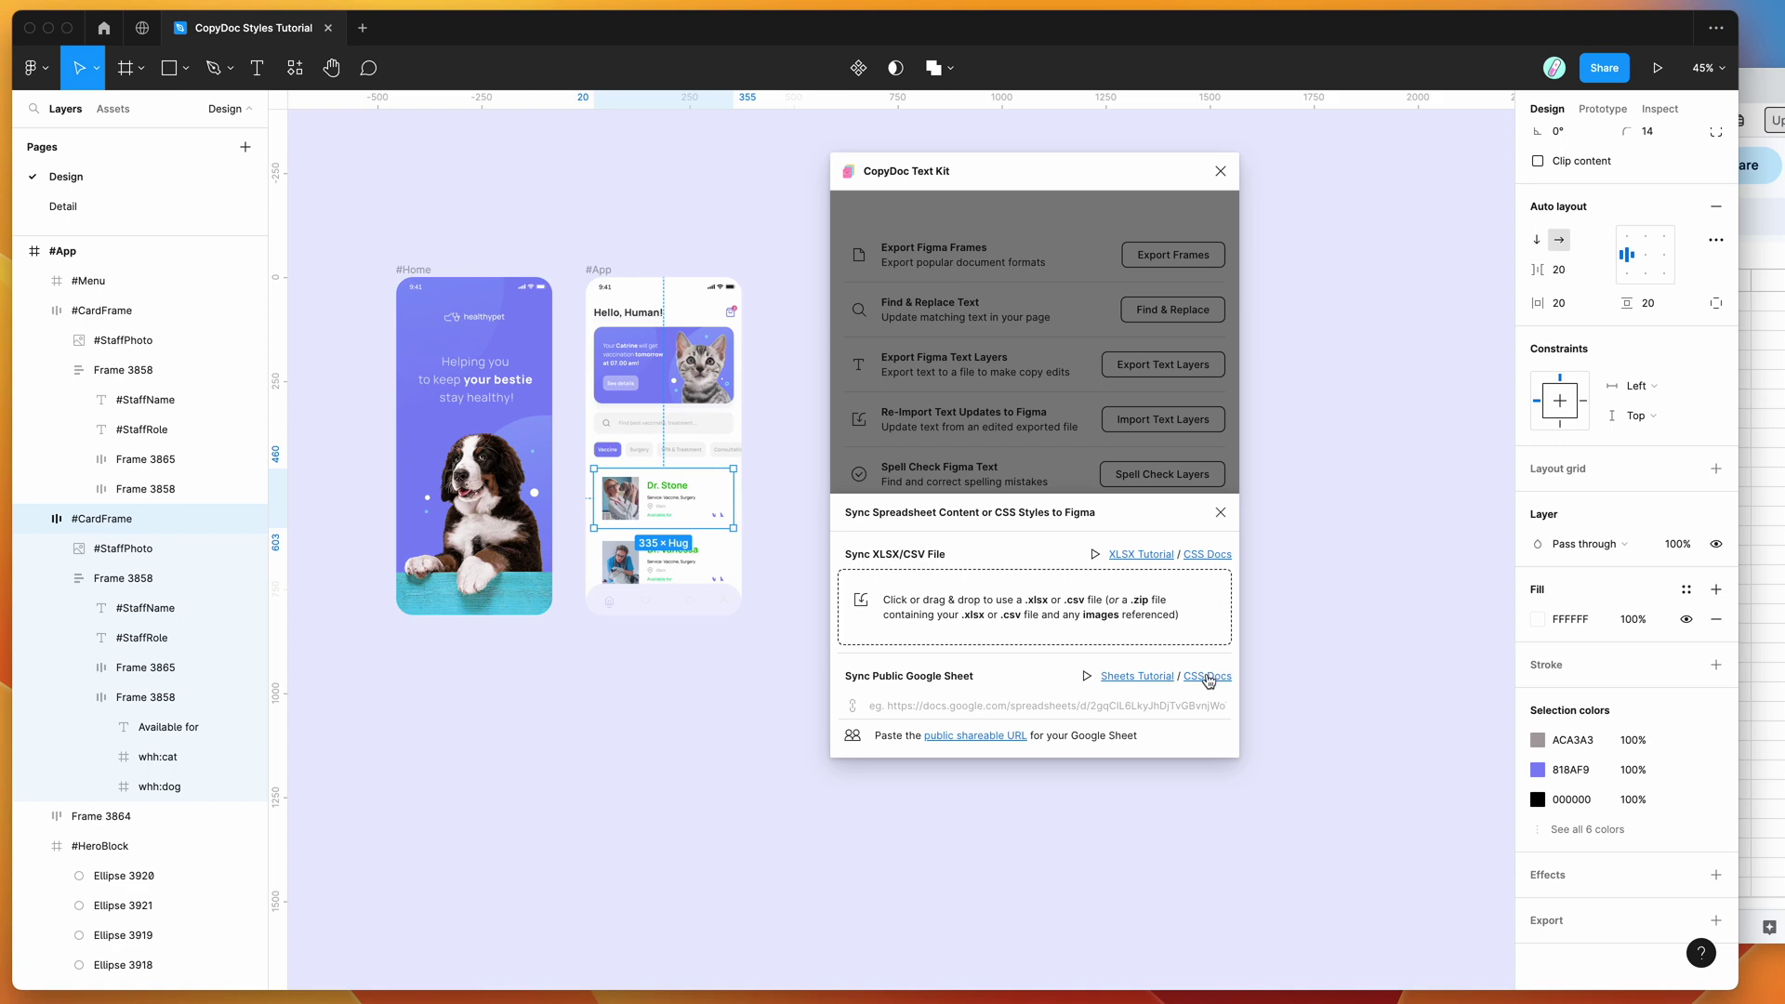
Step: Scroll the Using CopyDoc docs page to Supported CSS properties, then return to Figma
click(1763, 615)
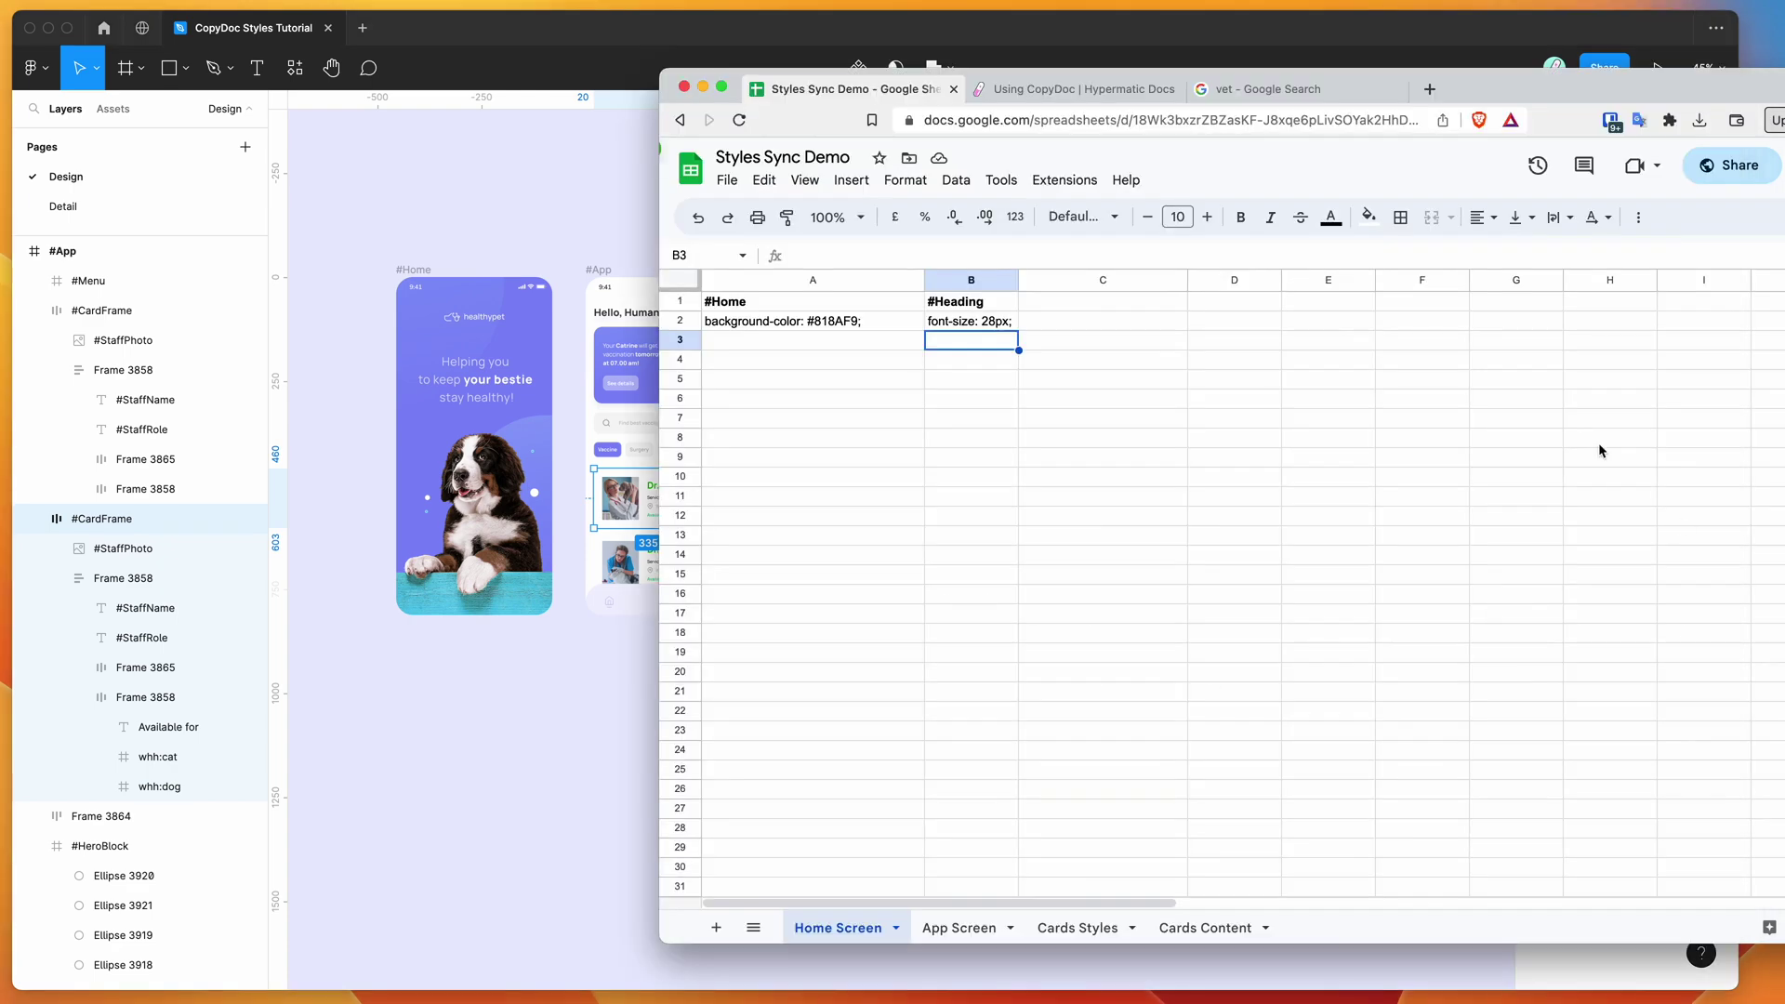
click(1103, 90)
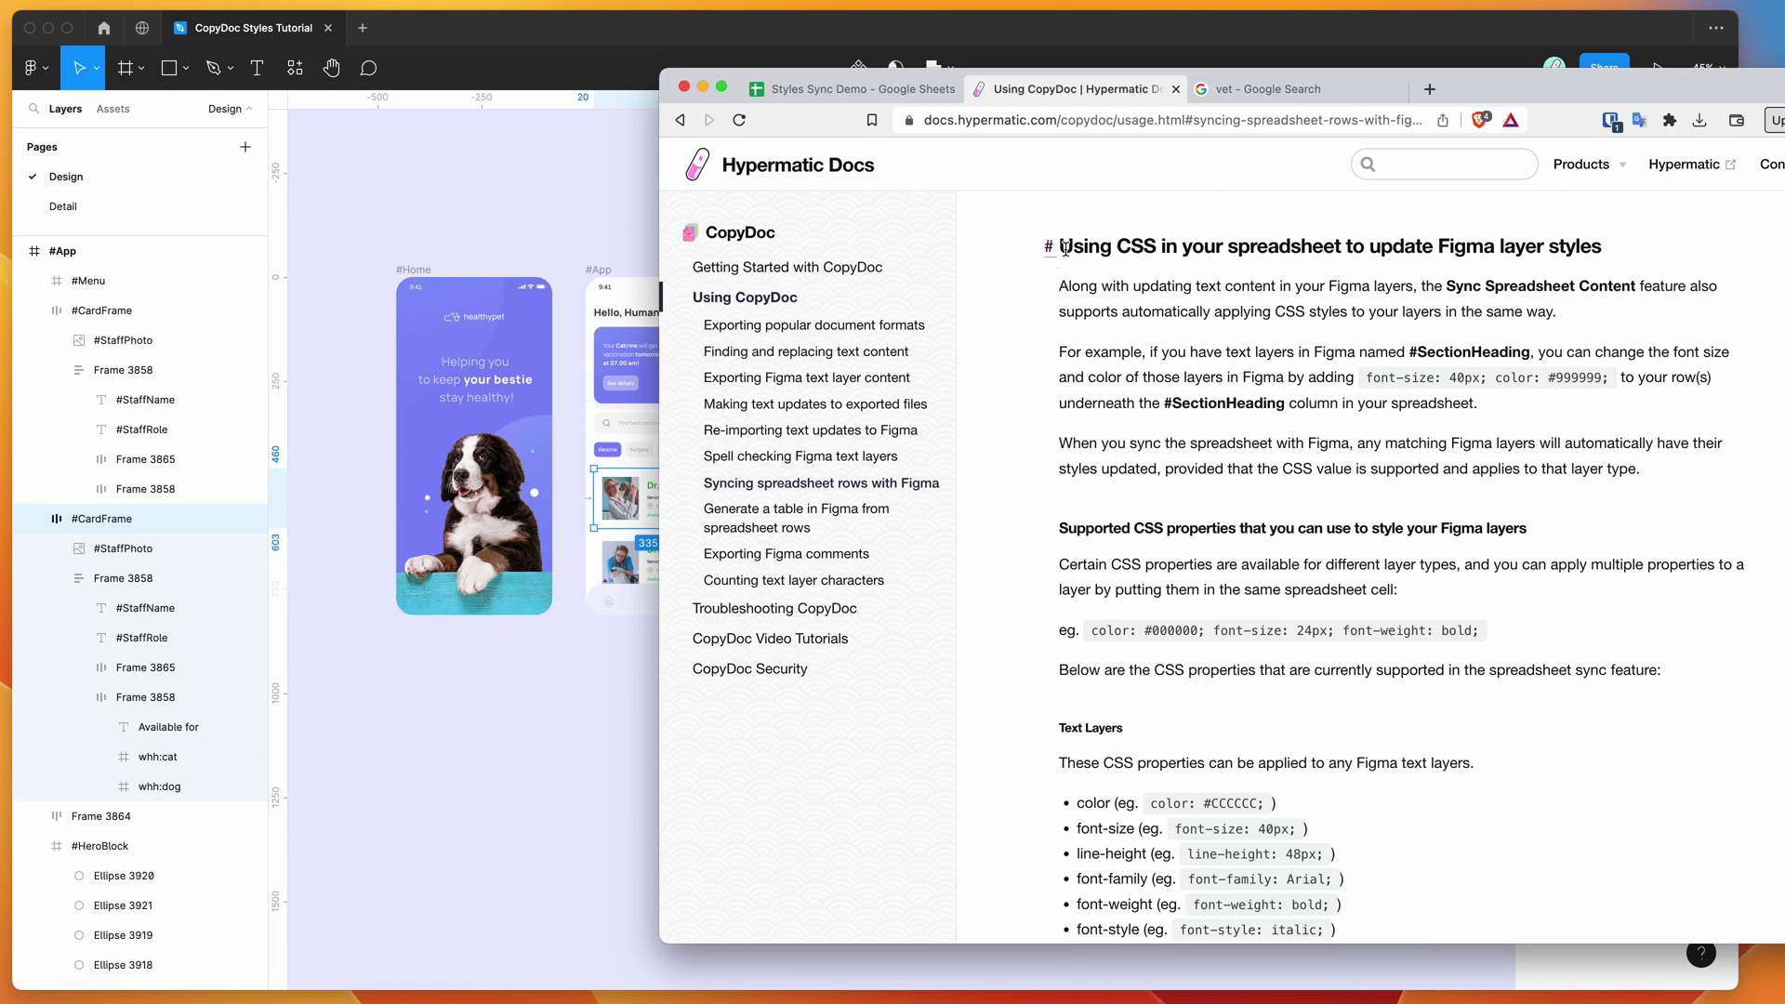
scroll(1095, 247, down, 4)
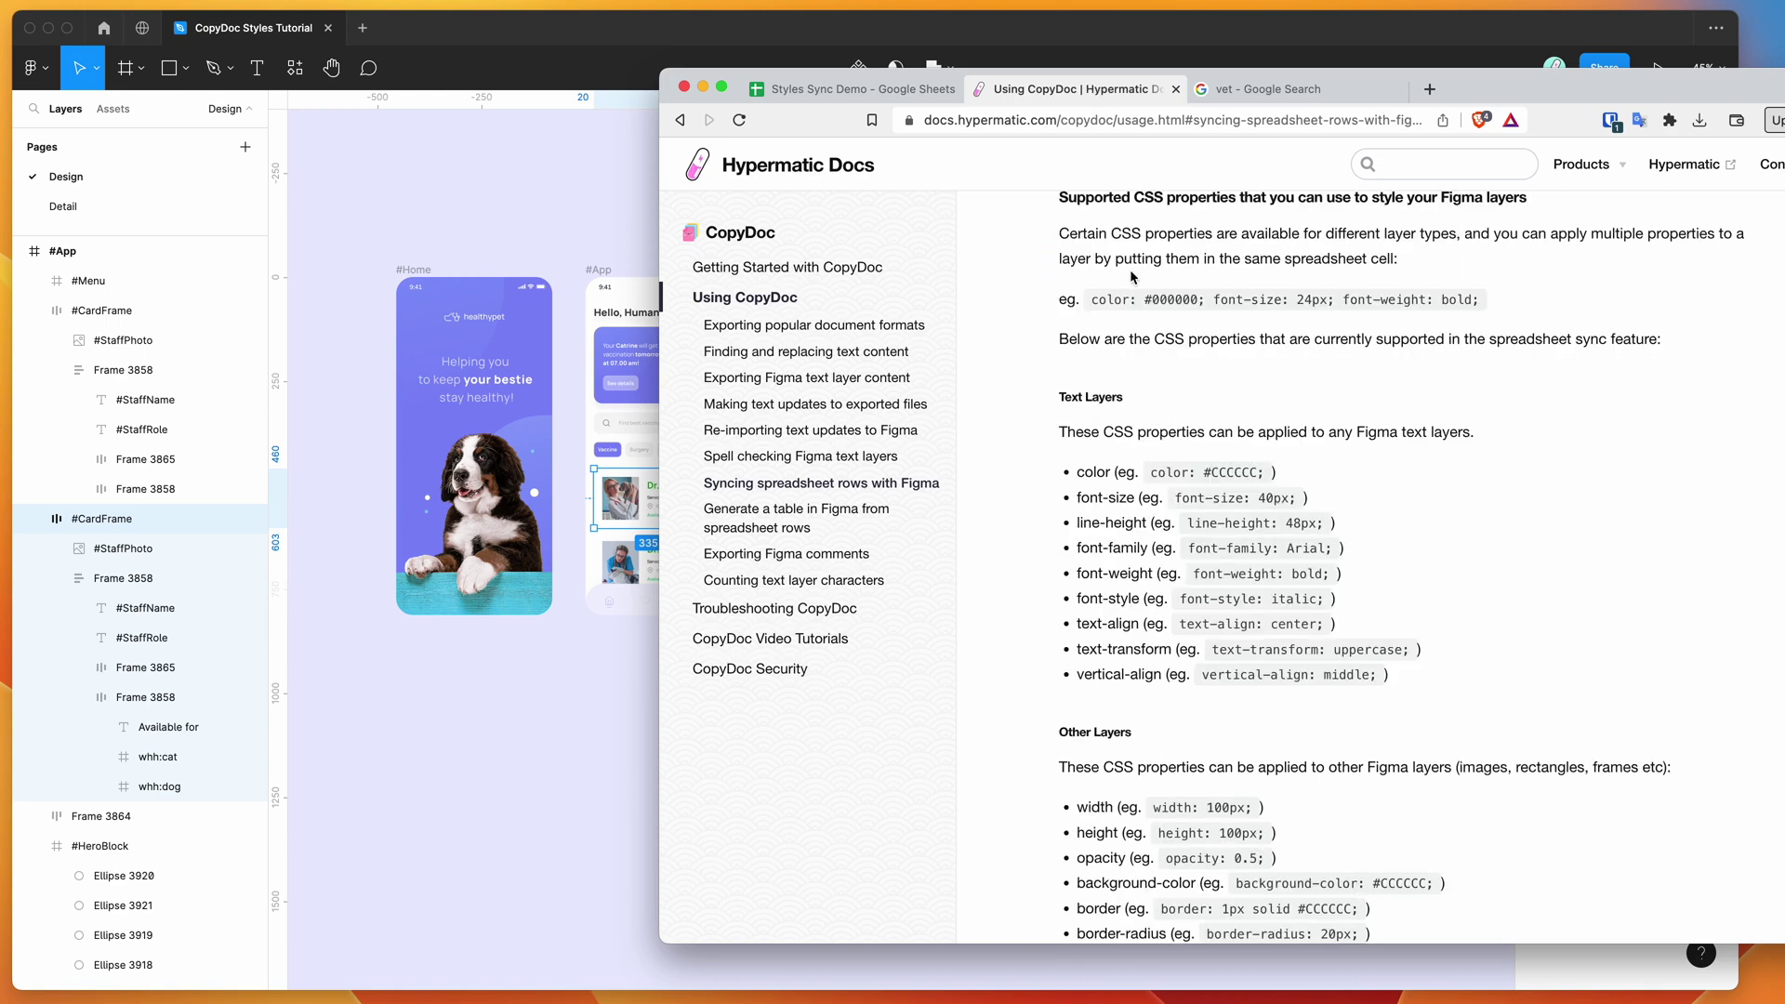
scroll(1135, 278, down, 1)
click(595, 218)
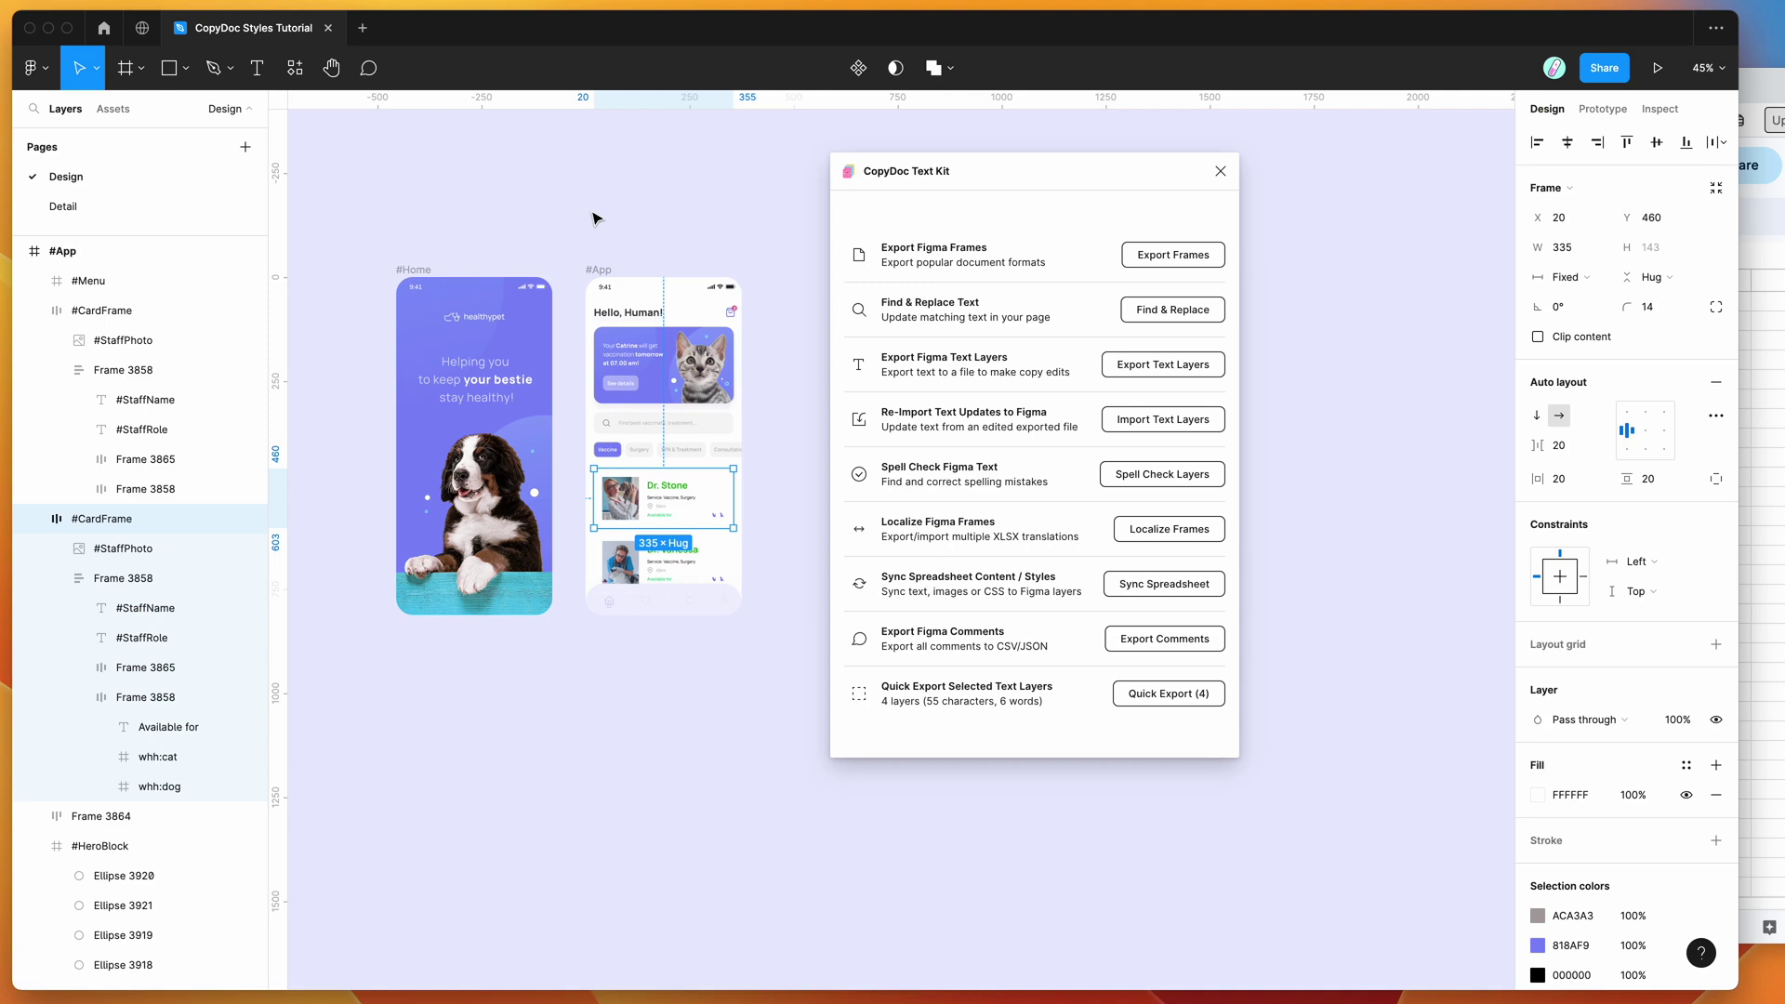